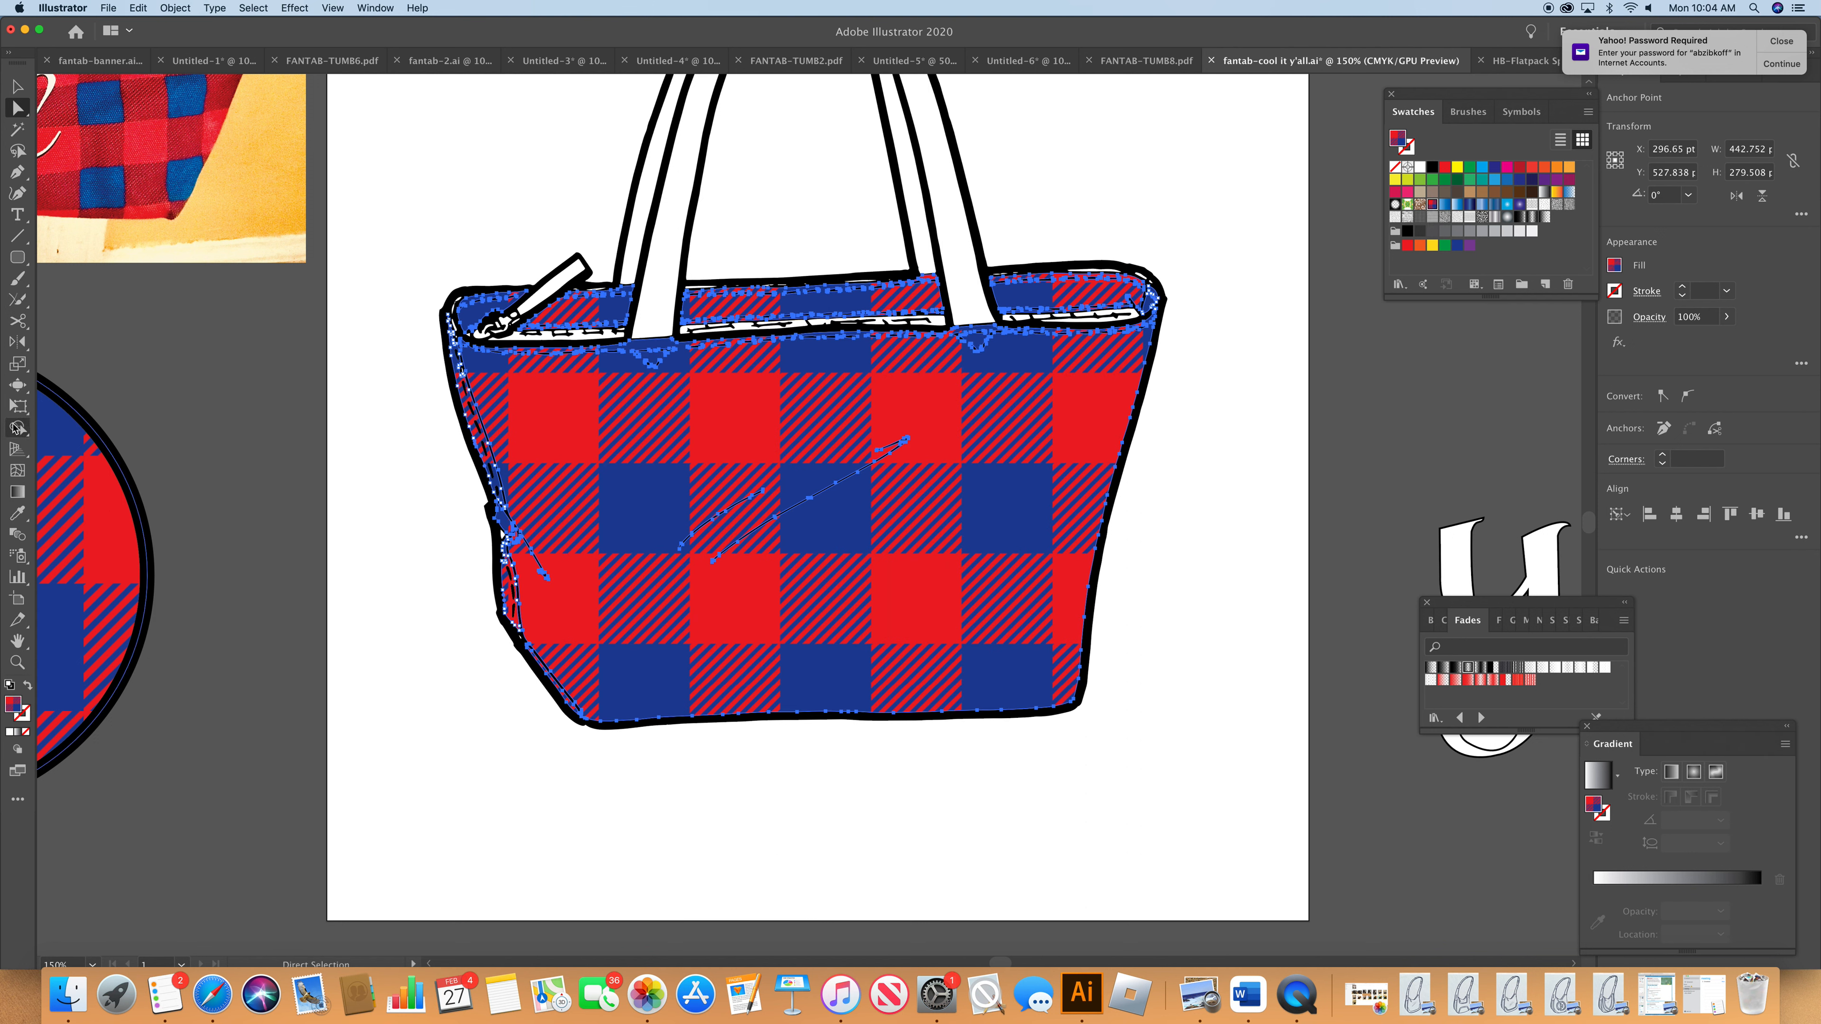
# - Scale only the plaid pattern inside the bag body uniformly to 80%, leaving object transformation off
pyautogui.click(18, 370)
pyautogui.doubleClick(18, 370)
pyautogui.write('80')
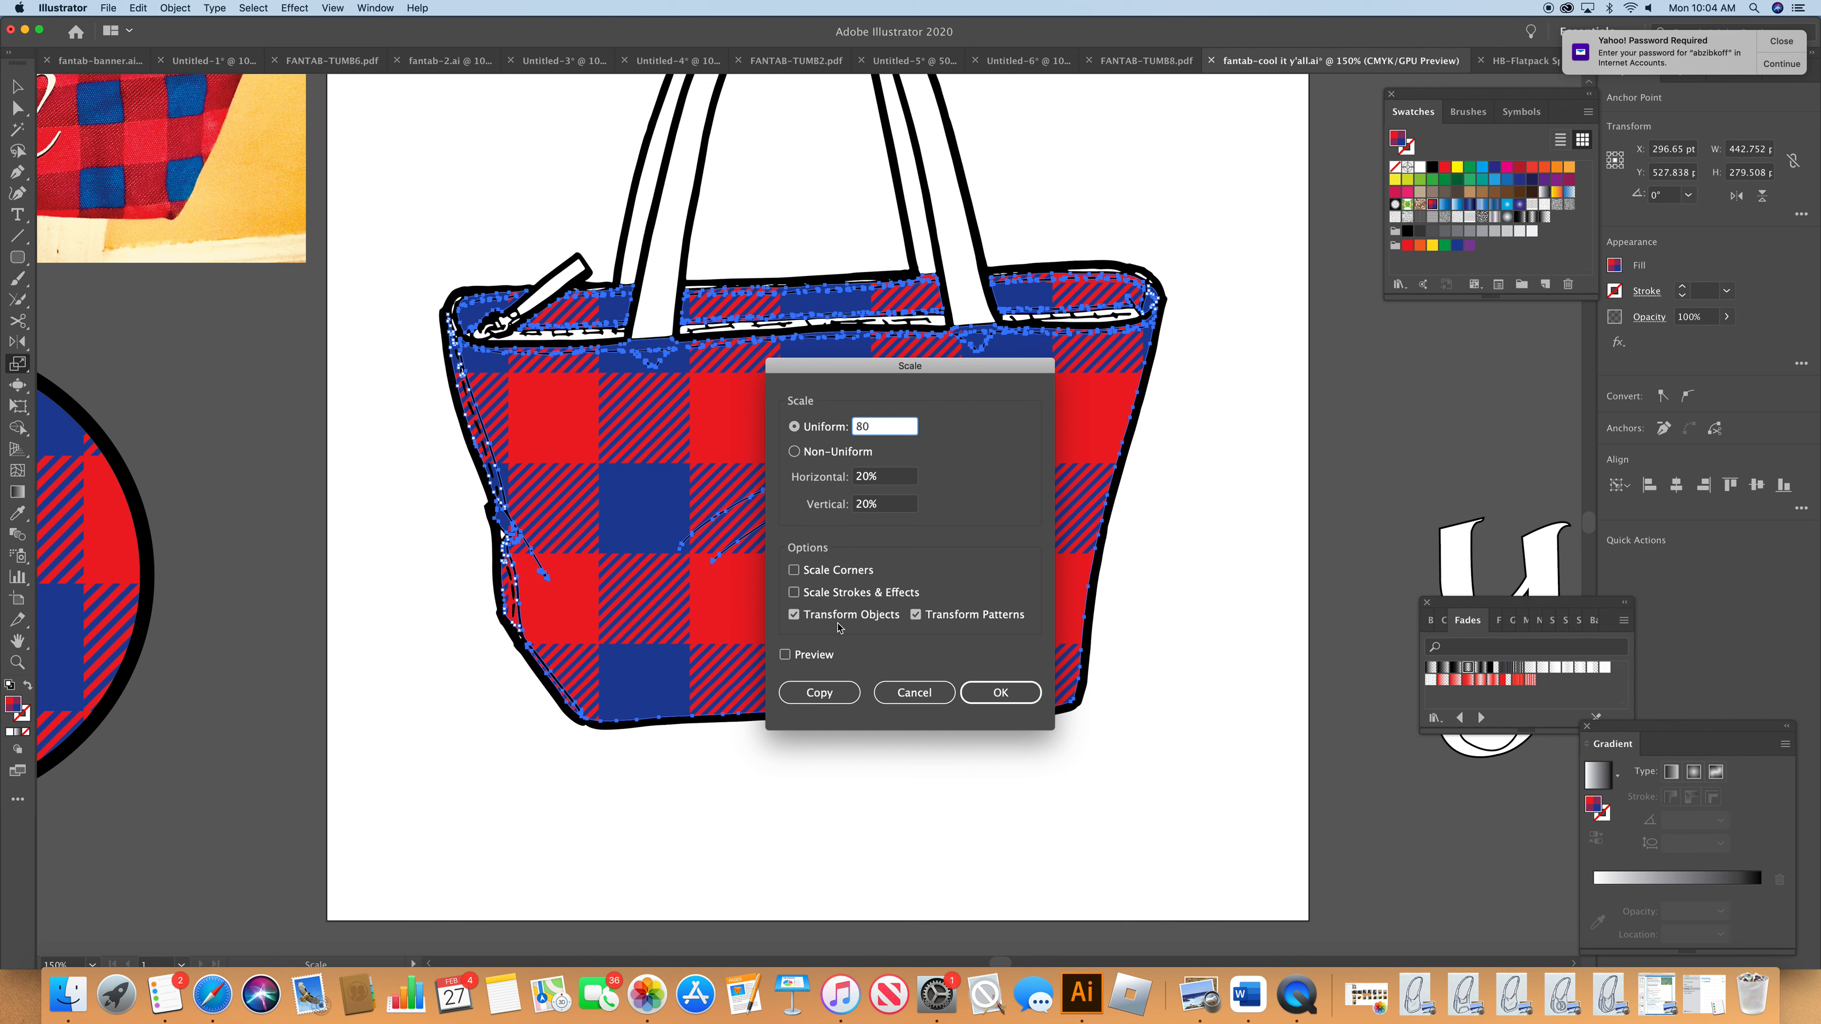
pyautogui.click(794, 614)
pyautogui.click(986, 690)
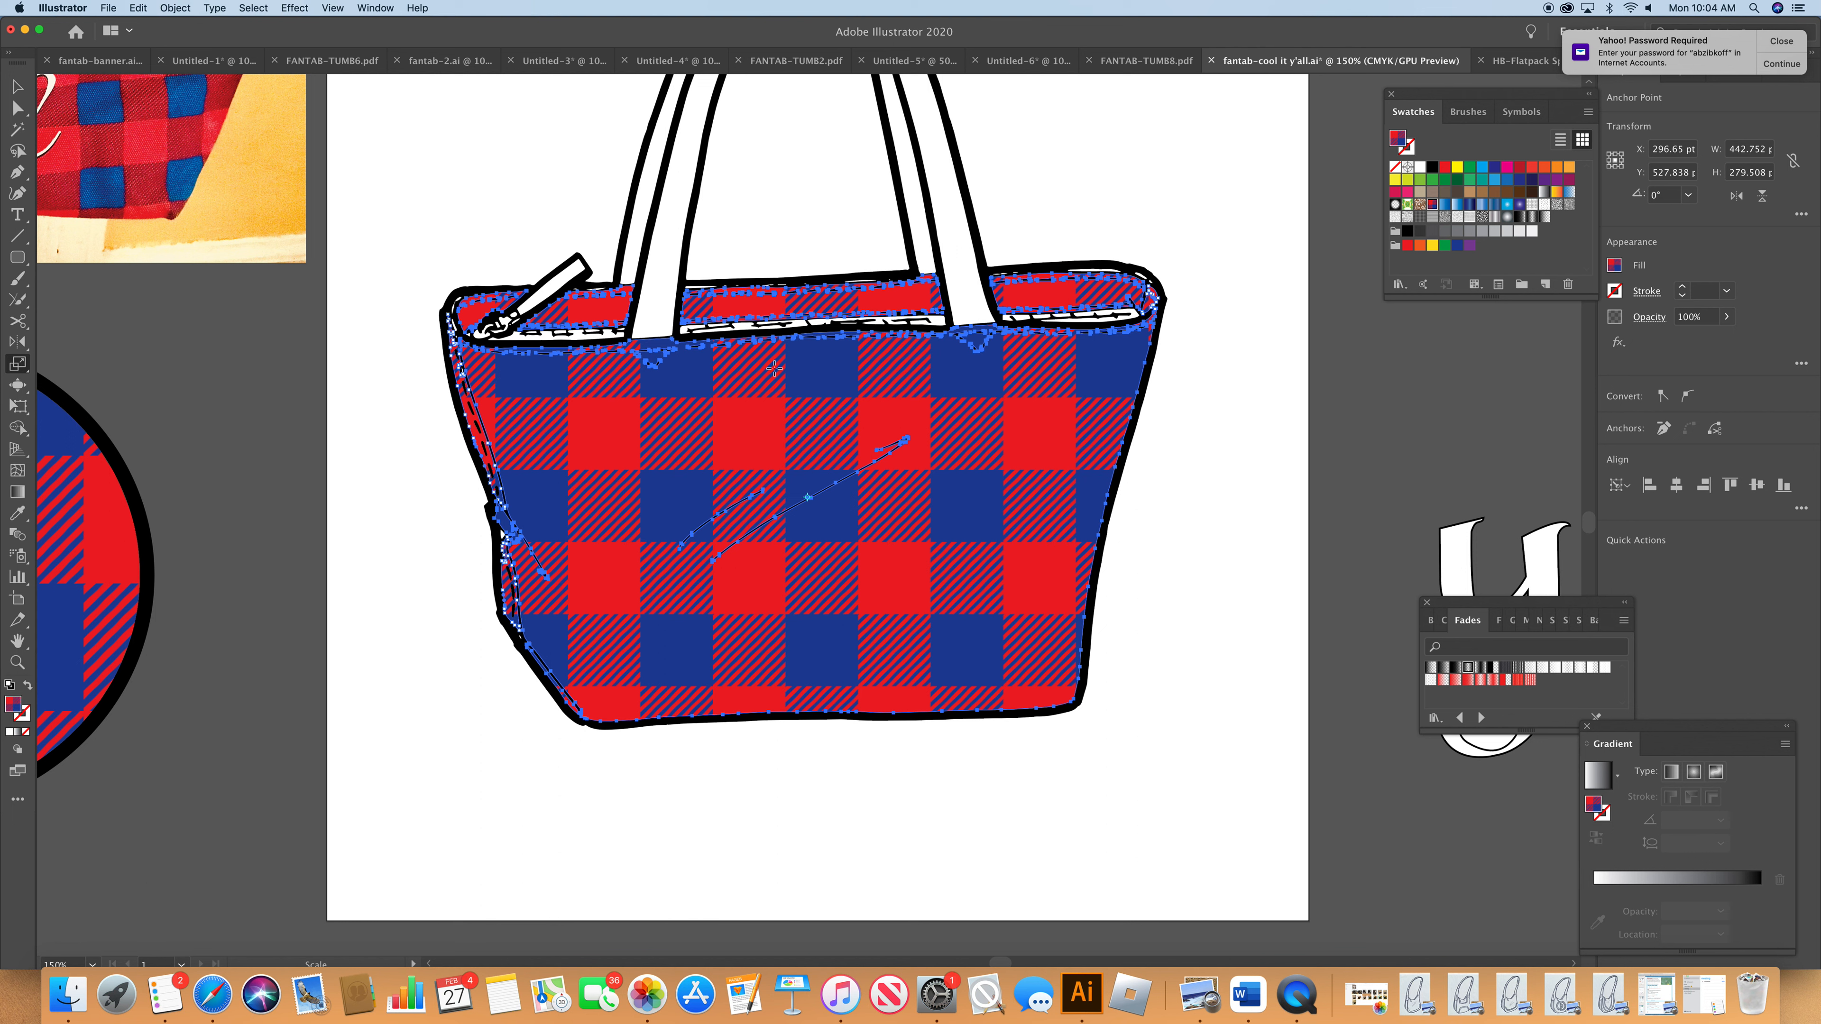
# - Scale the bag's plaid pattern uniformly by a further 90%
pyautogui.scroll(3, 1045, 355)
pyautogui.doubleClick(17, 364)
pyautogui.write('90')
pyautogui.click(982, 695)
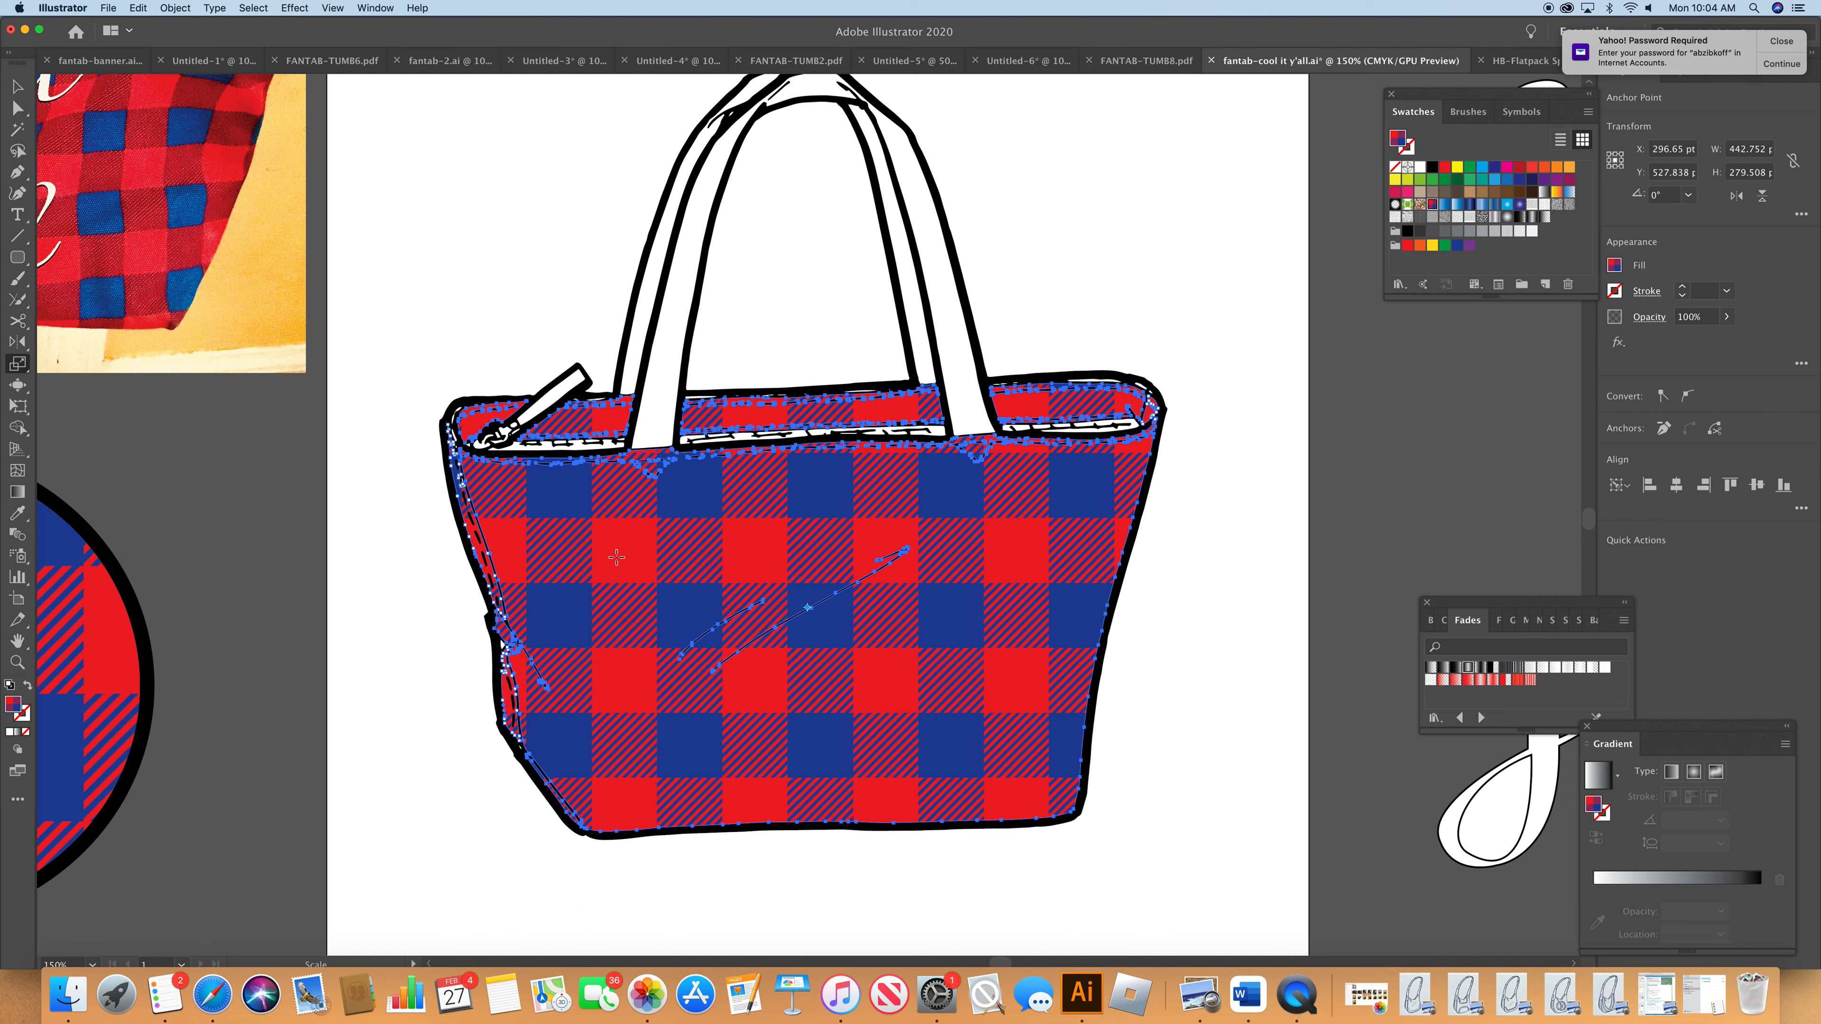
# - Rotate only the bag's plaid pattern by 3° without transforming the objects, and deselect the artwork
pyautogui.click(21, 373)
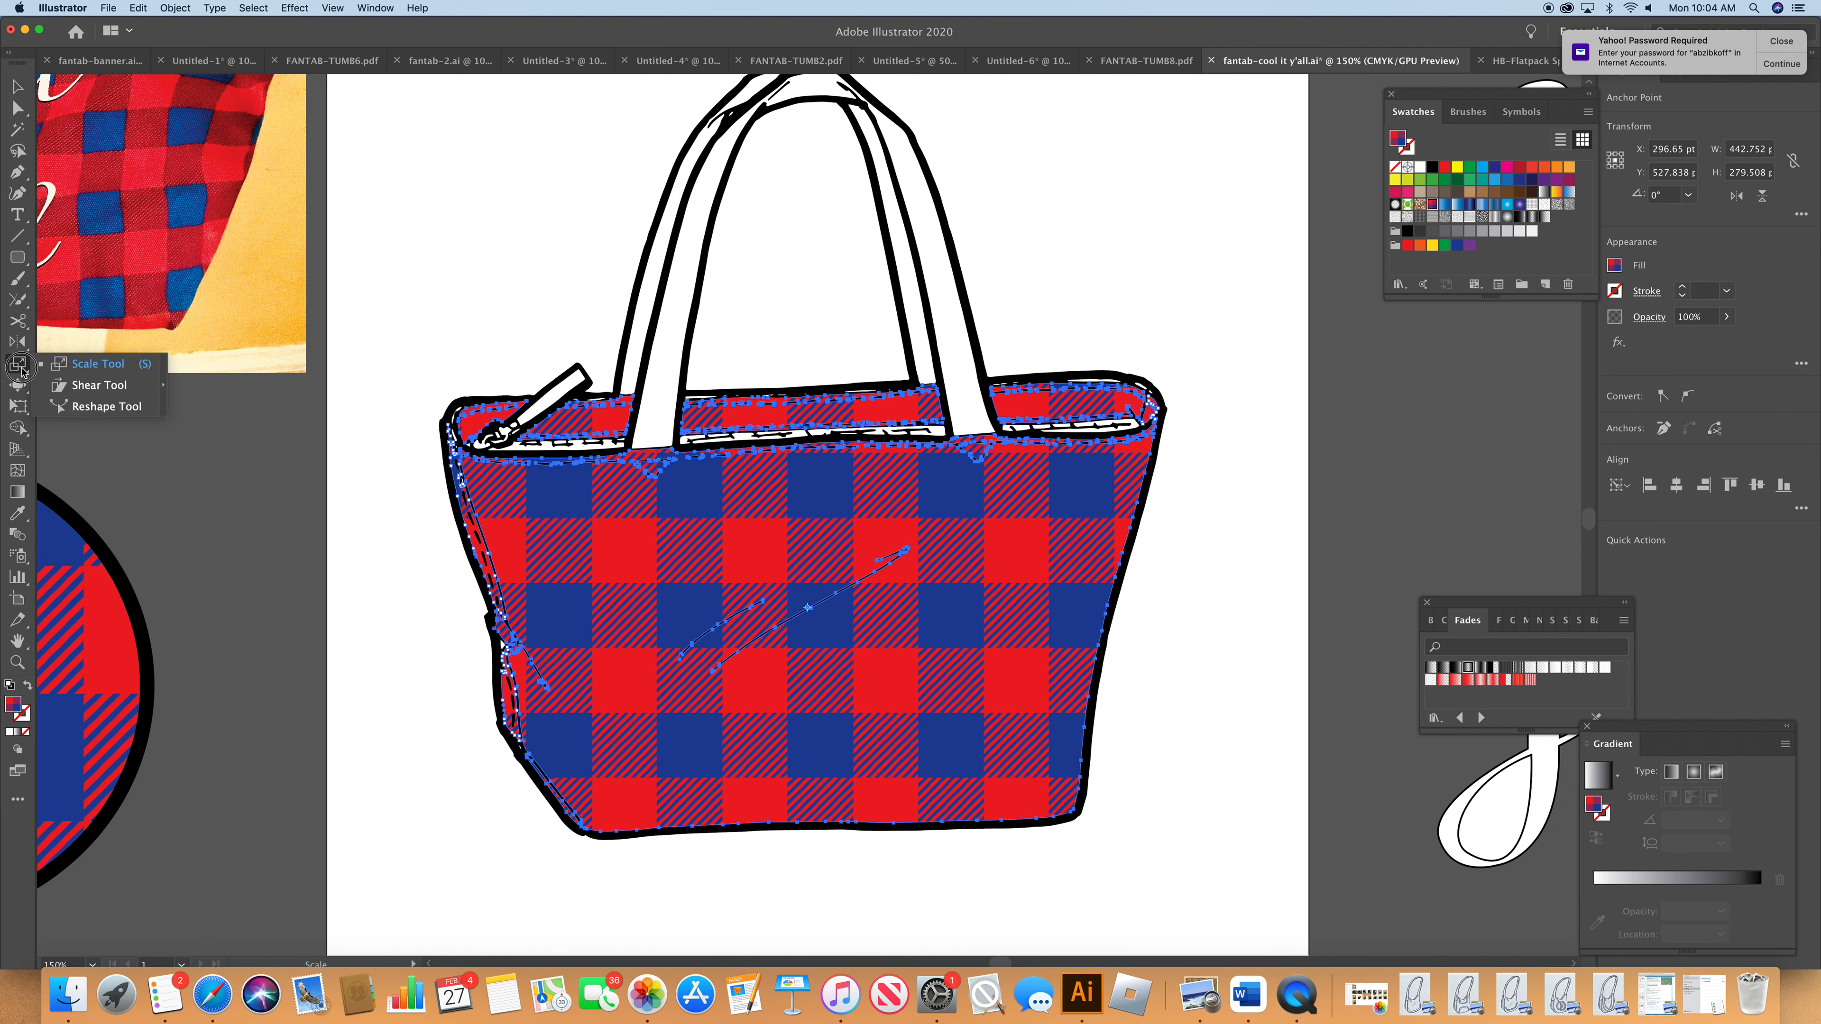
pyautogui.click(20, 343)
pyautogui.doubleClick(47, 344)
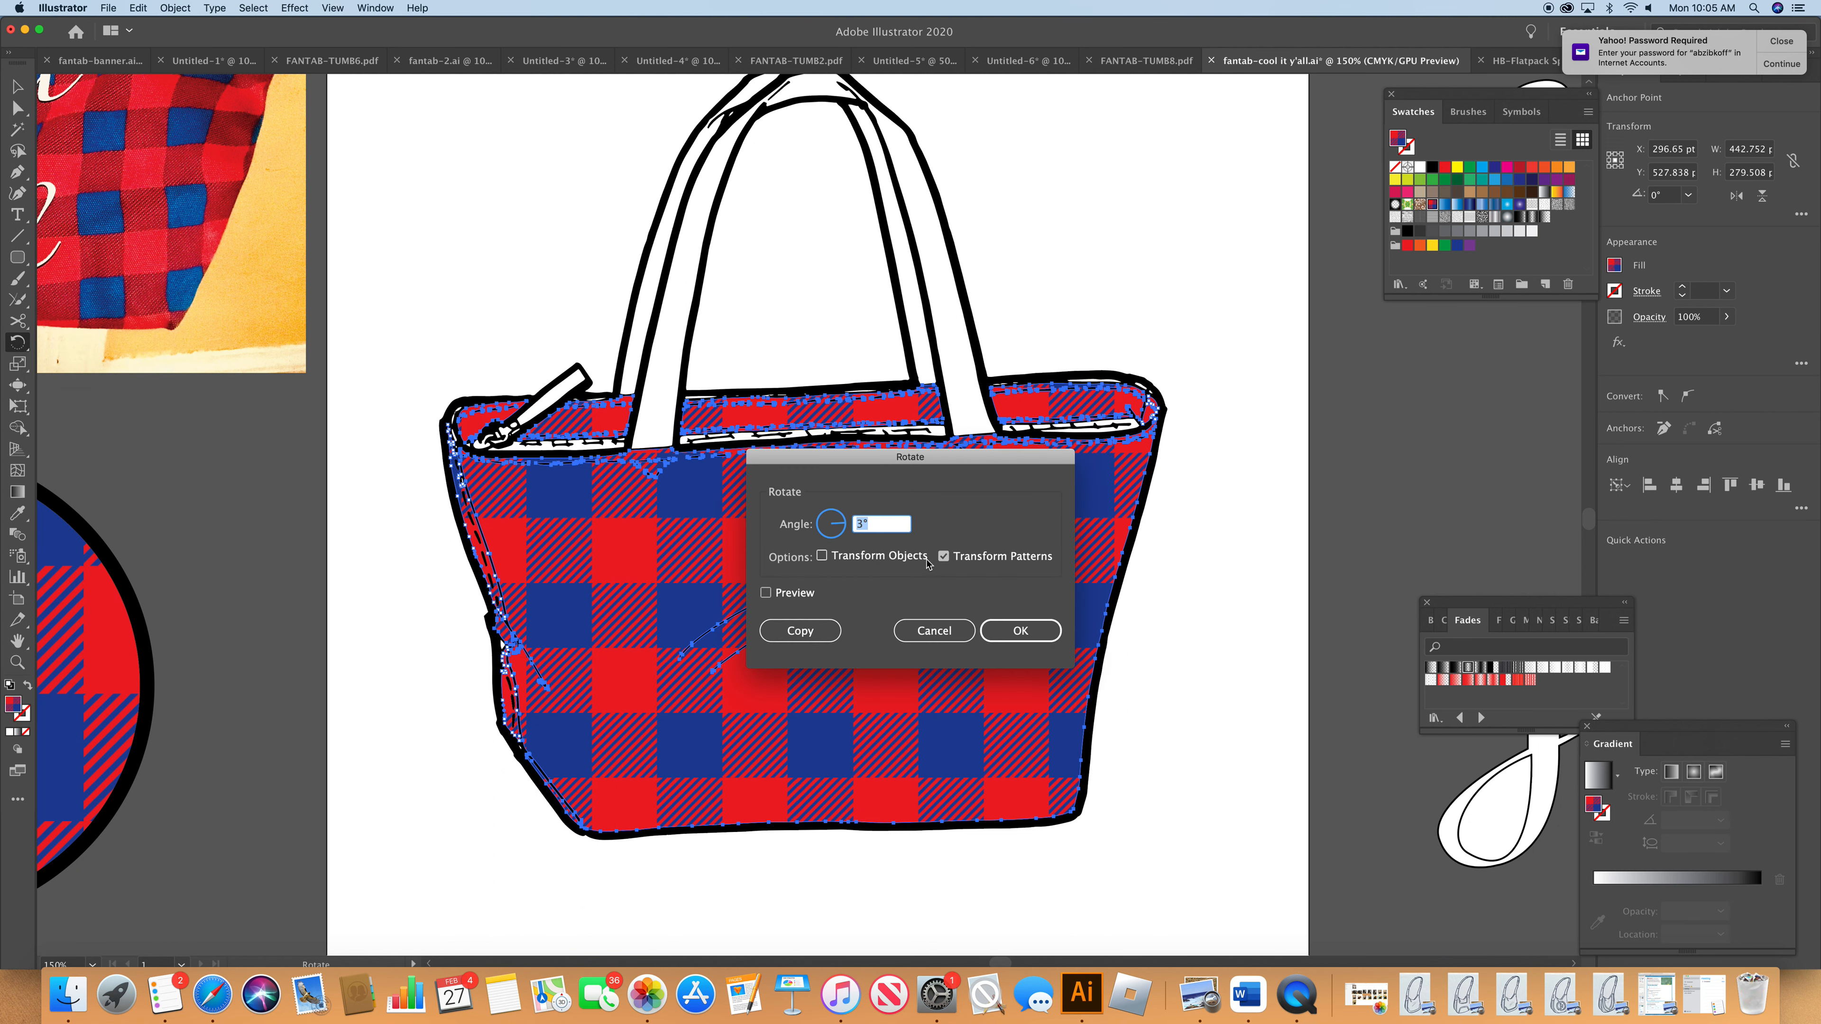
pyautogui.click(935, 634)
pyautogui.click(1000, 631)
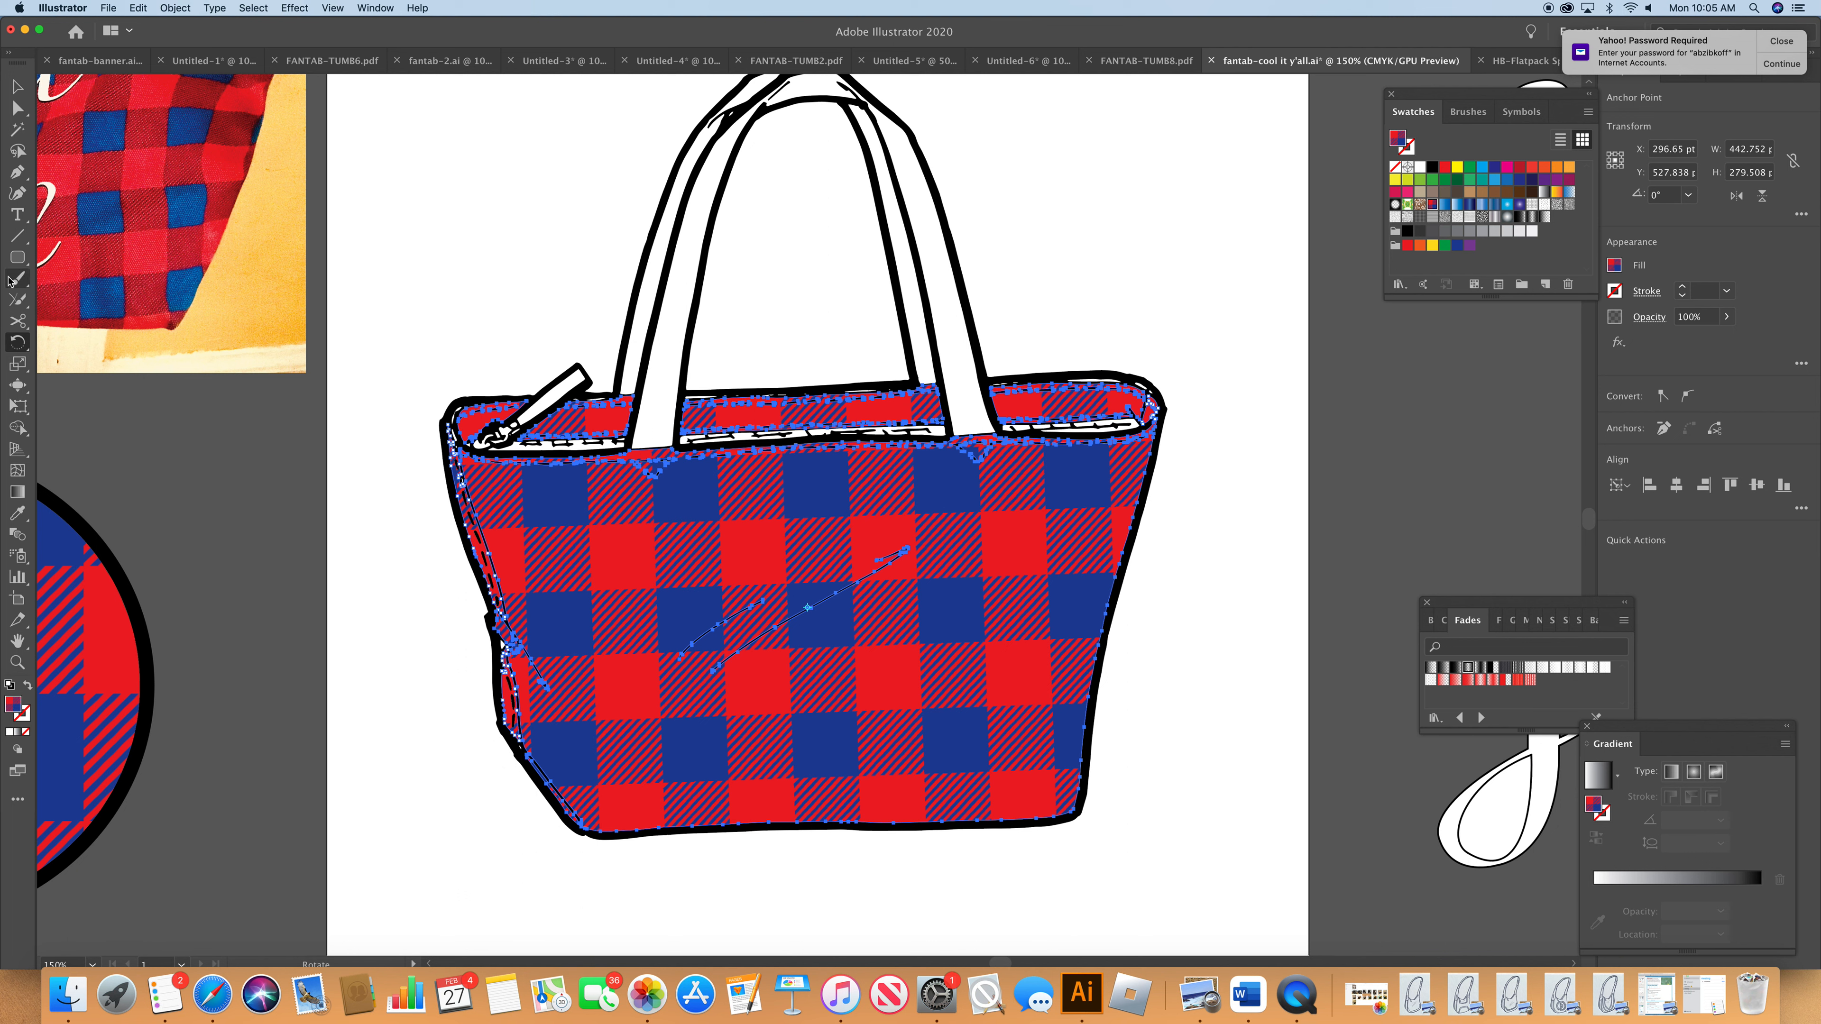
pyautogui.click(18, 107)
pyautogui.click(416, 662)
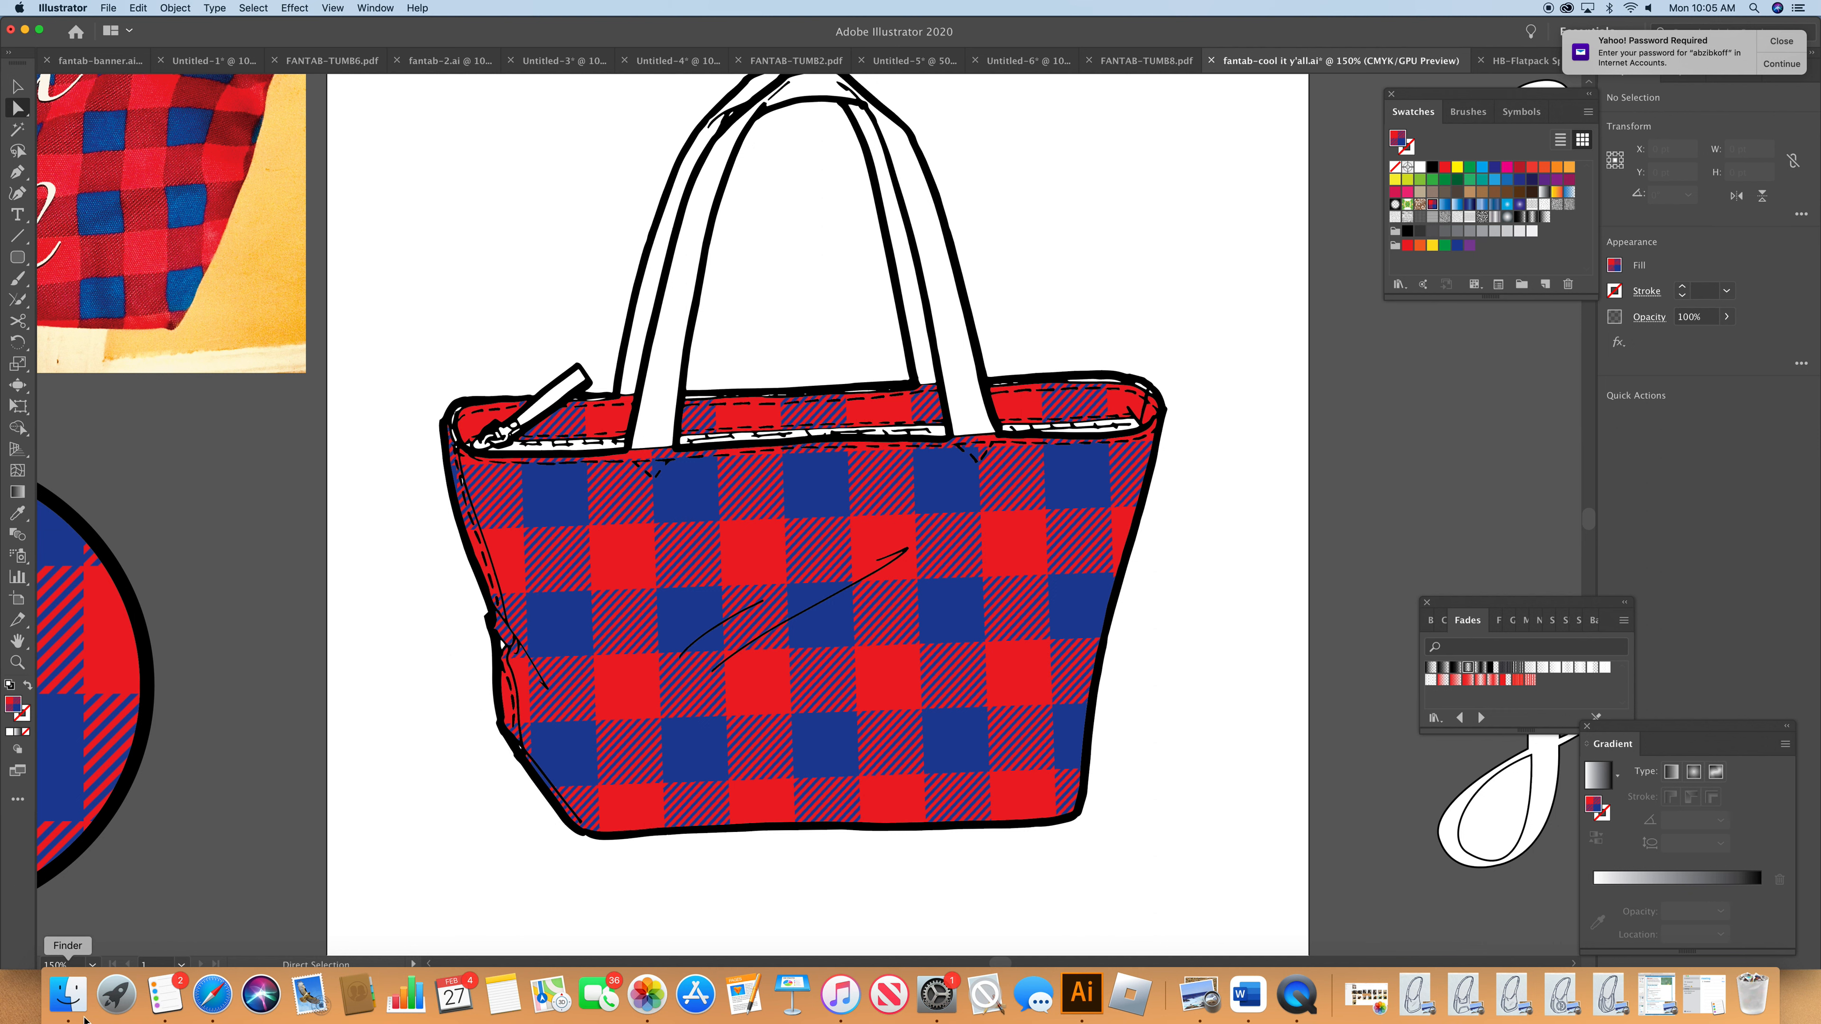
# - Fill the white slivers along the bag's upper rim and side seam with the plaid pattern sampled from the bag body
pyautogui.click(92, 964)
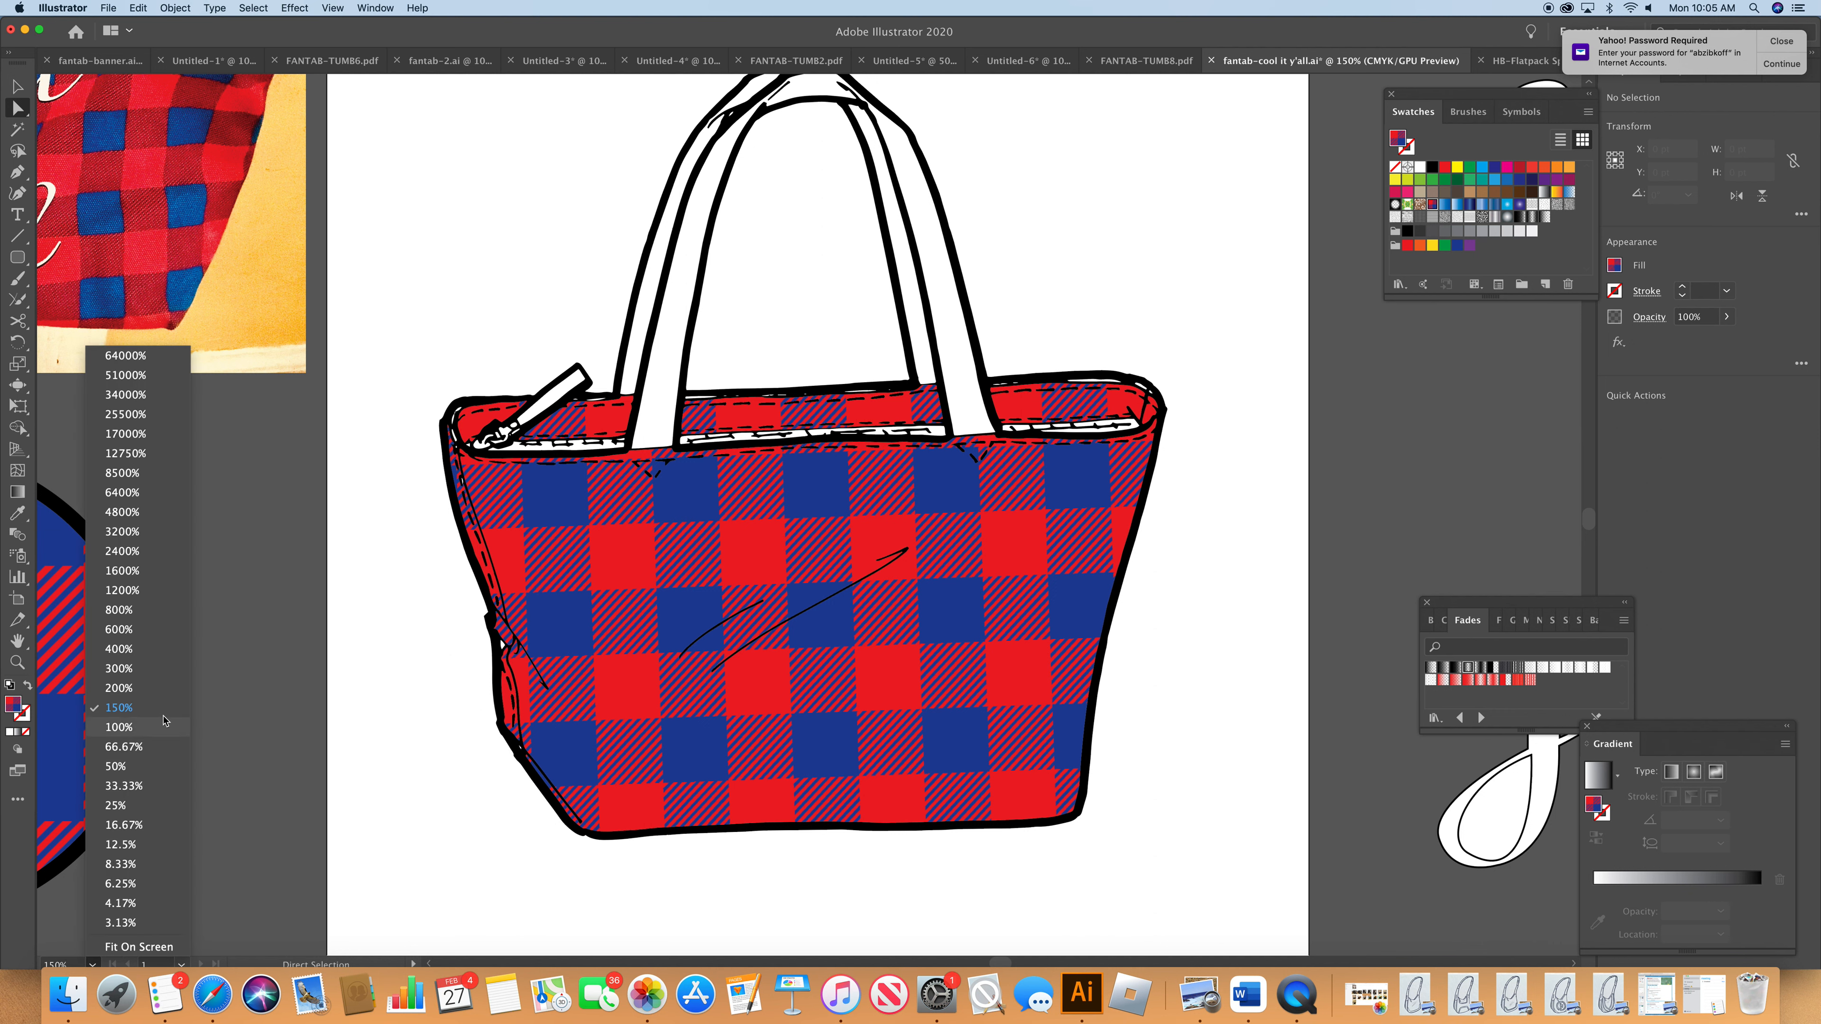
pyautogui.click(164, 631)
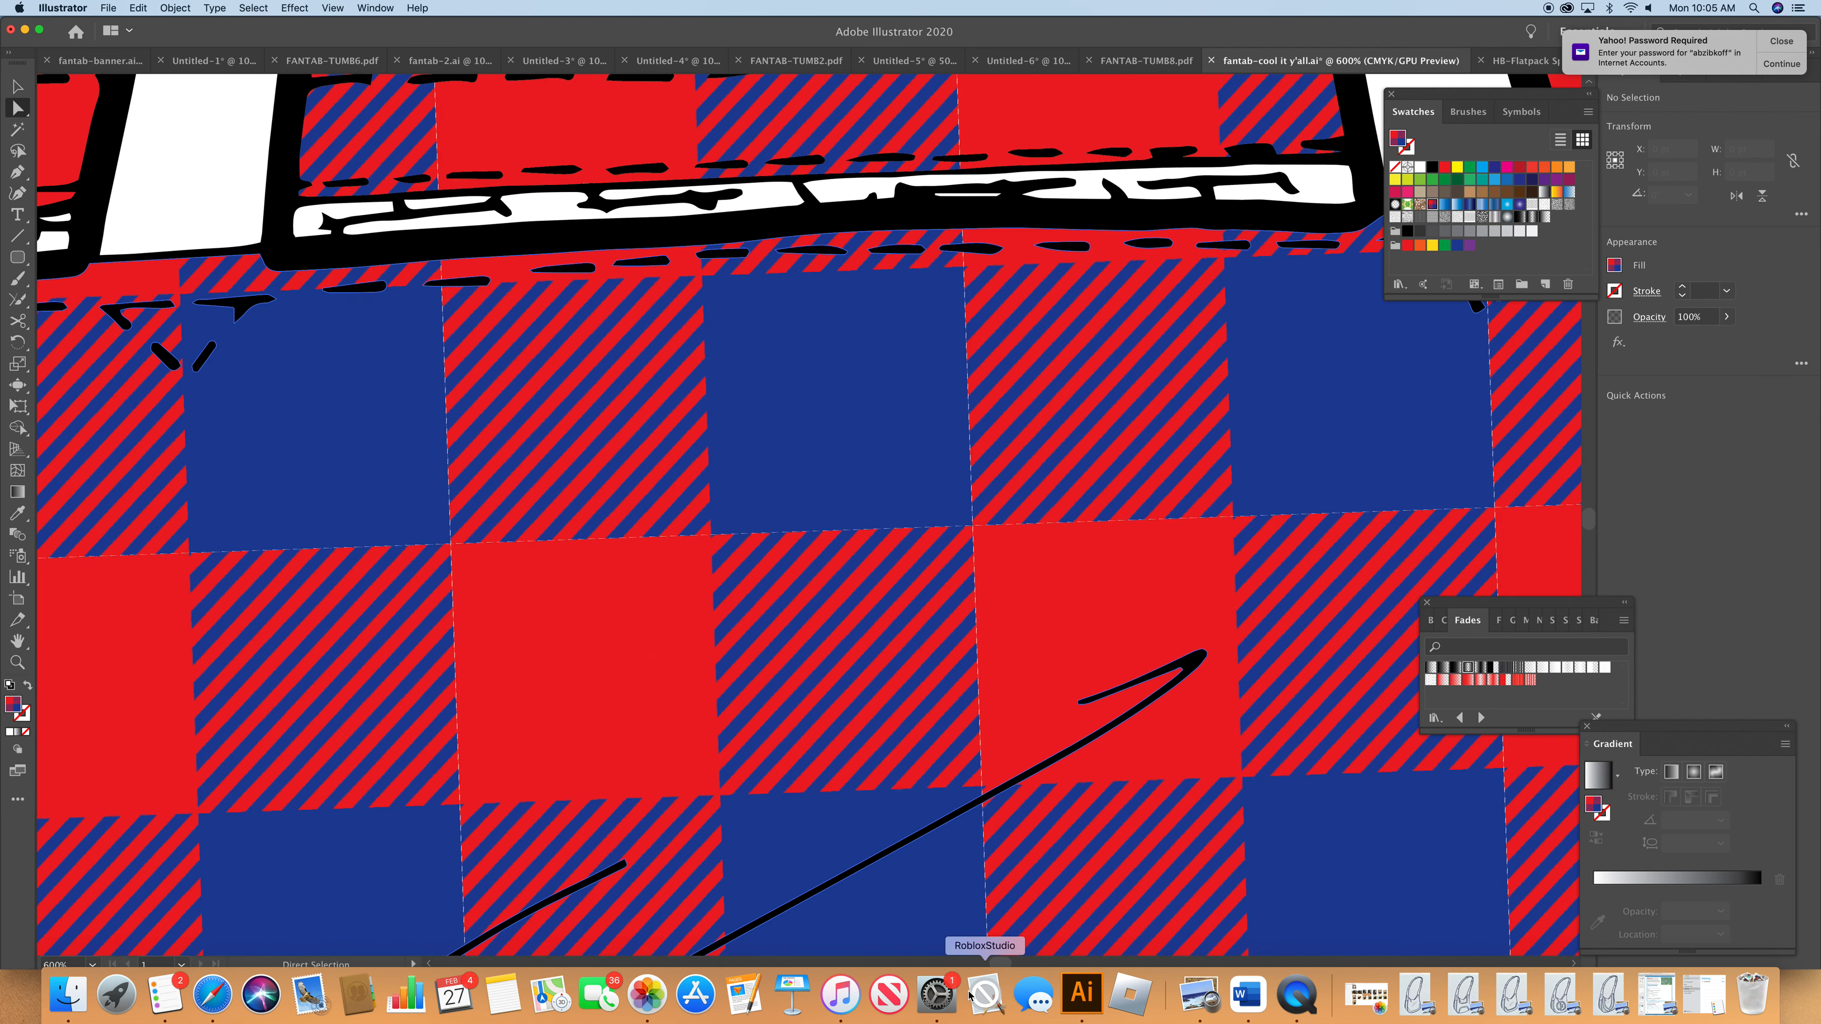
pyautogui.hscroll(-10, 809, 514)
pyautogui.scroll(6, 809, 515)
pyautogui.click(157, 611)
pyautogui.keyDown('shift'); pyautogui.click(151, 549); pyautogui.keyUp('shift')
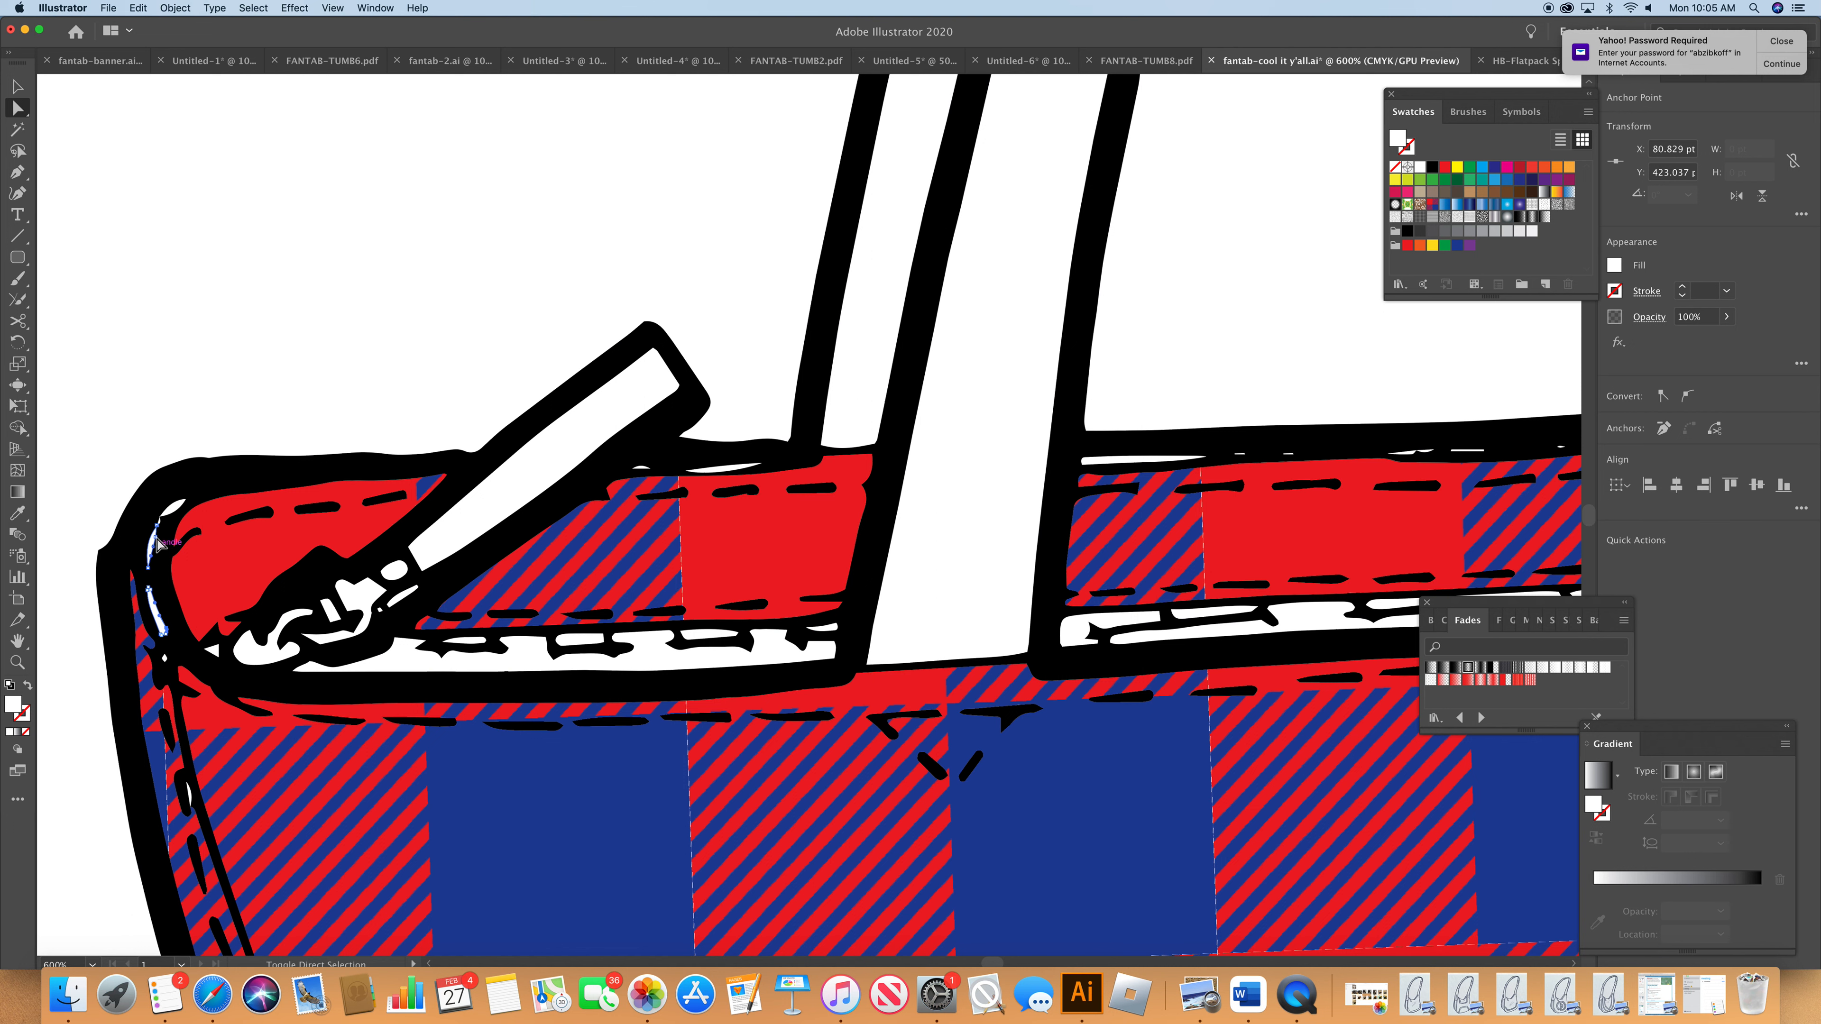
pyautogui.keyDown('shift'); pyautogui.click(173, 510); pyautogui.keyUp('shift')
pyautogui.keyDown('shift'); pyautogui.click(186, 796); pyautogui.keyUp('shift')
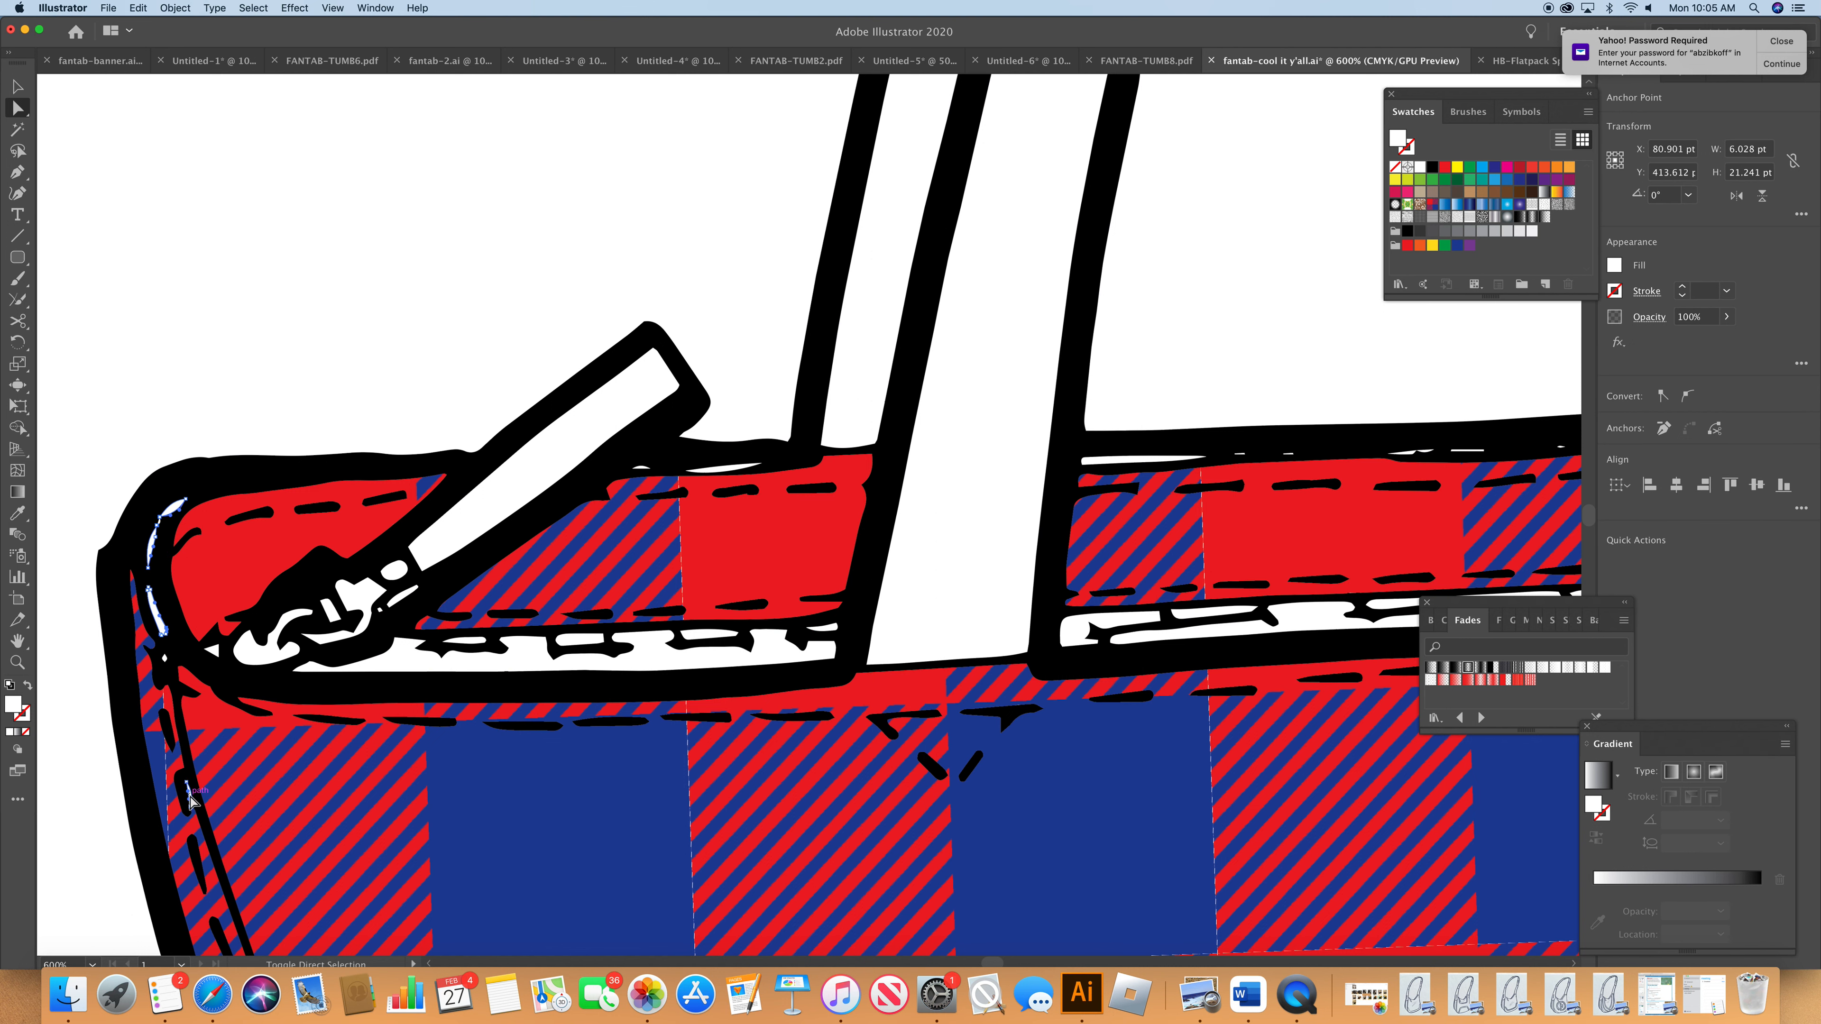
pyautogui.keyDown('shift'); pyautogui.click(727, 470); pyautogui.keyUp('shift')
pyautogui.keyDown('shift'); pyautogui.click(640, 467); pyautogui.keyUp('shift')
pyautogui.keyDown('shift'); pyautogui.click(1140, 459); pyautogui.keyUp('shift')
pyautogui.keyDown('shift'); pyautogui.click(1239, 453); pyautogui.keyUp('shift')
pyautogui.keyDown('shift'); pyautogui.click(1287, 454); pyautogui.keyUp('shift')
pyautogui.keyDown('shift'); pyautogui.click(1411, 452); pyautogui.keyUp('shift')
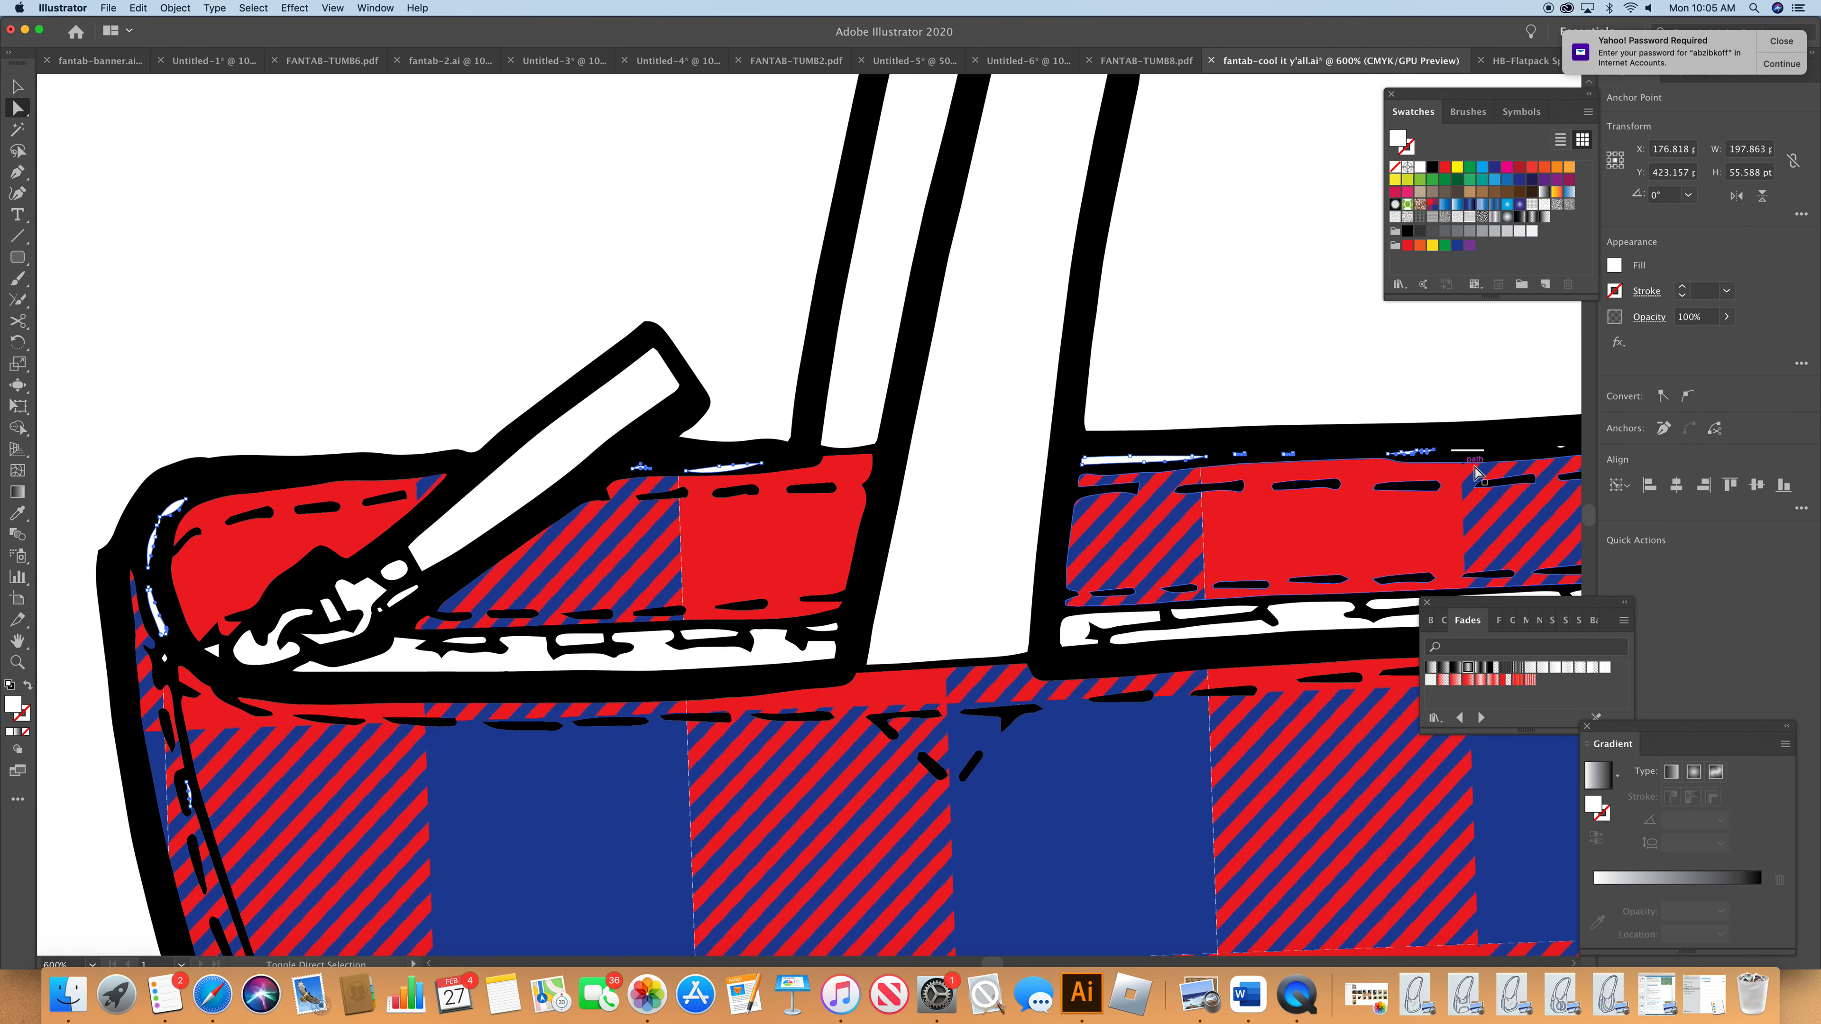
pyautogui.keyDown('shift'); pyautogui.click(1466, 450); pyautogui.keyUp('shift')
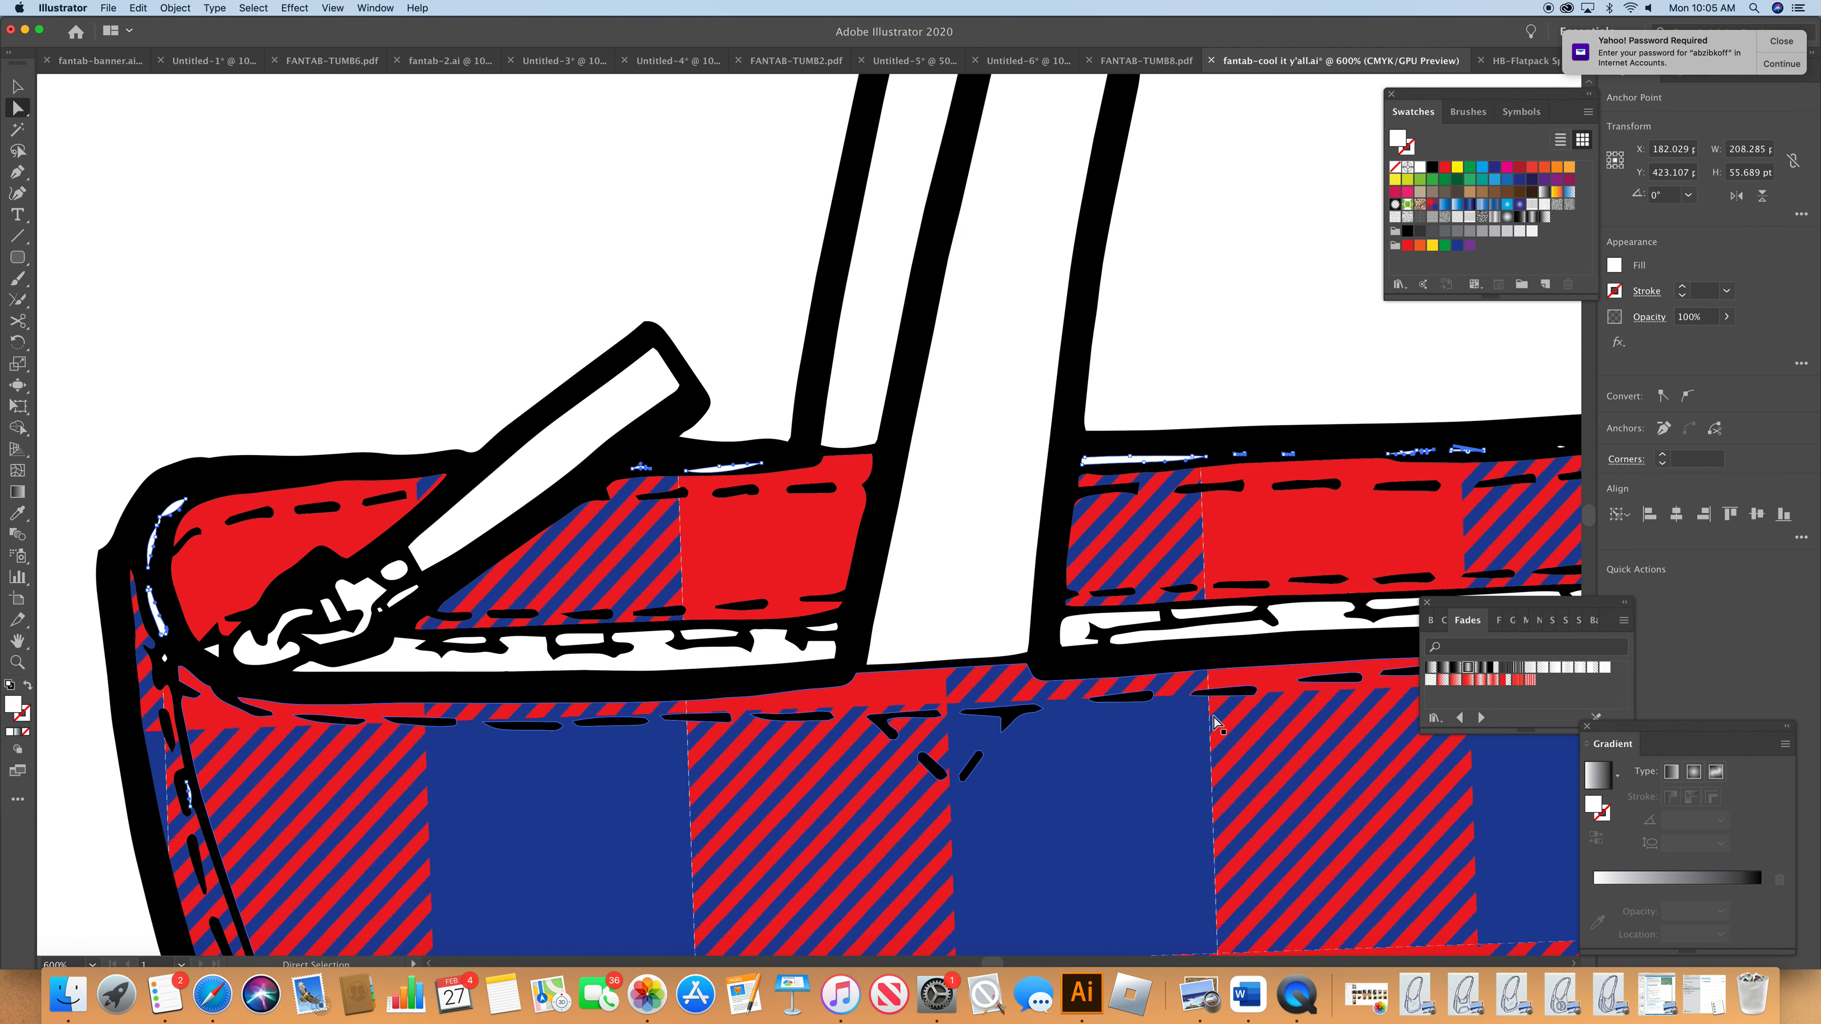
pyautogui.hscroll(10, 991, 964)
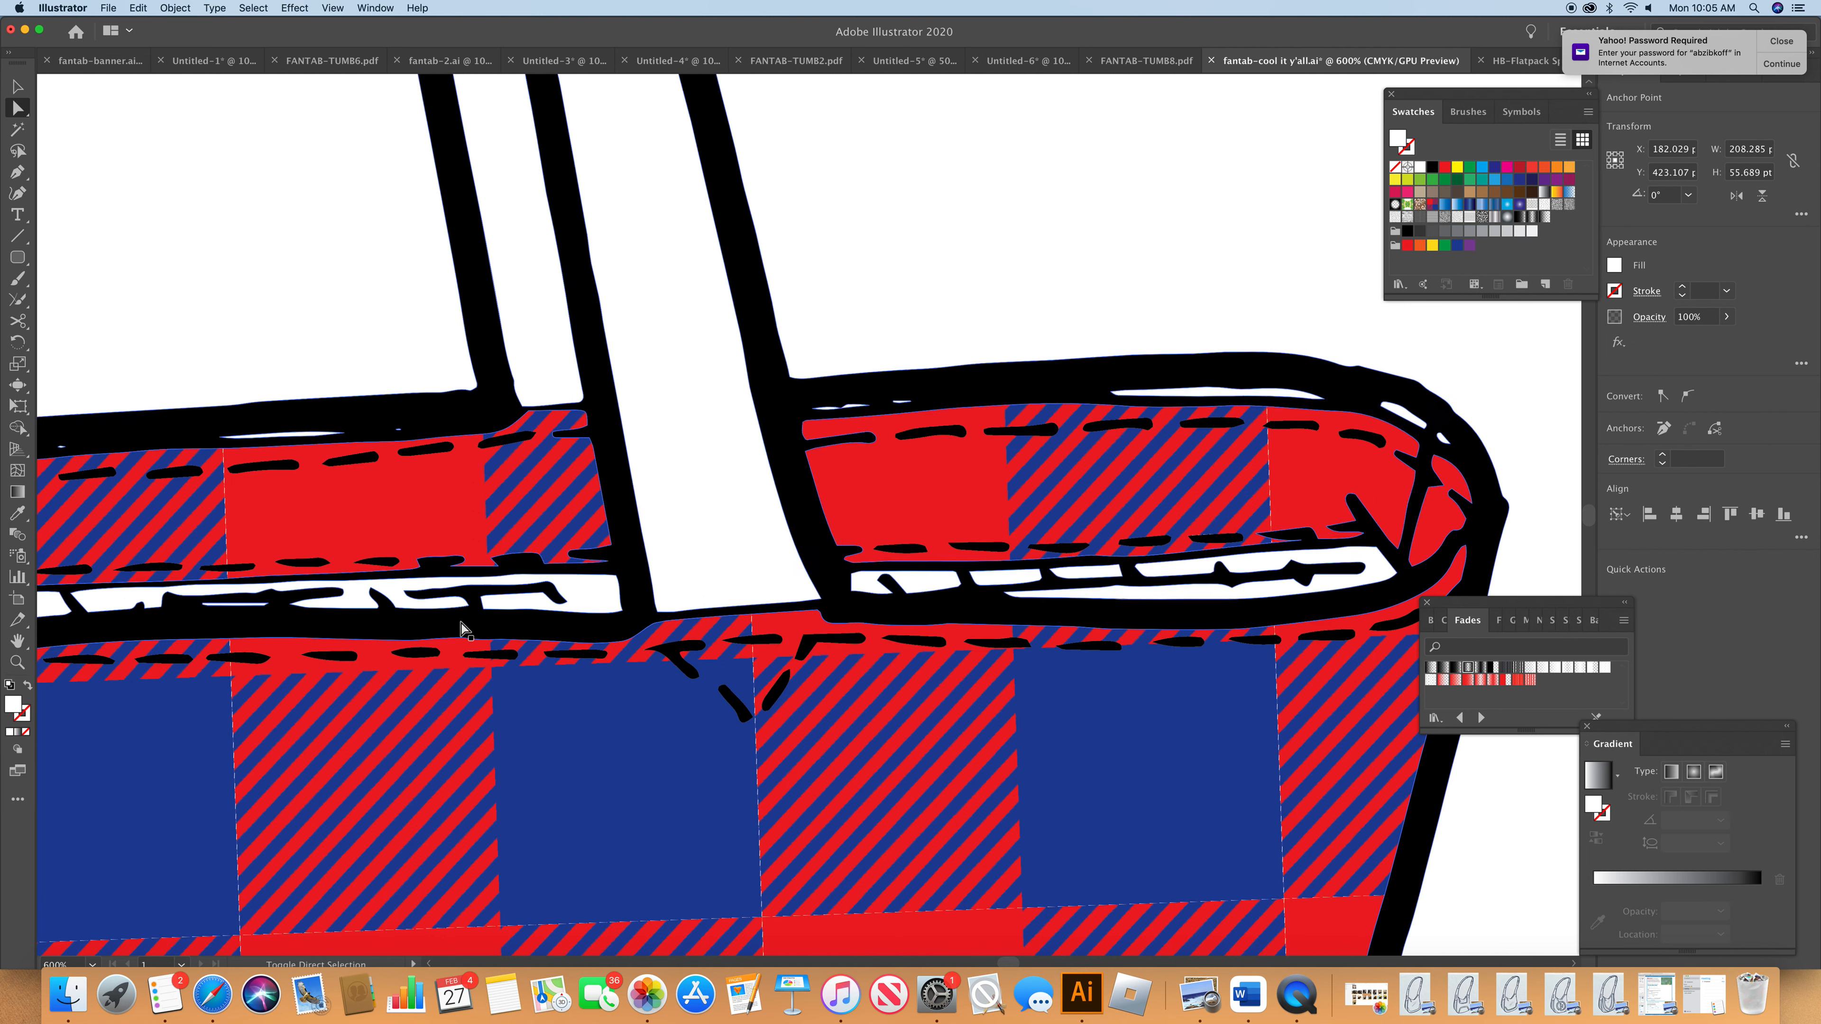
pyautogui.keyDown('shift'); pyautogui.click(61, 448); pyautogui.keyUp('shift')
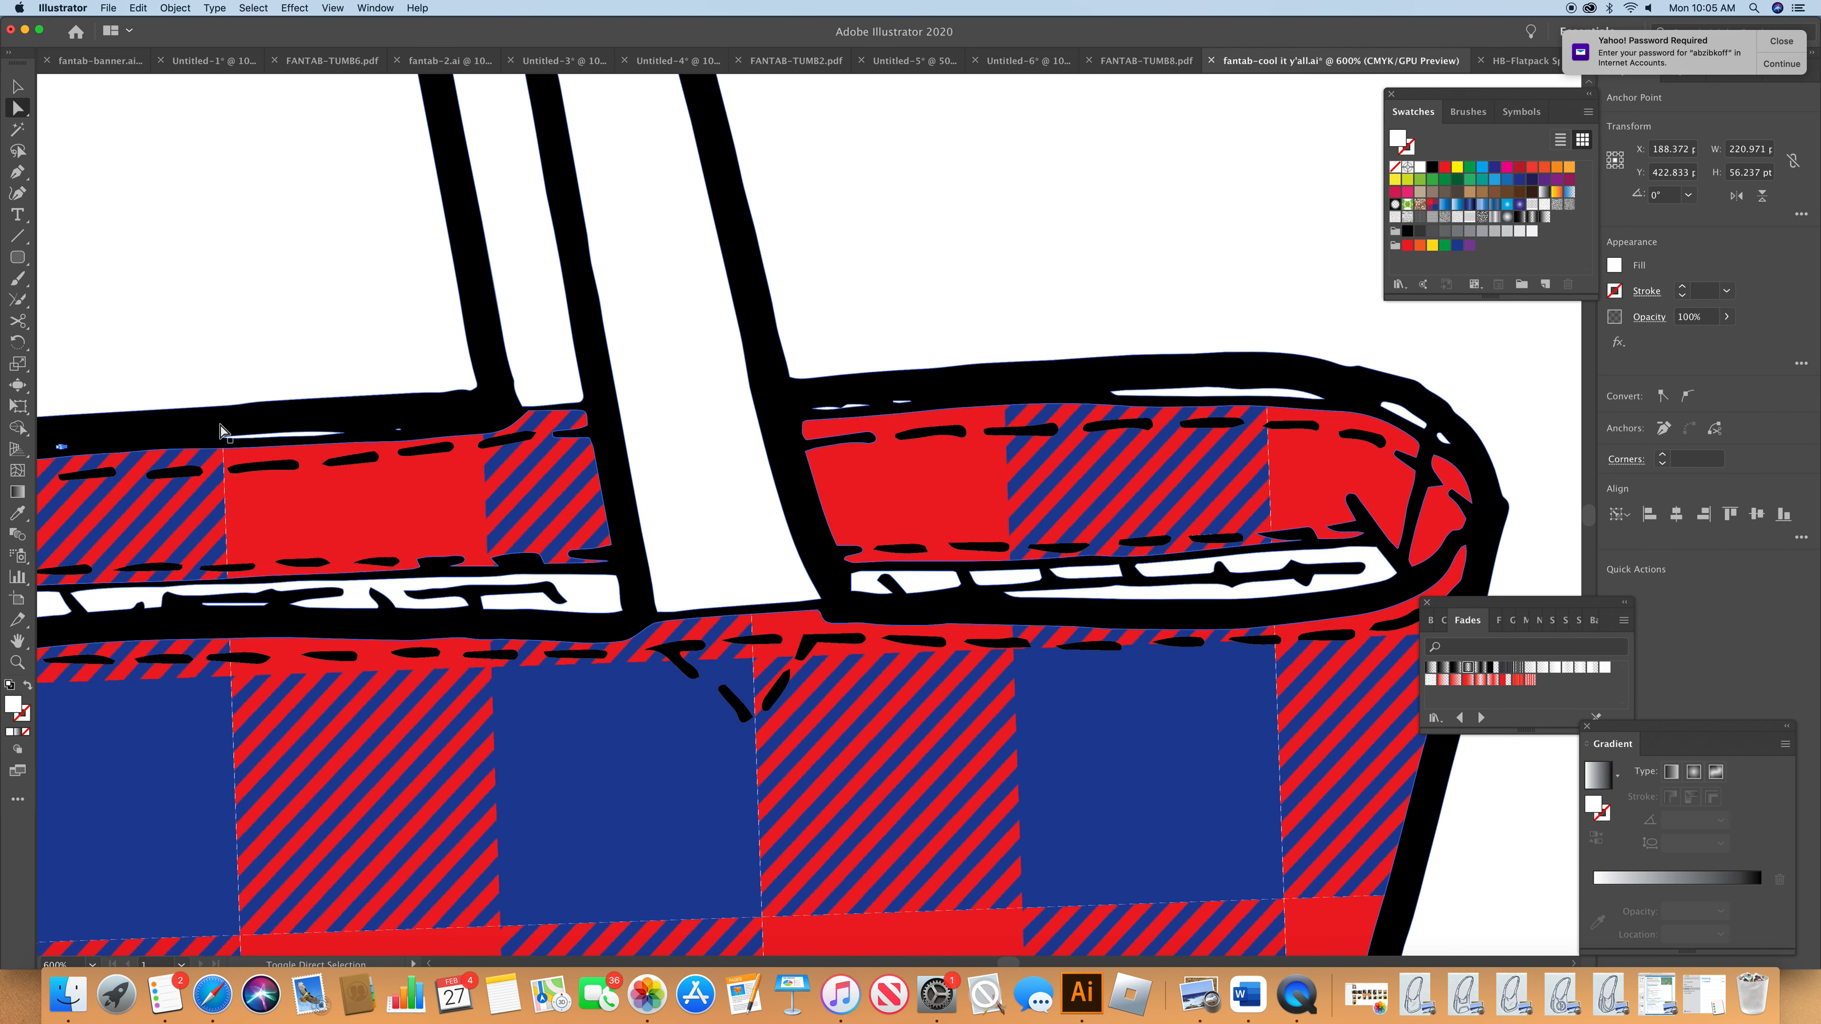
pyautogui.keyDown('shift'); pyautogui.click(280, 435); pyautogui.keyUp('shift')
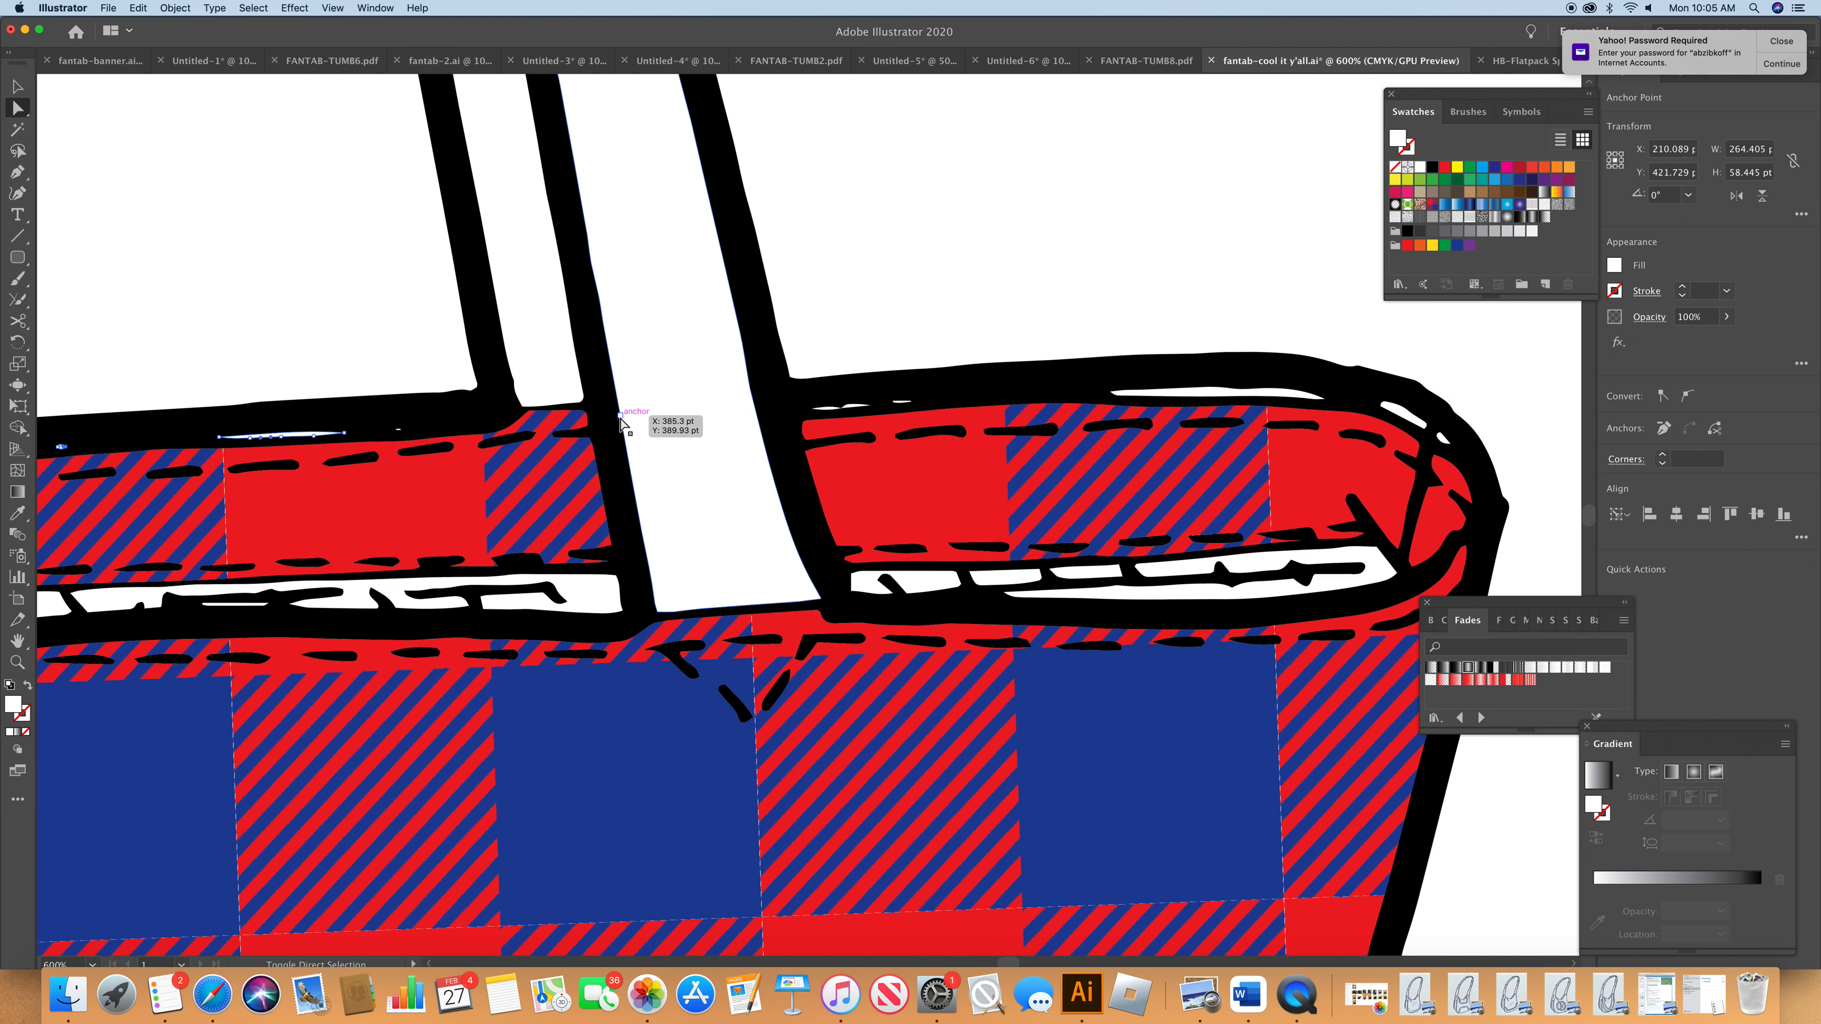
pyautogui.keyDown('shift'); pyautogui.click(828, 407); pyautogui.keyUp('shift')
pyautogui.keyDown('shift'); pyautogui.click(1219, 392); pyautogui.keyUp('shift')
pyautogui.keyDown('shift'); pyautogui.click(1430, 430); pyautogui.keyUp('shift')
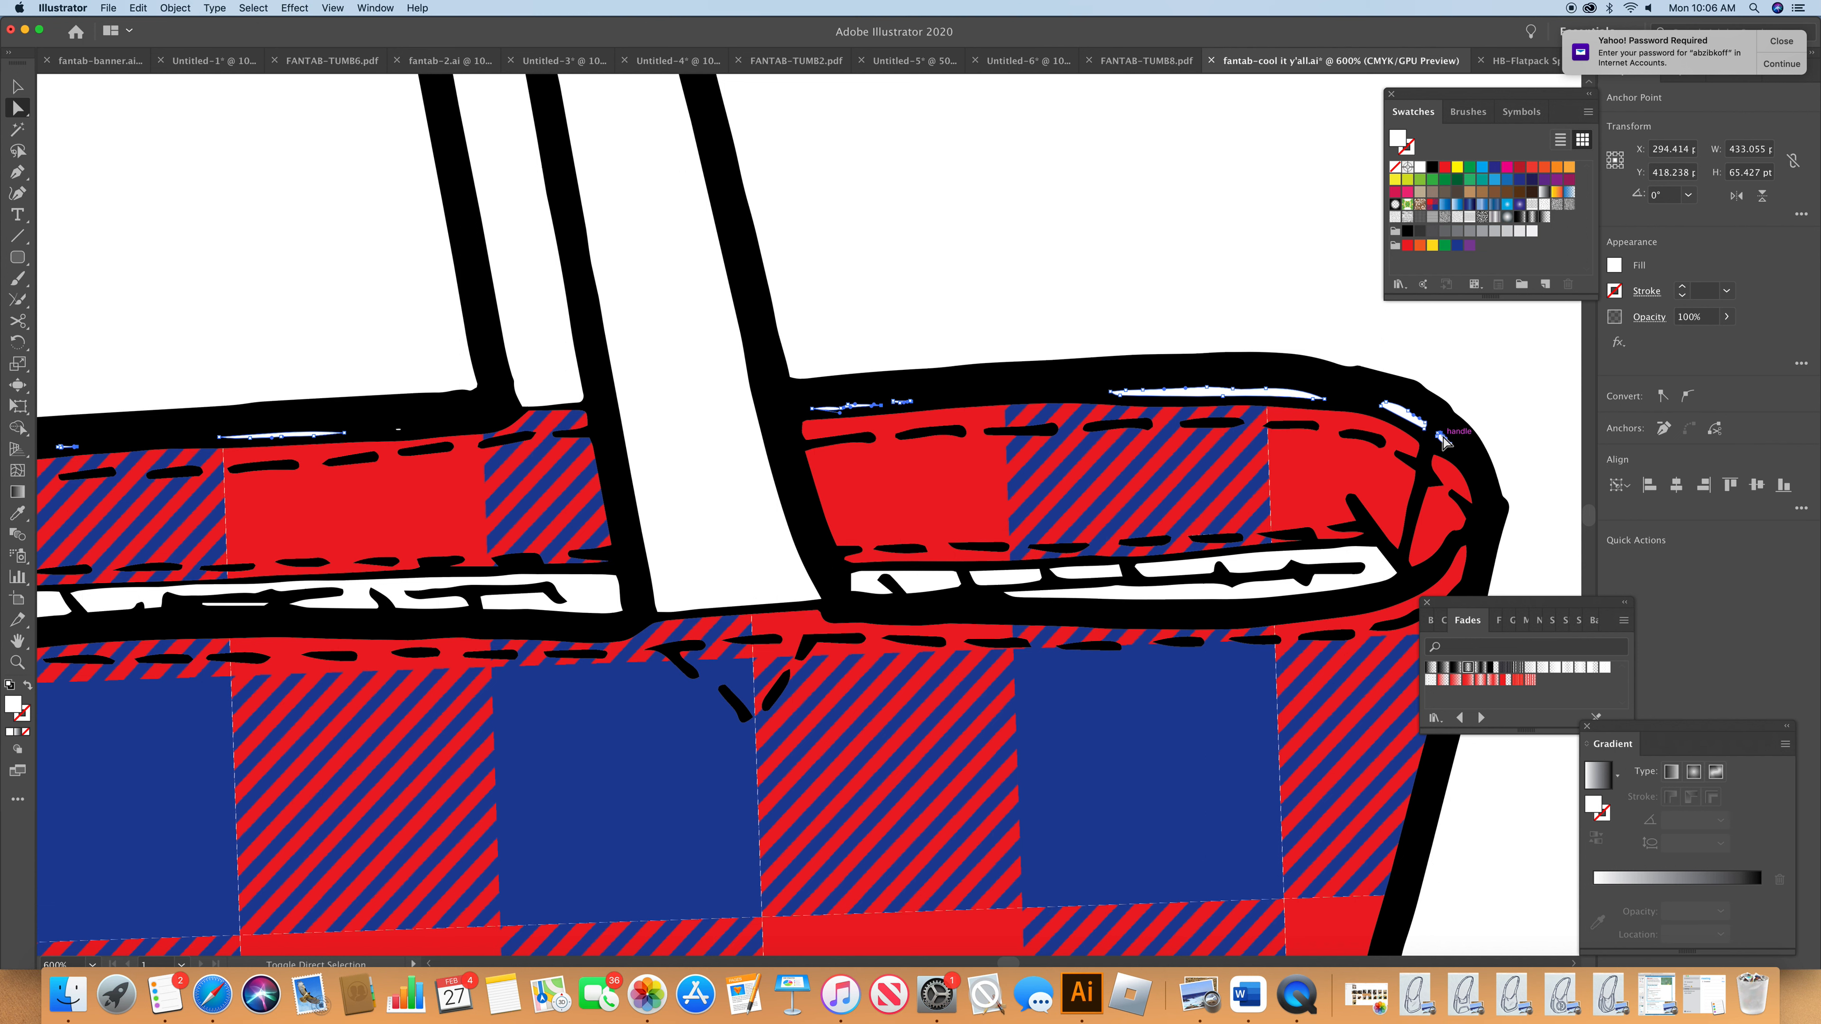
pyautogui.click(17, 514)
pyautogui.click(101, 702)
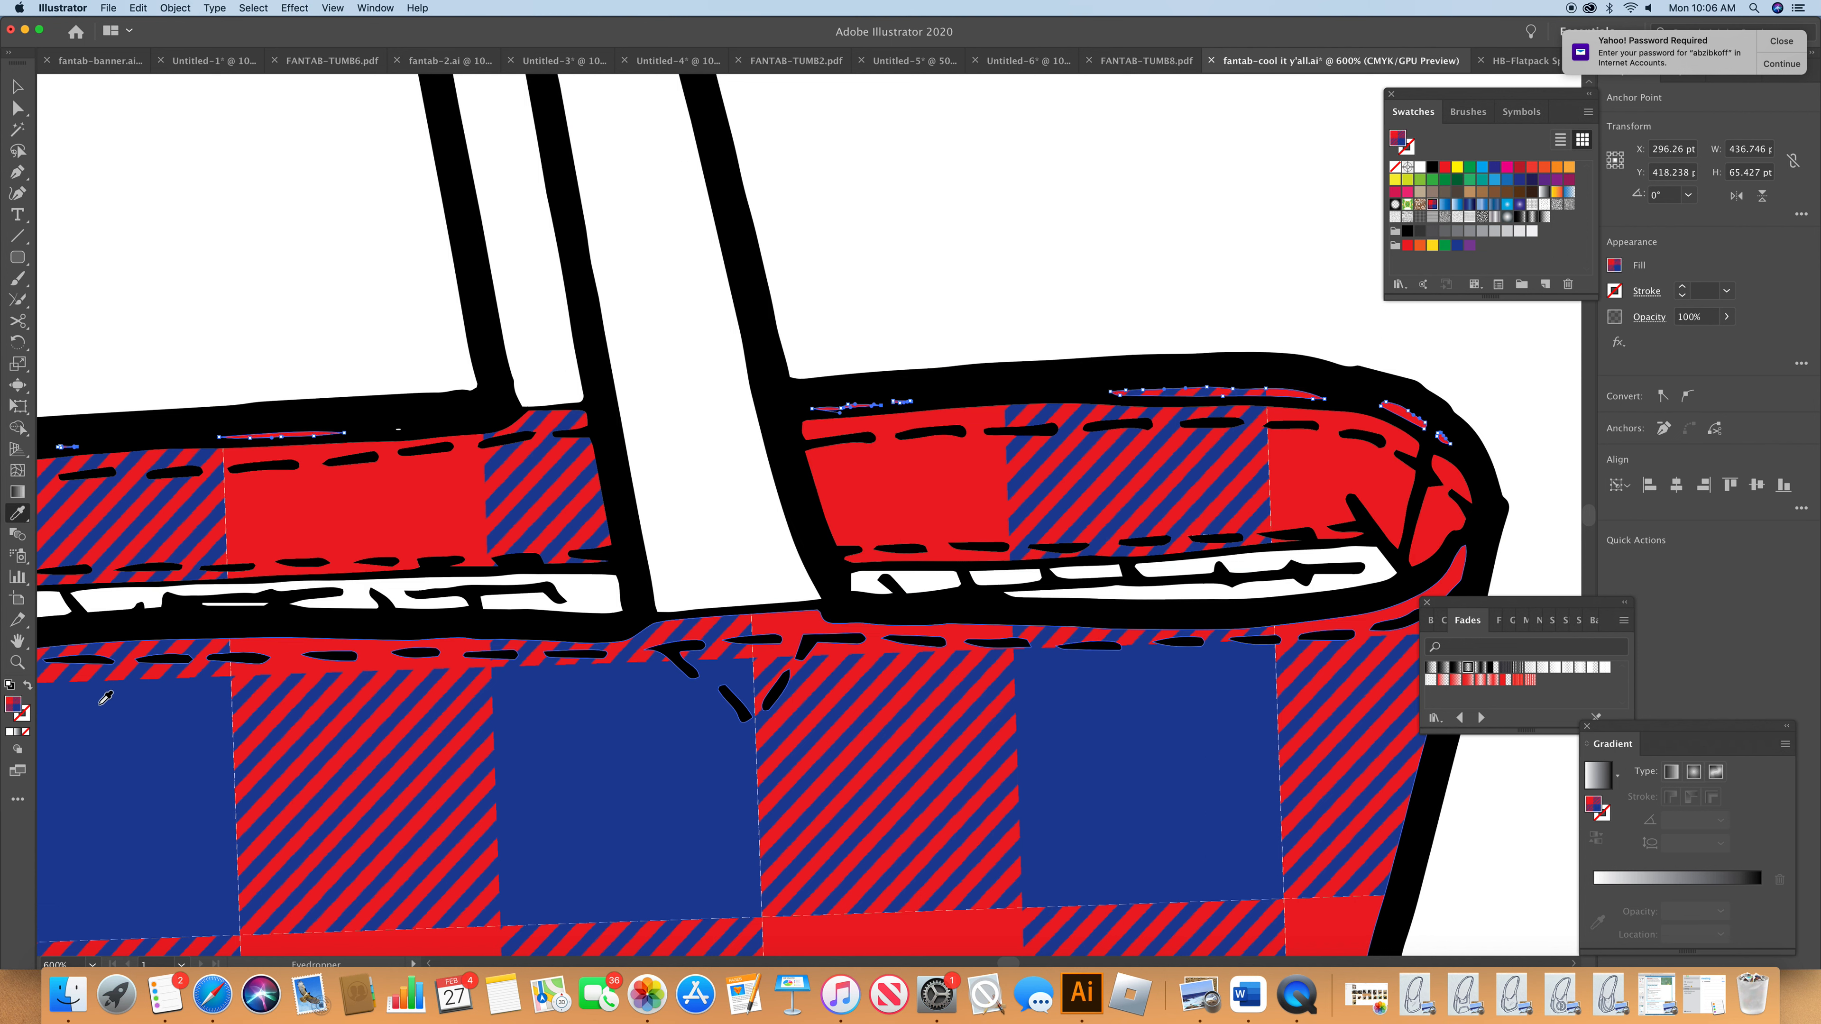
pyautogui.press('super+minus')
pyautogui.press('super+minus')
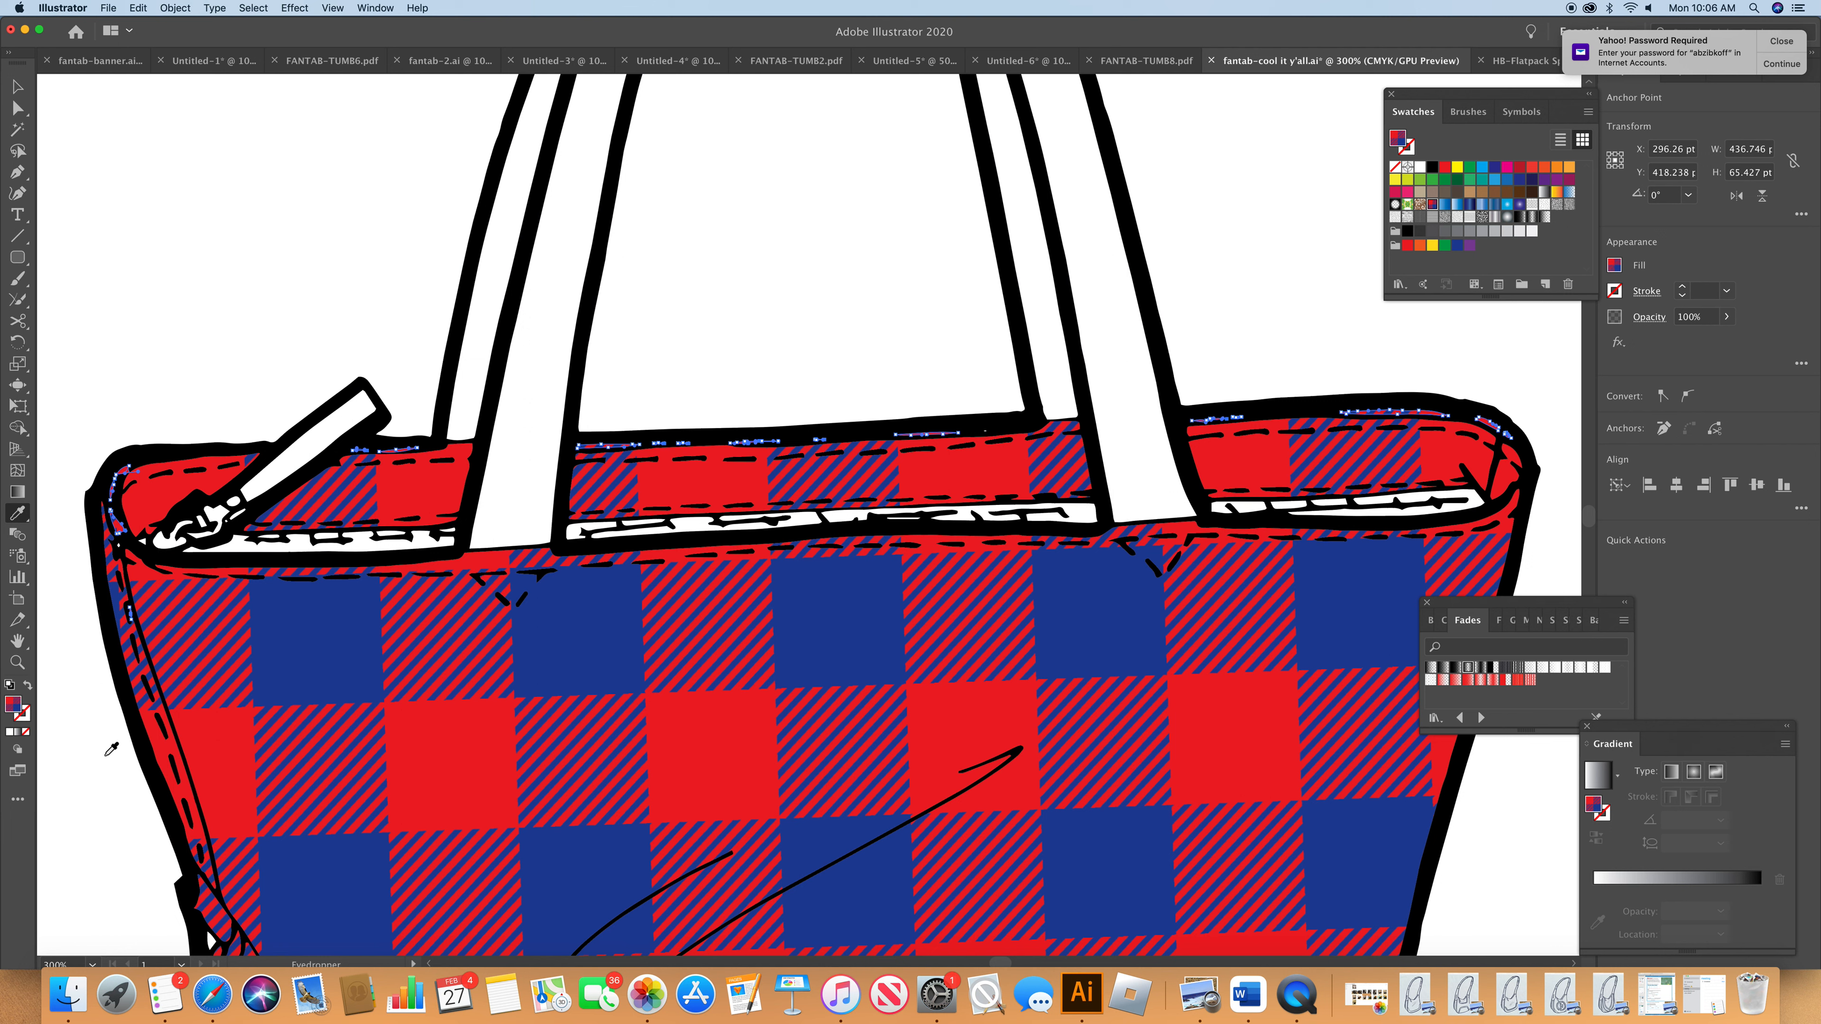
pyautogui.keyDown('super'); pyautogui.click(105, 756); pyautogui.keyUp('super')
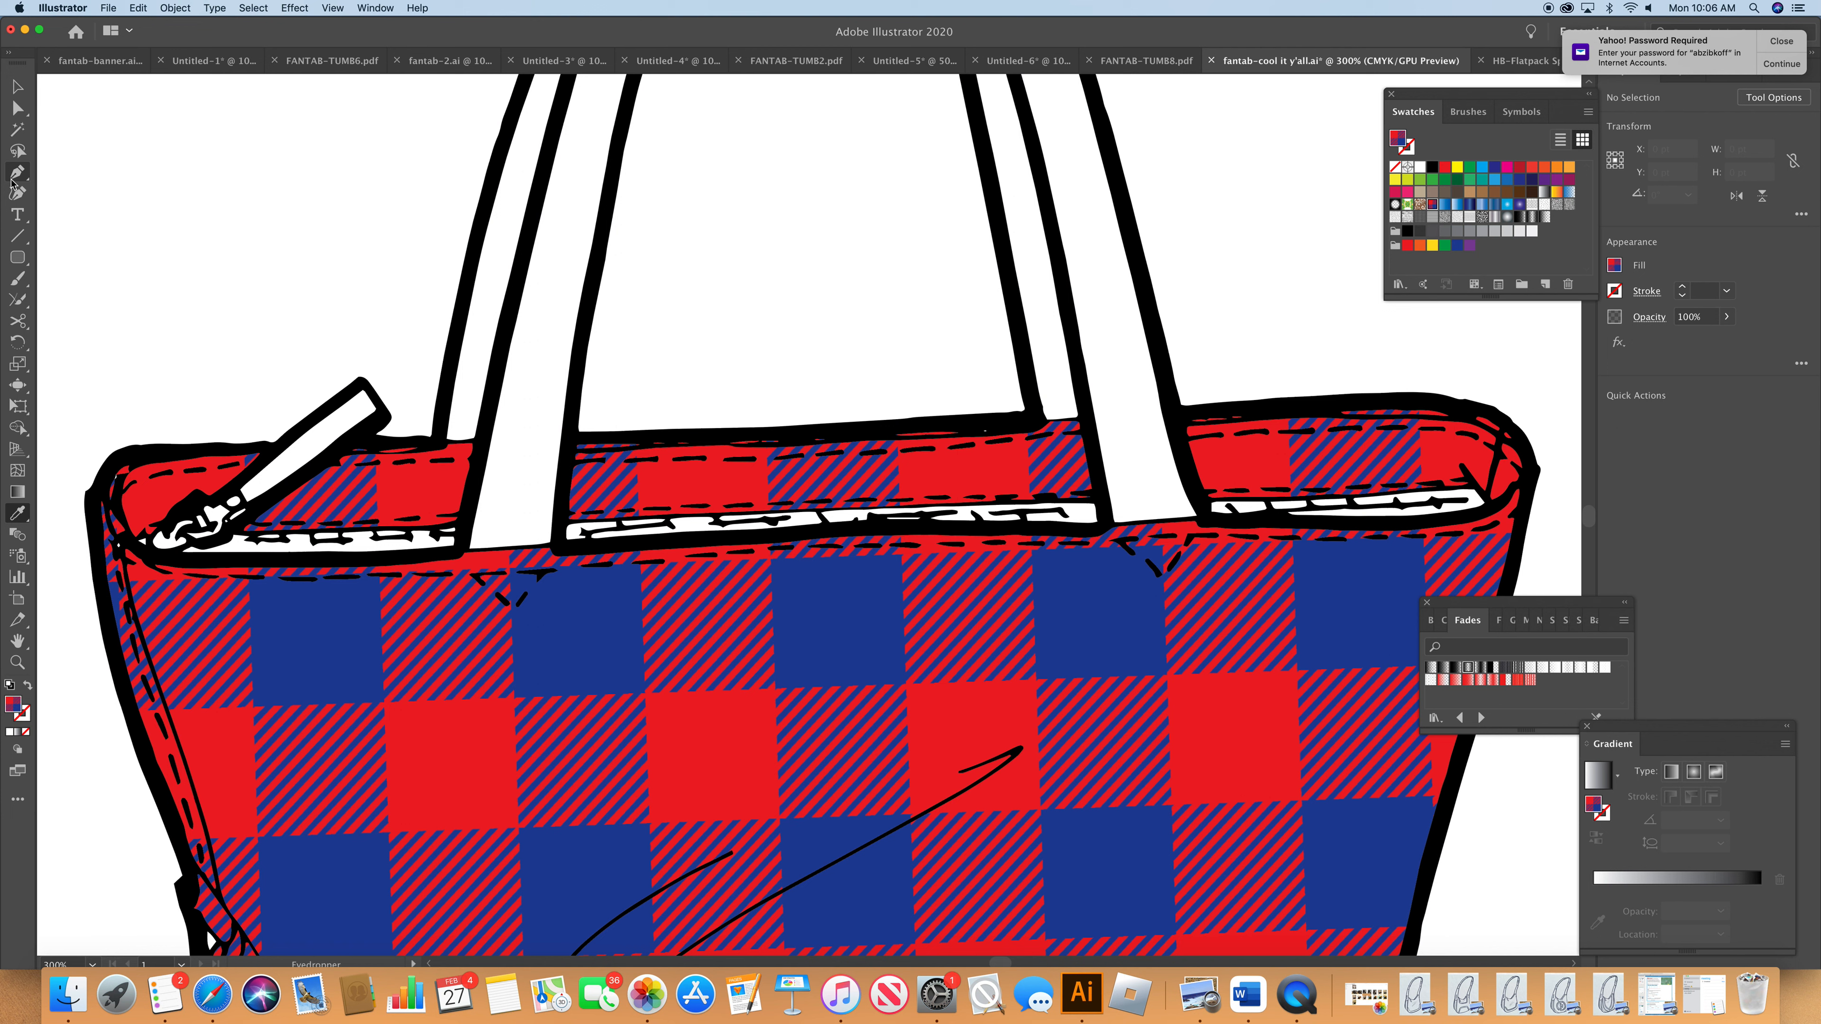
# - Fill the white zipper tape sections between and beside the handles with the dark blue Gems and Jewels gradient
pyautogui.press('a')
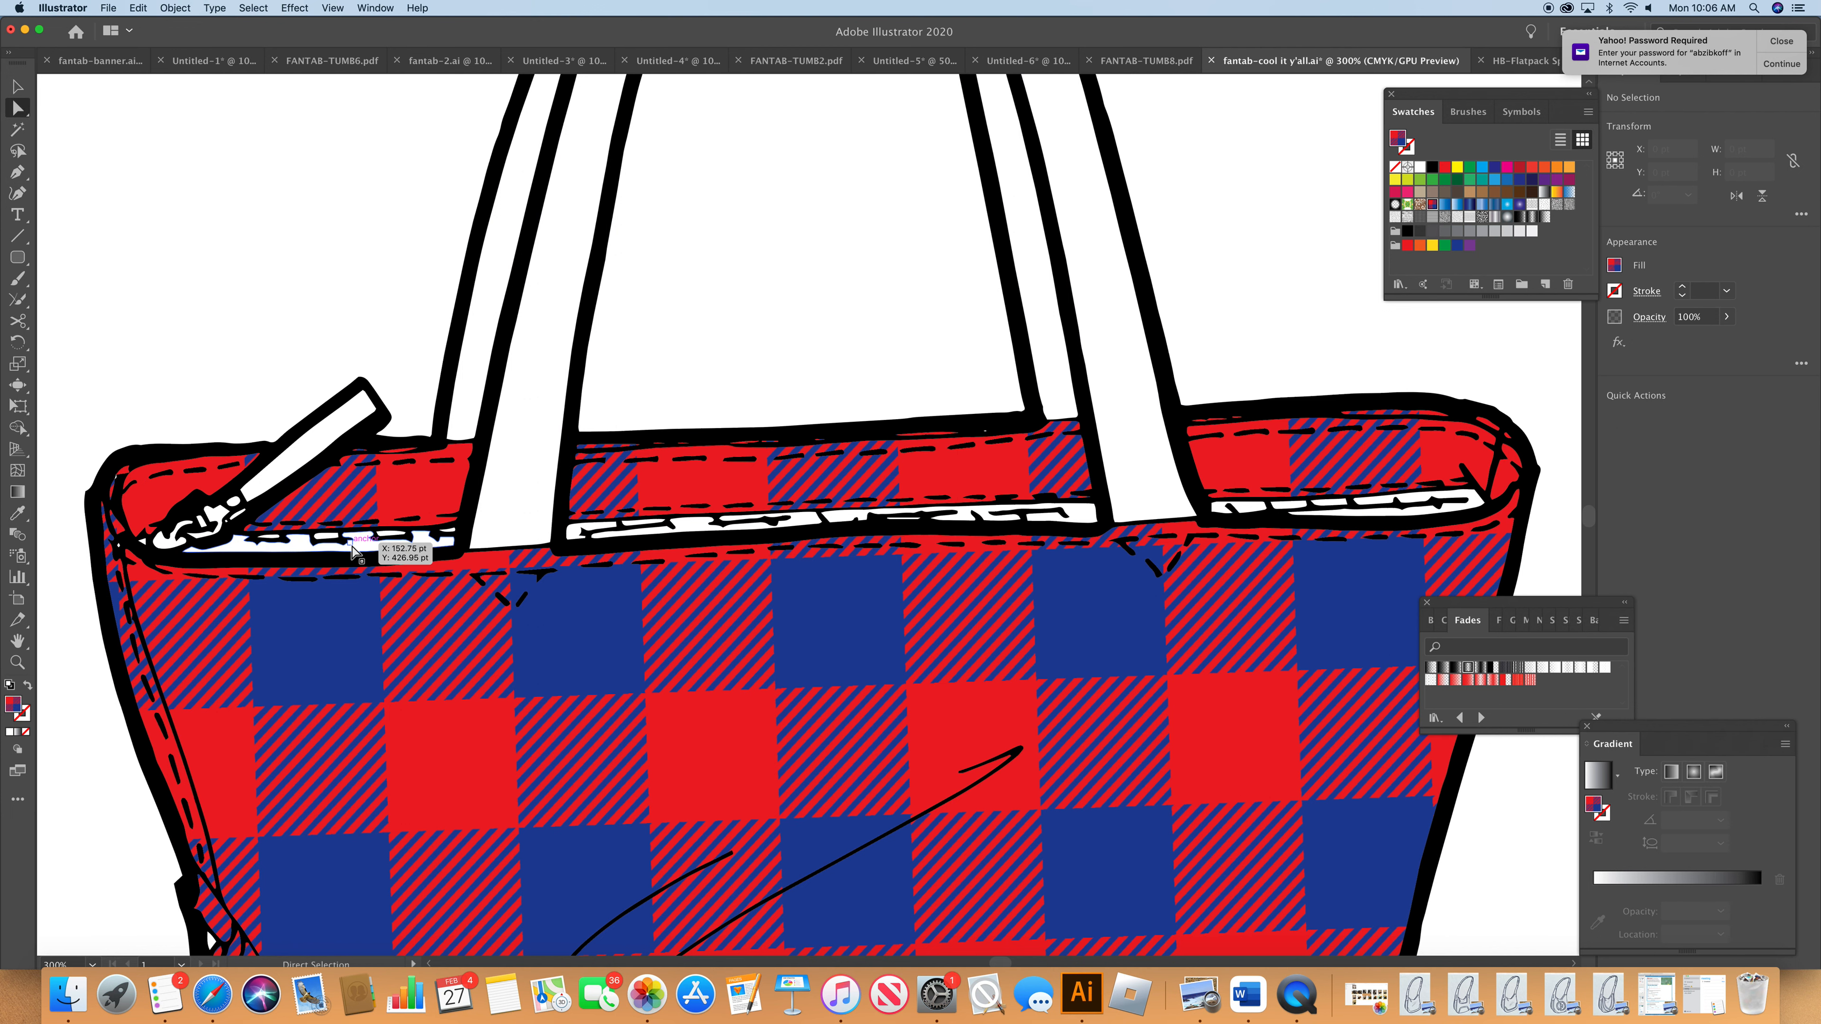
pyautogui.click(366, 551)
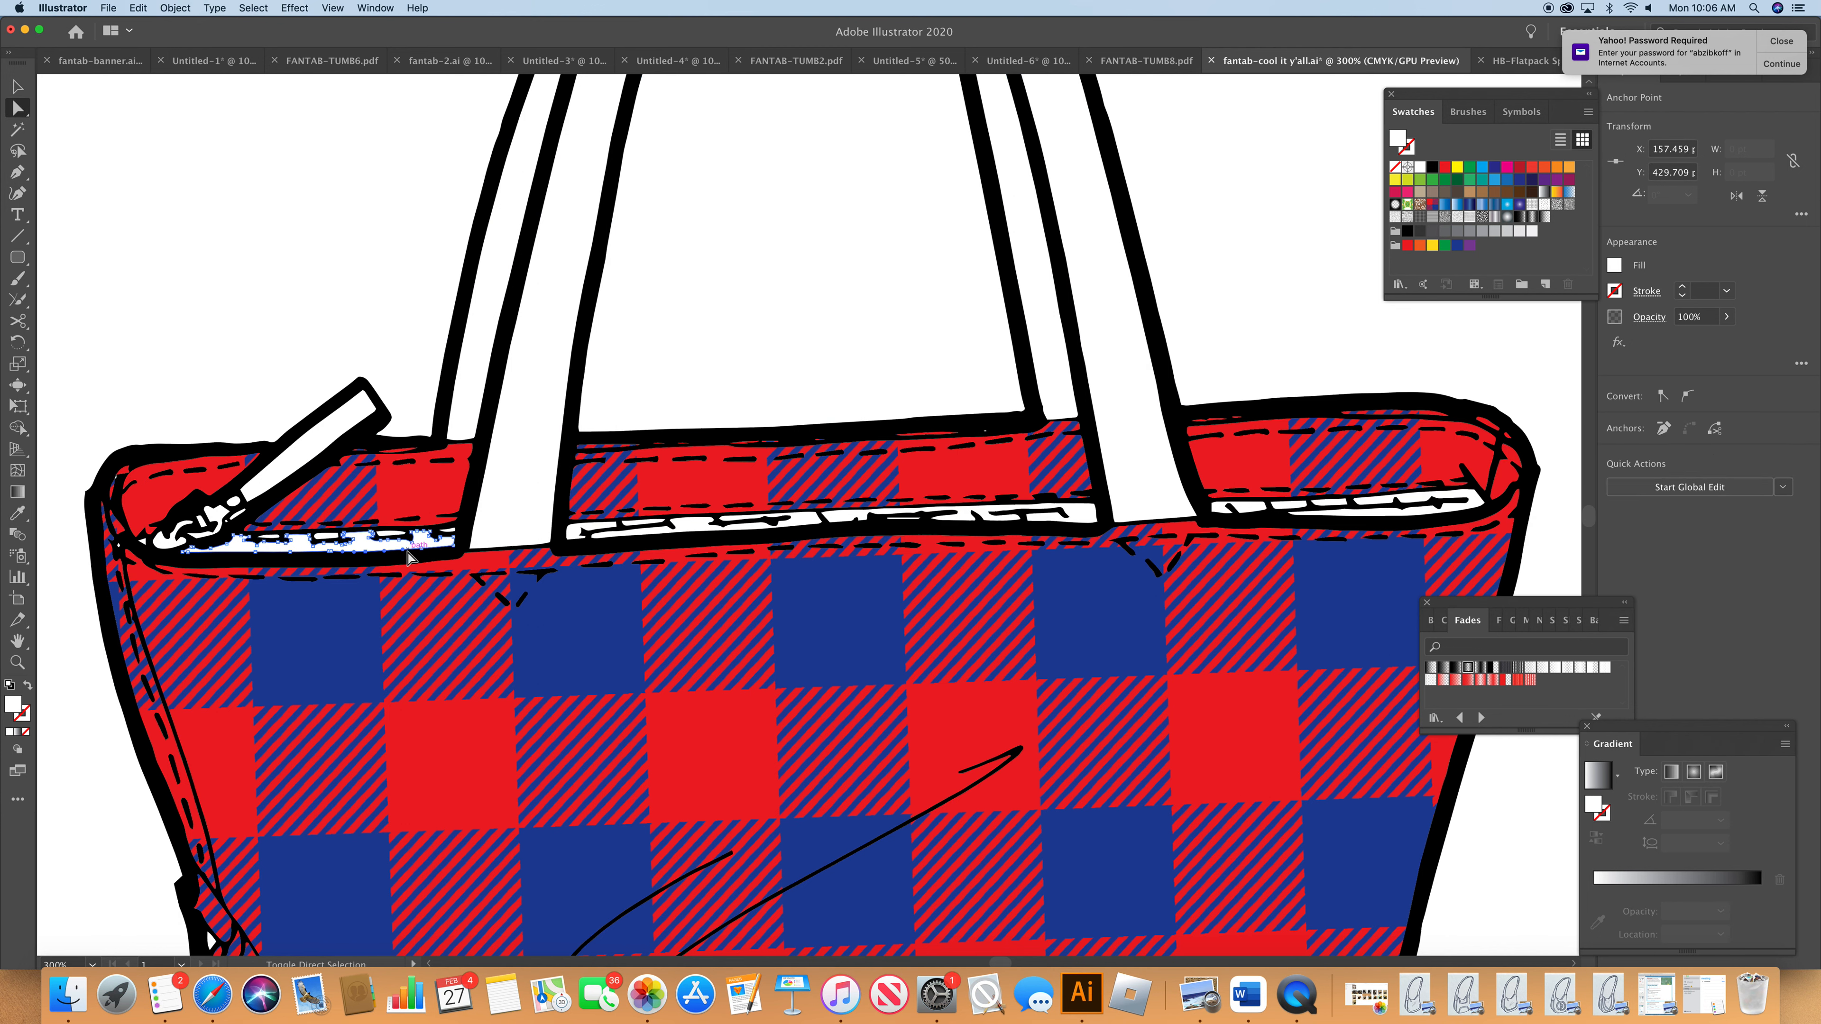
pyautogui.keyDown('shift'); pyautogui.click(706, 529); pyautogui.keyUp('shift')
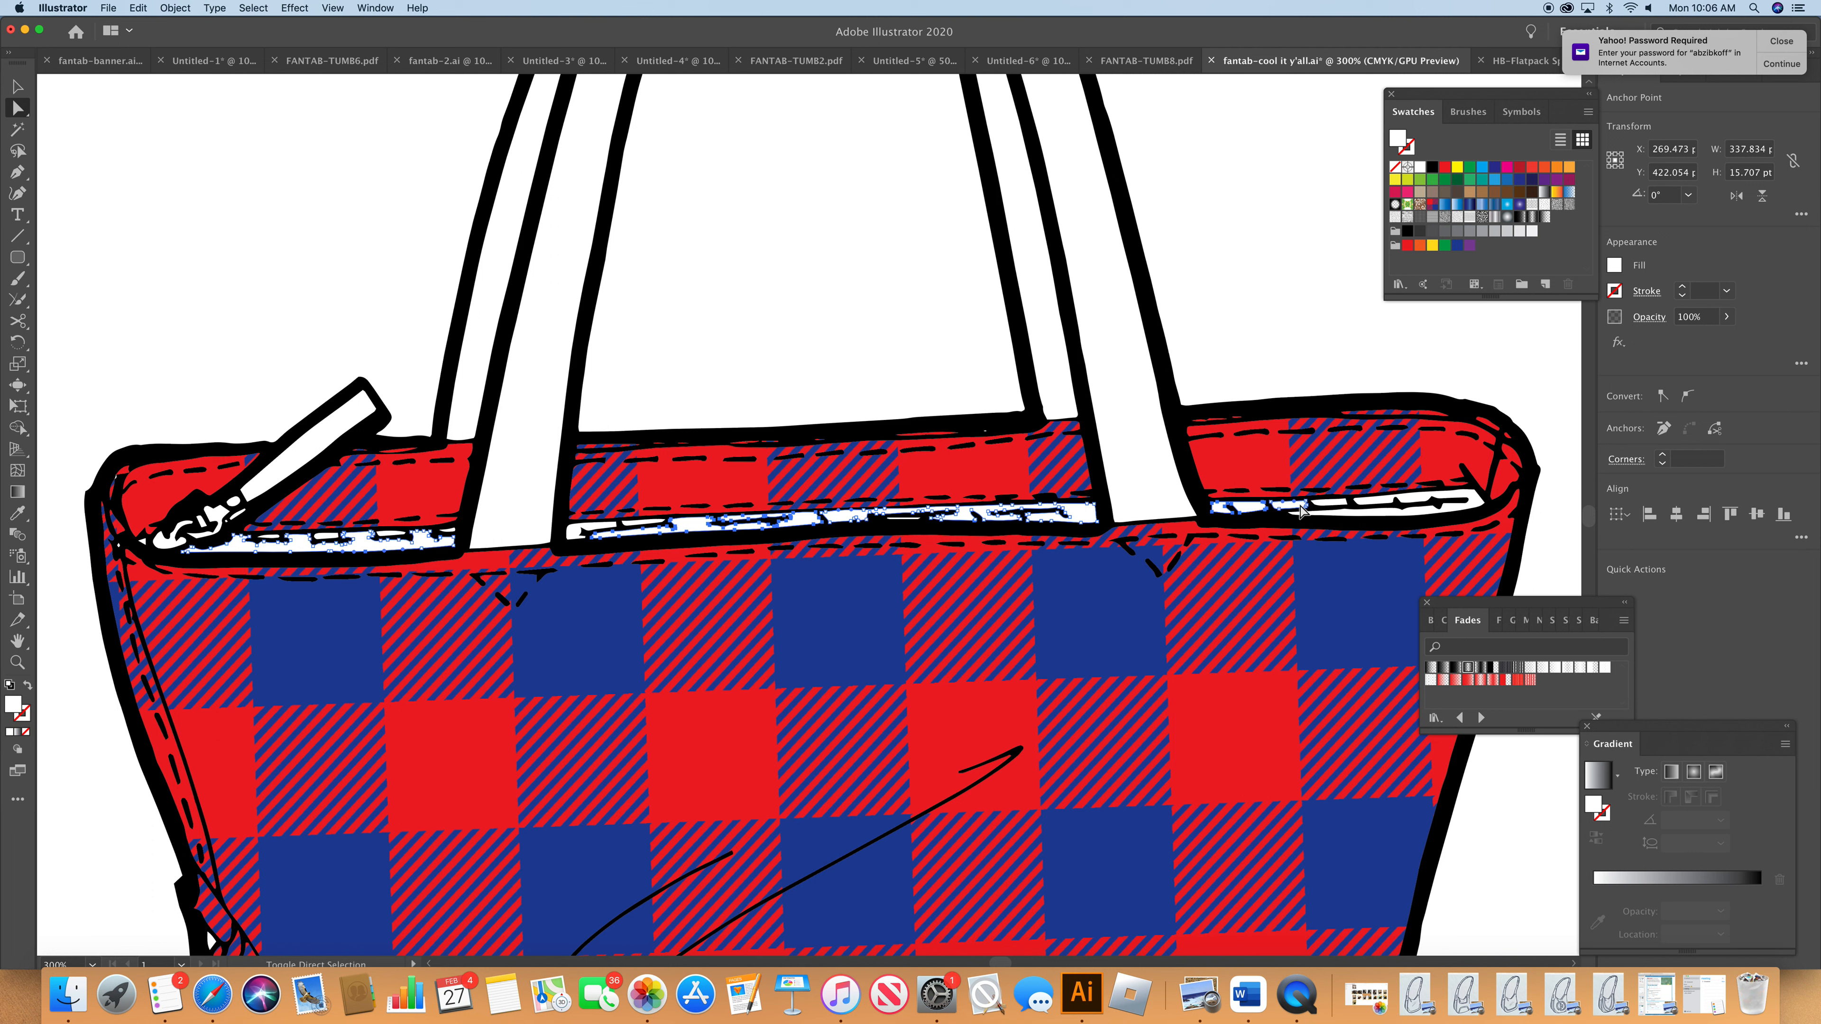
pyautogui.keyDown('shift'); pyautogui.click(1317, 504); pyautogui.keyUp('shift')
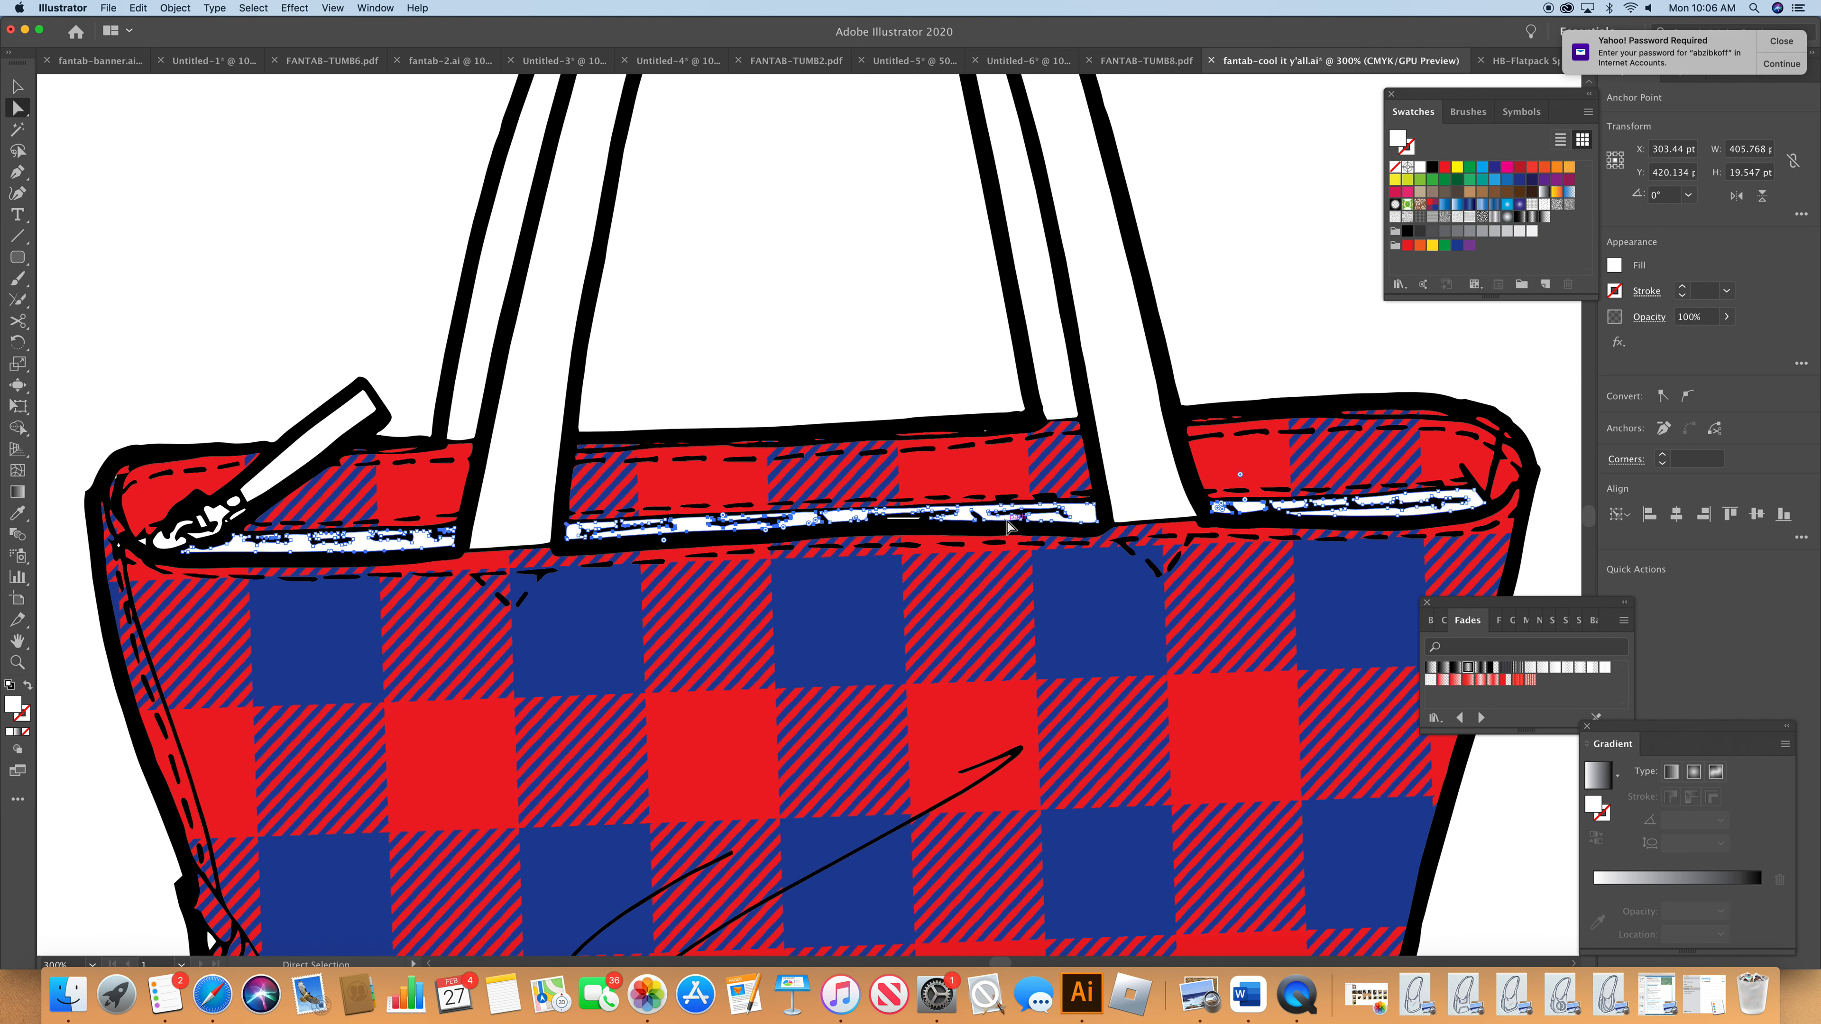
pyautogui.click(1514, 624)
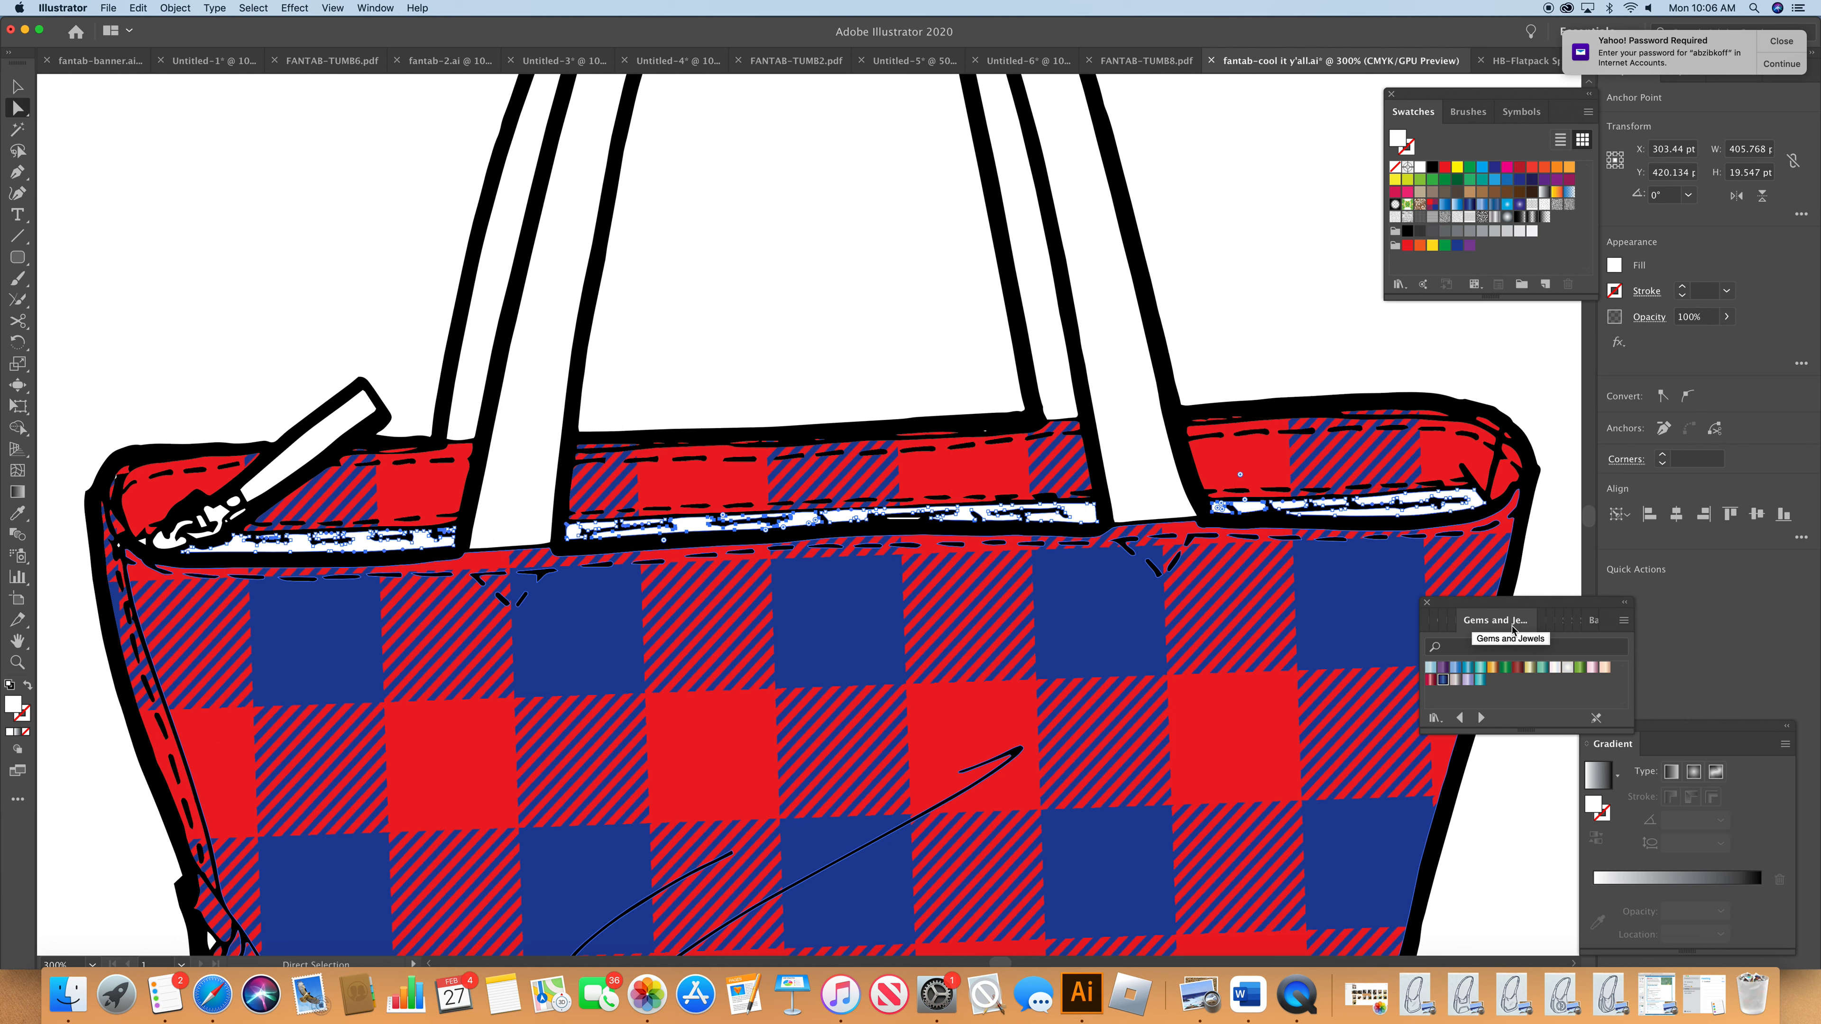
pyautogui.click(1443, 681)
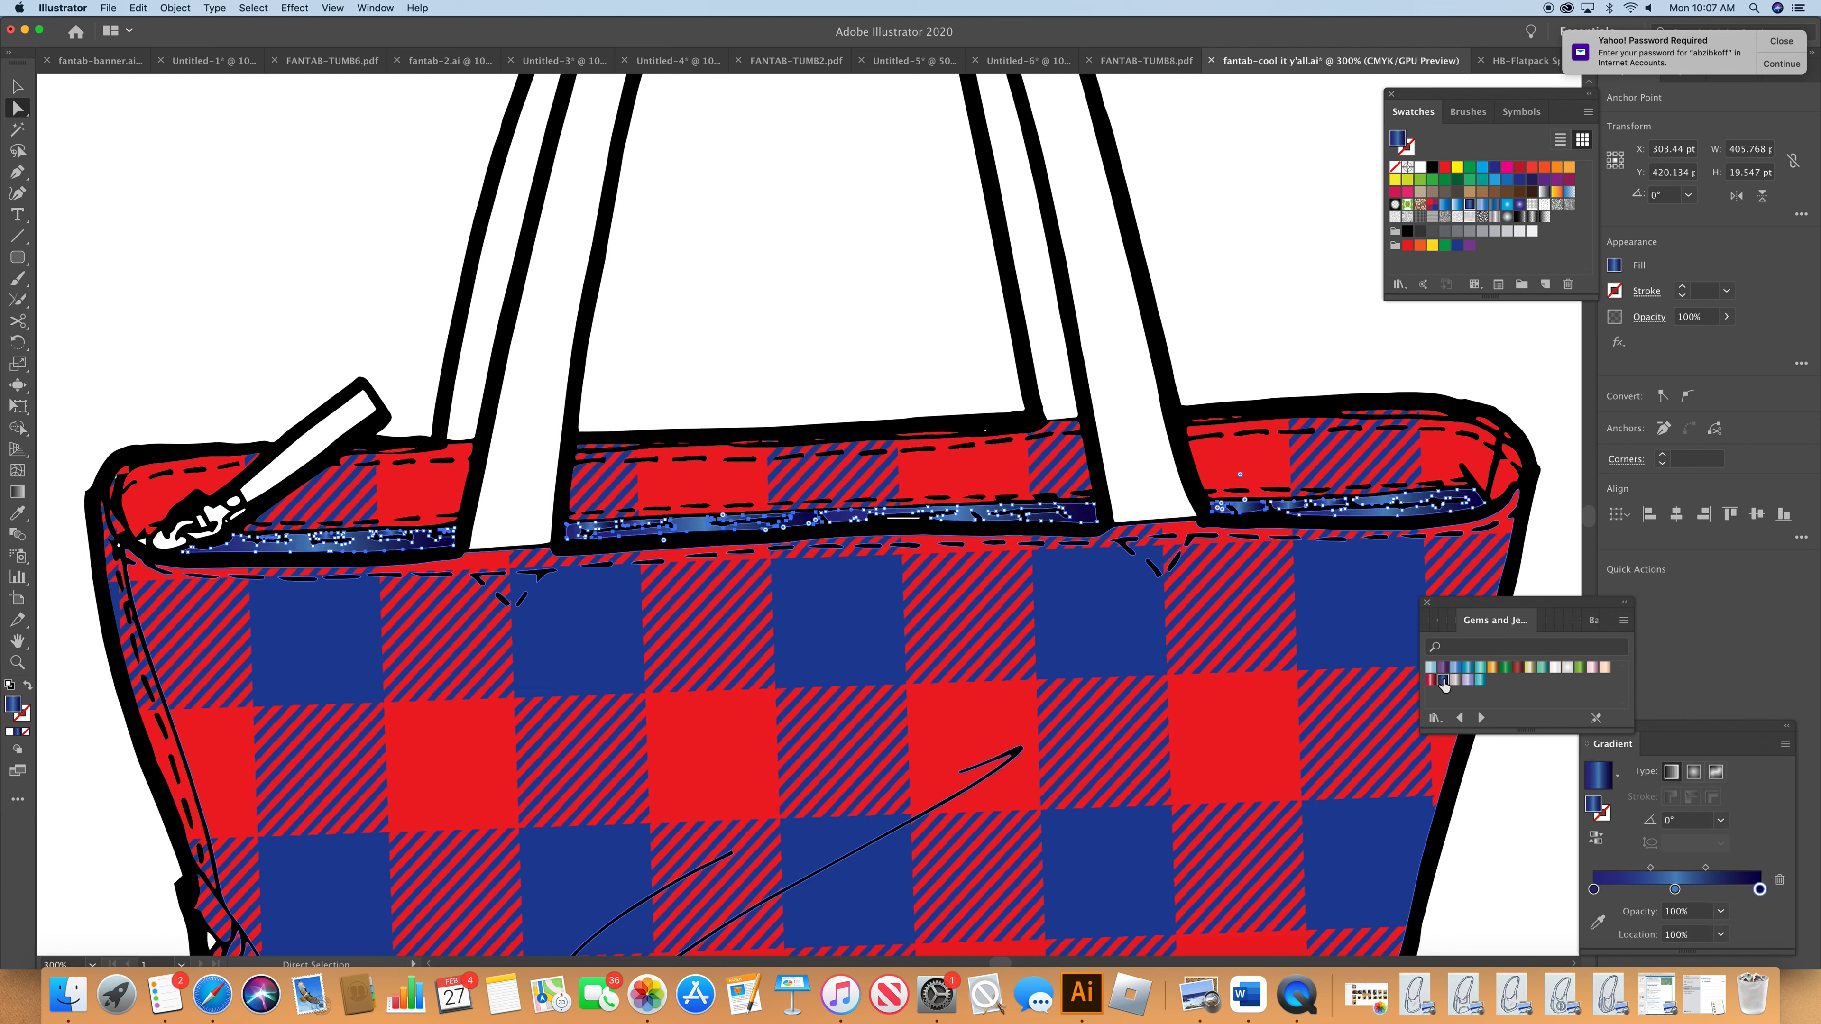
pyautogui.click(907, 319)
# - Fill the leftover white sliver in the middle zipper section with the same dark blue gradient
pyautogui.click(913, 517)
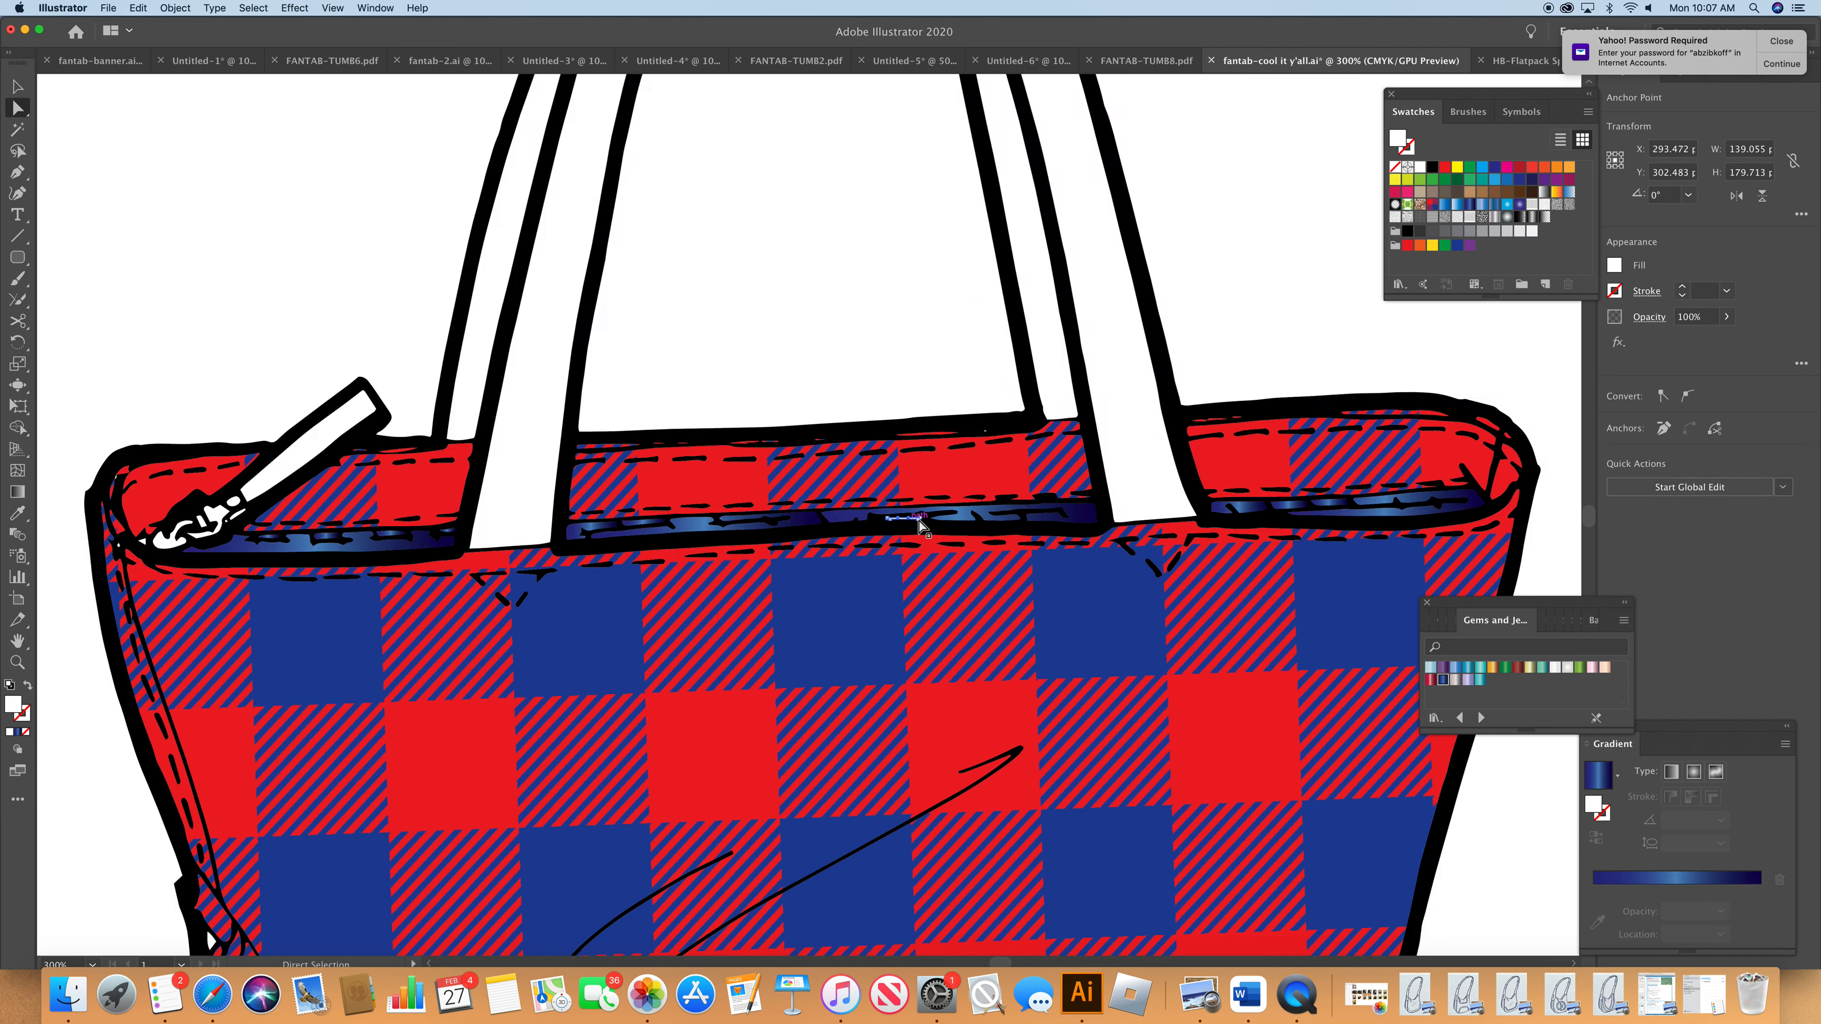
pyautogui.click(1469, 205)
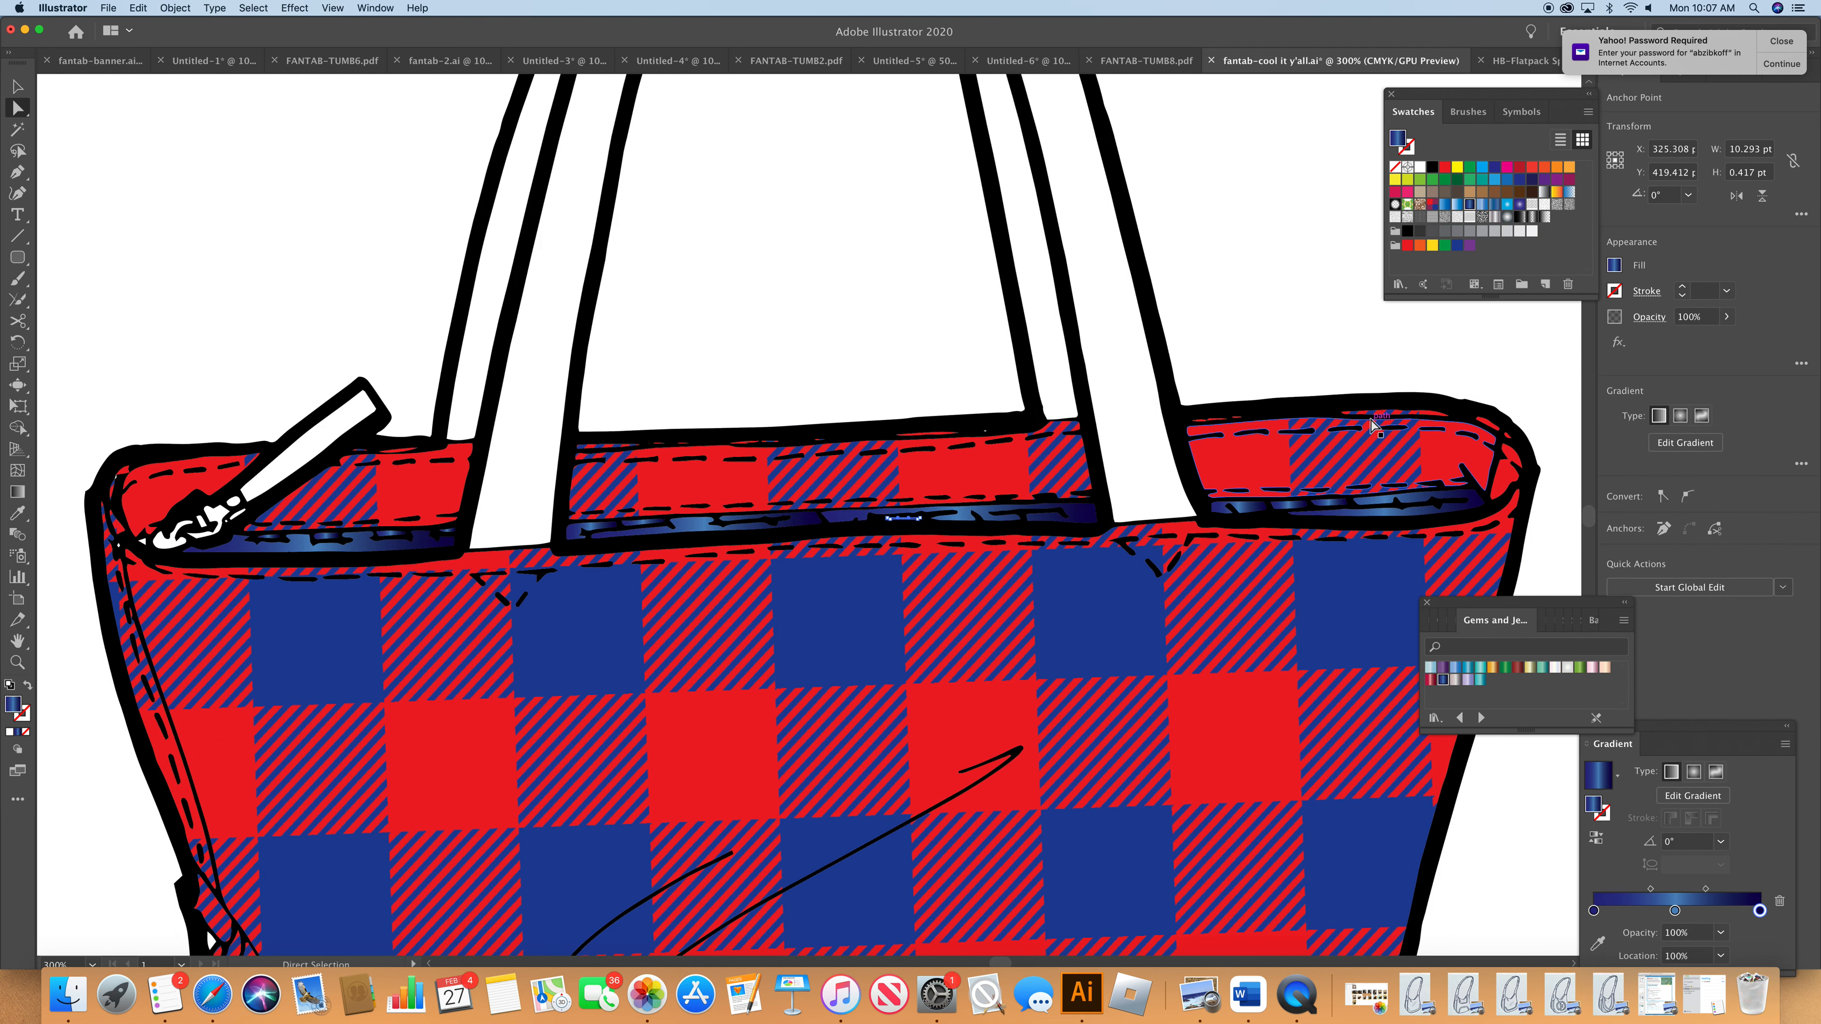
pyautogui.click(1221, 348)
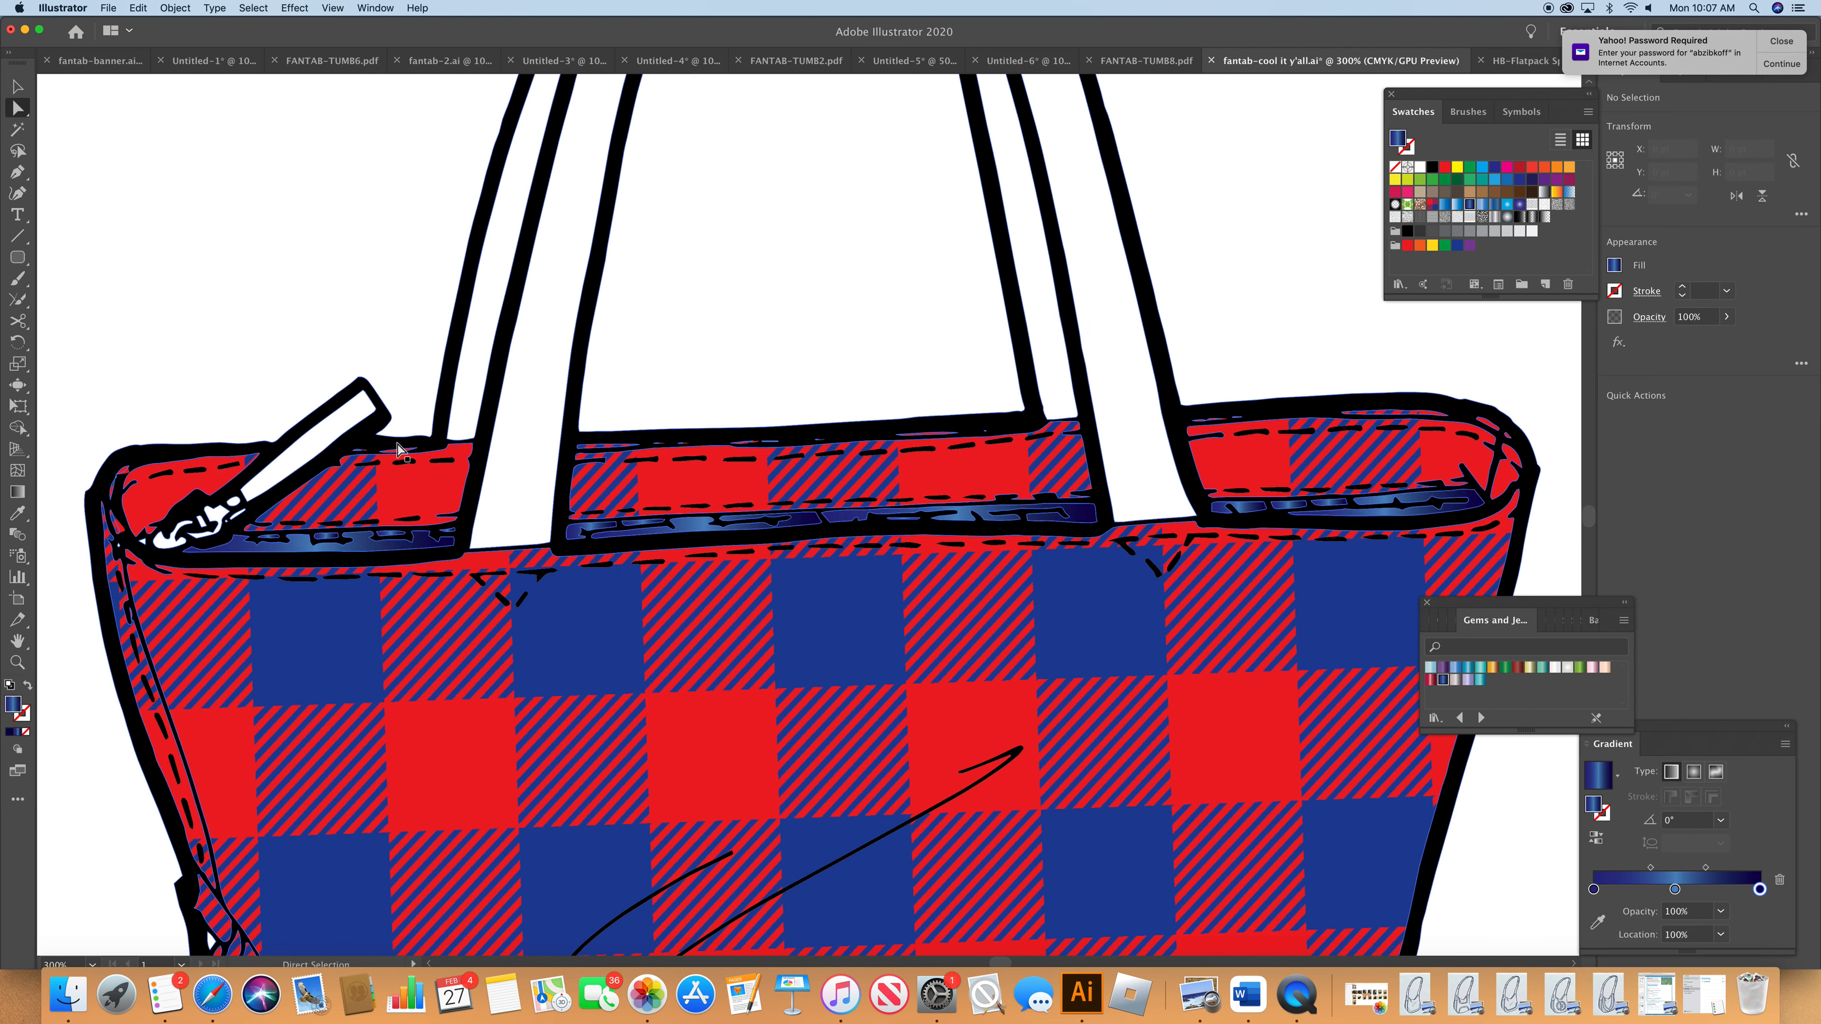
# - Fill the zipper pull and its small connector with the first blue gradient from the Sky gradient library
pyautogui.click(275, 497)
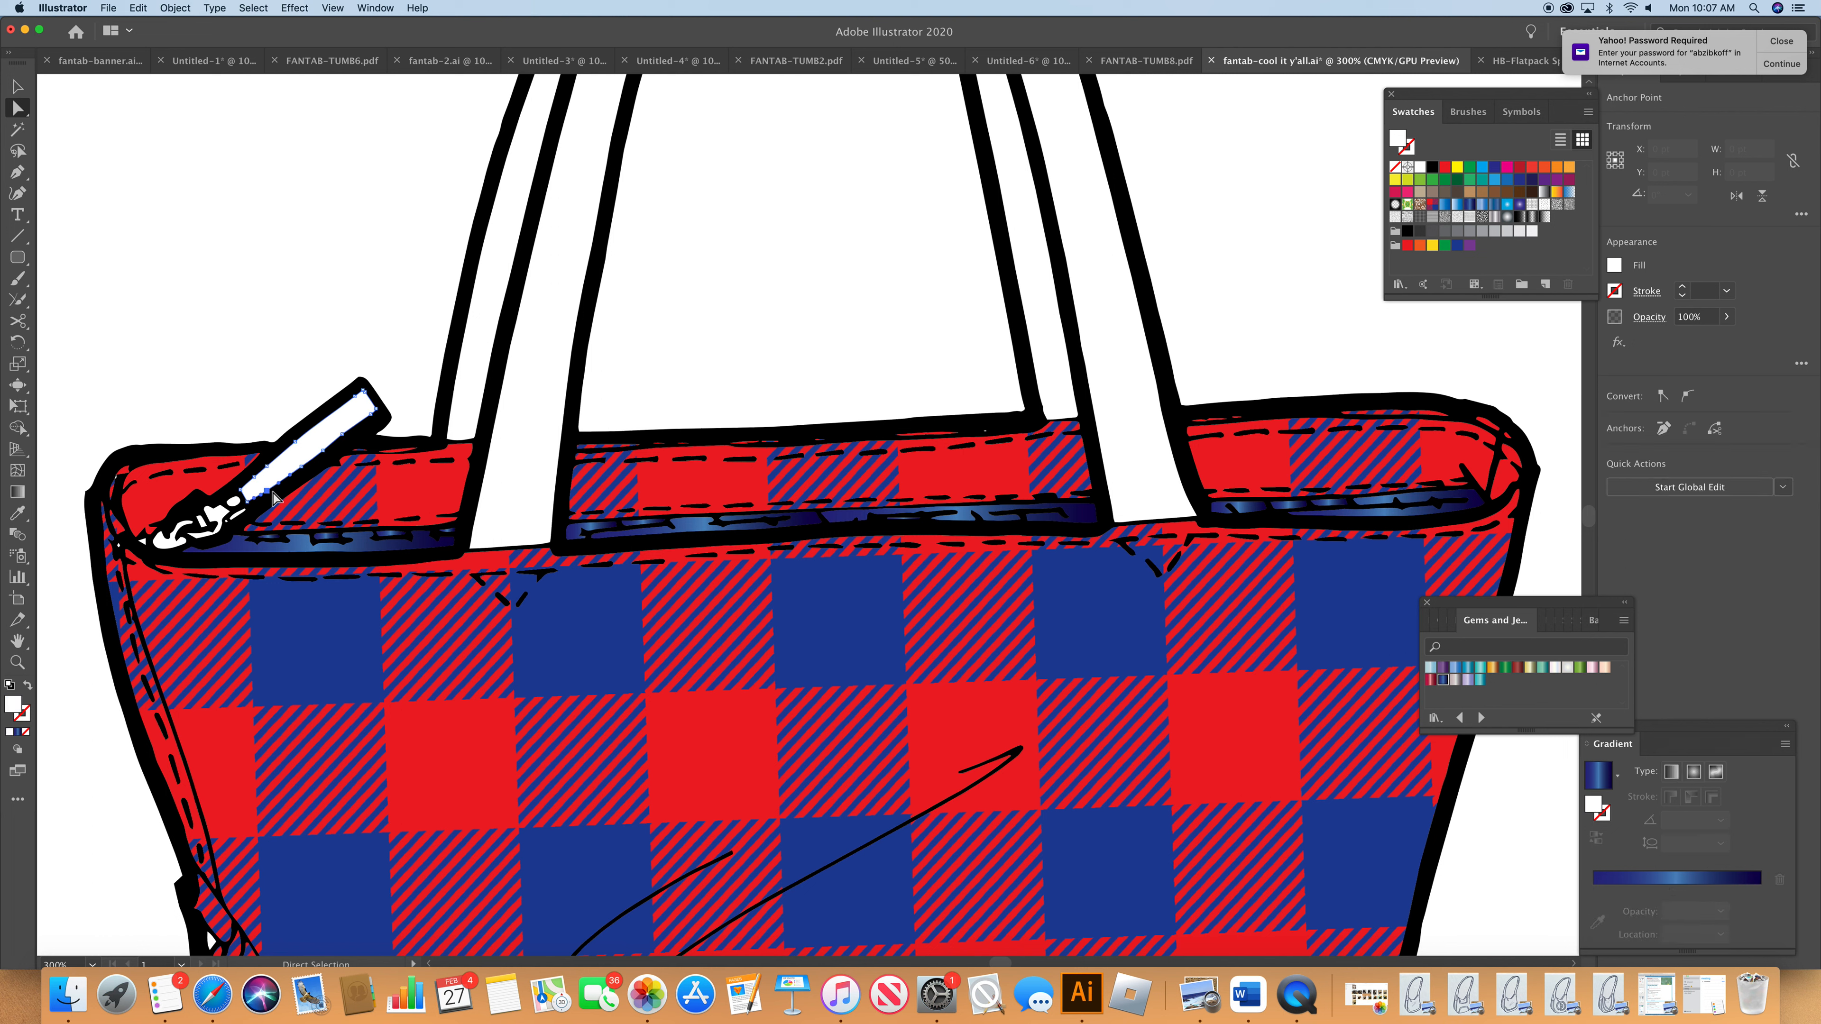
pyautogui.click(217, 520)
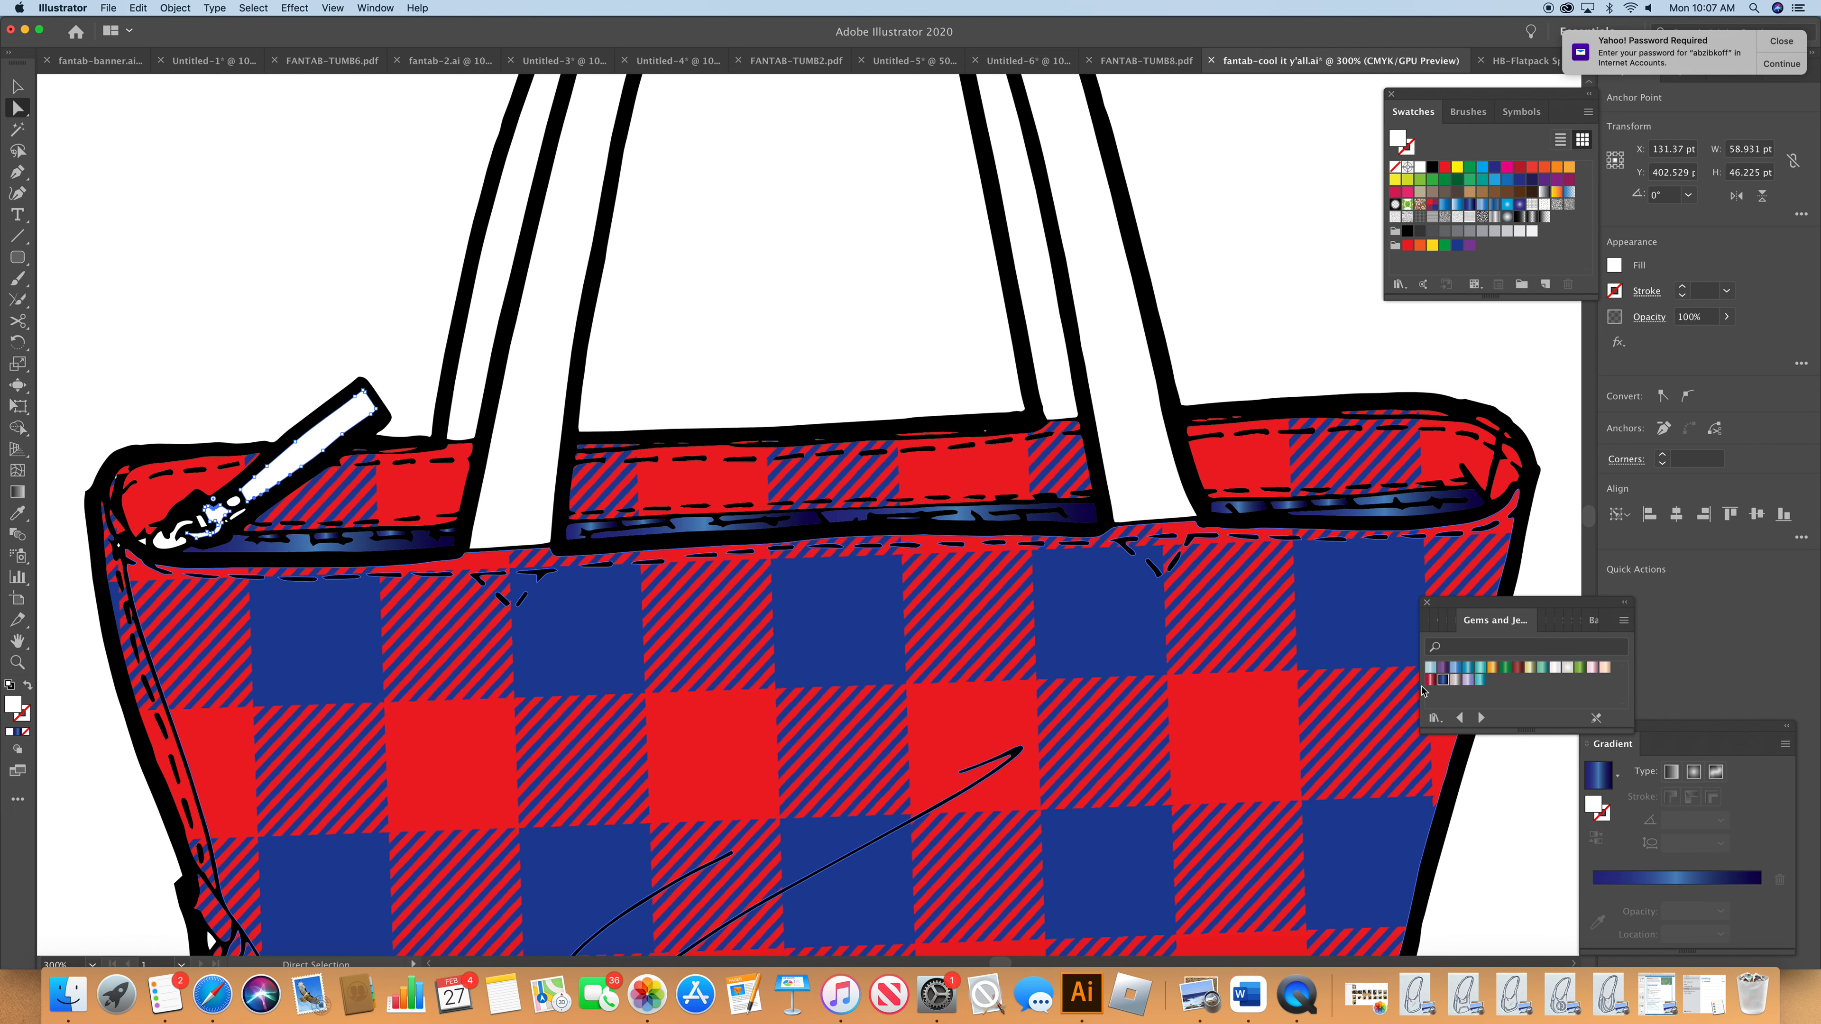
pyautogui.click(1580, 621)
pyautogui.click(1527, 622)
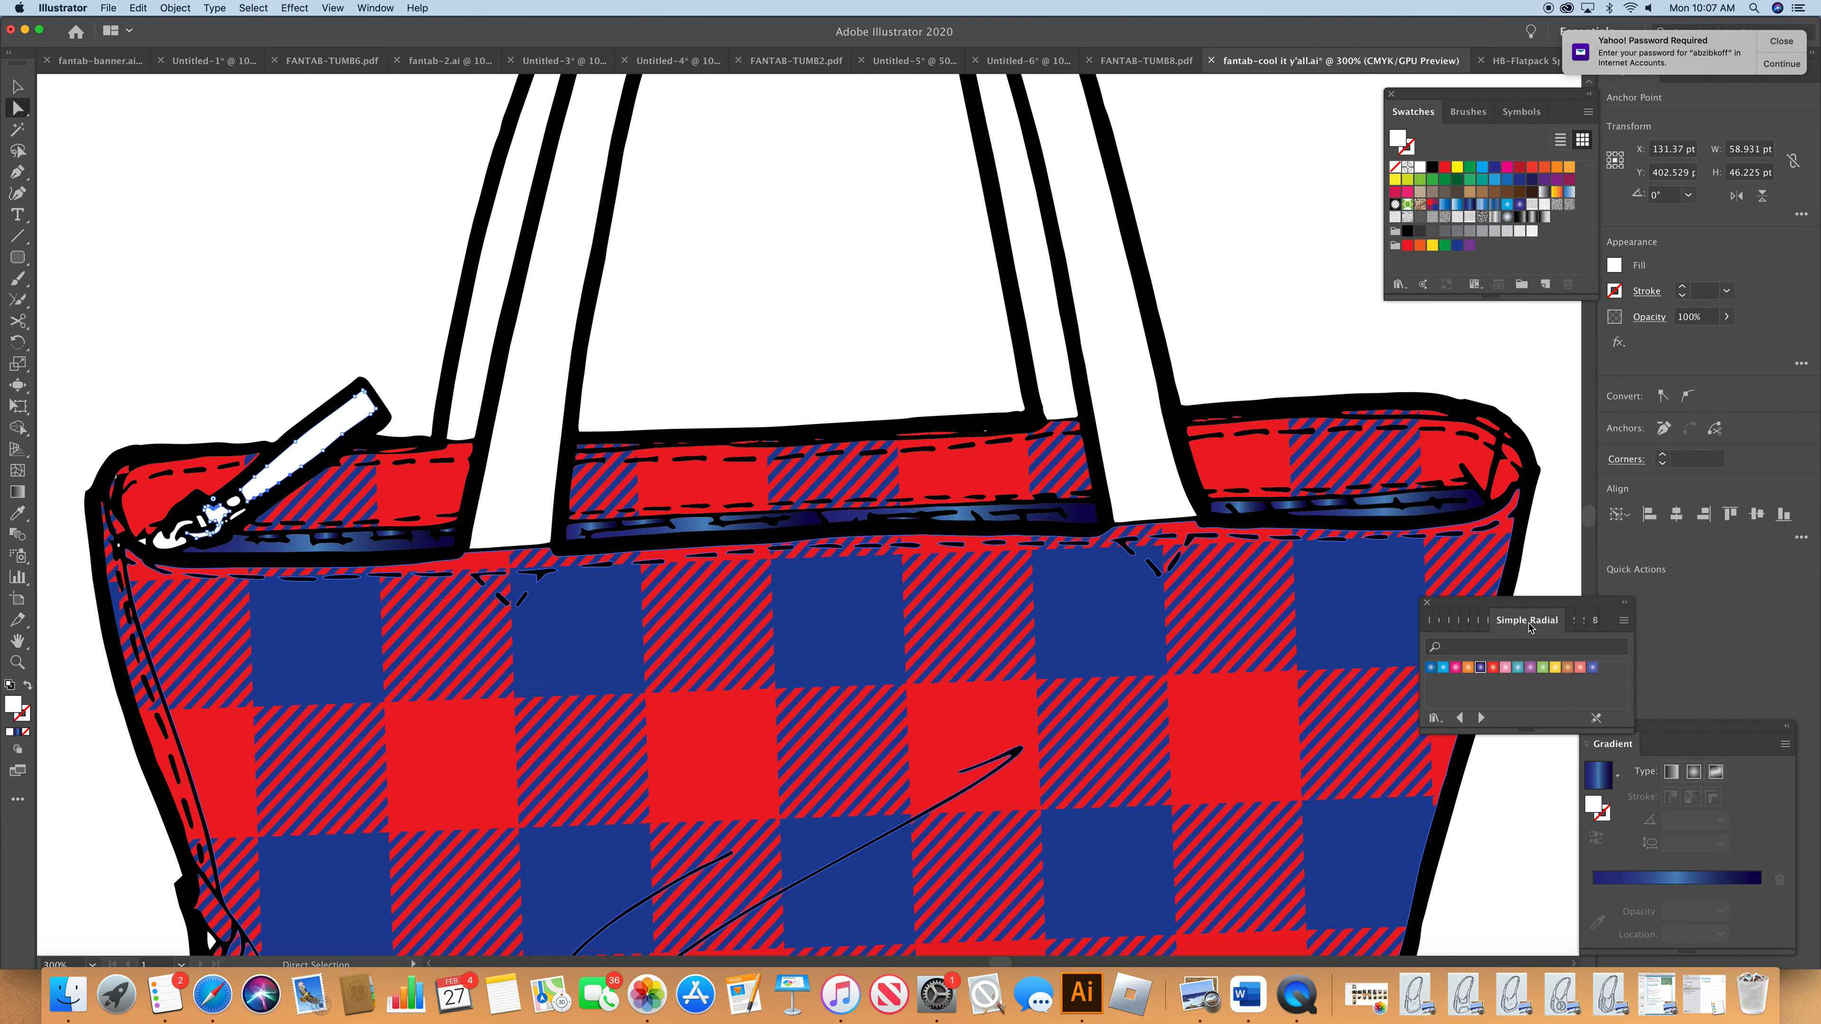
pyautogui.click(1575, 621)
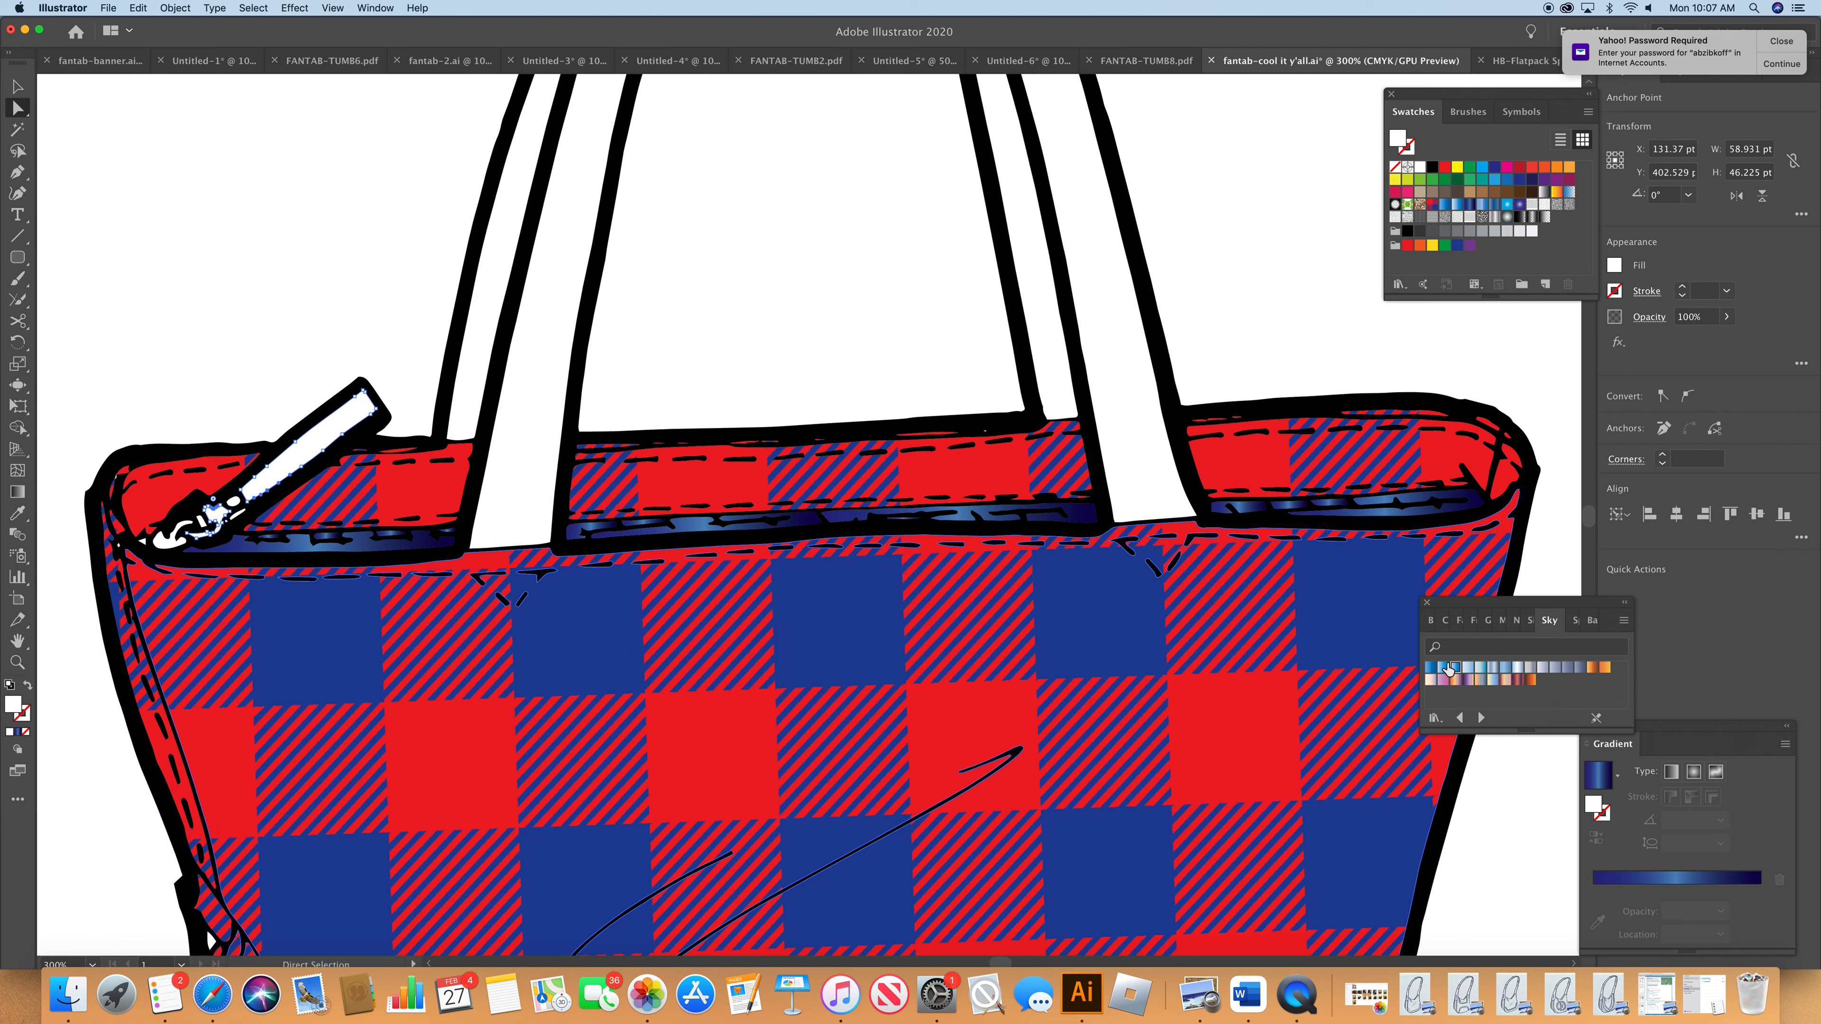
pyautogui.keyDown('shift'); pyautogui.click(1431, 669); pyautogui.keyUp('shift')
pyautogui.click(1431, 670)
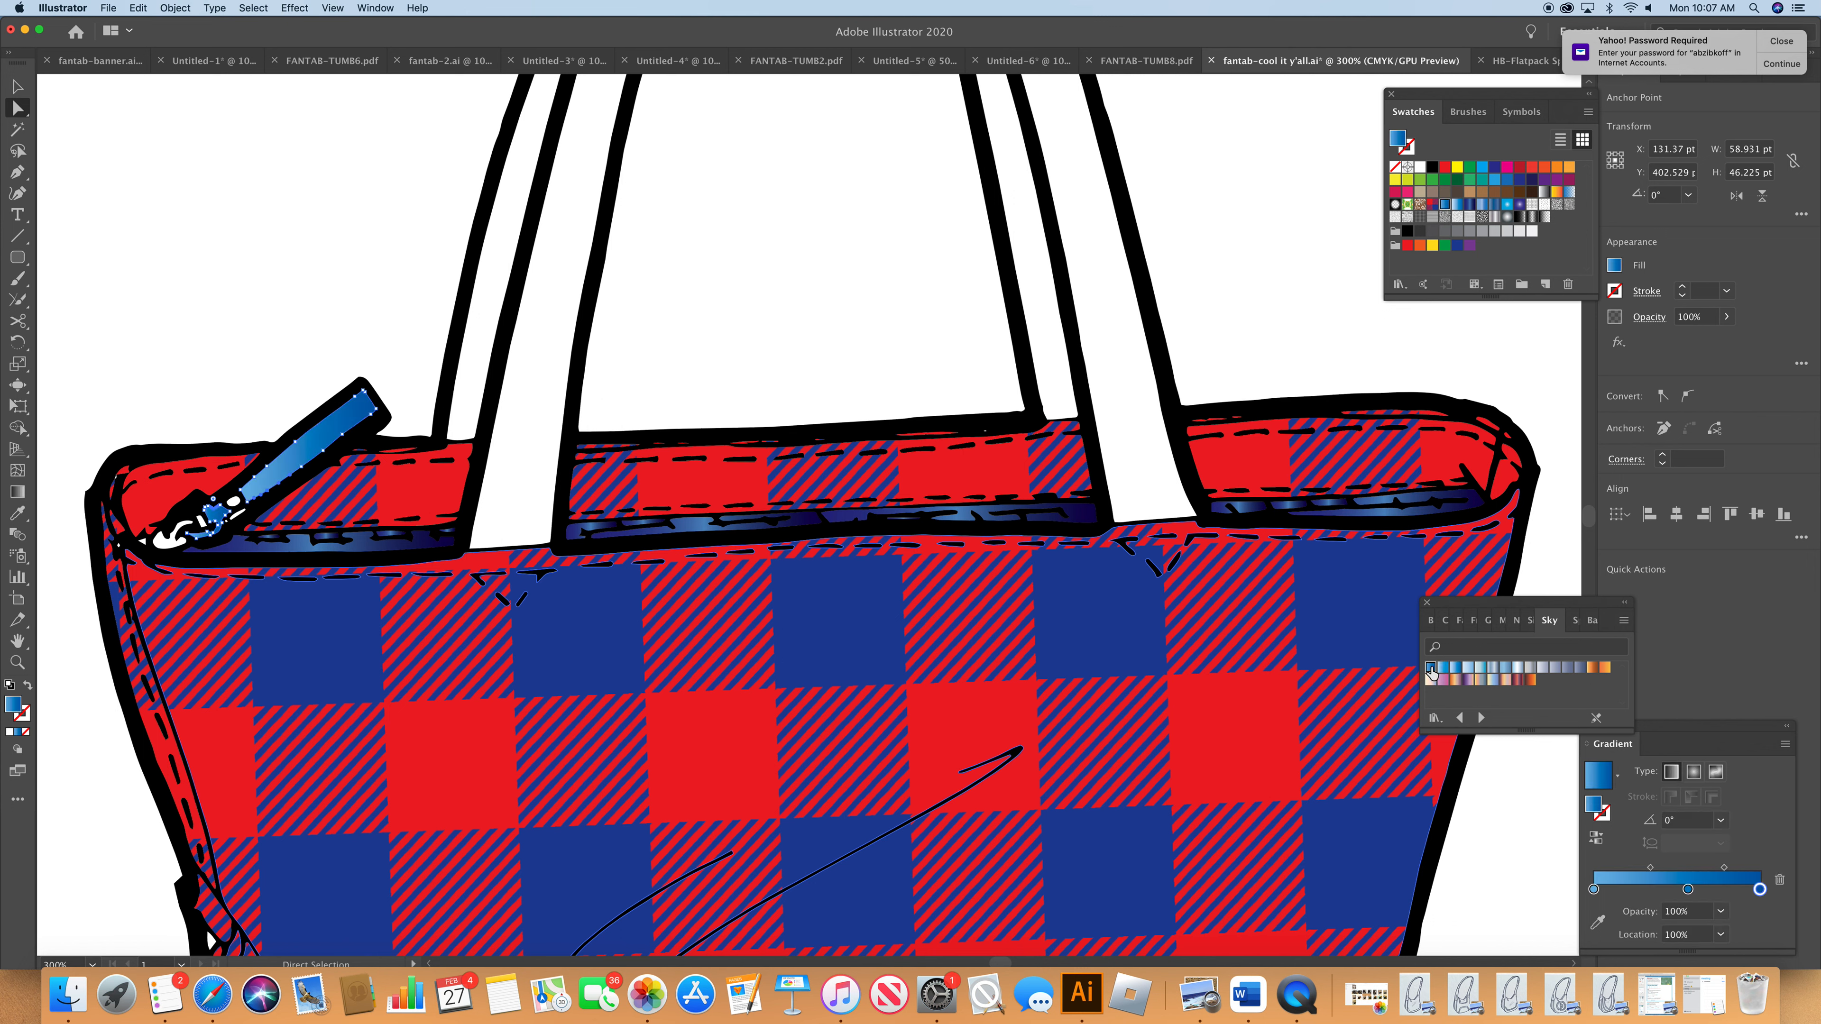
pyautogui.click(1207, 366)
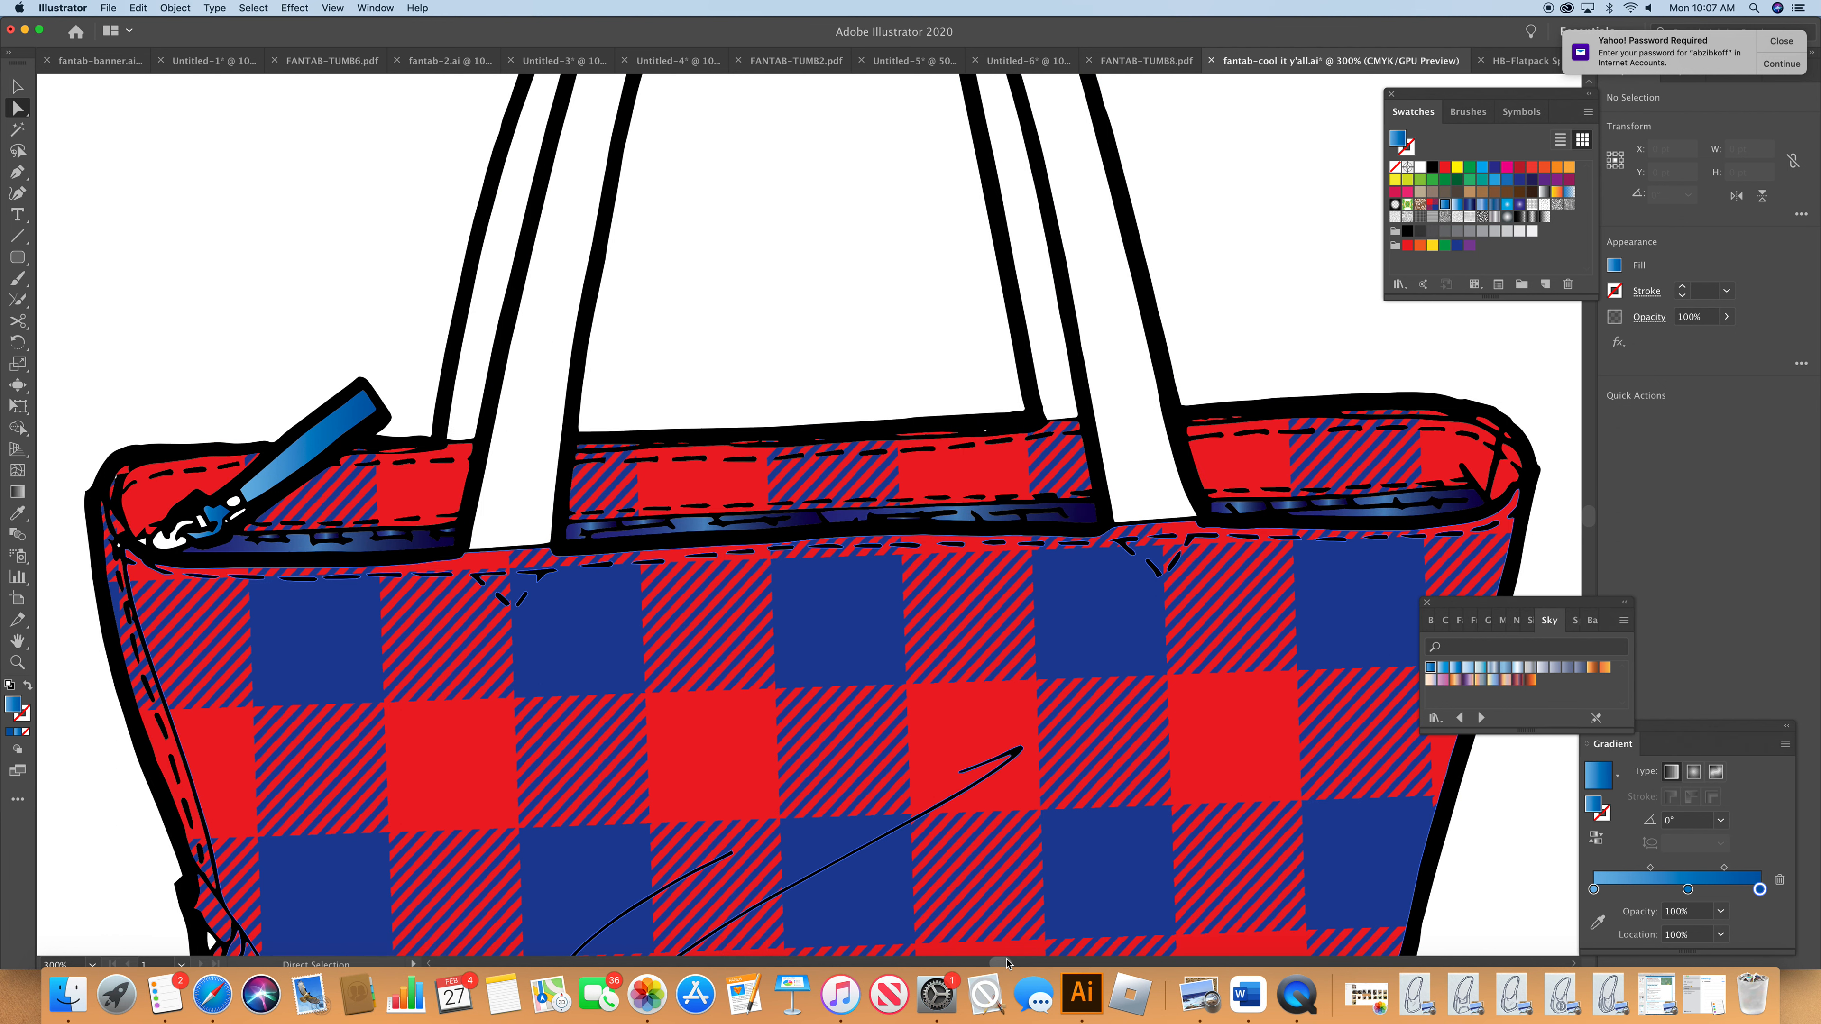
# - Fill the white sliver beside the zipper pull's connector with a blue gradient and the small white piece inside the slider with red
pyautogui.moveTo(1000, 968); pyautogui.dragTo(988, 966)
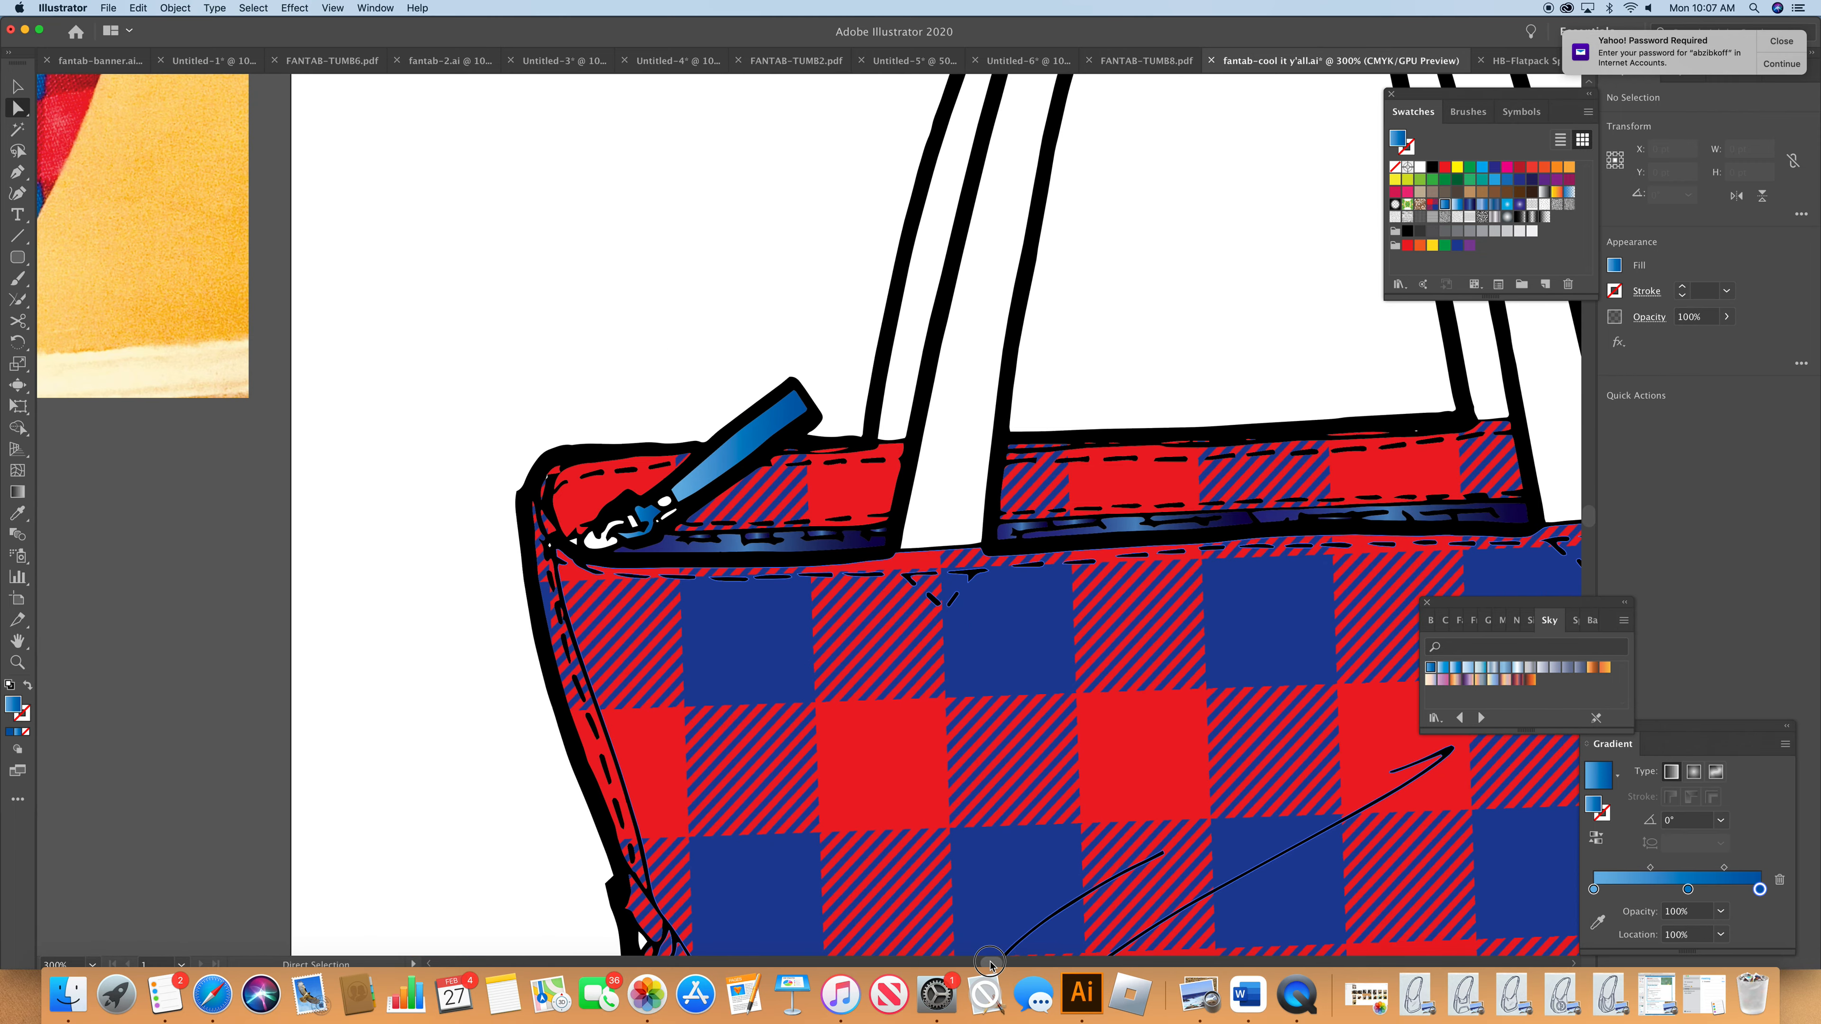
pyautogui.click(94, 965)
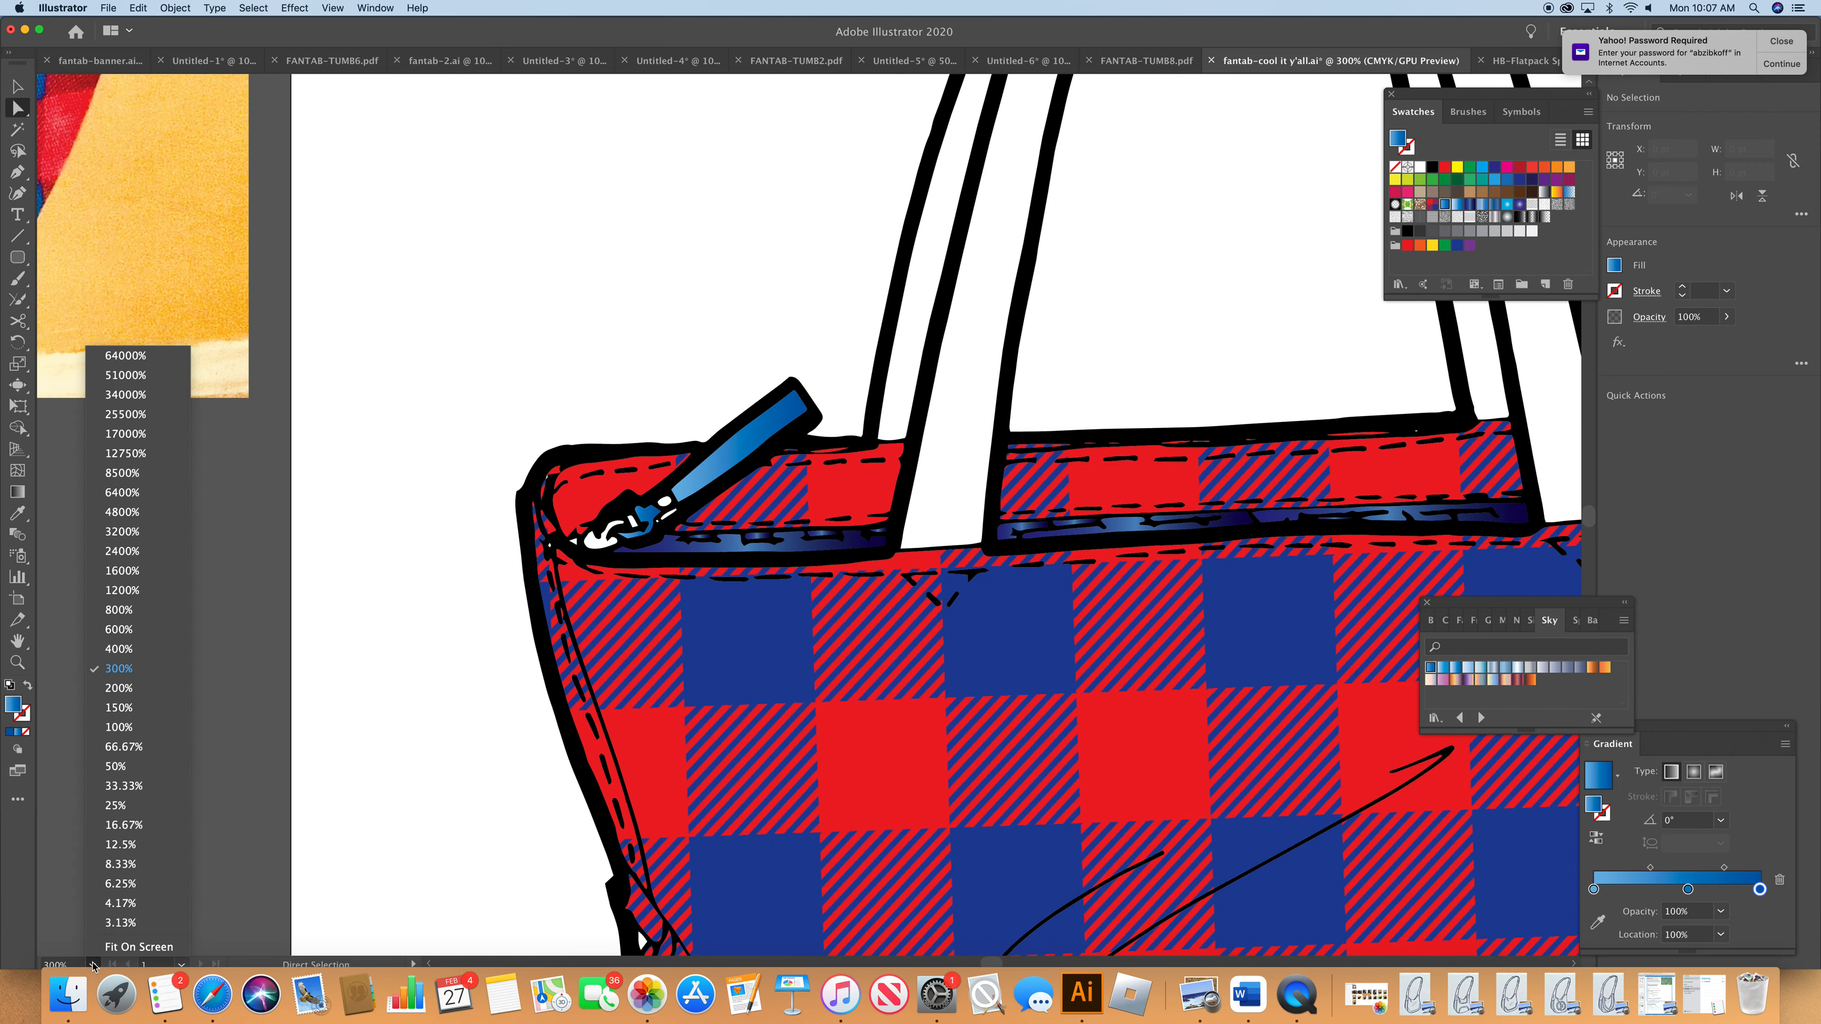
pyautogui.click(175, 638)
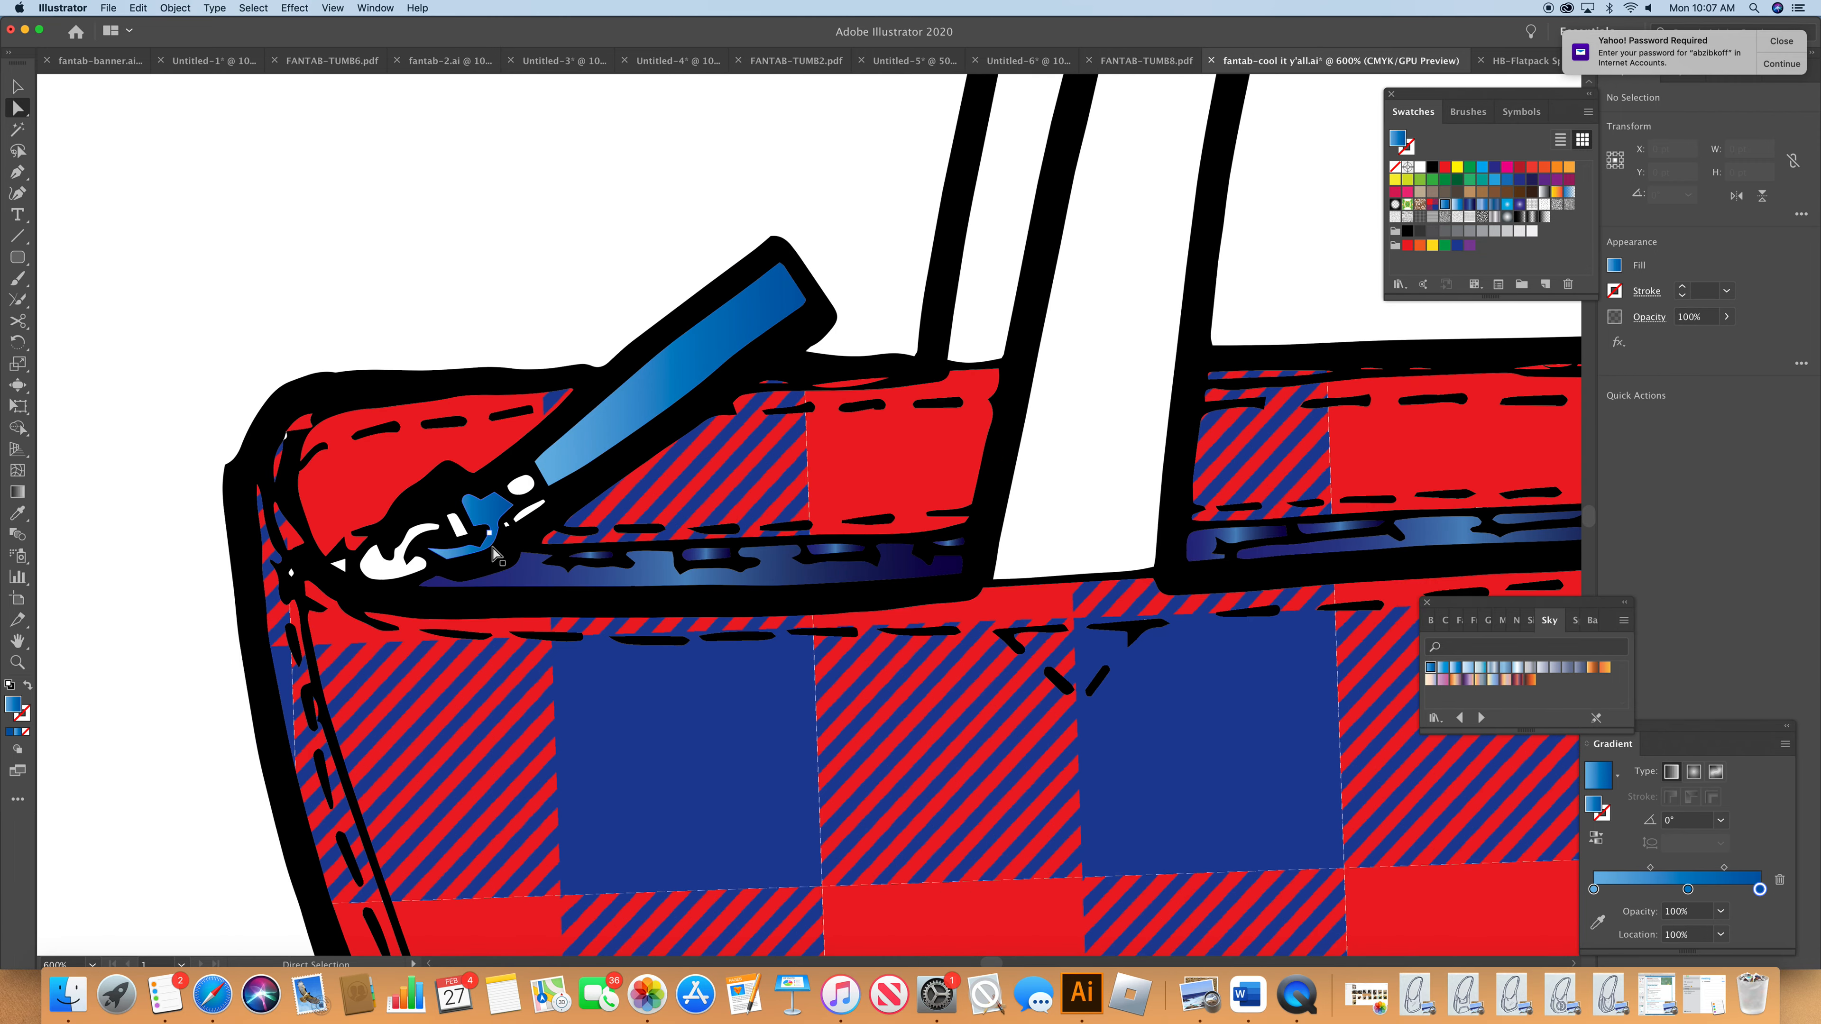
pyautogui.click(530, 509)
pyautogui.click(1455, 203)
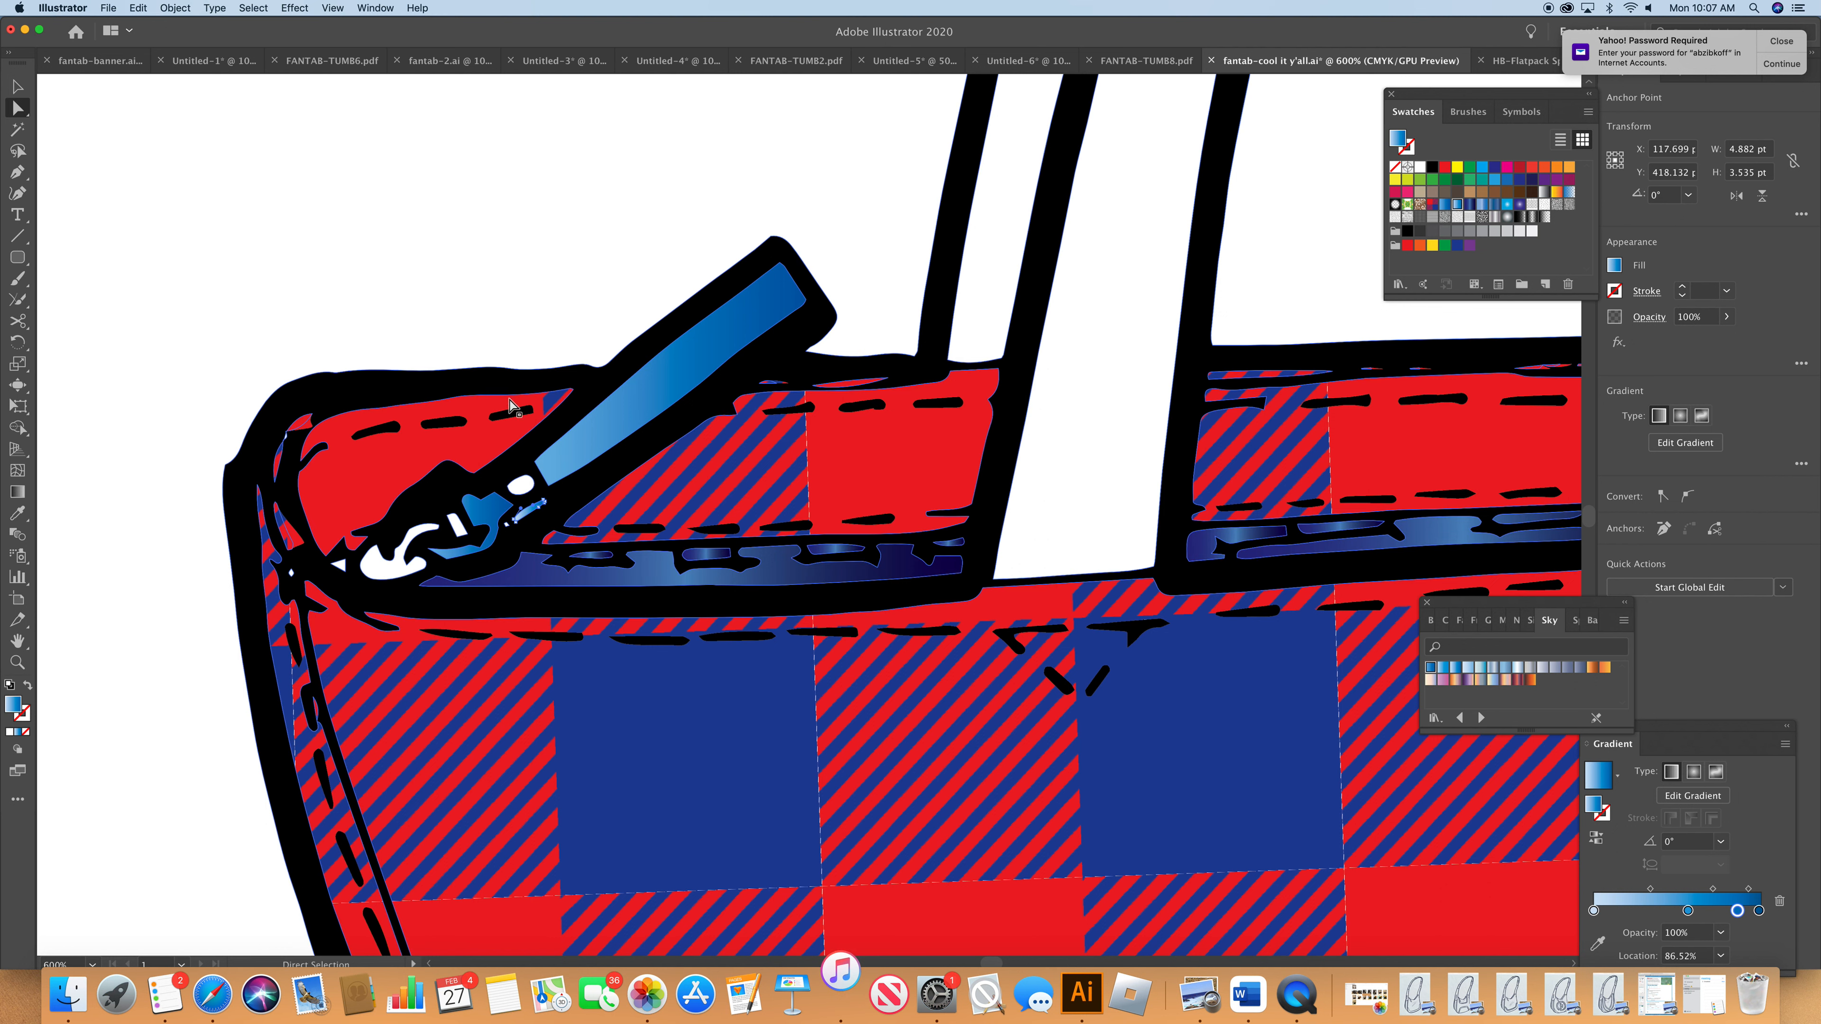
pyautogui.click(459, 525)
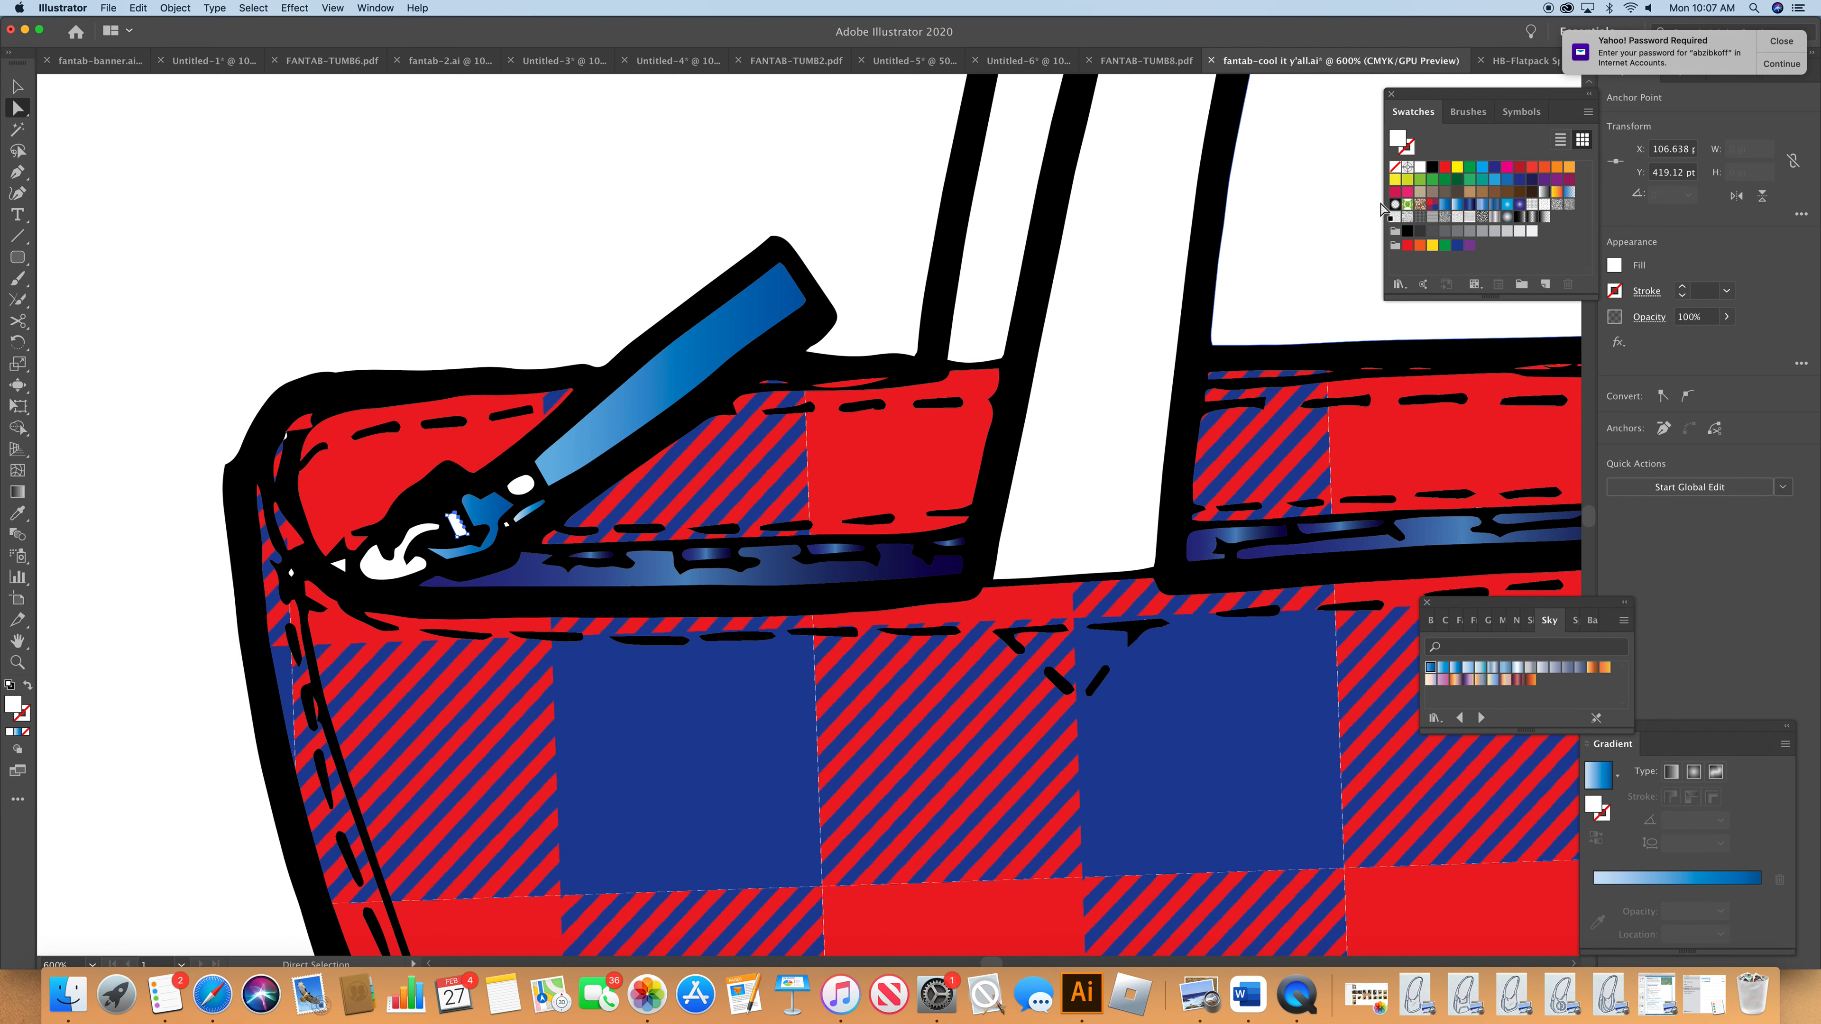
pyautogui.click(1407, 247)
# - Fill the white hook-shaped zipper hardware with a silver radial gradient from the Metals gradient library
pyautogui.click(398, 574)
pyautogui.click(1501, 620)
pyautogui.click(1493, 667)
# - Draw a closed silver-gradient link beside the zipper hardware with the Pen tool and fill the white oval above it with the silver radial gradient
pyautogui.click(17, 172)
pyautogui.click(429, 548)
pyautogui.moveTo(467, 559); pyautogui.dragTo(497, 551)
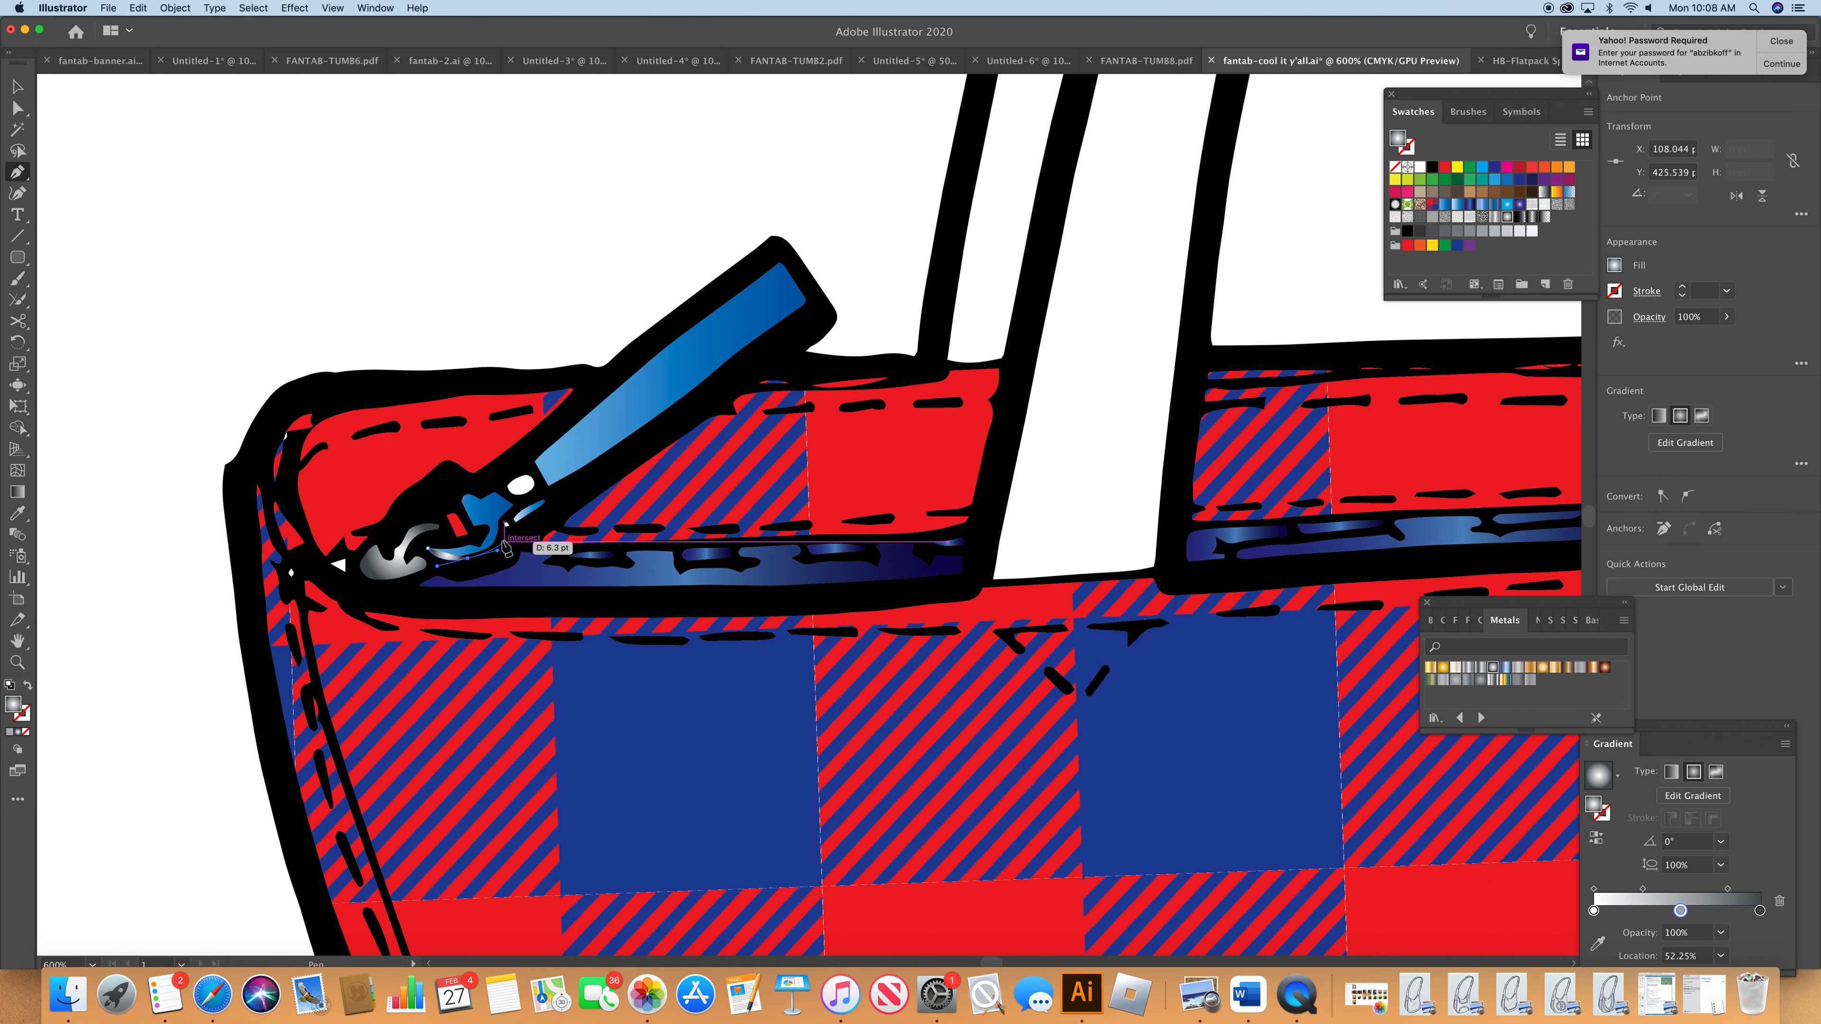
pyautogui.click(497, 528)
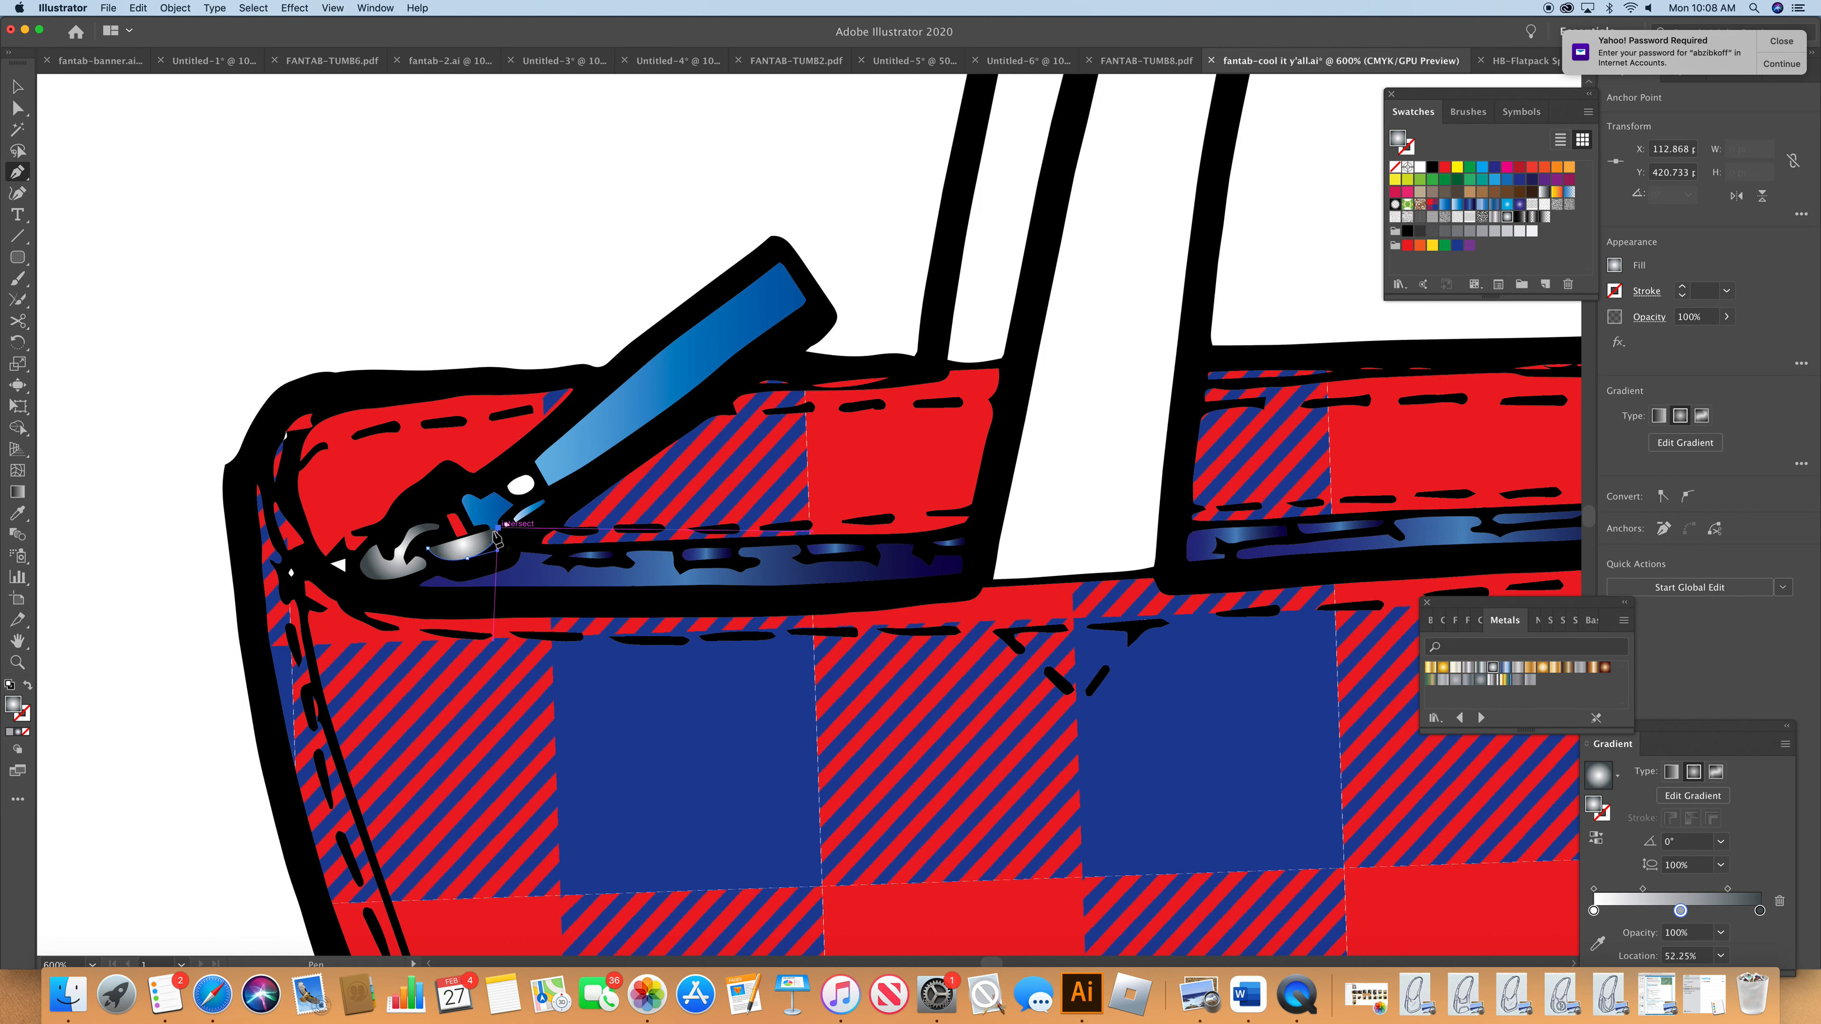
pyautogui.click(489, 532)
pyautogui.moveTo(468, 545)
pyautogui.mouseDown()
pyautogui.moveTo(450, 550)
pyautogui.moveTo(470, 566)
pyautogui.moveTo(444, 533)
pyautogui.mouseUp()
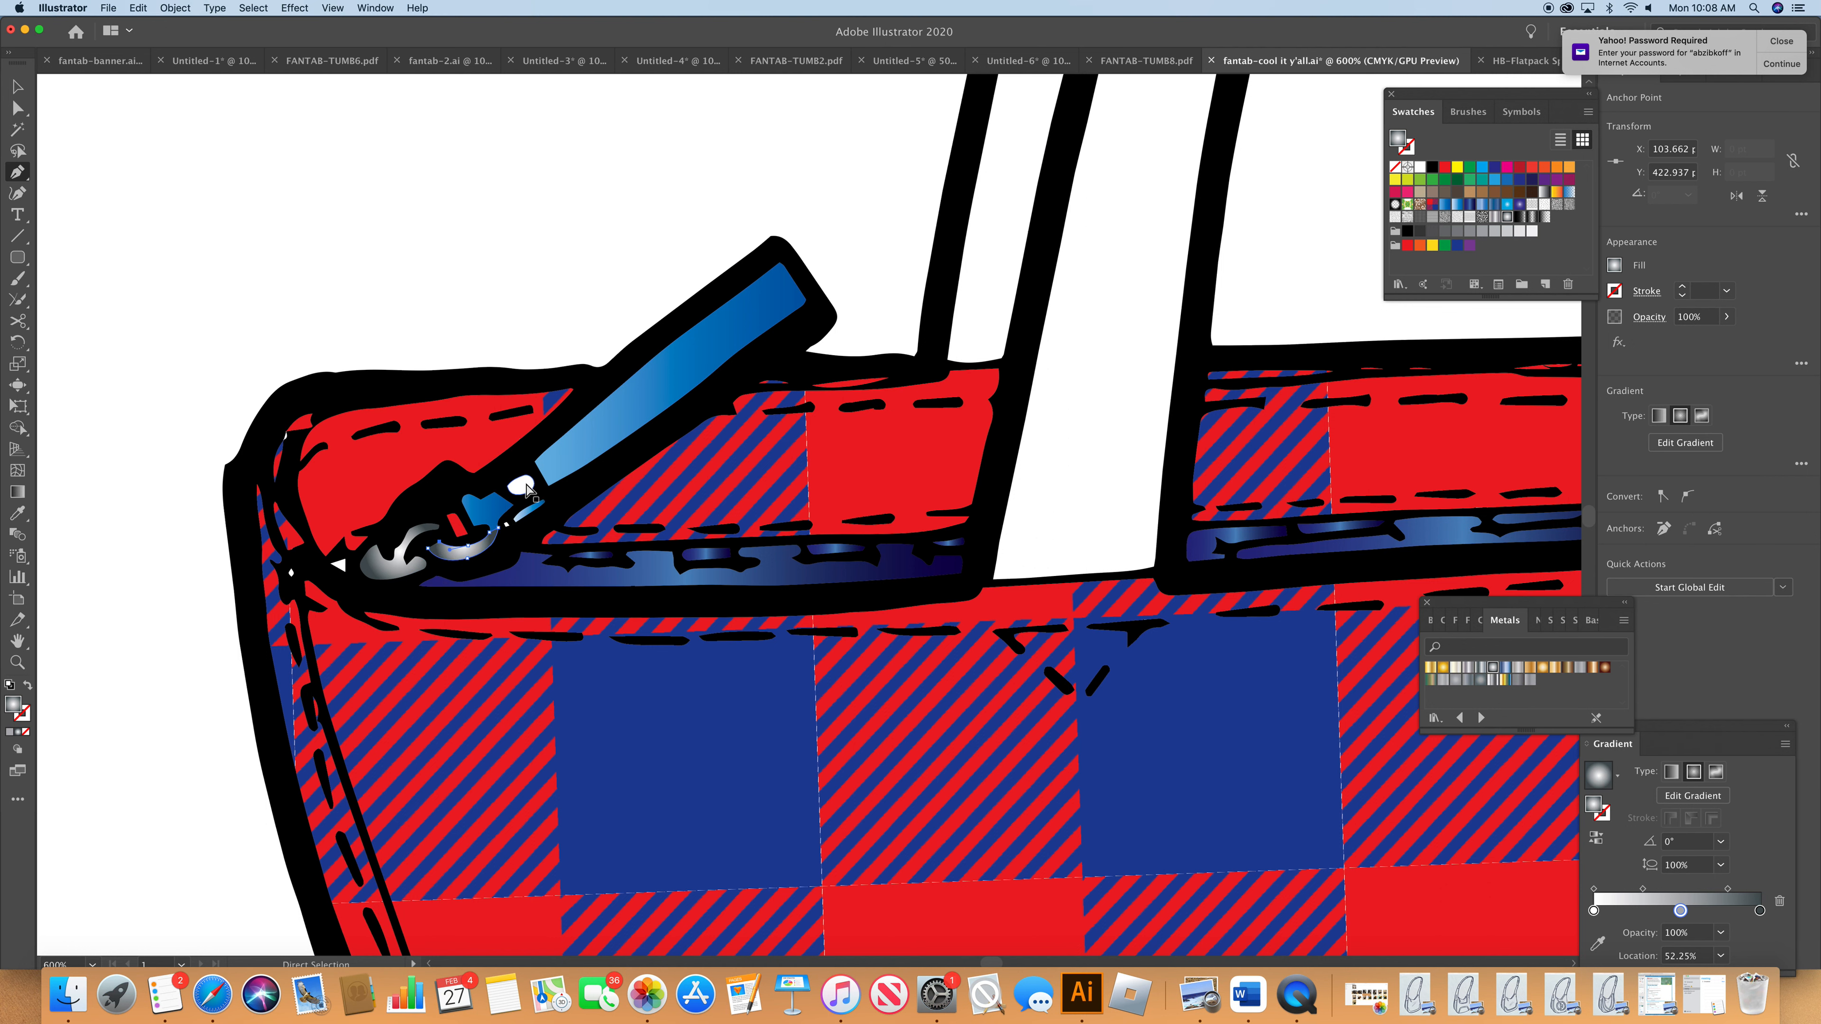
pyautogui.keyDown('super'); pyautogui.click(526, 485); pyautogui.keyUp('super')
pyautogui.click(1506, 217)
# - Scale the plaid pattern on the bag body, side panel and upper rim sections uniformly to 80%
pyautogui.click(92, 964)
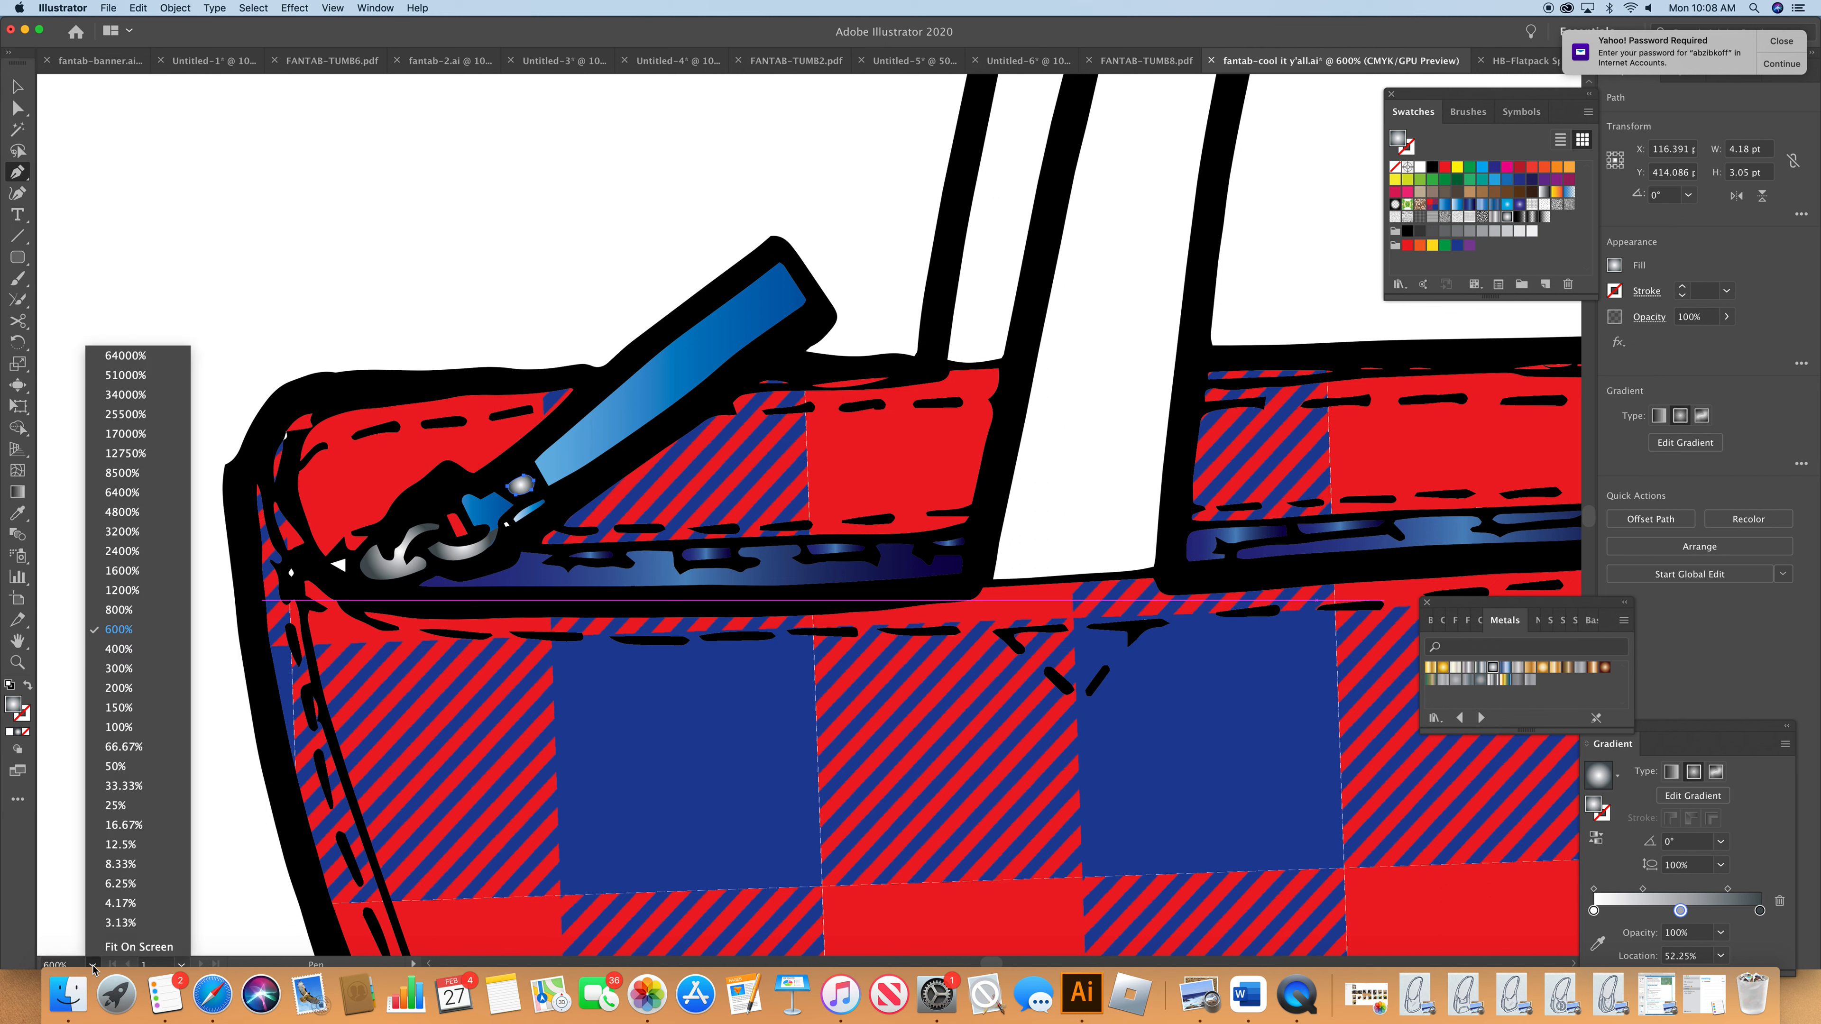
pyautogui.click(179, 727)
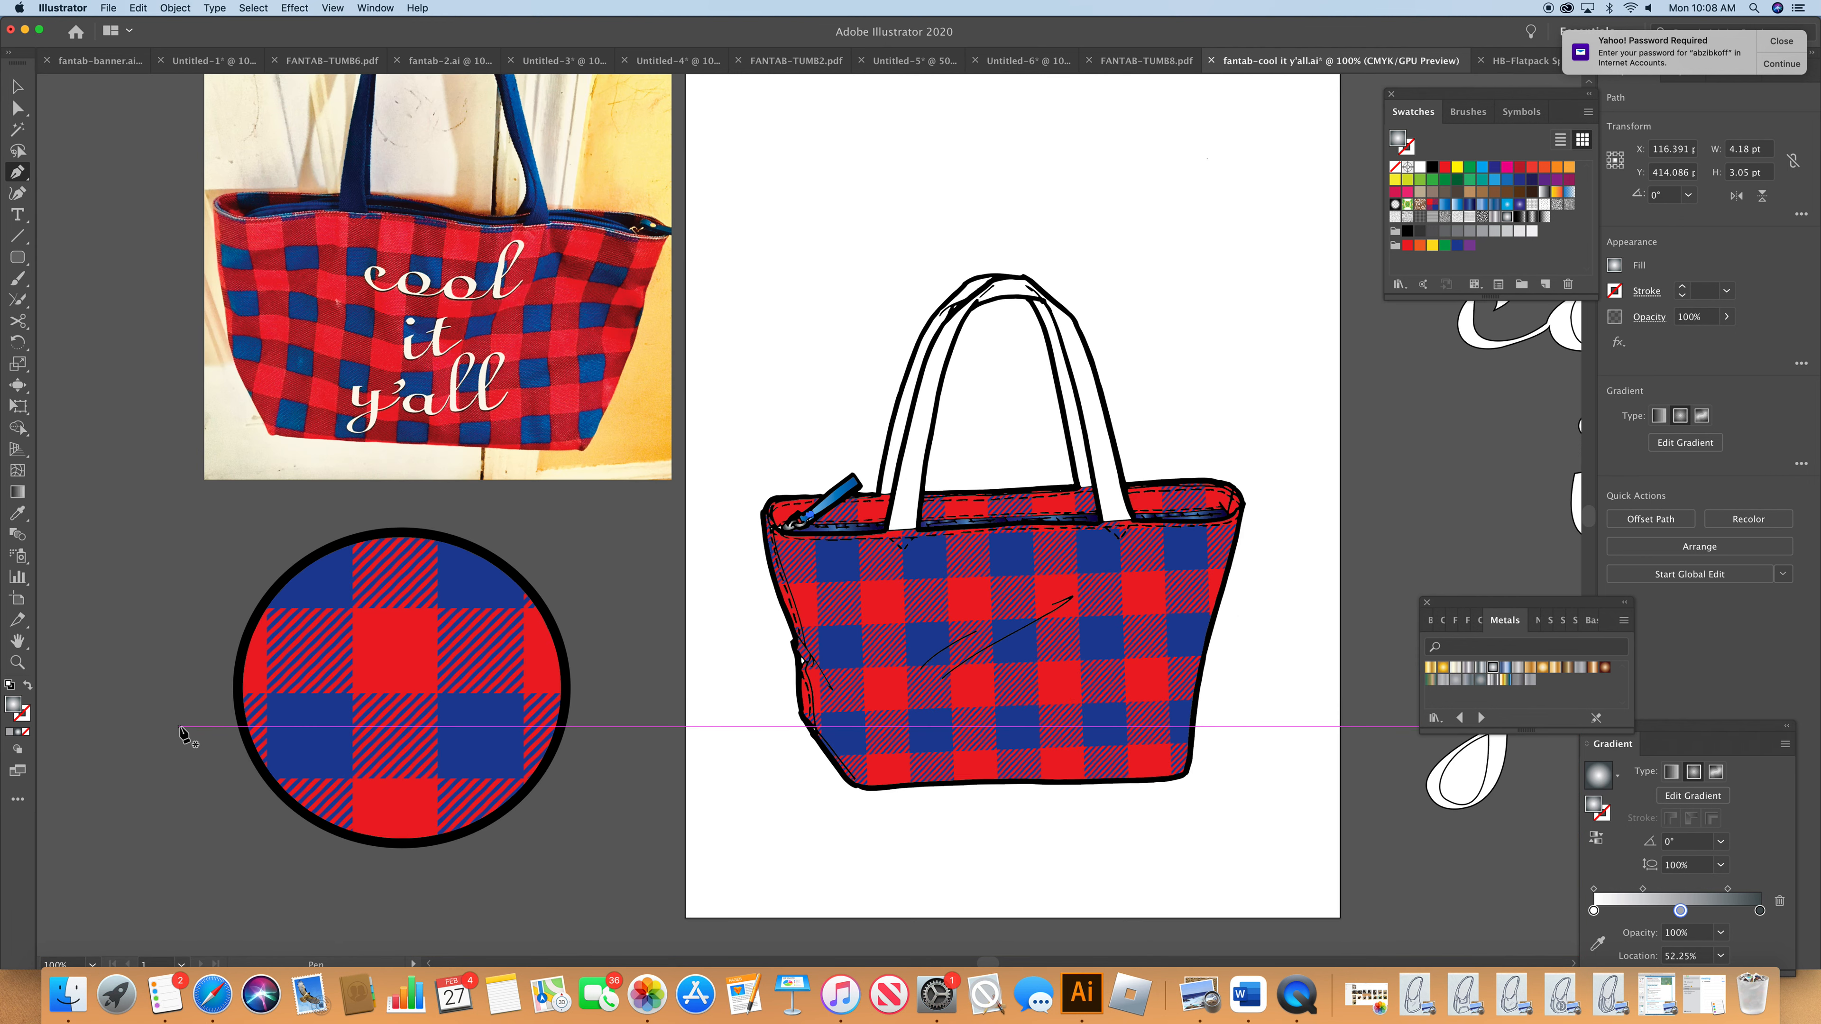
pyautogui.press('a')
pyautogui.click(846, 645)
pyautogui.press('super+equal')
pyautogui.press('super+equal')
pyautogui.press('super+equal')
pyautogui.keyDown('shift'); pyautogui.click(201, 559); pyautogui.keyUp('shift')
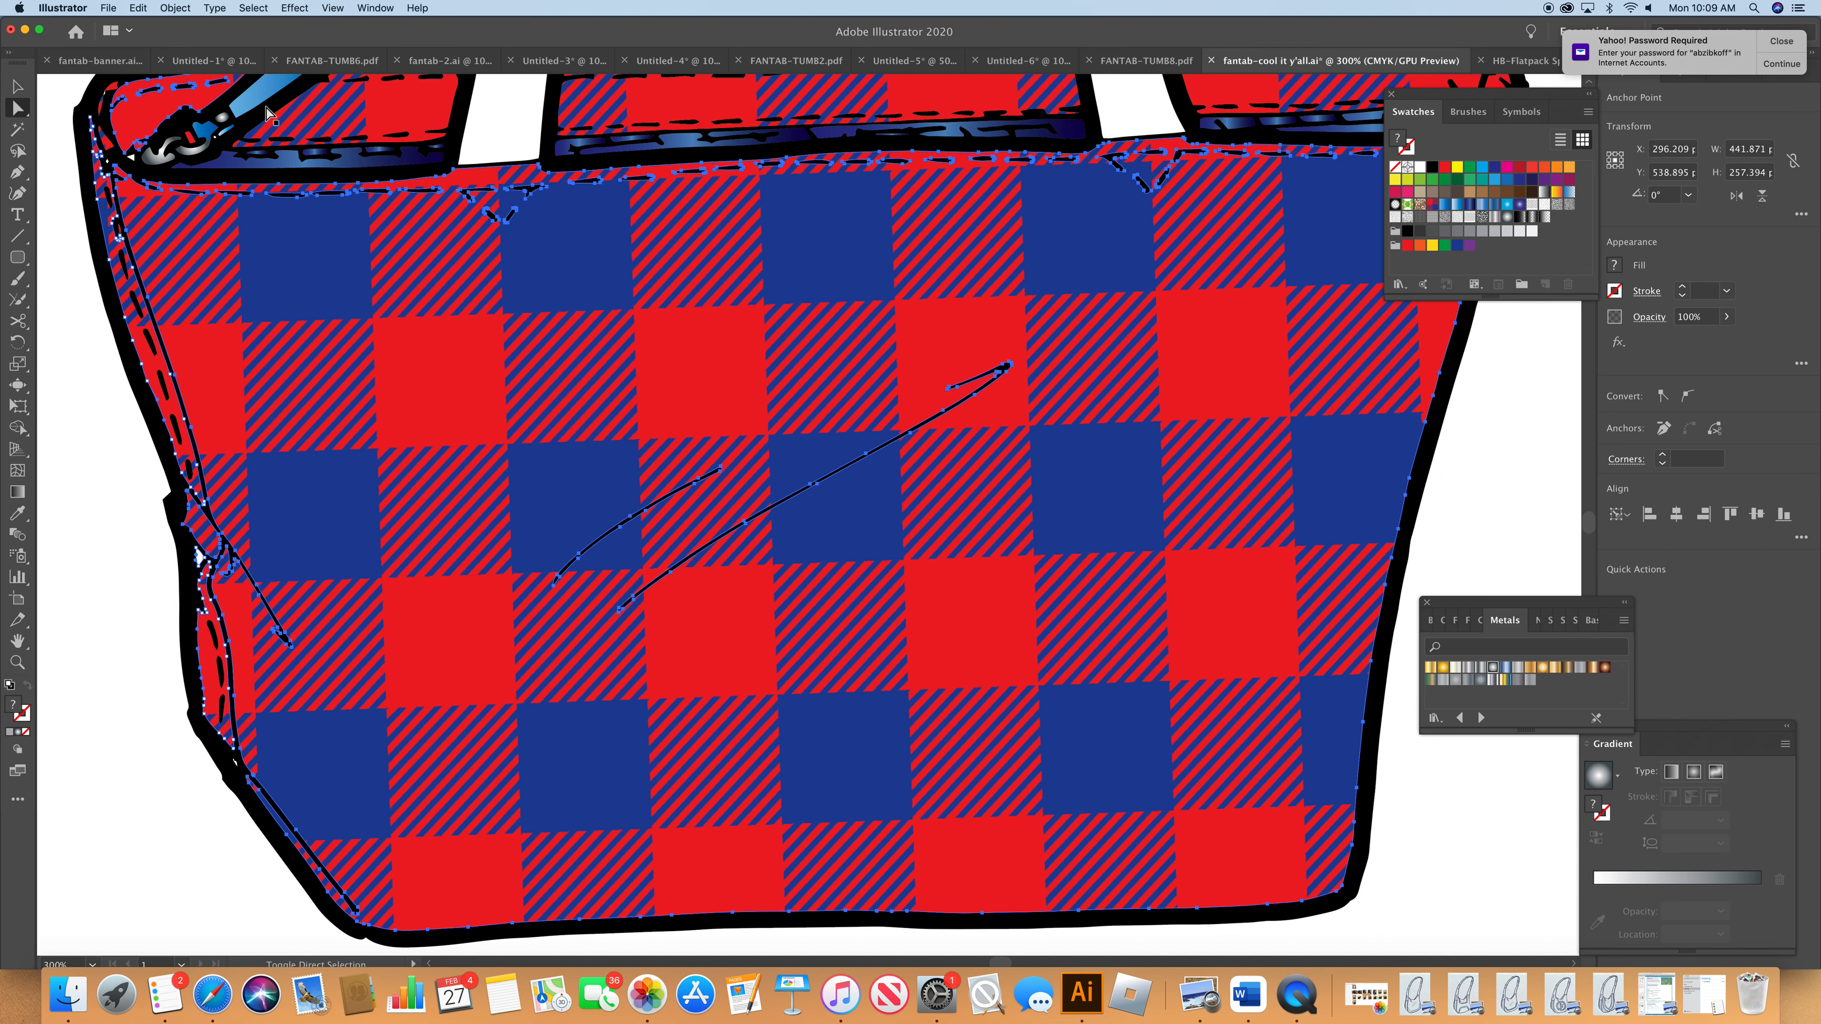
pyautogui.keyDown('shift'); pyautogui.click(649, 108); pyautogui.keyUp('shift')
pyautogui.keyDown('shift'); pyautogui.click(404, 108); pyautogui.keyUp('shift')
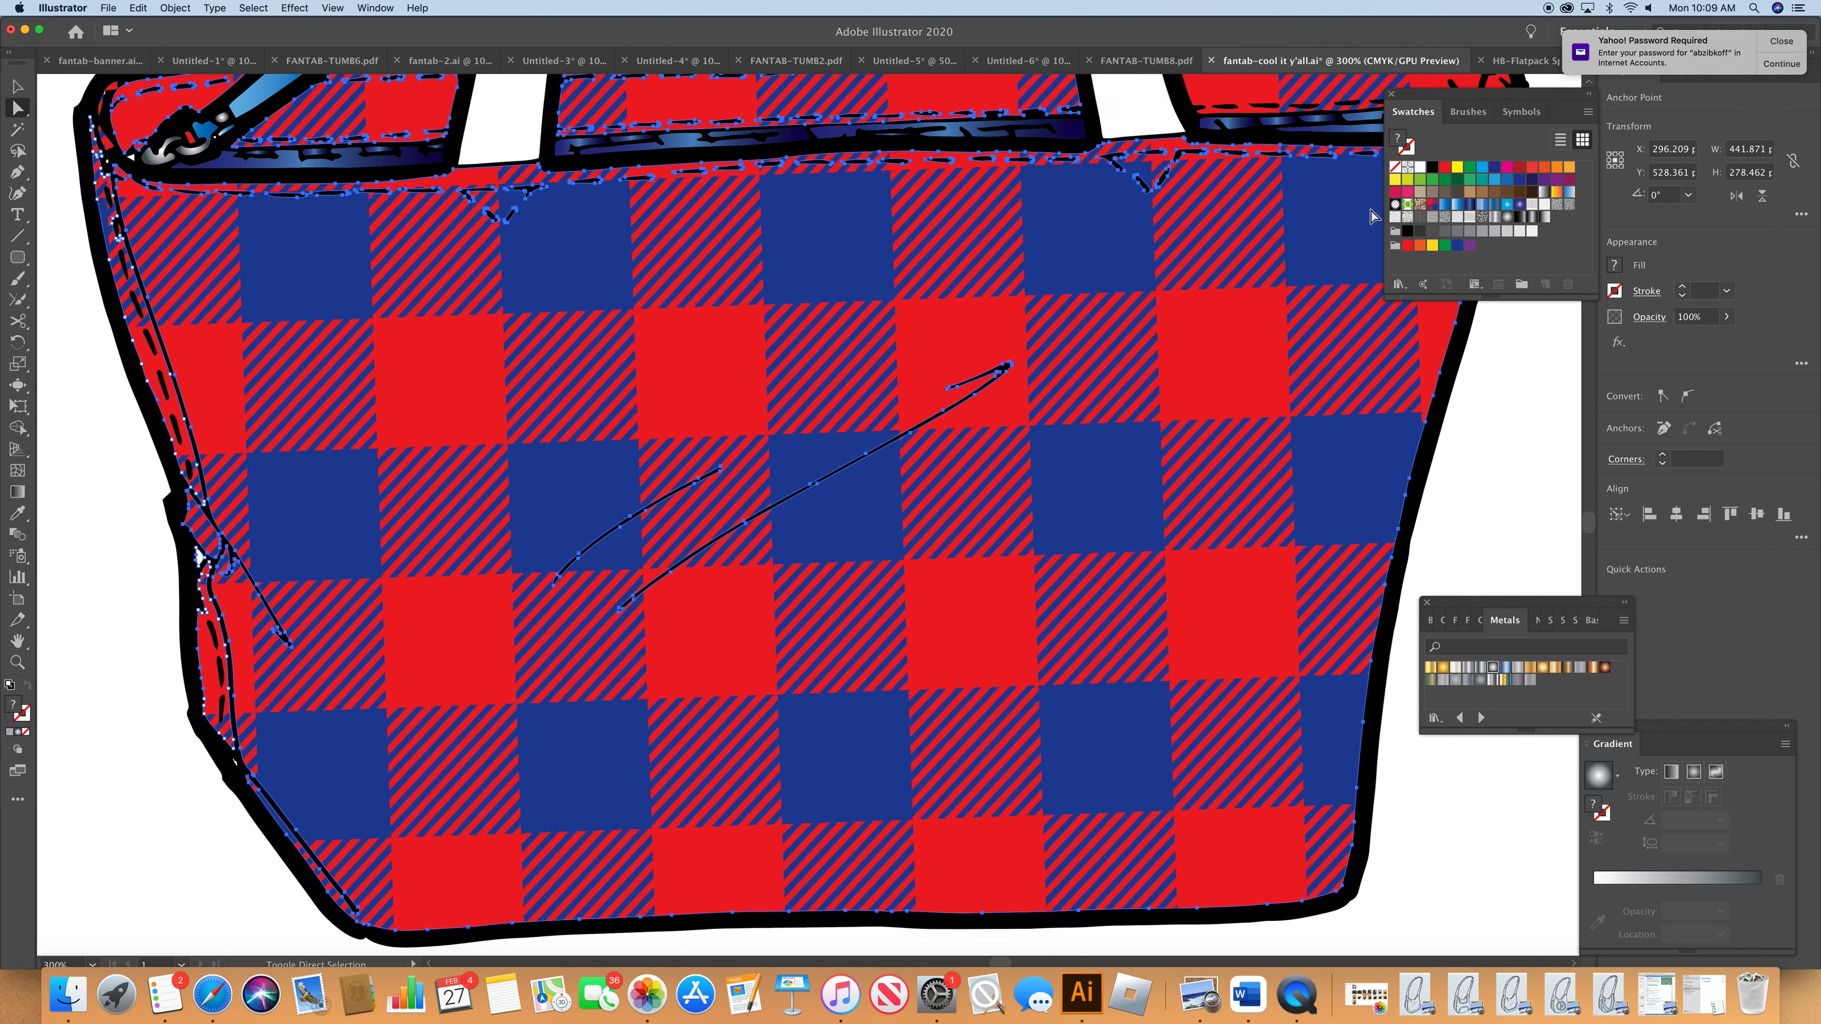
pyautogui.keyDown('shift'); pyautogui.click(1268, 110); pyautogui.keyUp('shift')
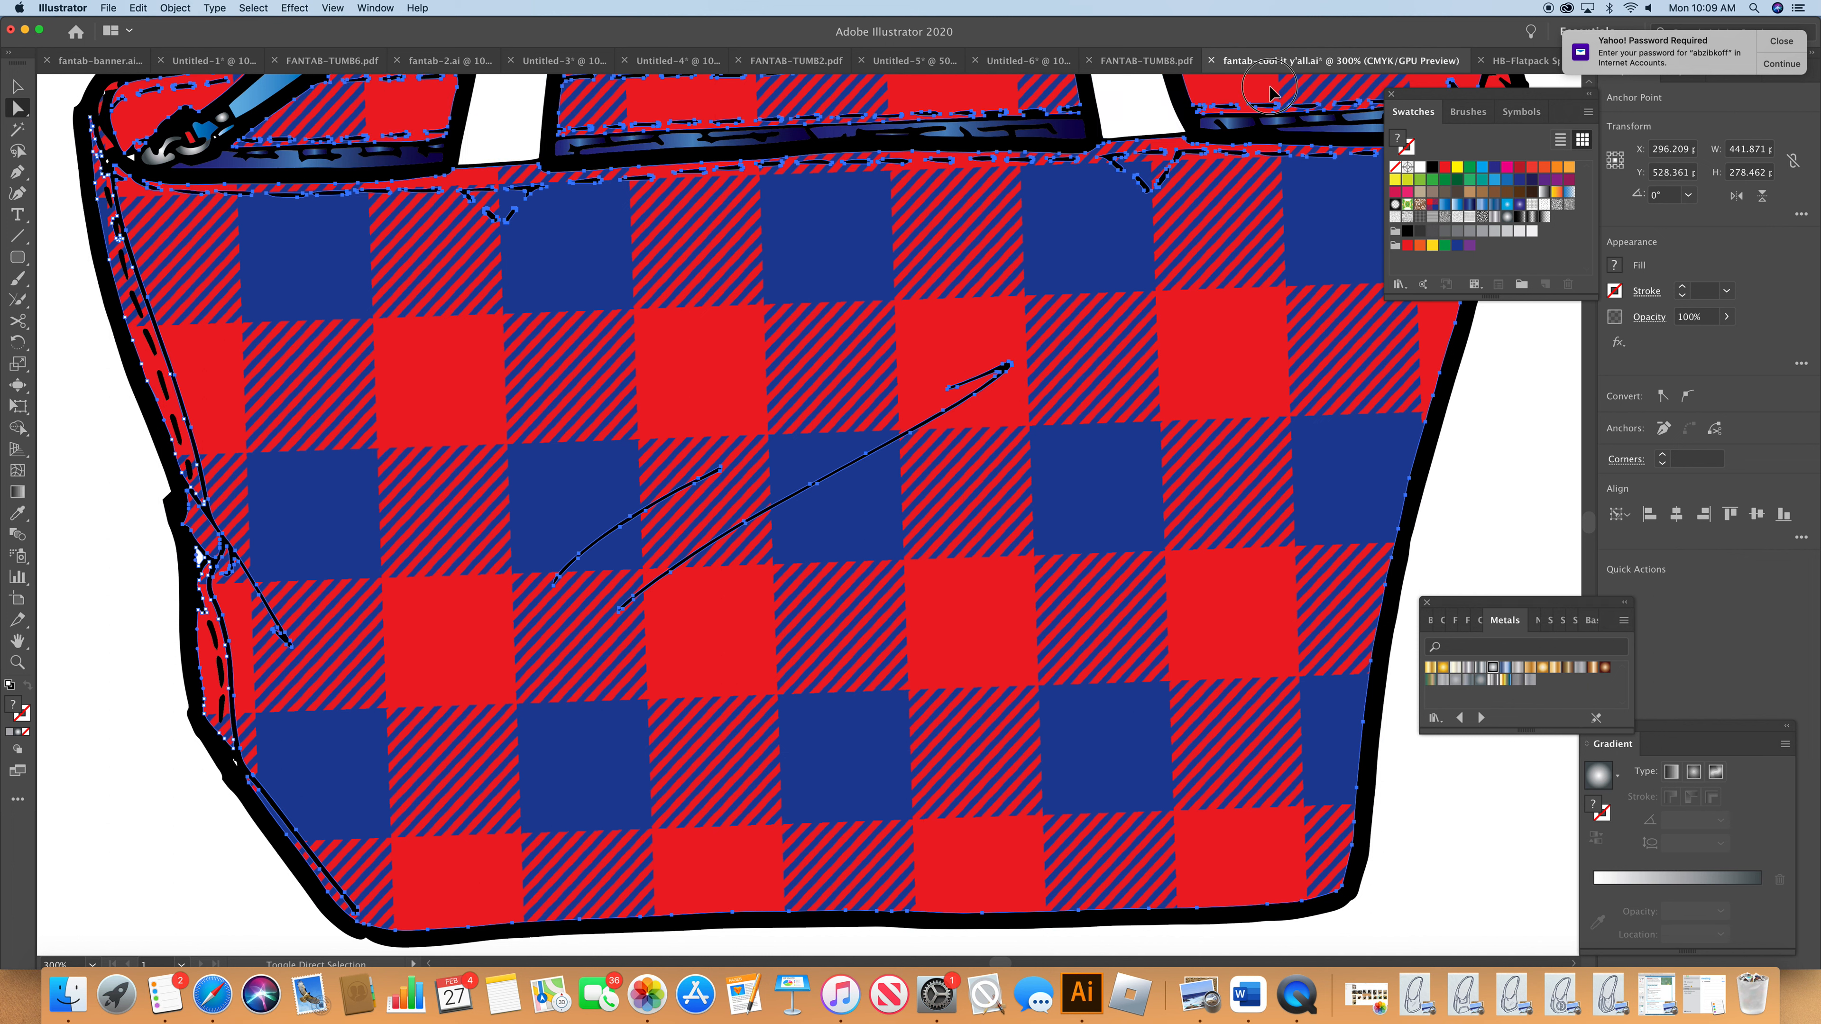
pyautogui.keyDown('shift'); pyautogui.click(1498, 90); pyautogui.keyUp('shift')
pyautogui.doubleClick(16, 363)
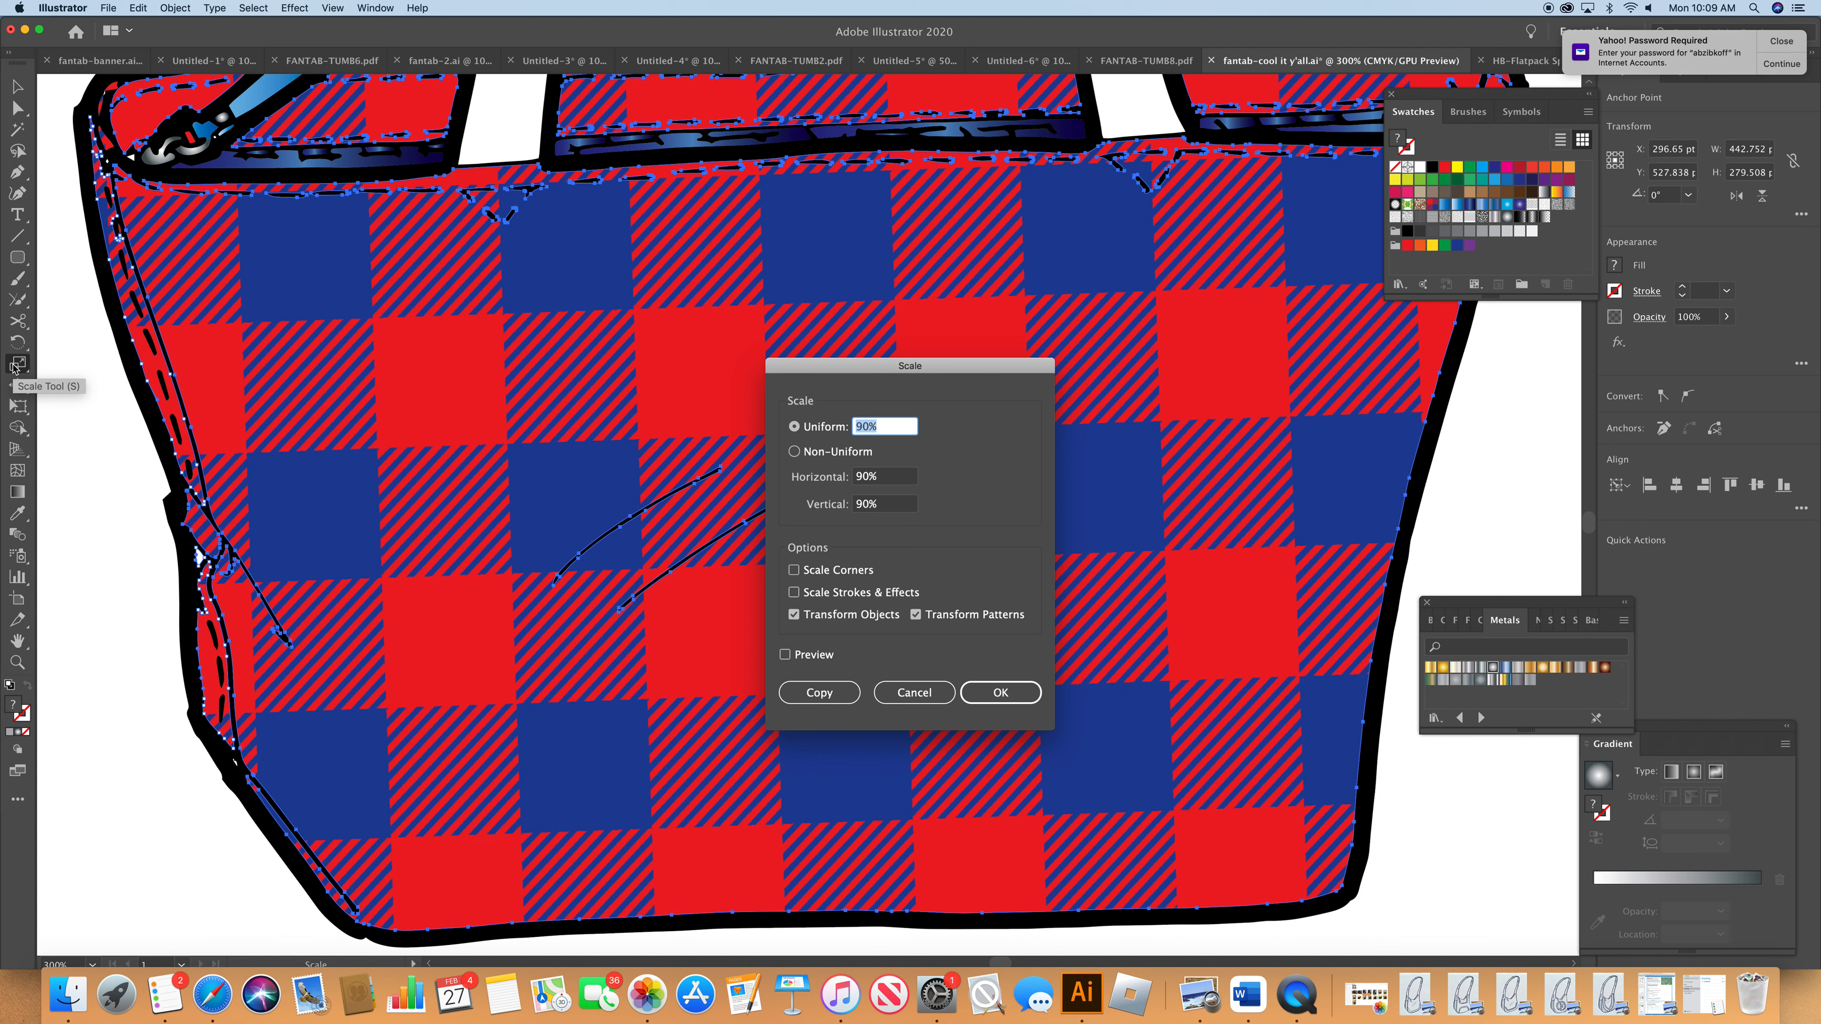
pyautogui.press('BackSpace')
pyautogui.write('80')
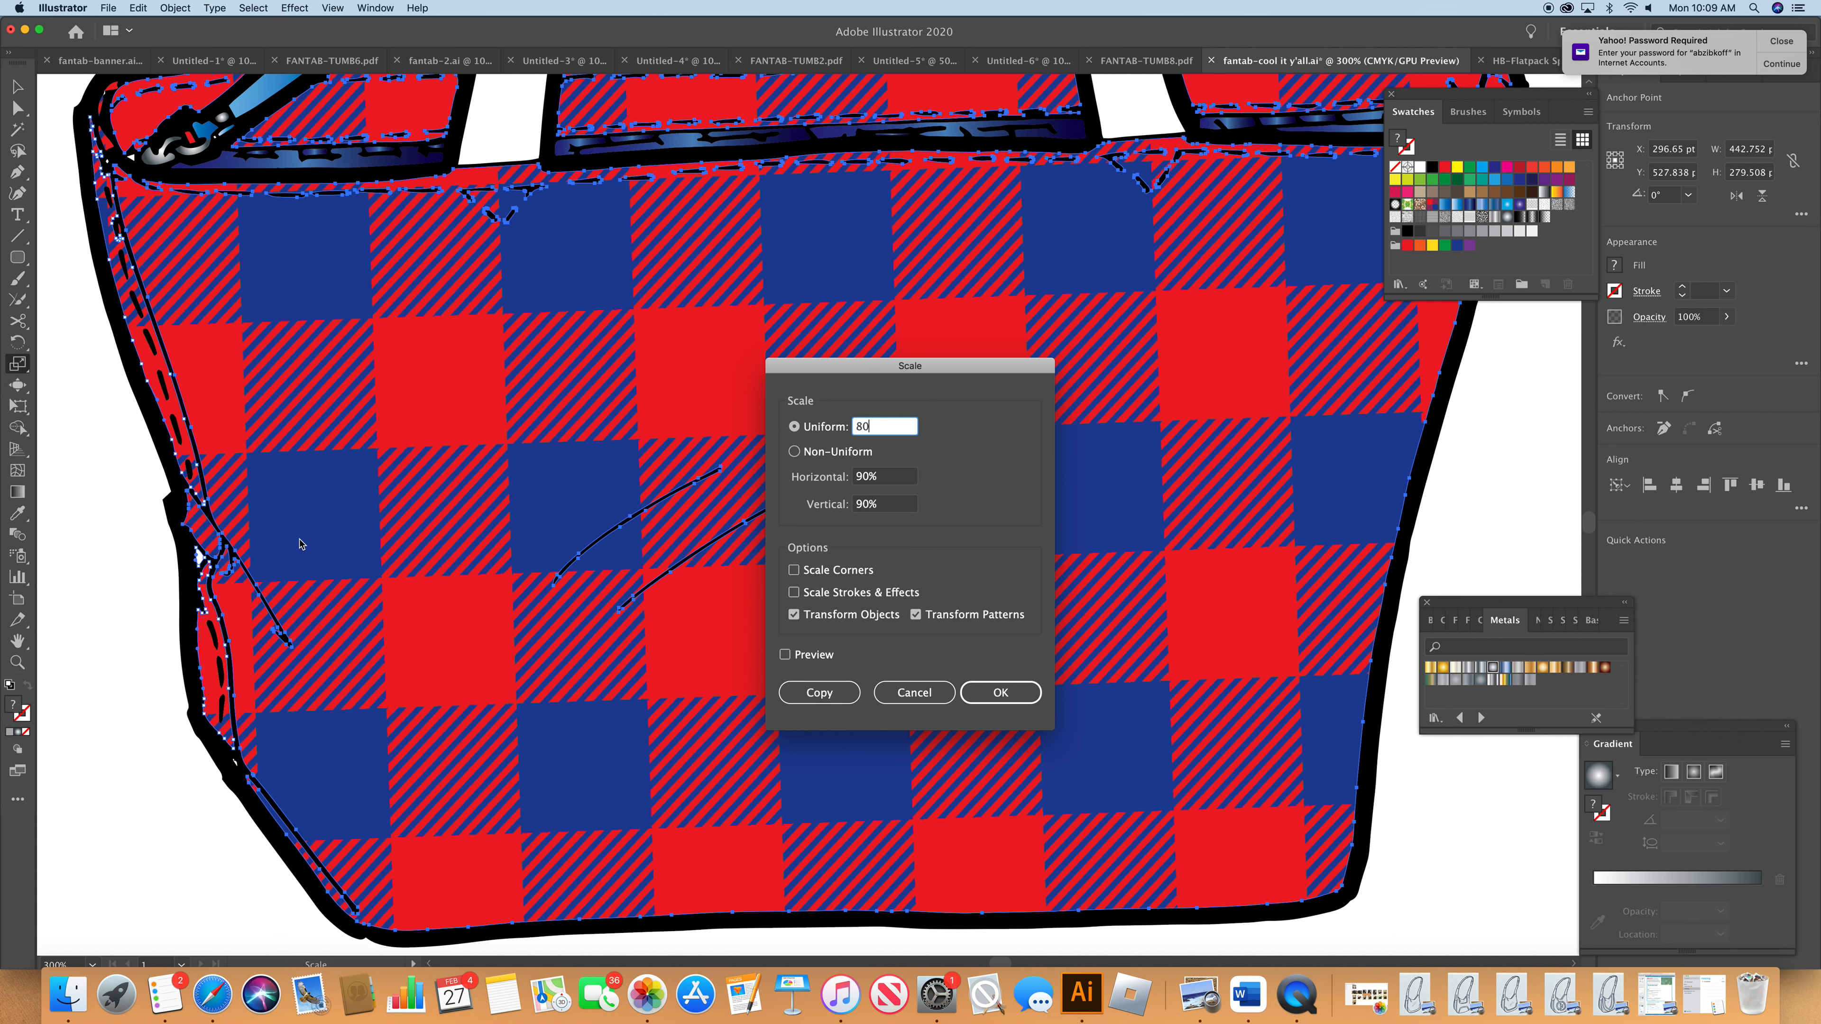
pyautogui.click(1000, 692)
# - Fill all the white handle sections with the solid blue swatch C=100 M=90 Y=0 K=0
pyautogui.click(92, 964)
pyautogui.click(131, 724)
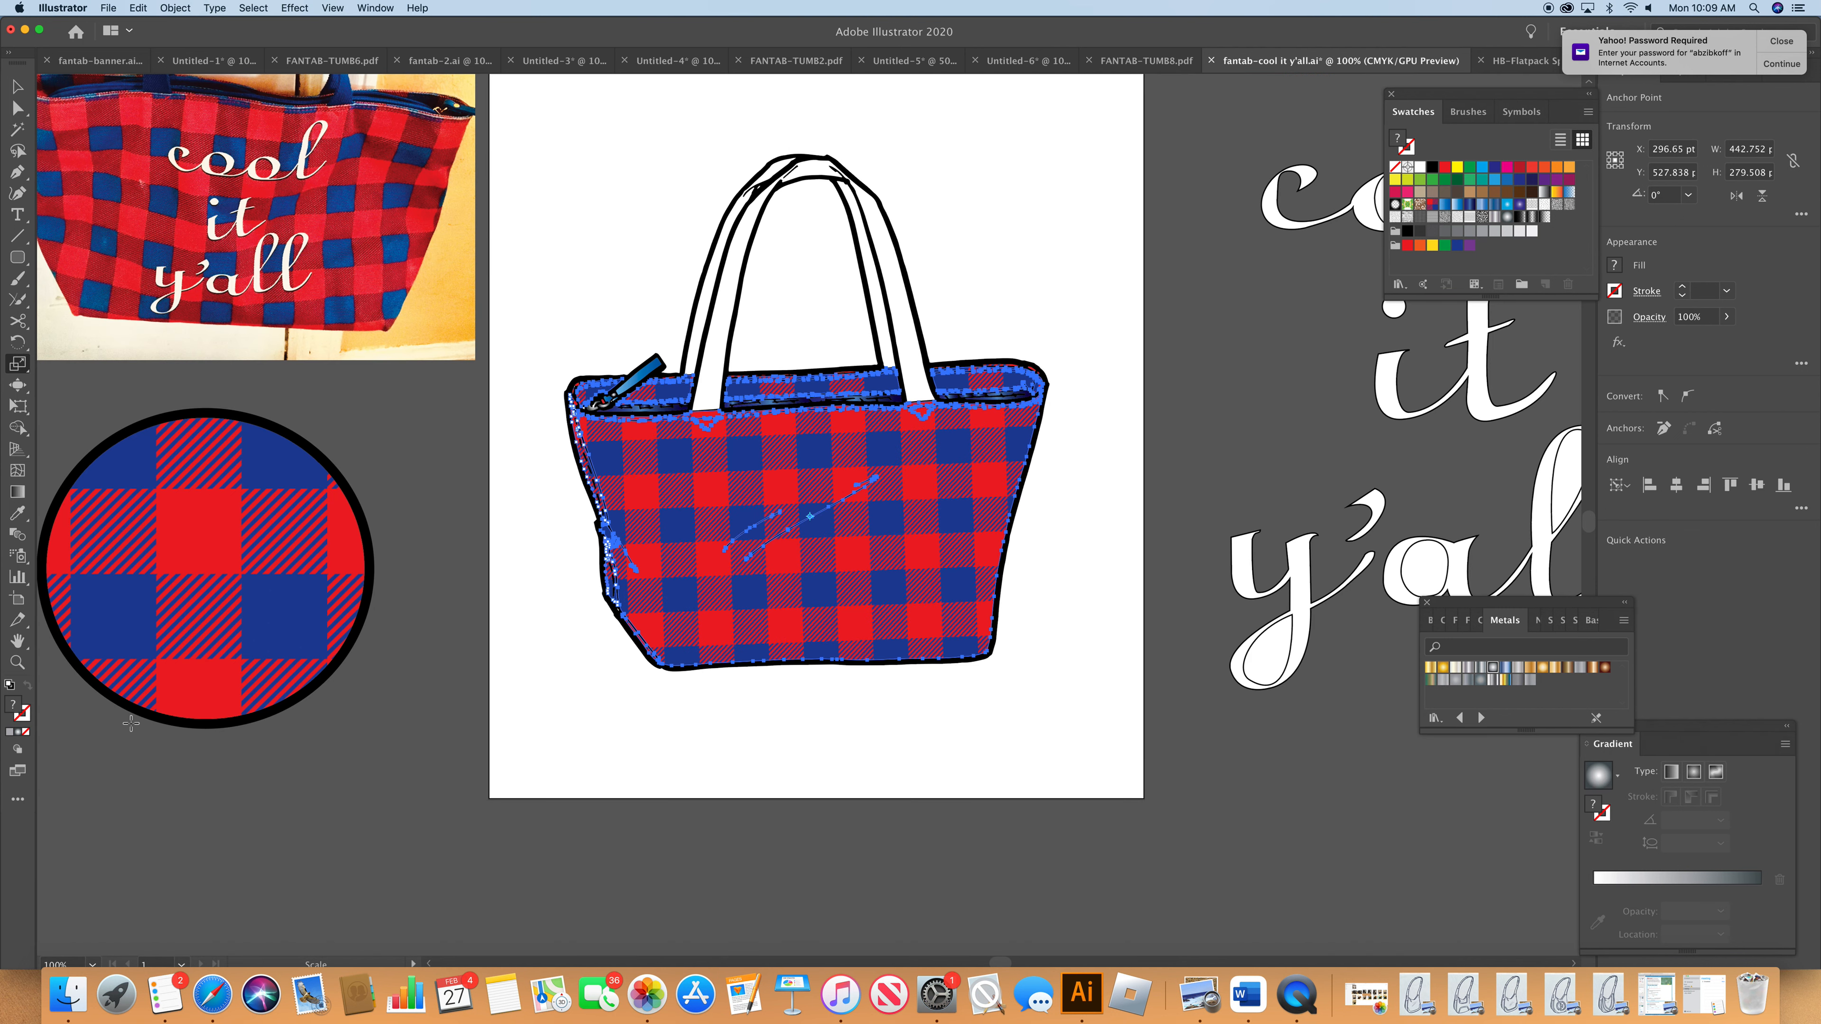
pyautogui.click(18, 107)
pyautogui.click(710, 337)
pyautogui.keyDown('shift'); pyautogui.click(915, 337); pyautogui.keyUp('shift')
pyautogui.keyDown('shift'); pyautogui.click(881, 323); pyautogui.keyUp('shift')
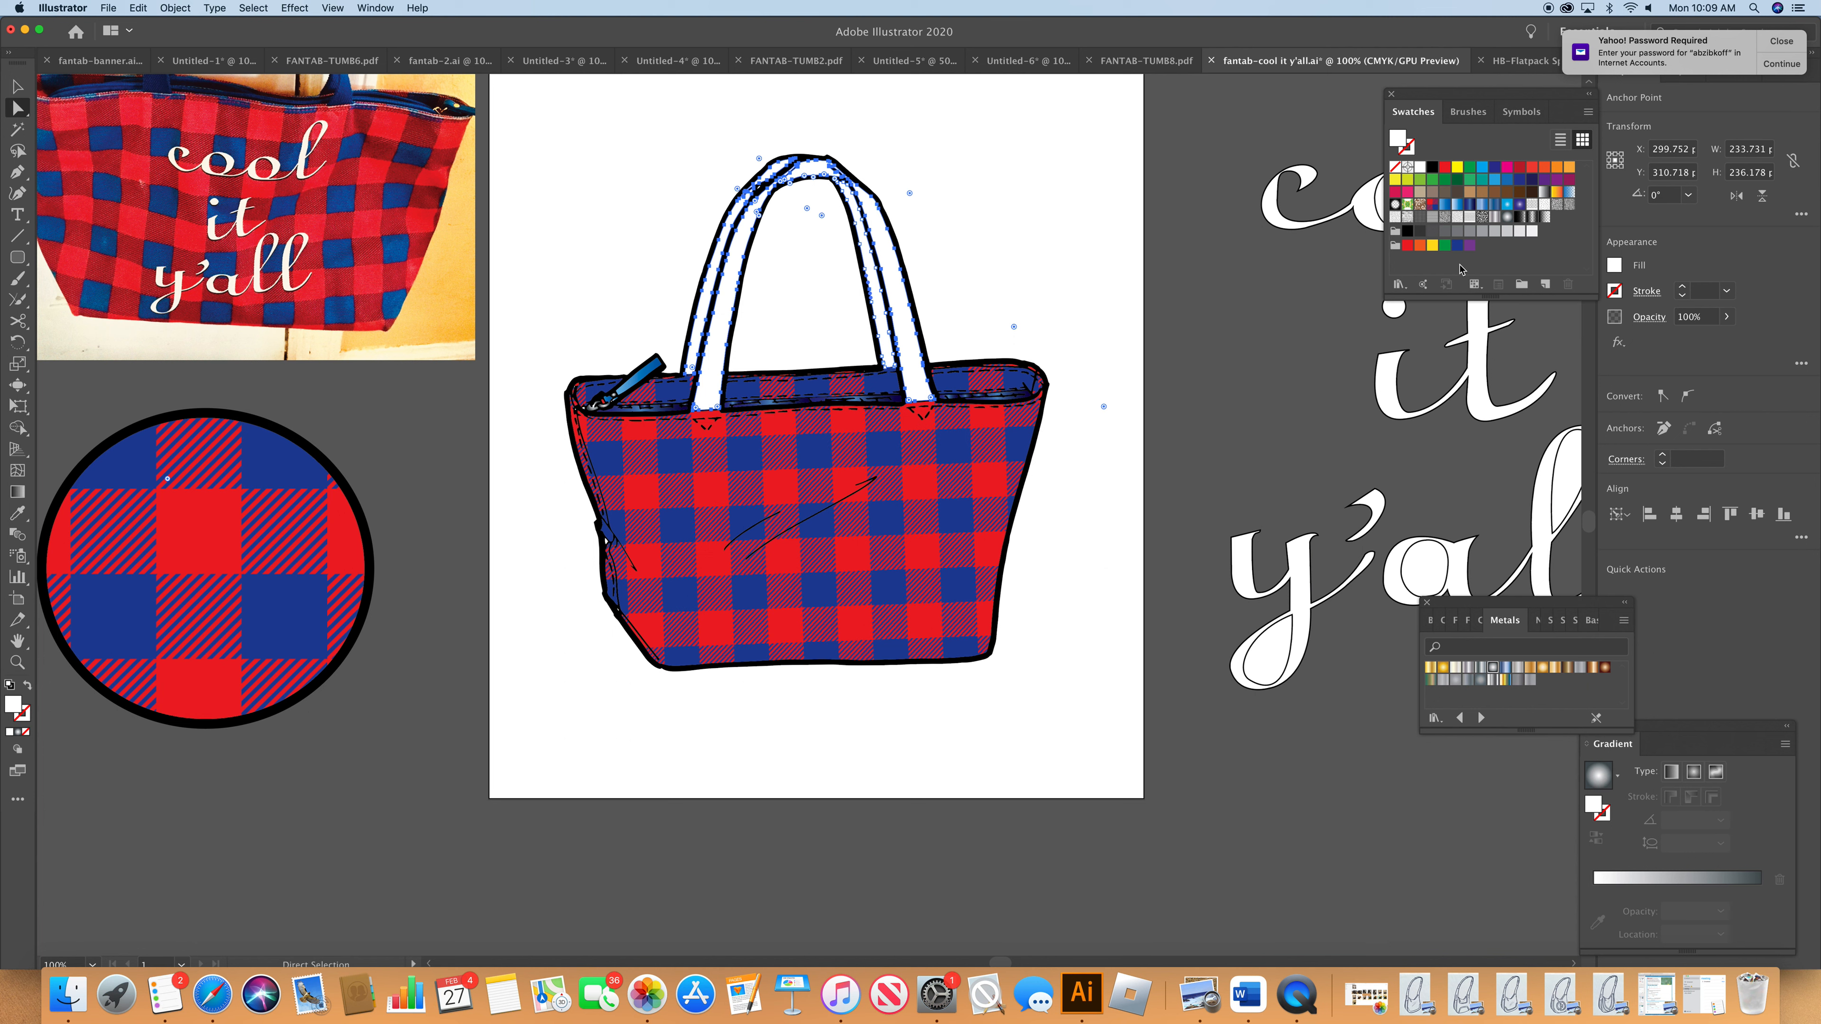
pyautogui.click(1457, 246)
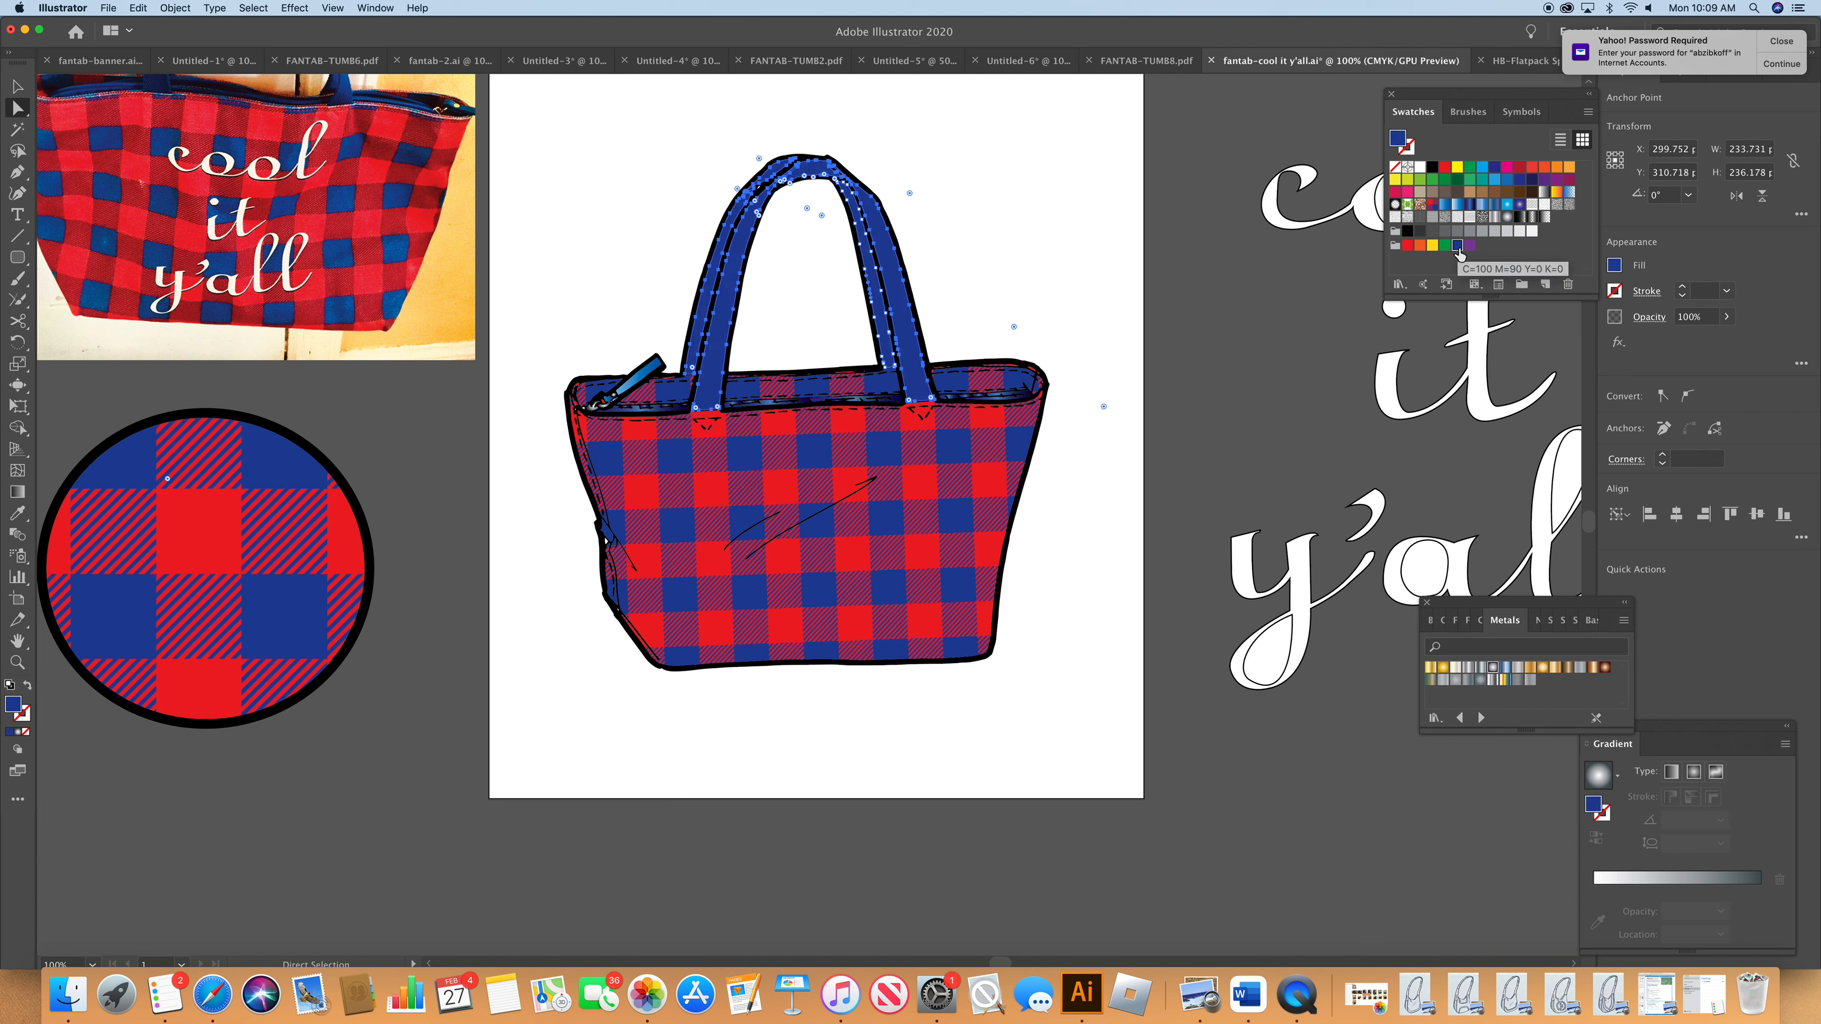
pyautogui.click(1231, 277)
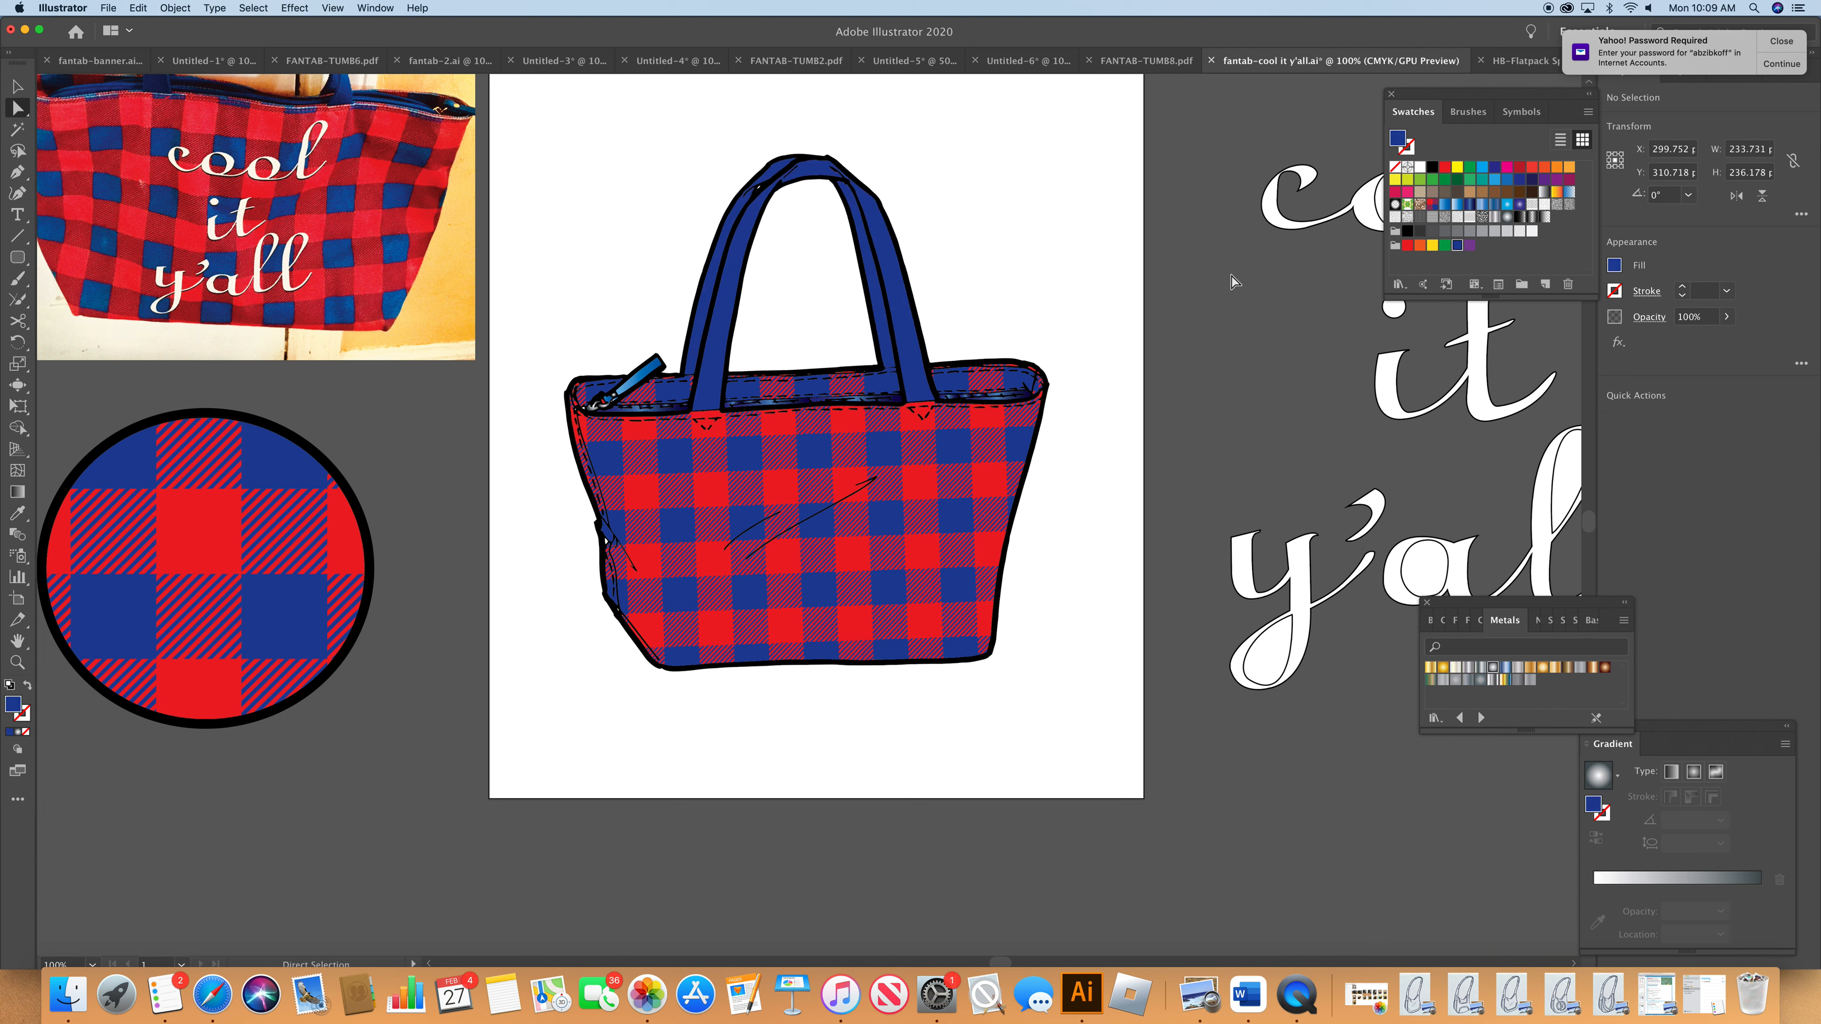
# - Fill the remaining white sliver at the bag's side seam with the plaid pattern swatch
pyautogui.click(605, 541)
pyautogui.click(1432, 205)
pyautogui.click(1230, 278)
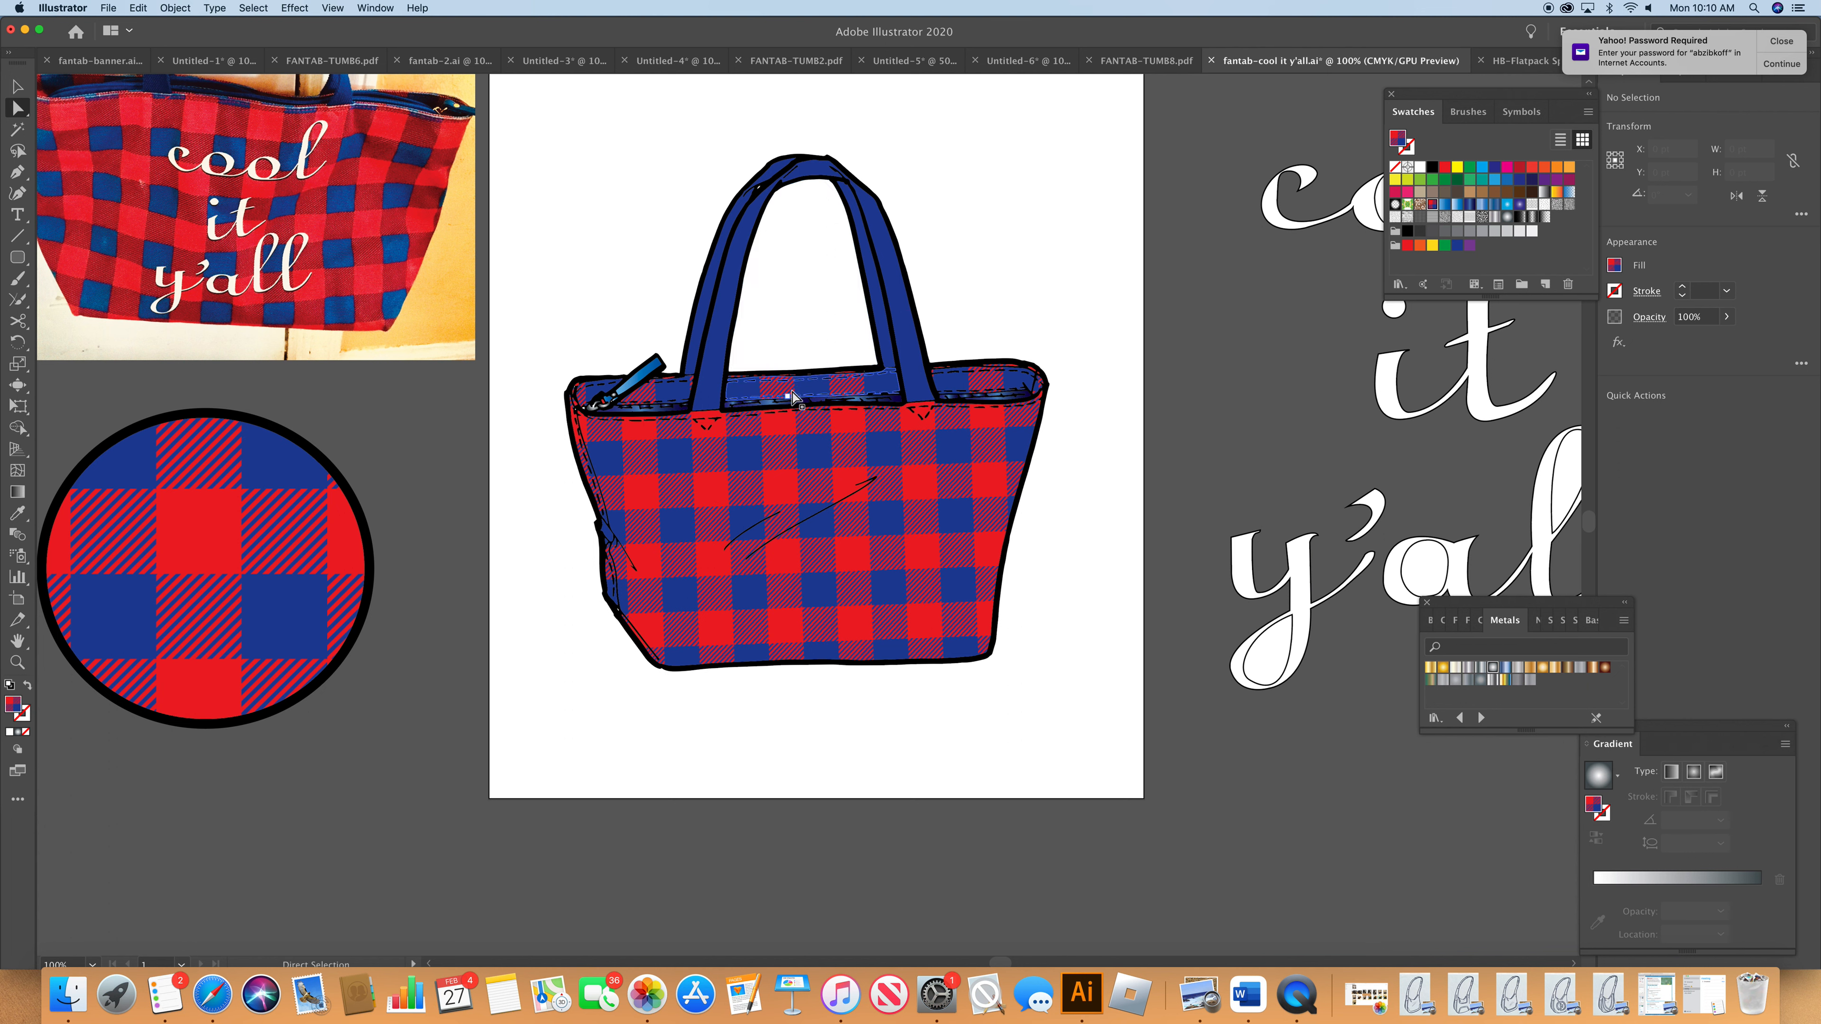
pyautogui.click(782, 396)
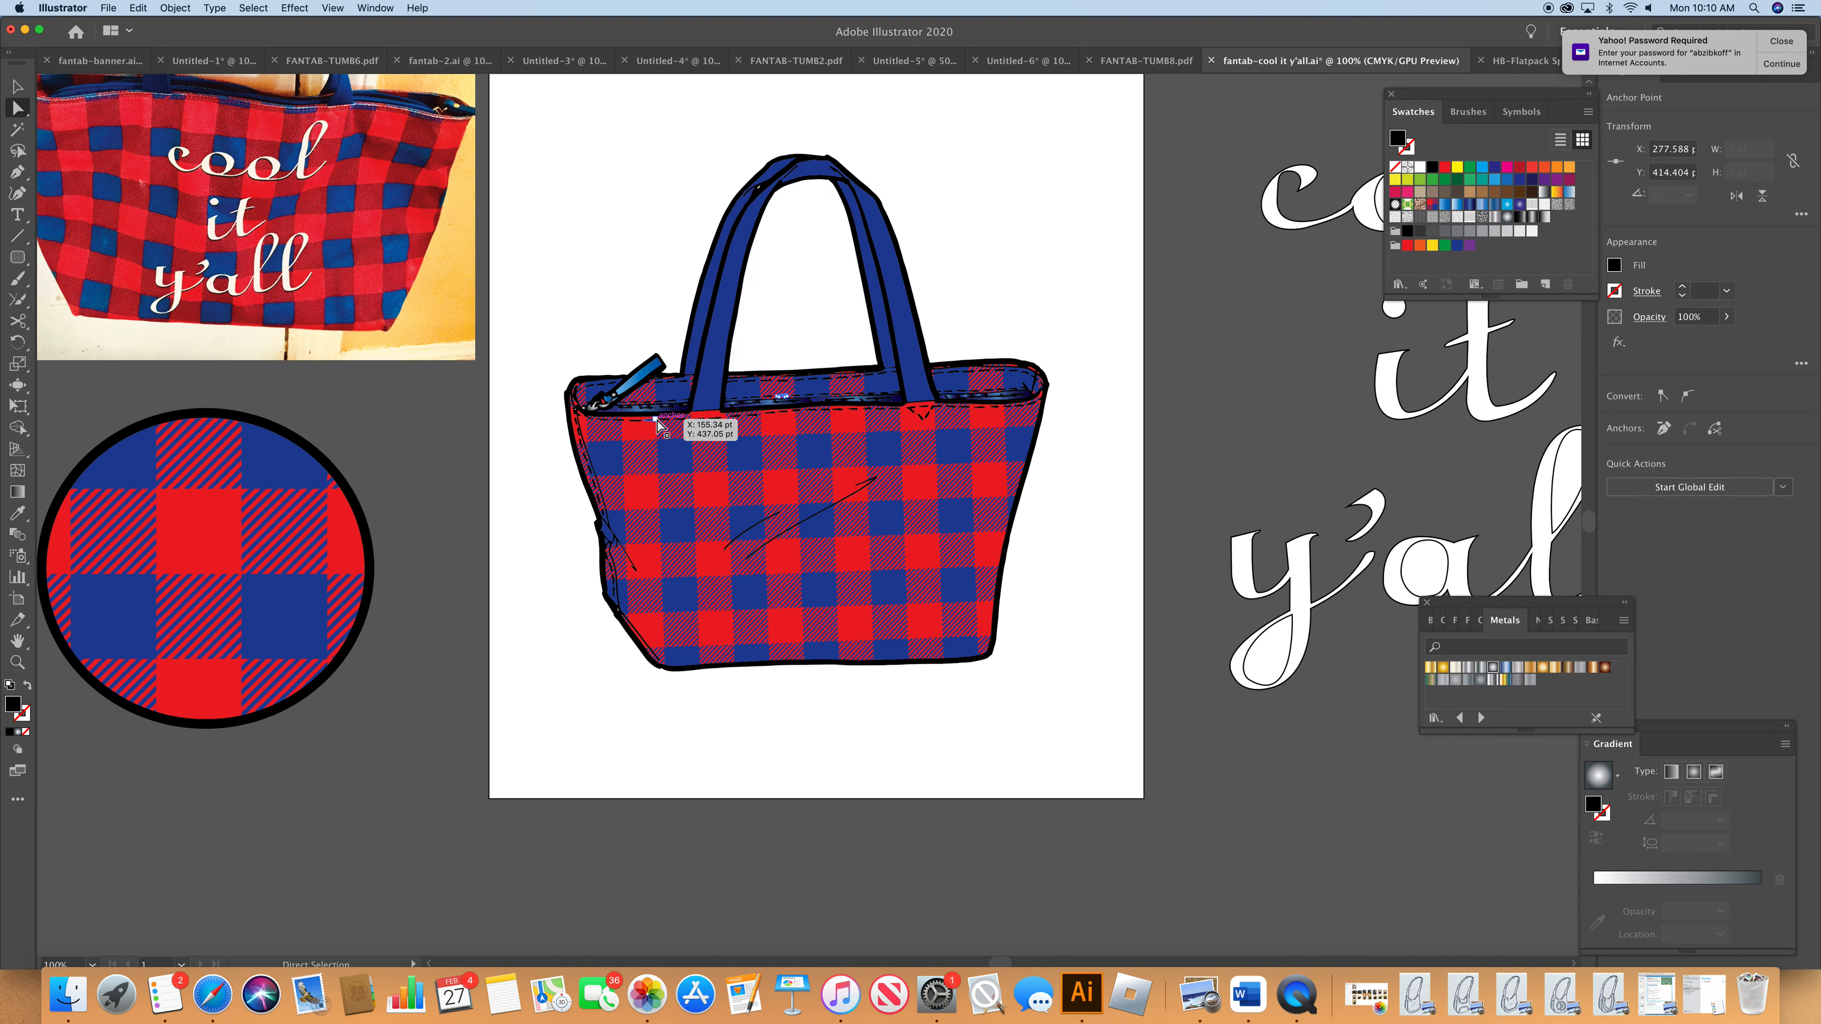
pyautogui.click(656, 398)
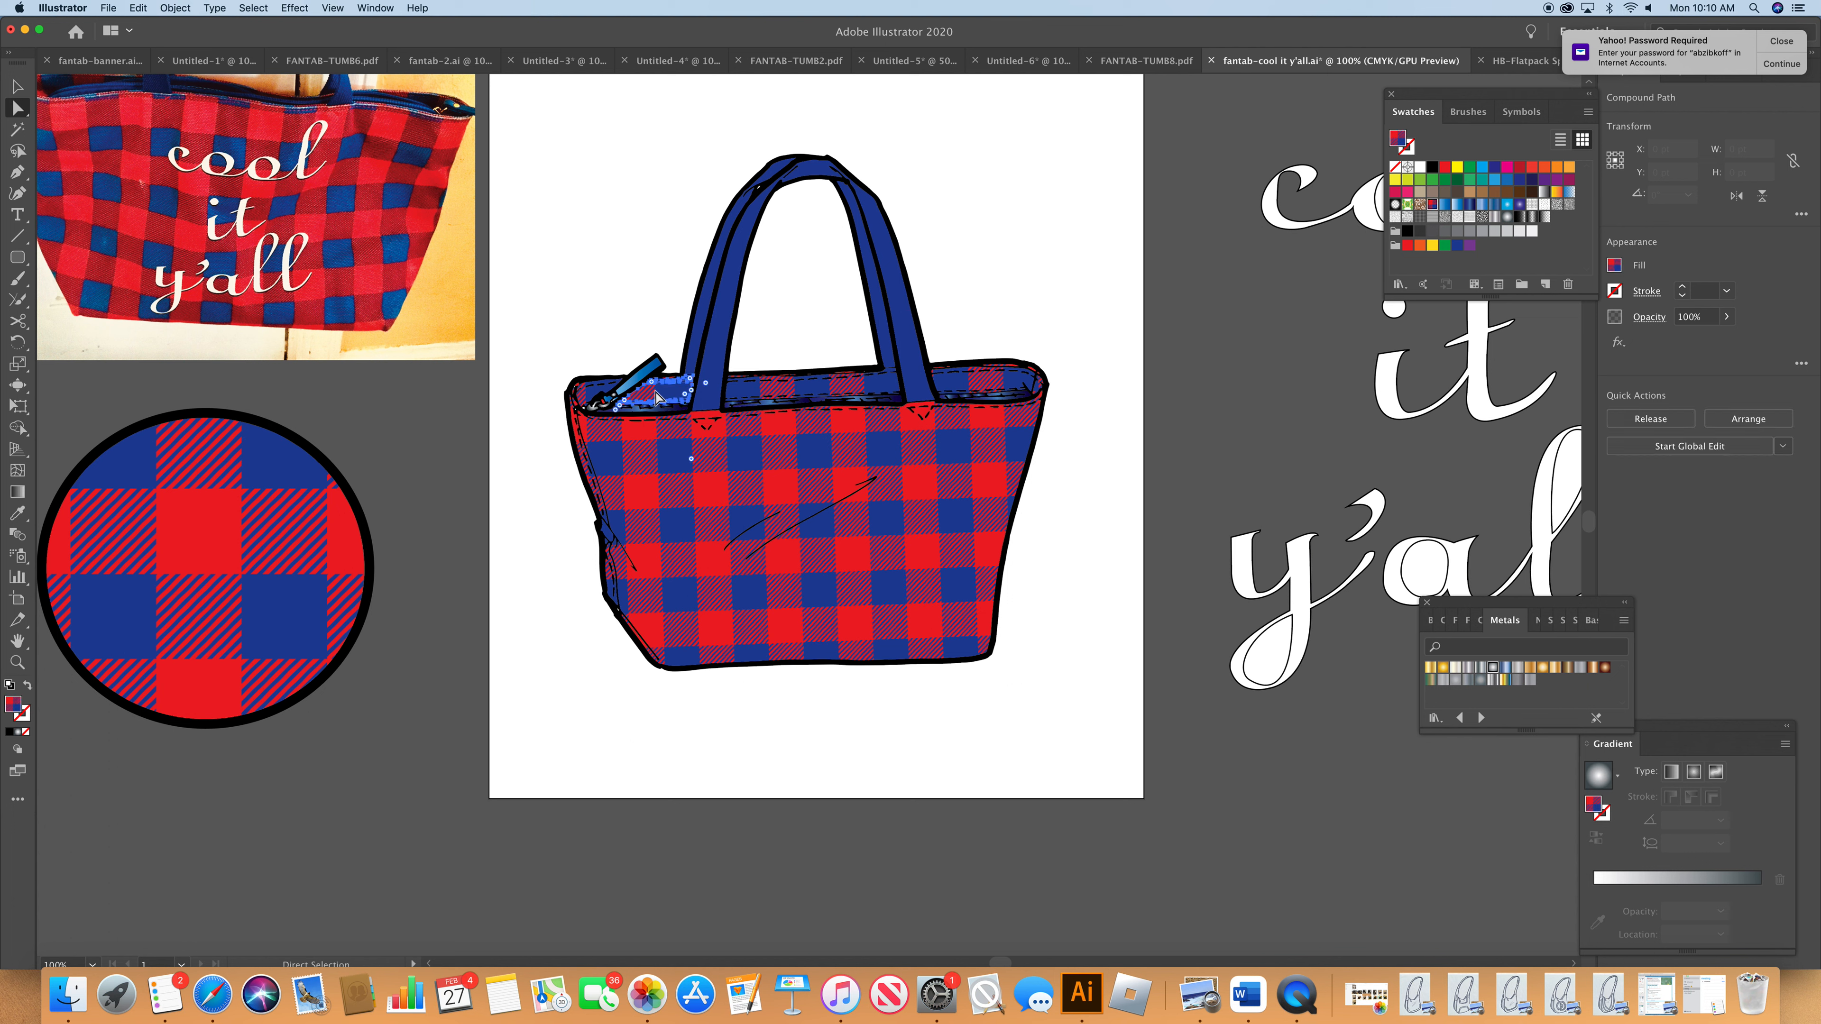
pyautogui.click(587, 402)
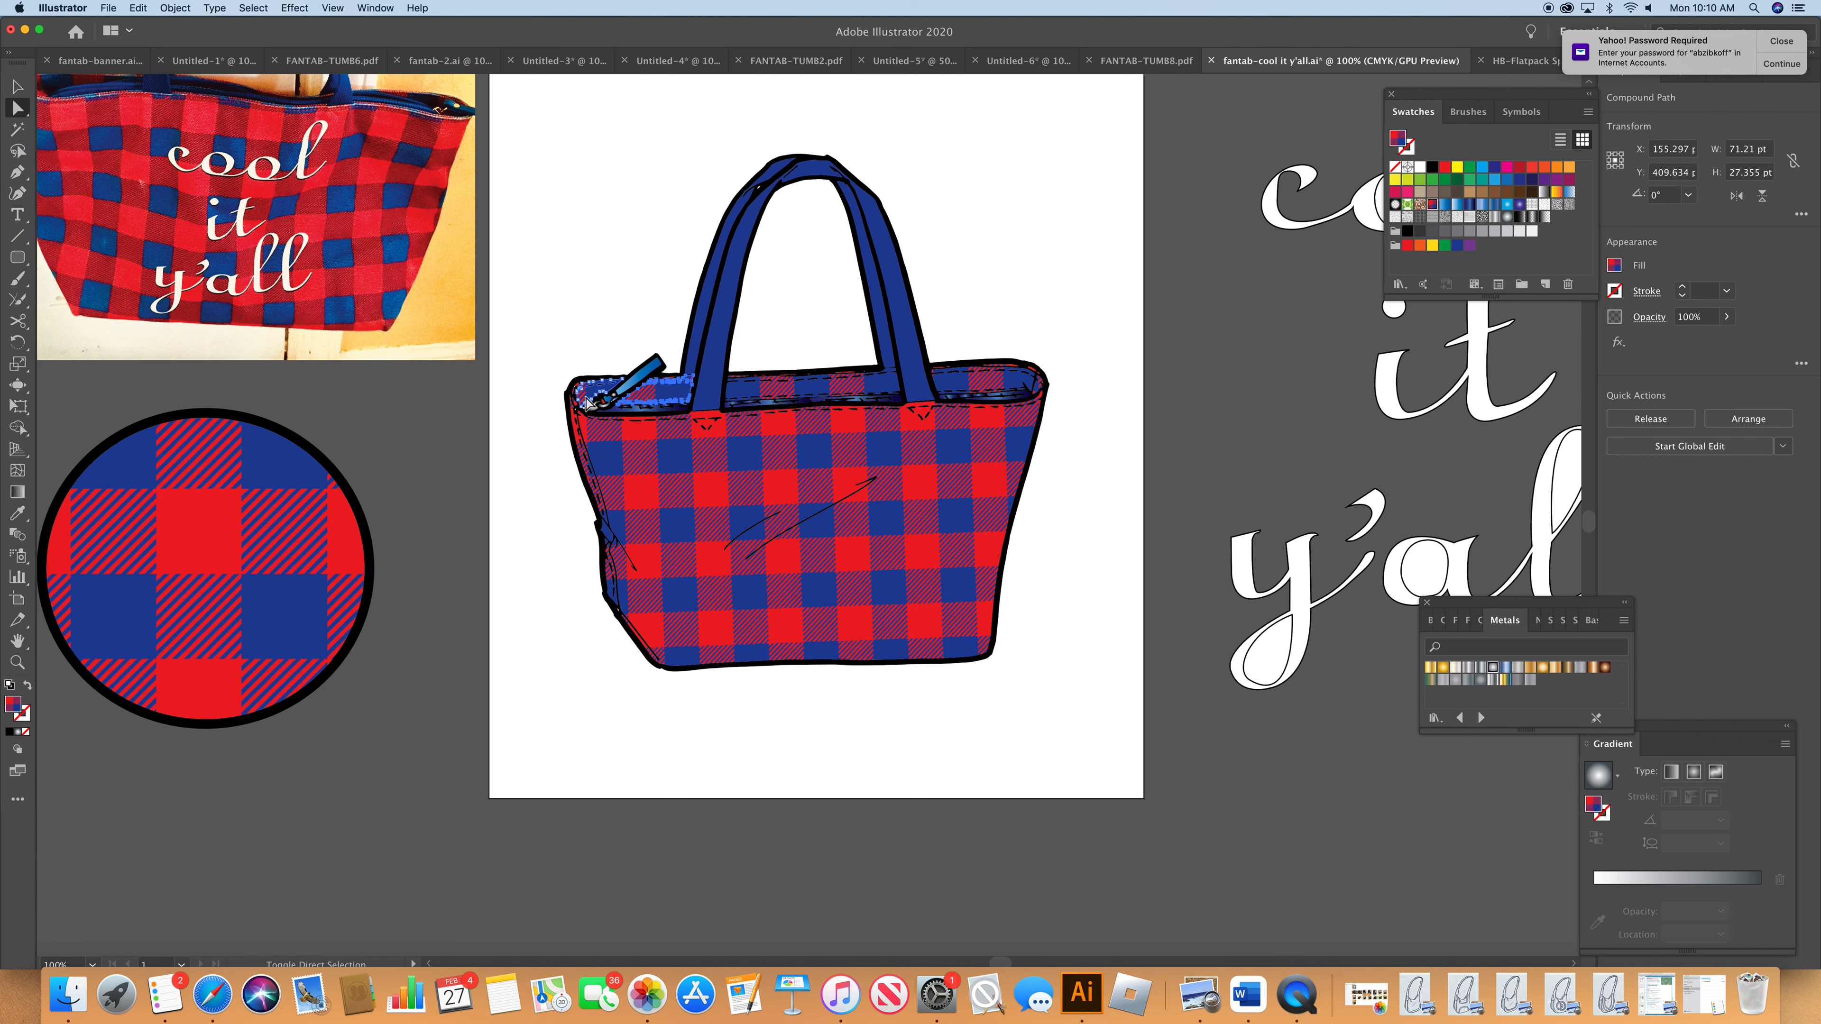
pyautogui.keyDown('shift'); pyautogui.click(834, 391); pyautogui.keyUp('shift')
pyautogui.keyDown('shift'); pyautogui.click(1021, 387); pyautogui.keyUp('shift')
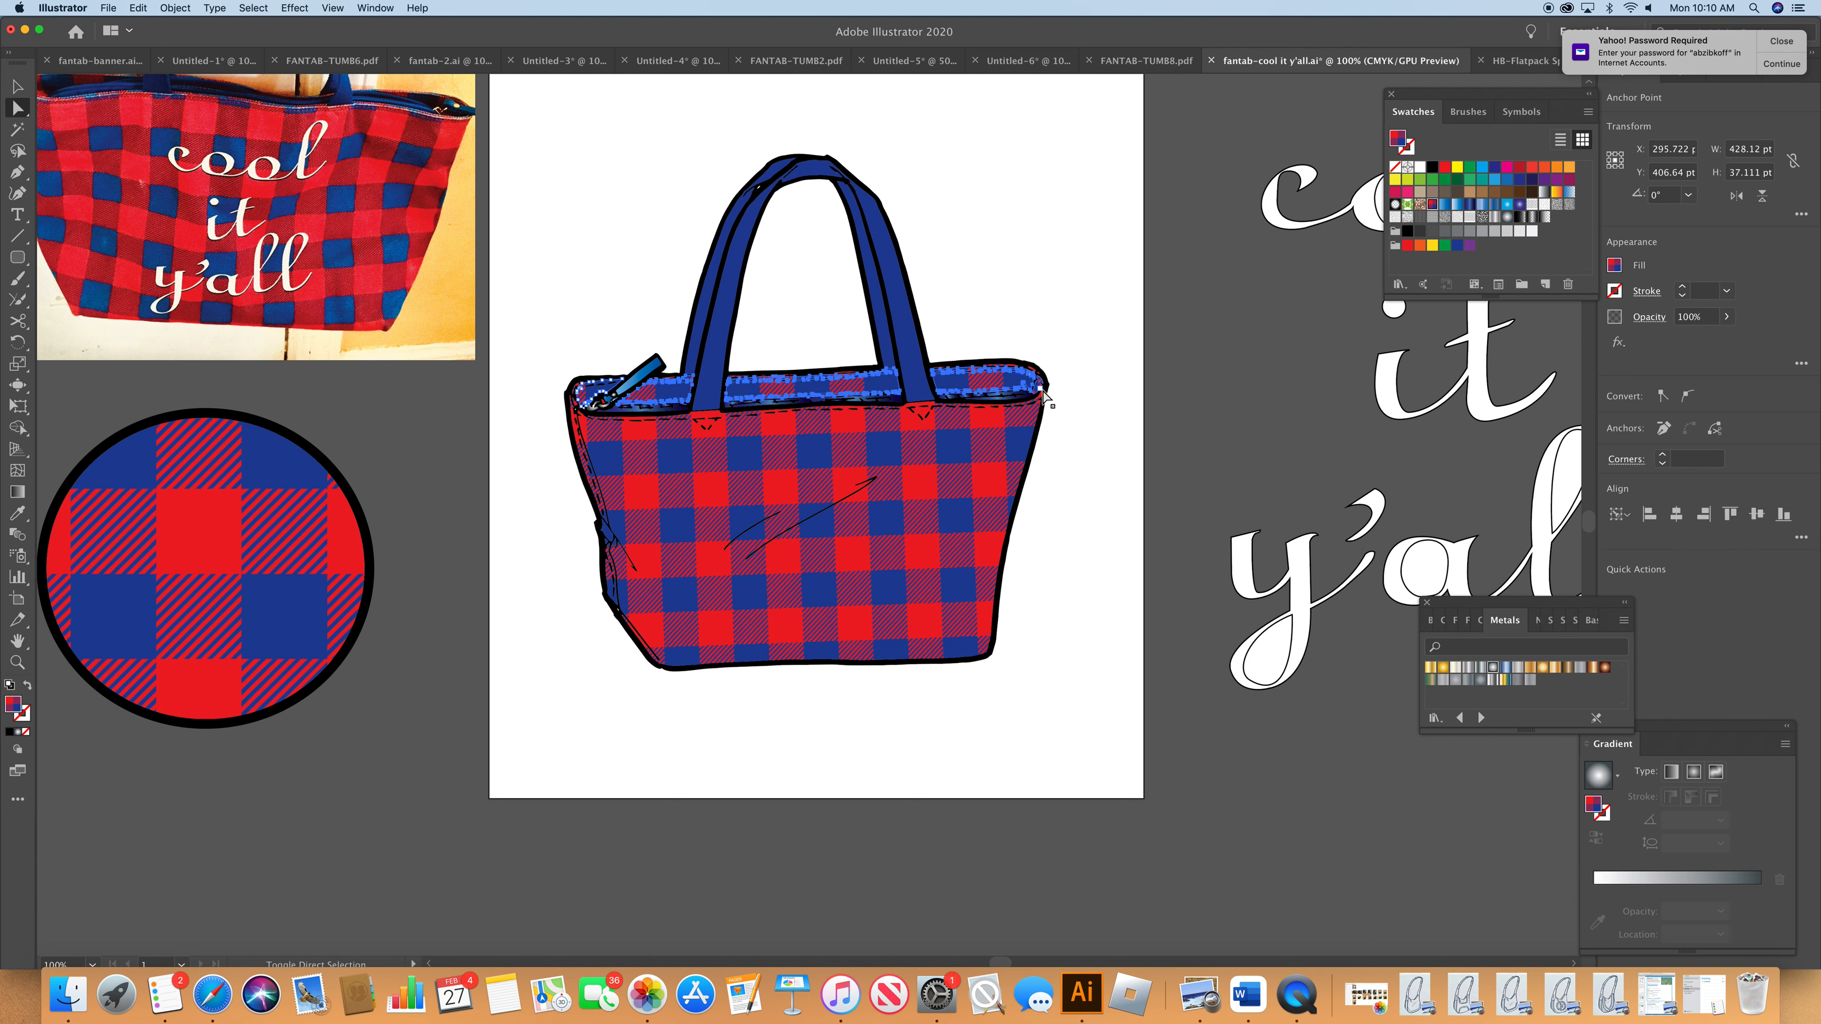
# - Copy the plaid sections of the bag's inner upper rim and paste duplicates of them
pyautogui.press('super+equal')
pyautogui.press('super+equal')
pyautogui.press('super+equal')
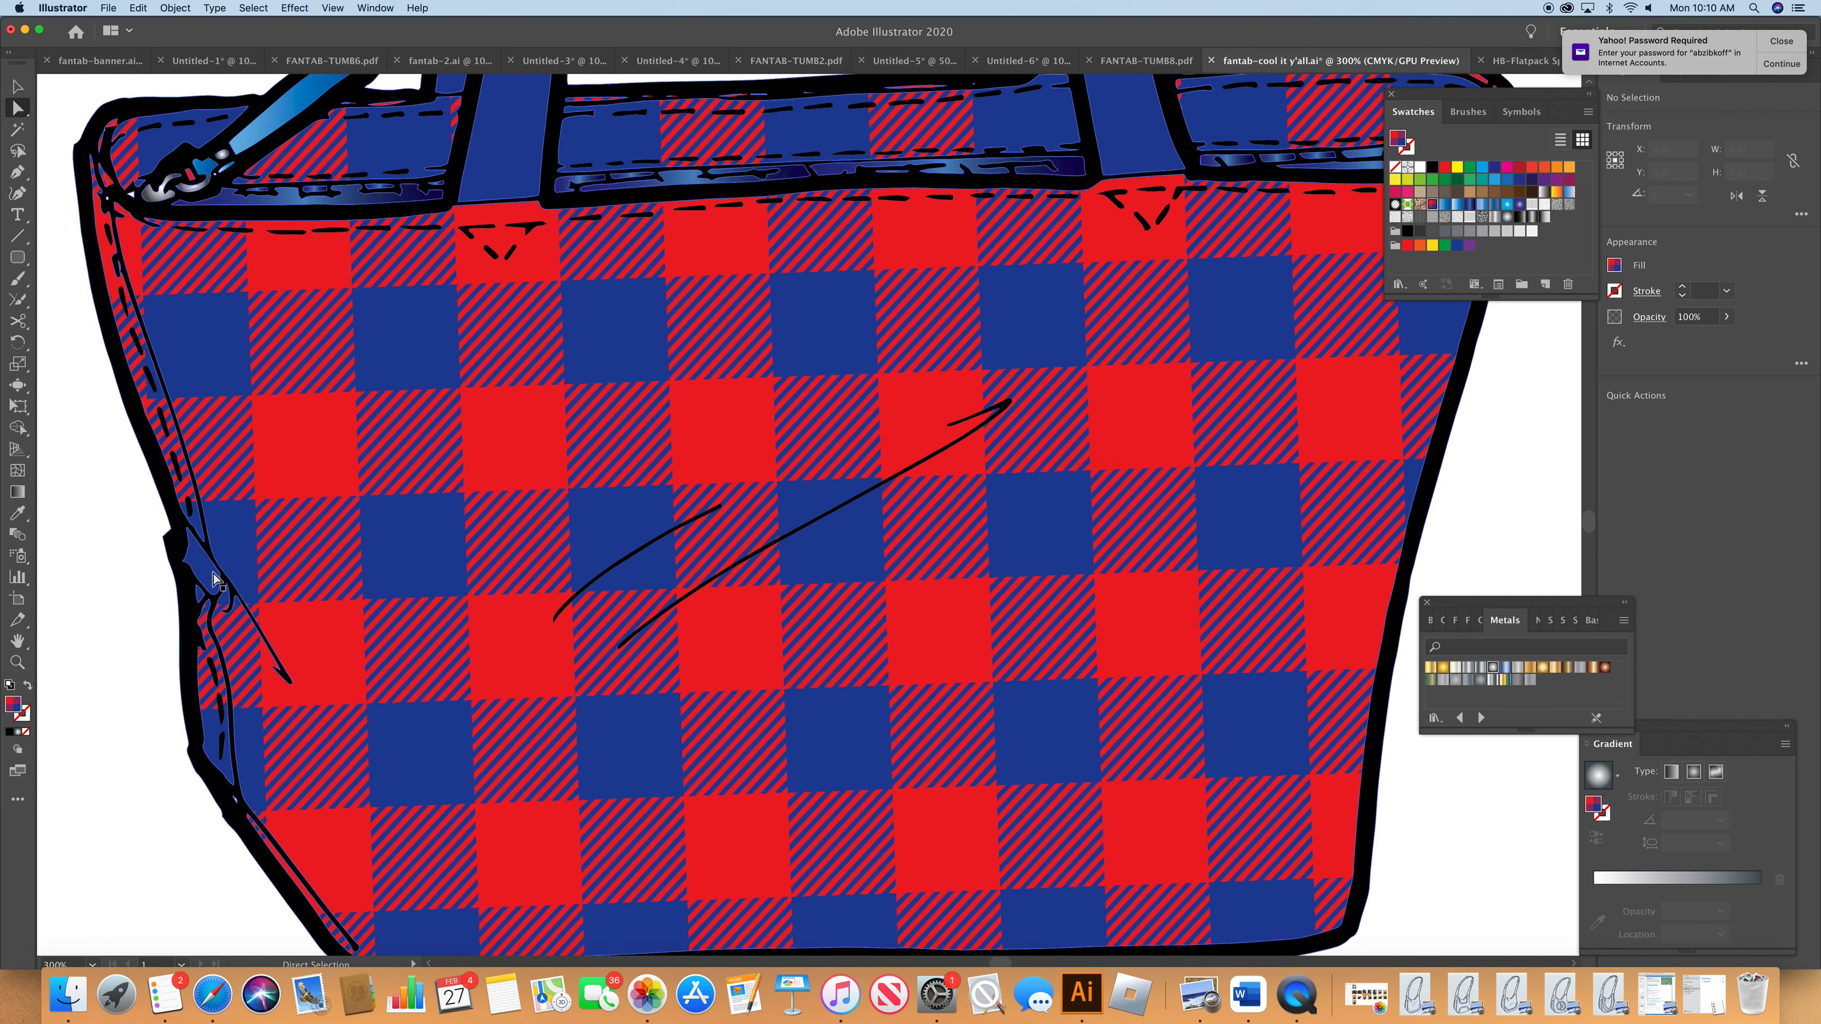
pyautogui.click(151, 154)
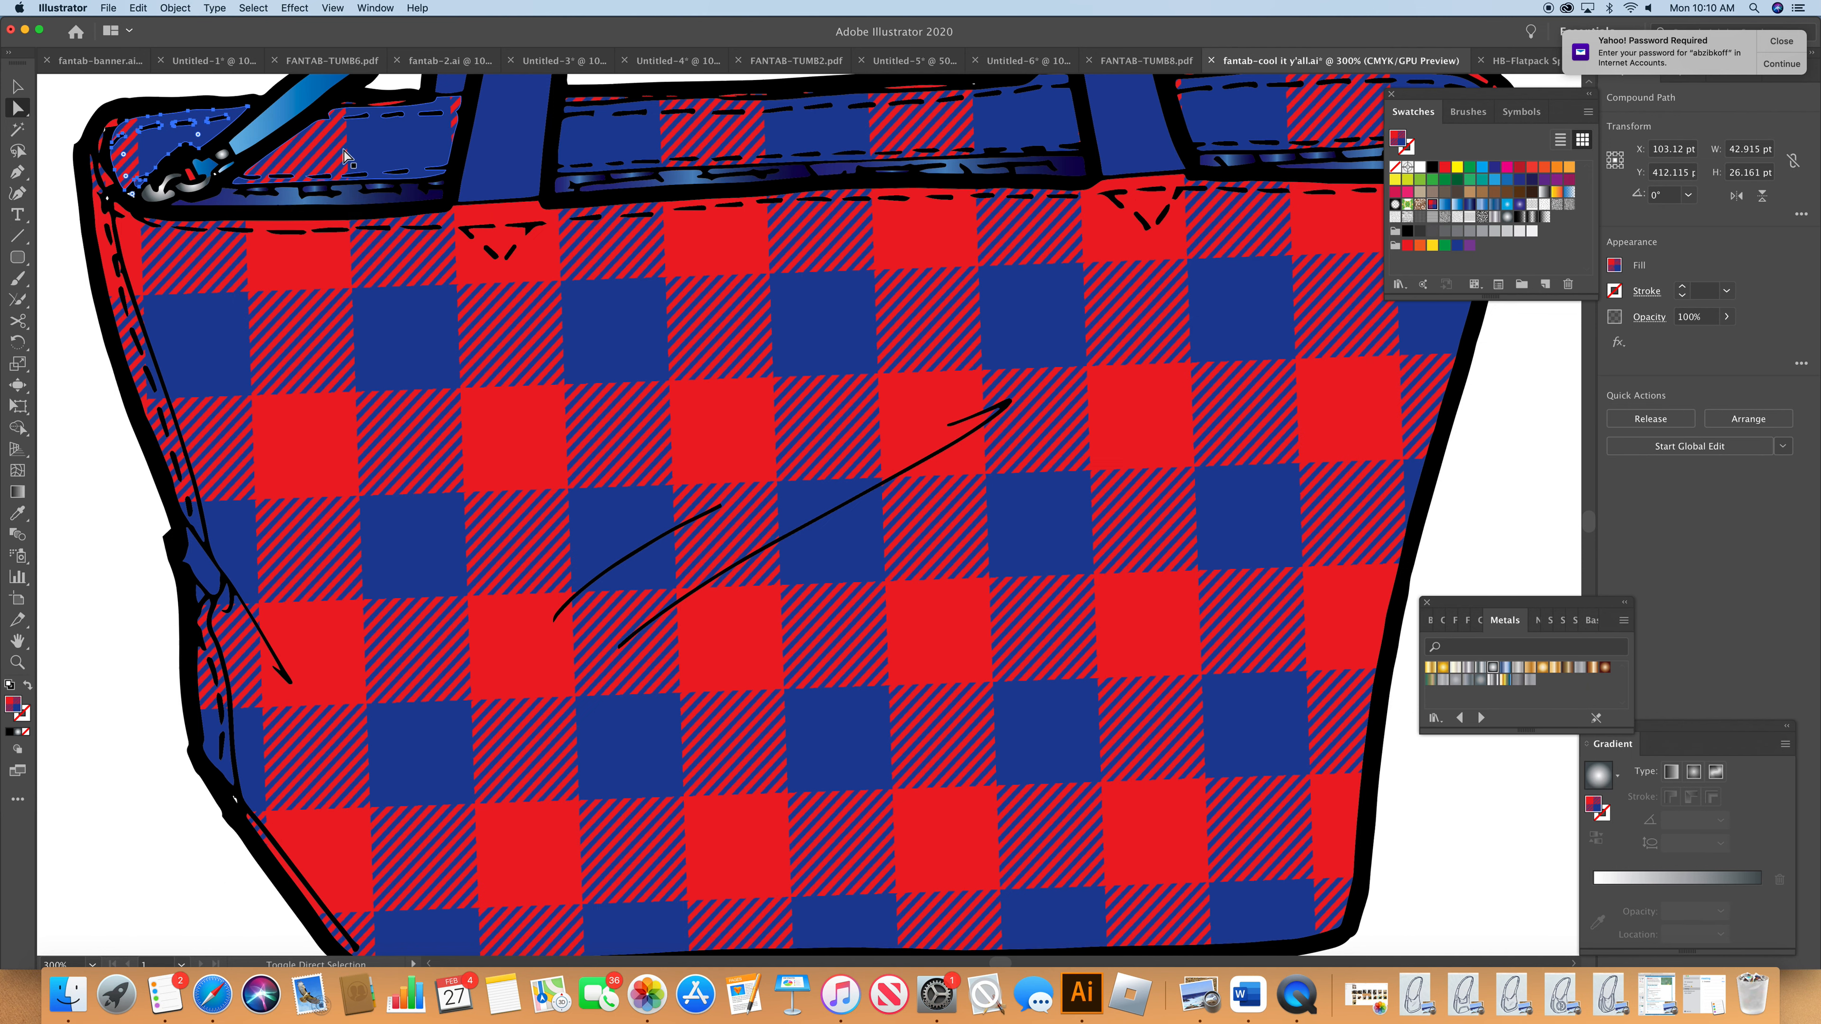
pyautogui.keyDown('shift'); pyautogui.click(710, 154); pyautogui.keyUp('shift')
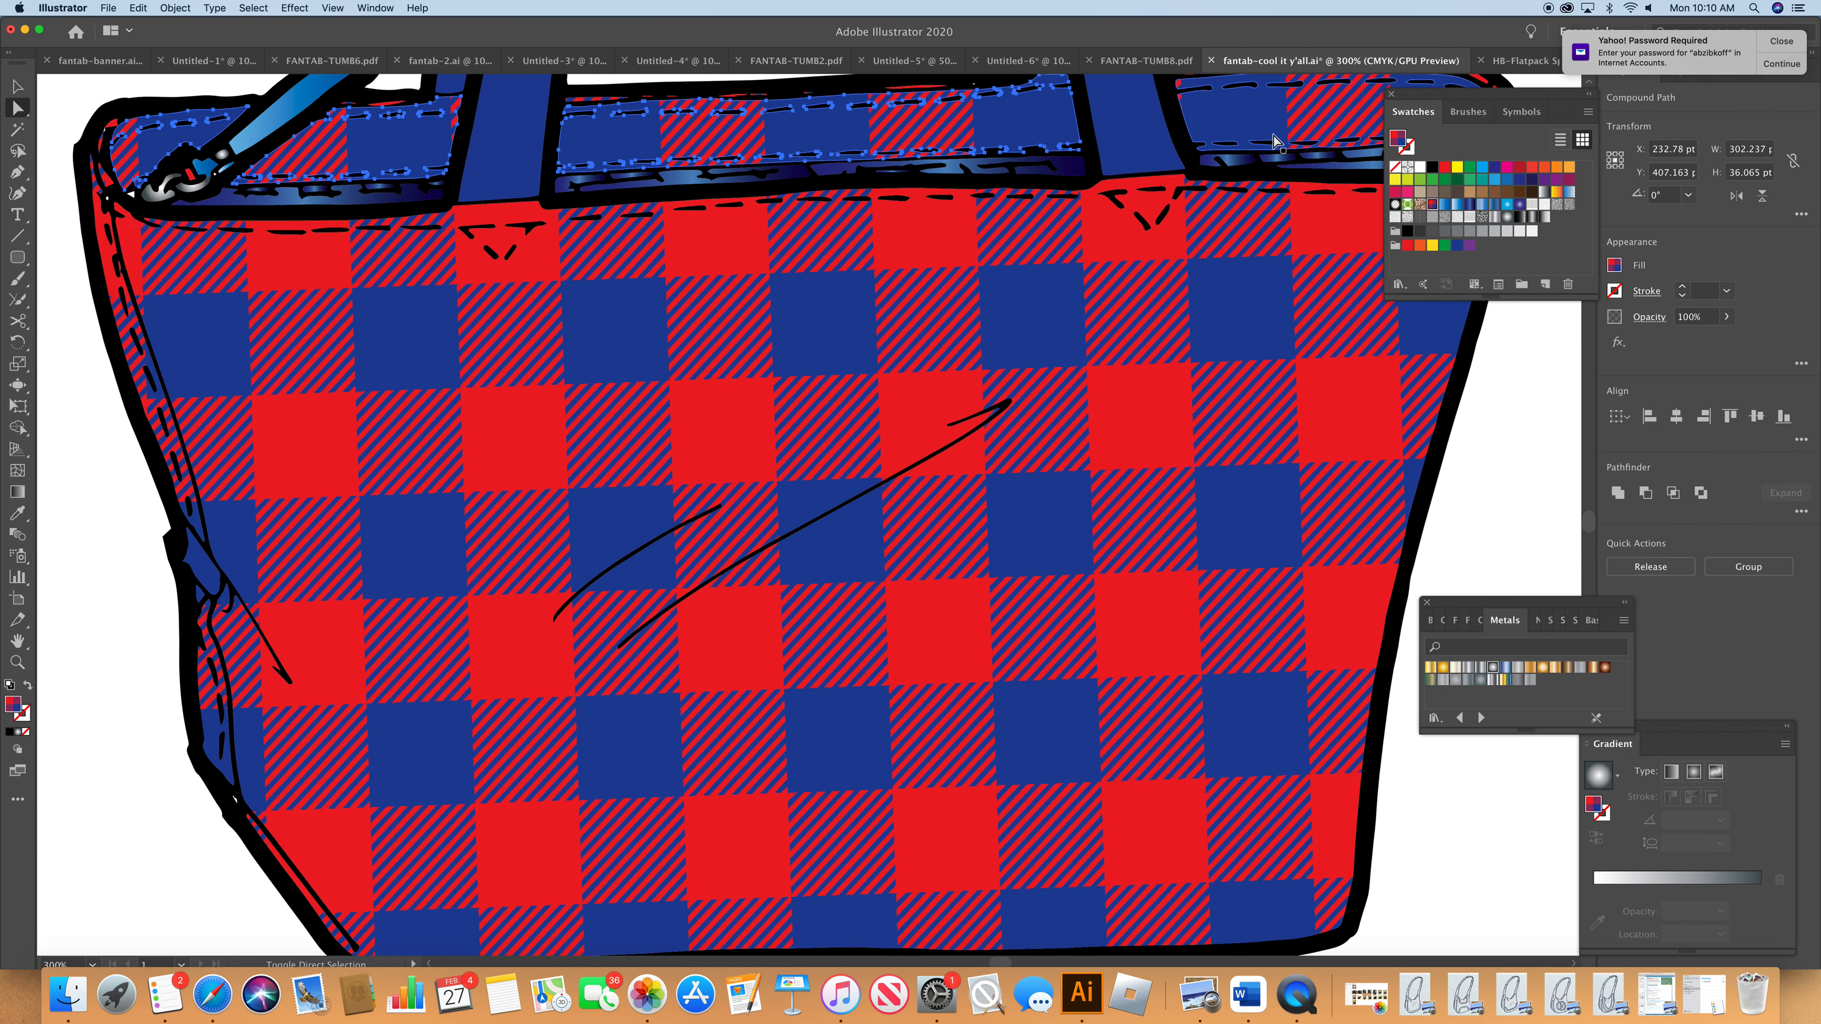
pyautogui.keyDown('shift'); pyautogui.click(1211, 147); pyautogui.keyUp('shift')
pyautogui.scroll(5, 808, 515)
pyautogui.hscroll(5, 808, 515)
pyautogui.keyDown('shift'); pyautogui.click(1316, 311); pyautogui.keyUp('shift')
pyautogui.press('super+c')
pyautogui.press('super+v')
# - Fill the pasted rim sections with the Fade To Center Black gradient and place them over the plaid rim as shading
pyautogui.click(1520, 217)
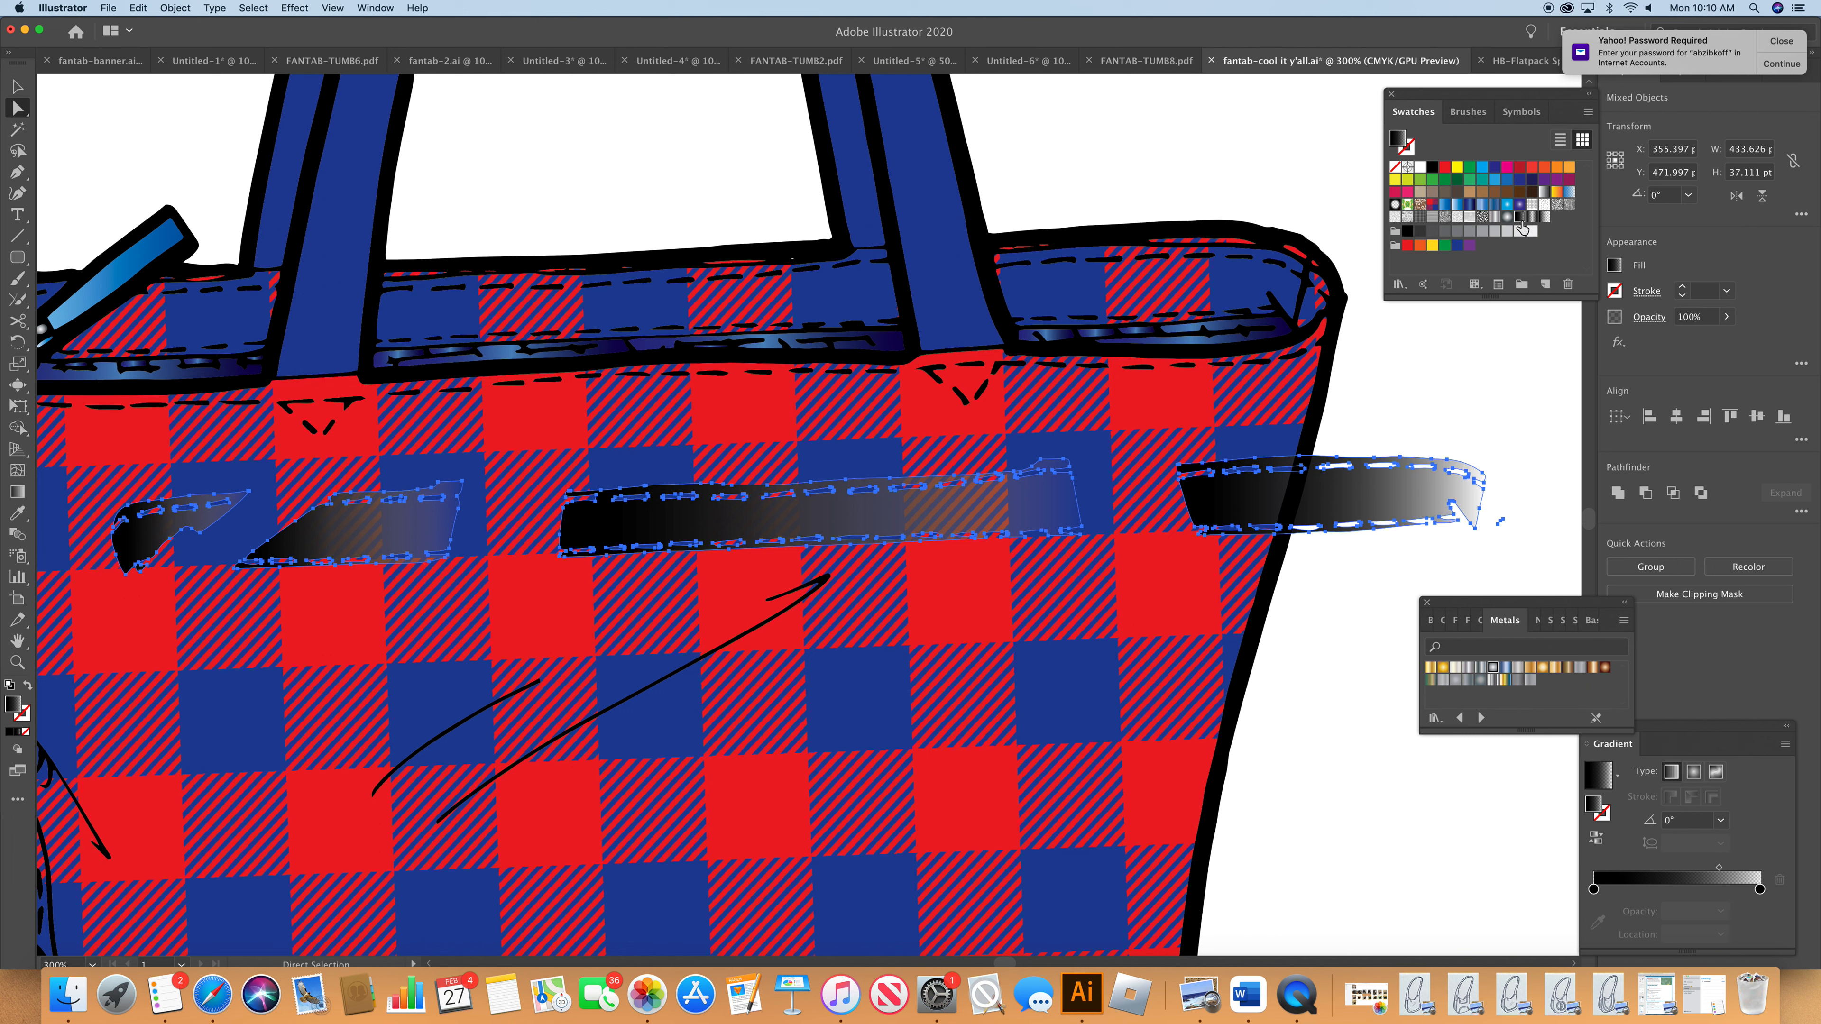
pyautogui.click(1532, 217)
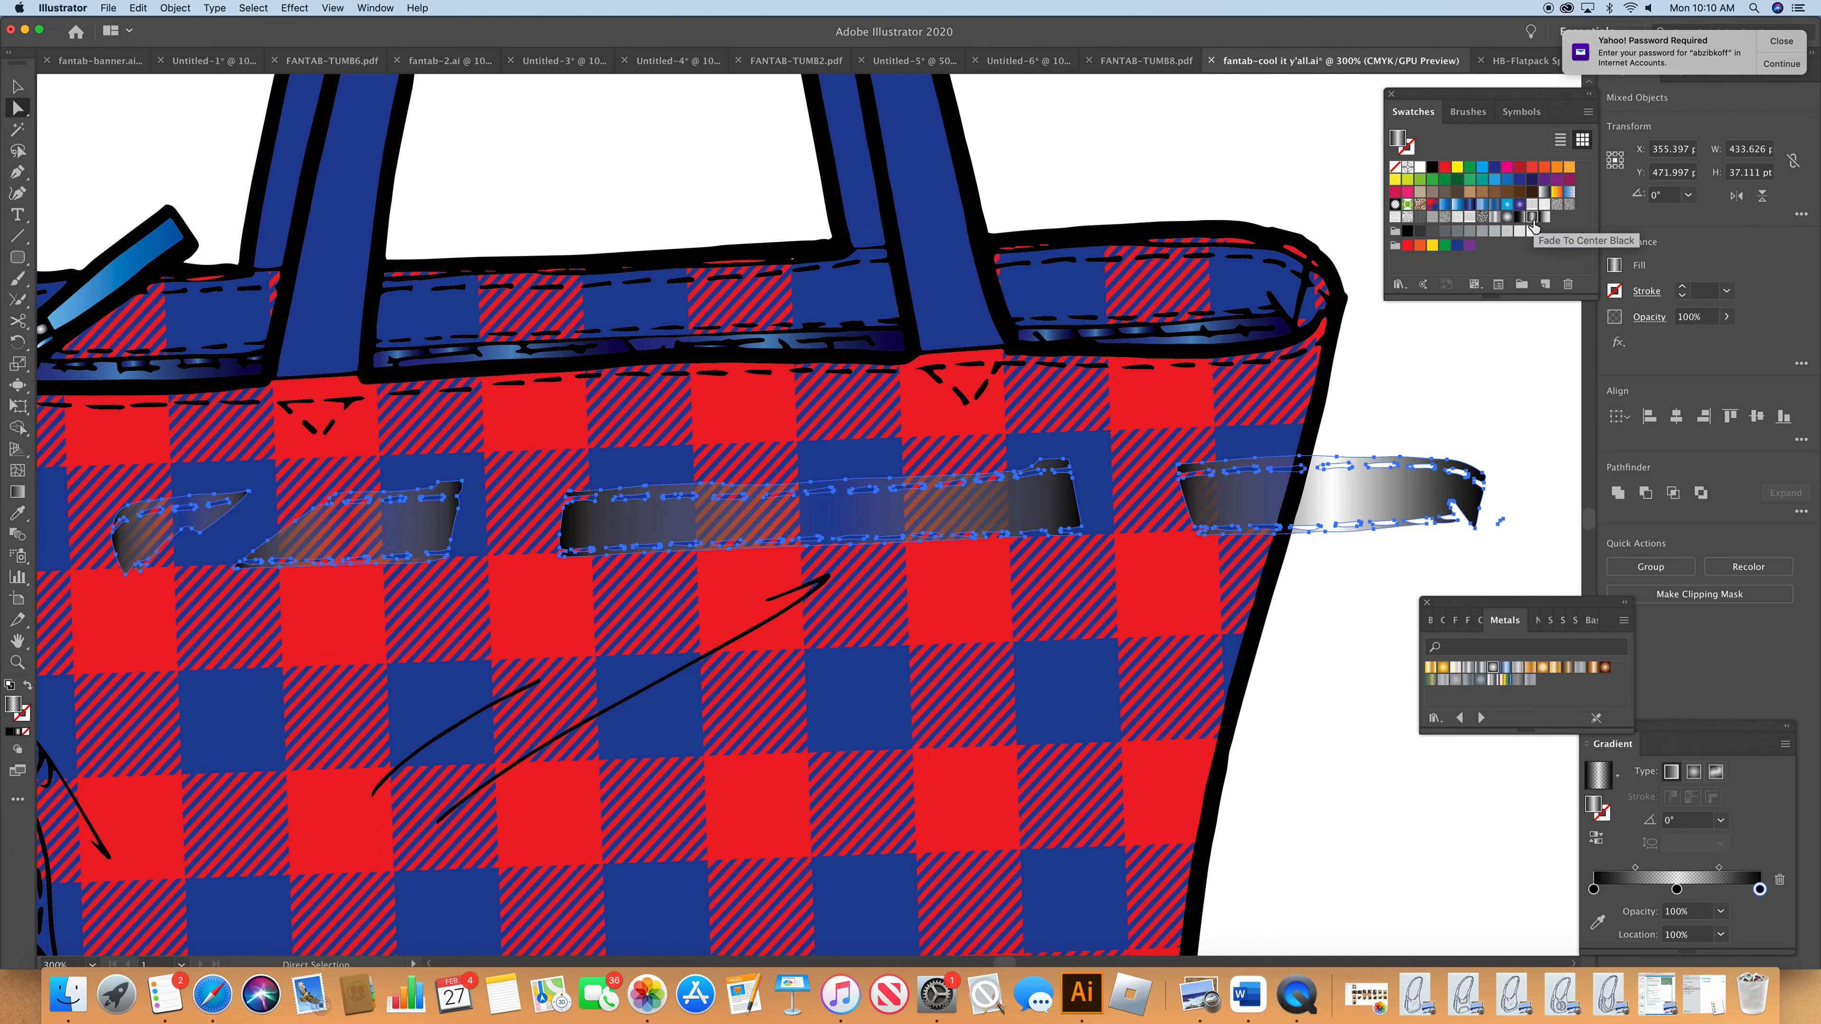
pyautogui.moveTo(1029, 502); pyautogui.dragTo(861, 310)
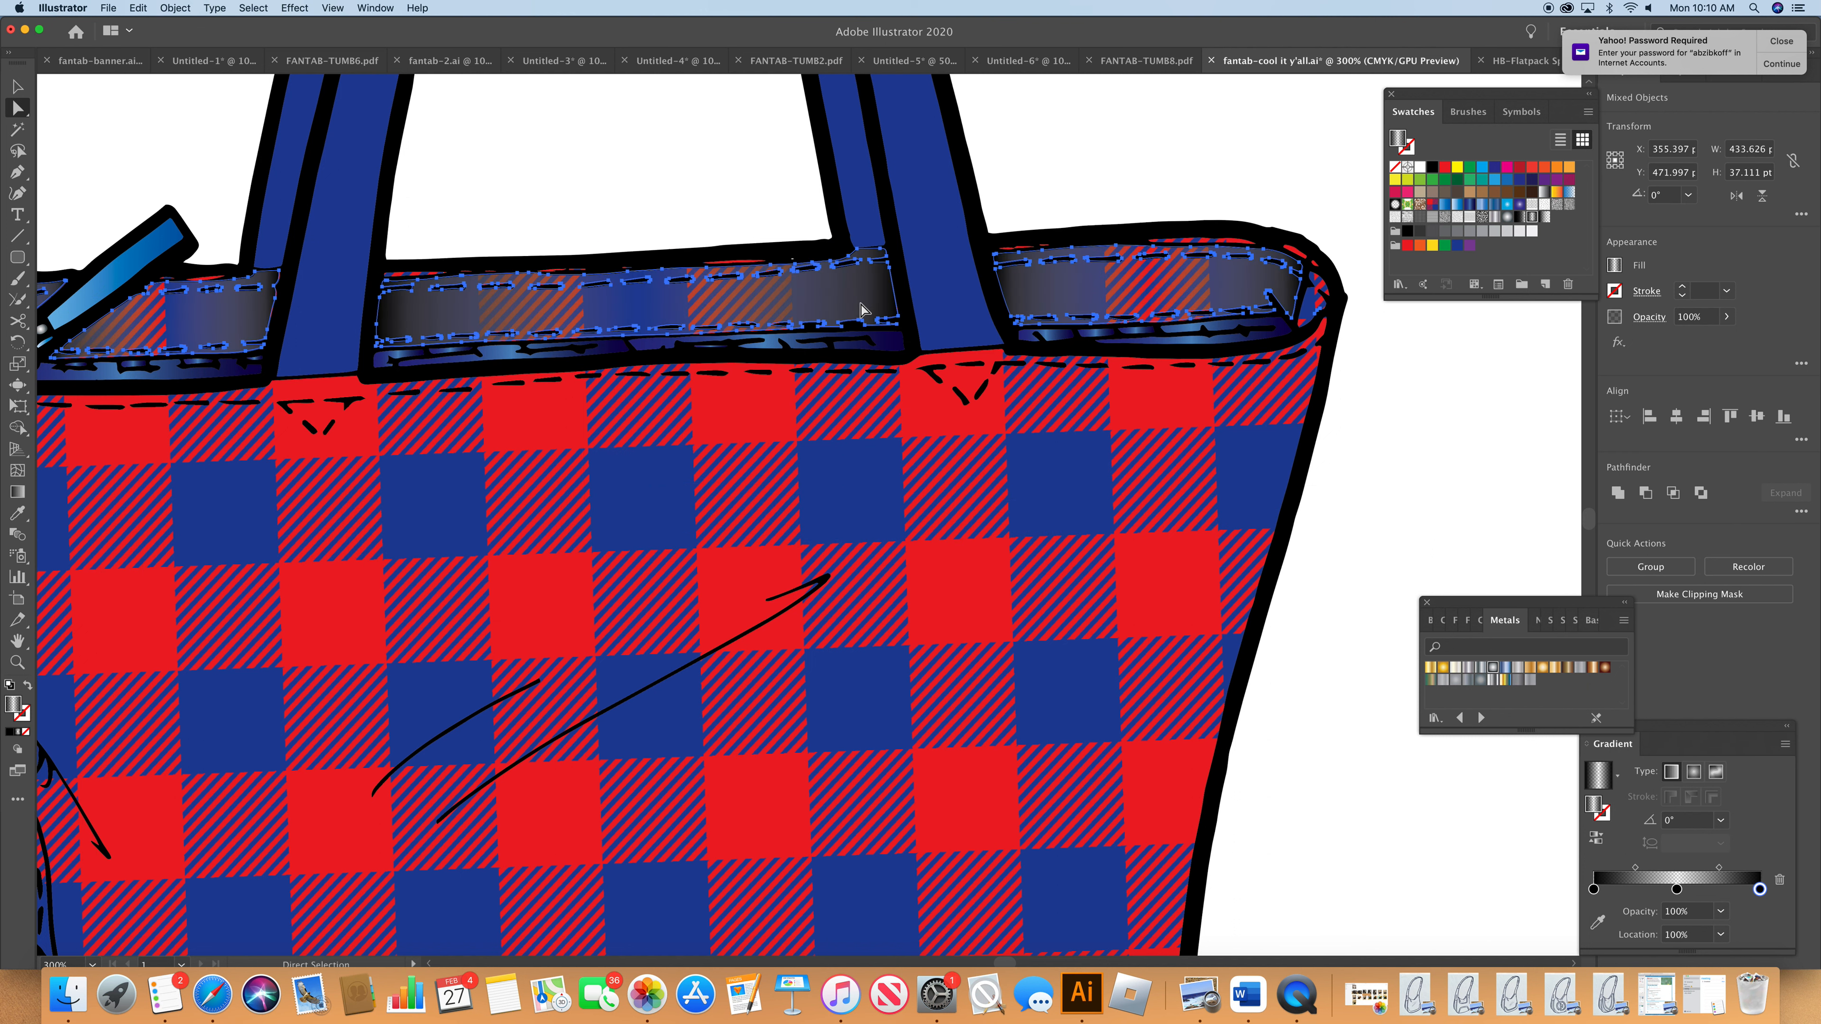
pyautogui.click(1458, 442)
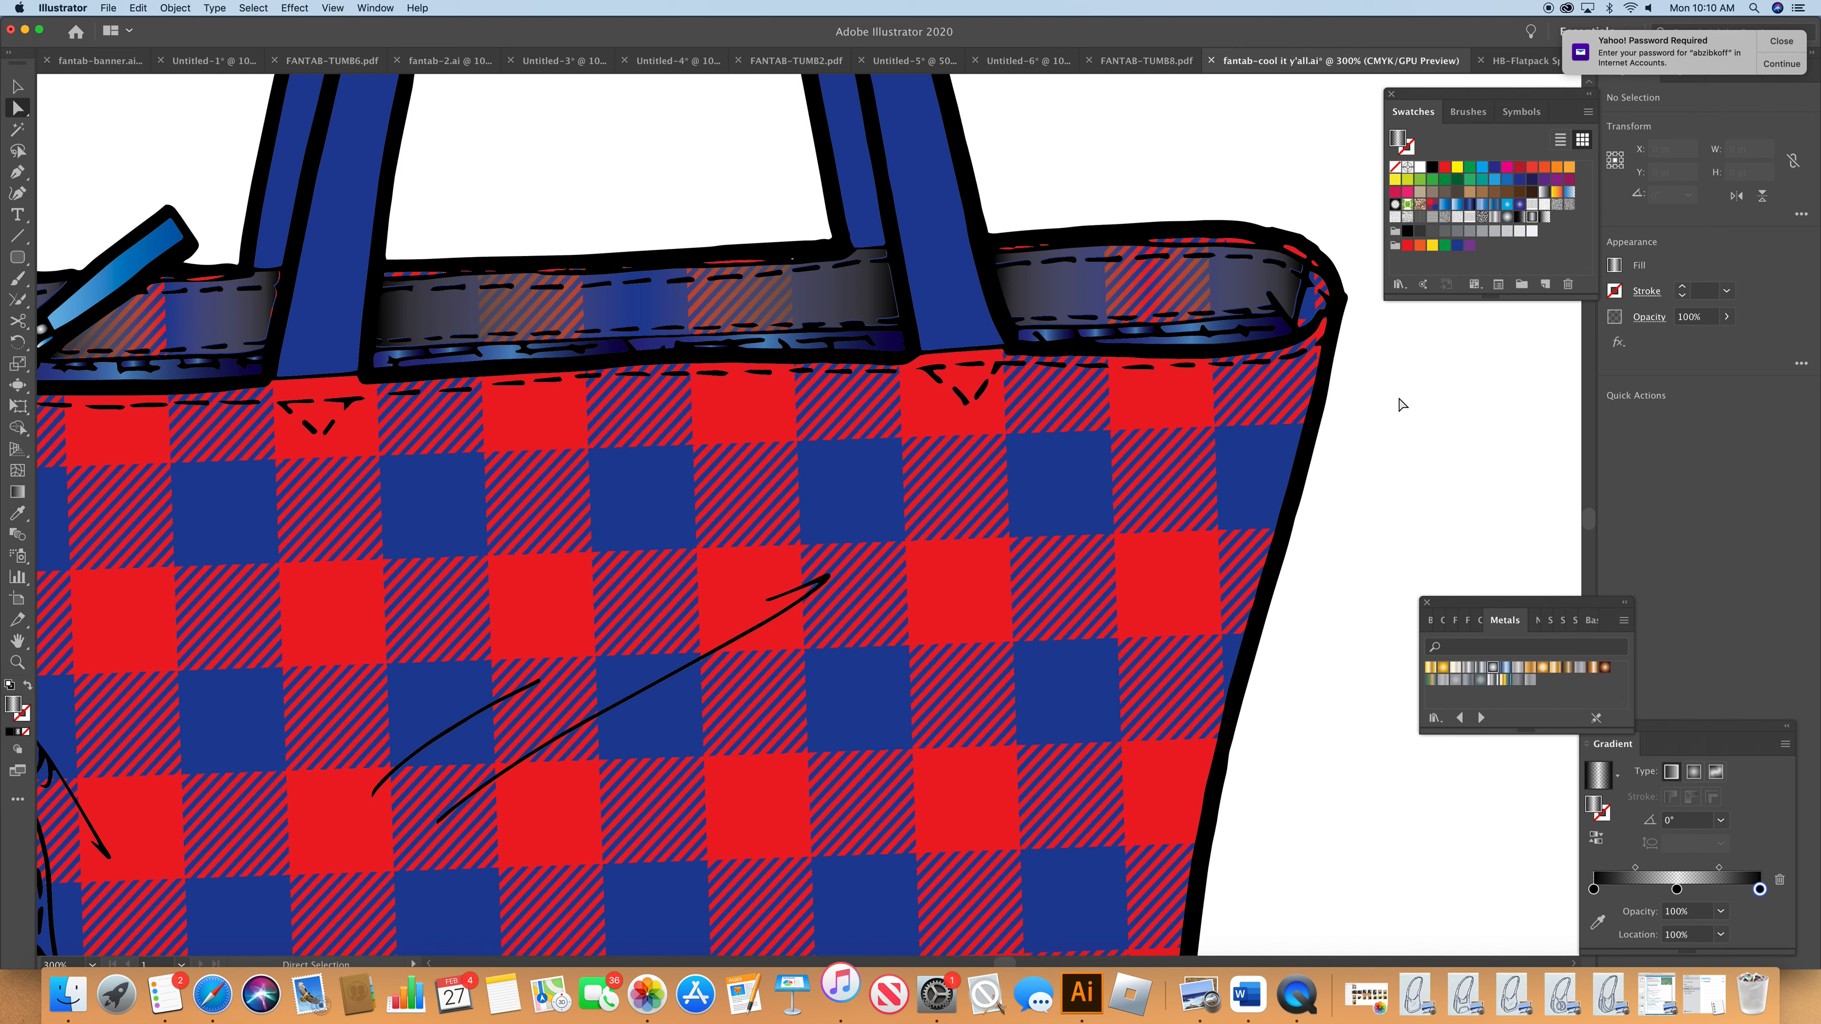
# - Duplicate the small plaid piece at the rim's far corner, fill the copy with the black fade gradient and place it over the original
pyautogui.press('super+x')
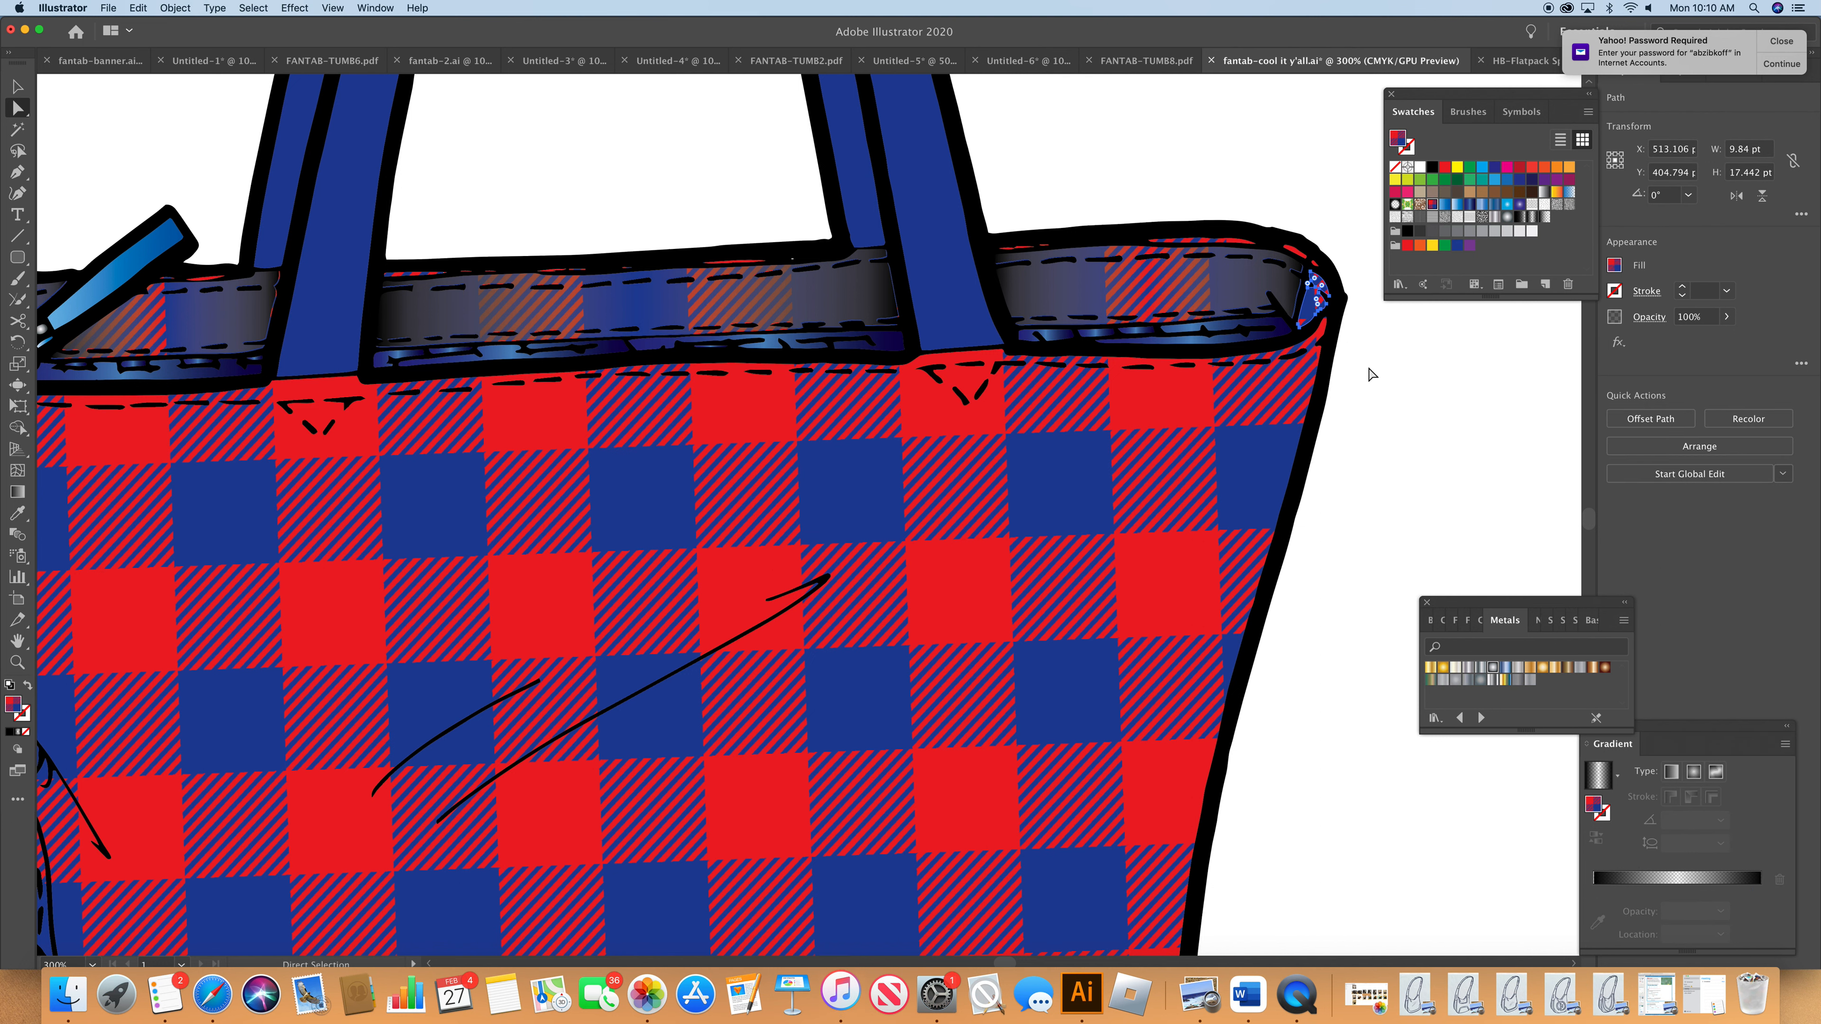
pyautogui.press('super+v')
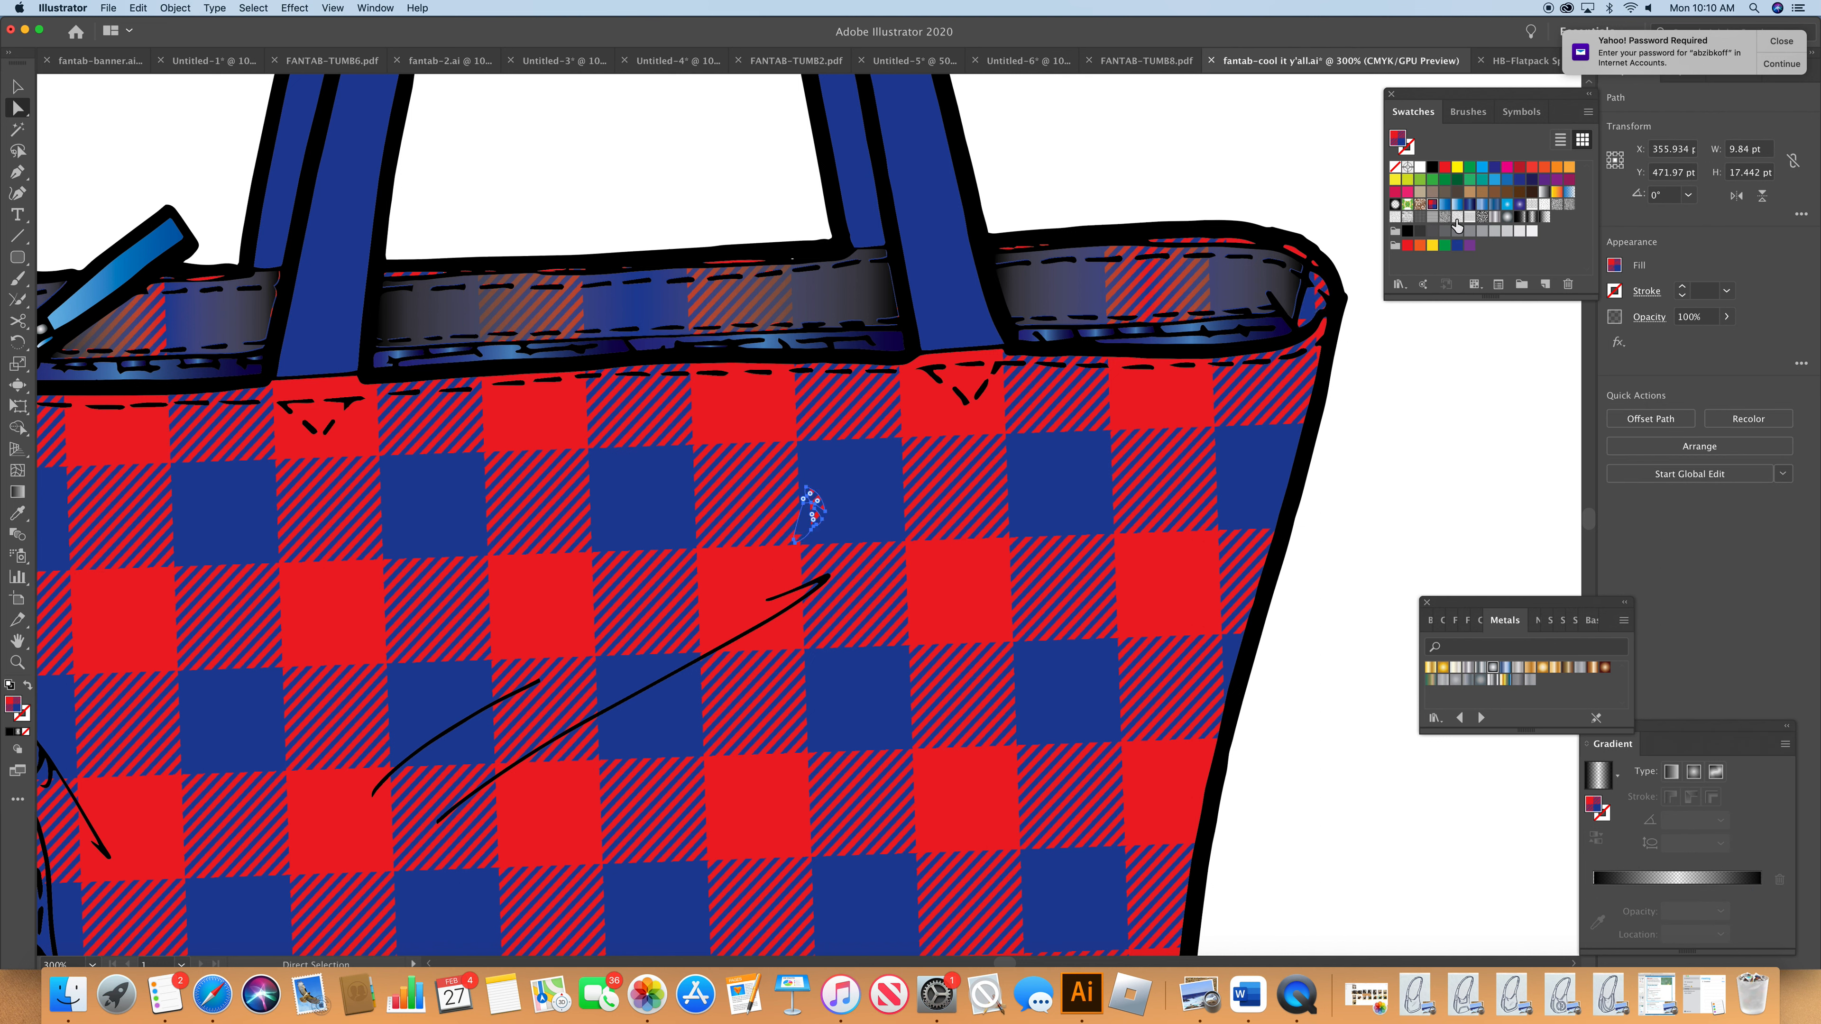
pyautogui.click(1518, 217)
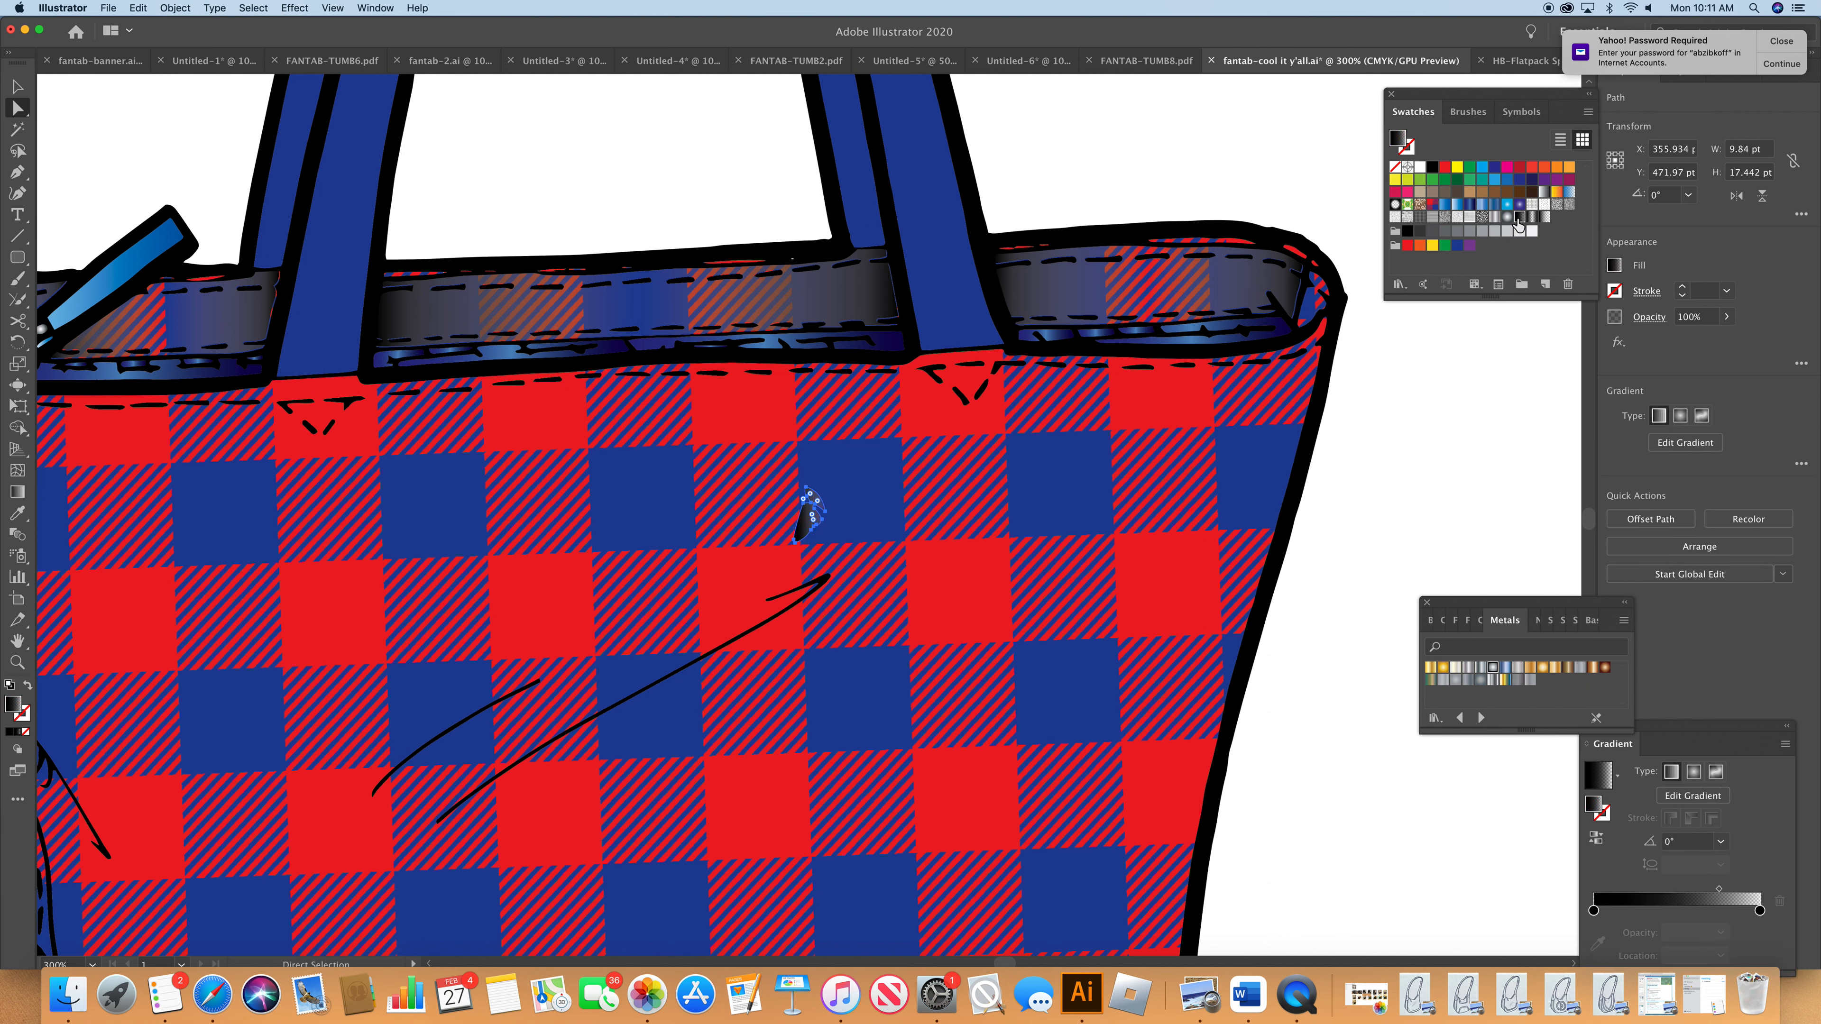
pyautogui.click(811, 516)
pyautogui.moveTo(810, 516); pyautogui.dragTo(1313, 311)
pyautogui.click(1418, 380)
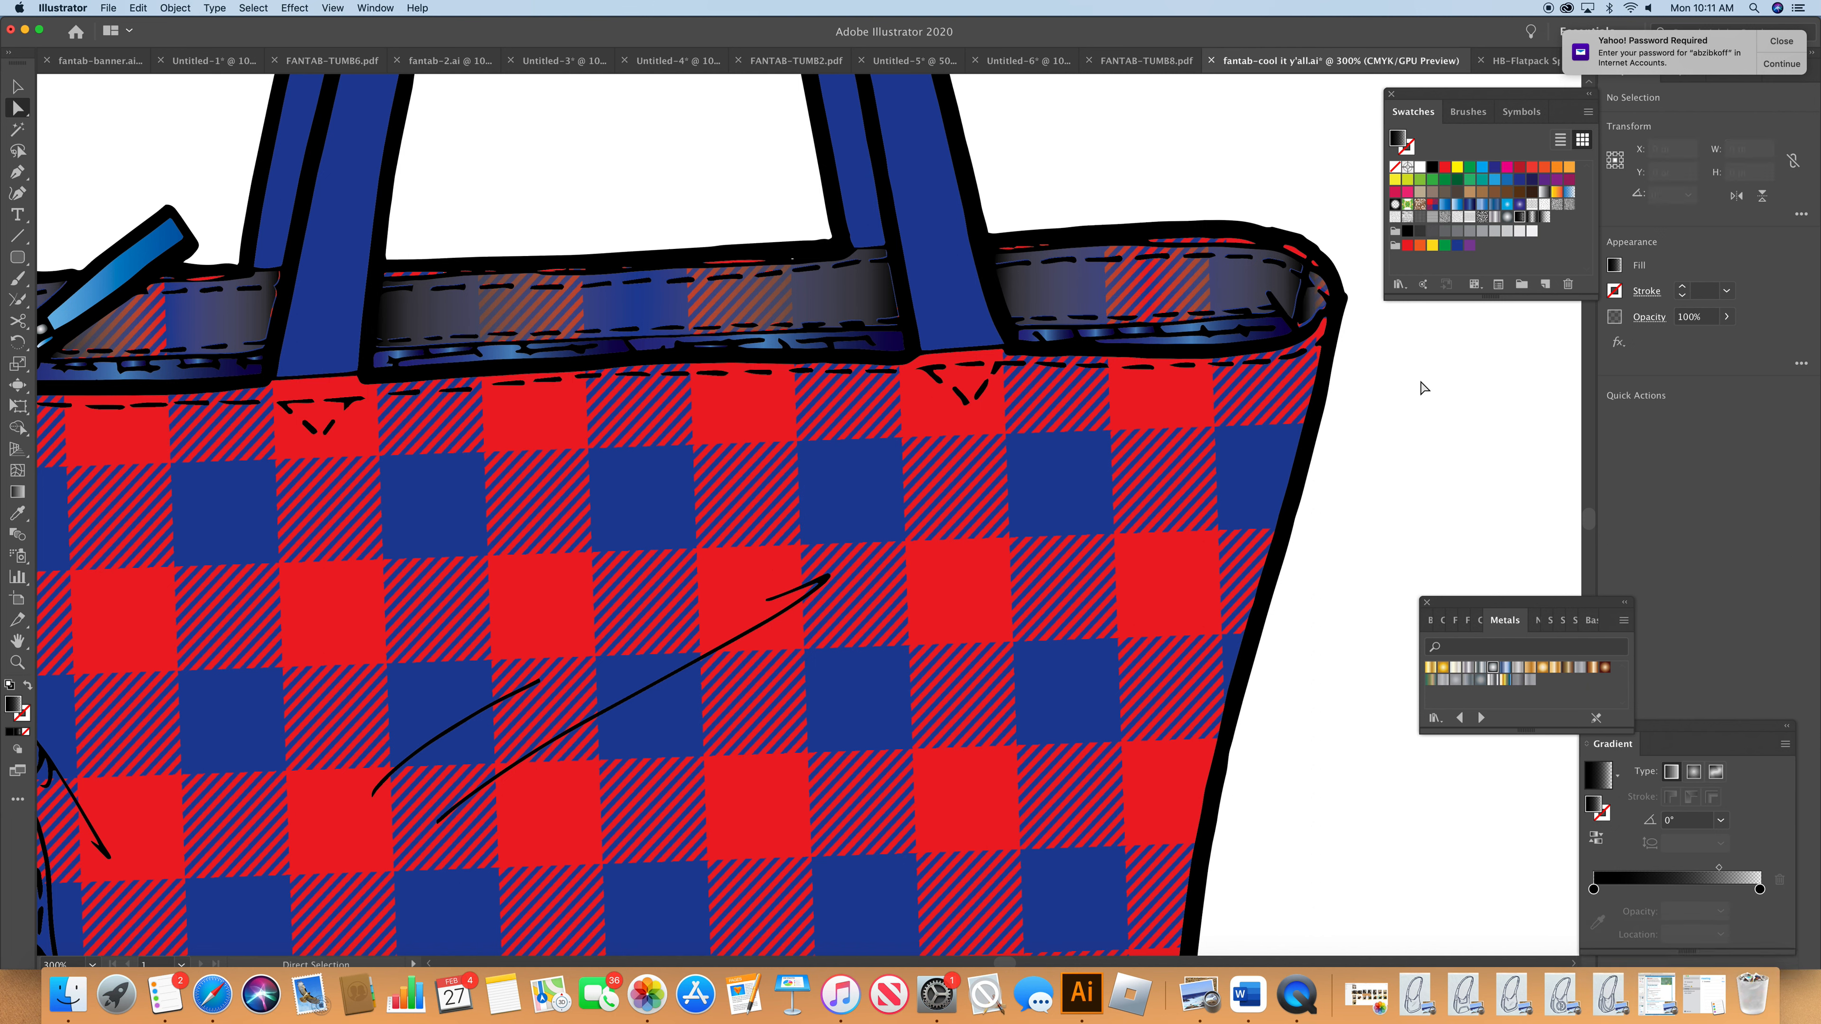
# - Copy the blue rear handle pieces of the bag and paste a duplicate of them
pyautogui.hscroll(-5, 808, 515)
pyautogui.click(739, 274)
pyautogui.click(1569, 180)
pyautogui.click(931, 179)
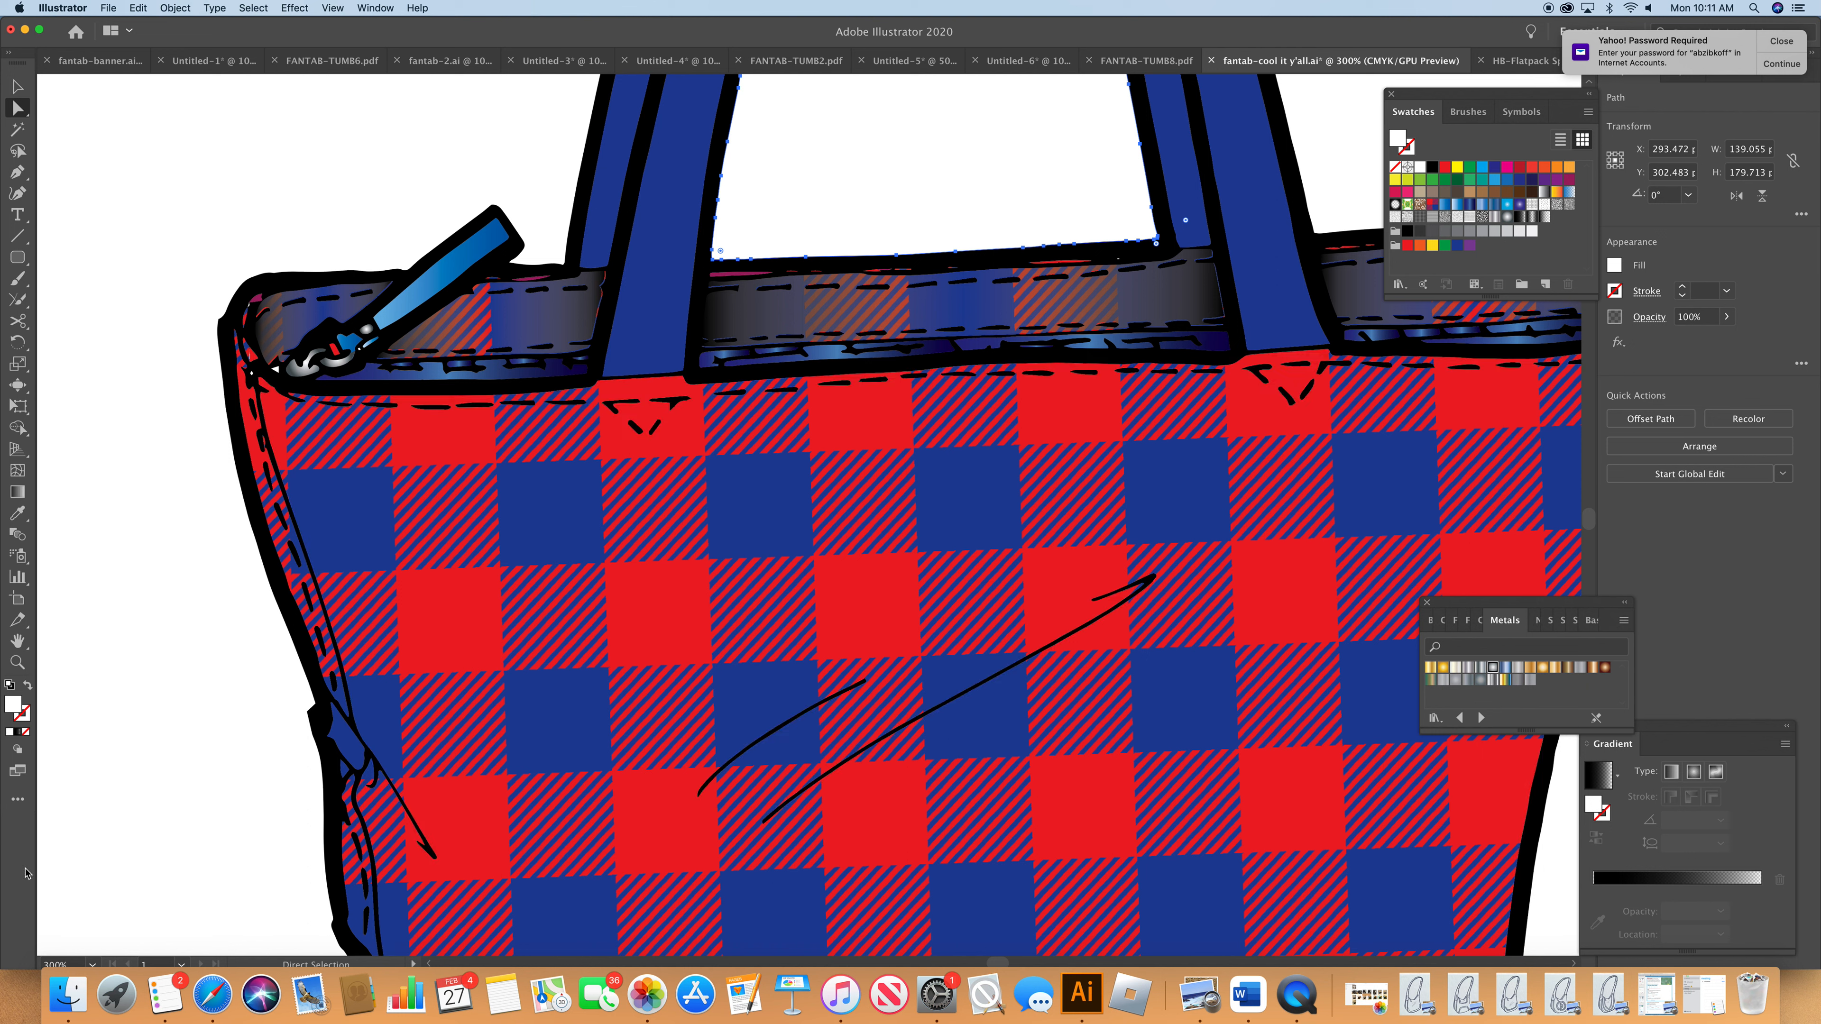
pyautogui.click(92, 964)
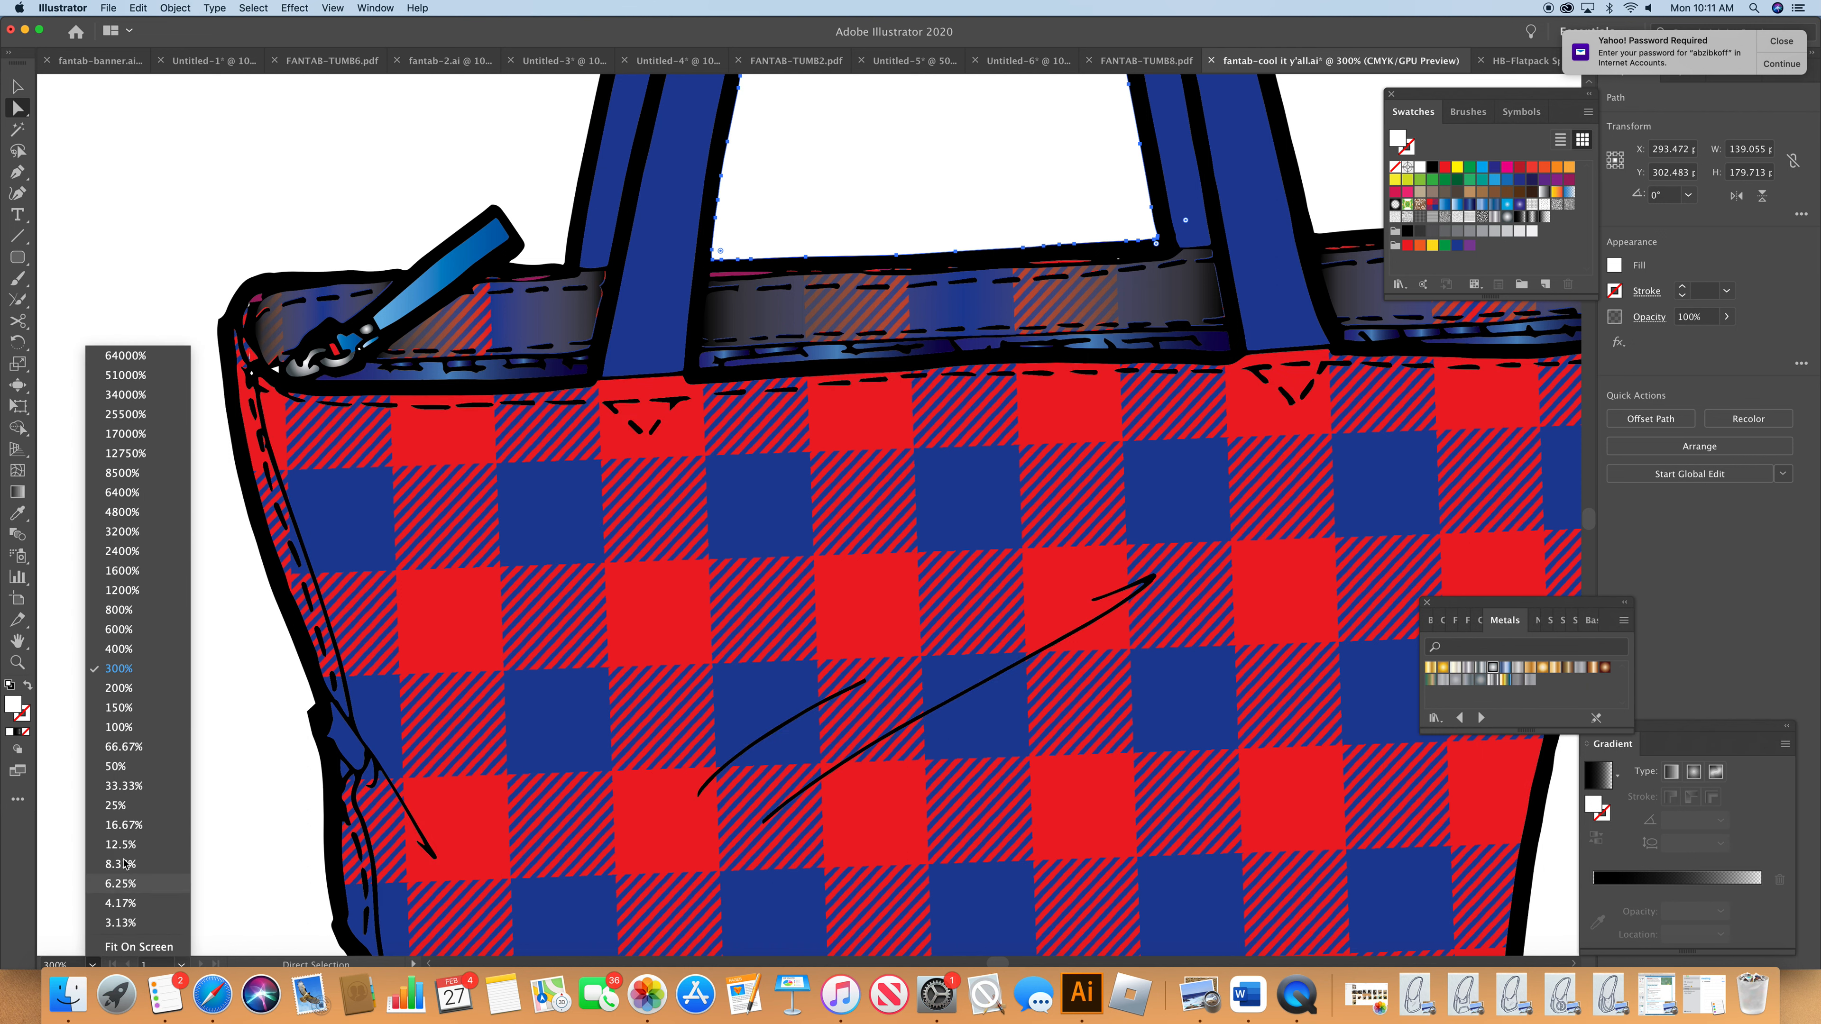
pyautogui.click(145, 708)
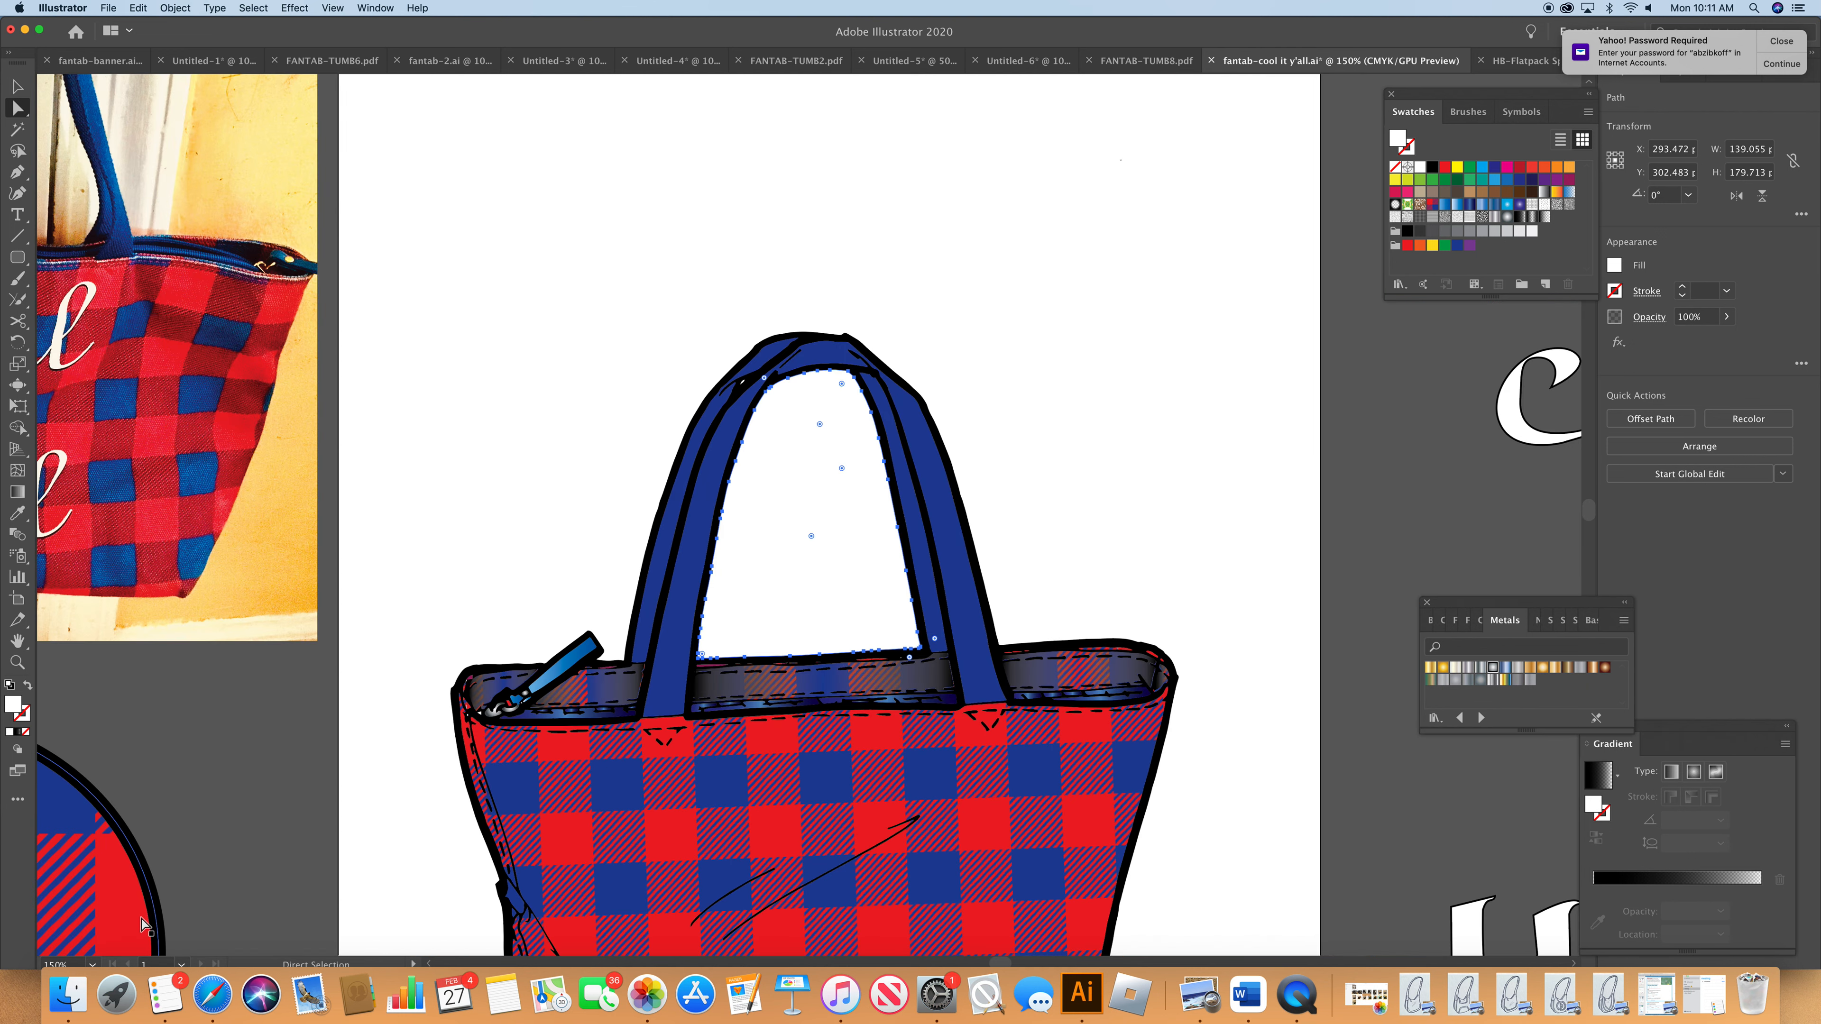
pyautogui.click(934, 632)
pyautogui.press('v')
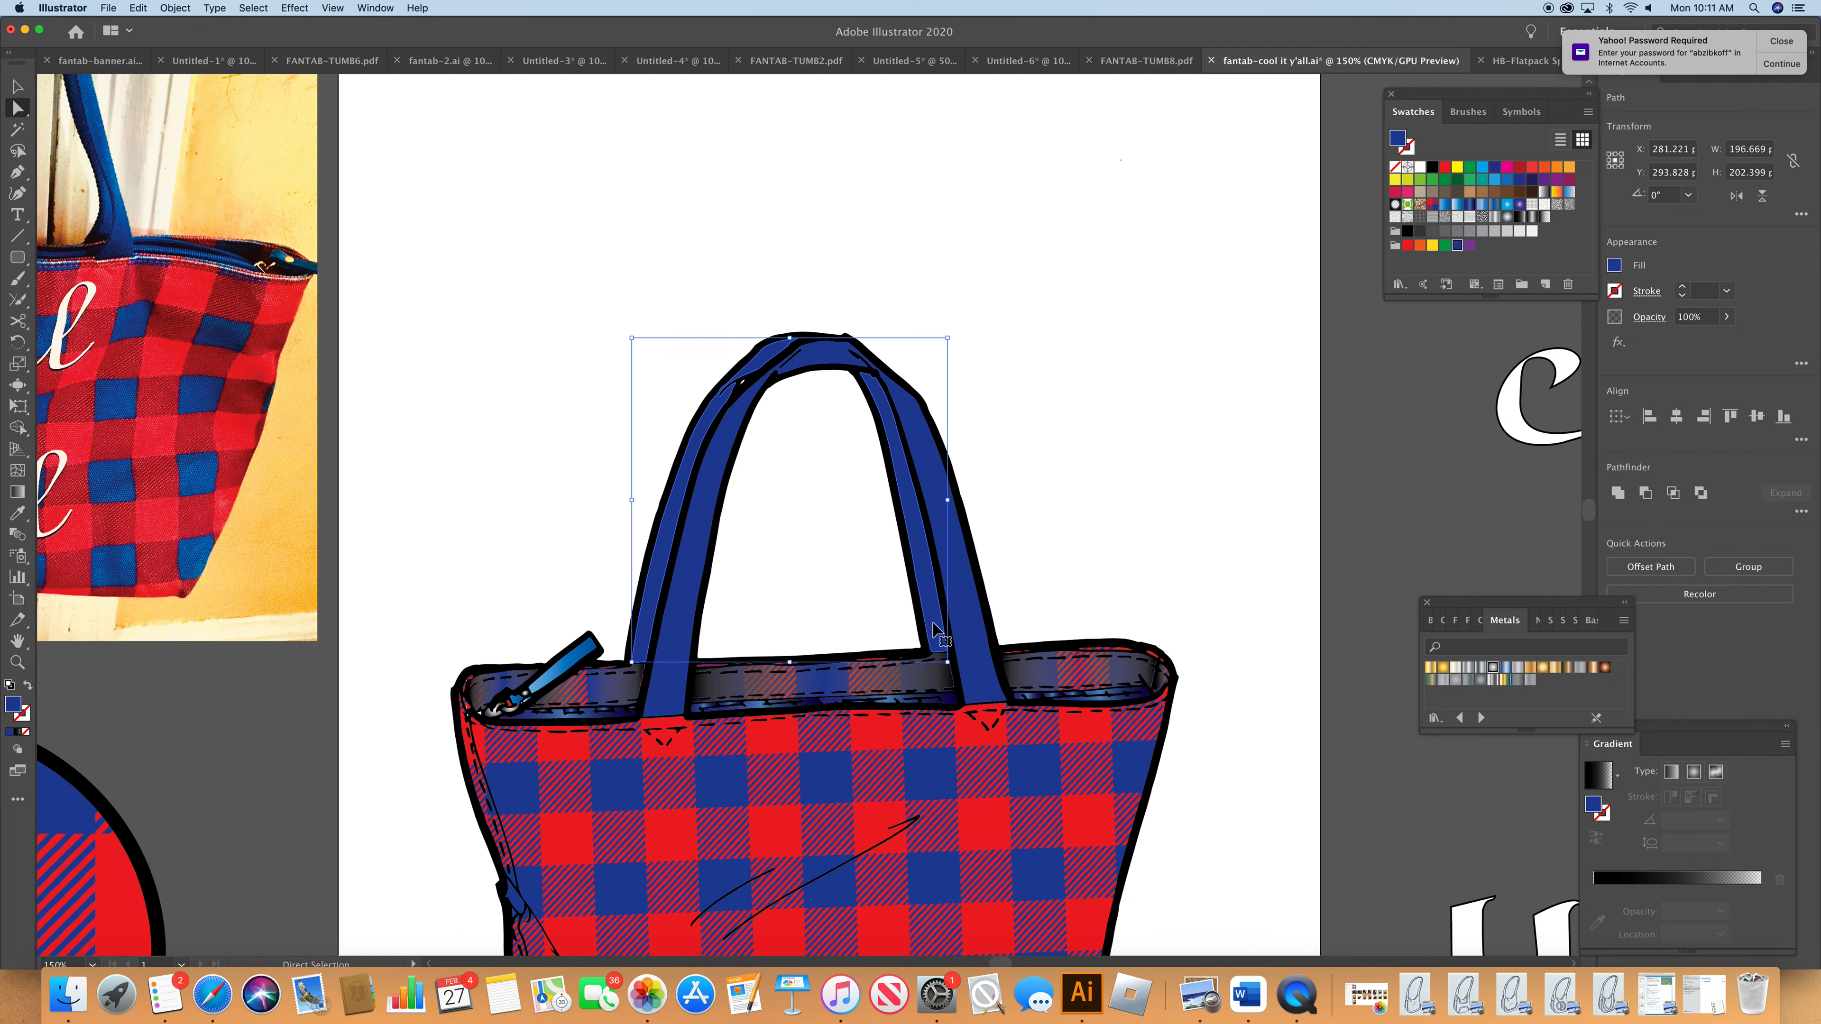
pyautogui.press('a')
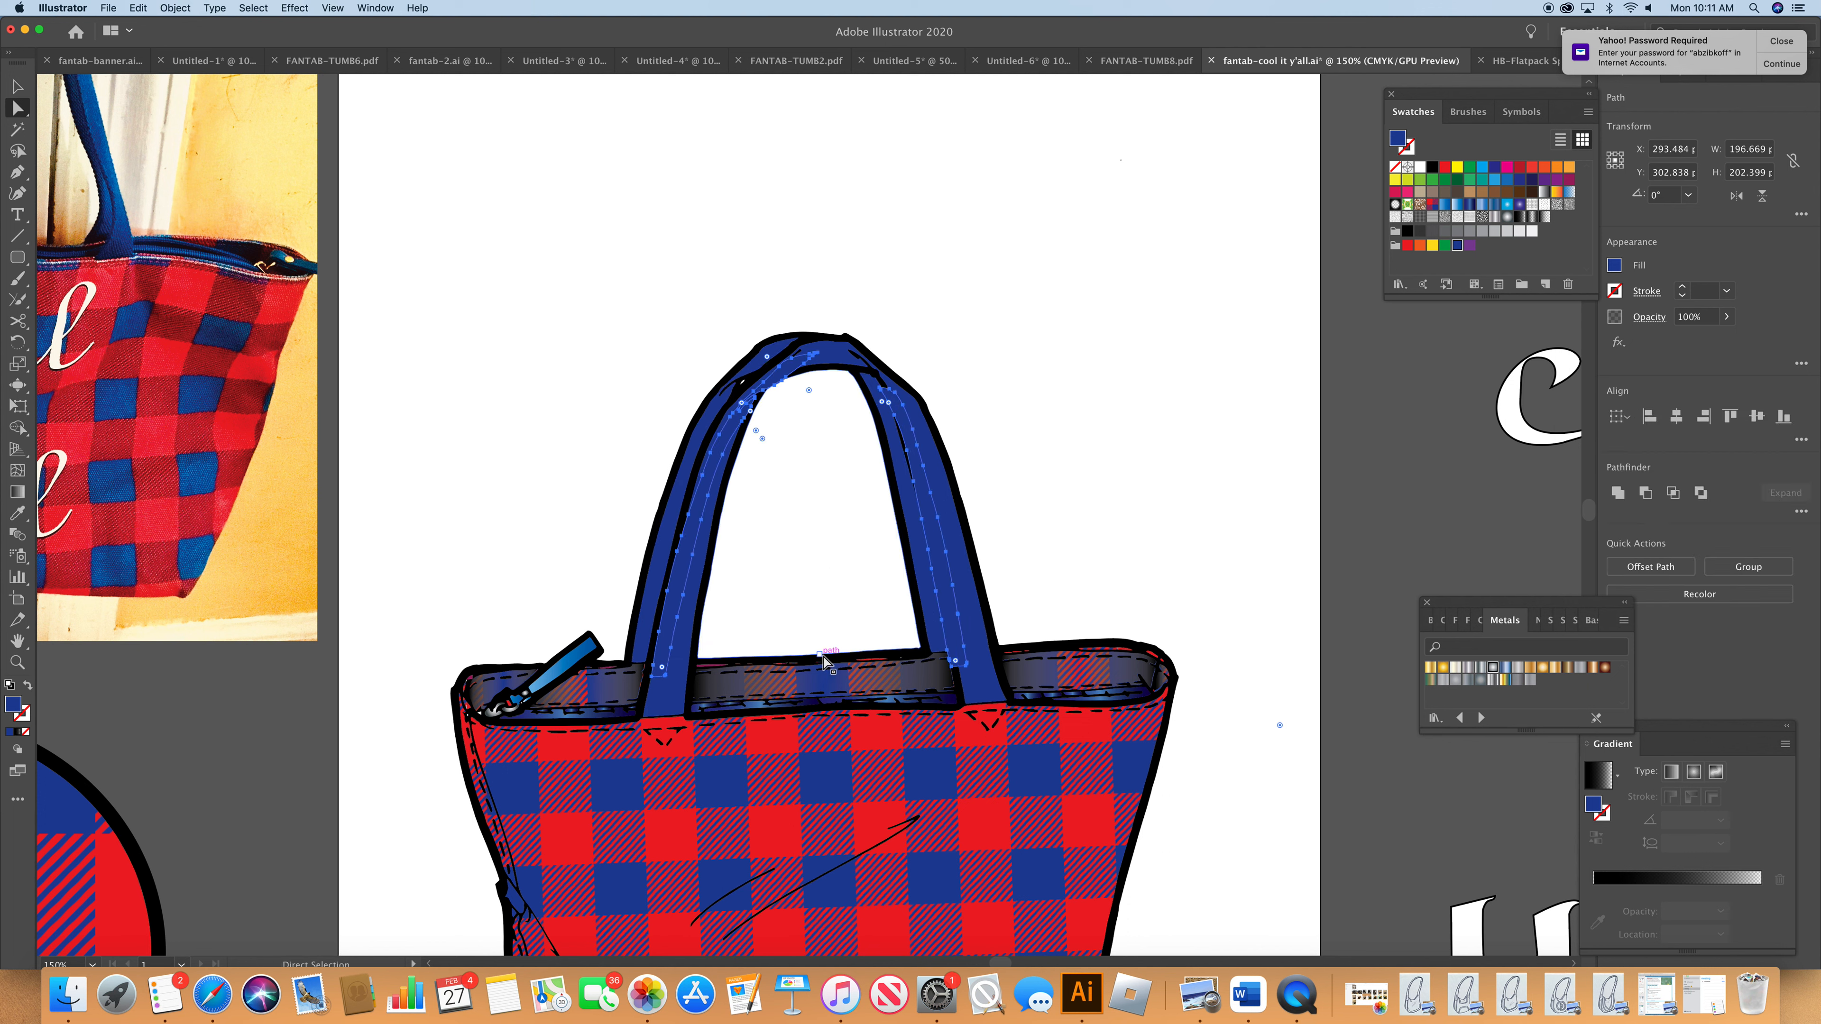
# - Try a black fade gradient on the duplicated handle pieces and place them over the rear handle
pyautogui.click(1520, 217)
pyautogui.moveTo(673, 595); pyautogui.dragTo(655, 587)
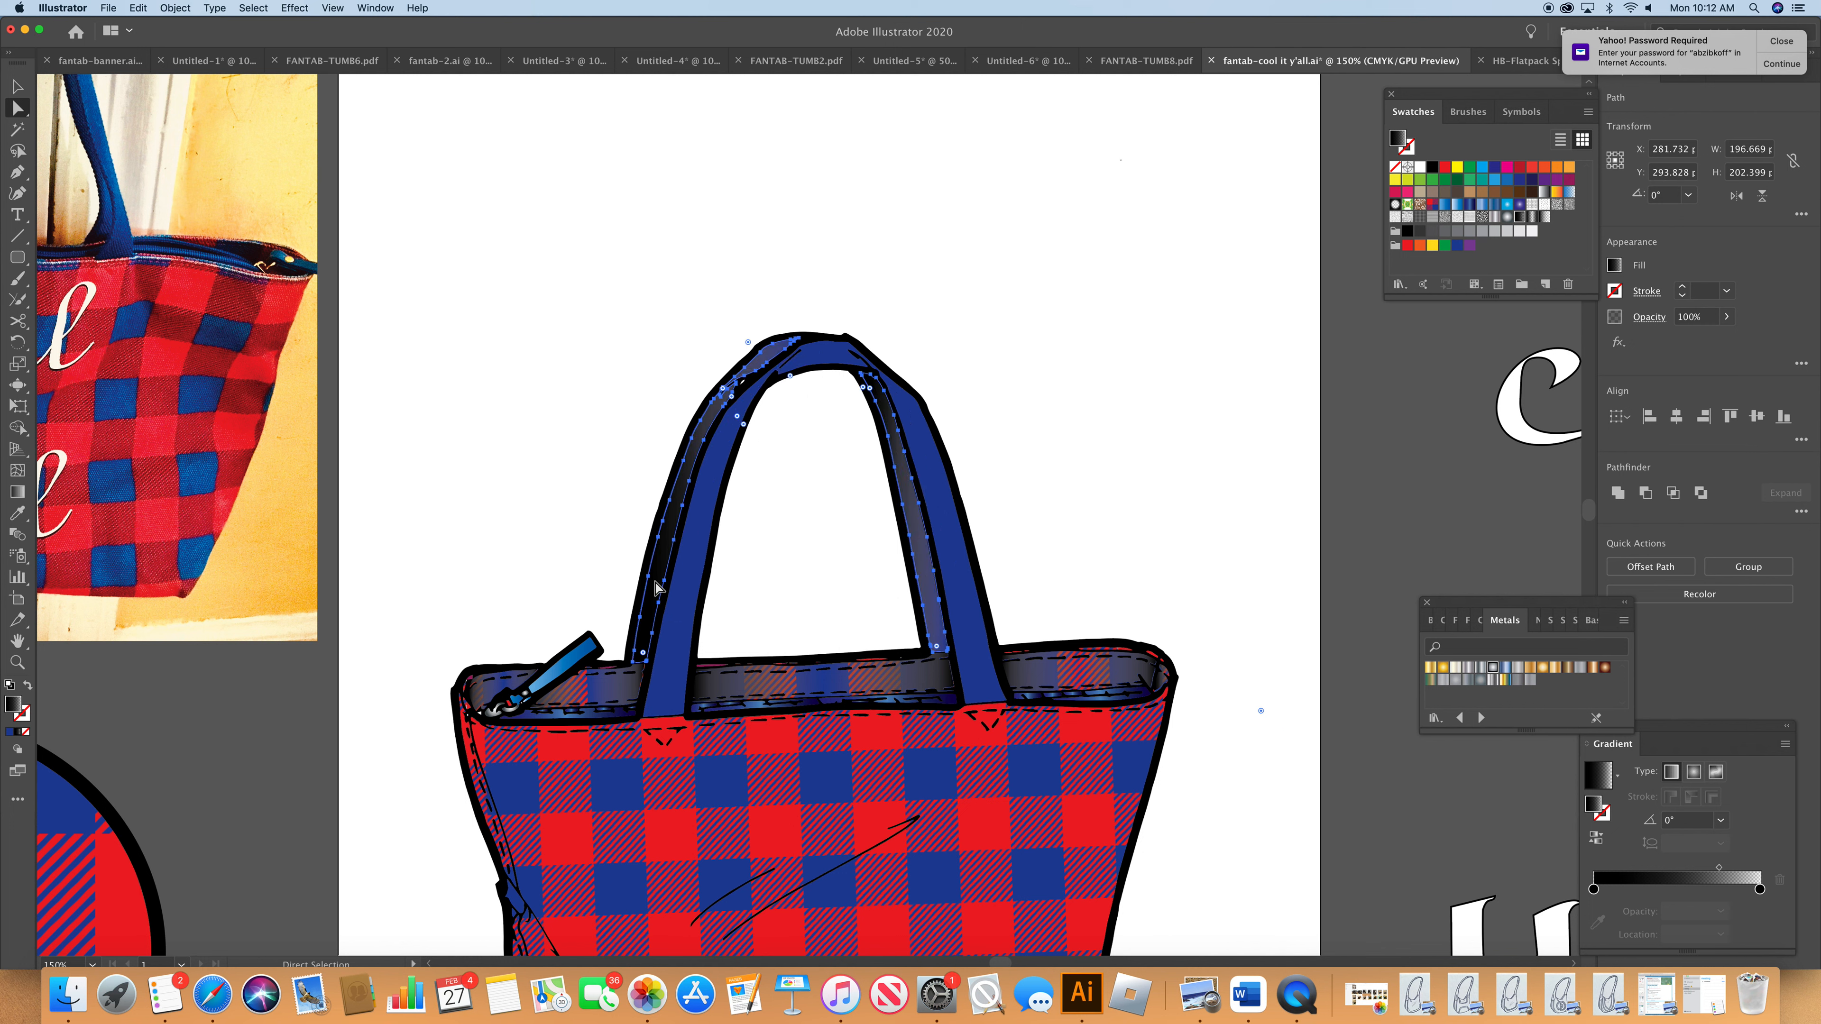
pyautogui.click(1033, 502)
pyautogui.press('cmd+z')
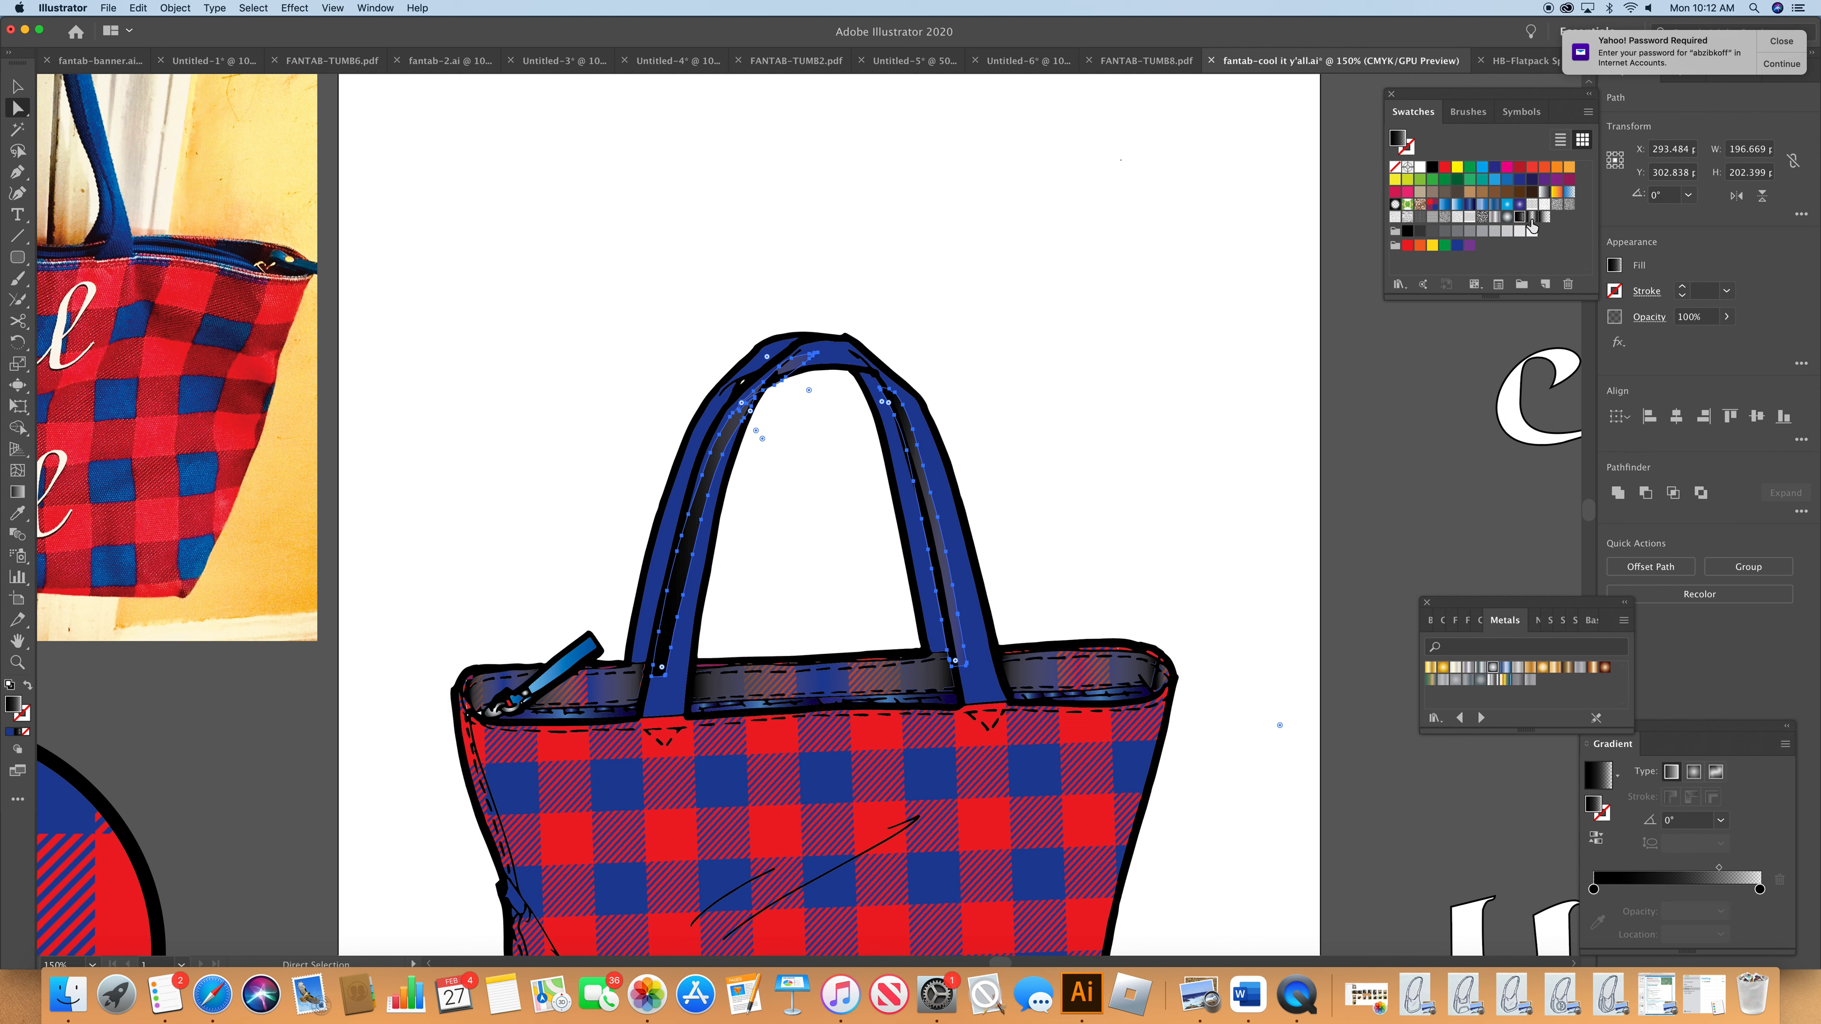
# - Fill the duplicated handle pieces with Fade To Center Black, shift the gradient midpoints towards the centre, and place the pieces over the rear handle
pyautogui.click(1531, 218)
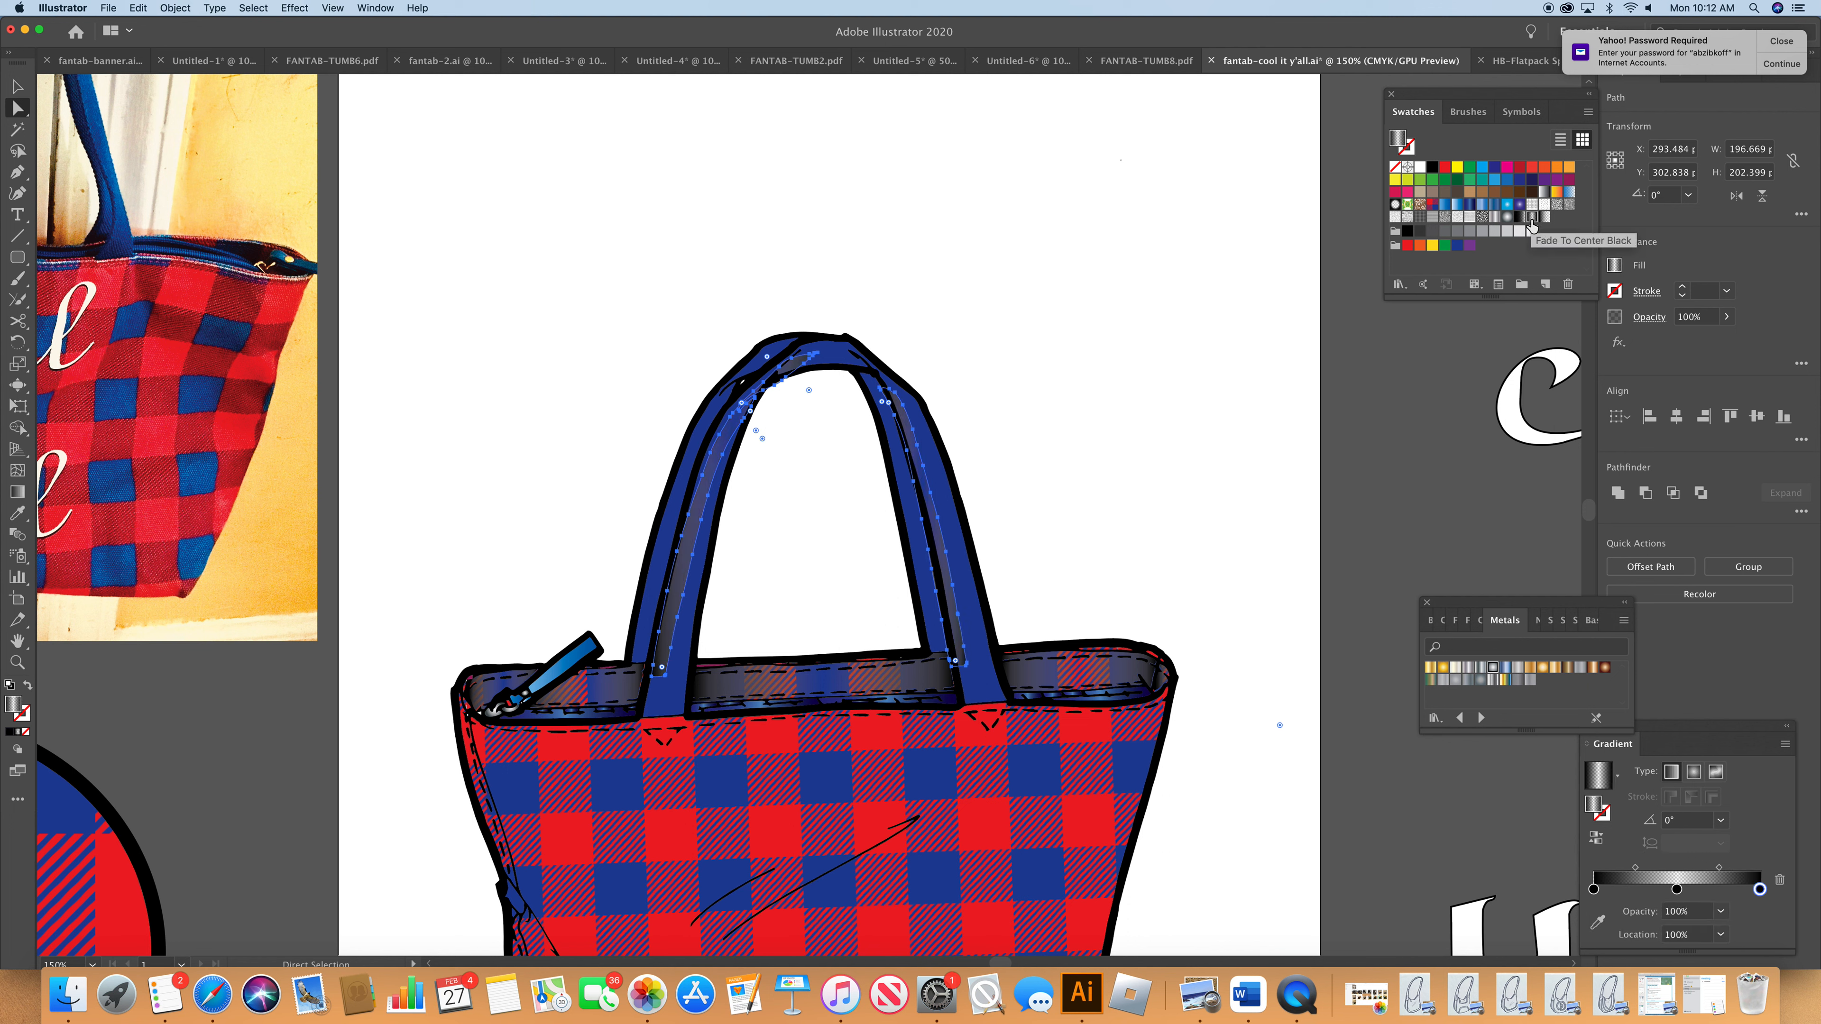
pyautogui.click(1635, 867)
pyautogui.moveTo(1635, 867); pyautogui.dragTo(1704, 869)
pyautogui.moveTo(945, 566); pyautogui.dragTo(925, 555)
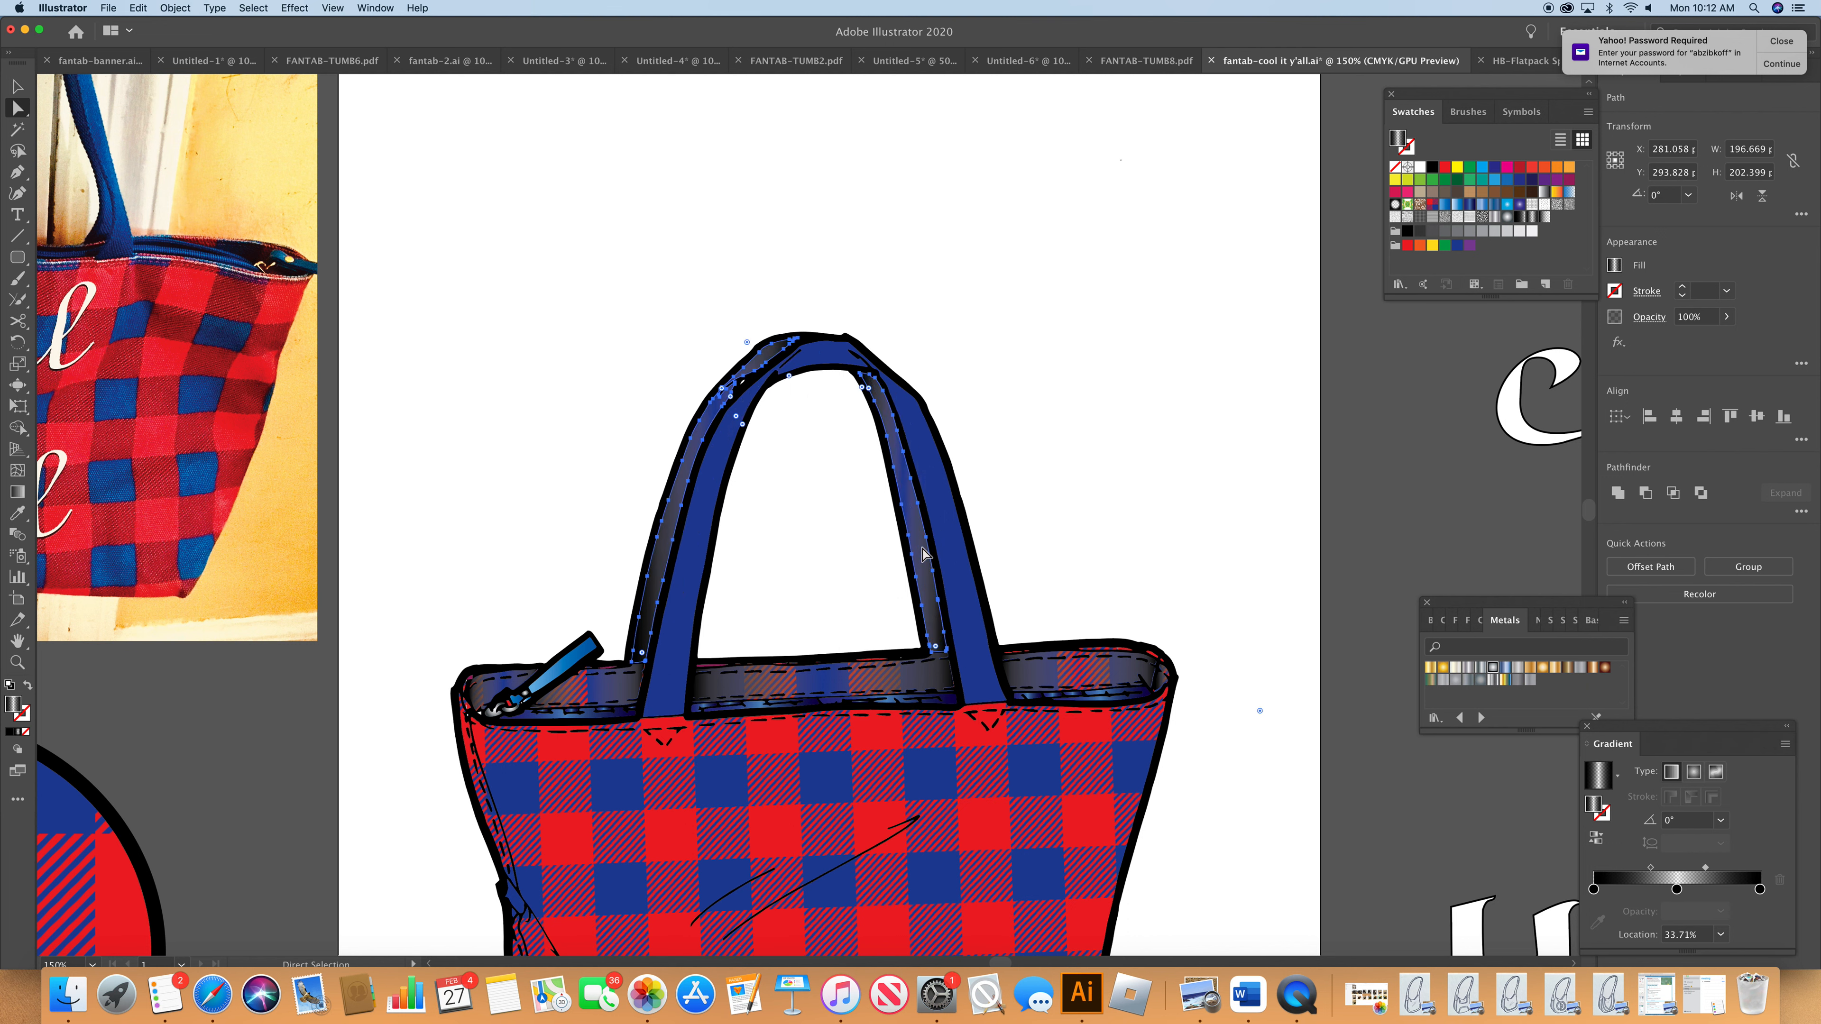
pyautogui.click(1149, 526)
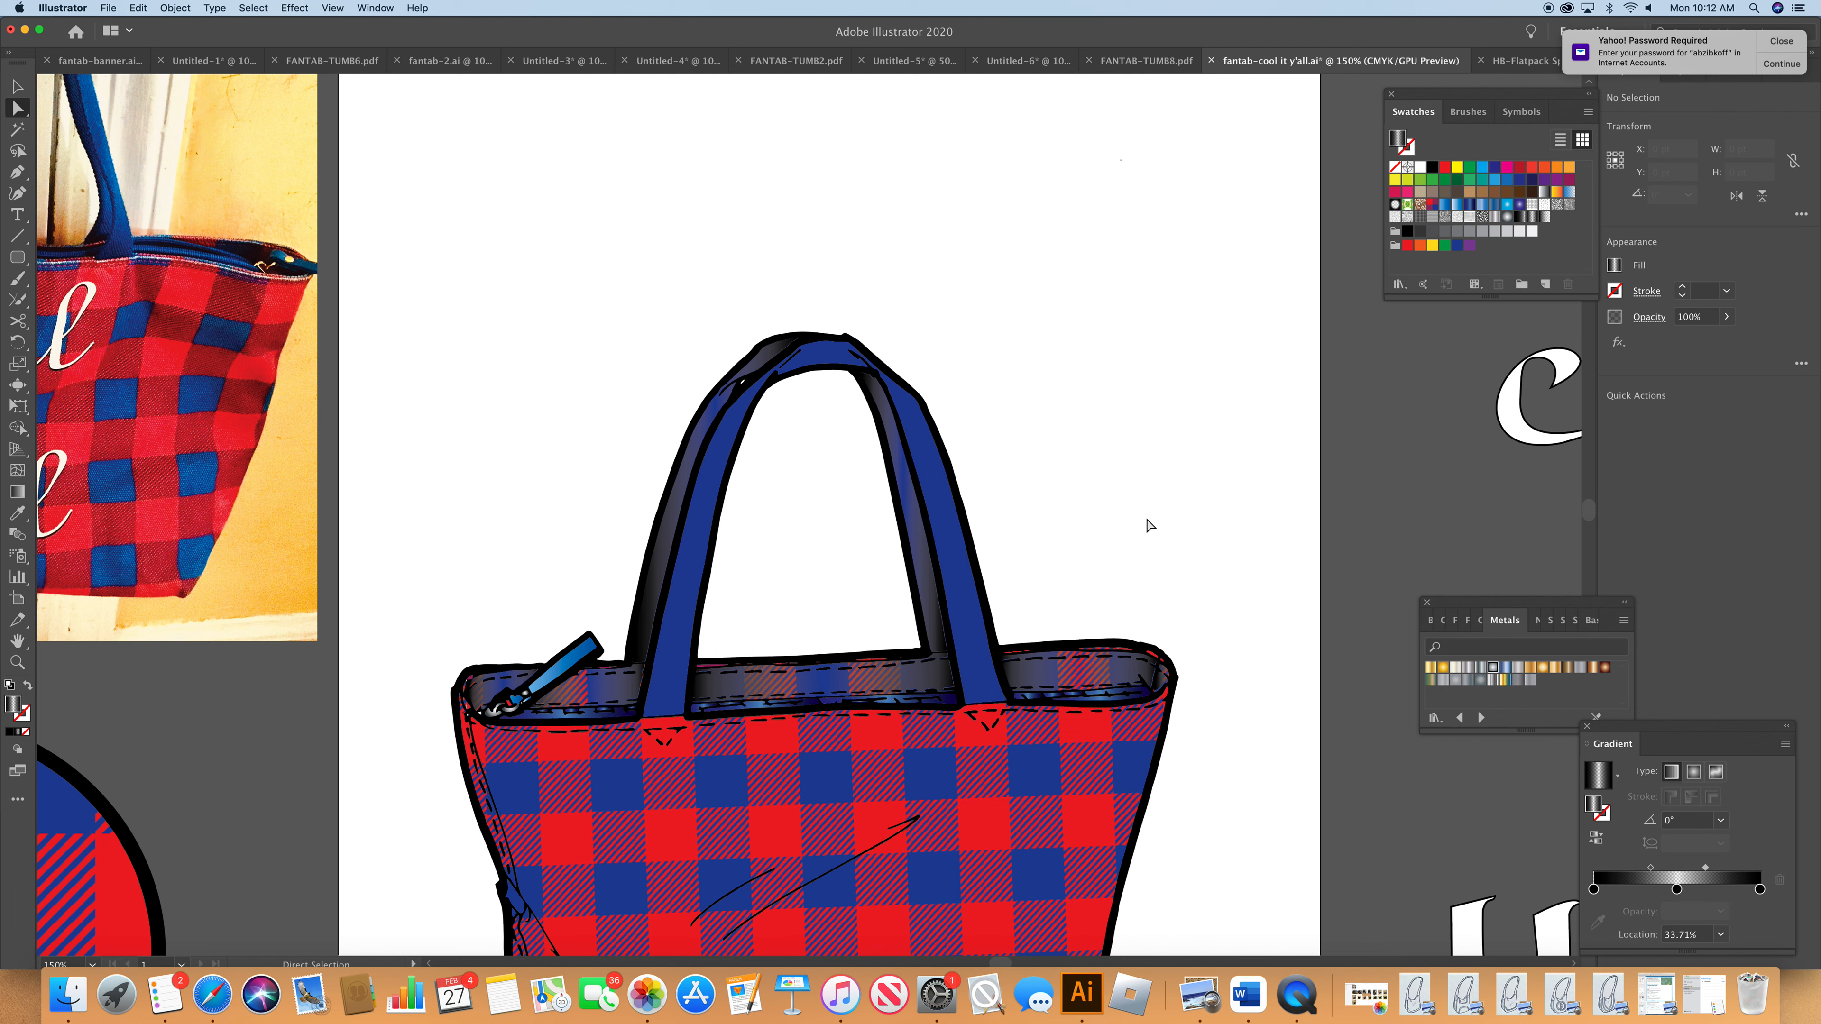
# - Fill the small red piece beside the zipper pull's base with dark grey
pyautogui.click(514, 710)
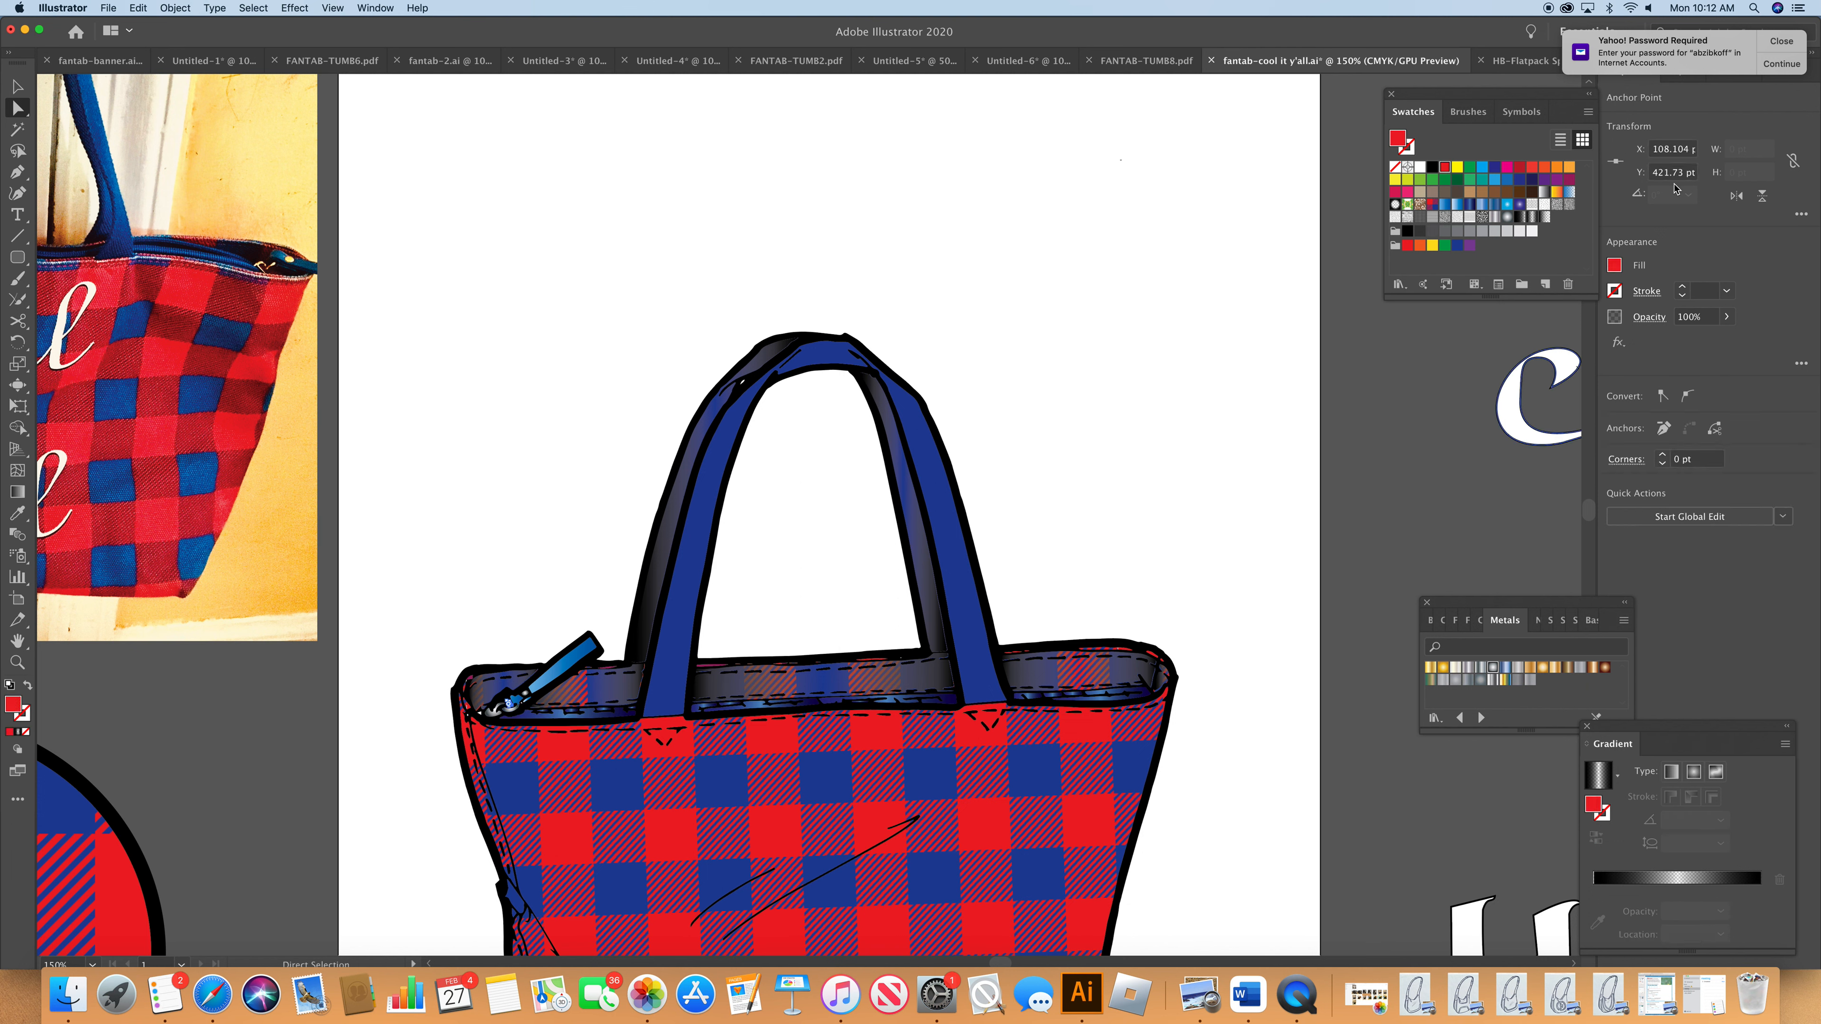
pyautogui.click(1419, 231)
pyautogui.click(1235, 460)
# - Copy the pieces of the bag's side seam strip and paste a duplicate of them
pyautogui.moveTo(1587, 511); pyautogui.dragTo(1585, 524)
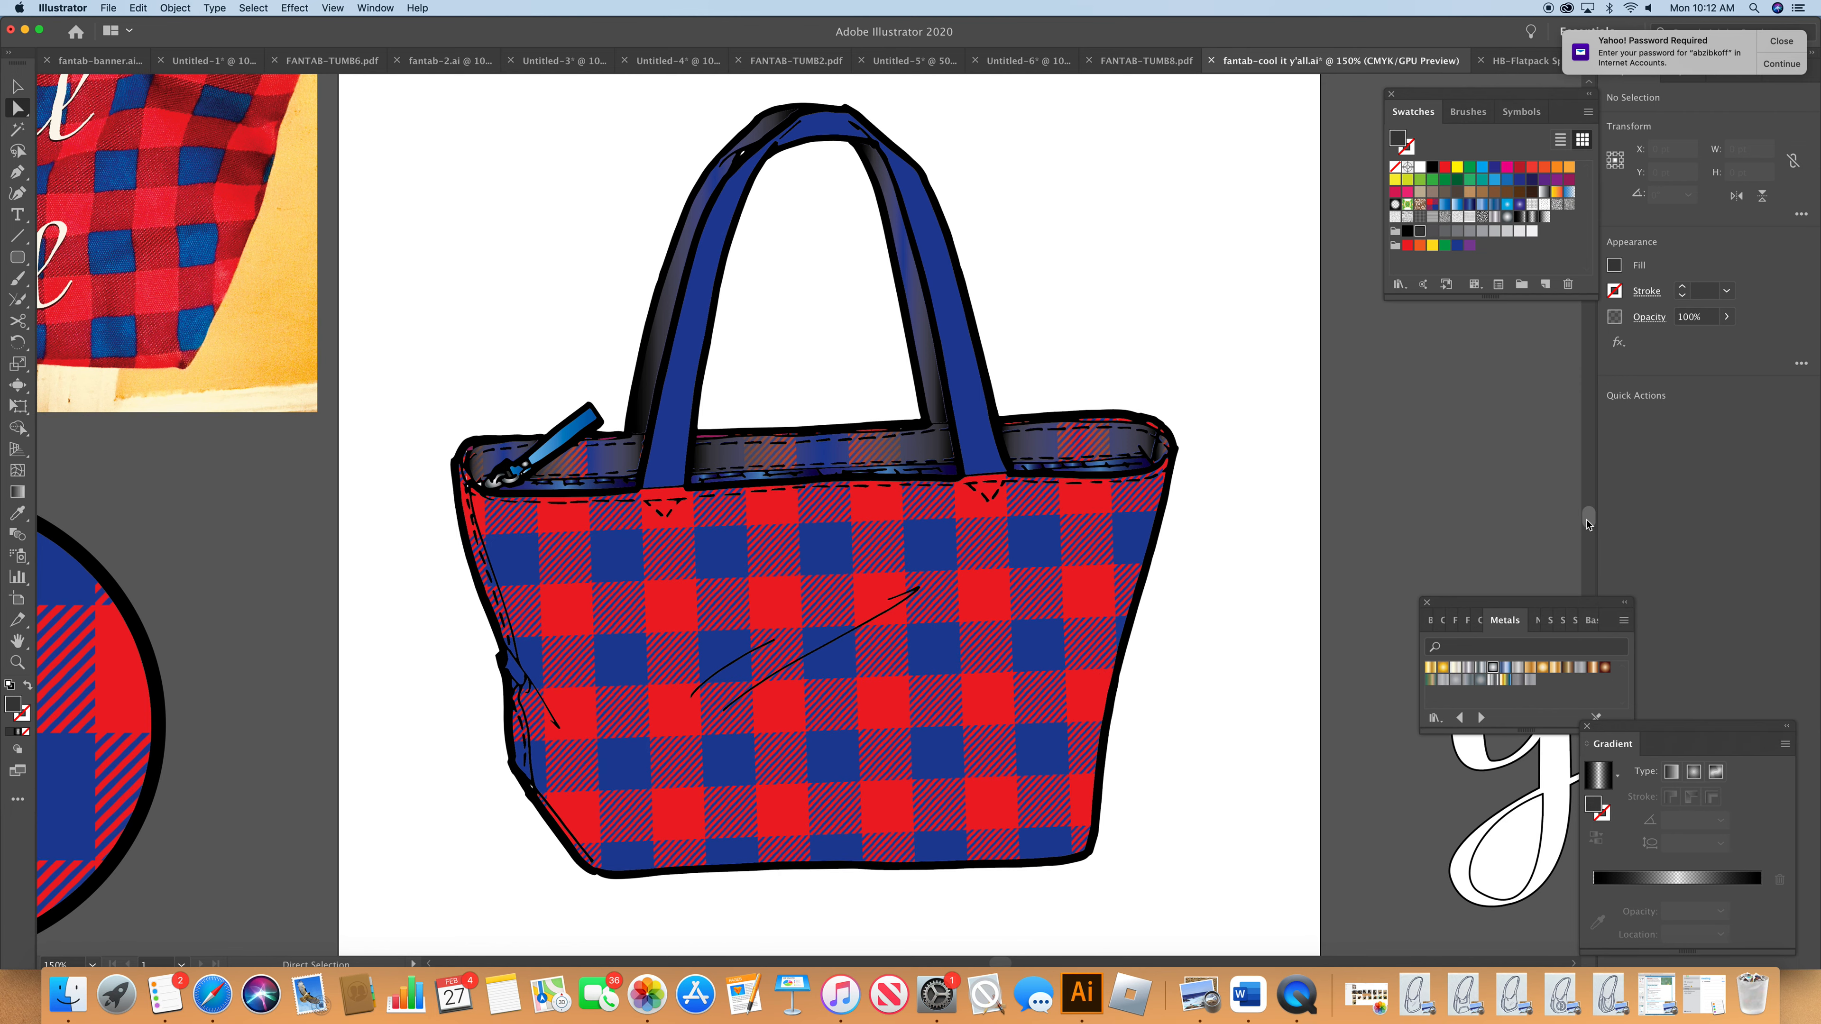
pyautogui.click(92, 963)
pyautogui.click(144, 669)
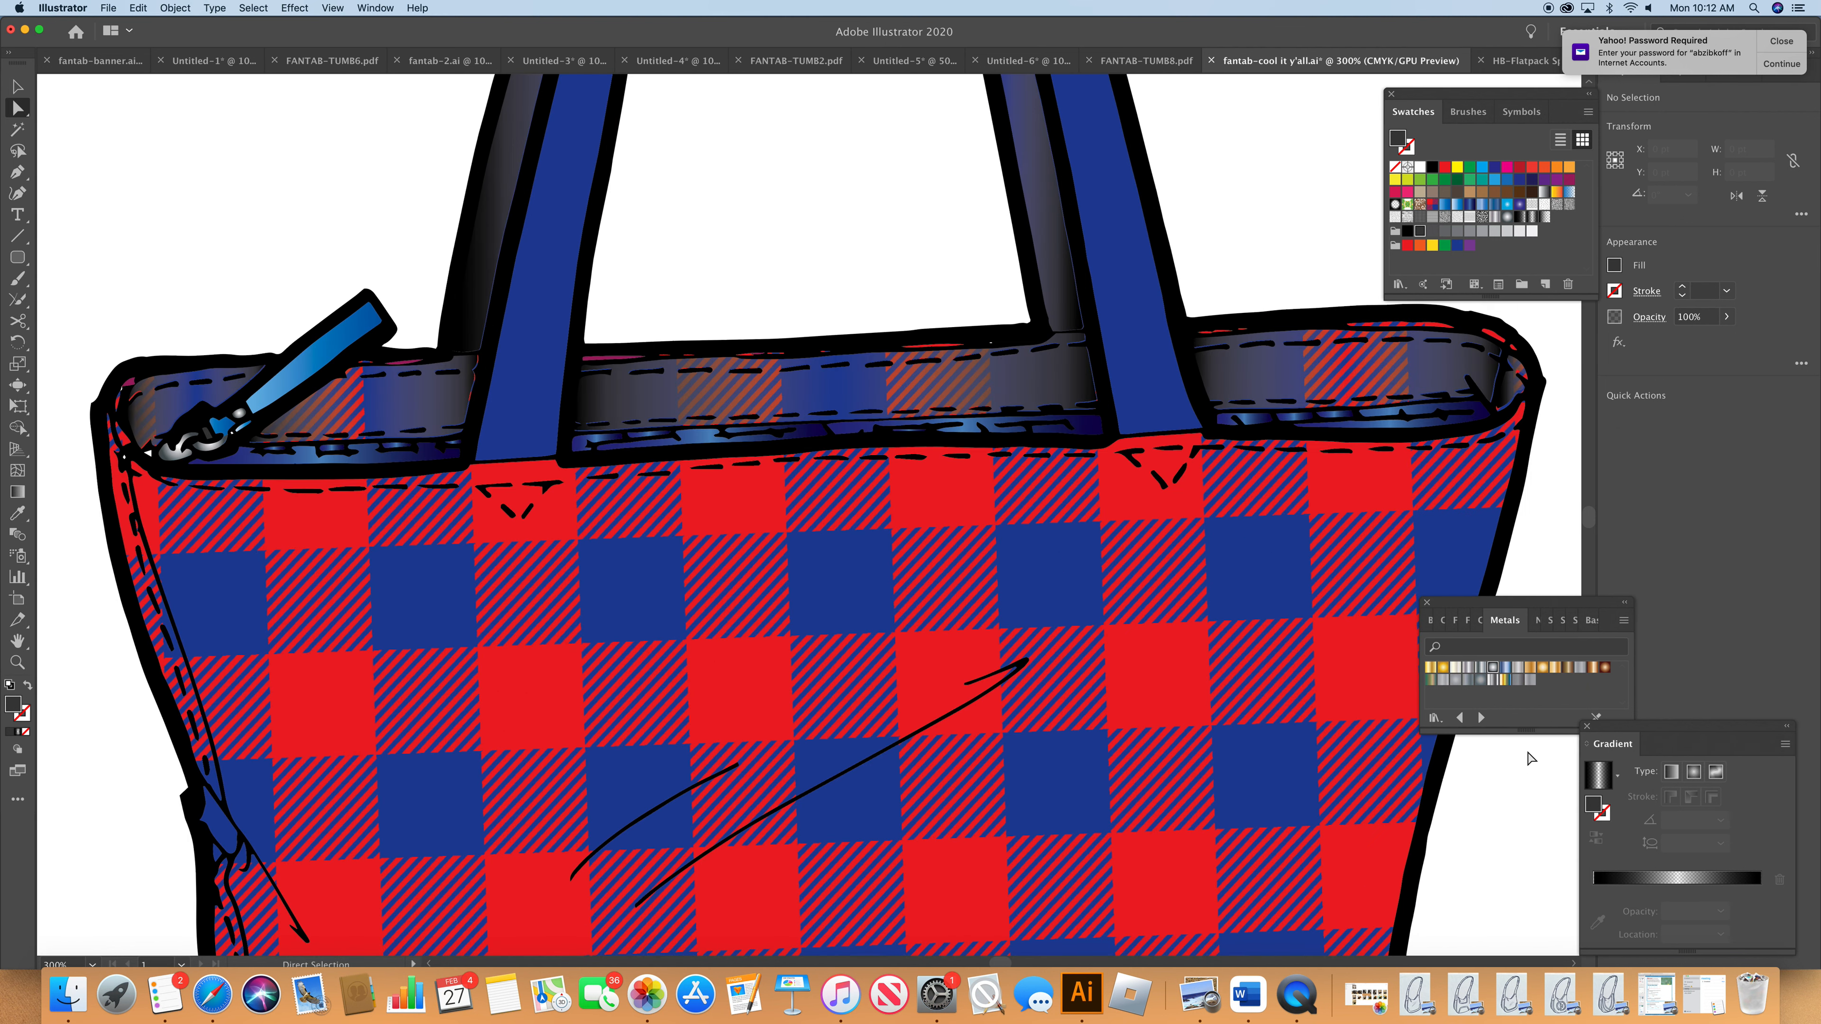
pyautogui.scroll(-5, 1589, 517)
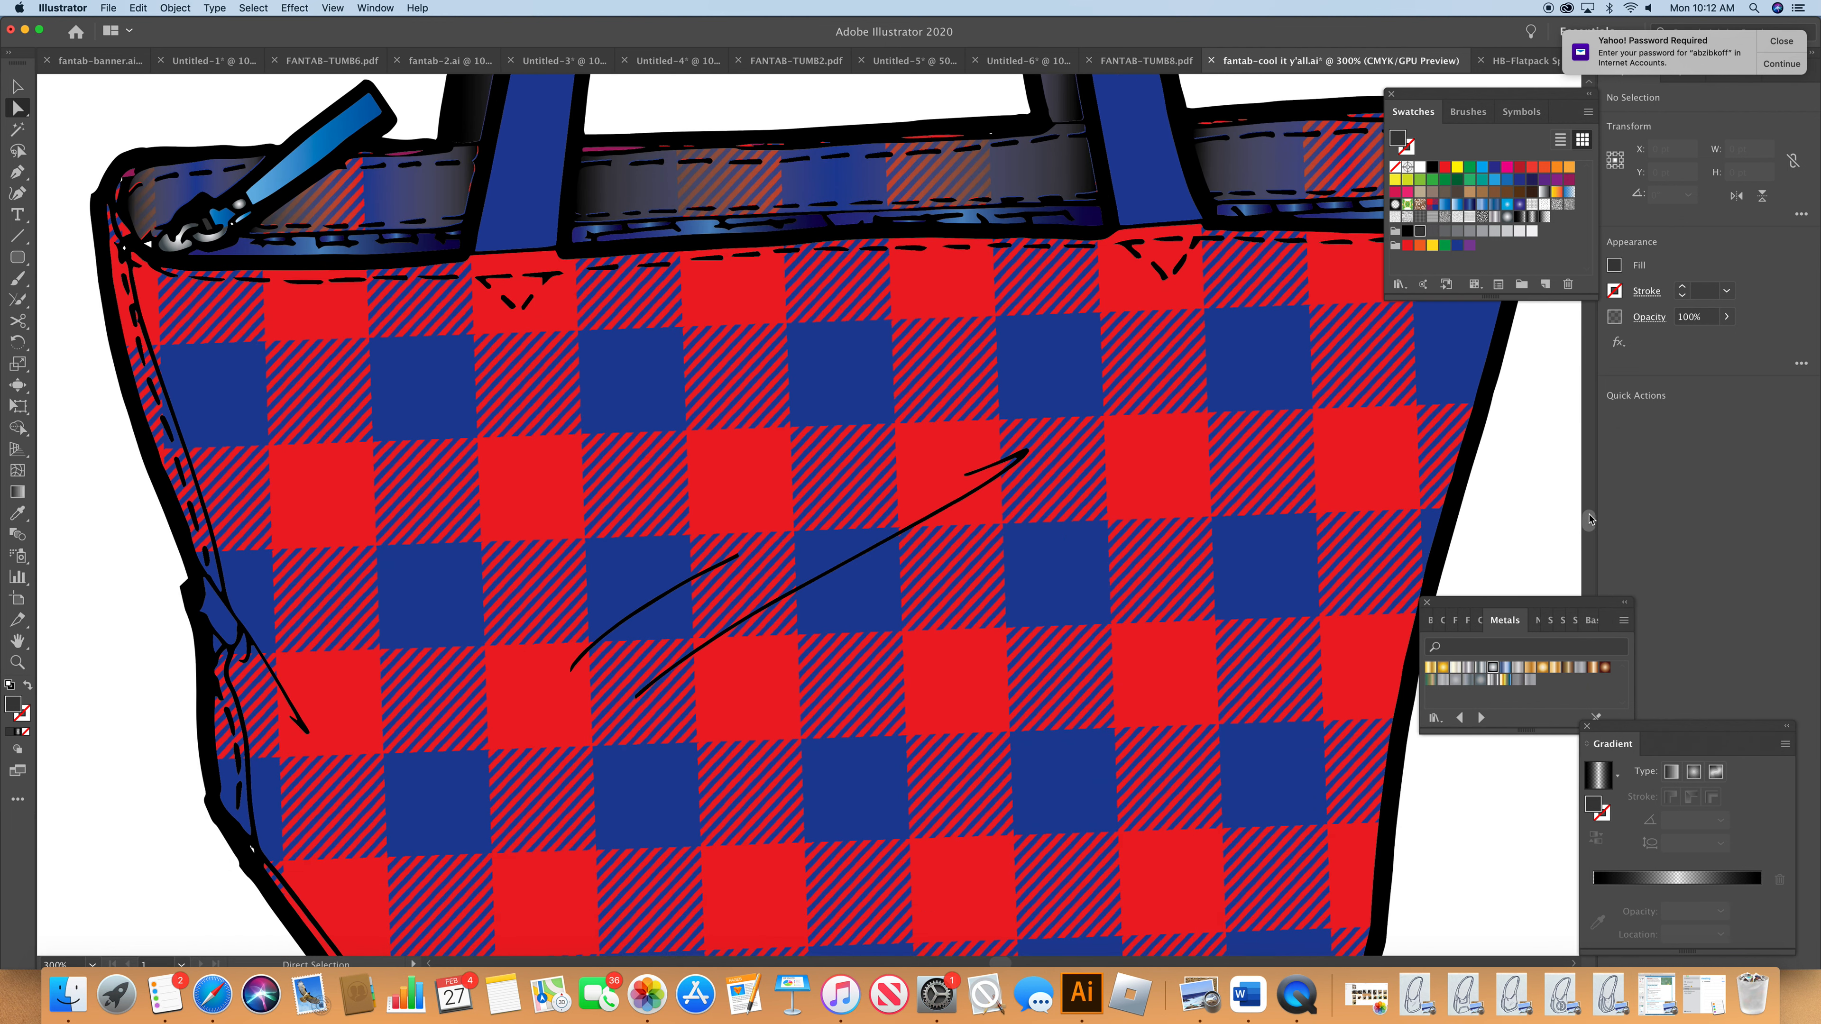
pyautogui.click(220, 631)
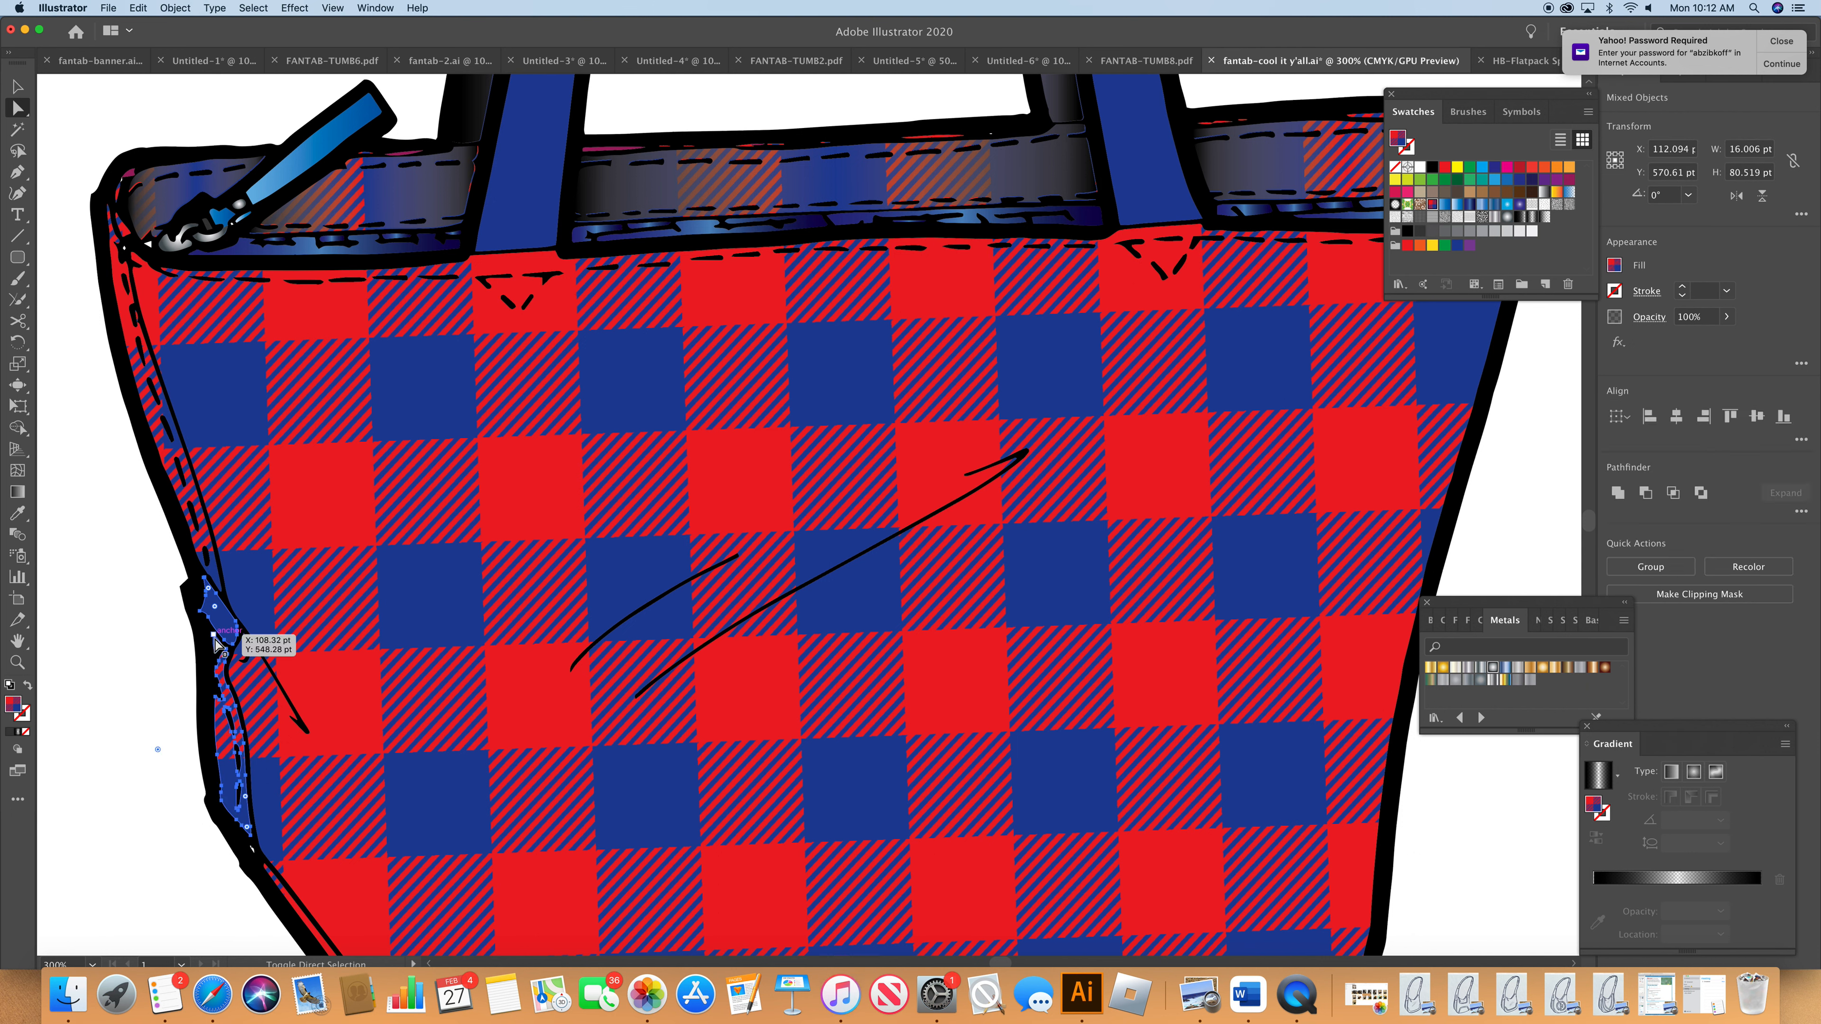
pyautogui.click(188, 510)
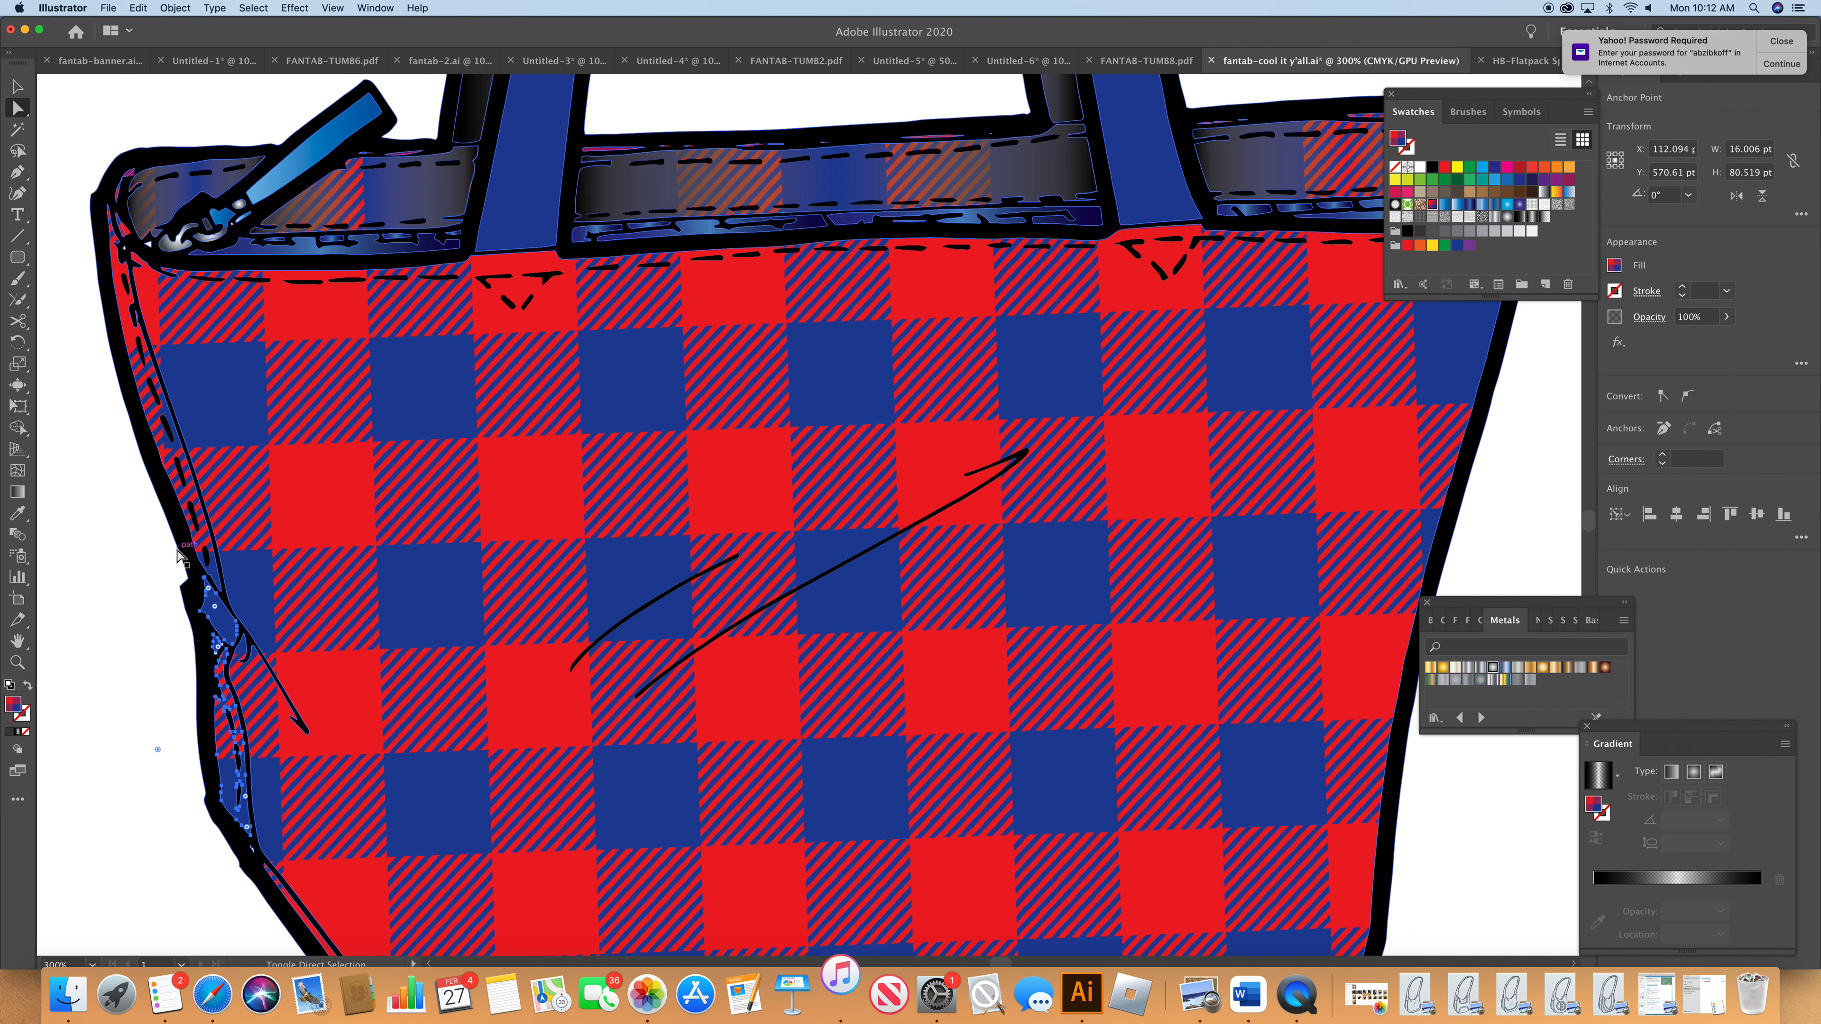
pyautogui.keyDown('shift'); pyautogui.click(182, 502); pyautogui.keyUp('shift')
pyautogui.scroll(-3, 182, 502)
pyautogui.keyDown('shift'); pyautogui.click(208, 571); pyautogui.keyUp('shift')
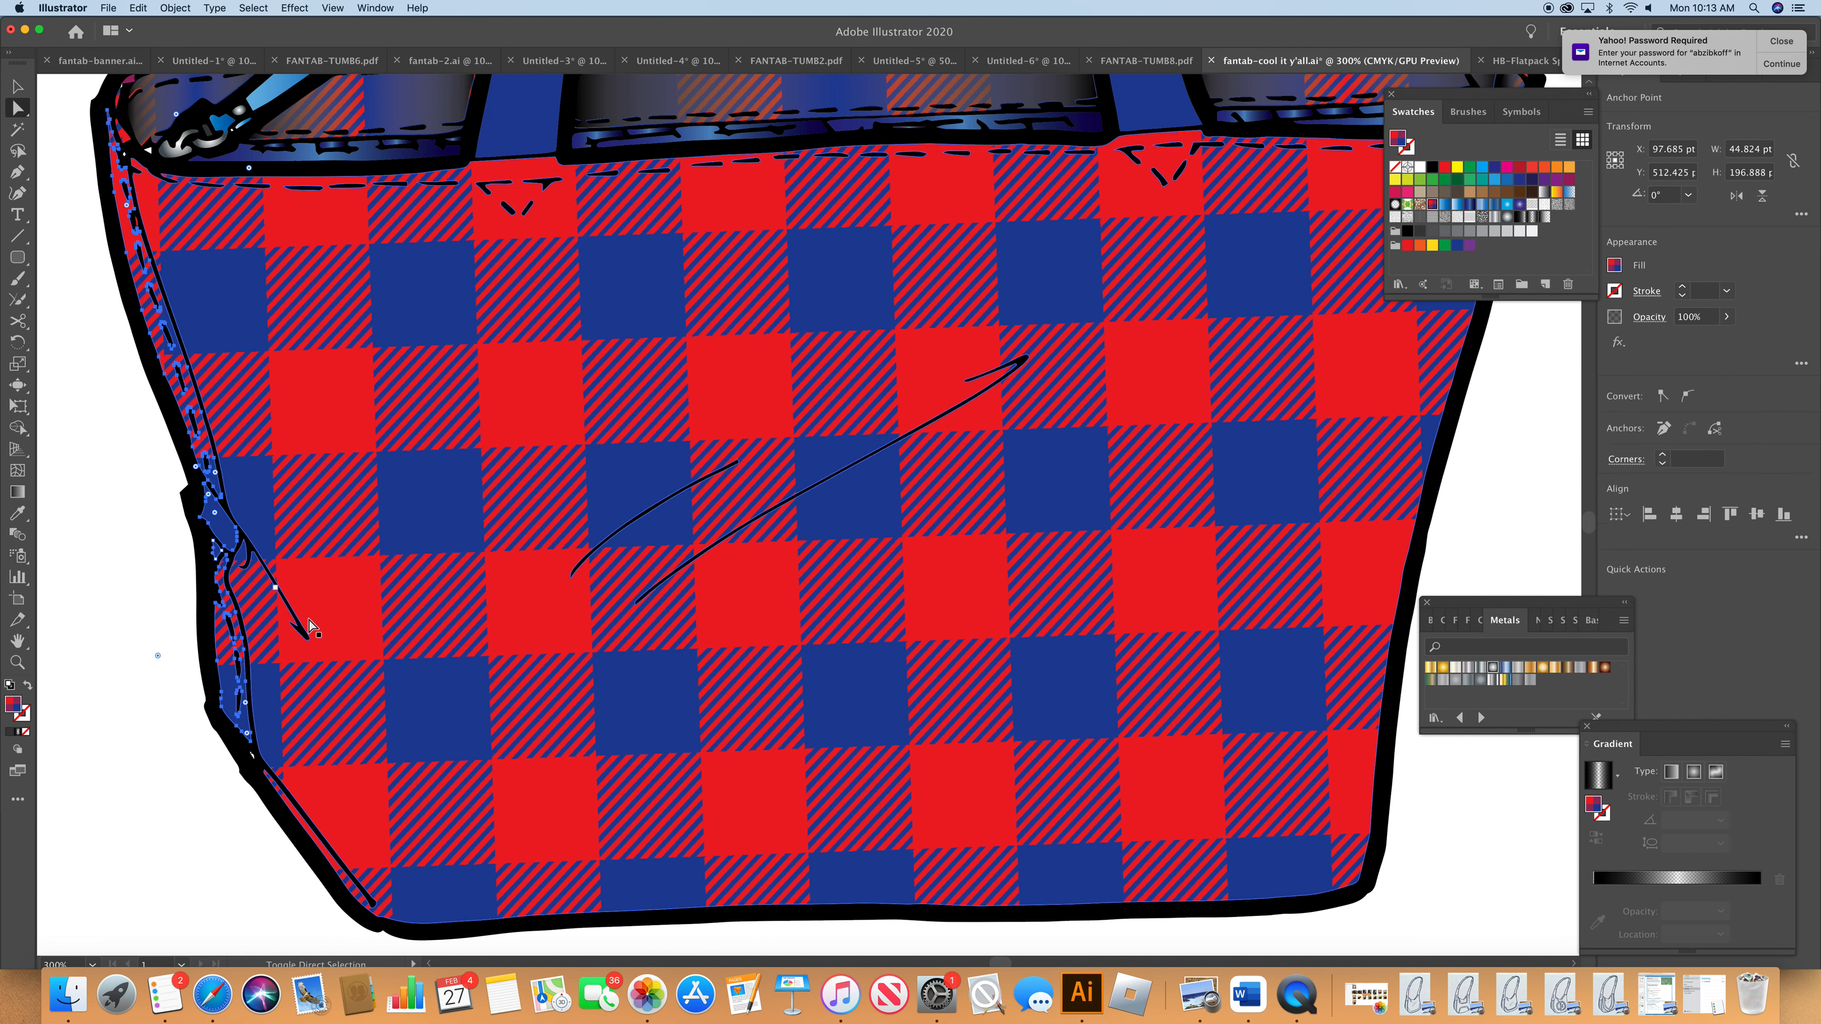
pyautogui.press('super+v')
pyautogui.press('a')
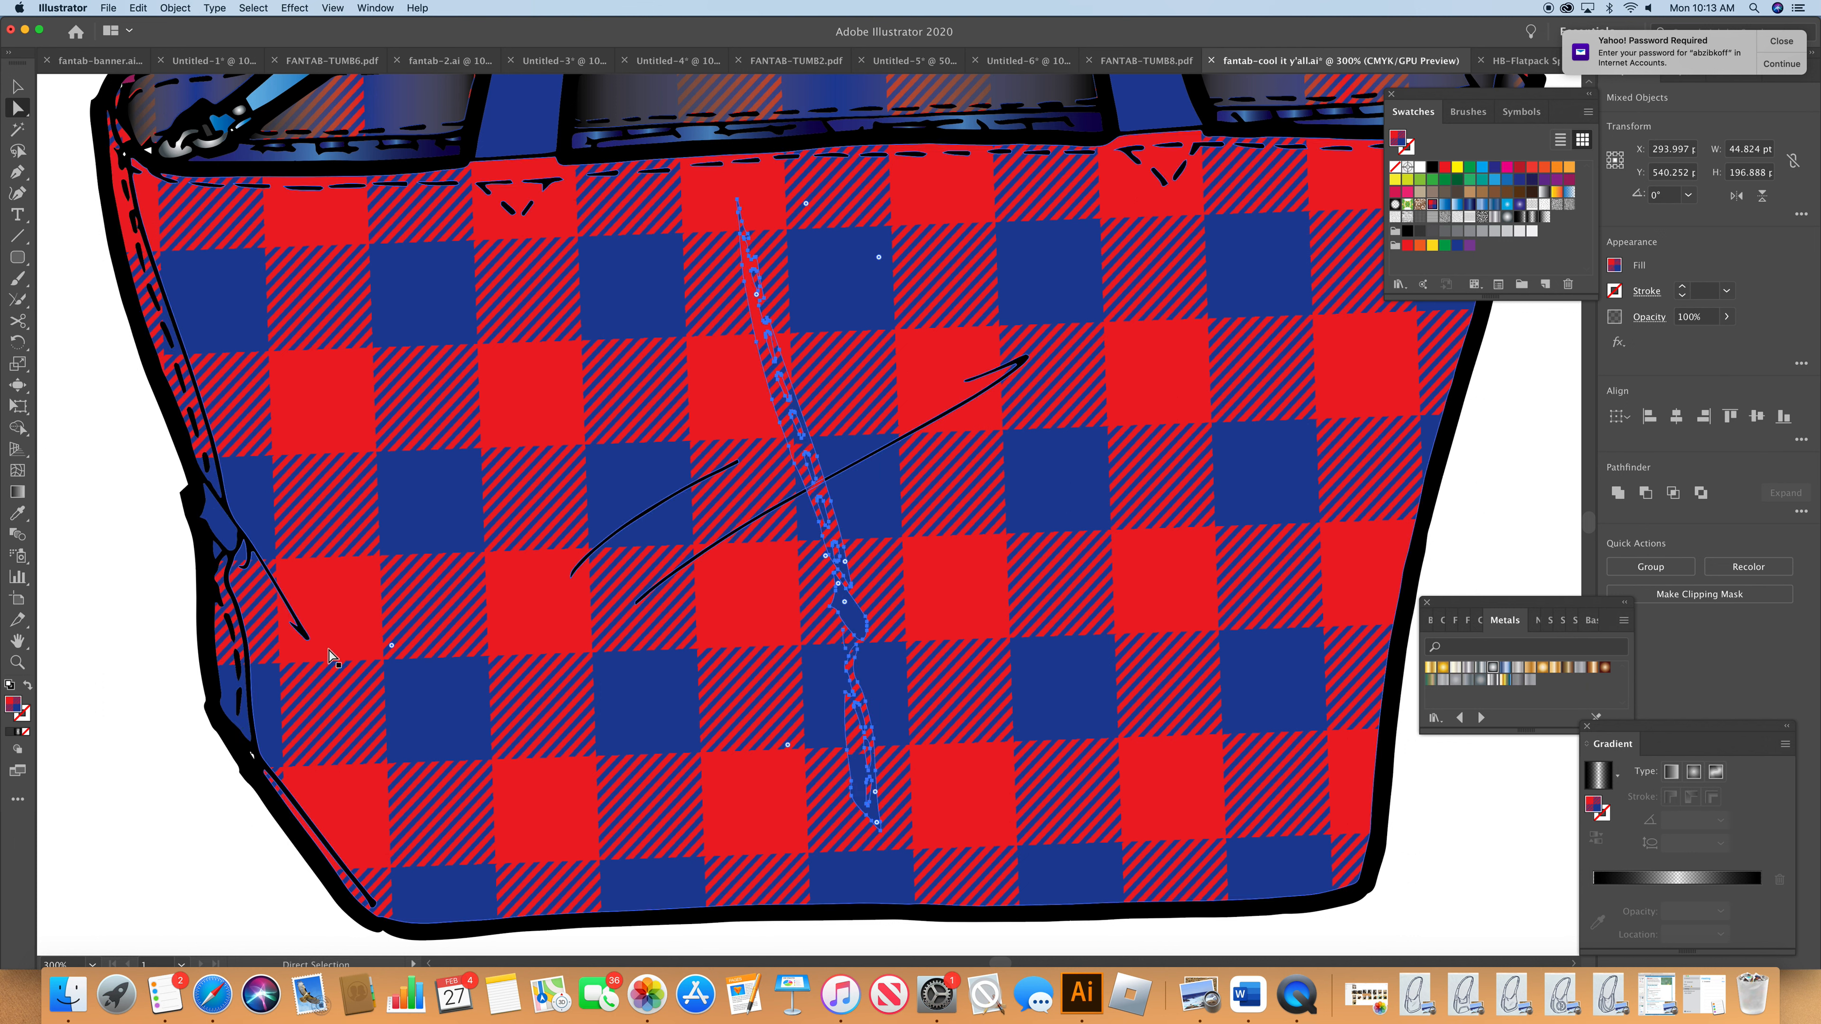
# - Fill the duplicated side seam pieces with black and set their opacity to 72%
pyautogui.click(1407, 230)
pyautogui.click(1647, 316)
pyautogui.click(1646, 350)
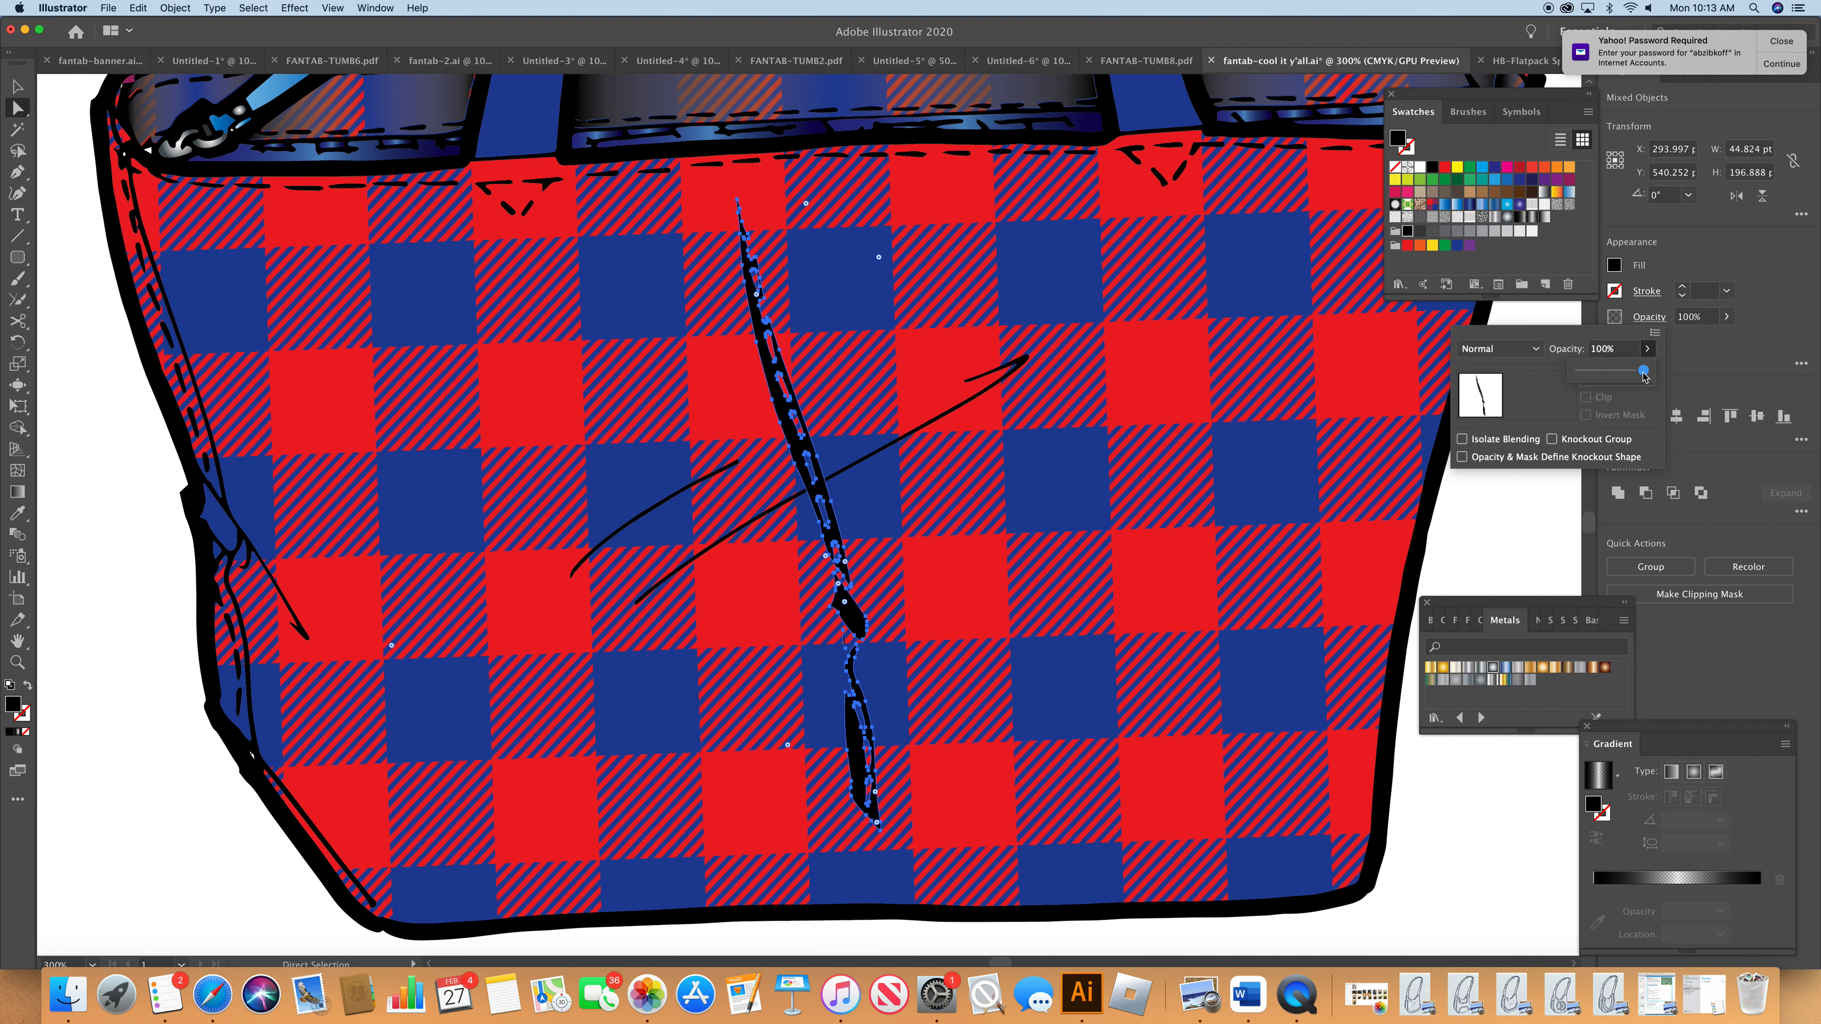
pyautogui.moveTo(1644, 376); pyautogui.dragTo(1627, 376)
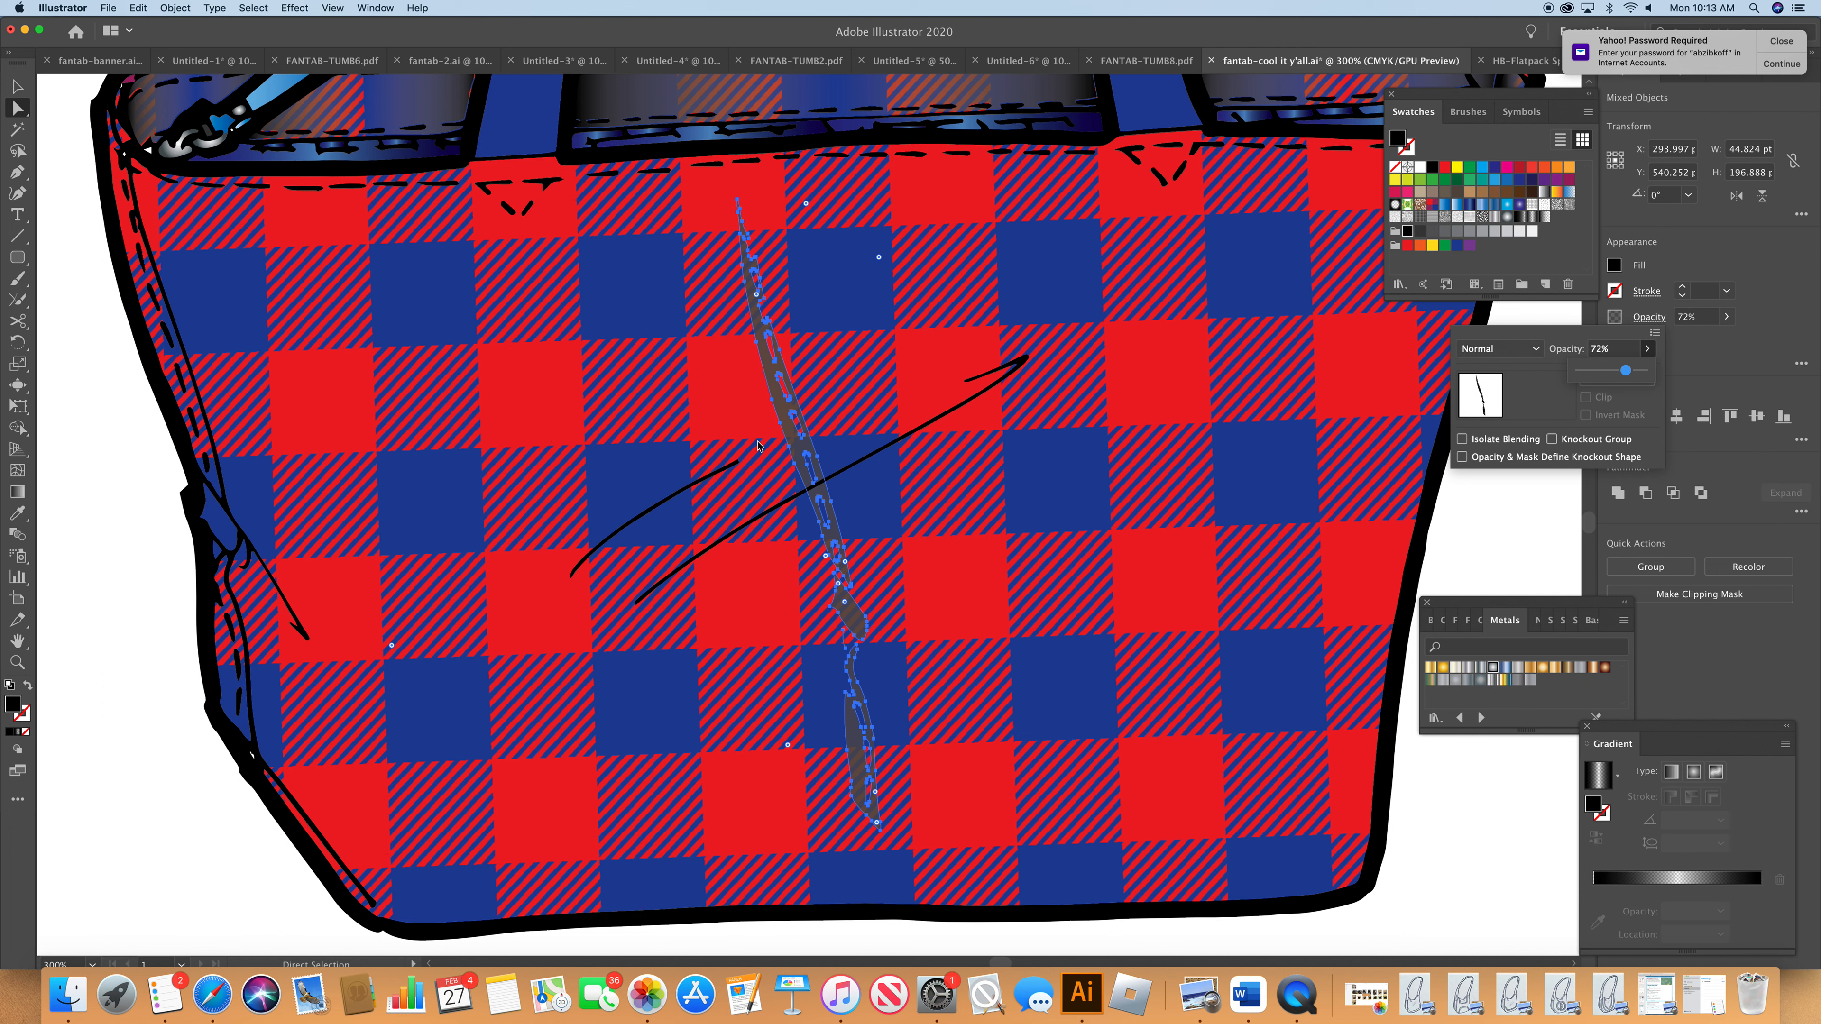
pyautogui.click(795, 454)
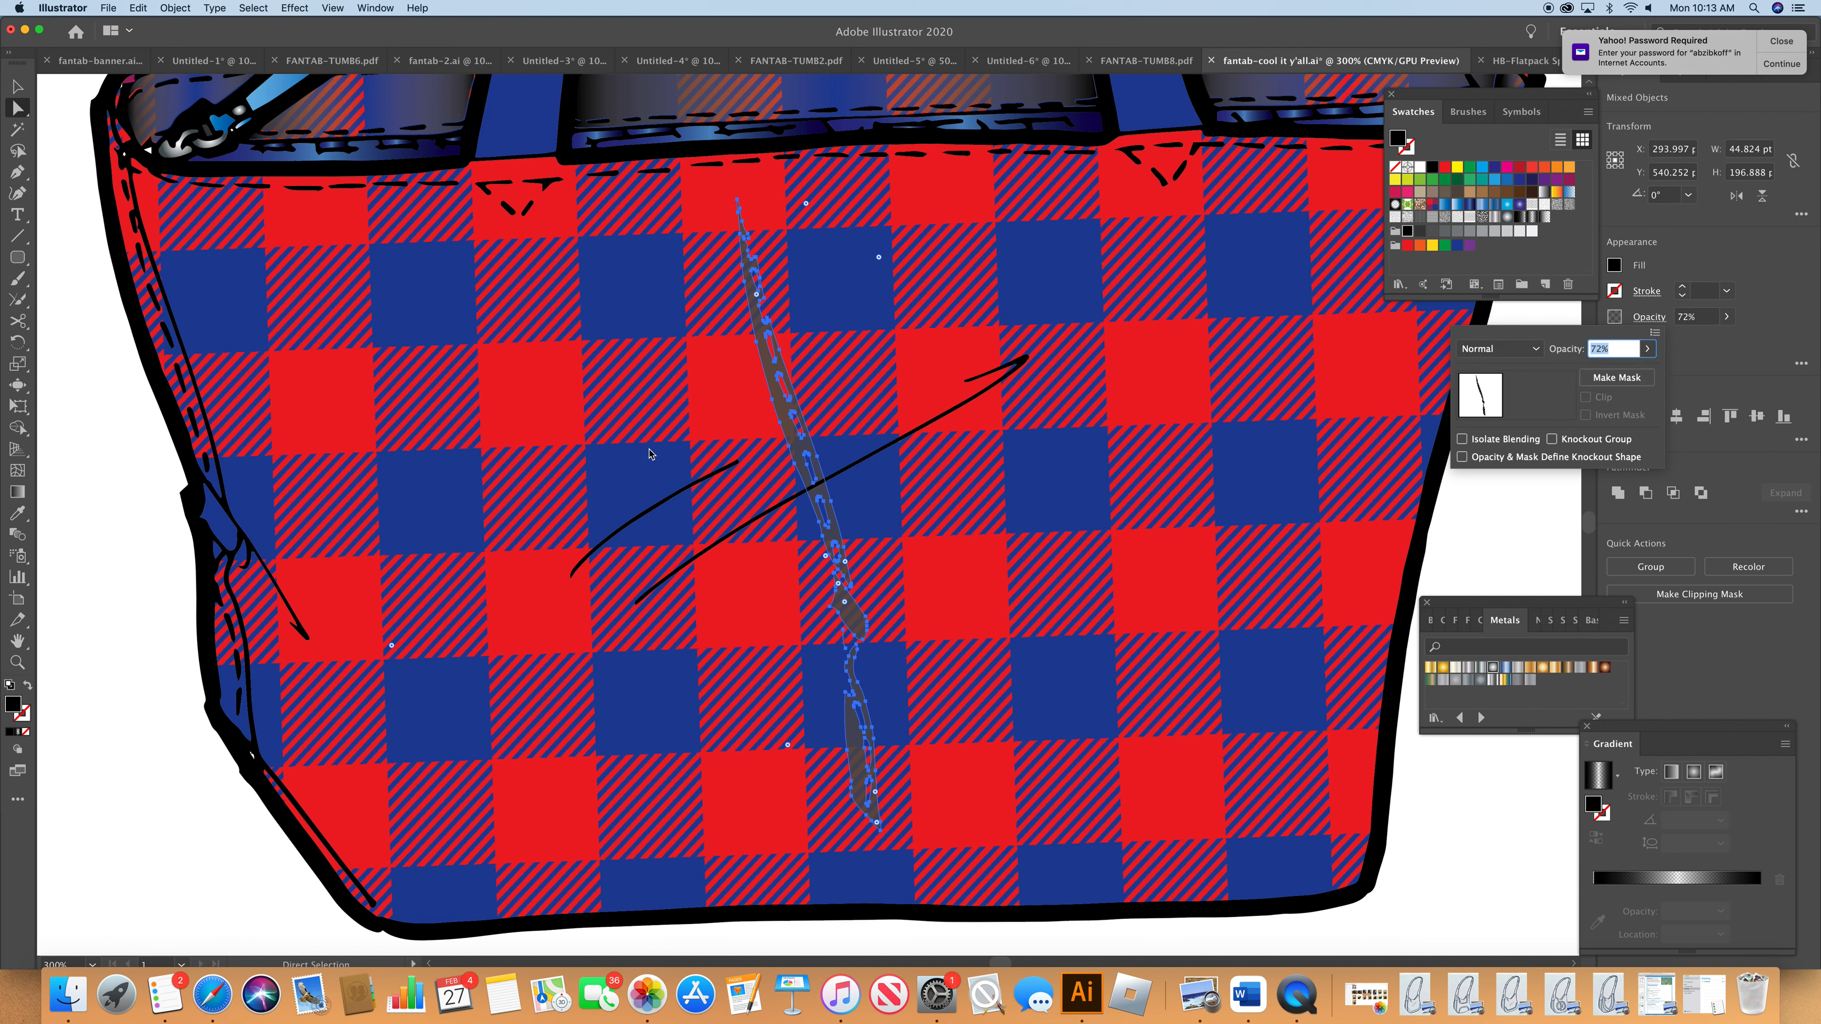
pyautogui.press('Return')
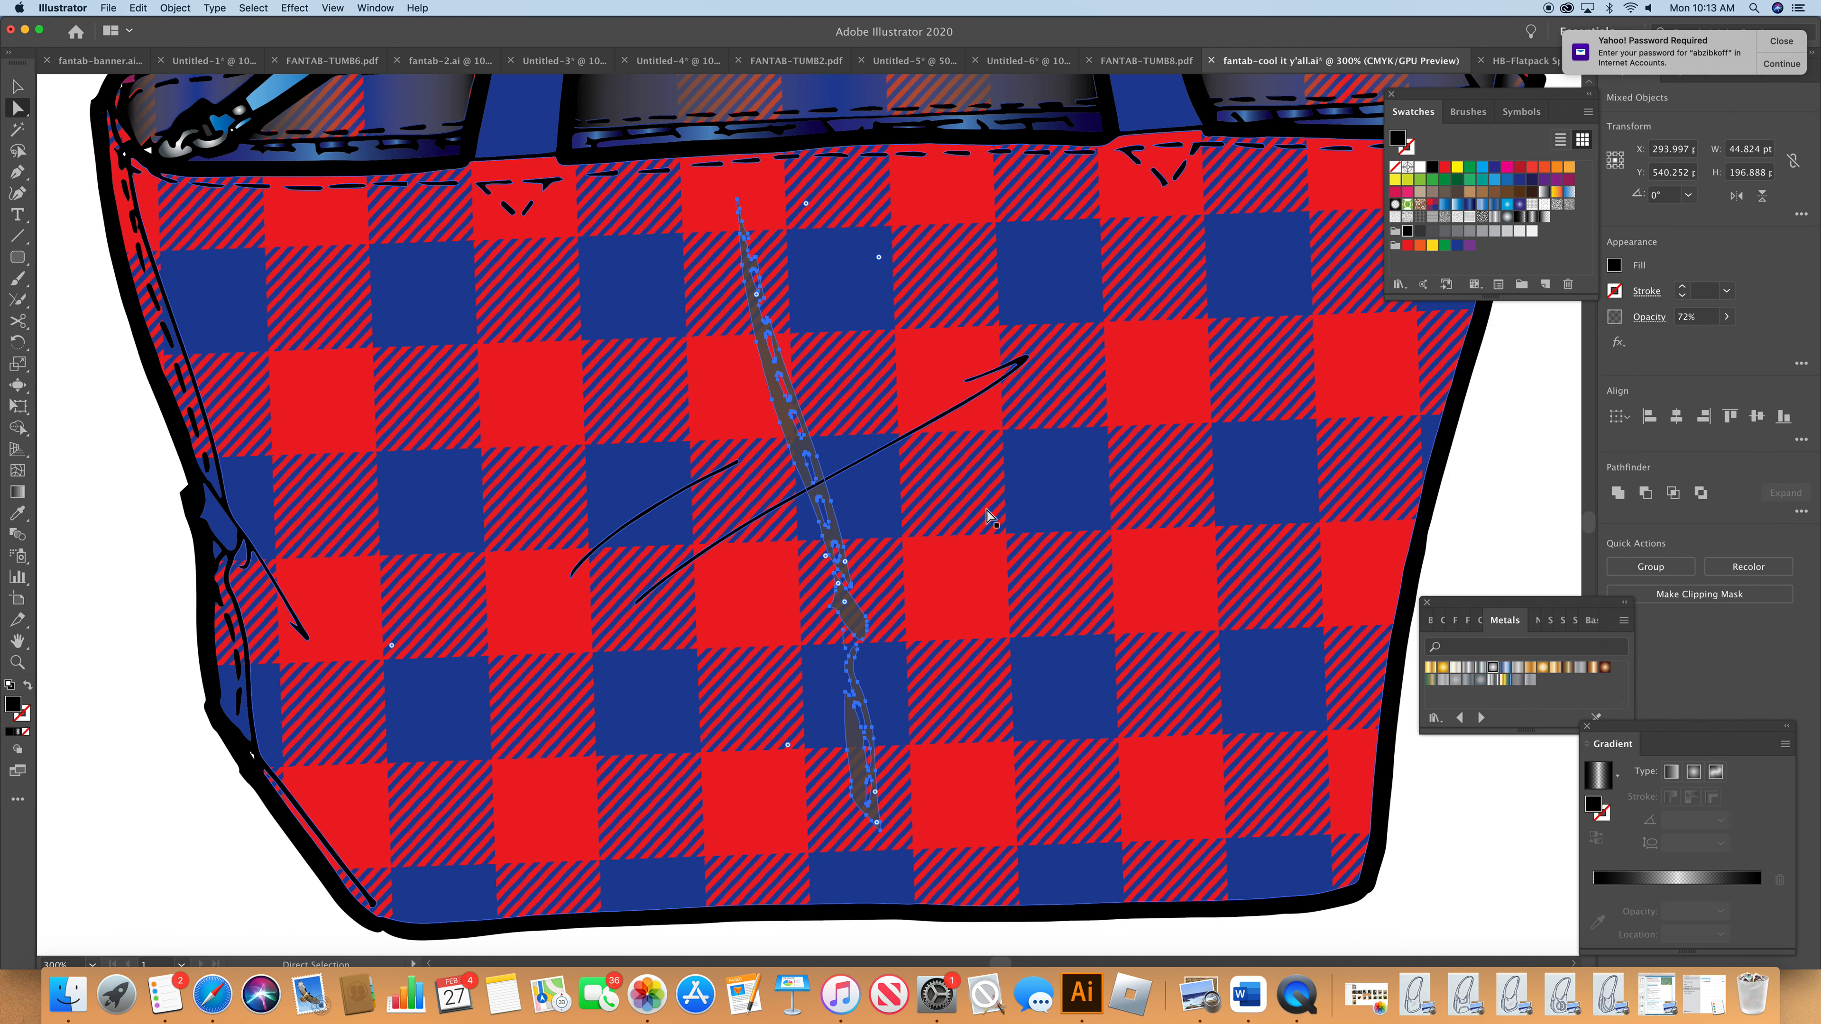
# - Place the translucent black pieces over the bag's side seam and fill the small gap at the seam's notch with dark grey
pyautogui.moveTo(851, 615); pyautogui.dragTo(226, 534)
pyautogui.press('super+z')
pyautogui.moveTo(847, 748); pyautogui.dragTo(227, 672)
pyautogui.click(144, 689)
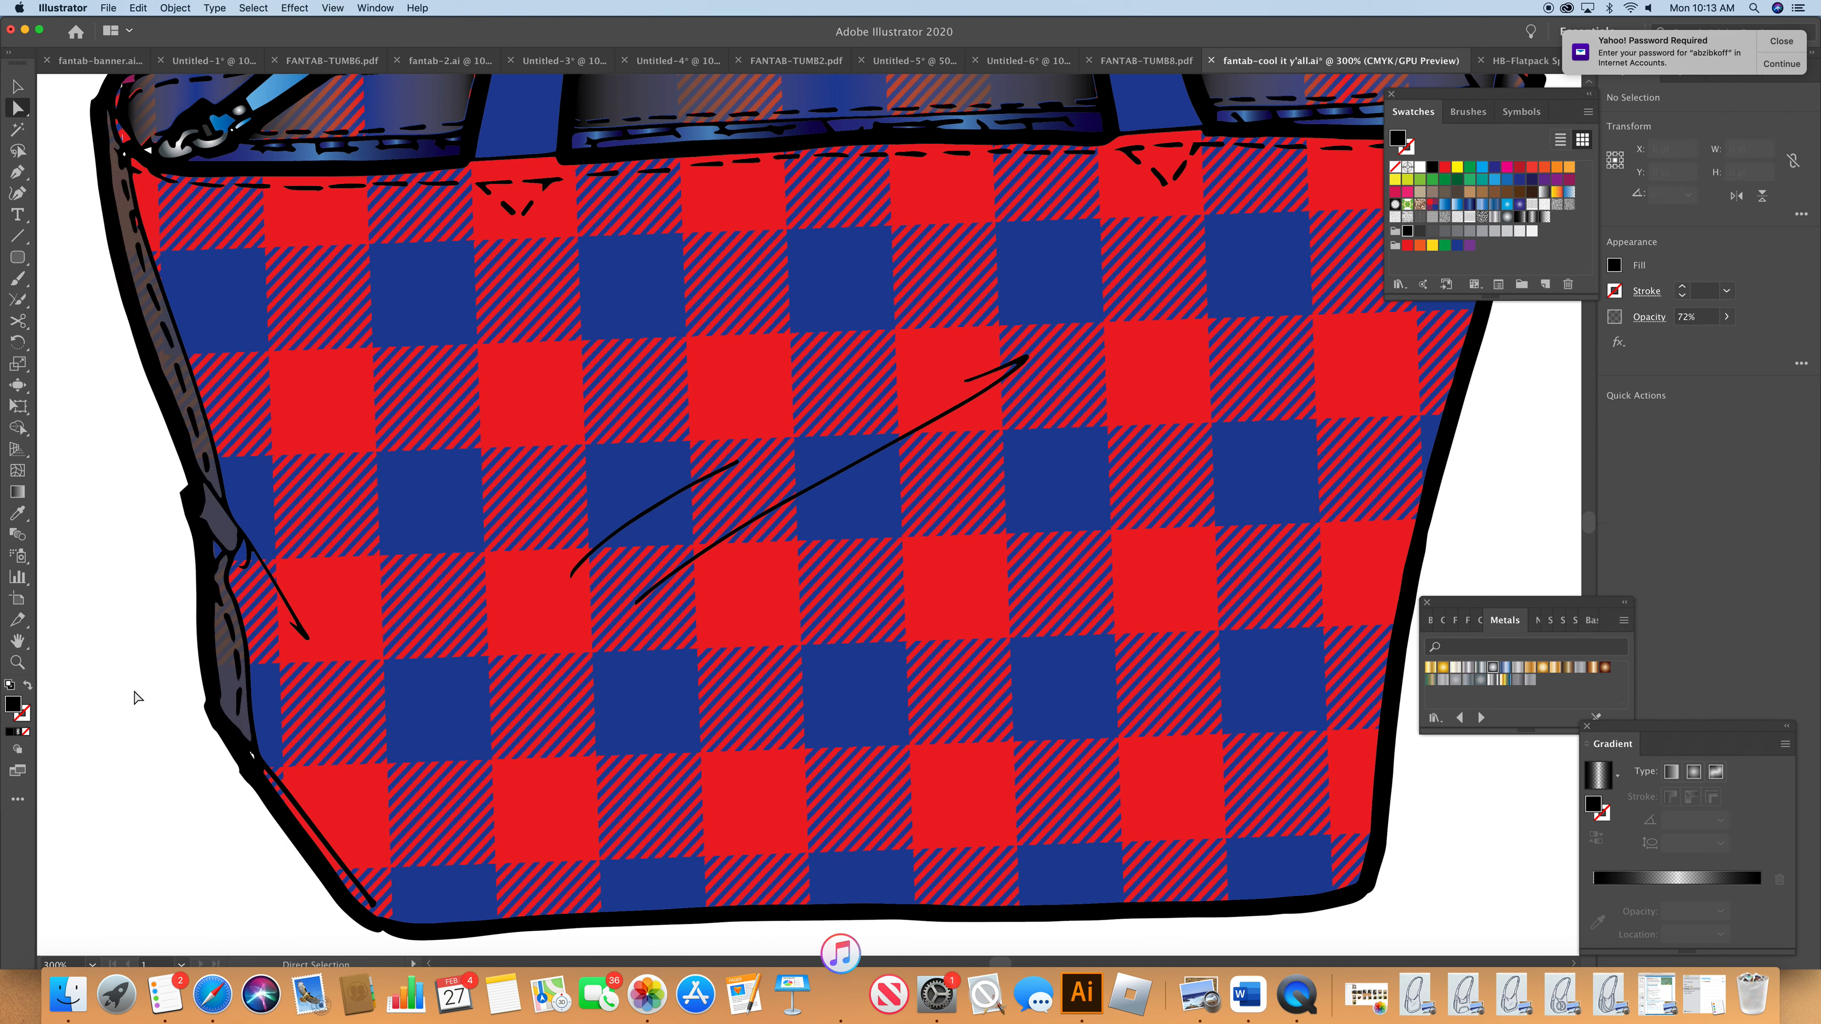
pyautogui.click(221, 556)
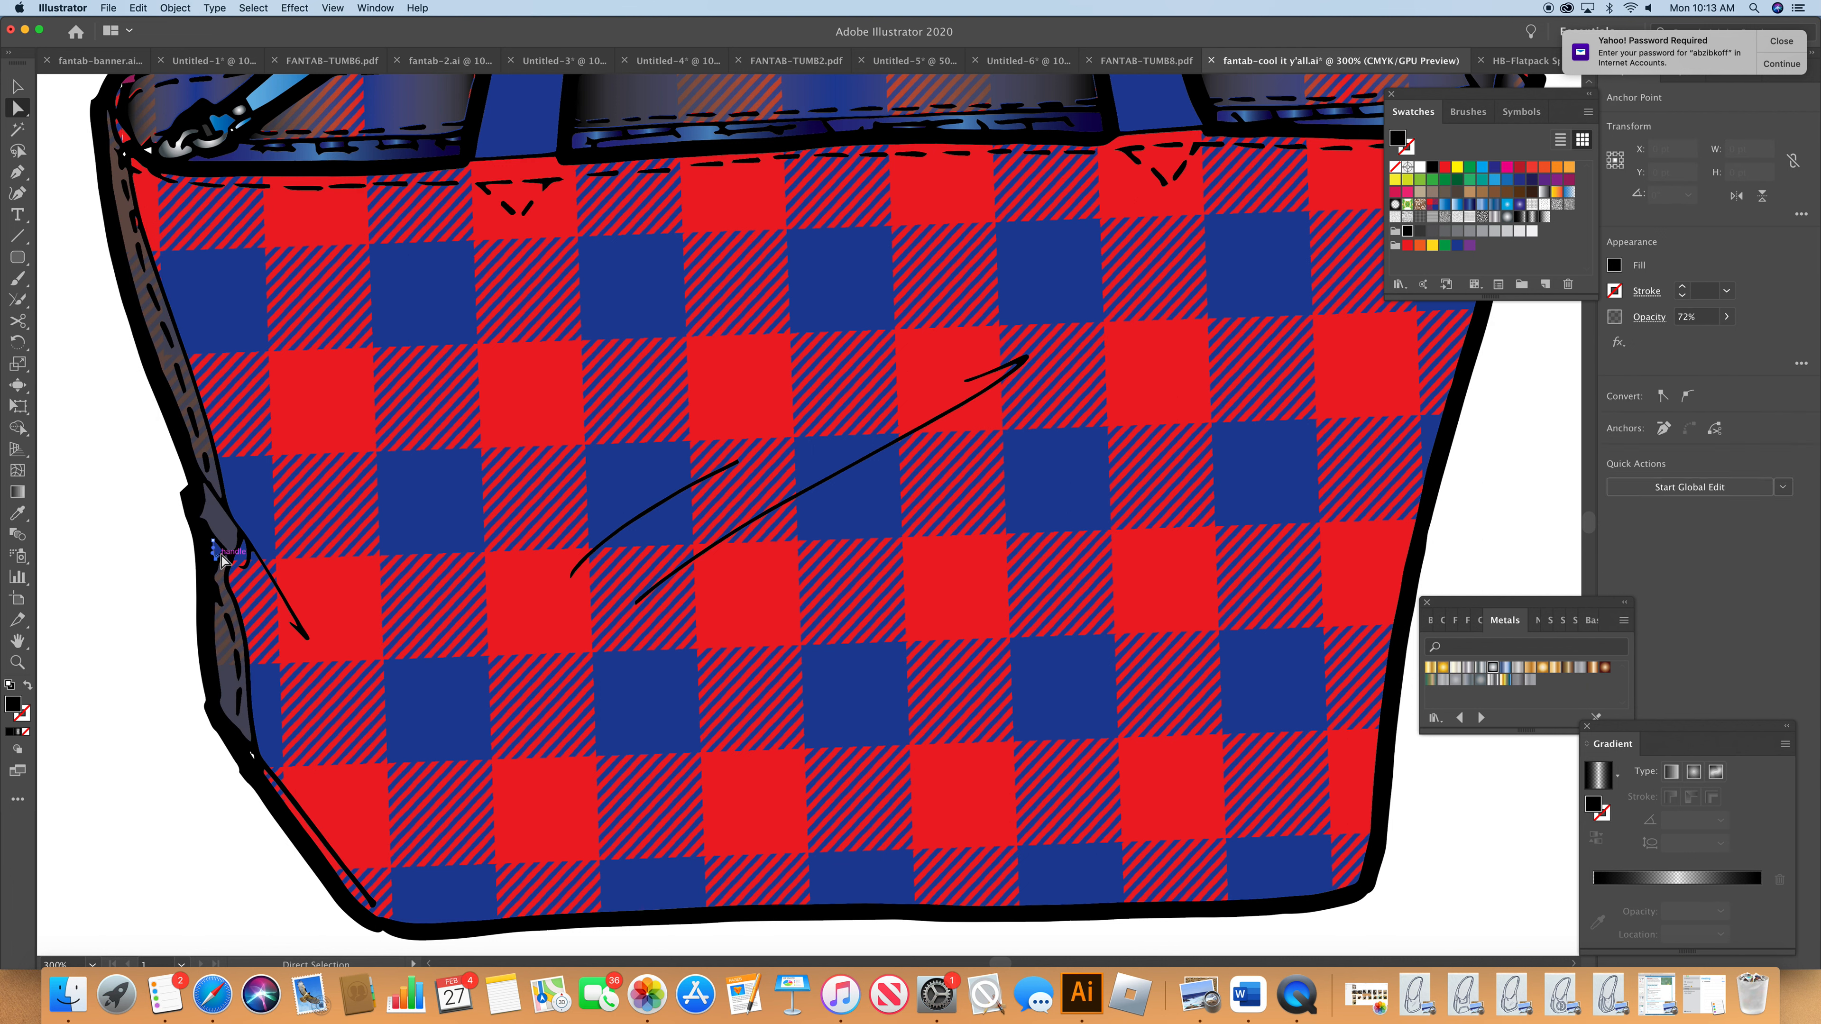
pyautogui.click(1419, 234)
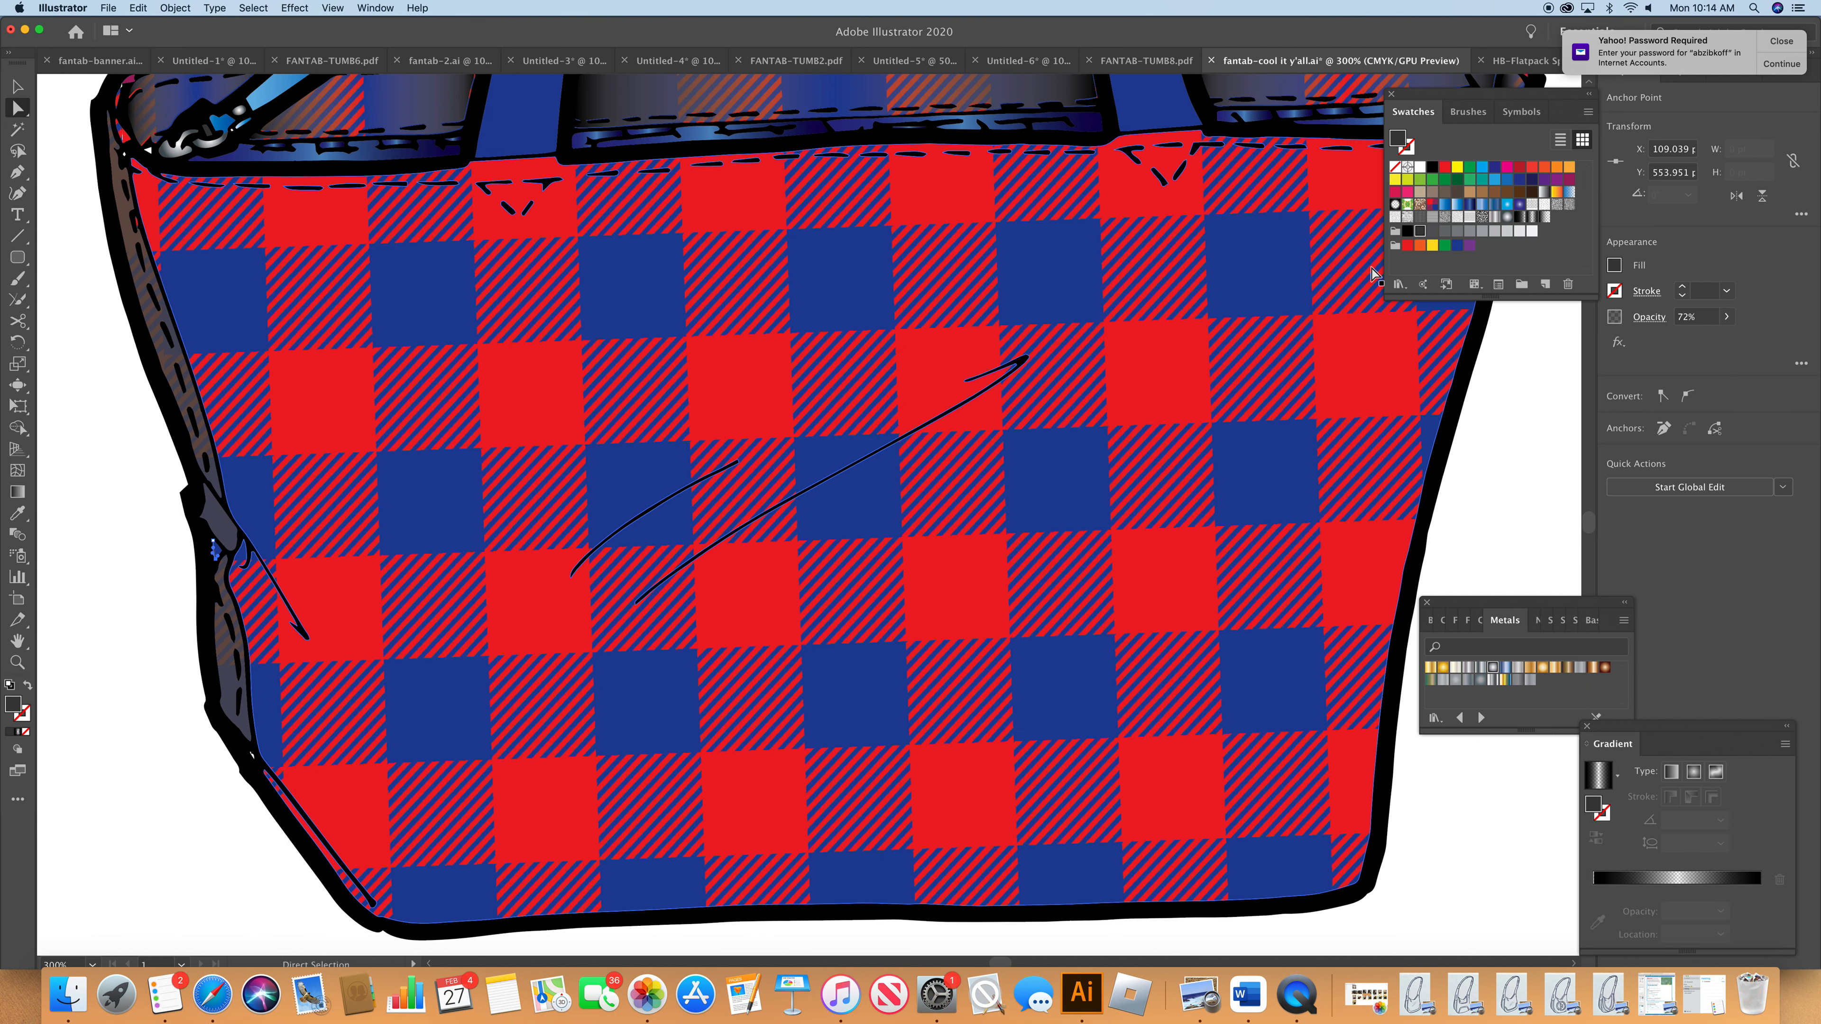
# - Set the opacity of the black shading pieces over the side seam to 35%
pyautogui.click(228, 697)
pyautogui.keyDown('shift'); pyautogui.click(206, 482); pyautogui.keyUp('shift')
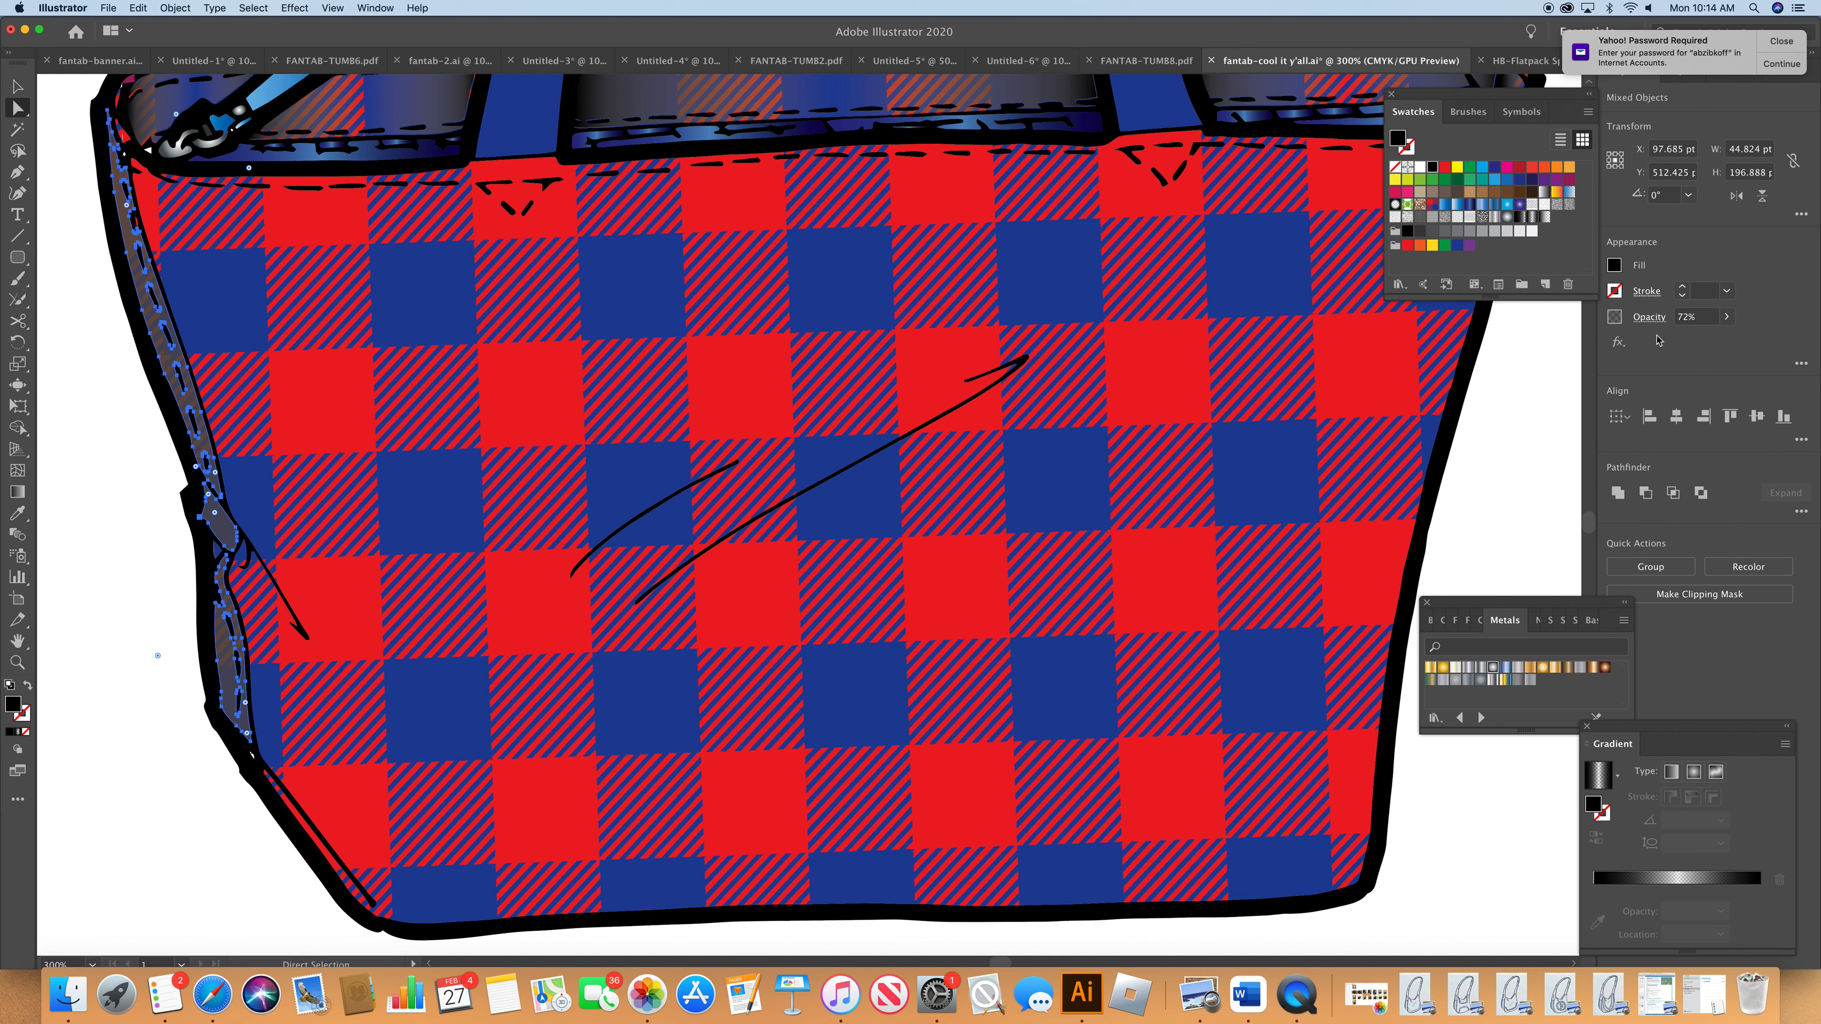
pyautogui.click(1649, 316)
pyautogui.click(1646, 349)
pyautogui.moveTo(1627, 370); pyautogui.dragTo(1614, 374)
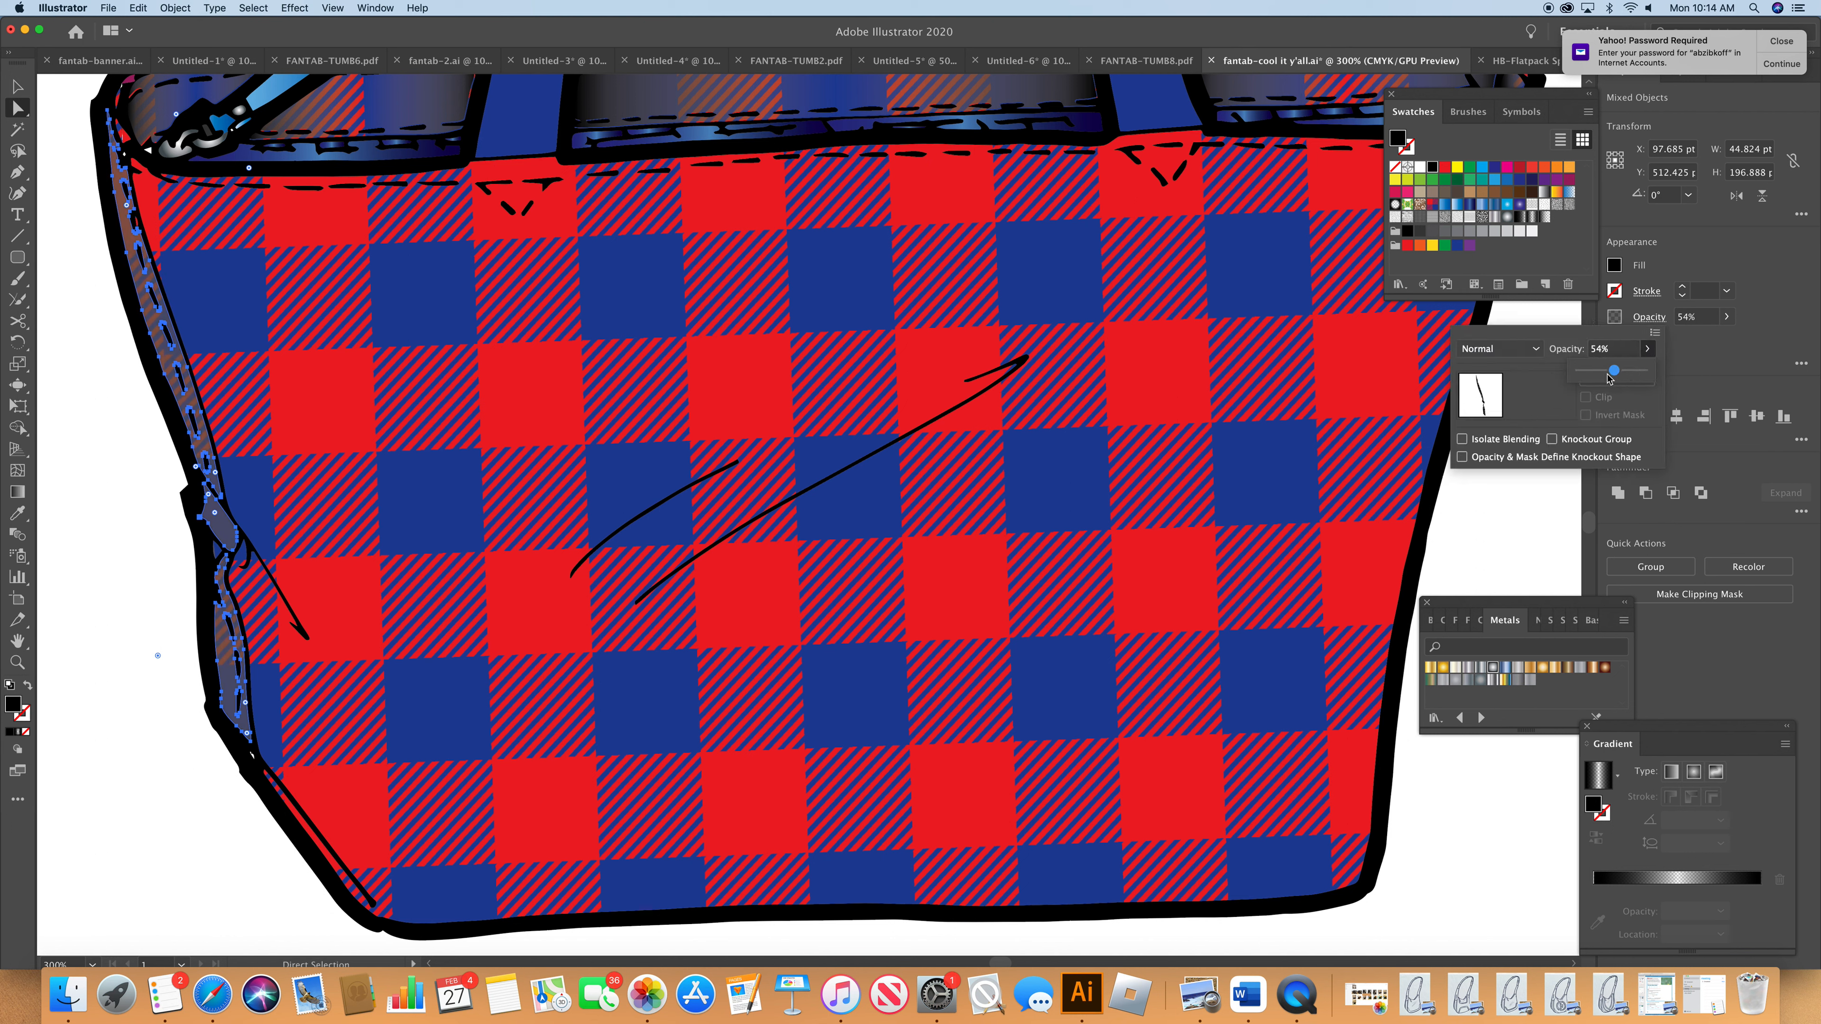
pyautogui.click(1500, 536)
pyautogui.write('72')
pyautogui.press('Return')
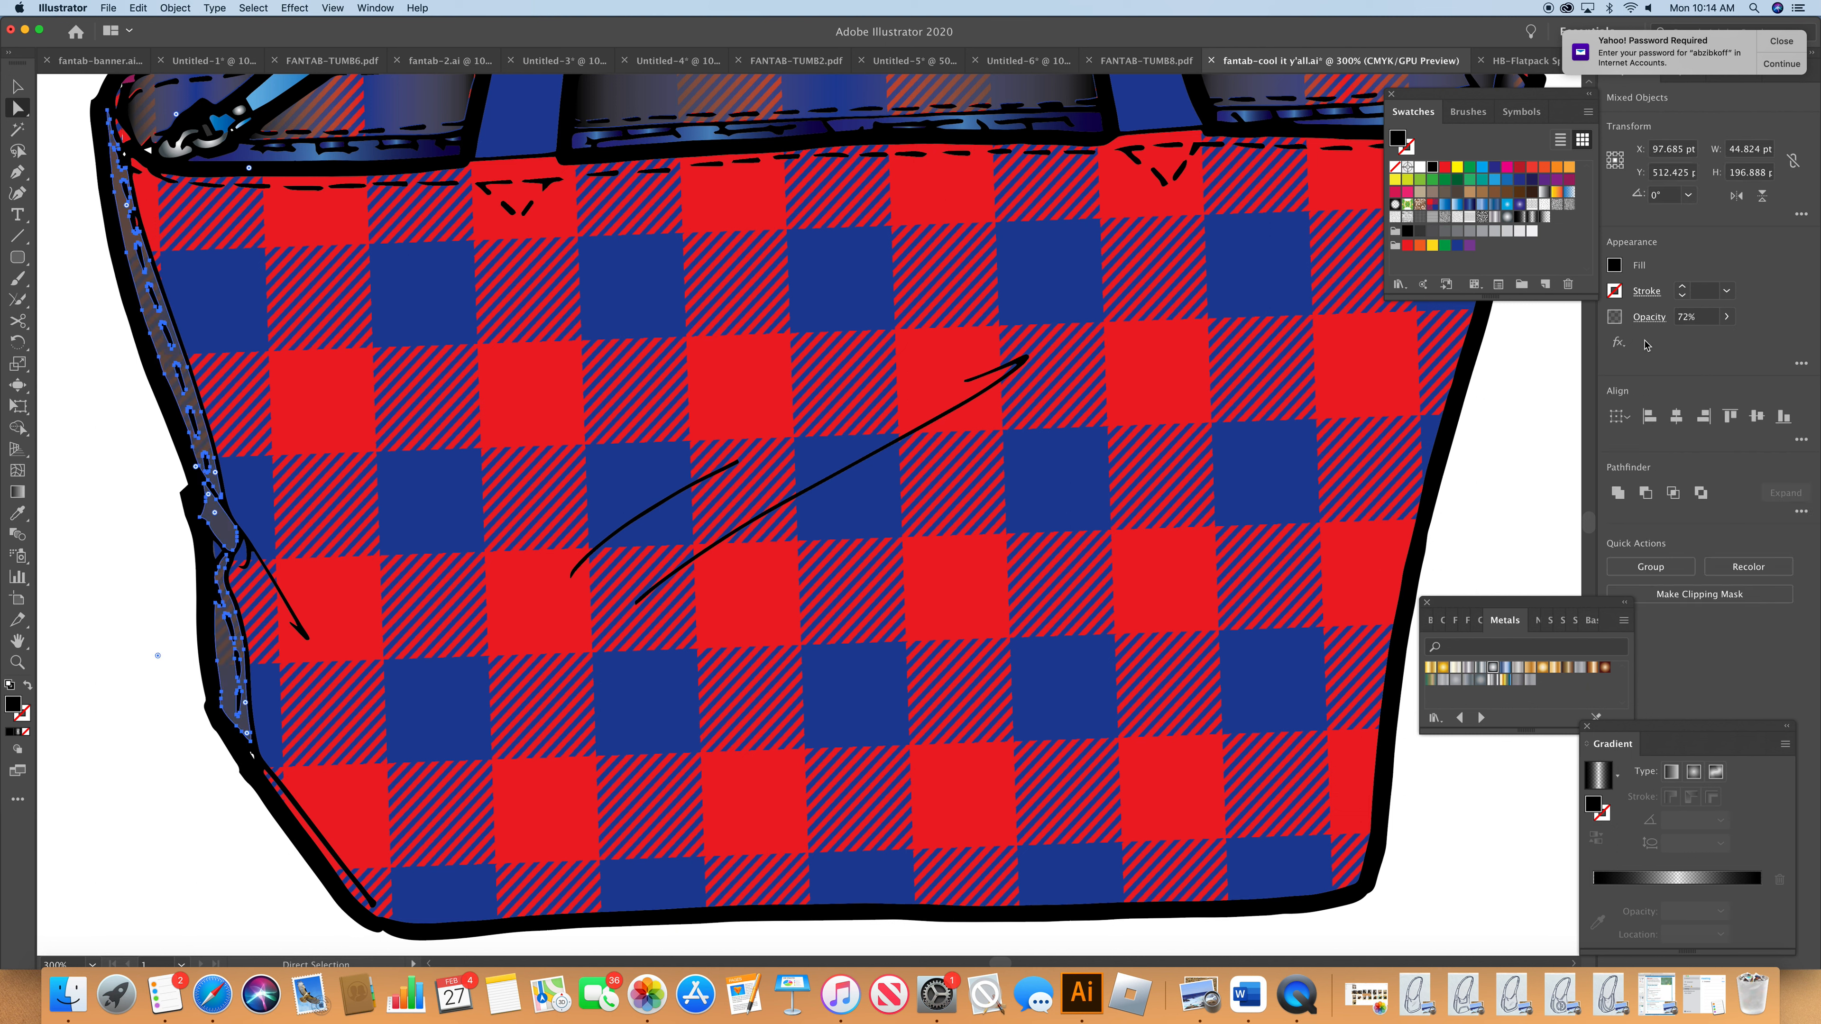
pyautogui.click(1726, 317)
pyautogui.moveTo(1704, 344)
pyautogui.mouseDown()
pyautogui.moveTo(1670, 345)
pyautogui.moveTo(1685, 347)
pyautogui.mouseUp()
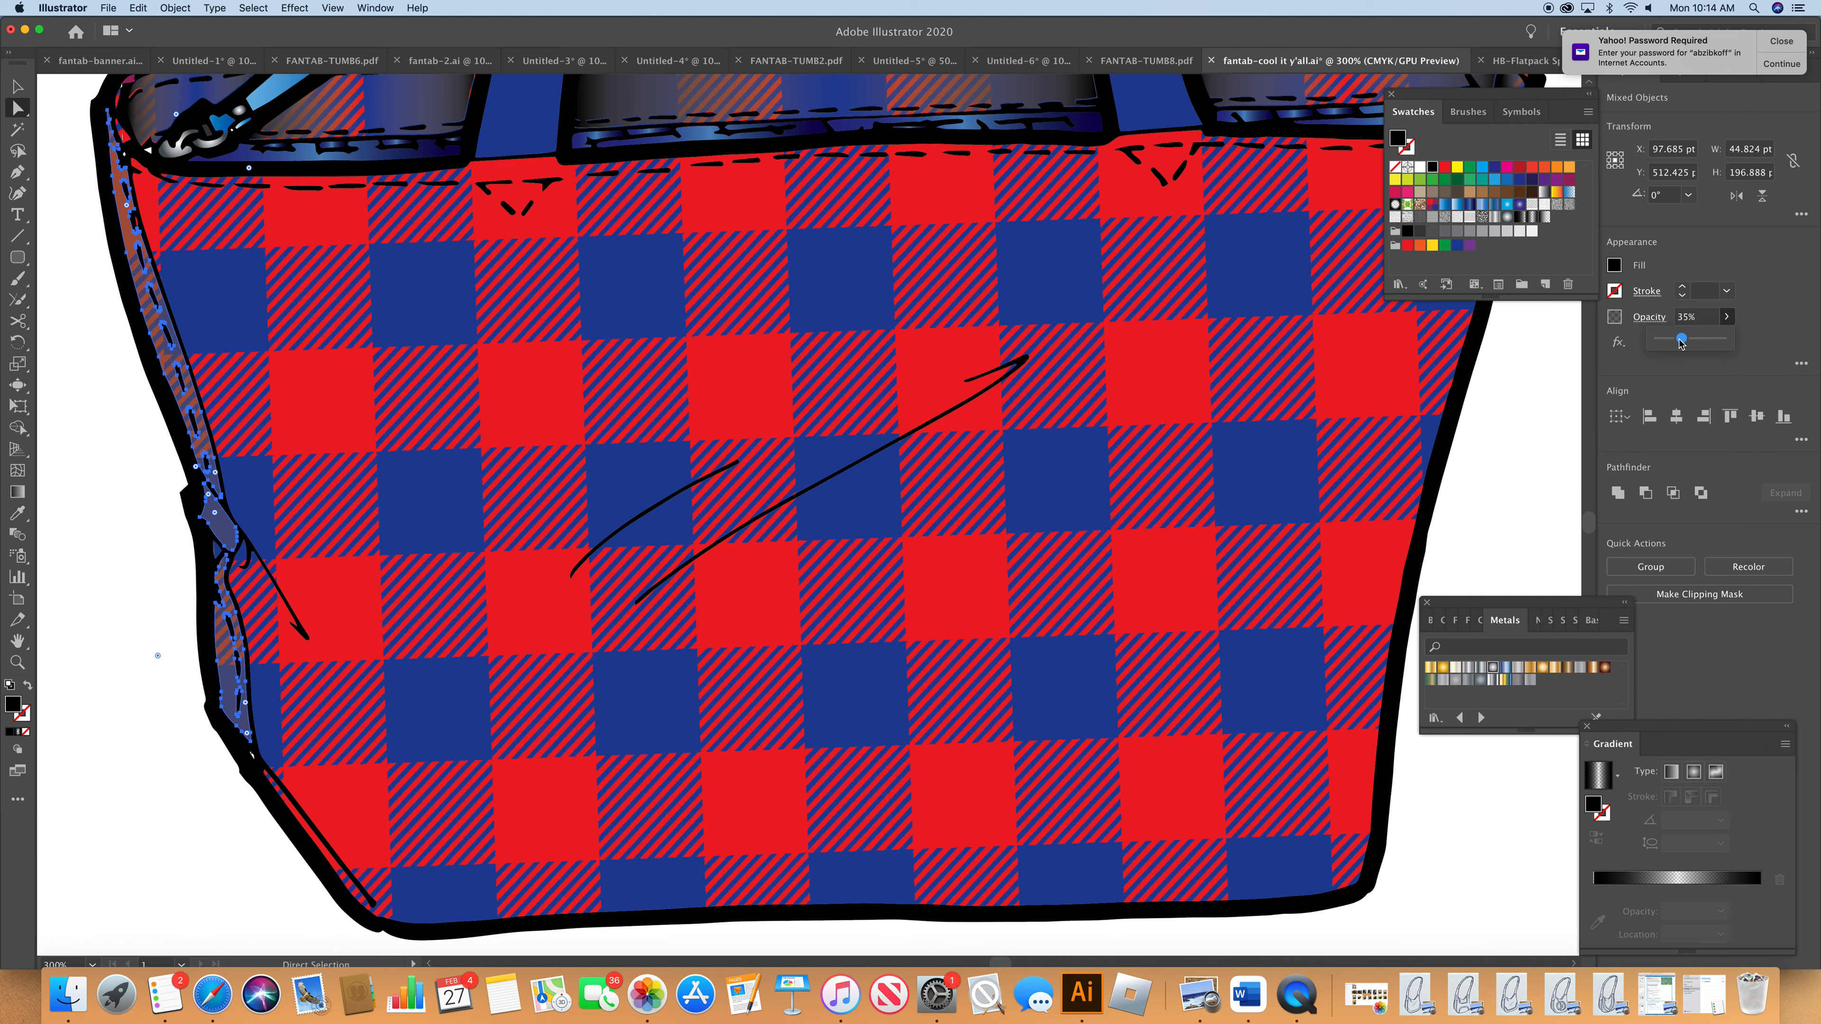
pyautogui.click(1552, 410)
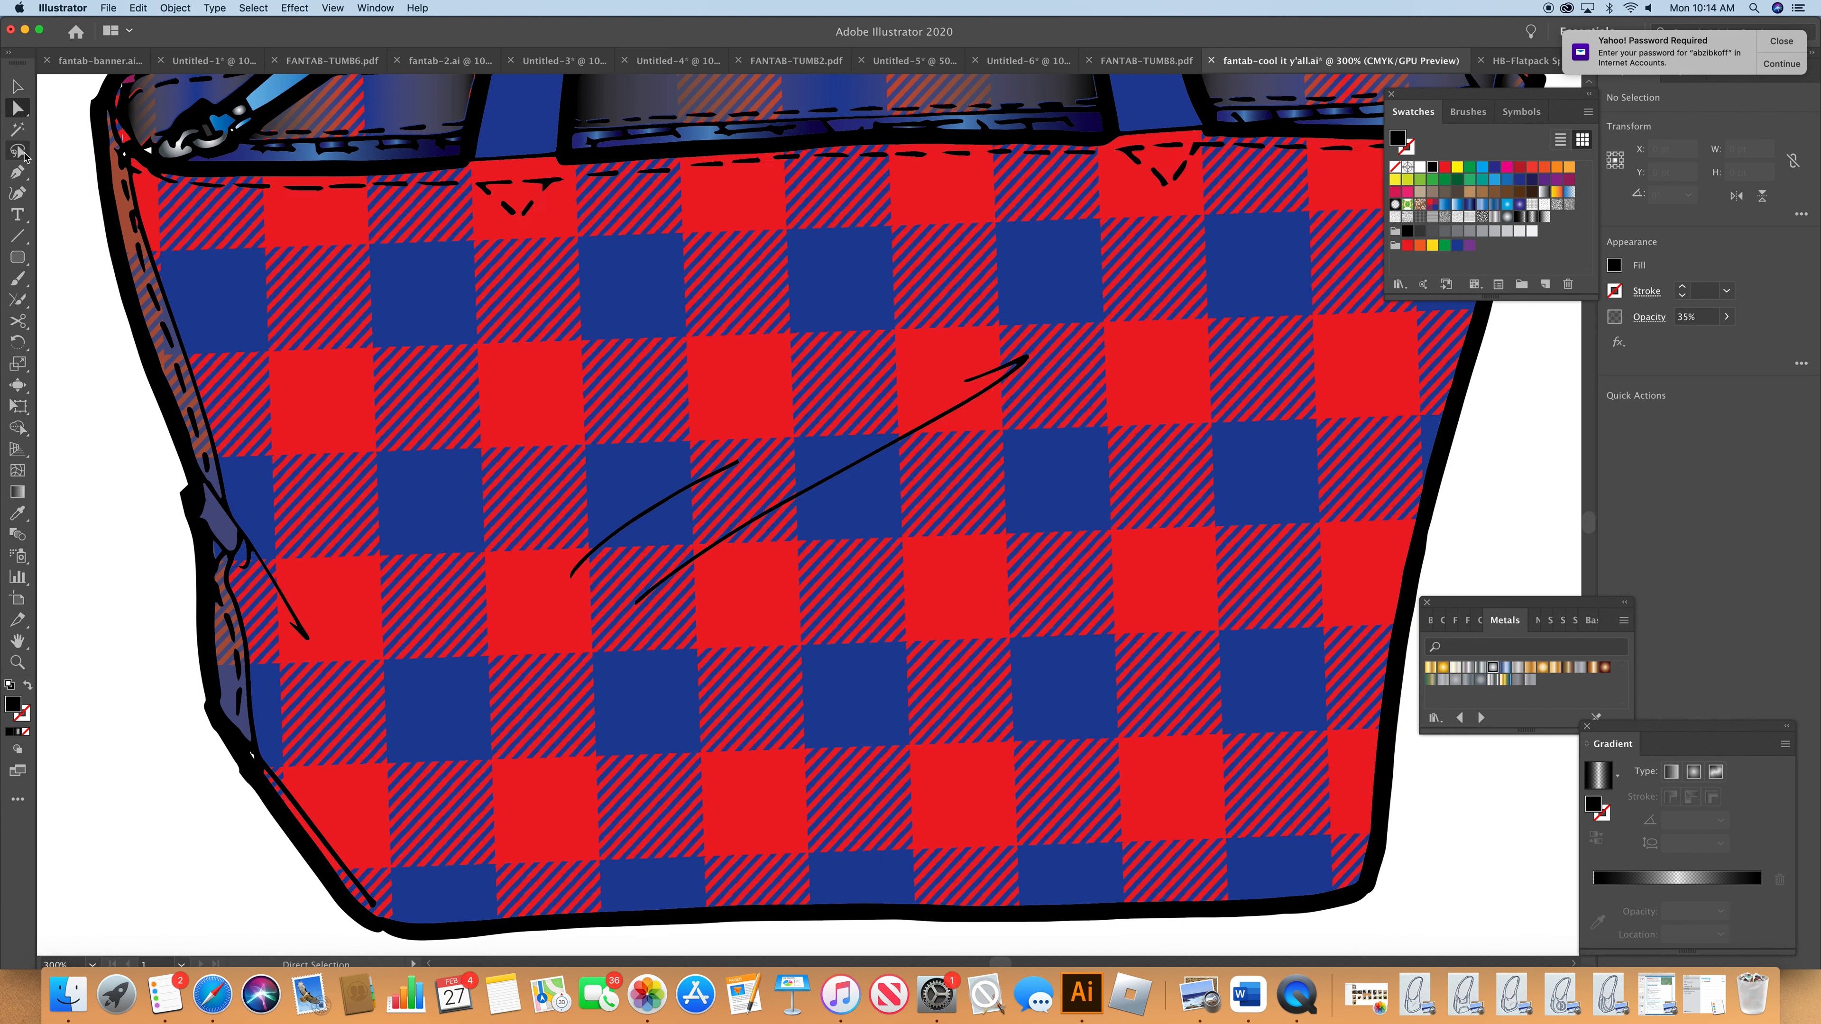
# - Fill the small piece at the rim's corner beside the zipper end with the dark blue gradient swatch
pyautogui.click(19, 173)
pyautogui.click(20, 112)
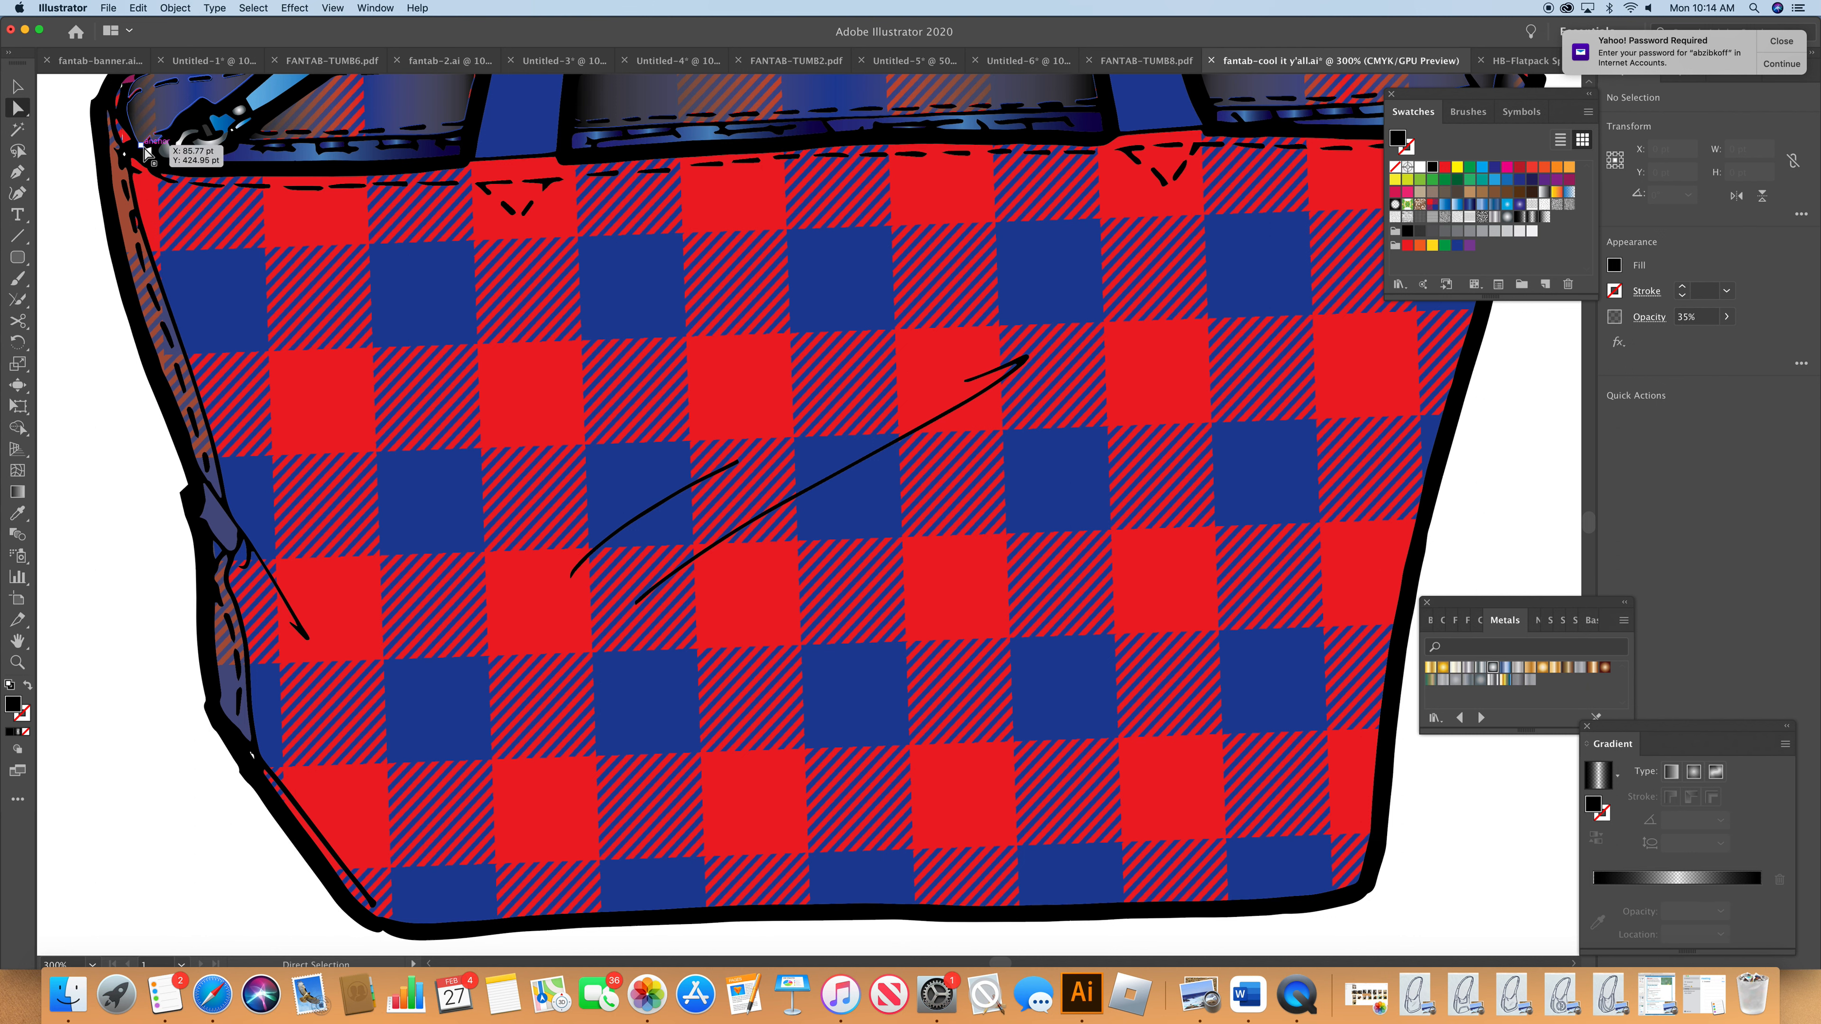
pyautogui.click(148, 152)
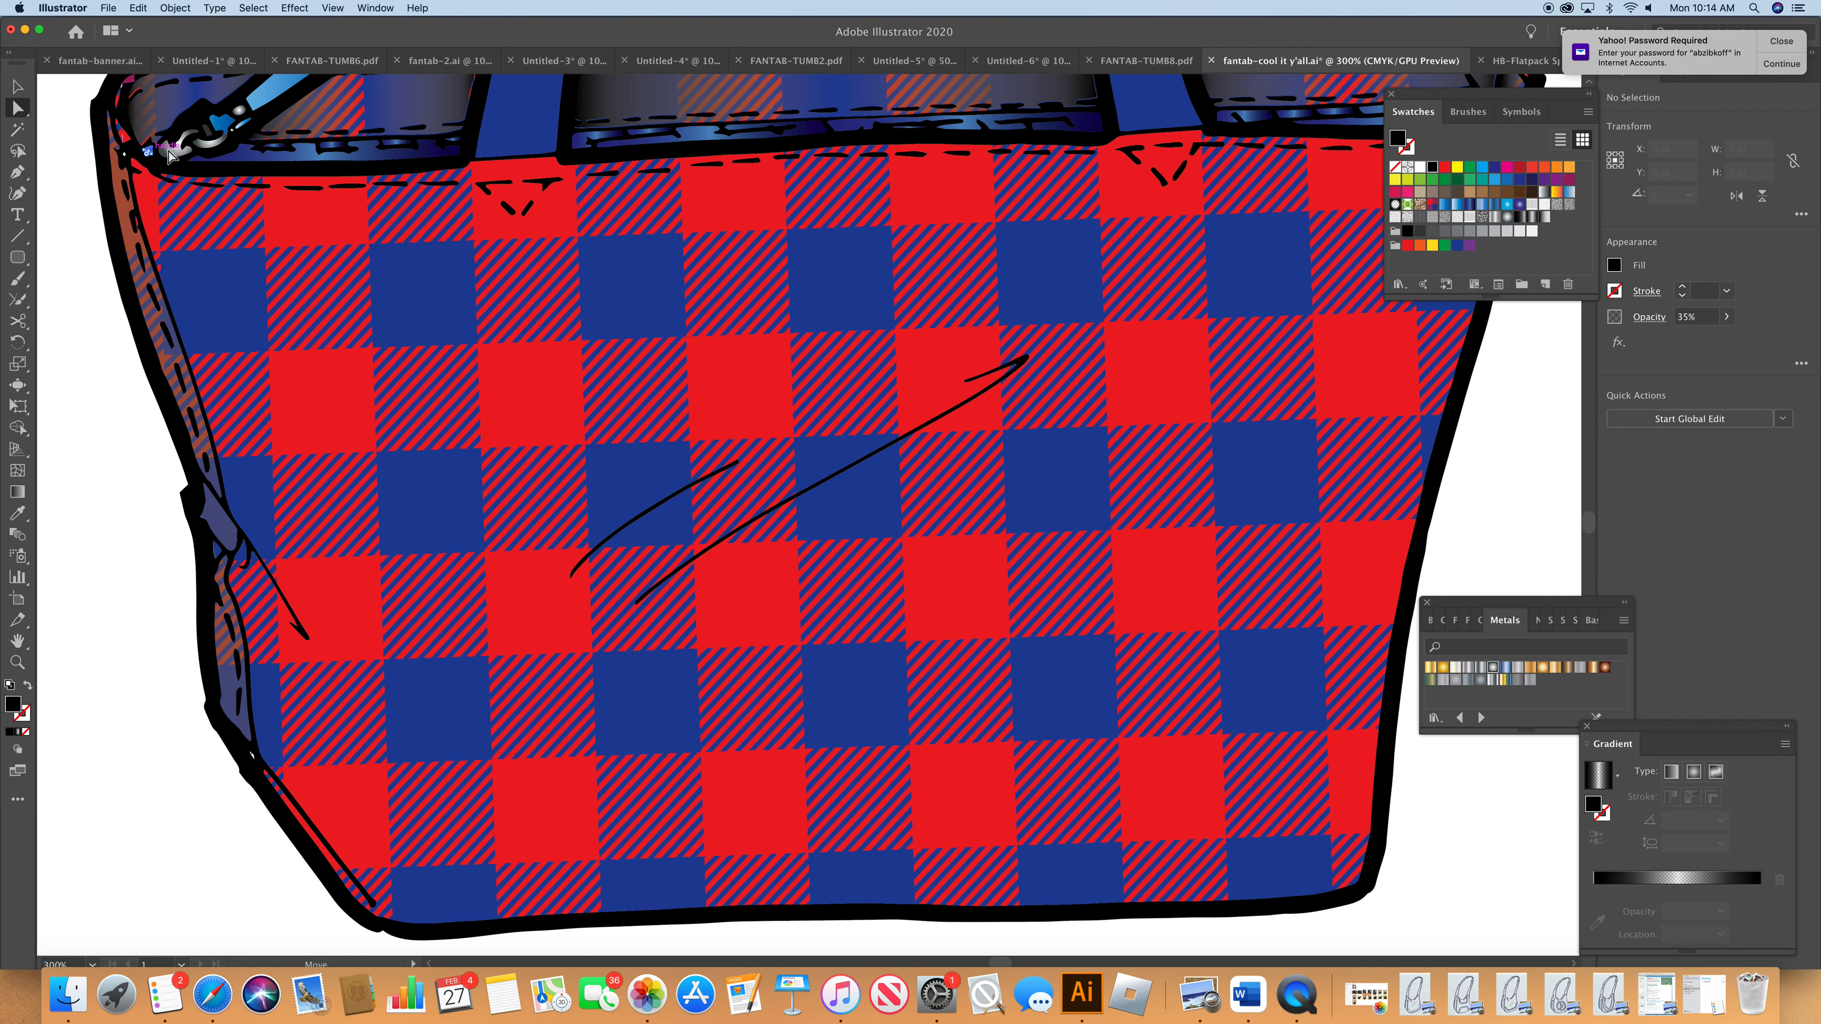
pyautogui.click(1468, 203)
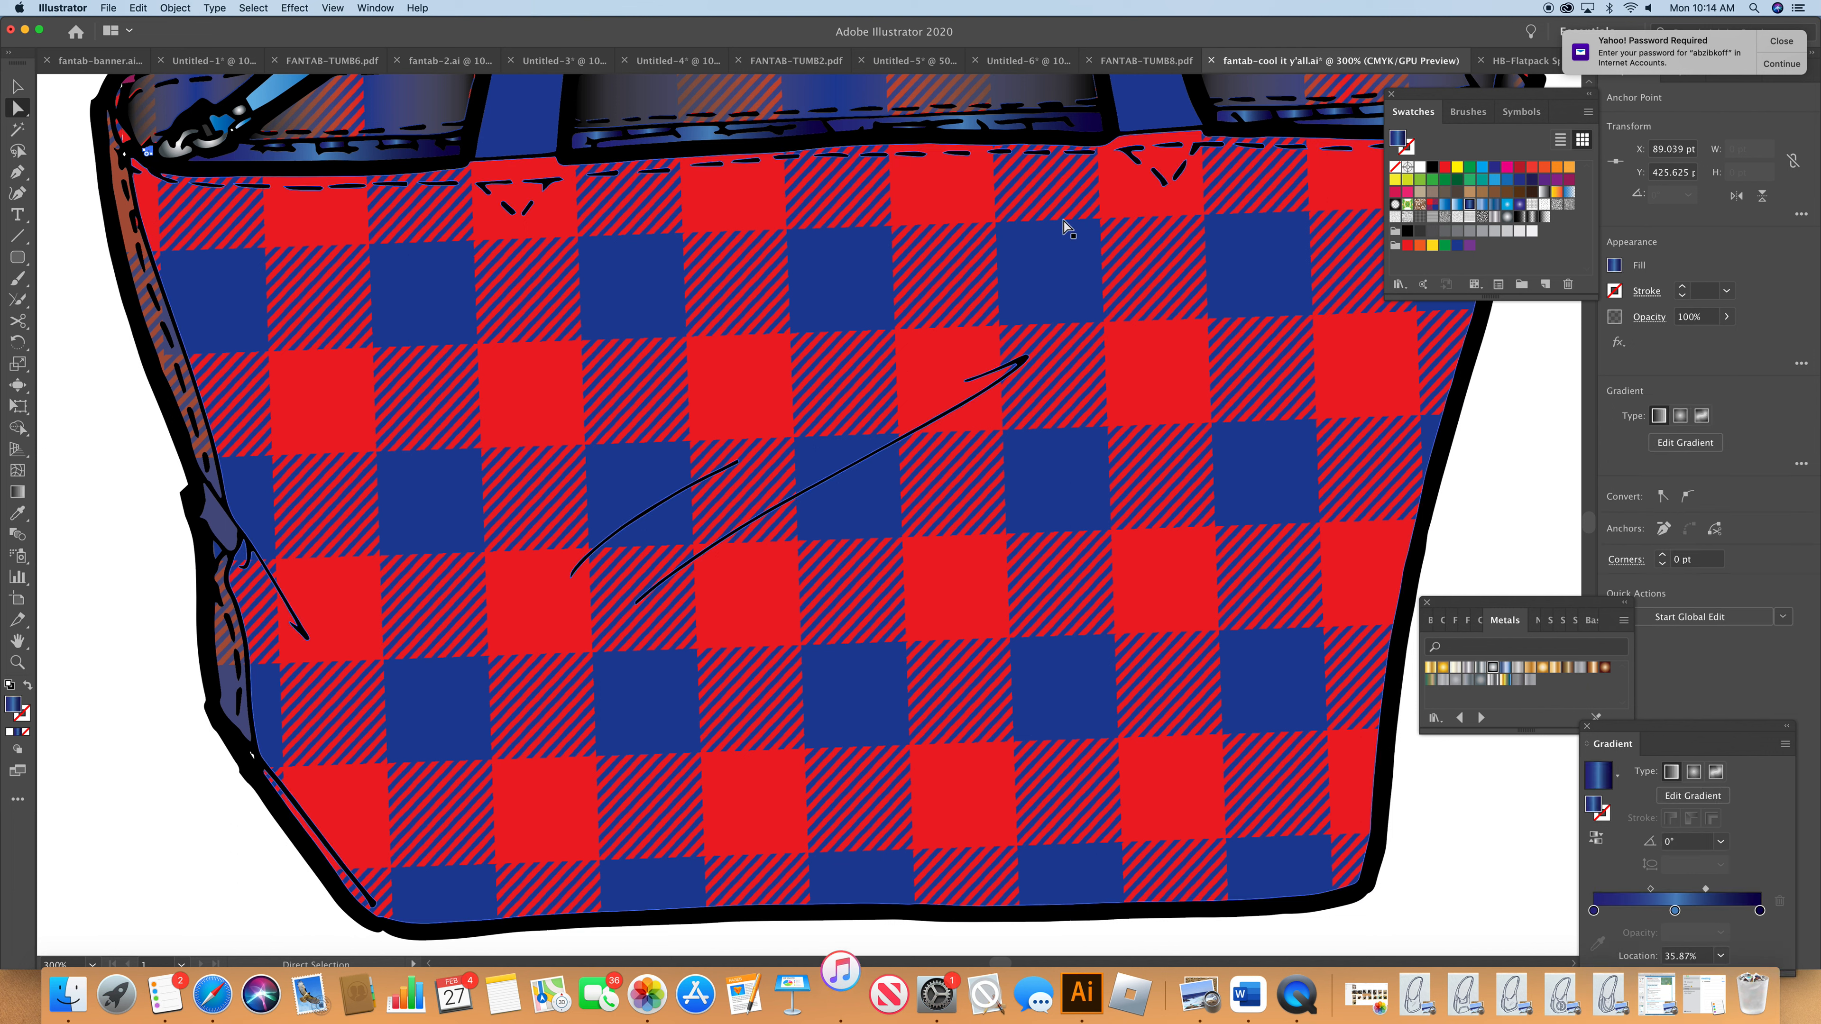
pyautogui.click(126, 304)
pyautogui.click(105, 308)
# - Draw with the Pen tool the shading's inner contour from the zipper corner down the bag's left side and along its bottom to the right corner
pyautogui.click(20, 176)
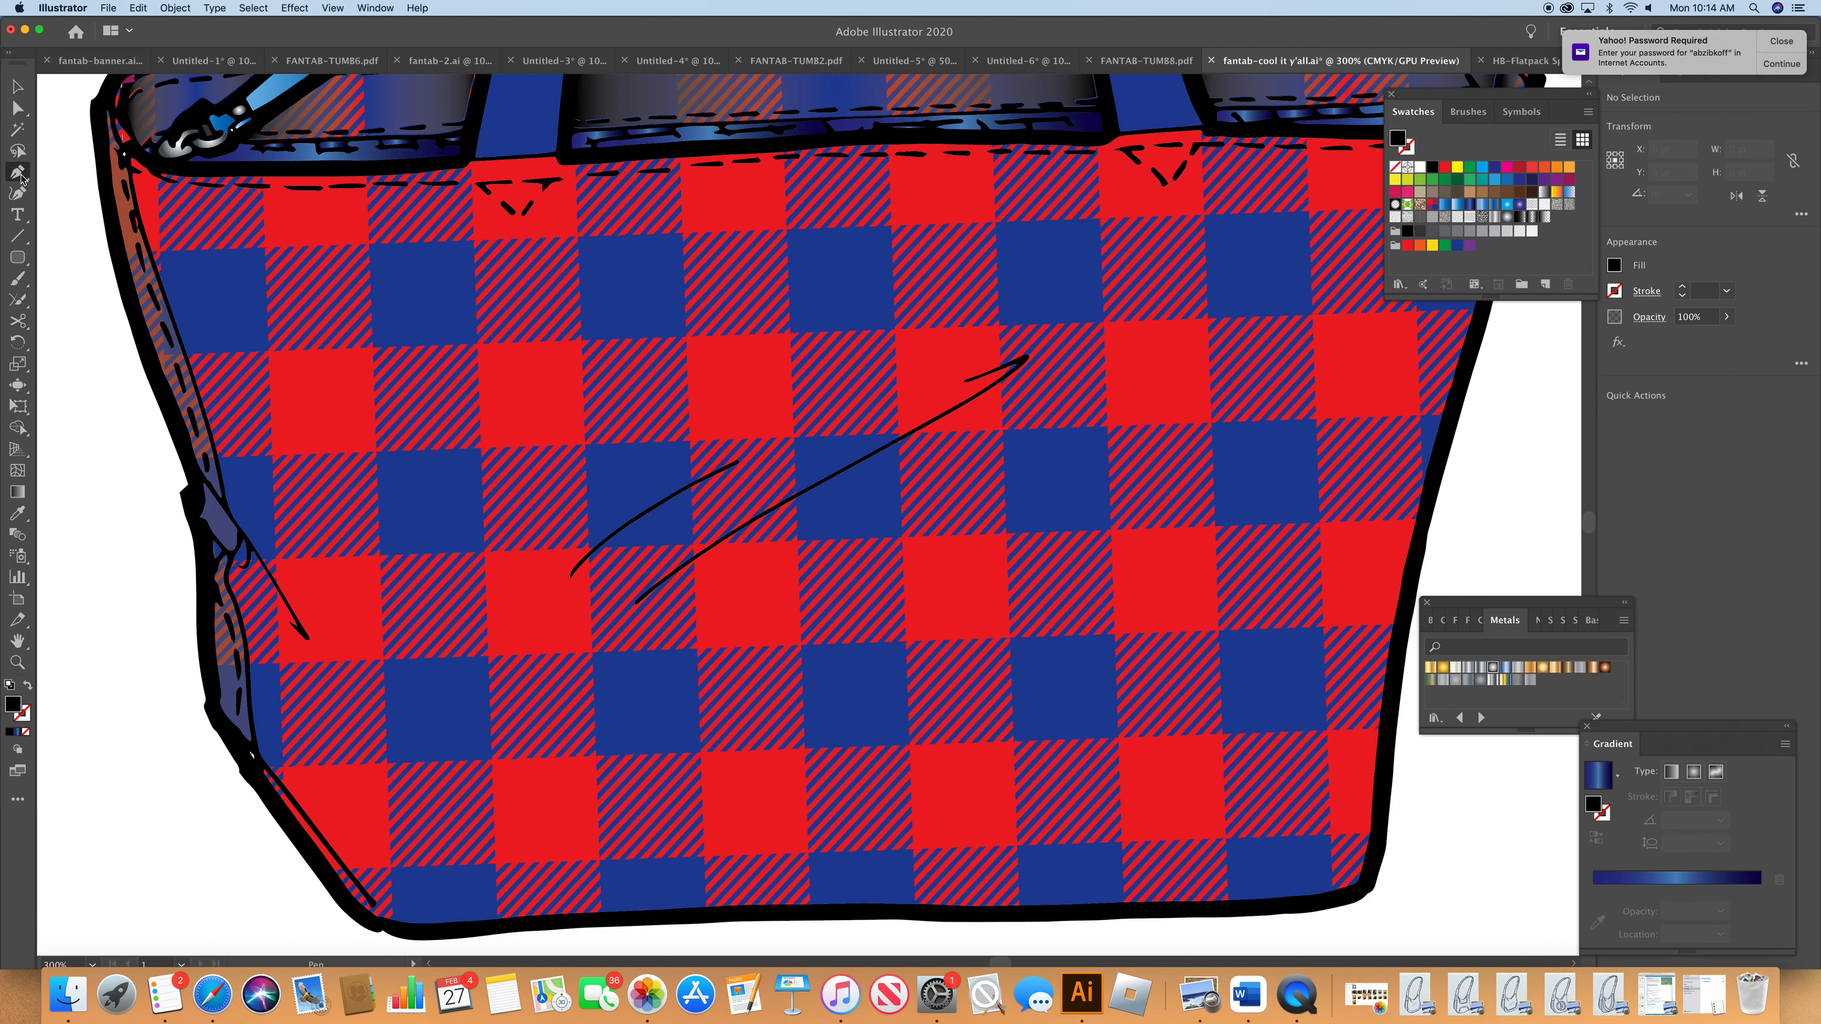
pyautogui.click(131, 162)
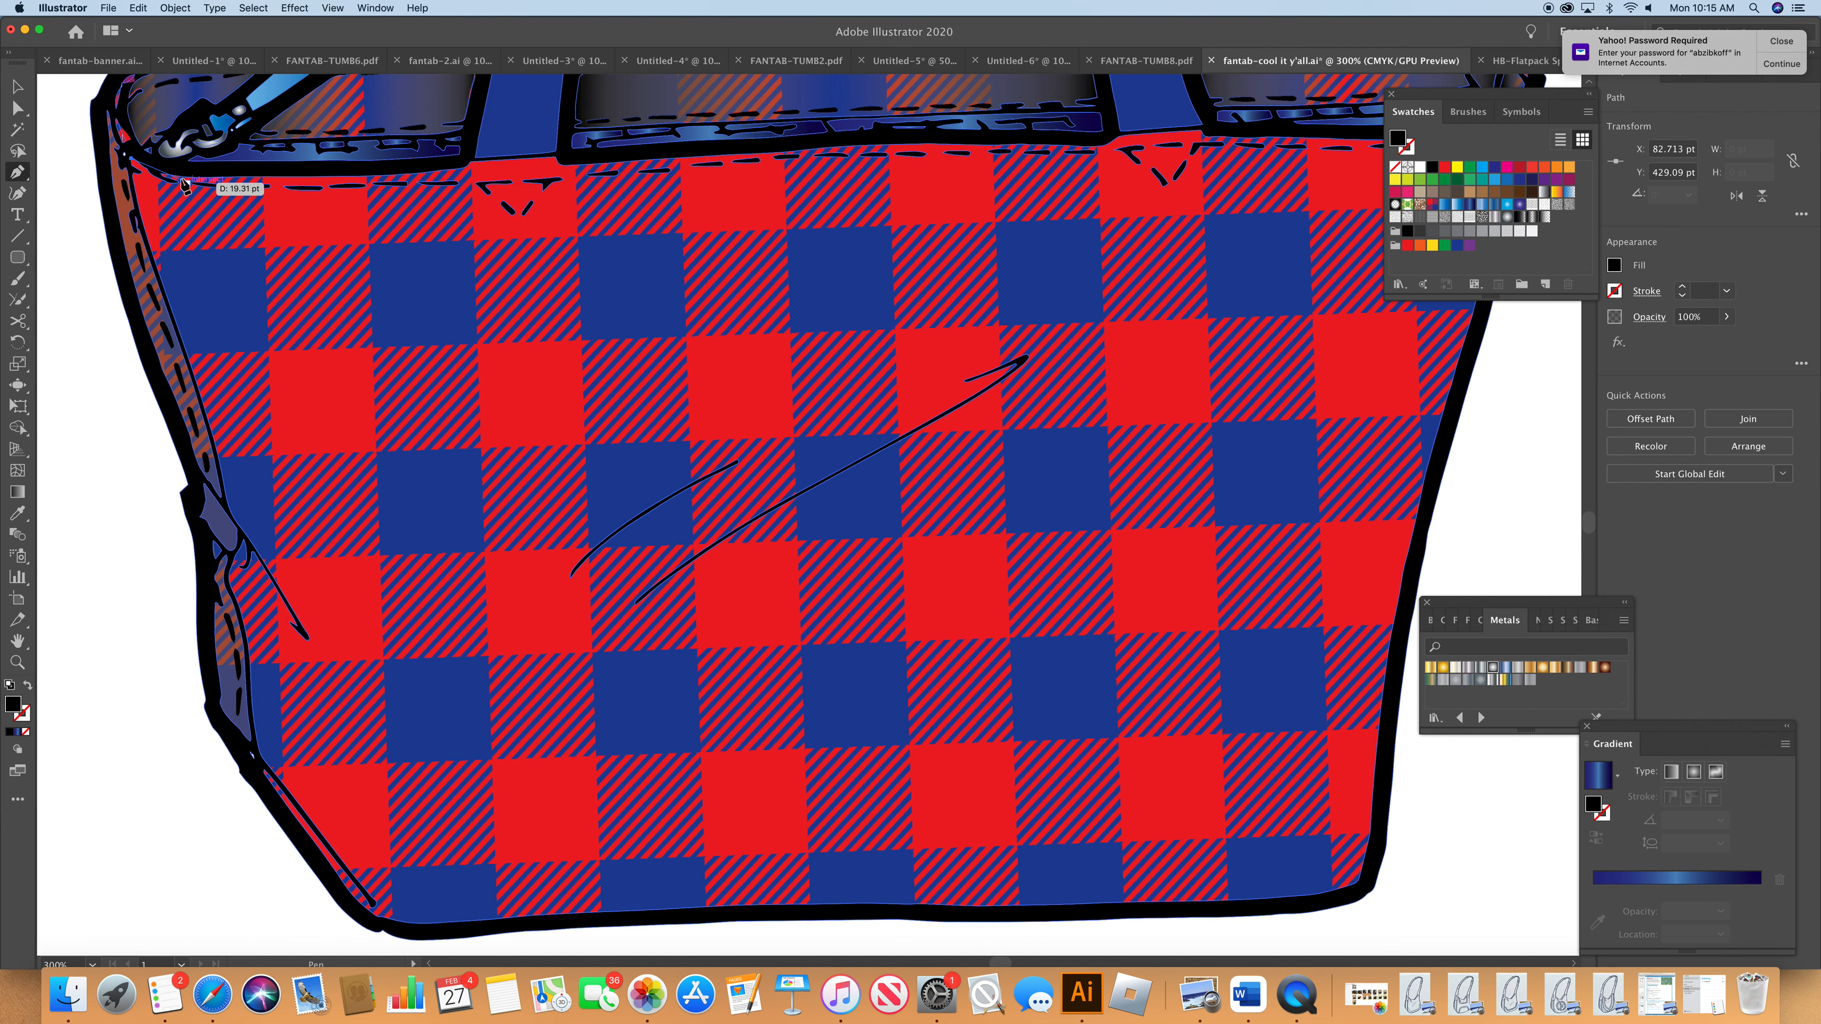
pyautogui.click(179, 179)
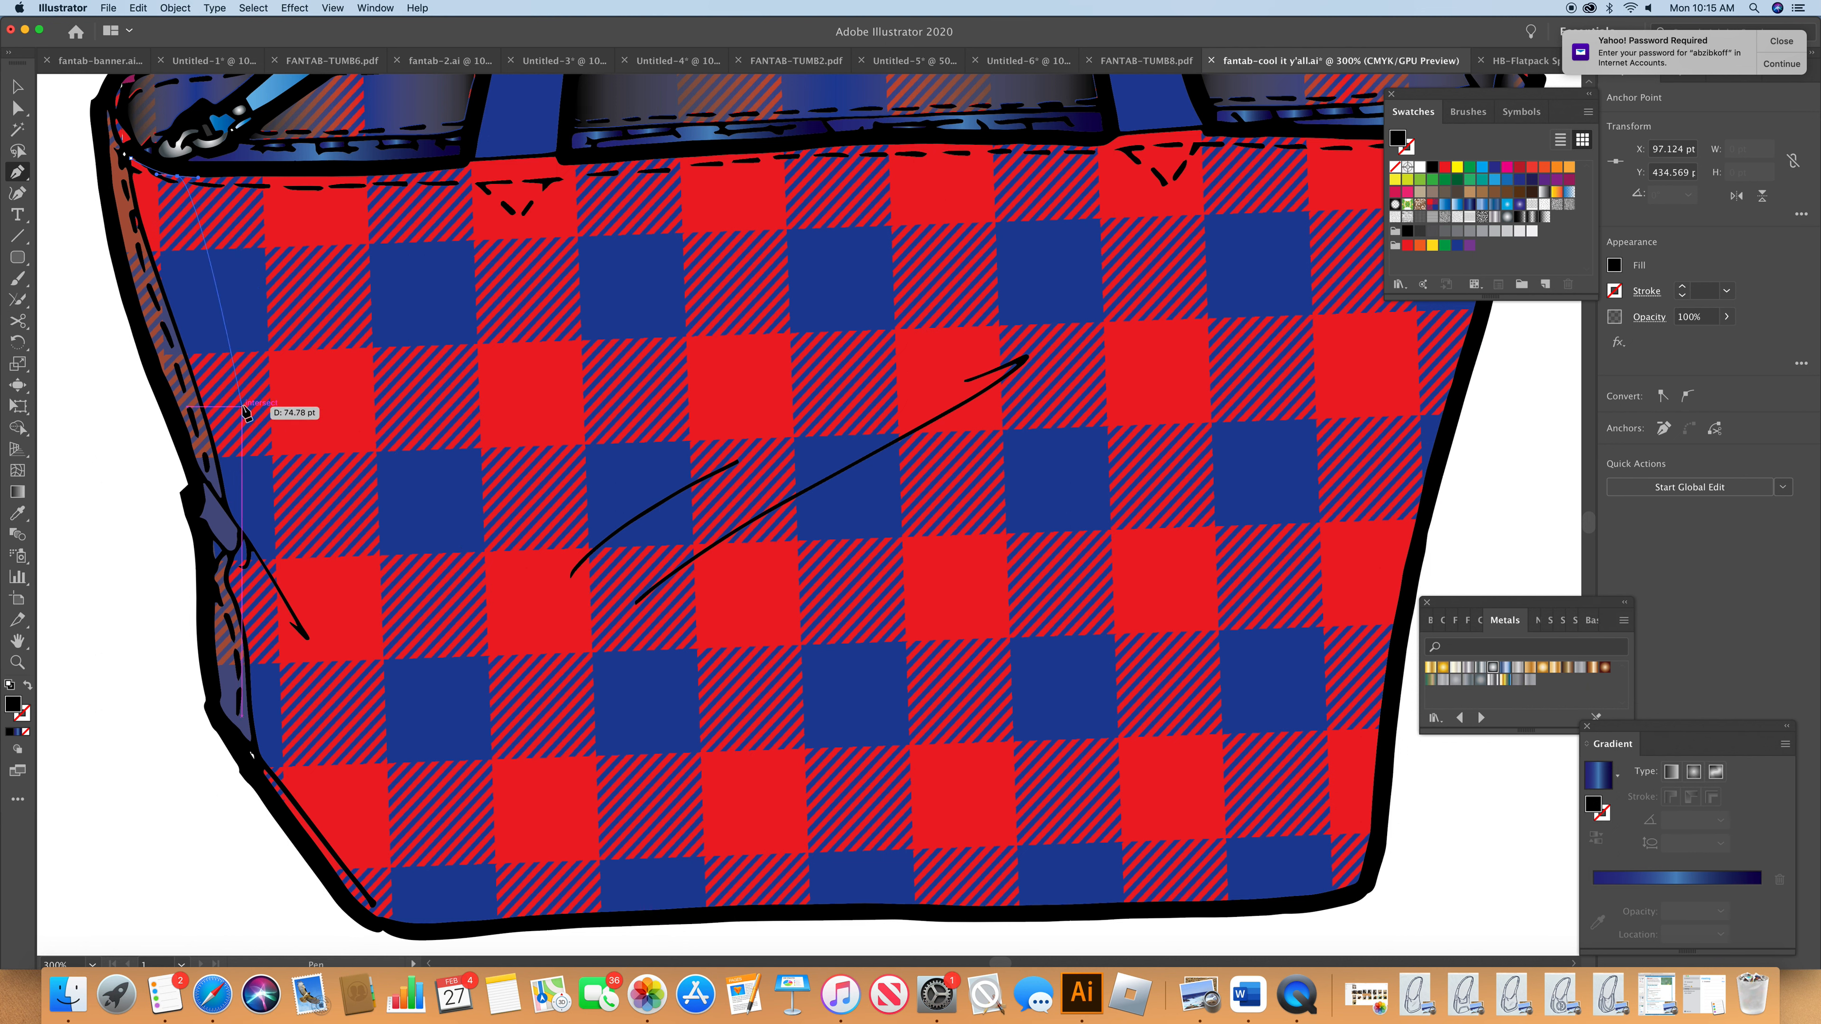
pyautogui.moveTo(285, 425); pyautogui.dragTo(295, 466)
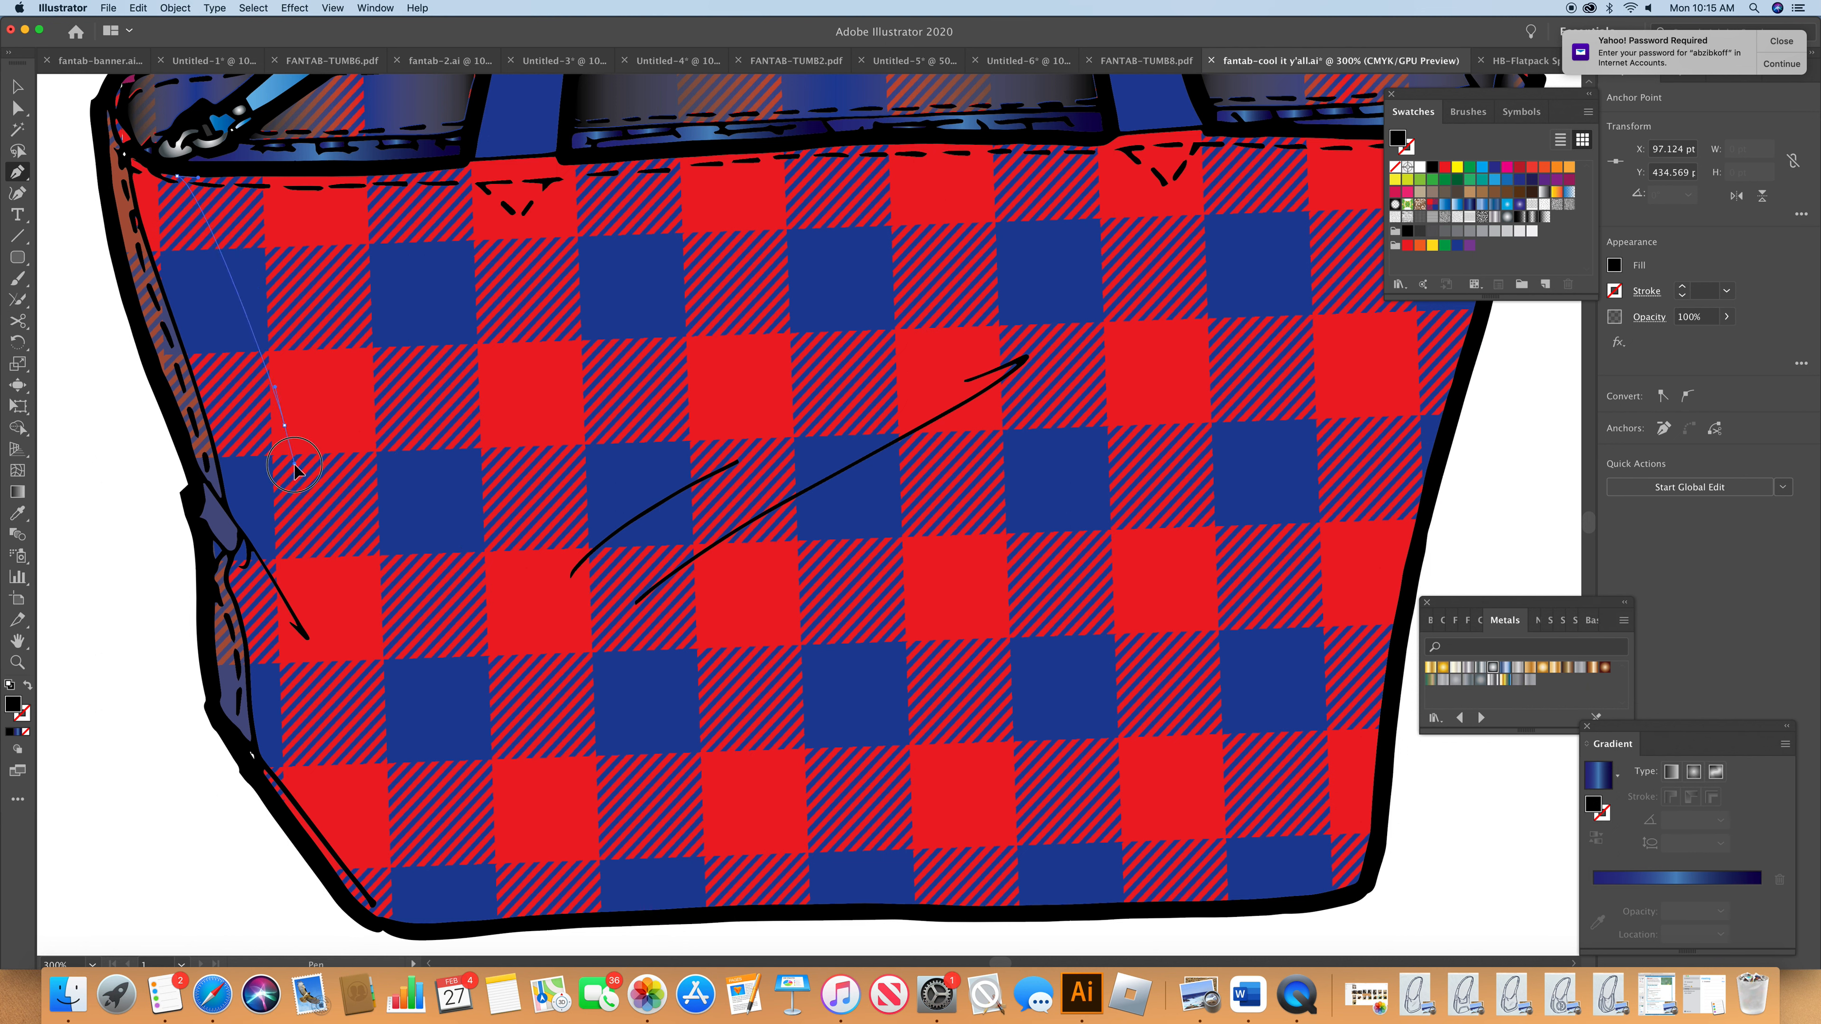
pyautogui.moveTo(314, 574); pyautogui.dragTo(359, 651)
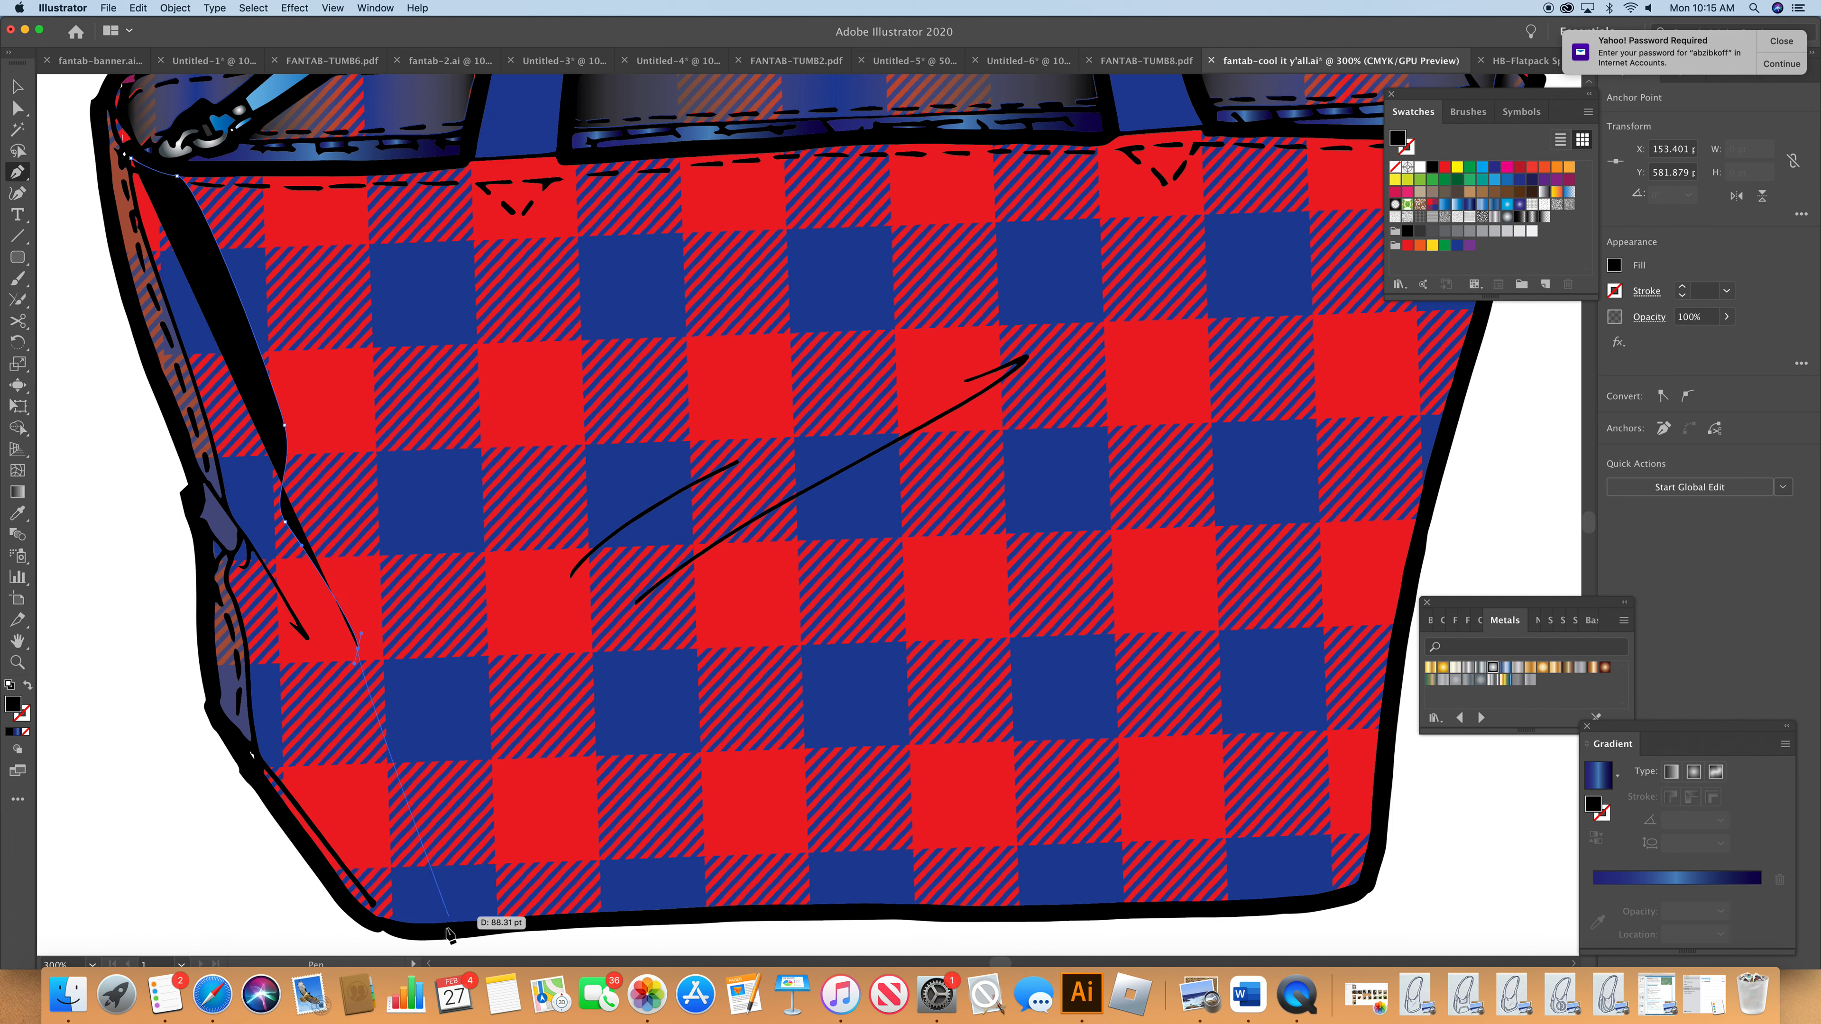
pyautogui.moveTo(405, 811); pyautogui.dragTo(433, 831)
pyautogui.click(511, 873)
pyautogui.moveTo(1236, 871); pyautogui.dragTo(1268, 870)
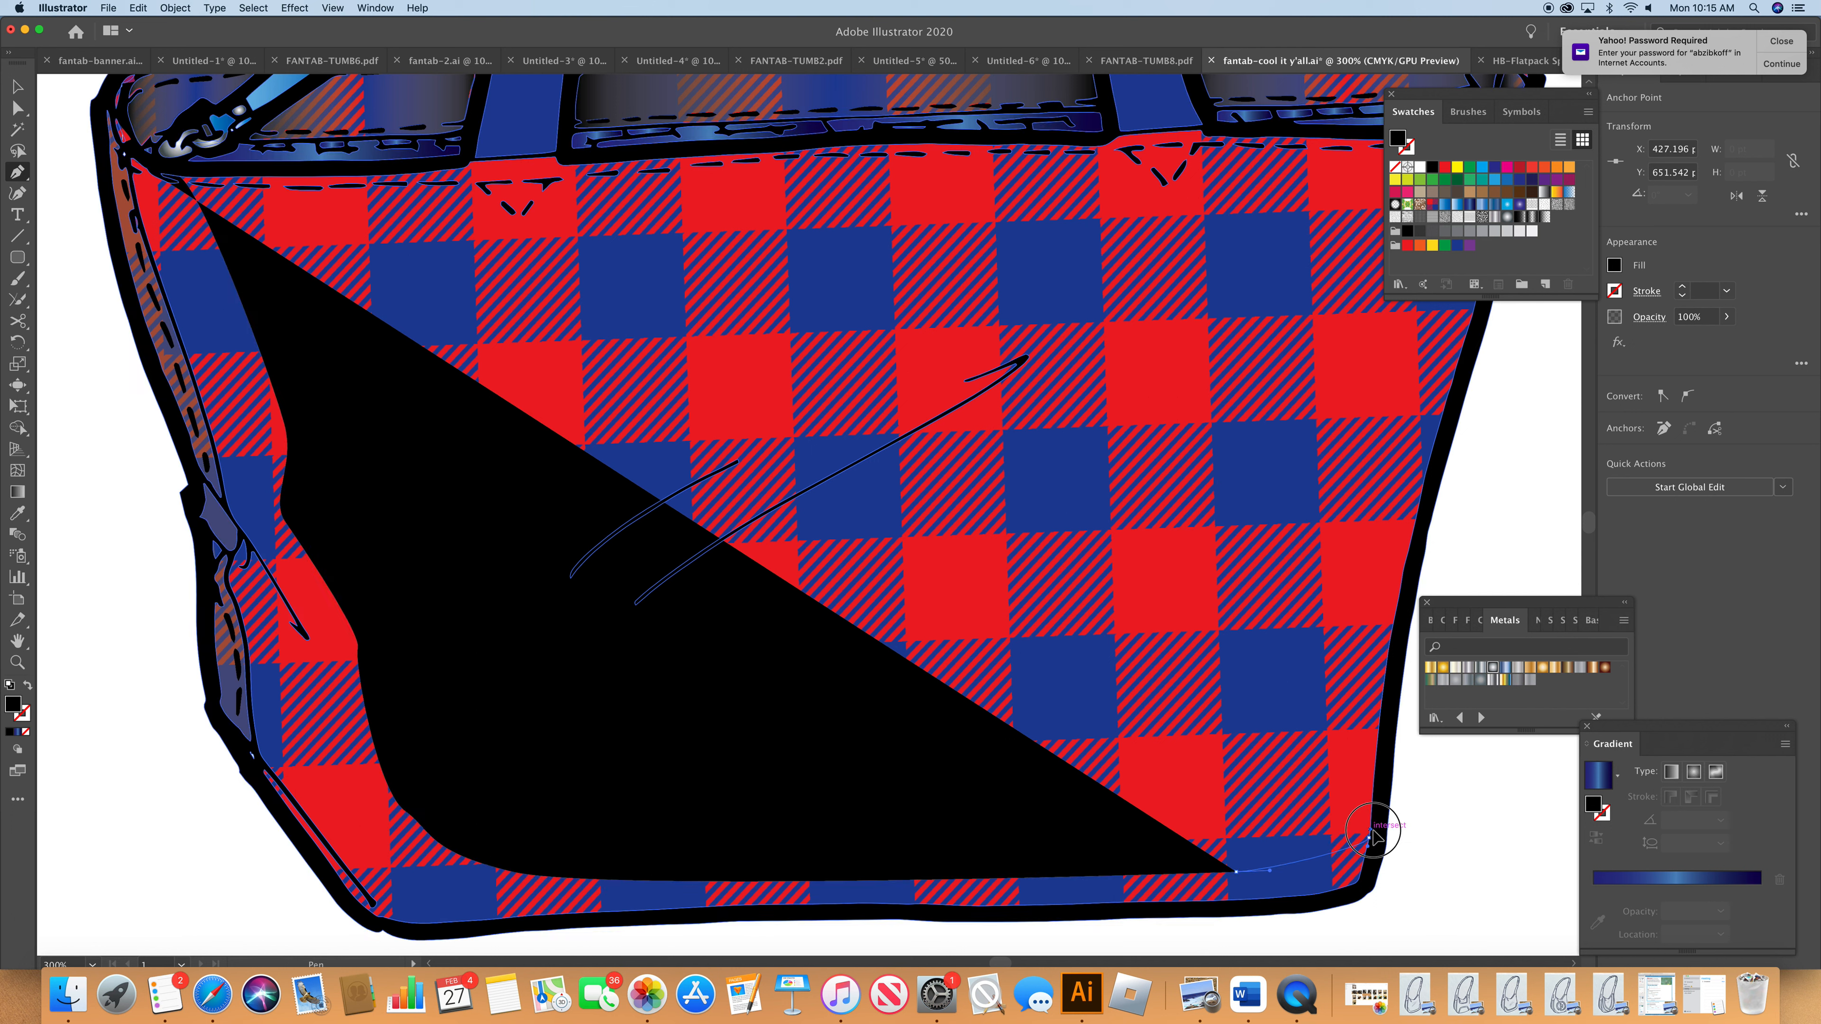
pyautogui.click(1368, 836)
# - Continue the shading outline back along the bag's bottom edge and around its lower-left corner
pyautogui.click(1319, 894)
pyautogui.moveTo(1327, 904); pyautogui.dragTo(1256, 890)
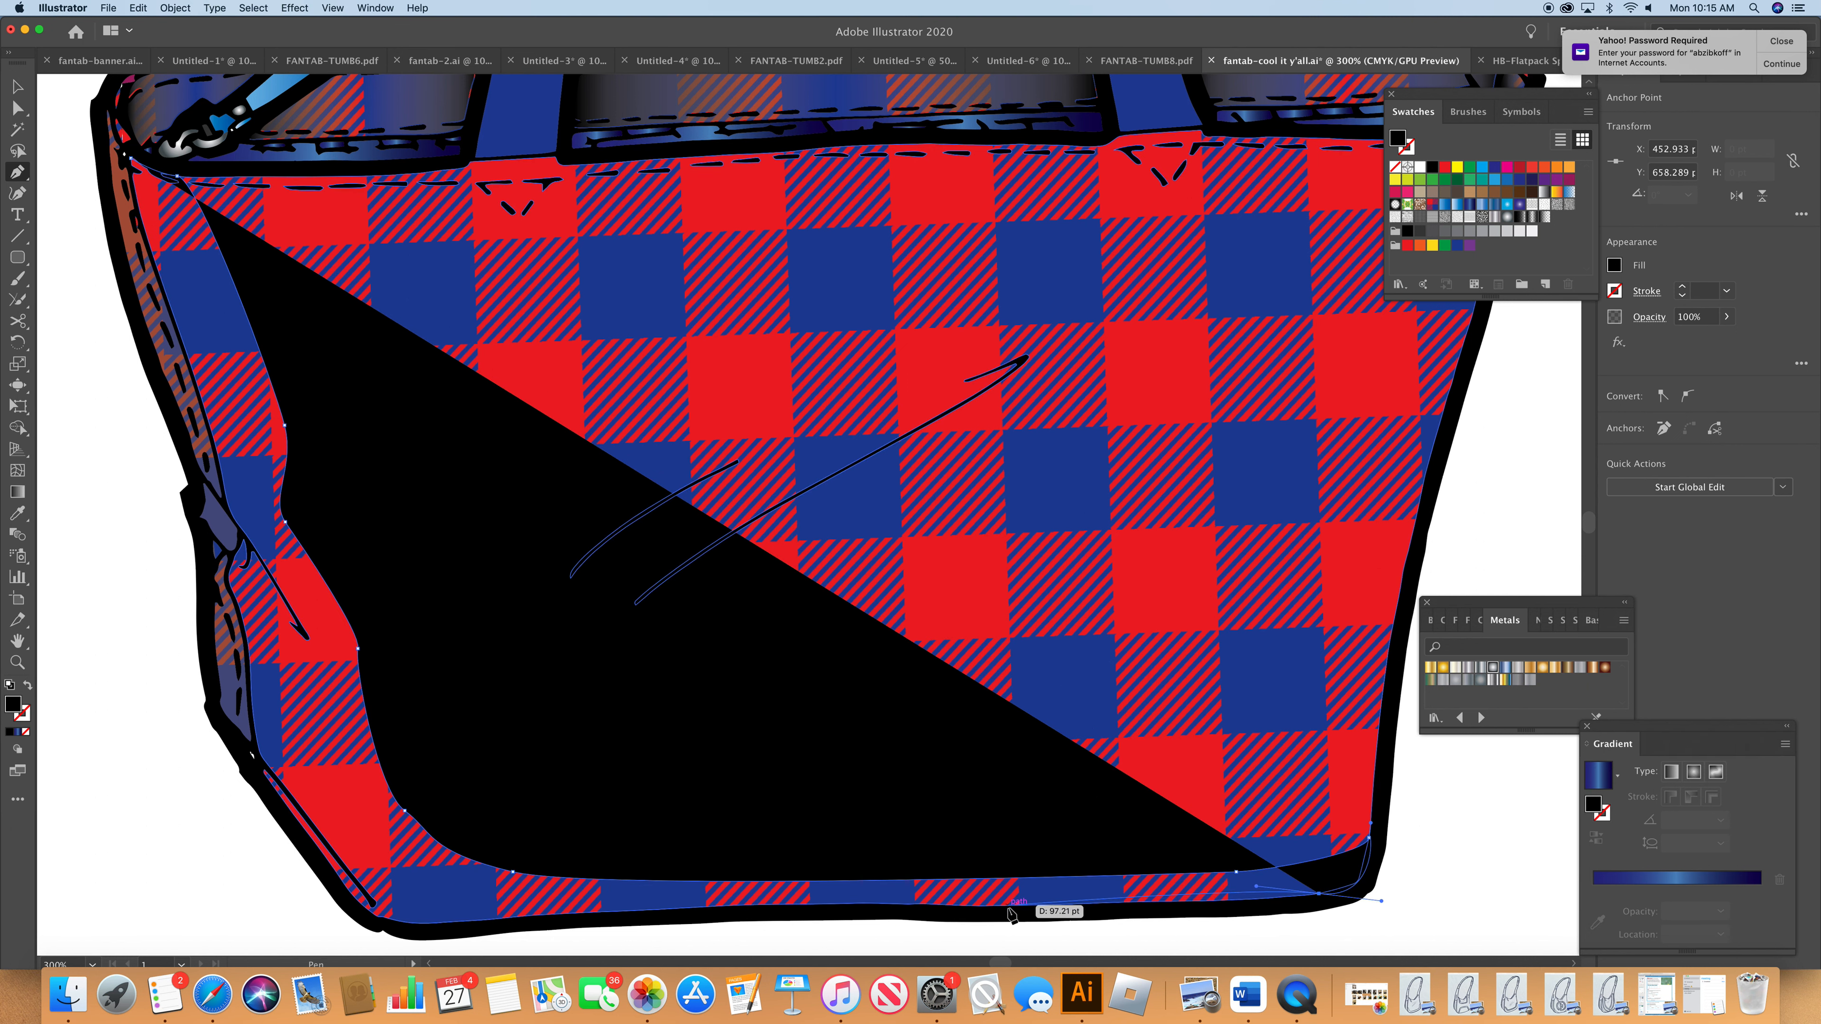
pyautogui.moveTo(1022, 908); pyautogui.dragTo(961, 905)
pyautogui.click(538, 919)
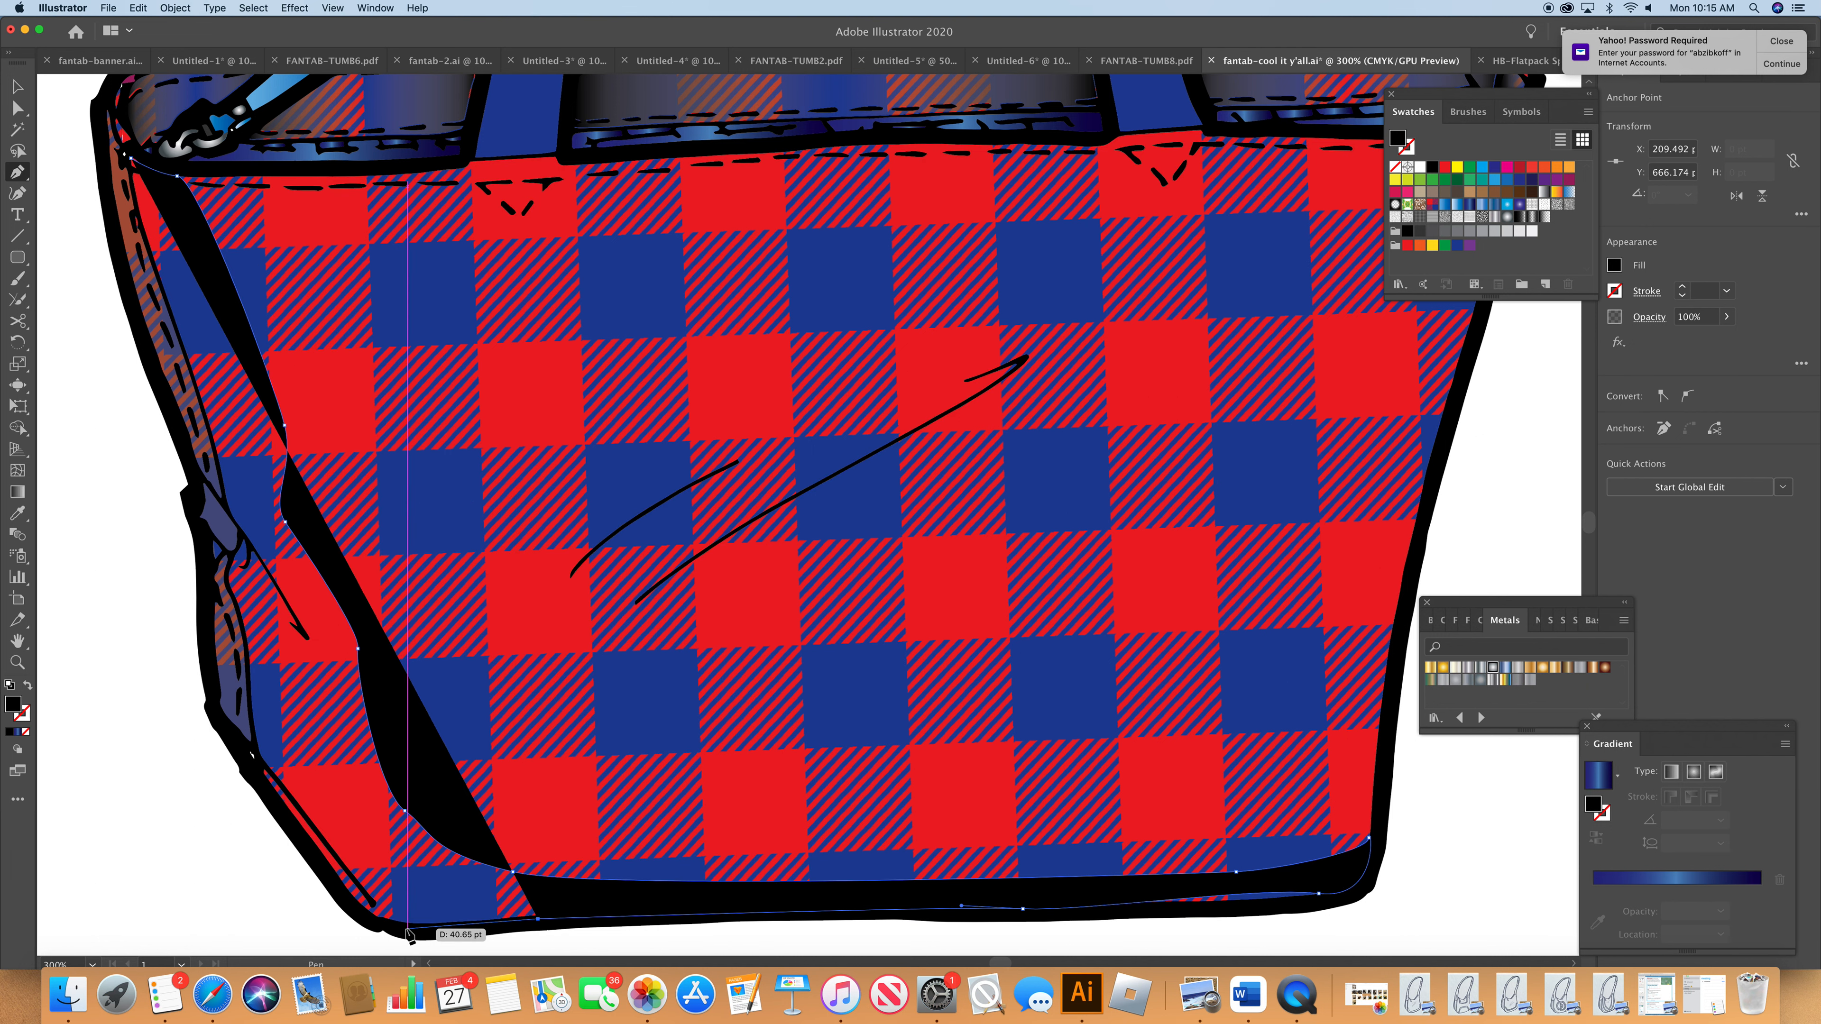
pyautogui.click(395, 929)
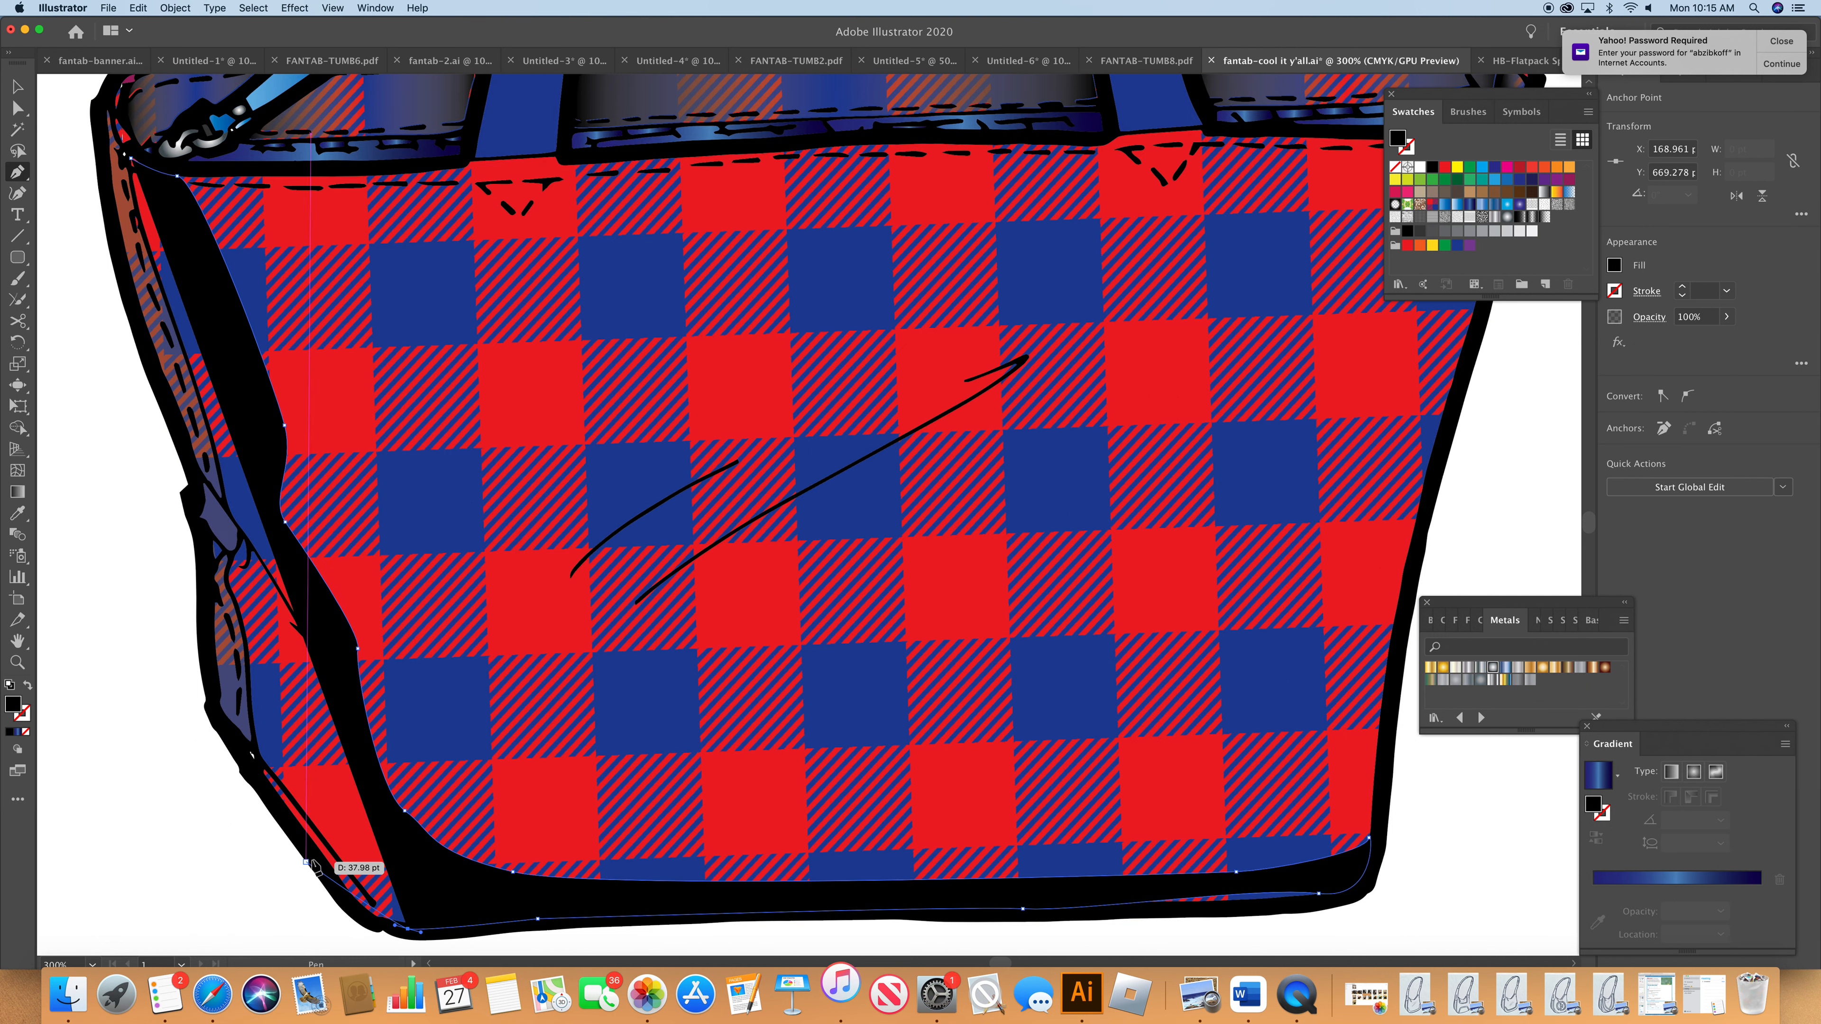
pyautogui.click(351, 917)
pyautogui.click(319, 853)
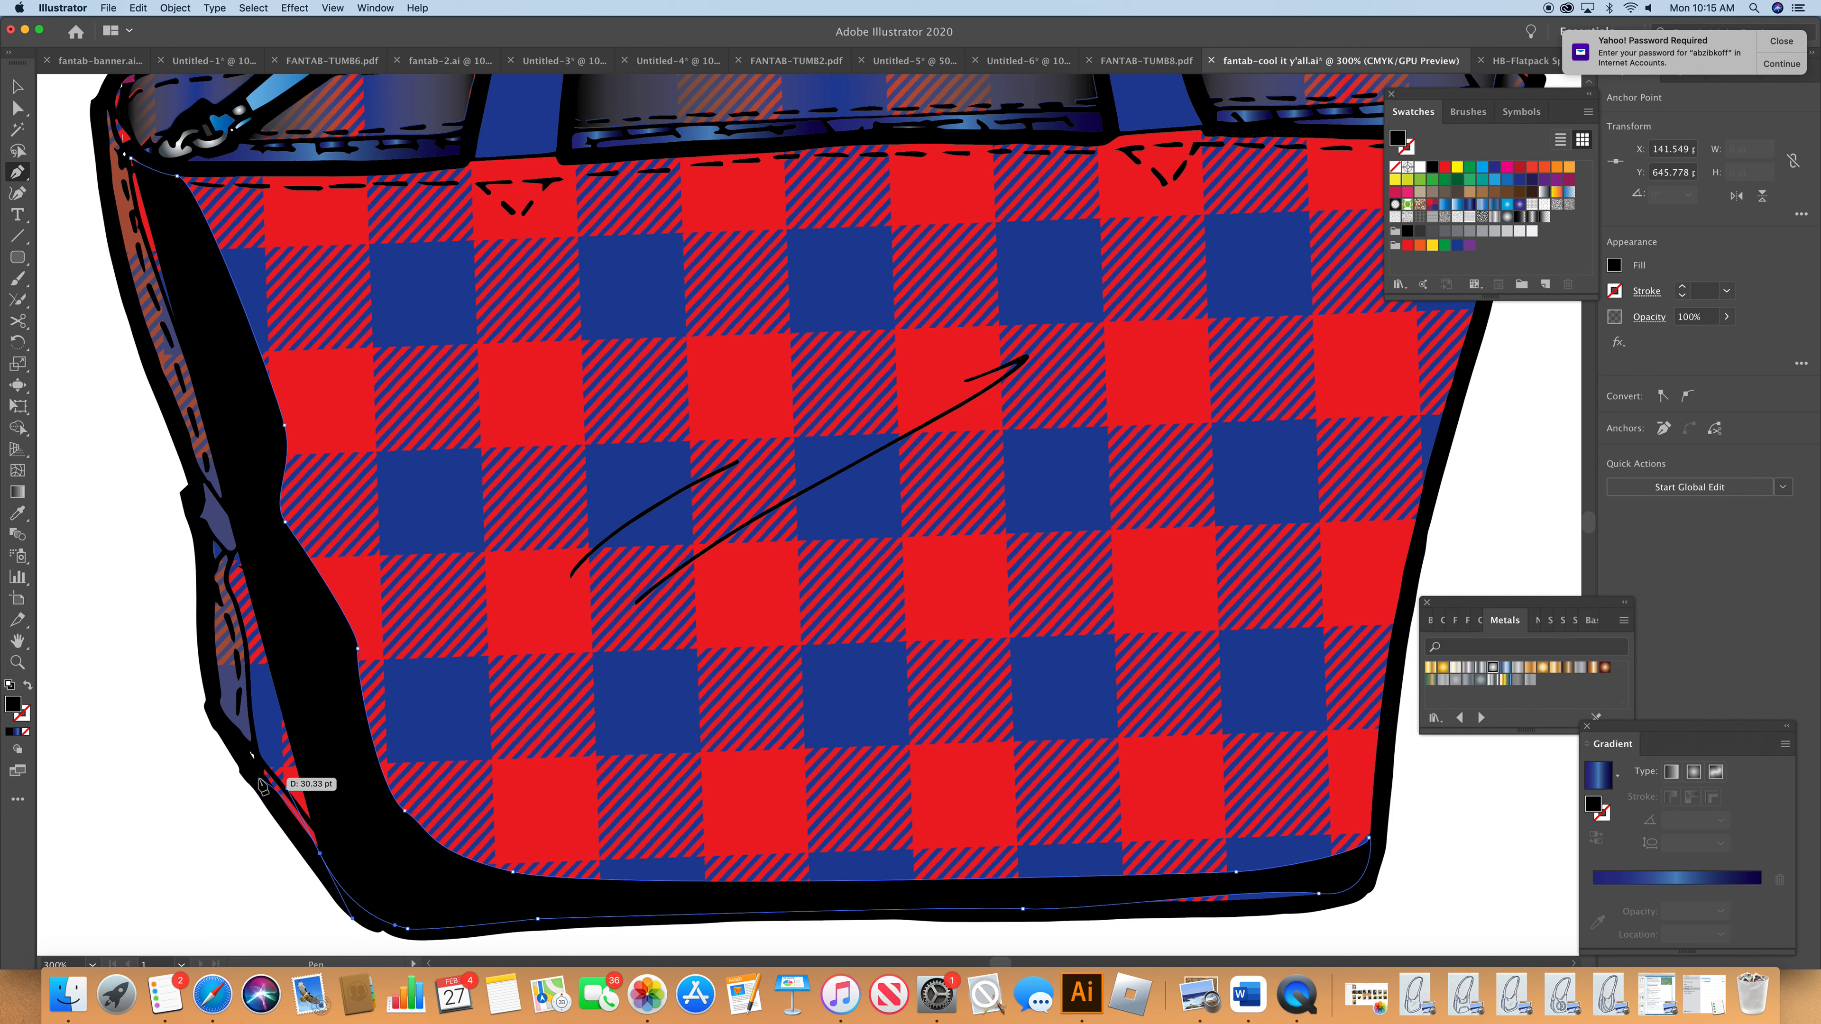
# - Extend the shading outline up the lower side edge to the side seam and undo the last misplaced anchor point
pyautogui.moveTo(287, 789); pyautogui.dragTo(298, 813)
pyautogui.click(265, 776)
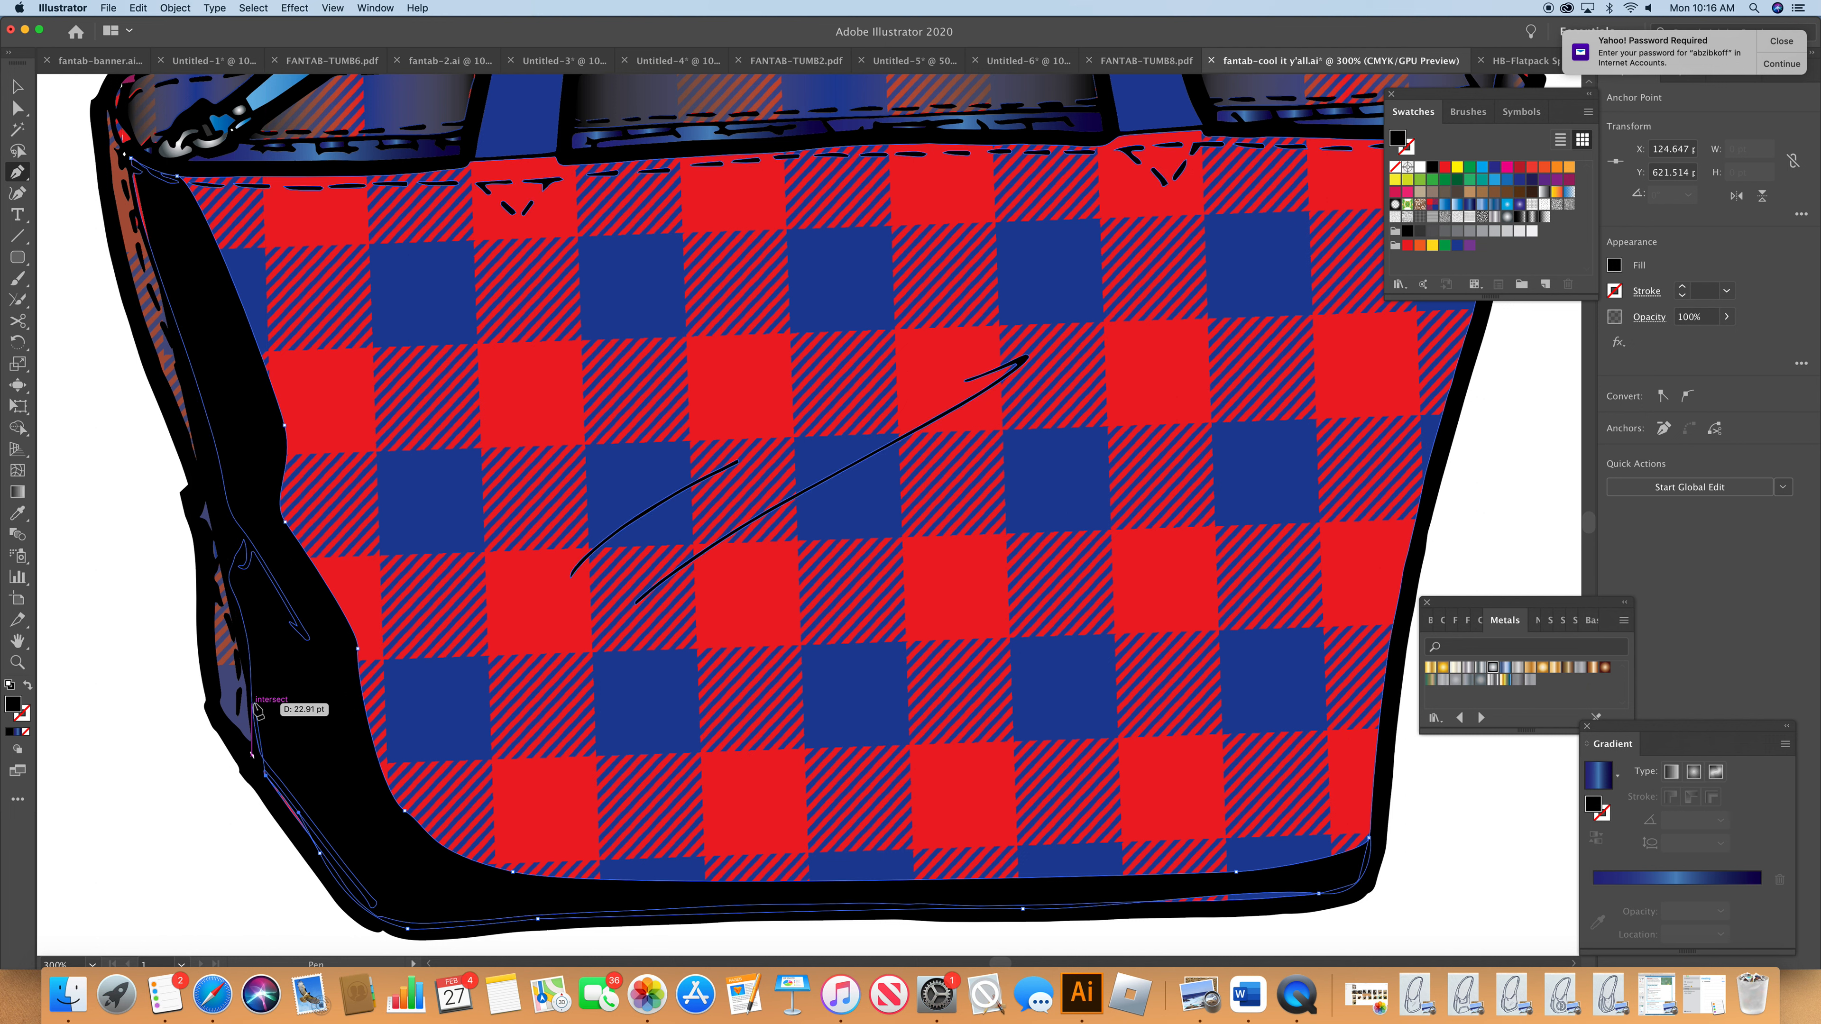
pyautogui.moveTo(255, 701); pyautogui.dragTo(259, 694)
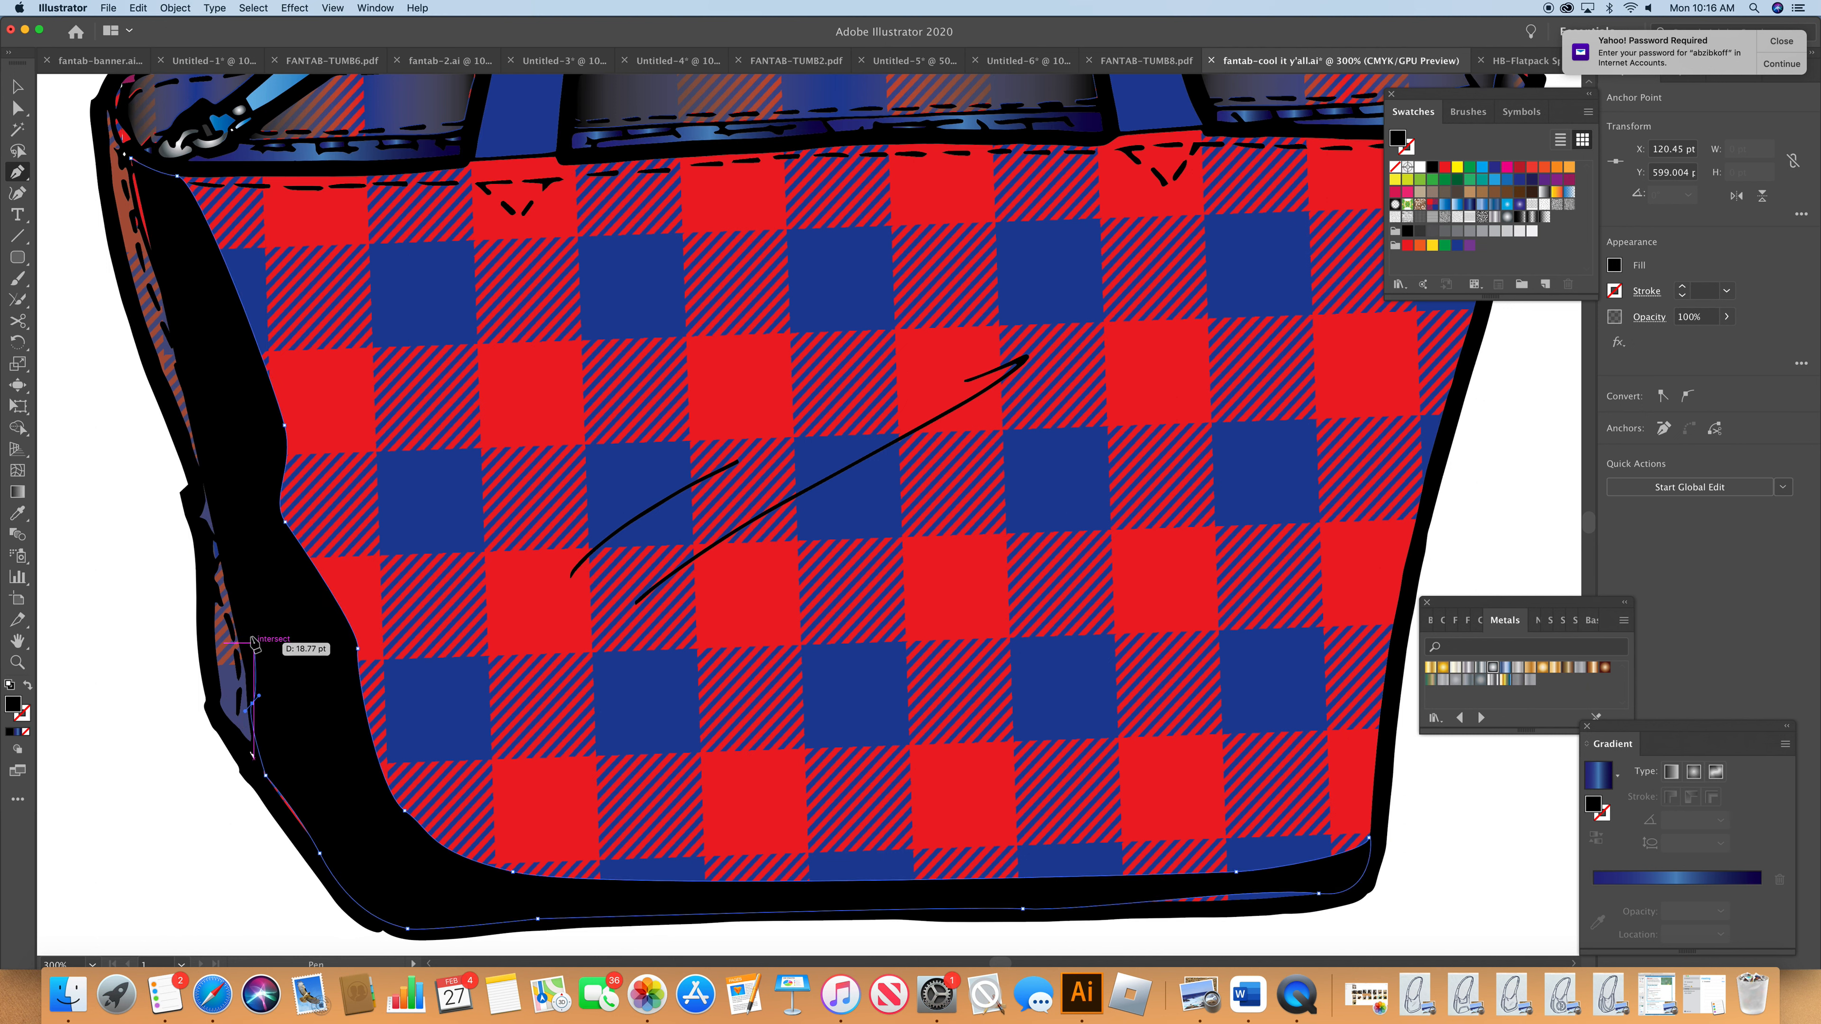
pyautogui.click(256, 618)
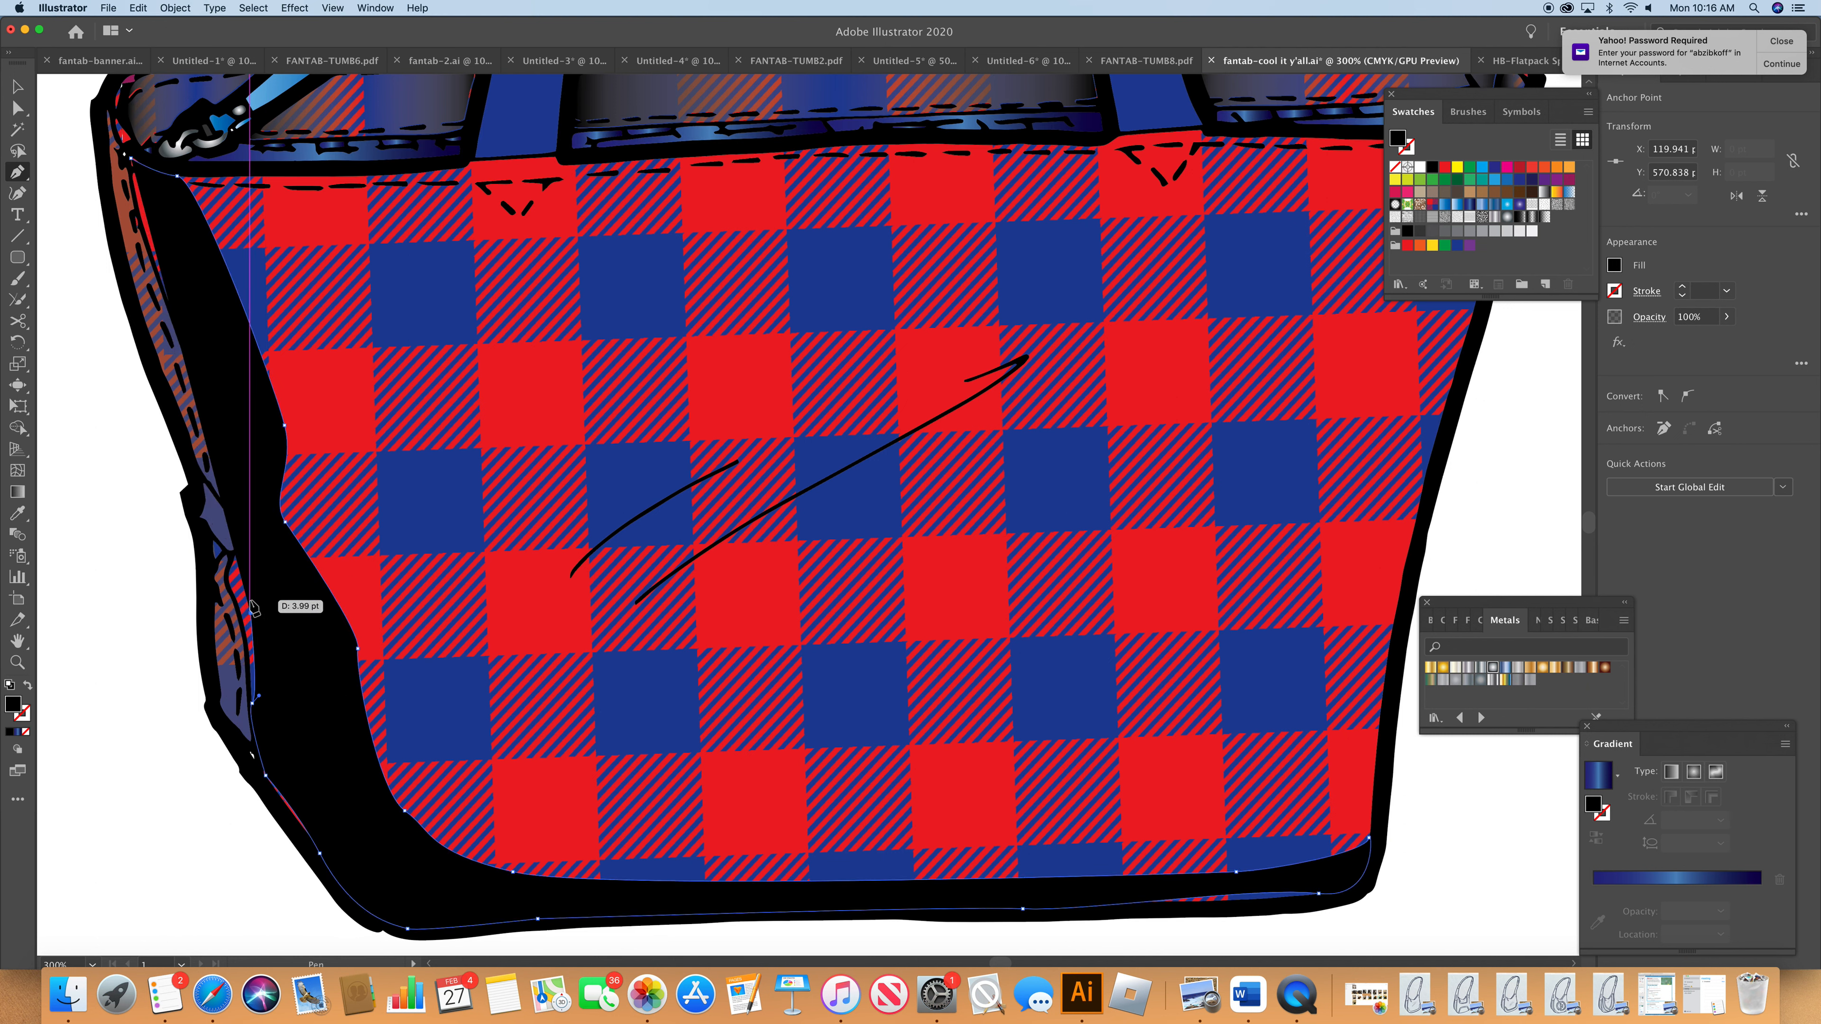
pyautogui.press('super+z')
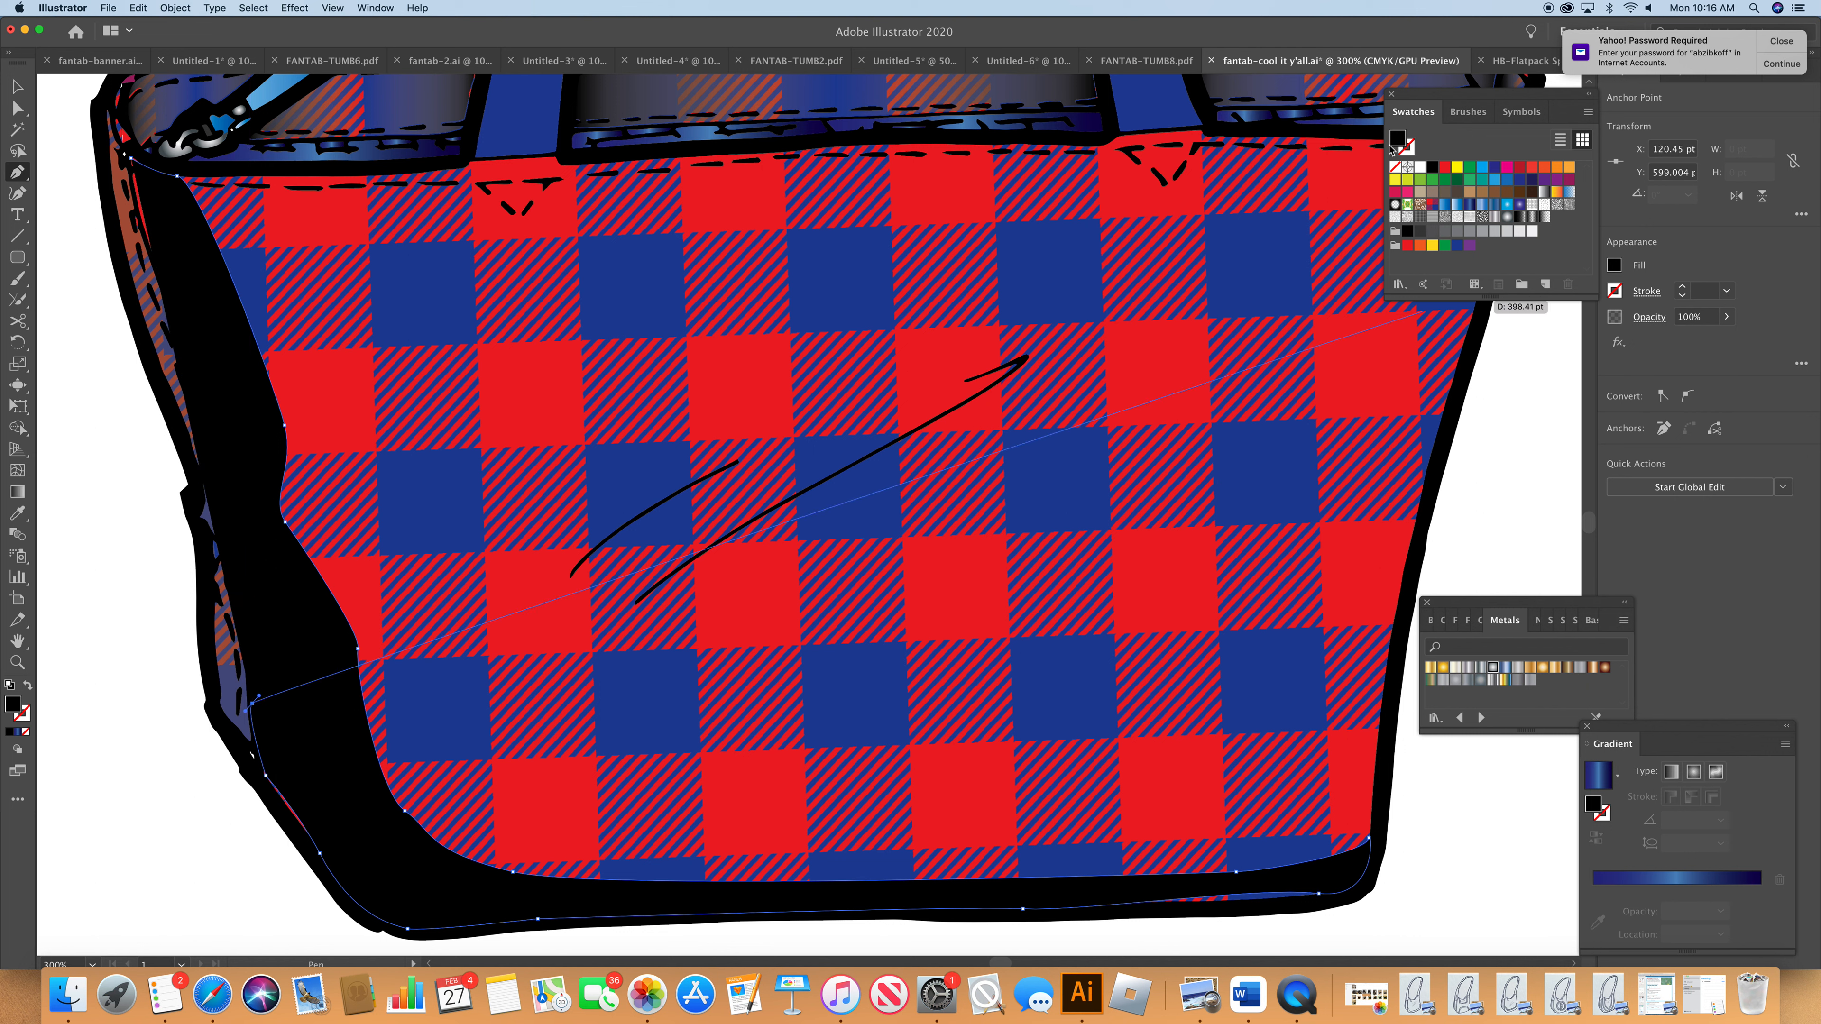
# - Remove the fill from the shading path and trace it up along the side seam to close it at the rim
pyautogui.click(1396, 167)
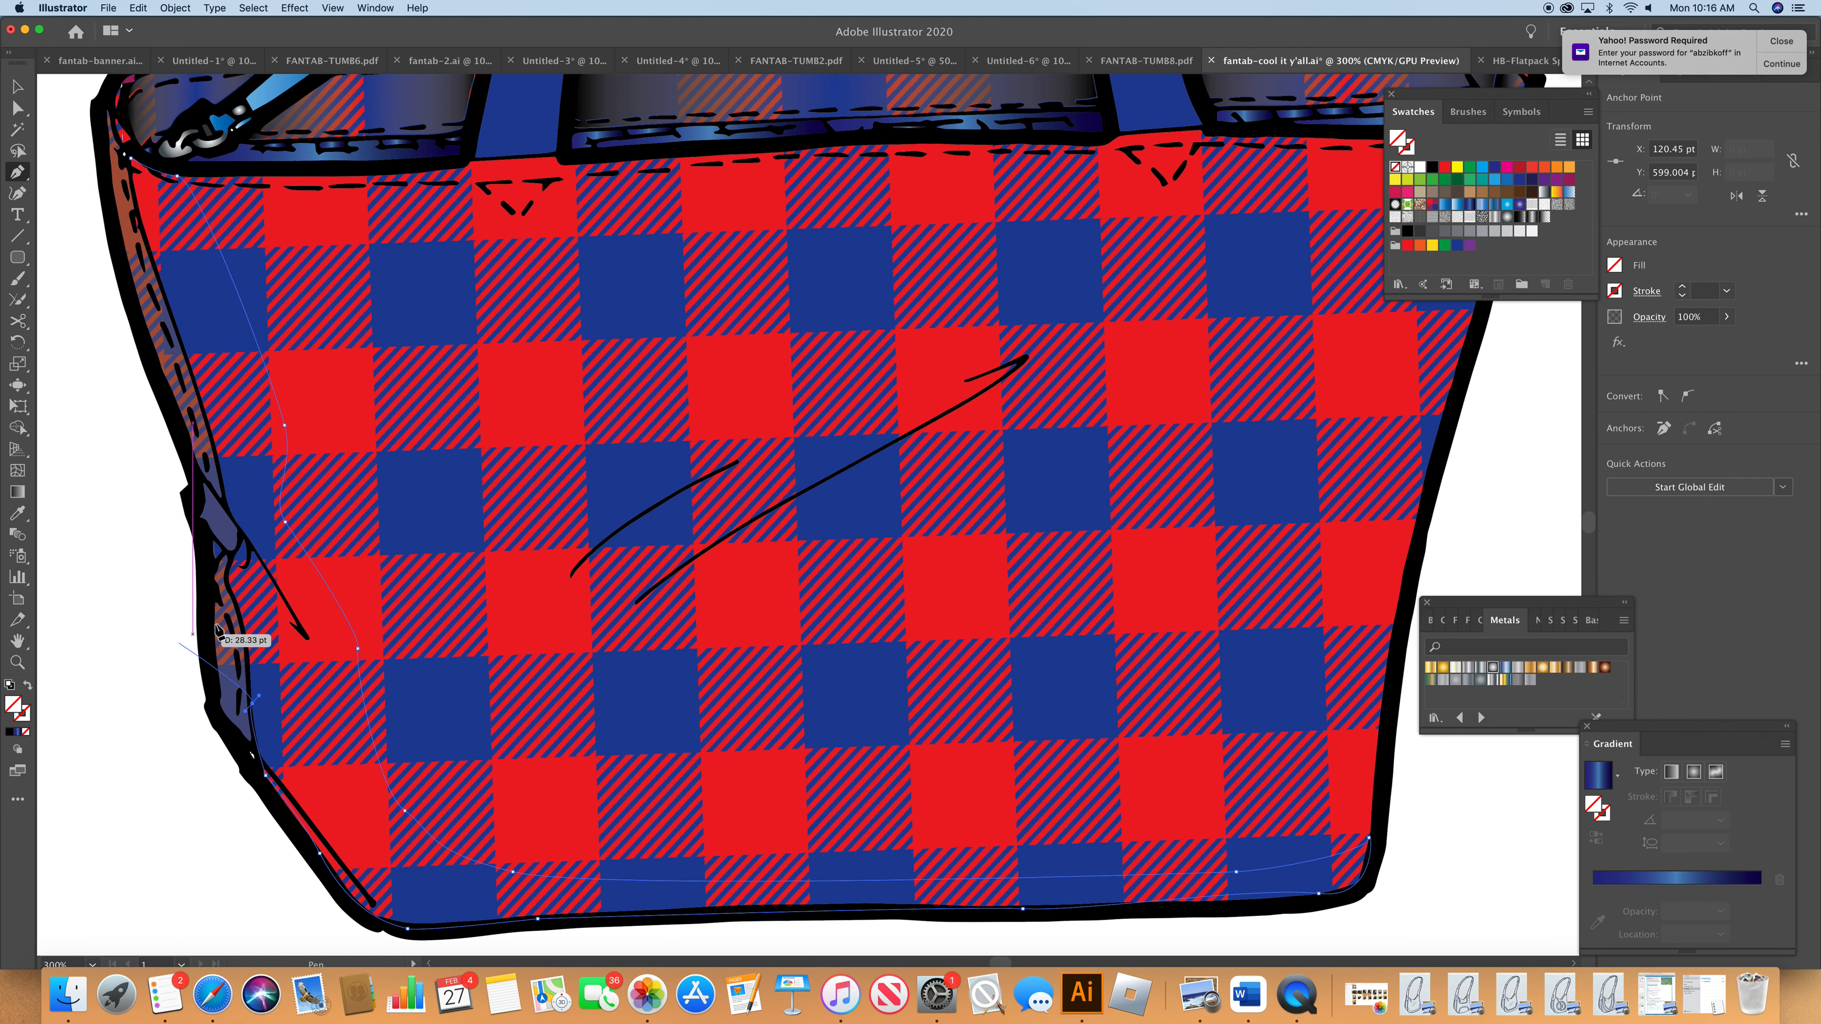
pyautogui.moveTo(232, 589); pyautogui.dragTo(224, 580)
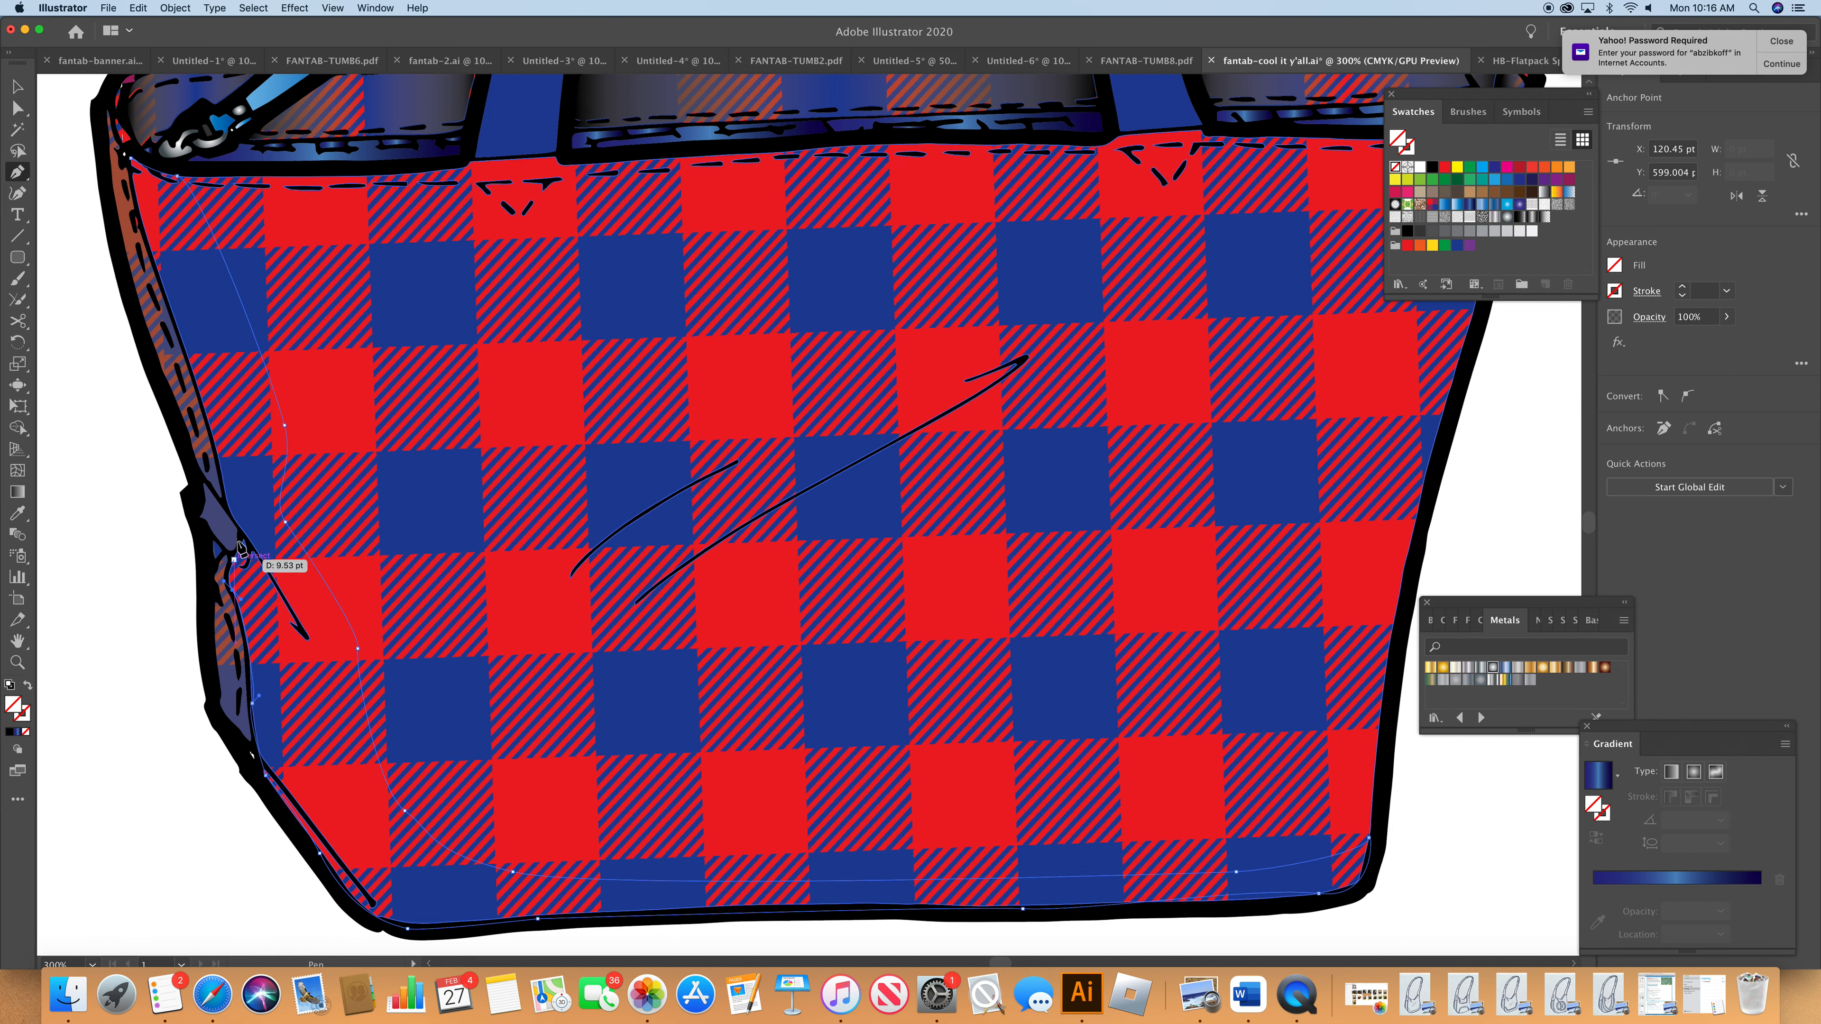
pyautogui.click(242, 538)
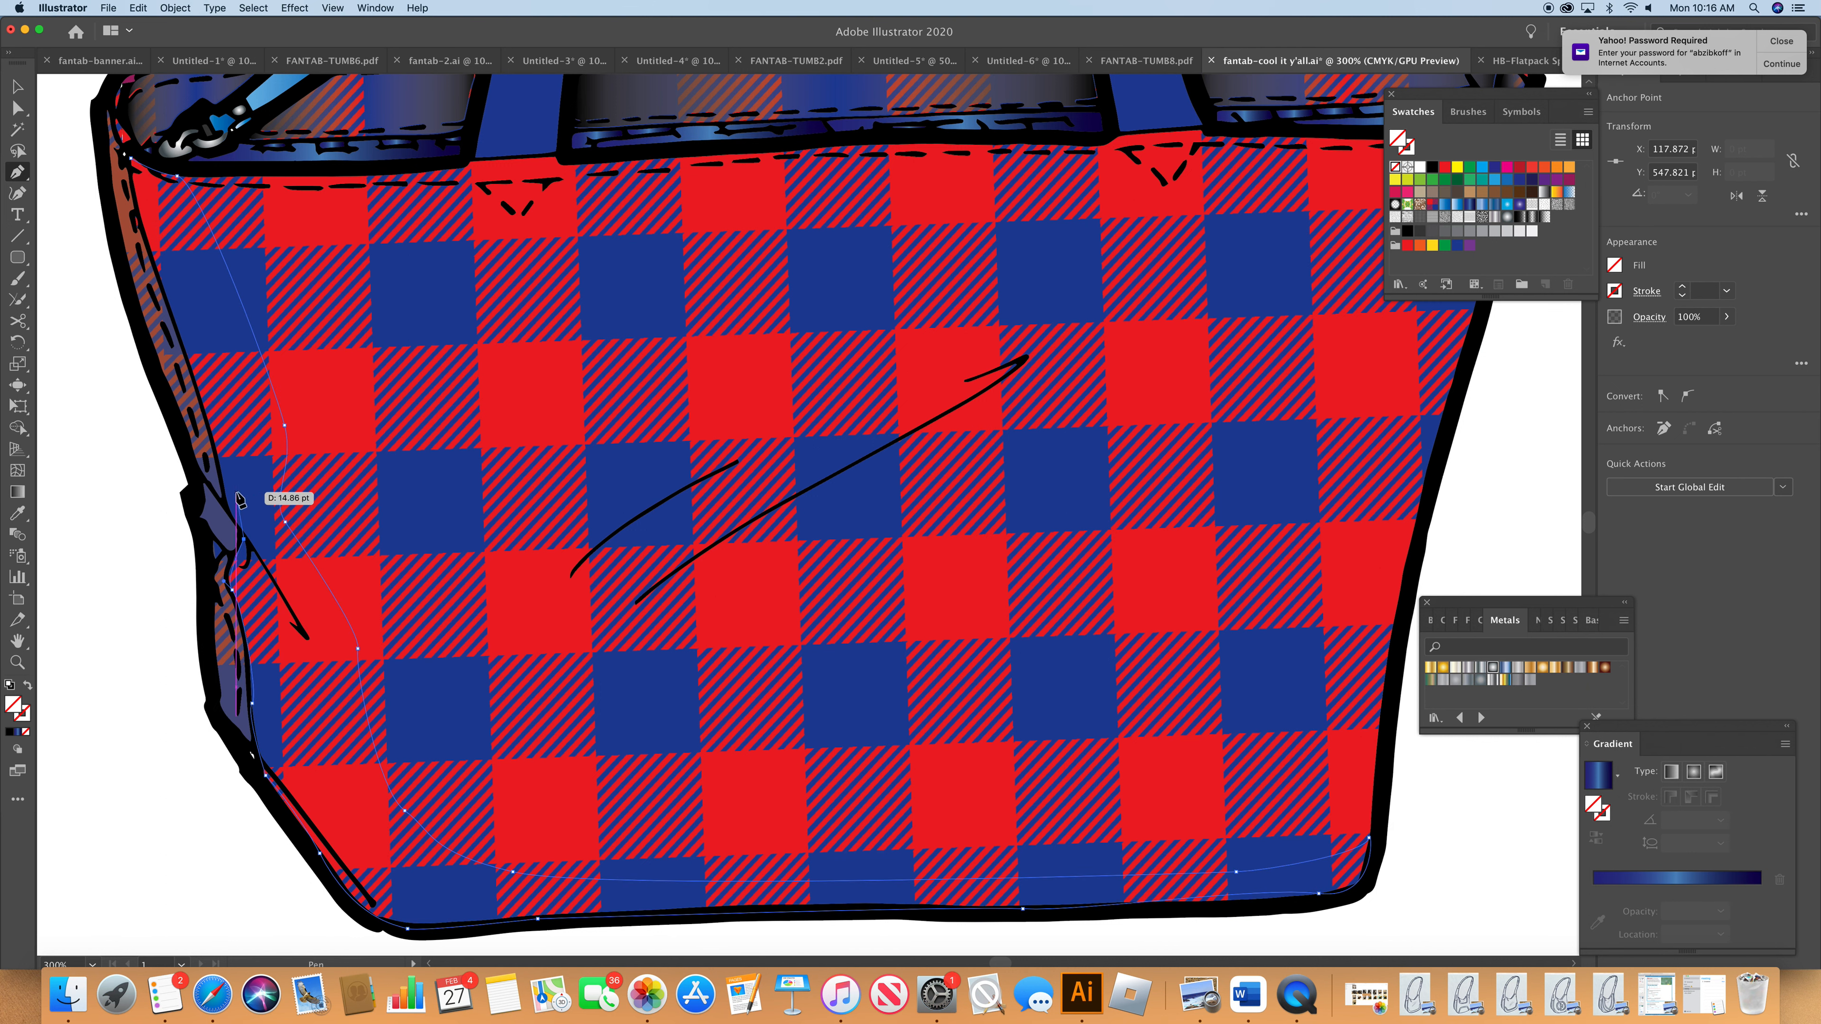
pyautogui.click(231, 508)
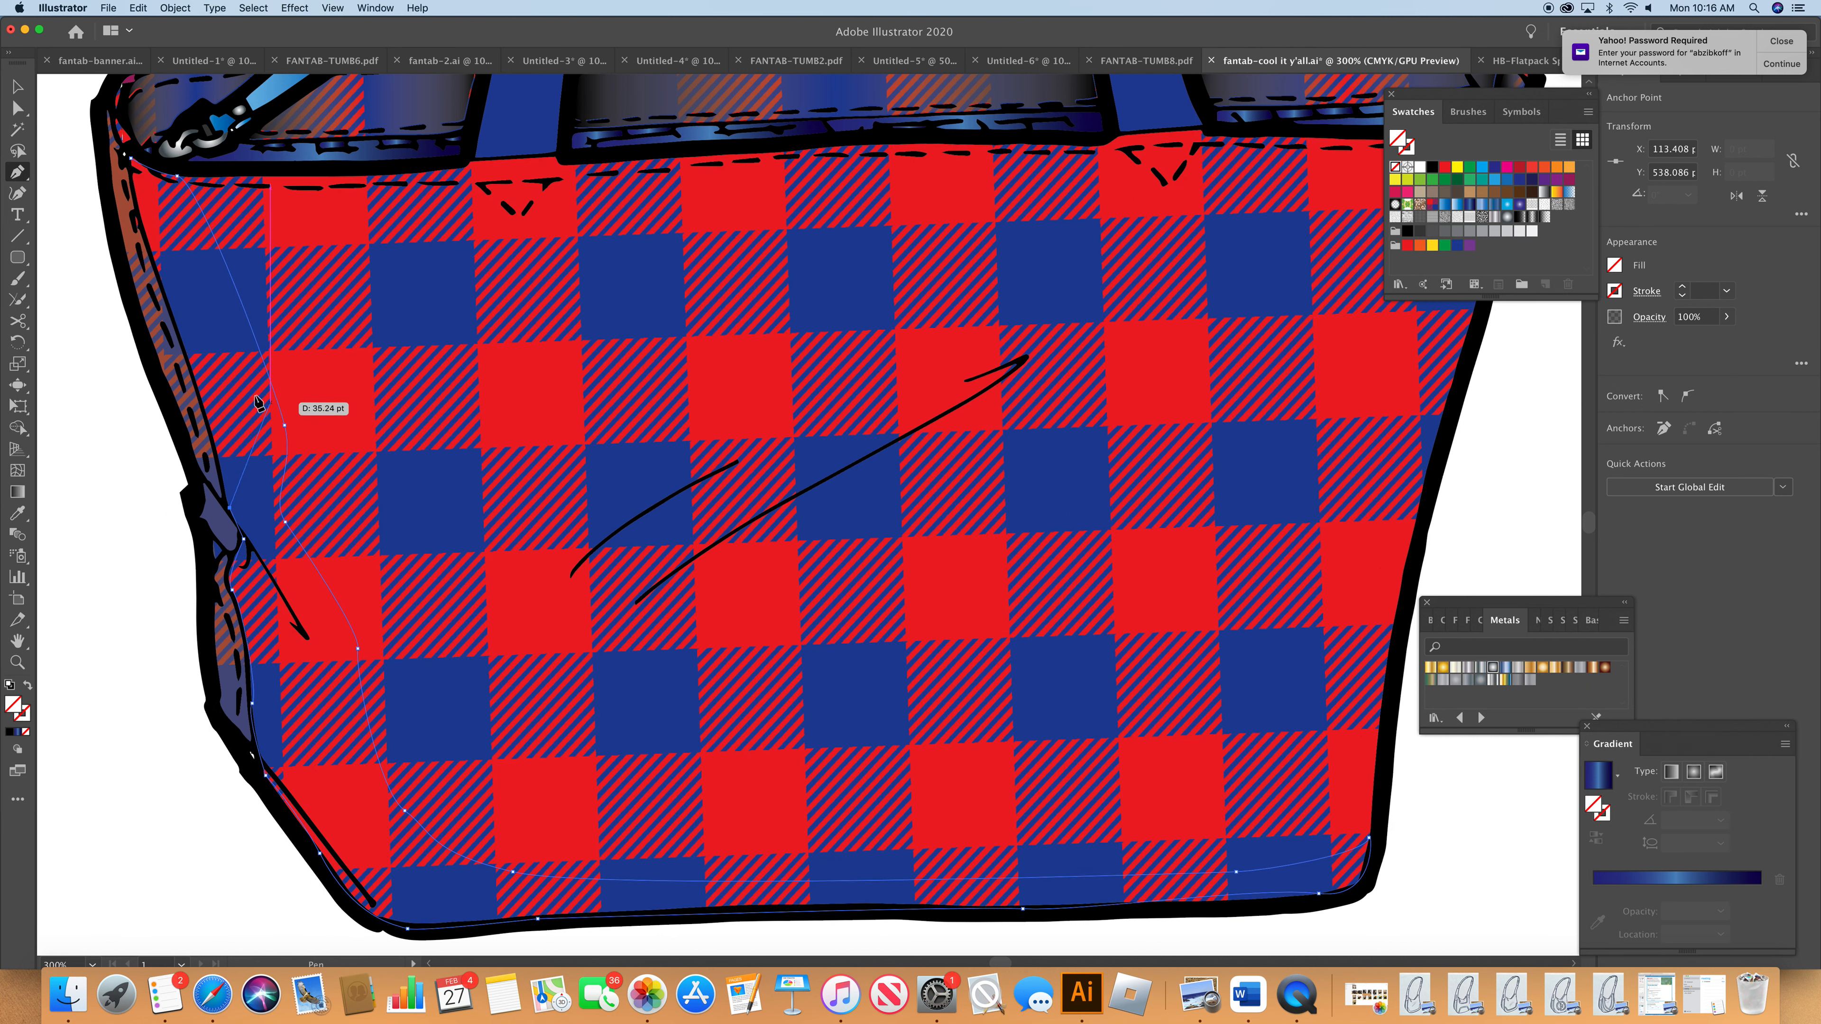
pyautogui.click(198, 370)
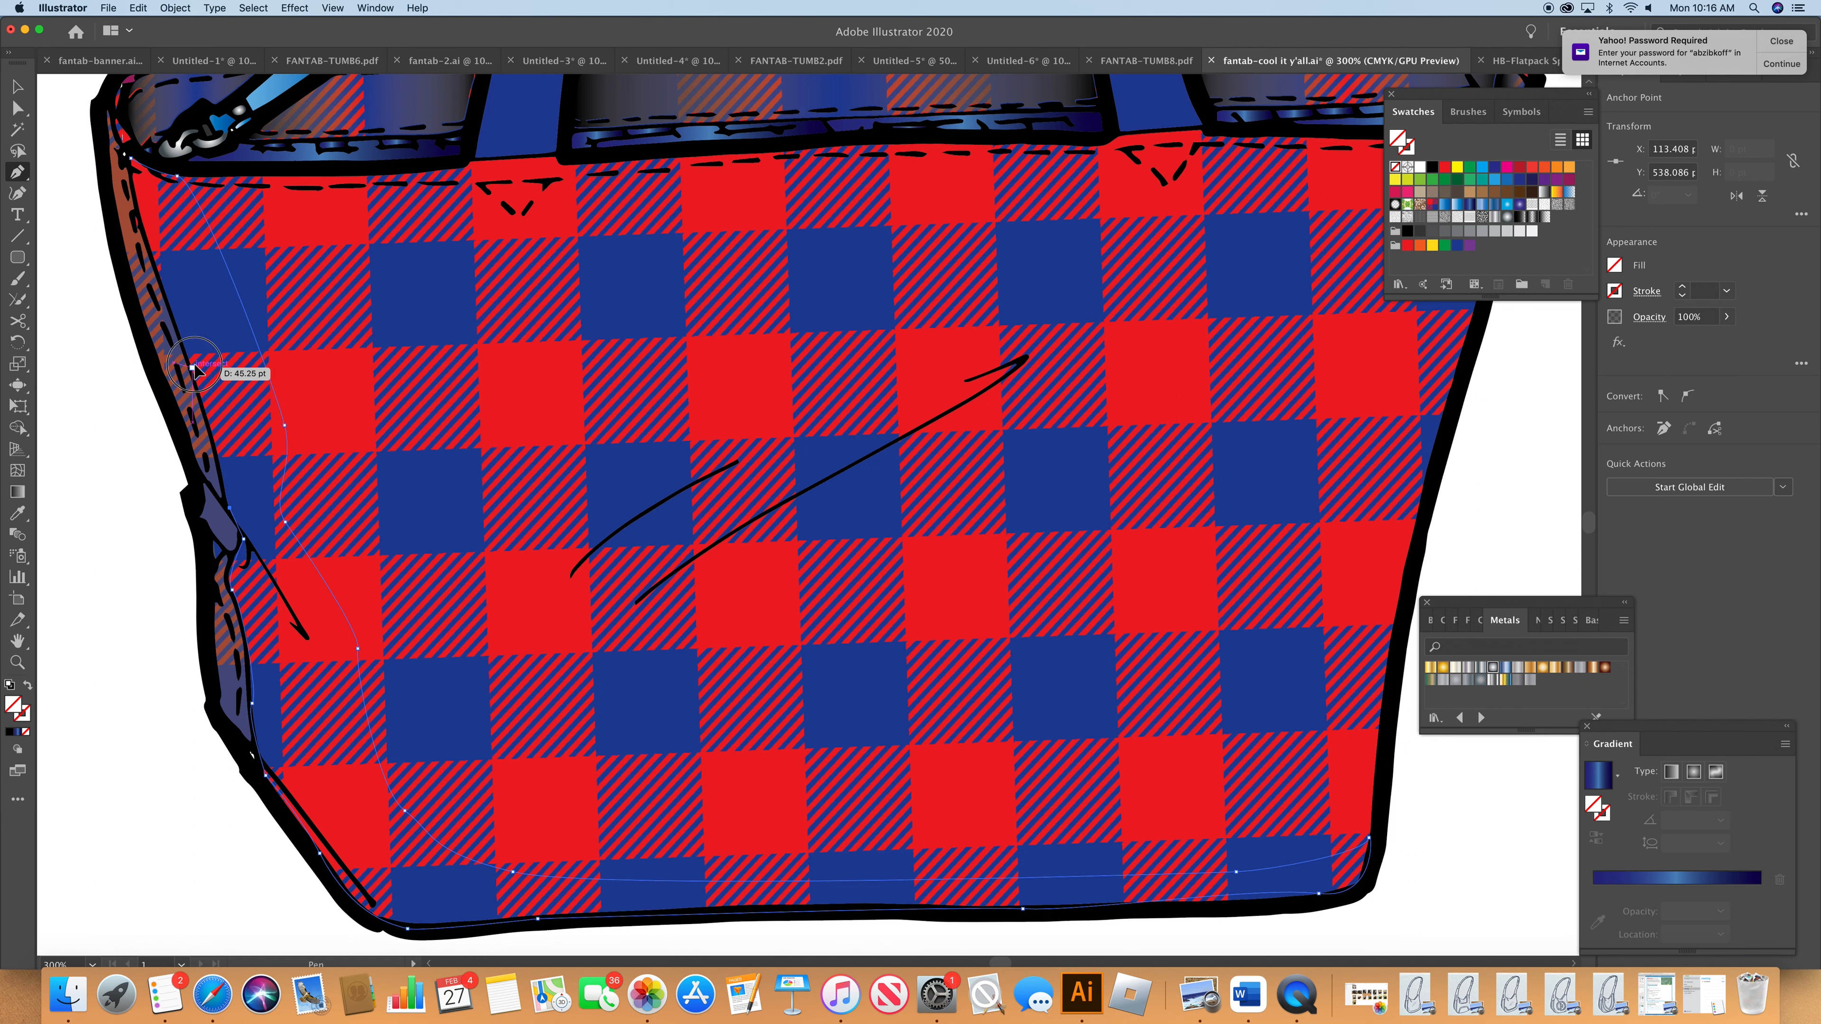
pyautogui.click(130, 193)
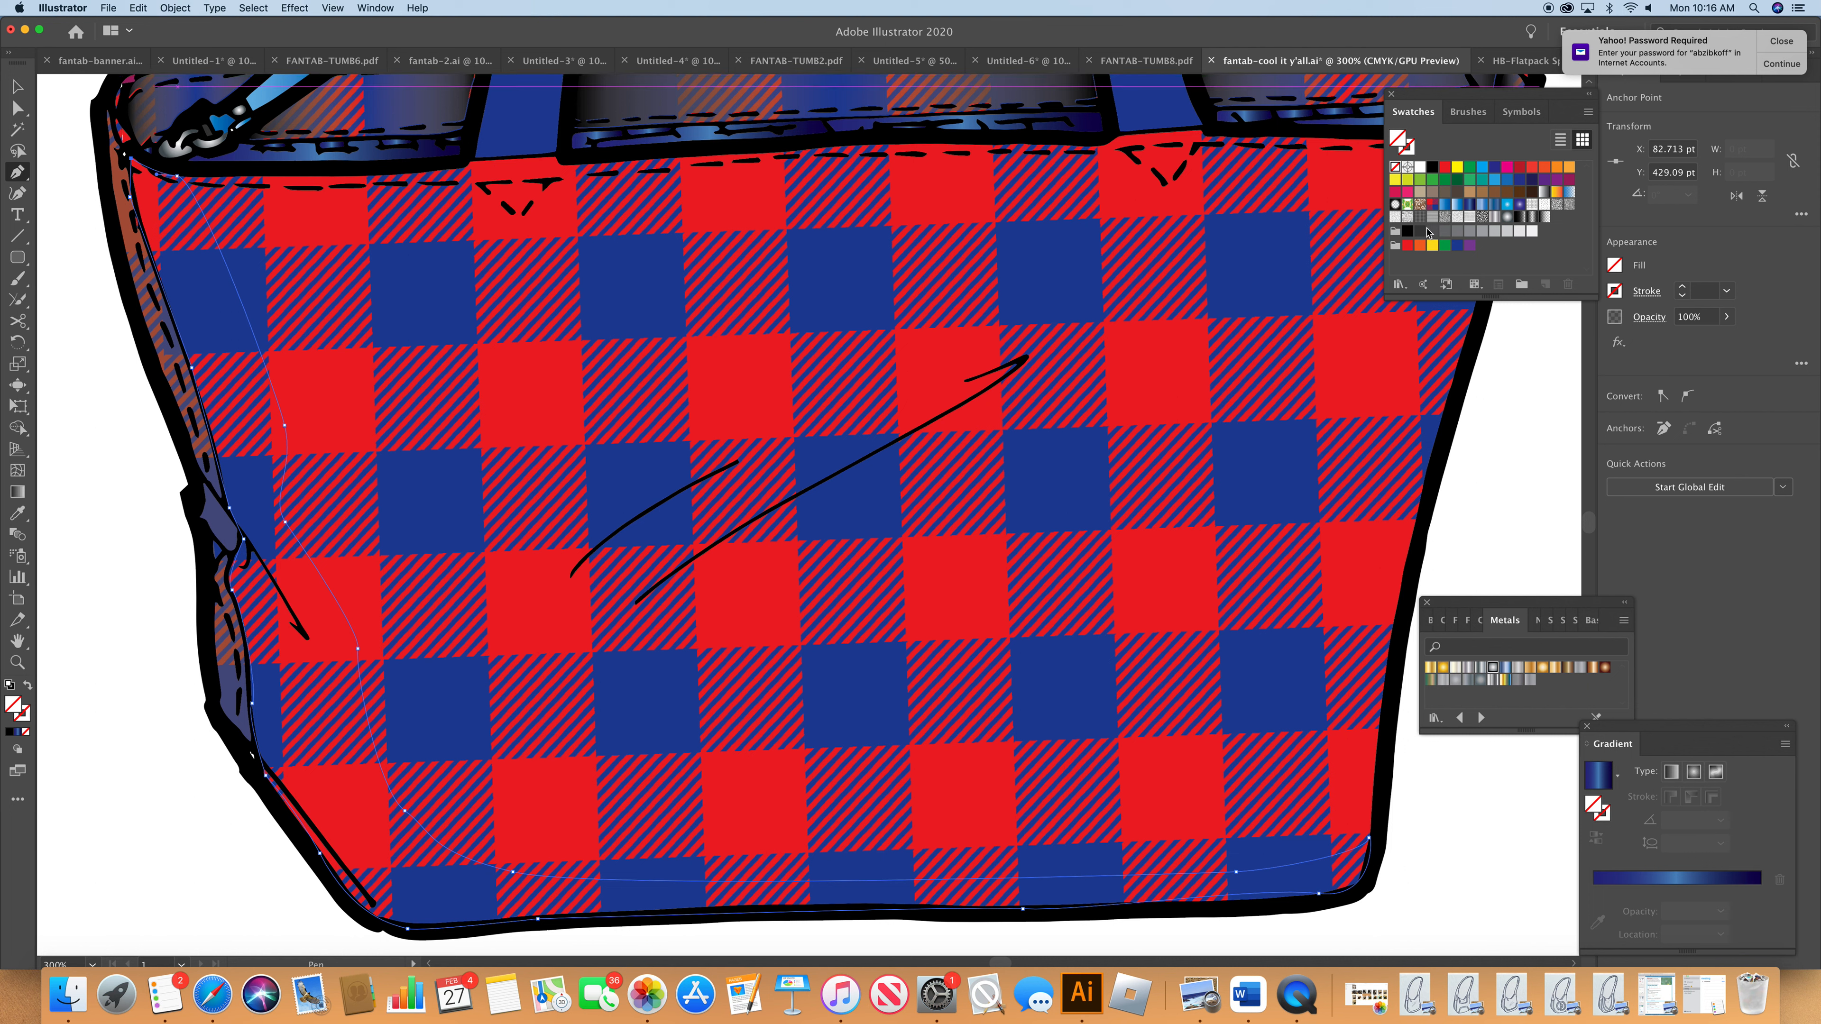
# - Fill the closed shading shape with black and set its opacity to 34%
pyautogui.click(1408, 231)
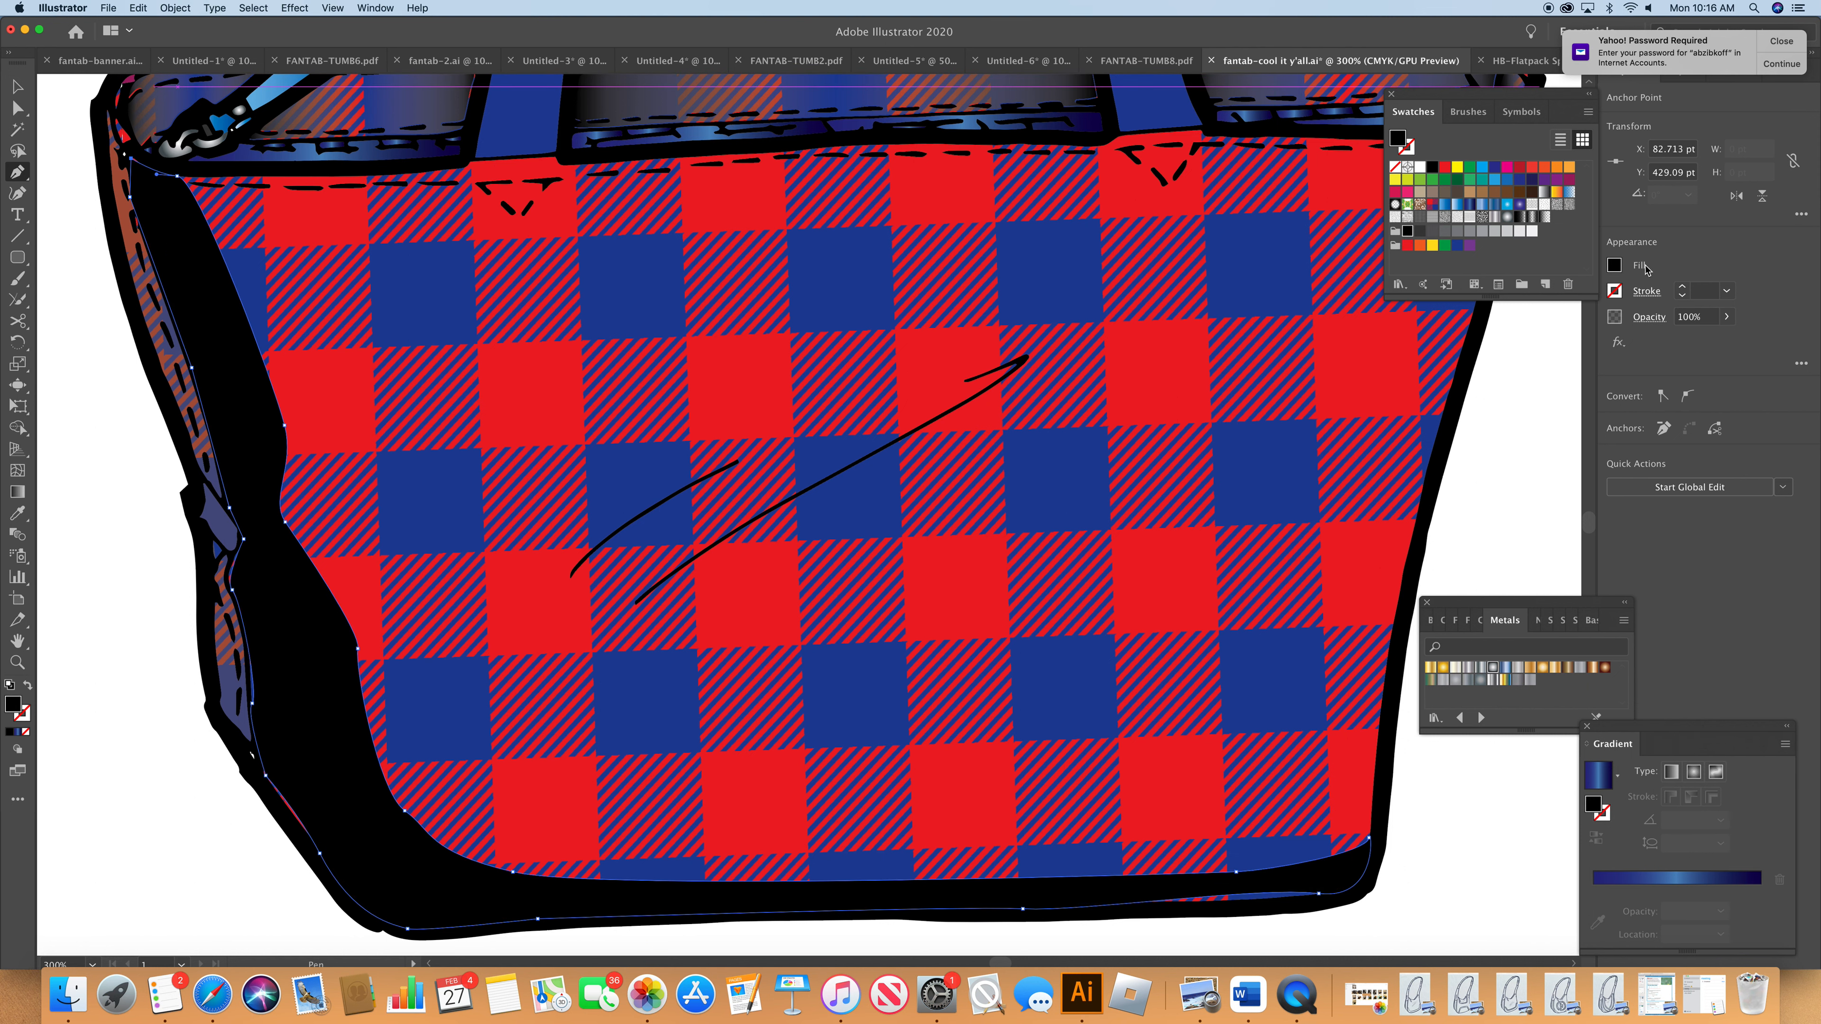
pyautogui.click(1725, 316)
pyautogui.moveTo(1724, 342); pyautogui.dragTo(1683, 354)
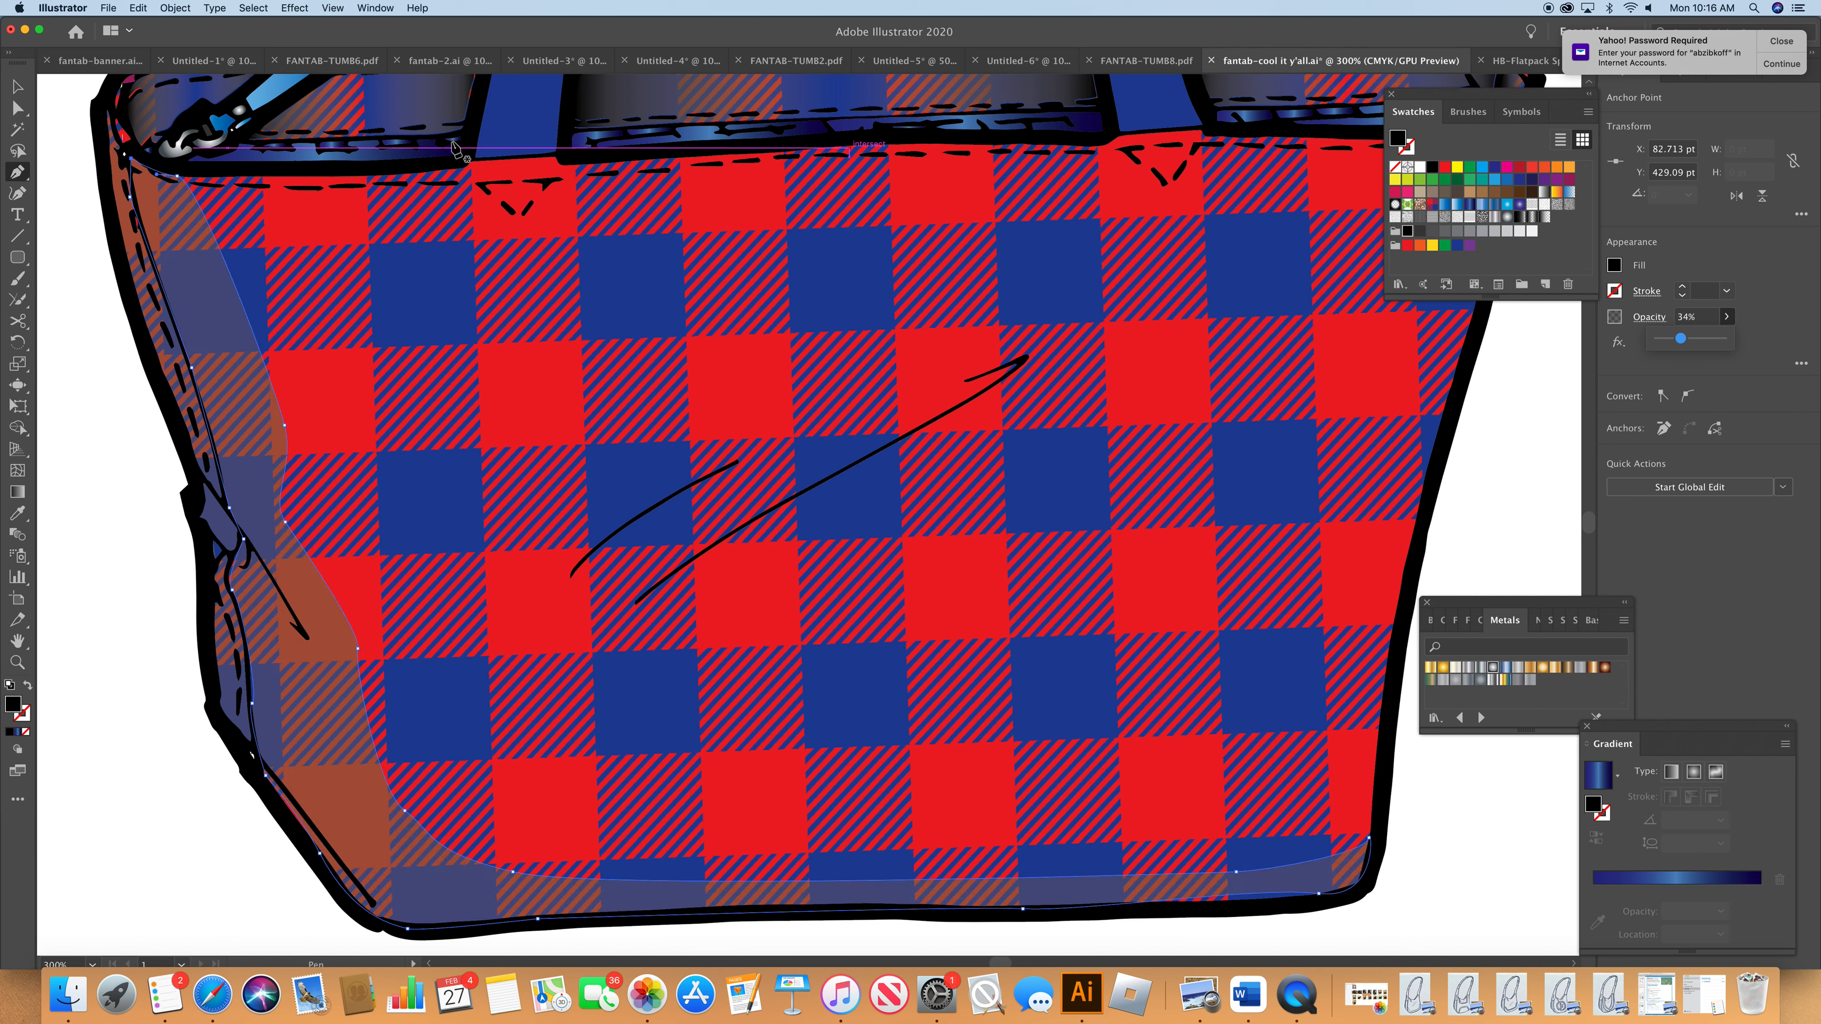
# - Adjust the shading shape's lower curve near the bag's bottom-right corner so it follows the outline
pyautogui.press('a')
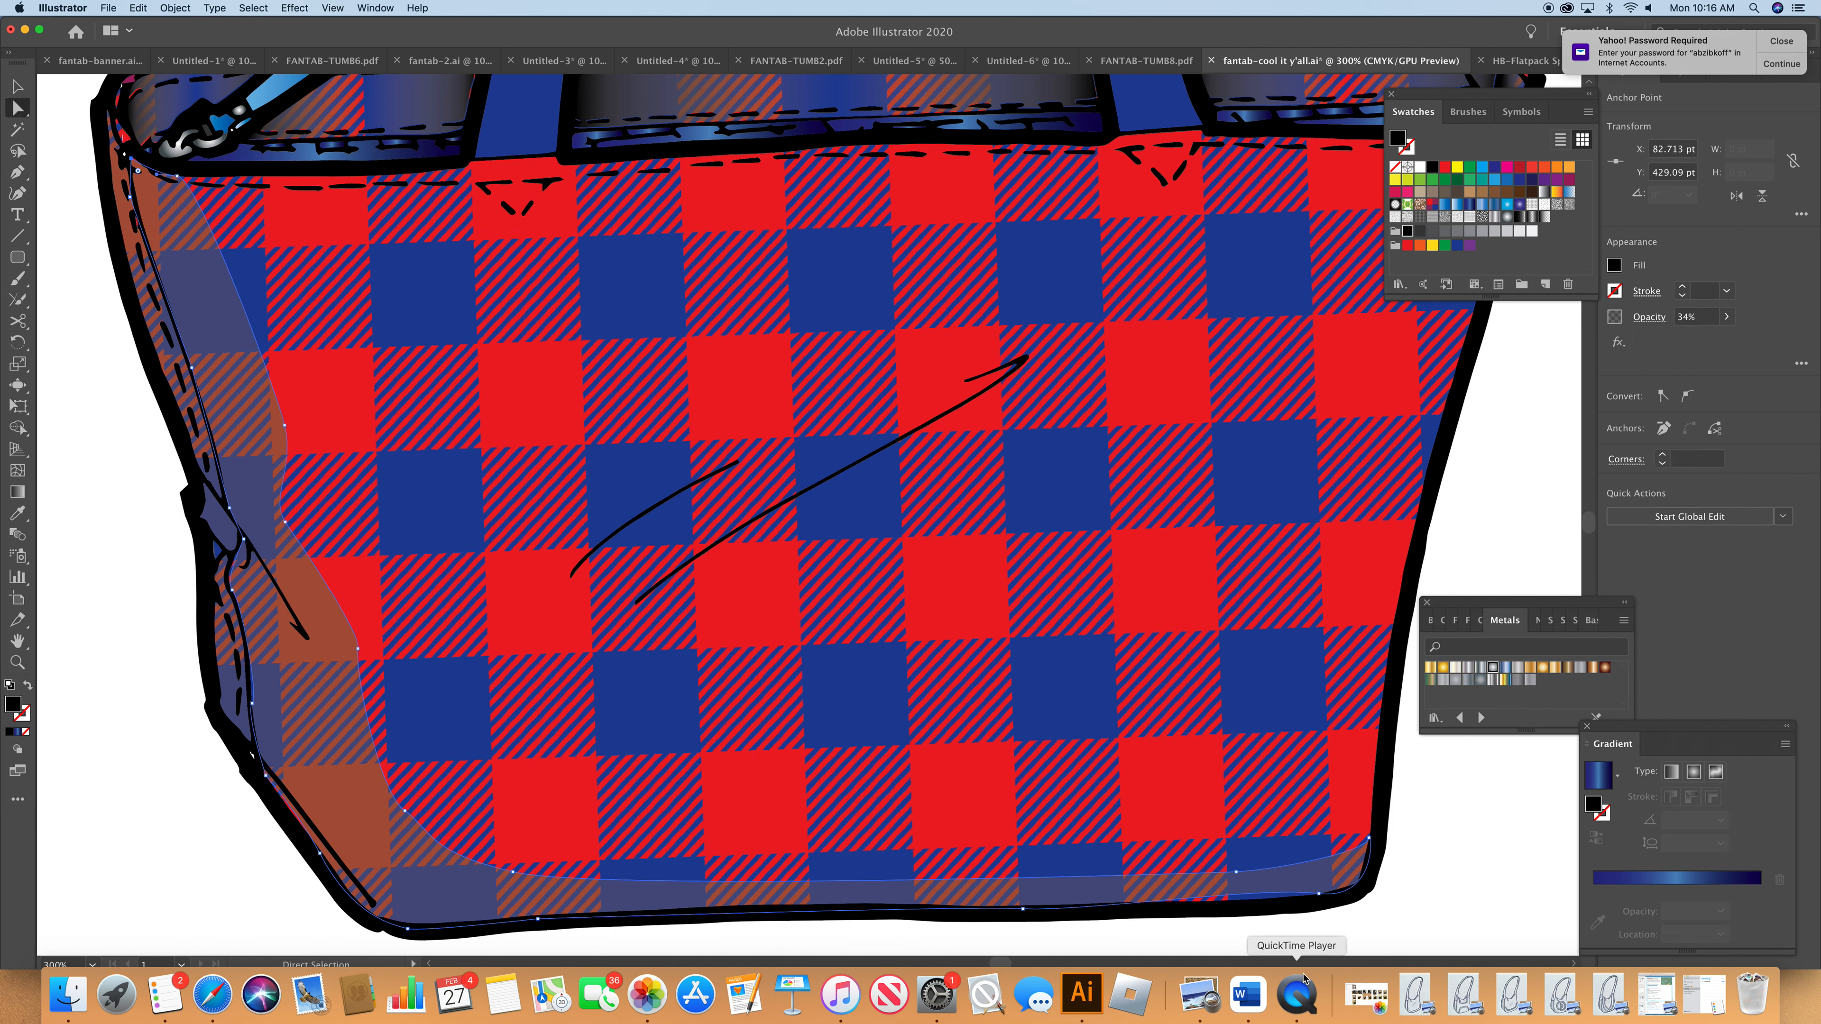
pyautogui.click(1319, 894)
pyautogui.moveTo(1257, 889); pyautogui.dragTo(1259, 904)
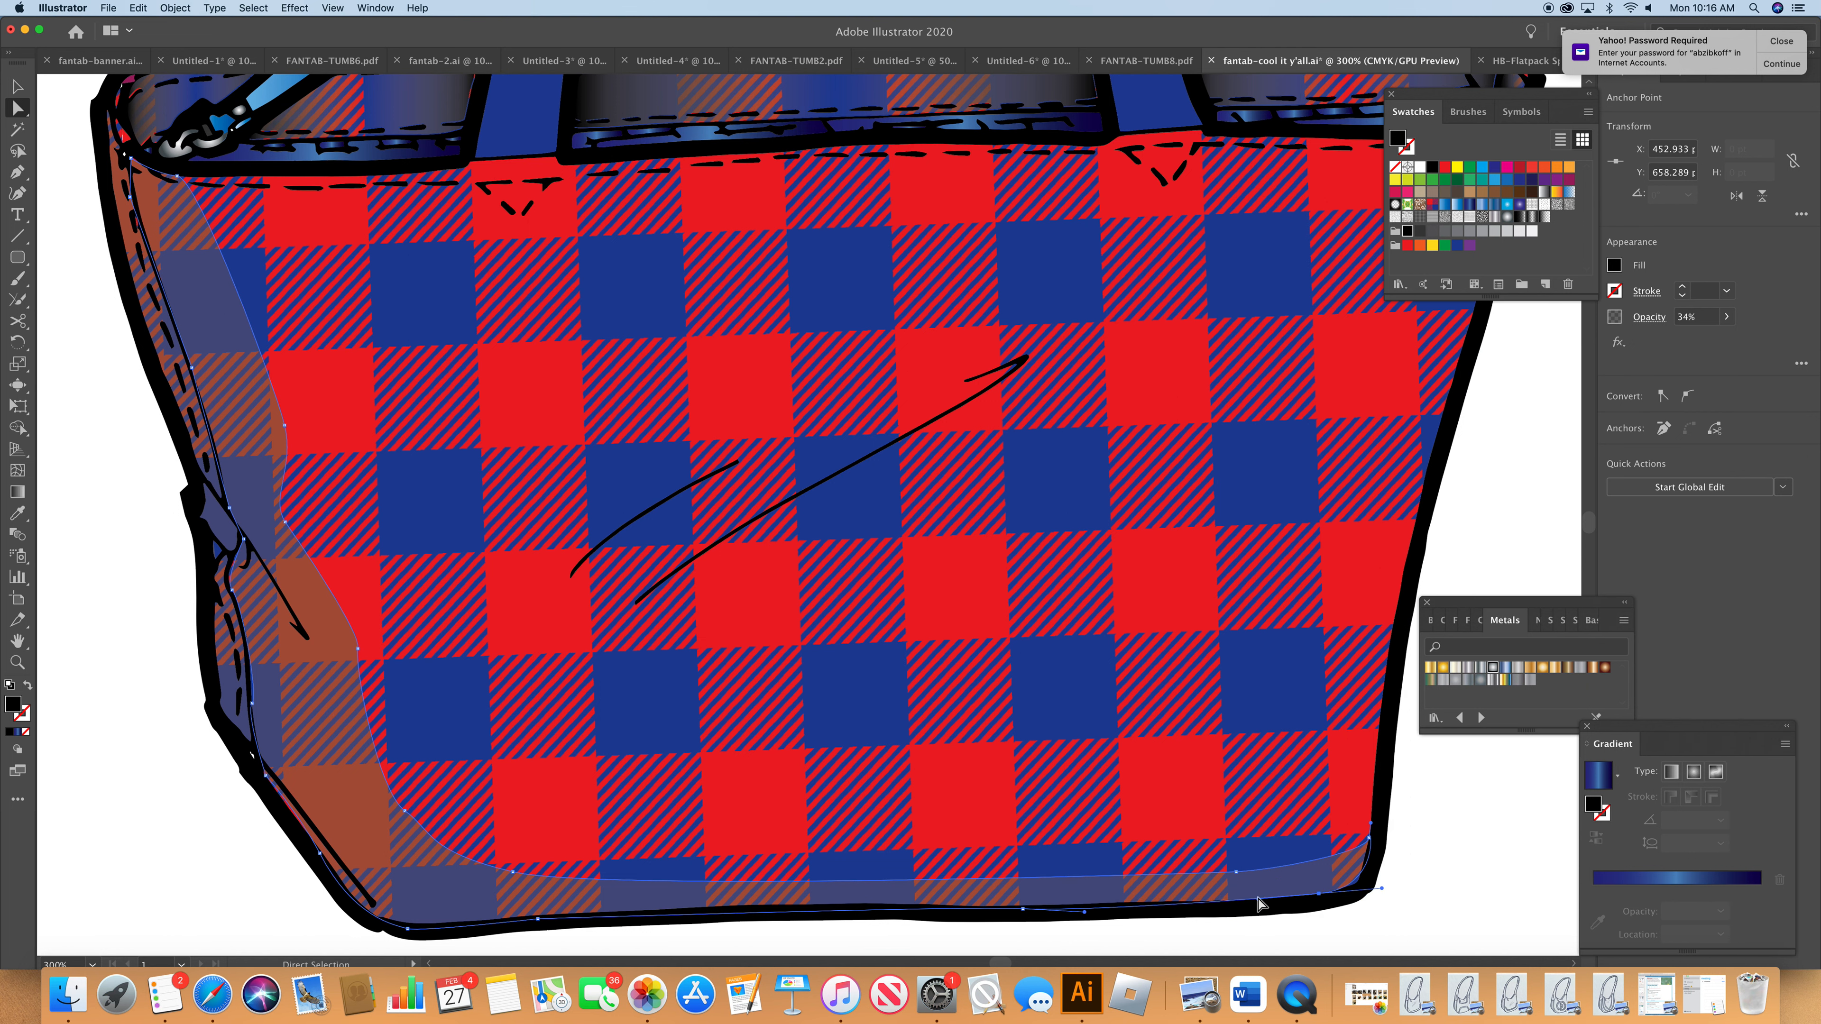
pyautogui.click(1455, 930)
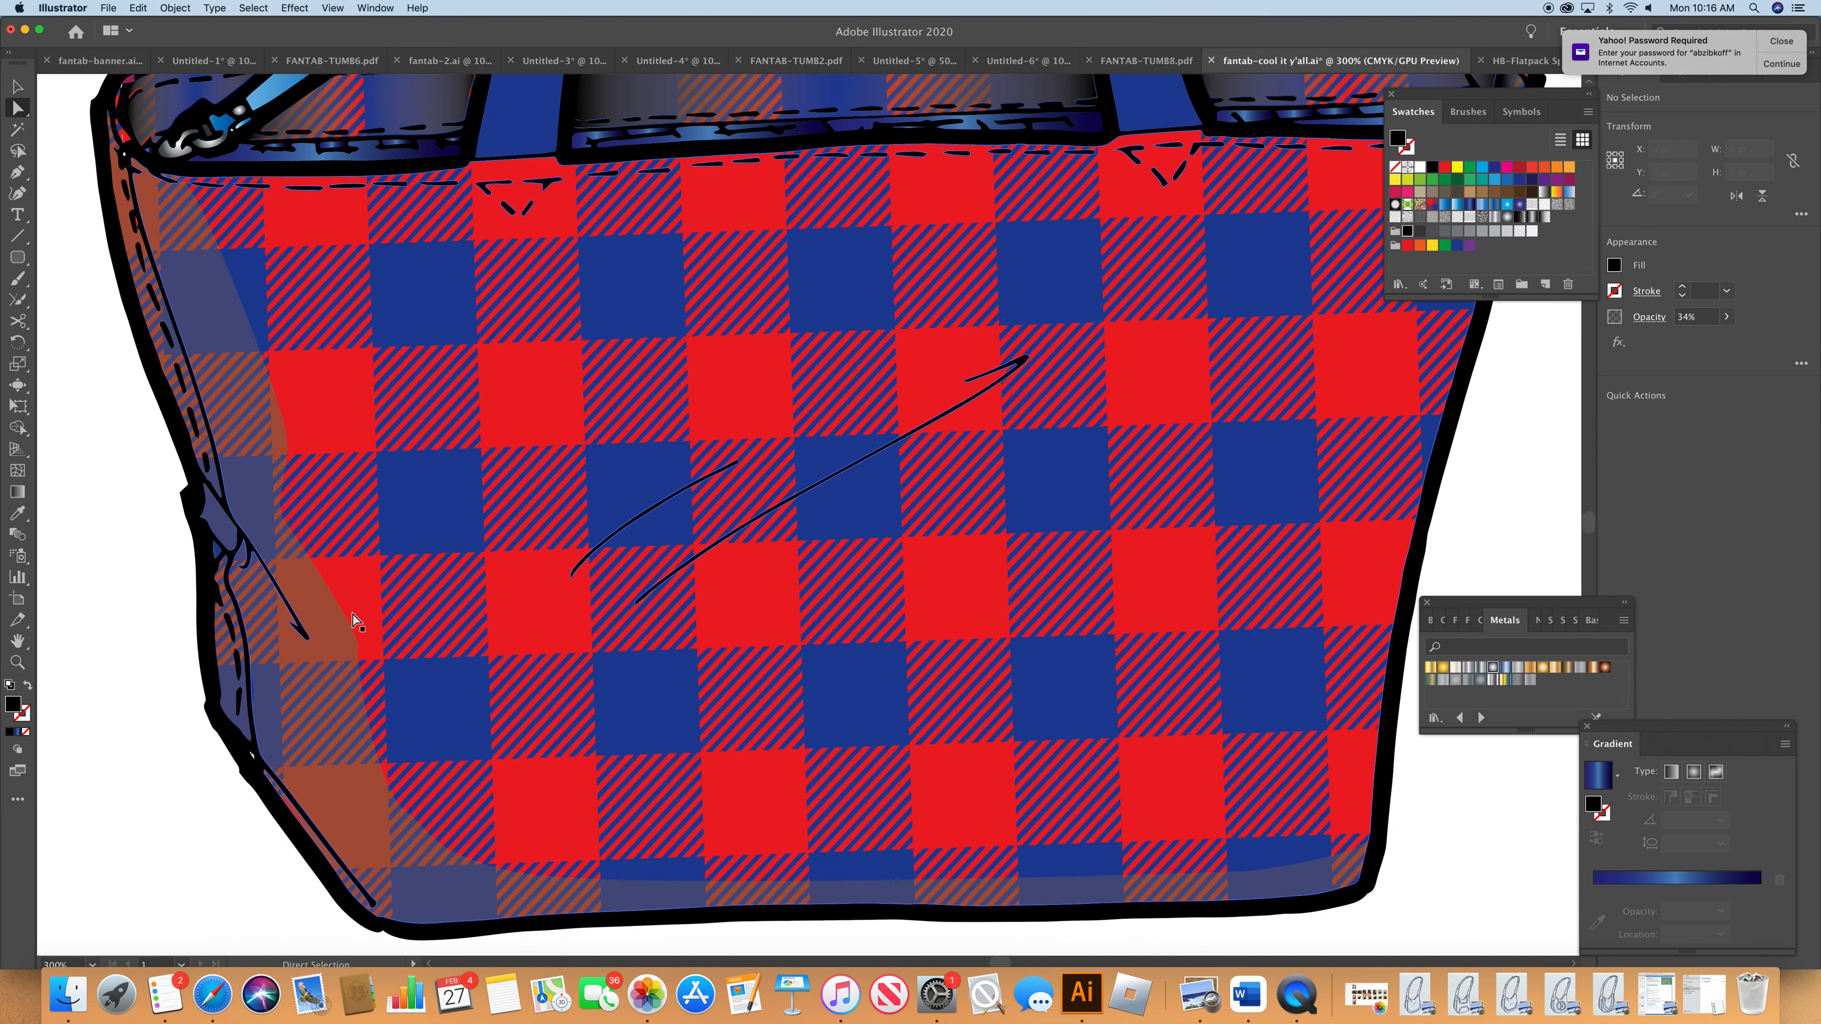
# - Smooth the shading's inner contour on the bag's left side by moving its two middle anchor points outward to the right
pyautogui.click(343, 625)
pyautogui.moveTo(361, 654); pyautogui.dragTo(374, 654)
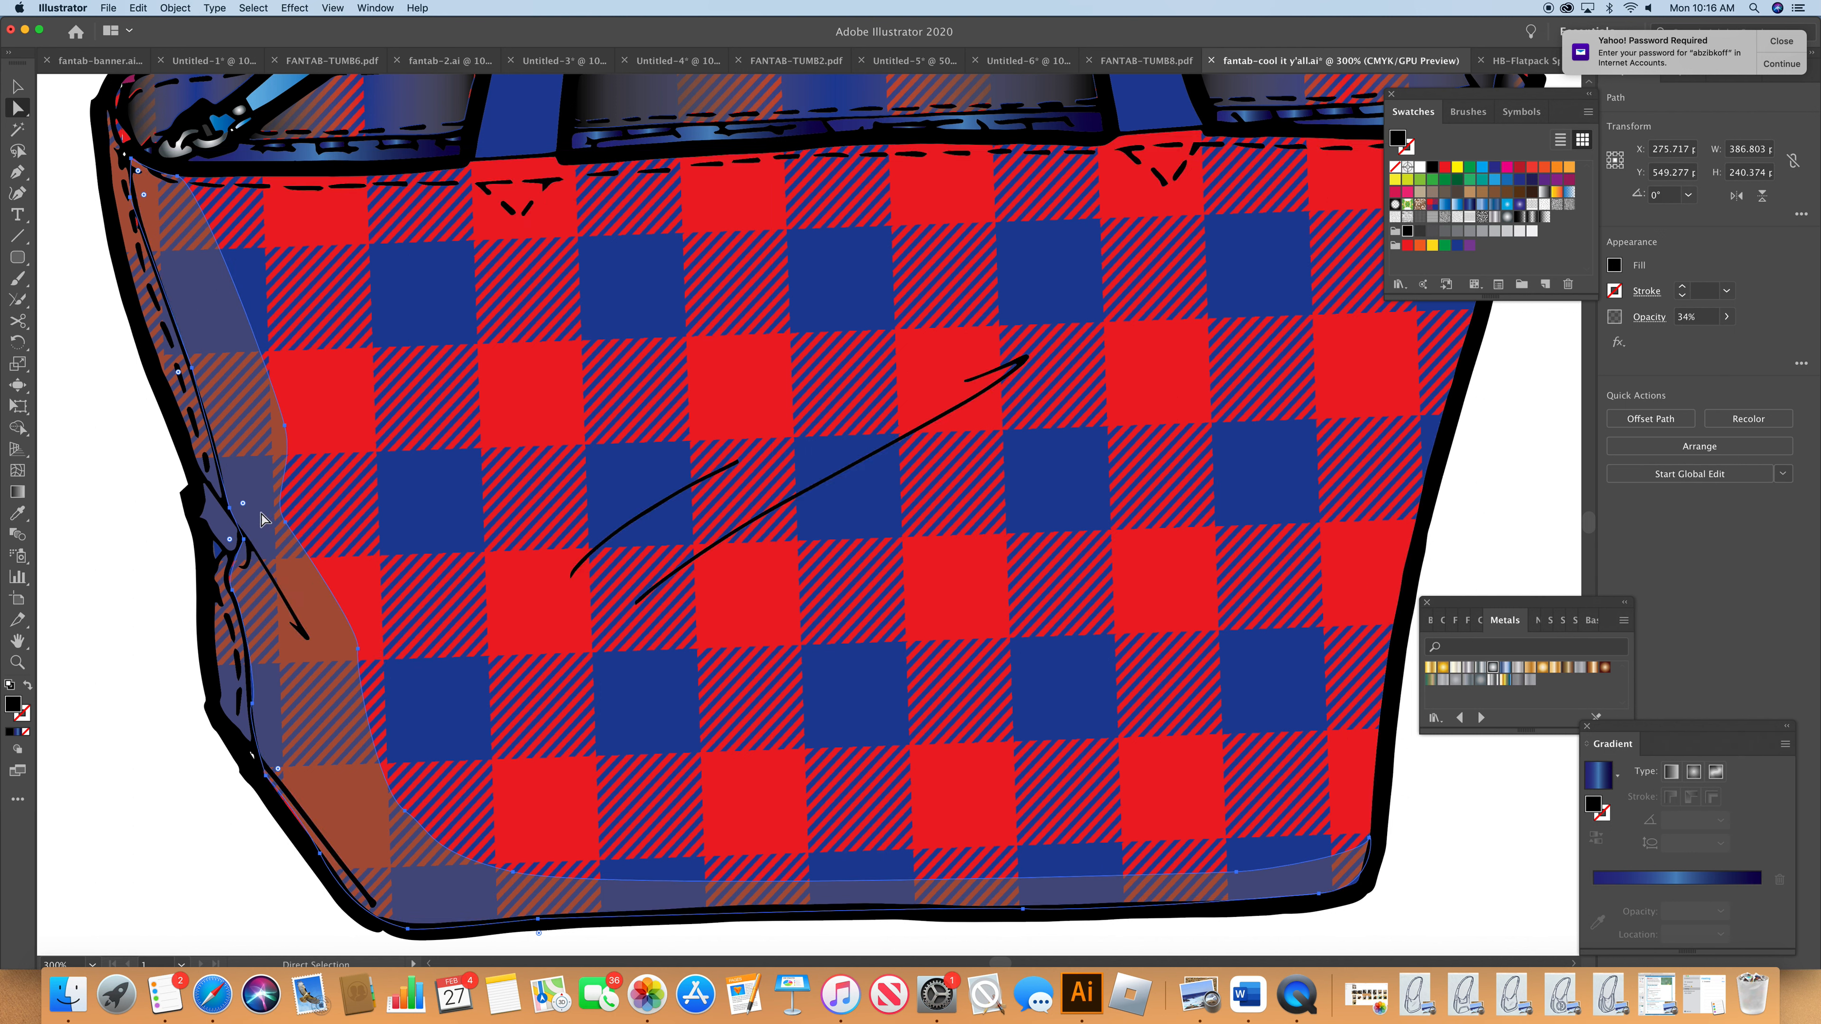
pyautogui.click(285, 522)
pyautogui.moveTo(357, 648); pyautogui.dragTo(372, 660)
pyautogui.click(288, 529)
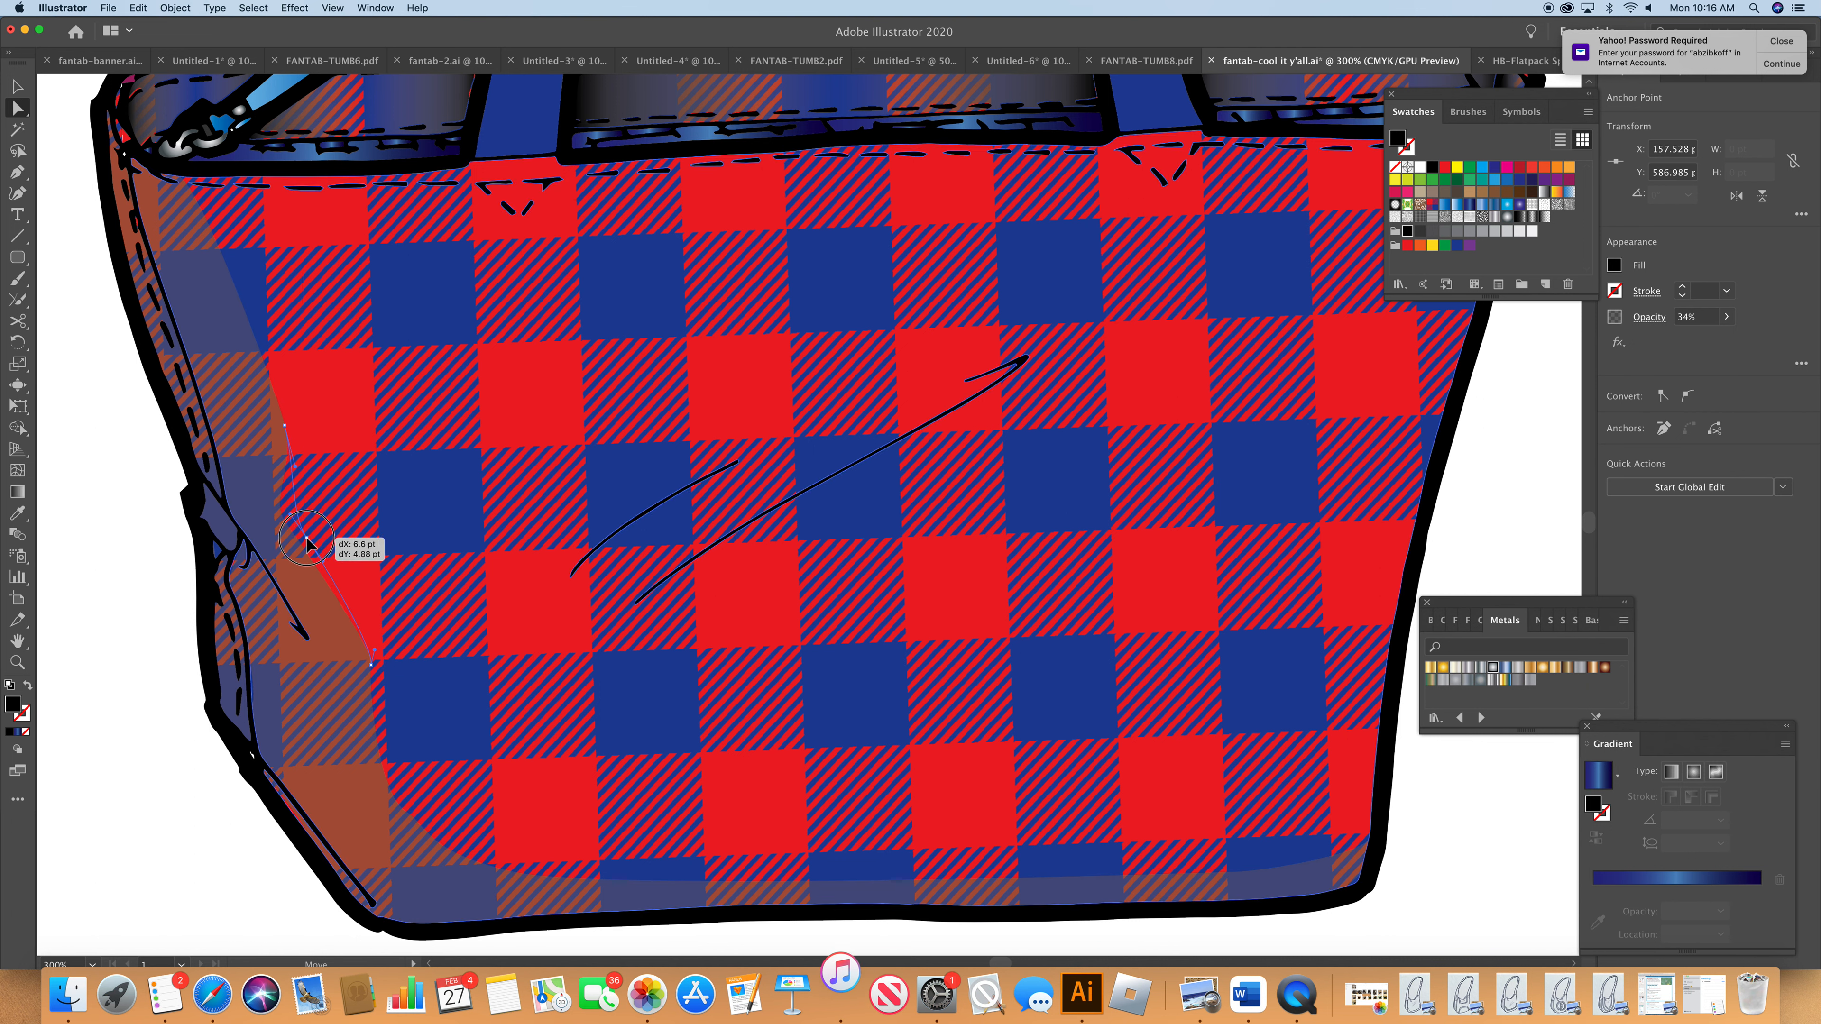
pyautogui.click(165, 630)
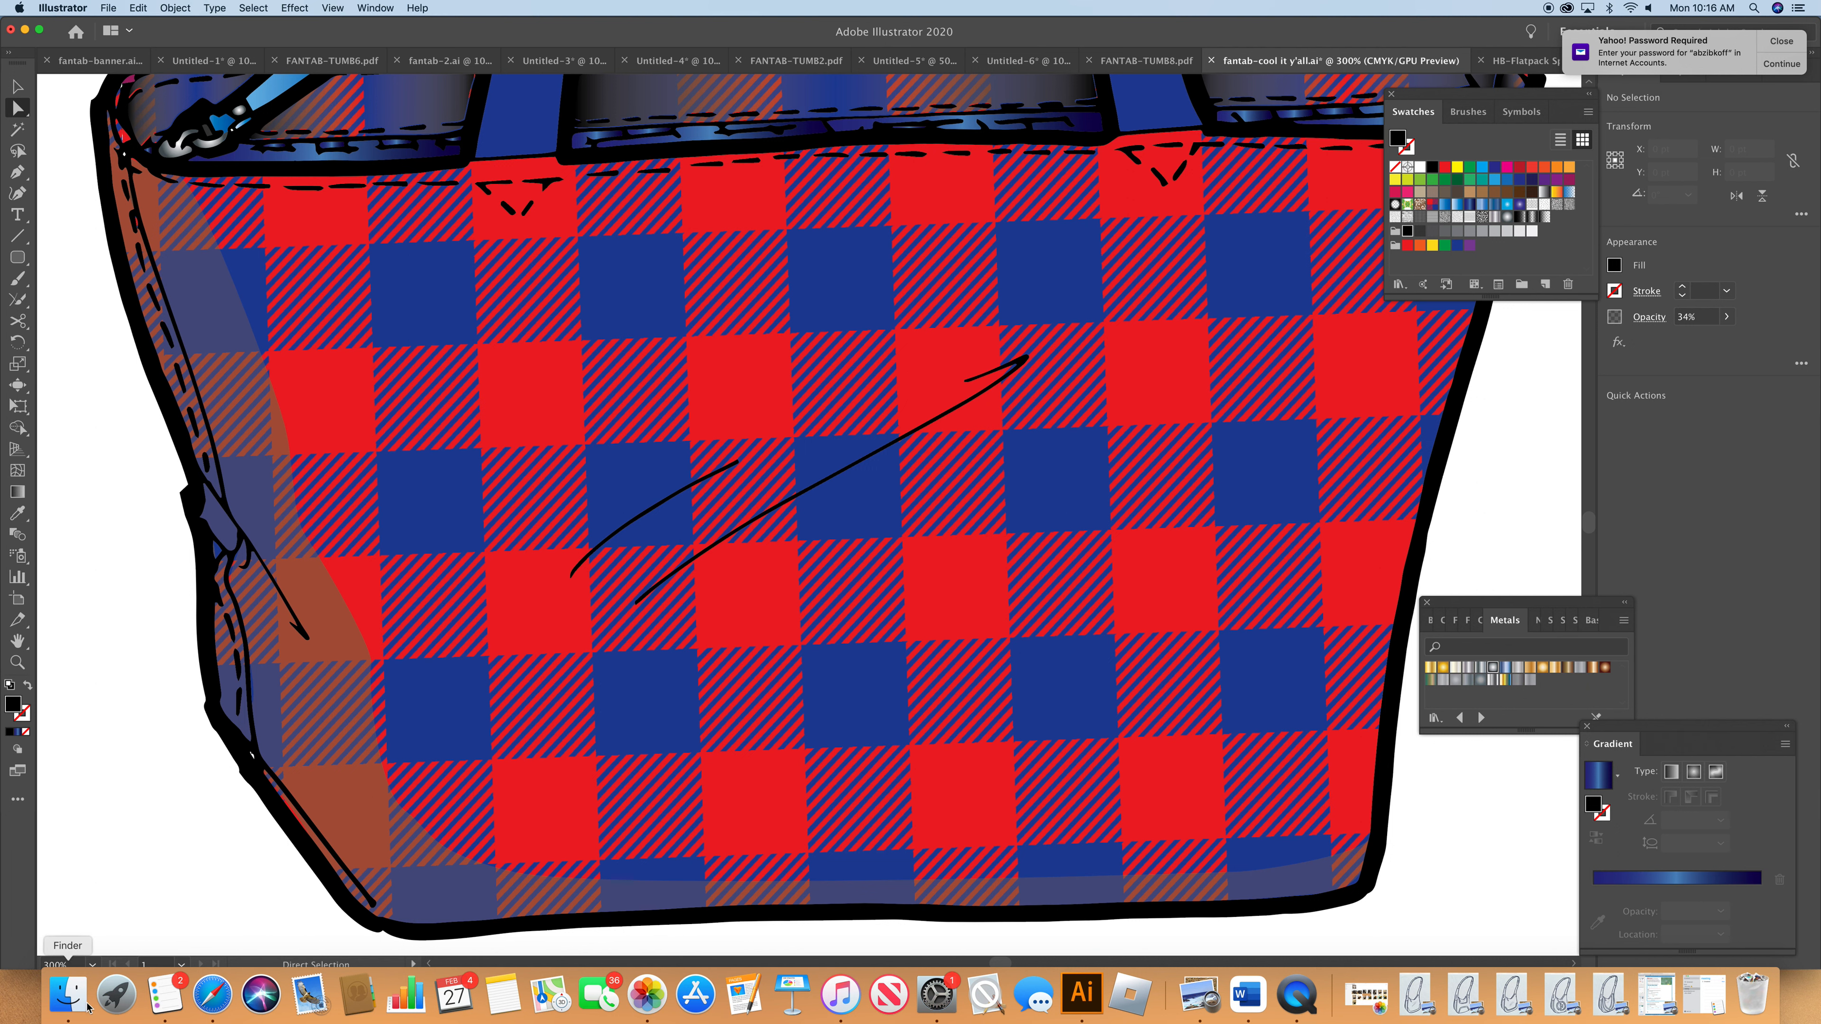
# - Fill the side and bottom shading shape with a black fade gradient from the Fades swatches and set its opacity to 54%
pyautogui.click(92, 964)
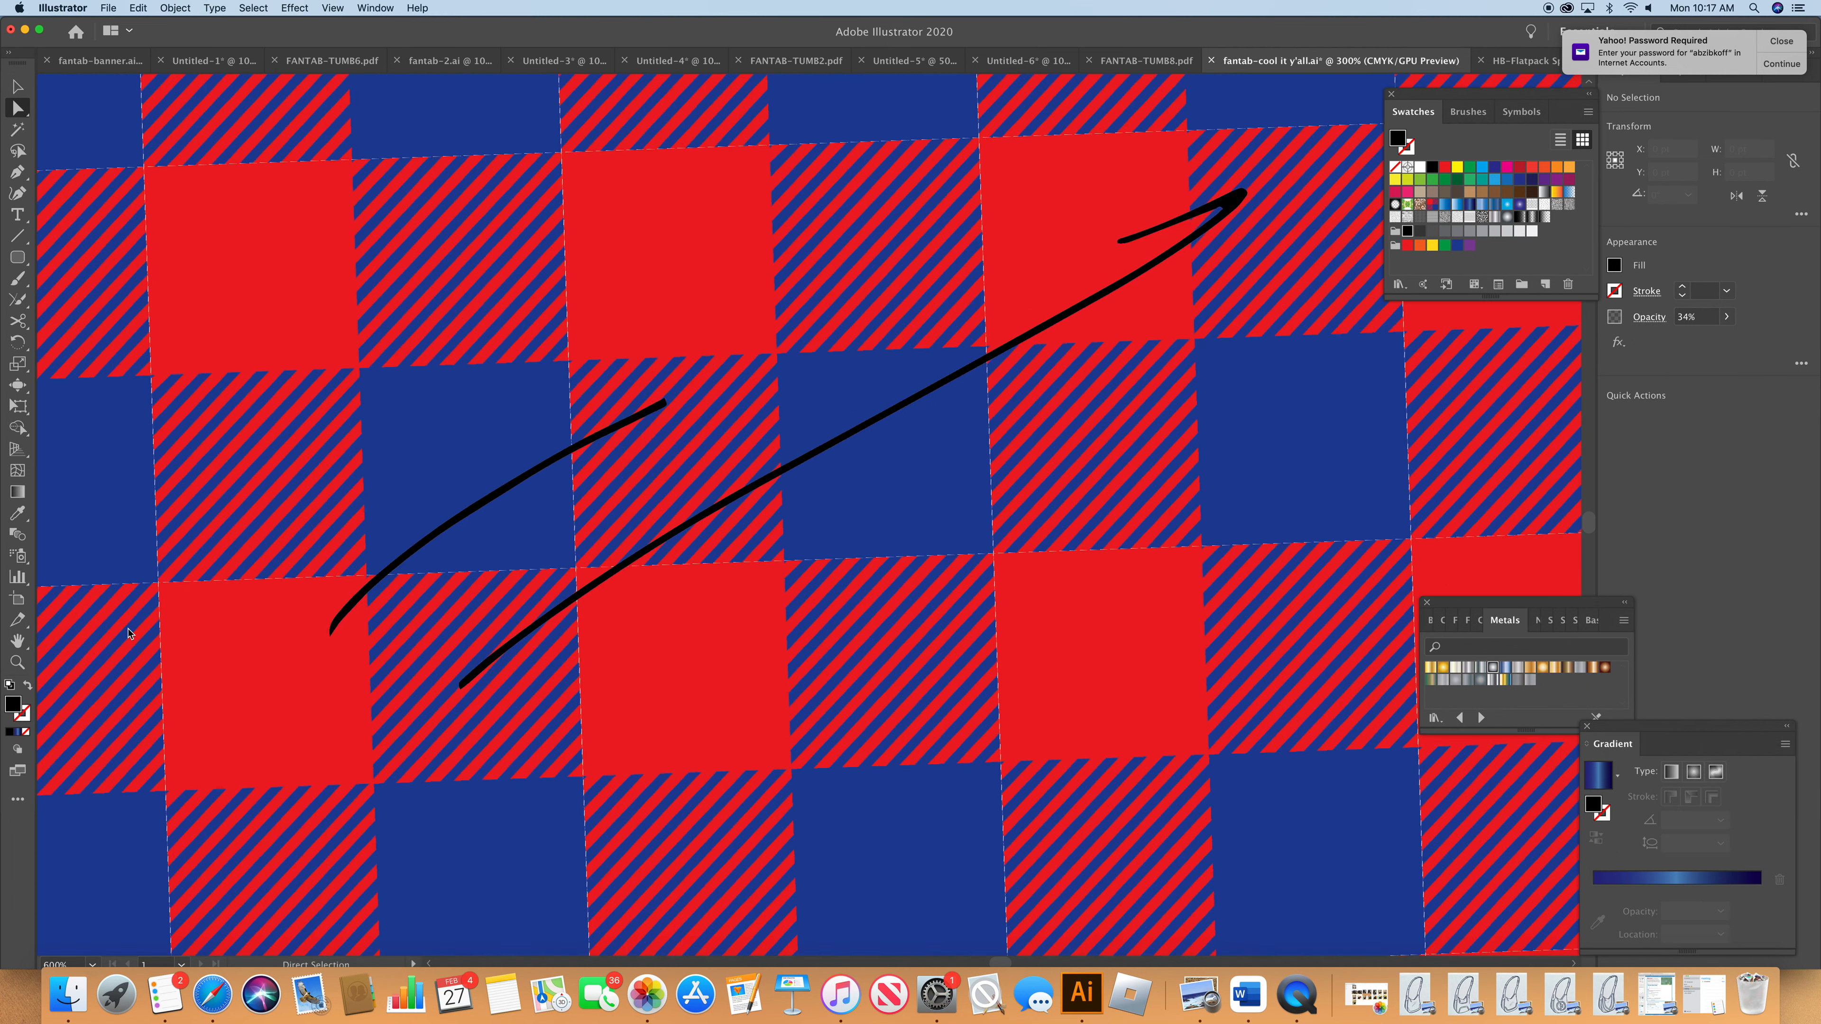
pyautogui.click(119, 629)
pyautogui.click(97, 966)
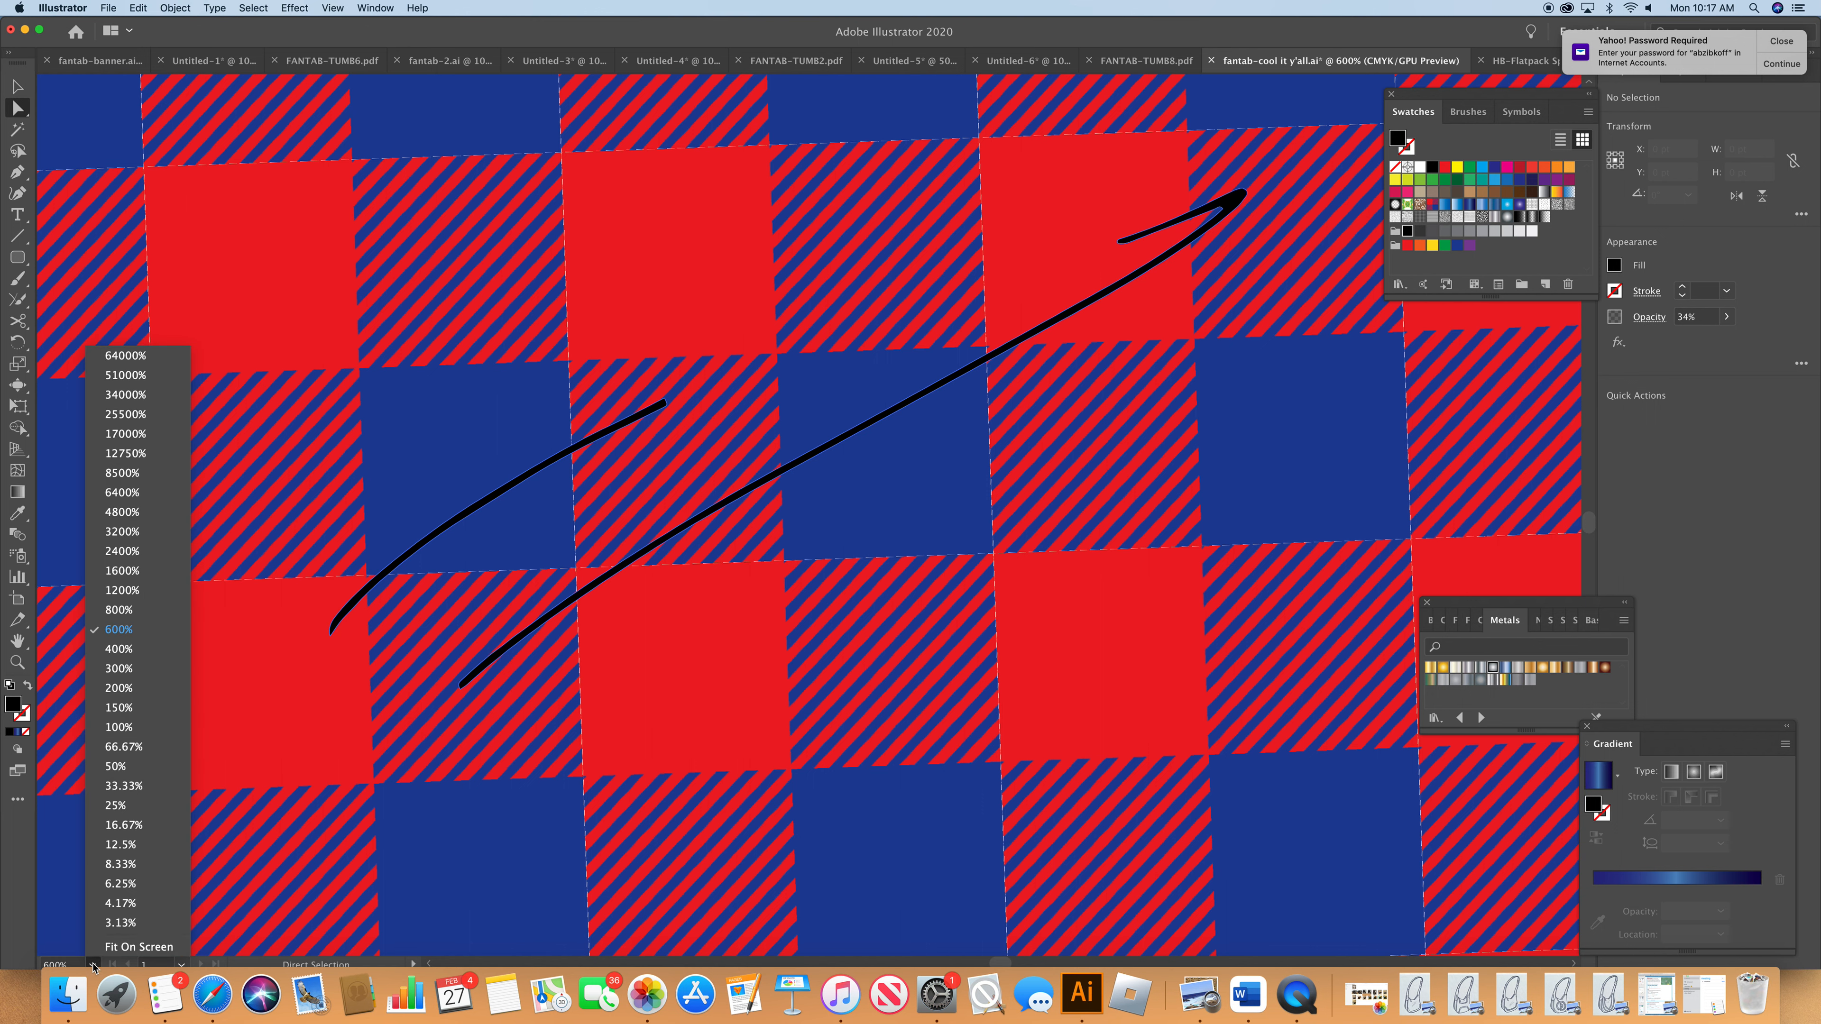
pyautogui.click(159, 734)
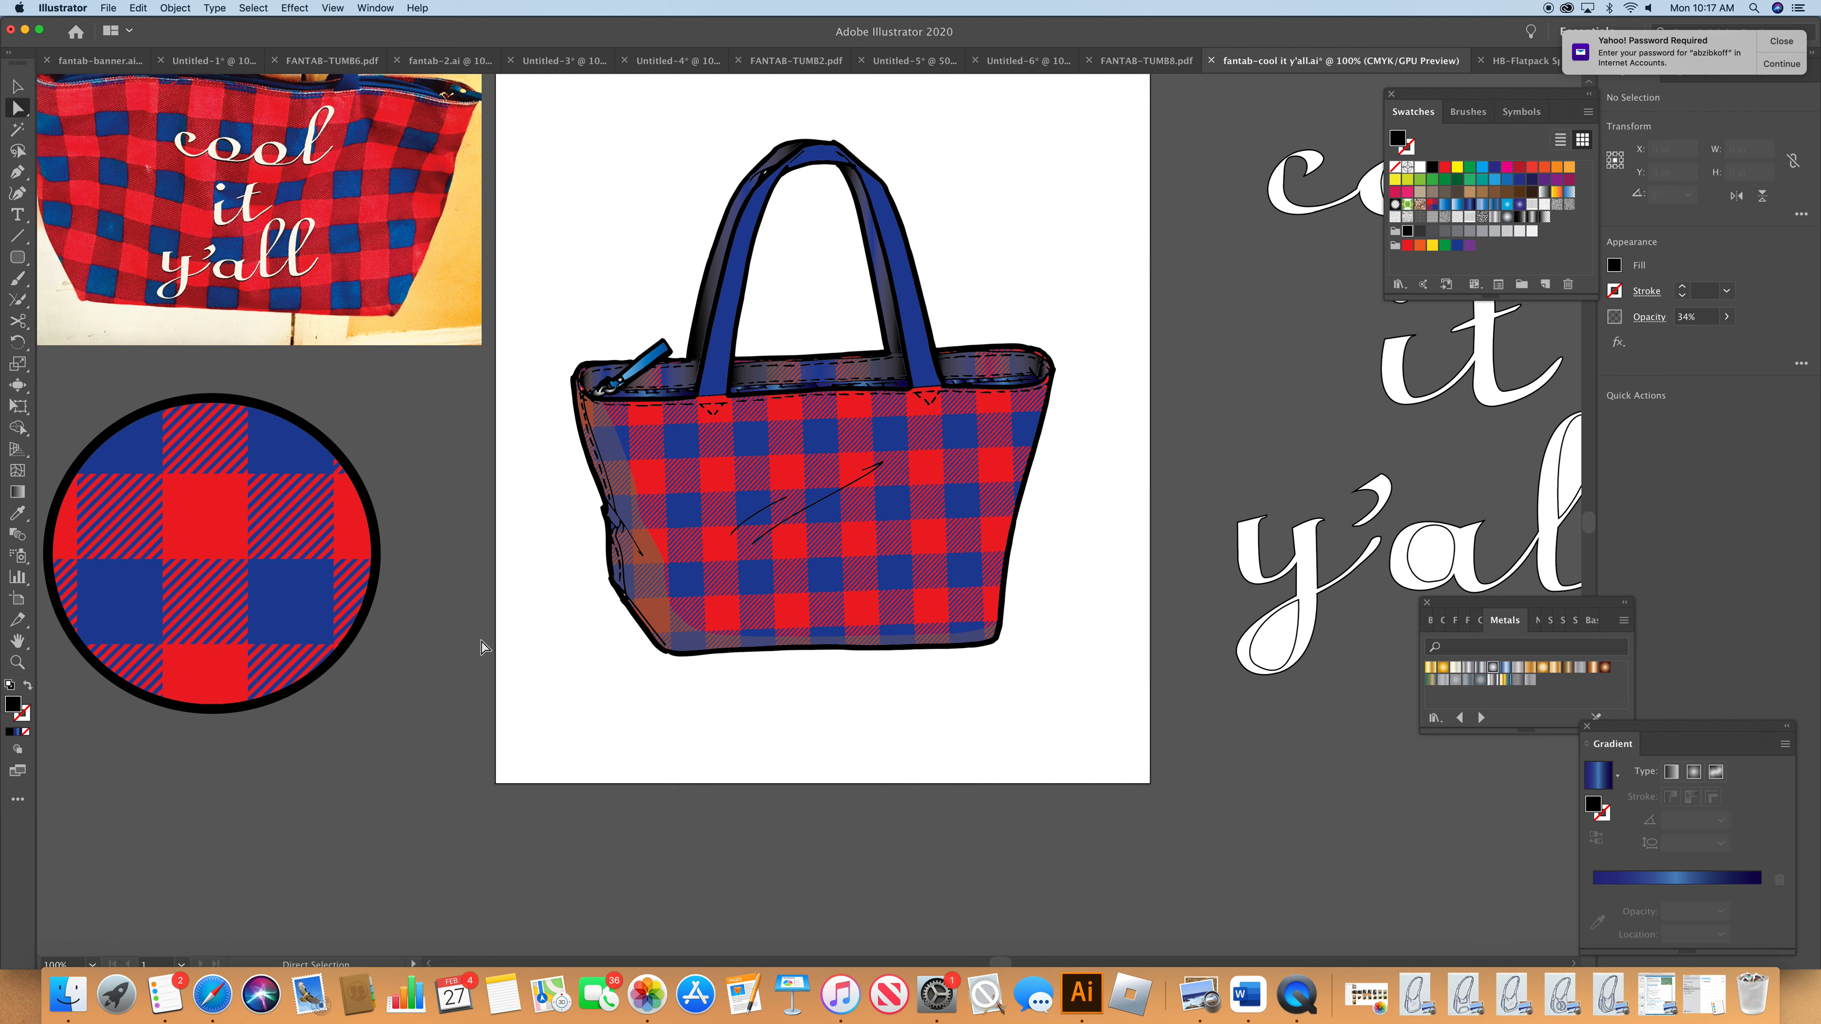
pyautogui.click(596, 406)
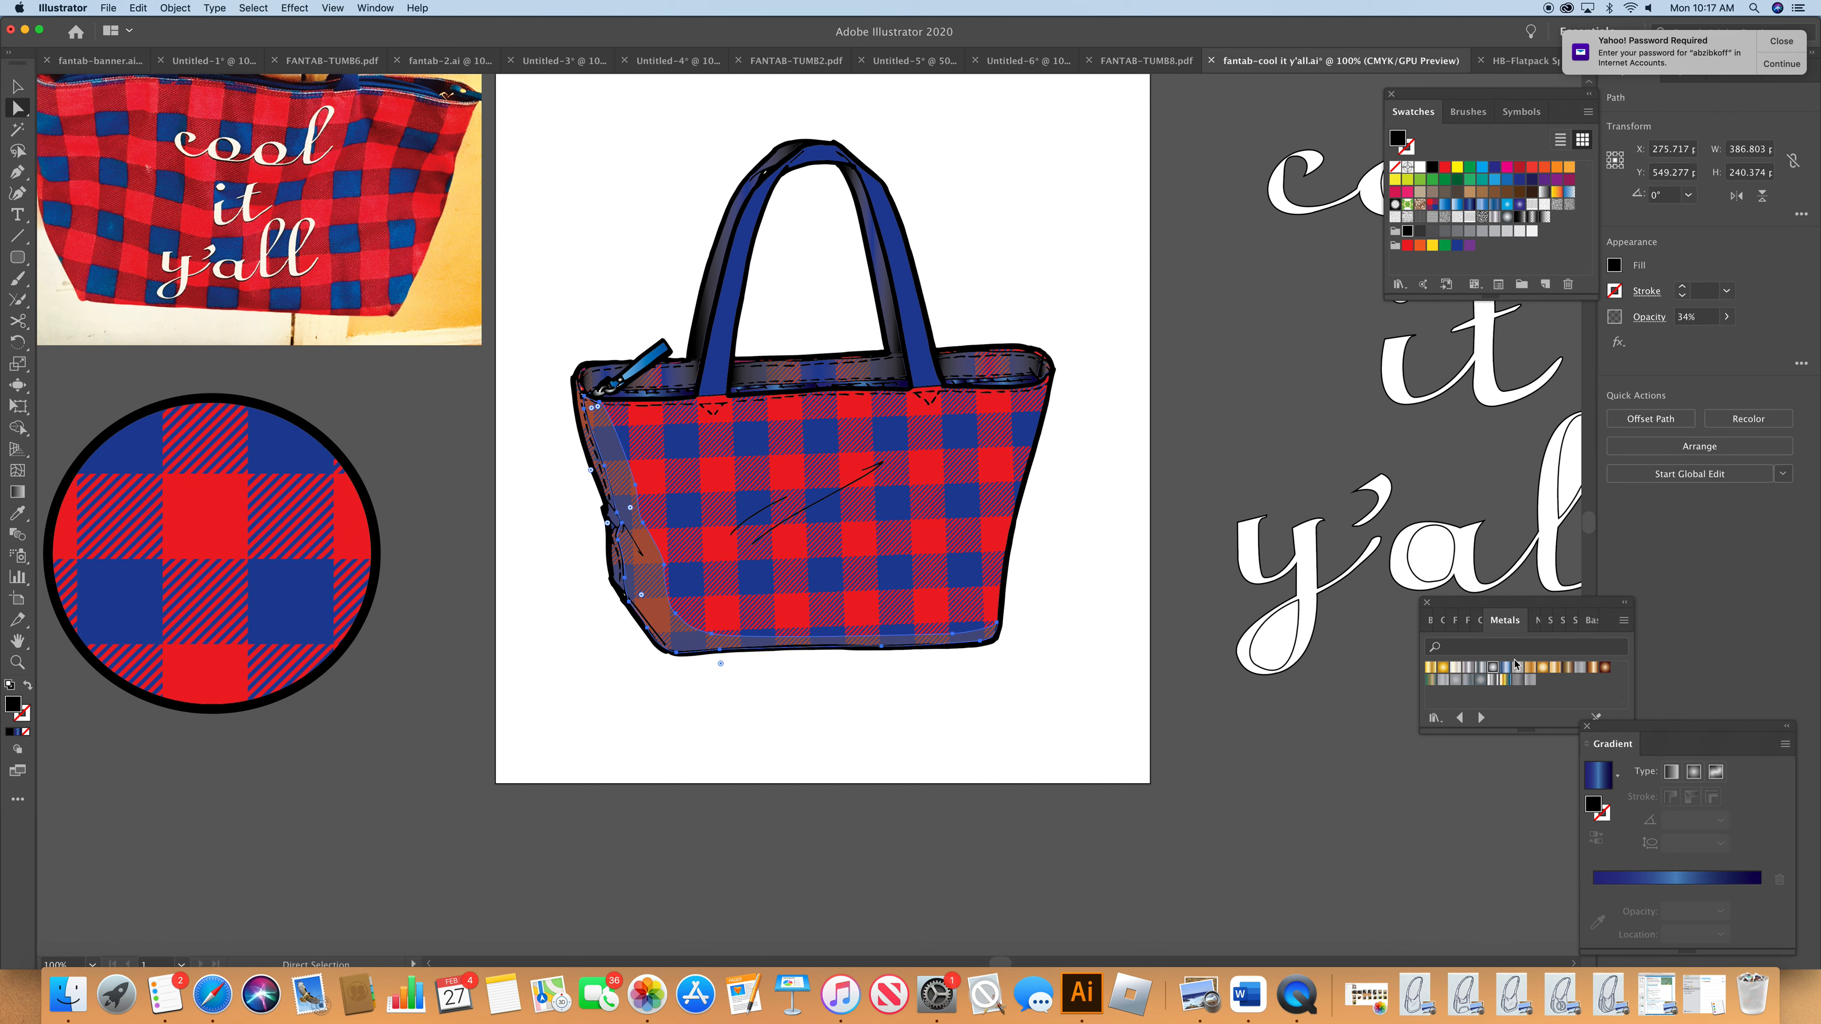
pyautogui.click(1461, 621)
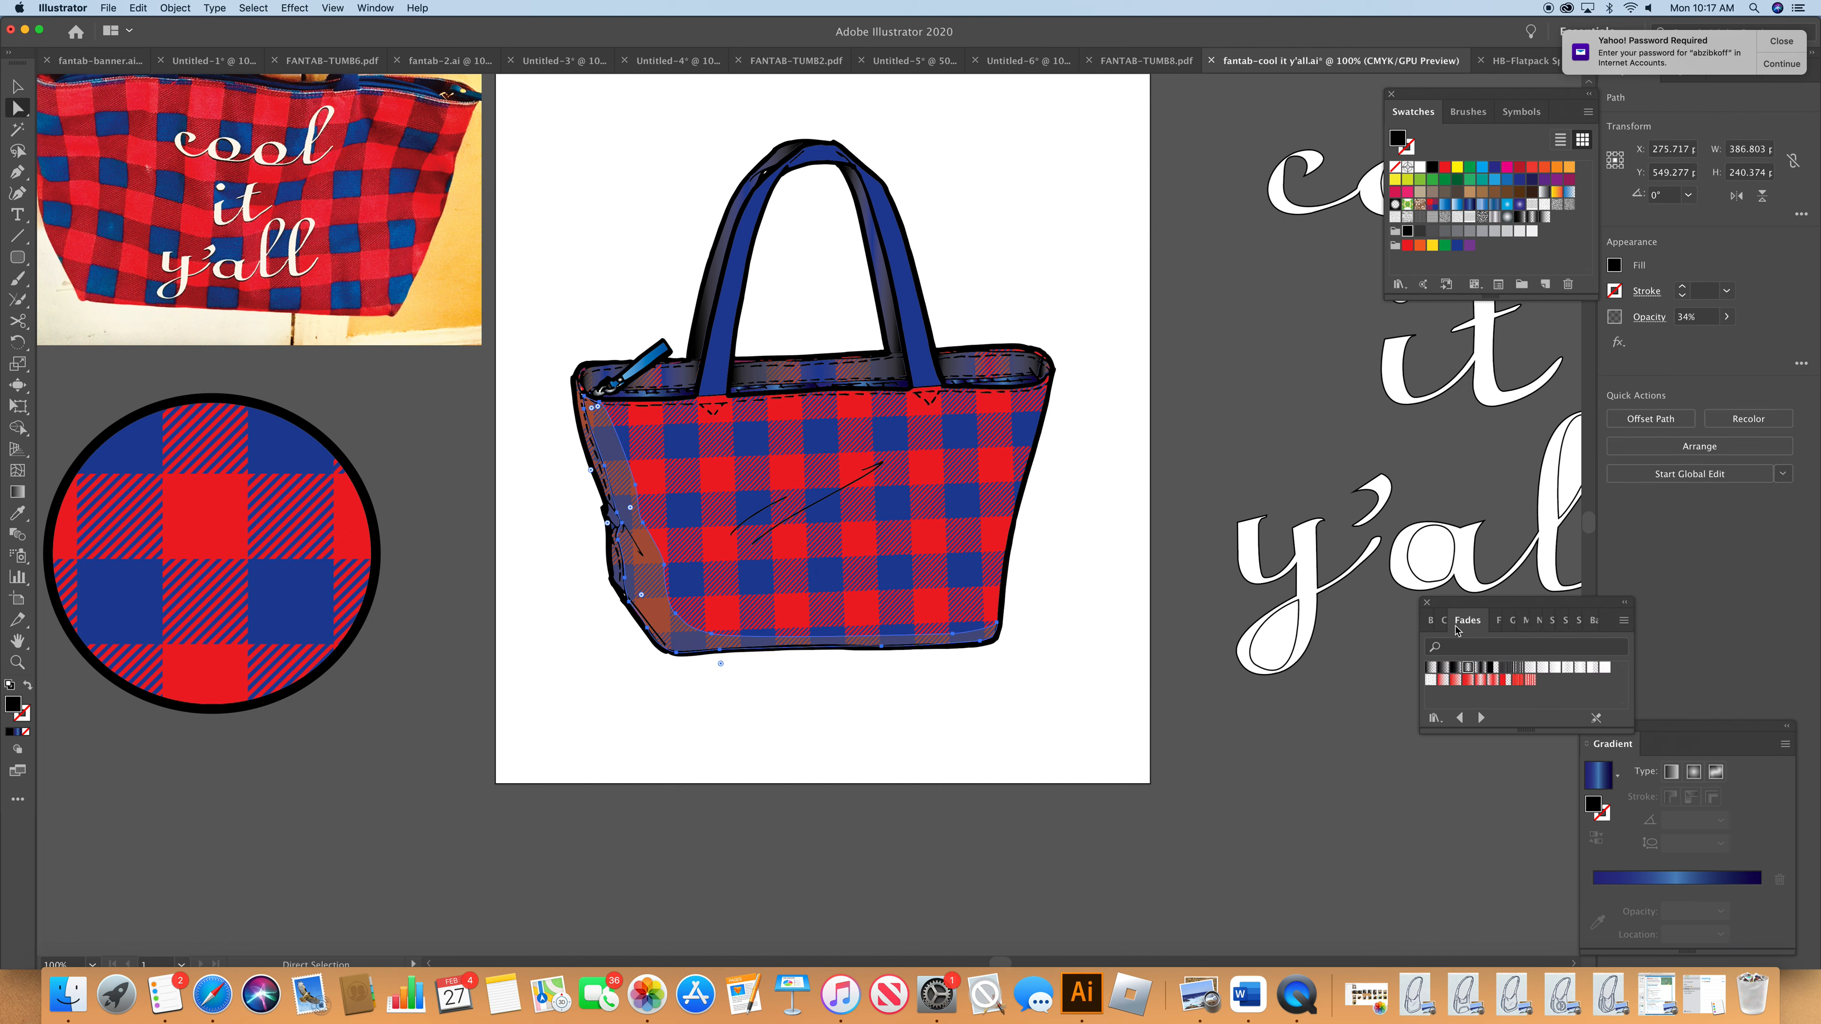
pyautogui.click(1456, 668)
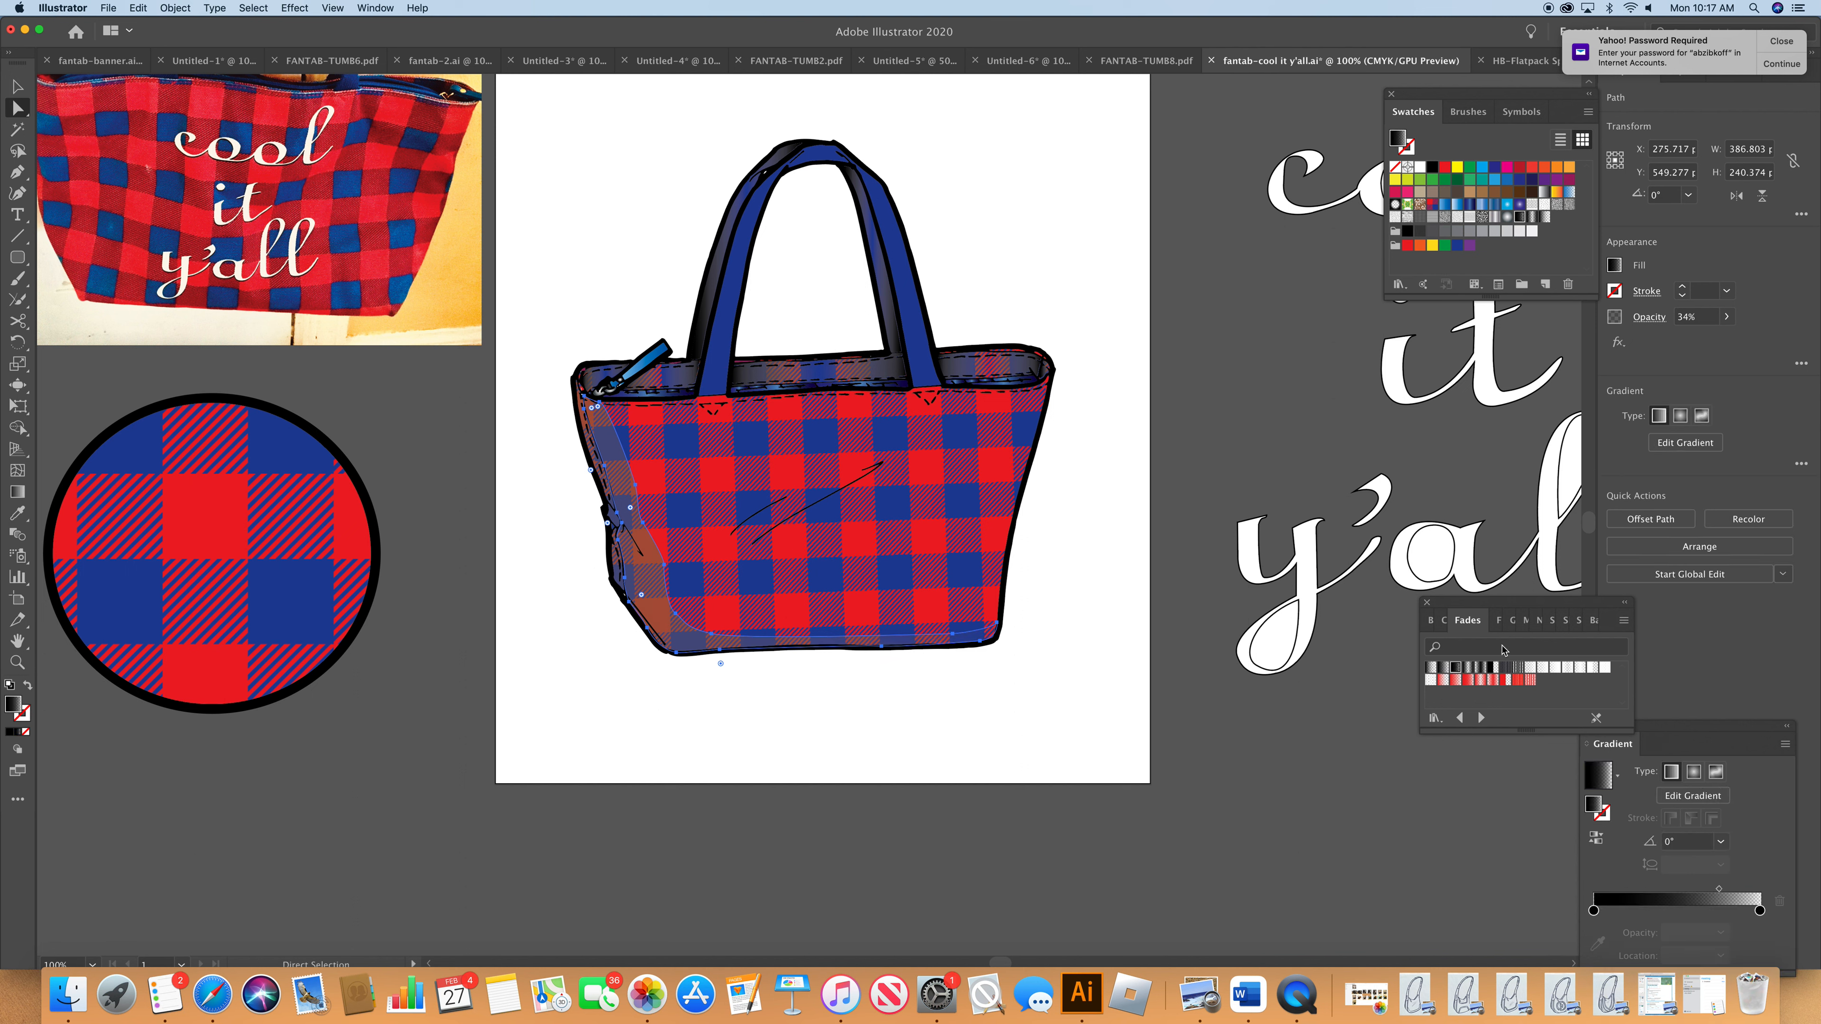
pyautogui.click(1726, 317)
pyautogui.moveTo(1679, 343); pyautogui.dragTo(1692, 342)
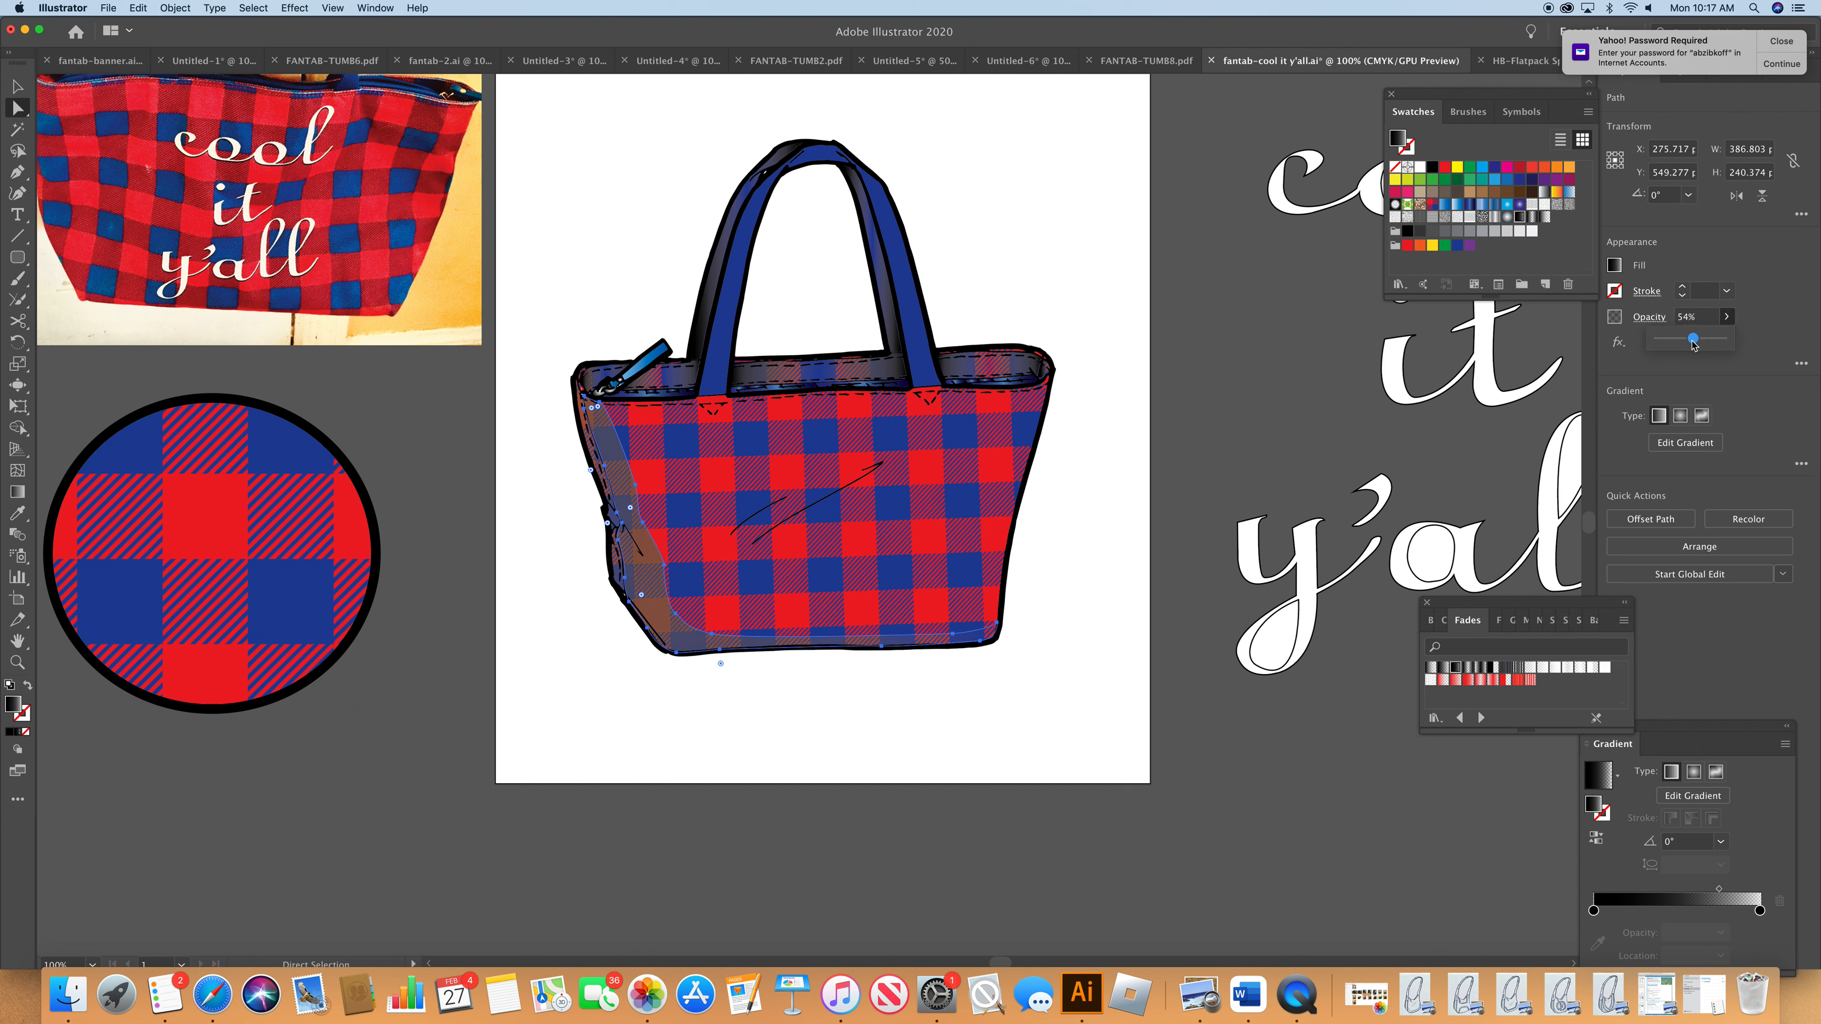
# - Set the side and bottom shading shape's opacity to 58% and its gradient angle to 60°
pyautogui.click(1287, 460)
pyautogui.click(621, 592)
pyautogui.click(1720, 842)
pyautogui.click(1771, 725)
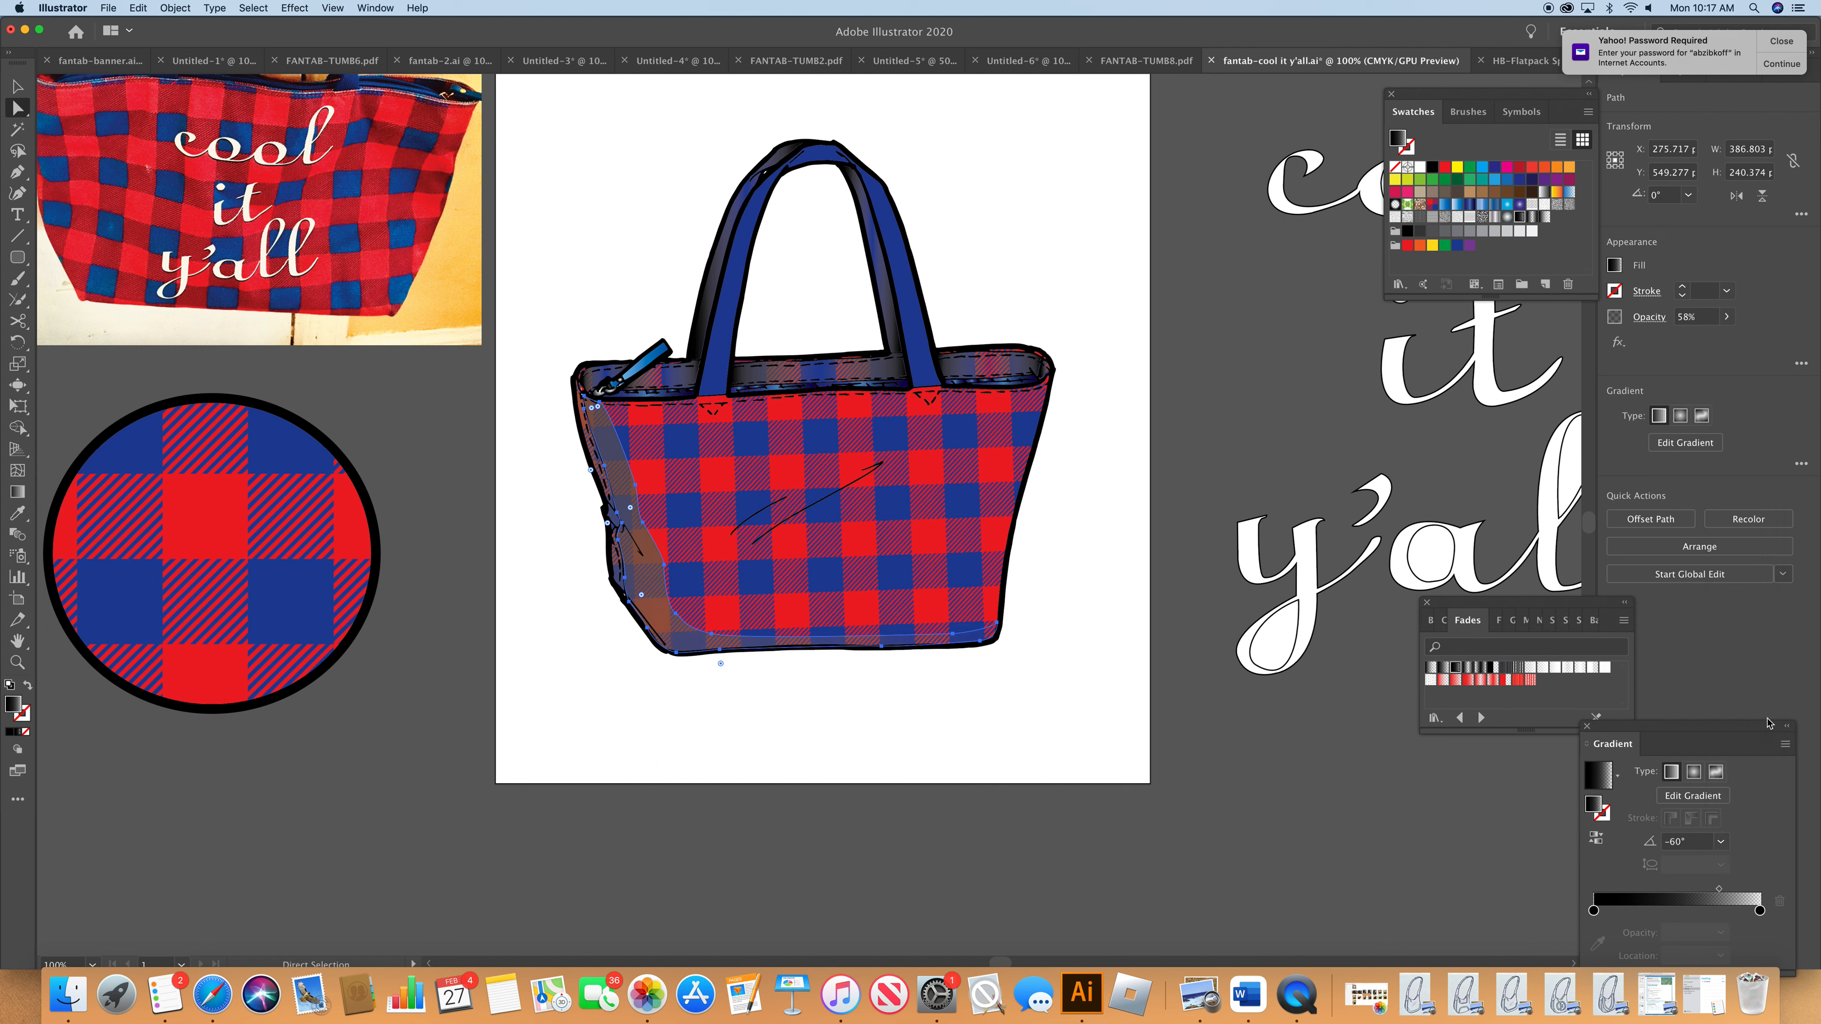
pyautogui.click(1722, 843)
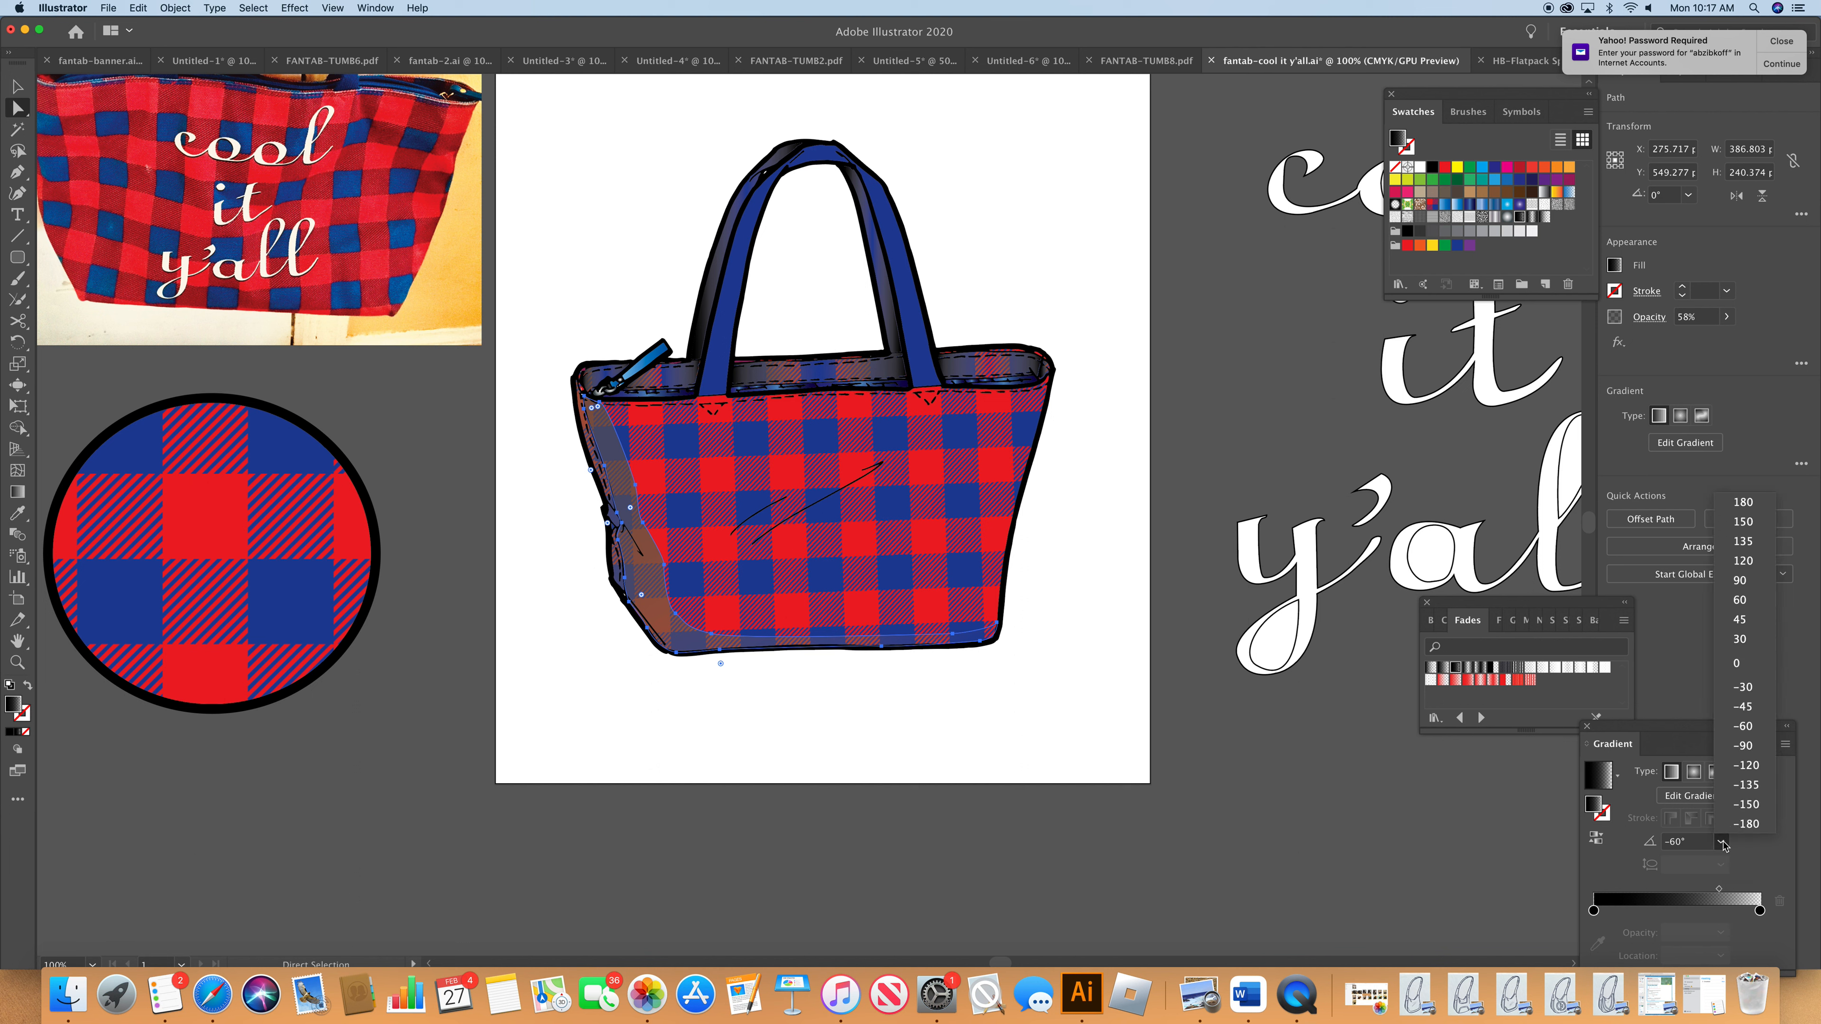
pyautogui.click(1742, 601)
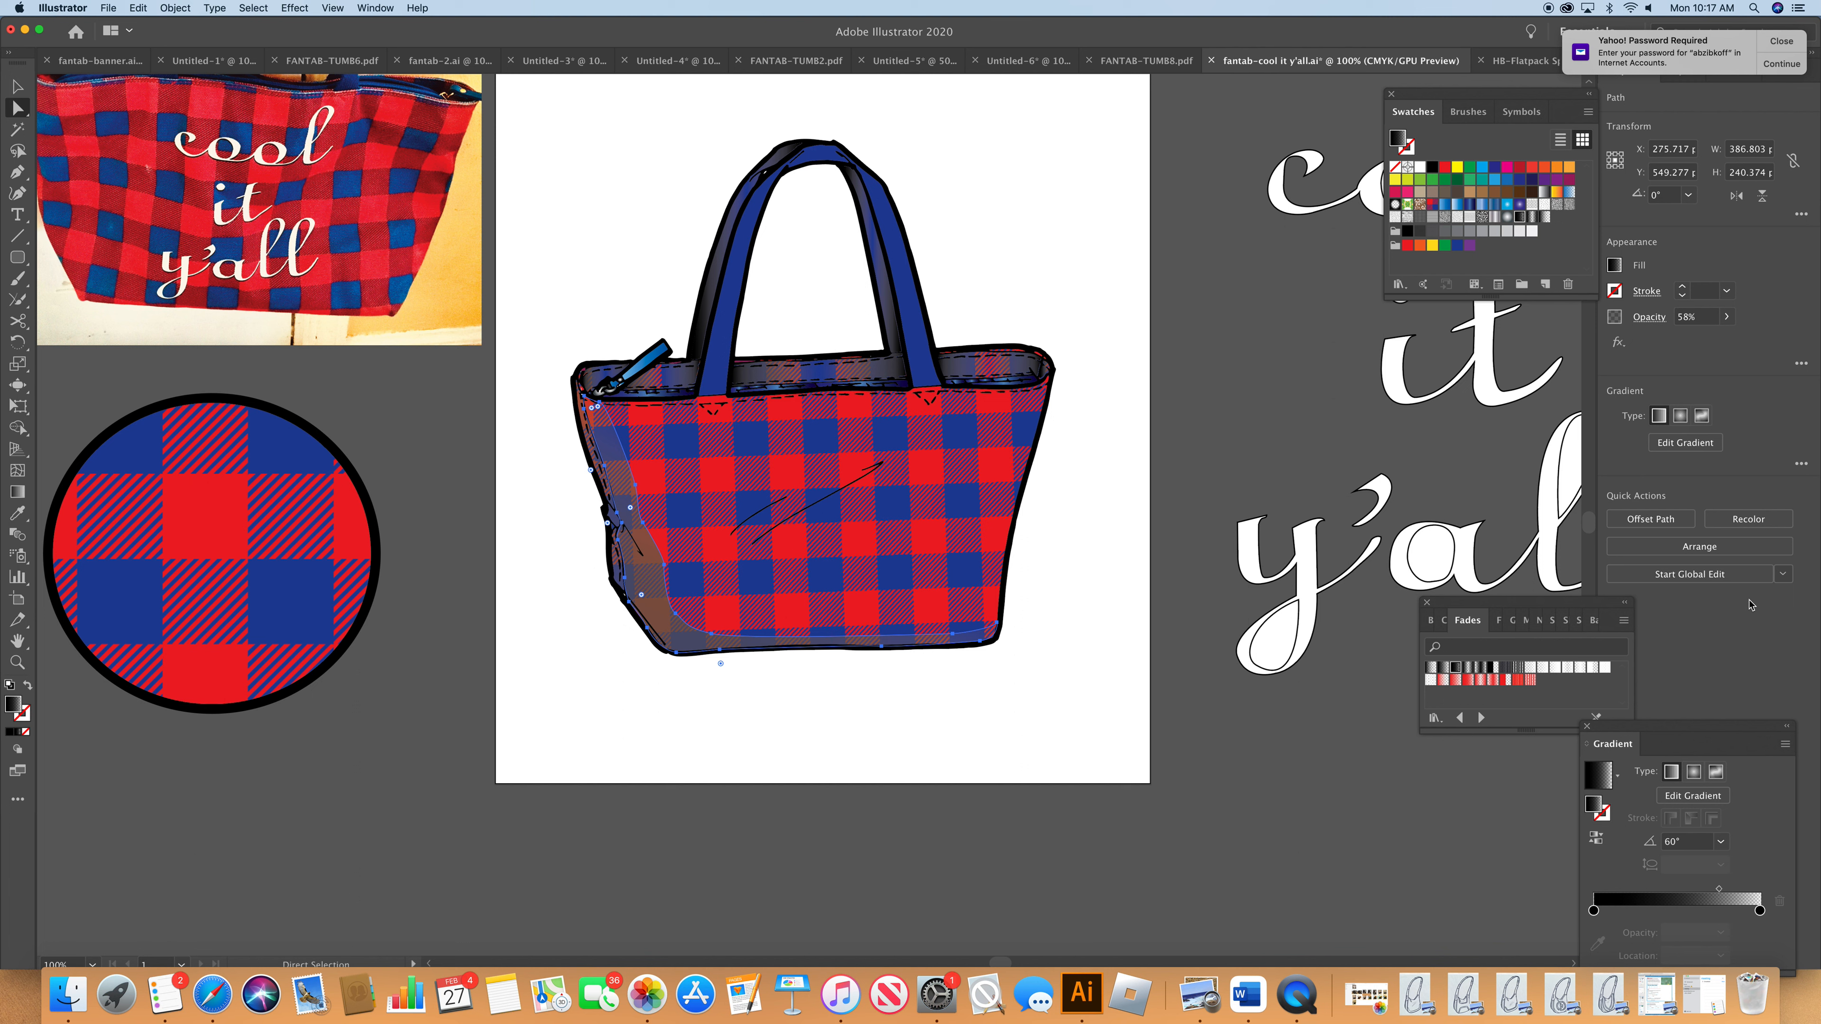
# - Change the side and bottom shading to a reversed radial gradient with its midpoint at 71.66%
pyautogui.click(1693, 772)
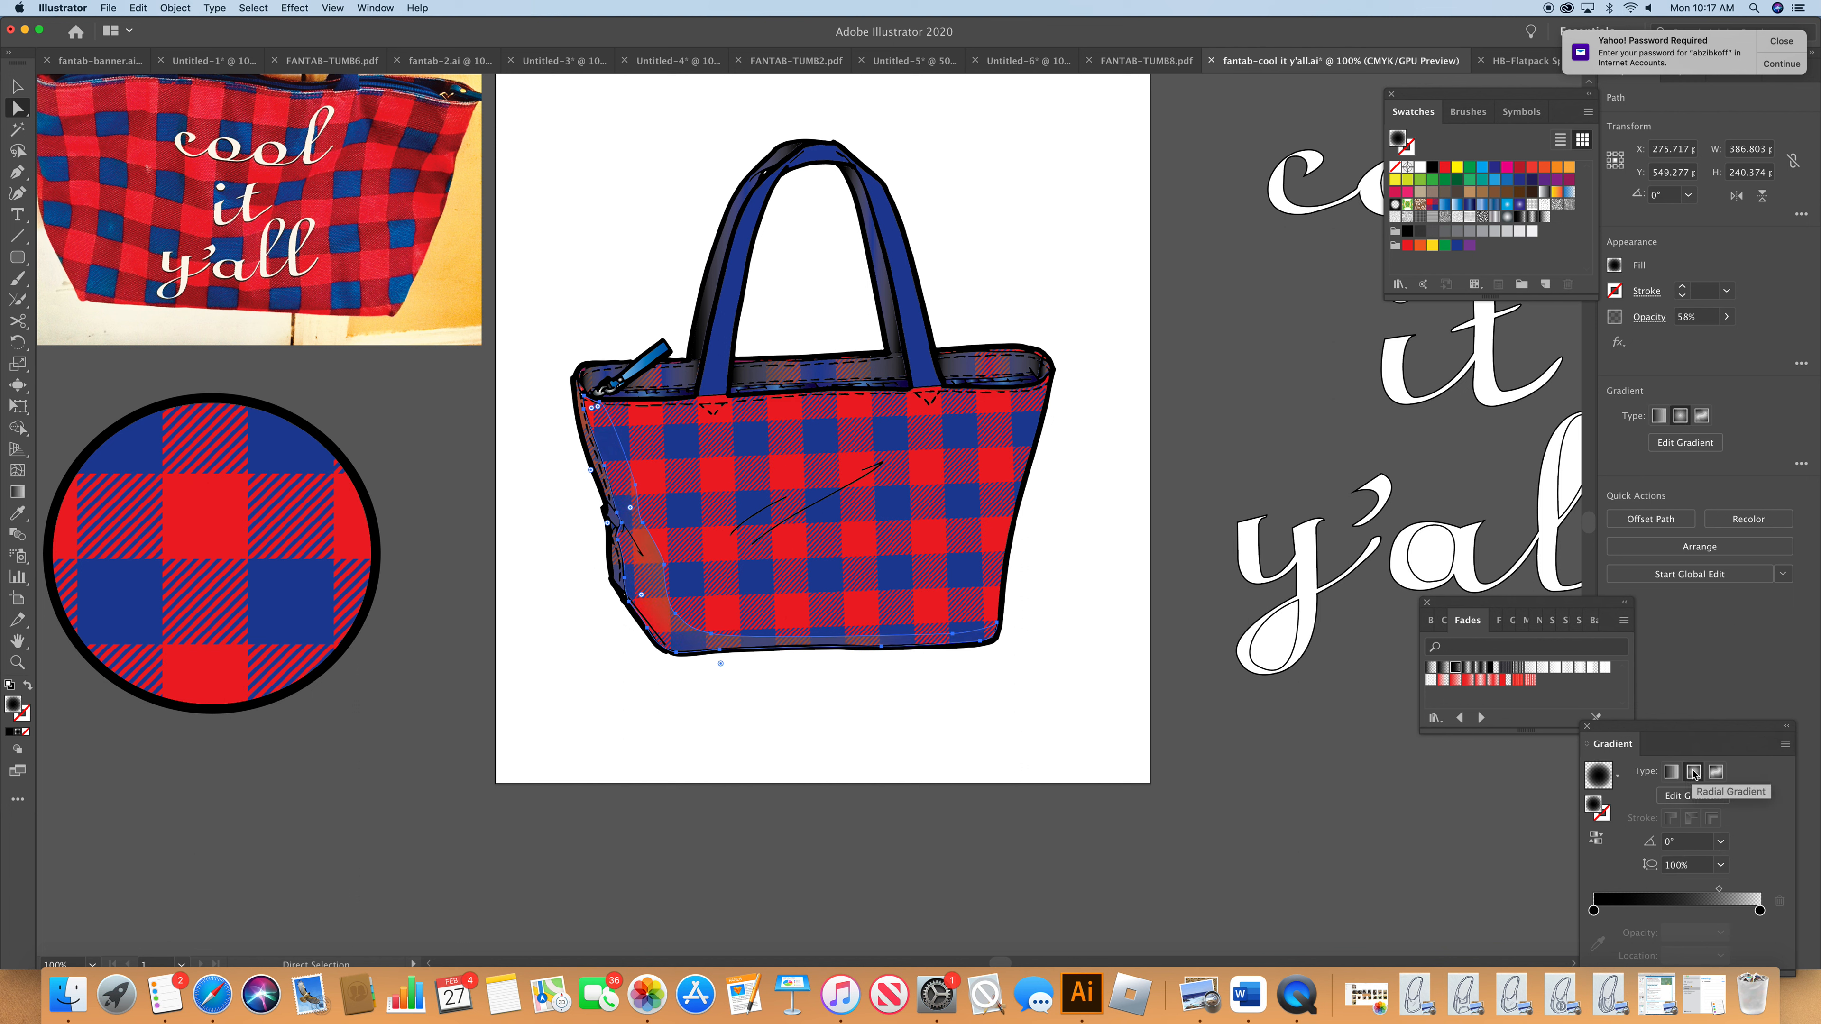
pyautogui.click(1595, 838)
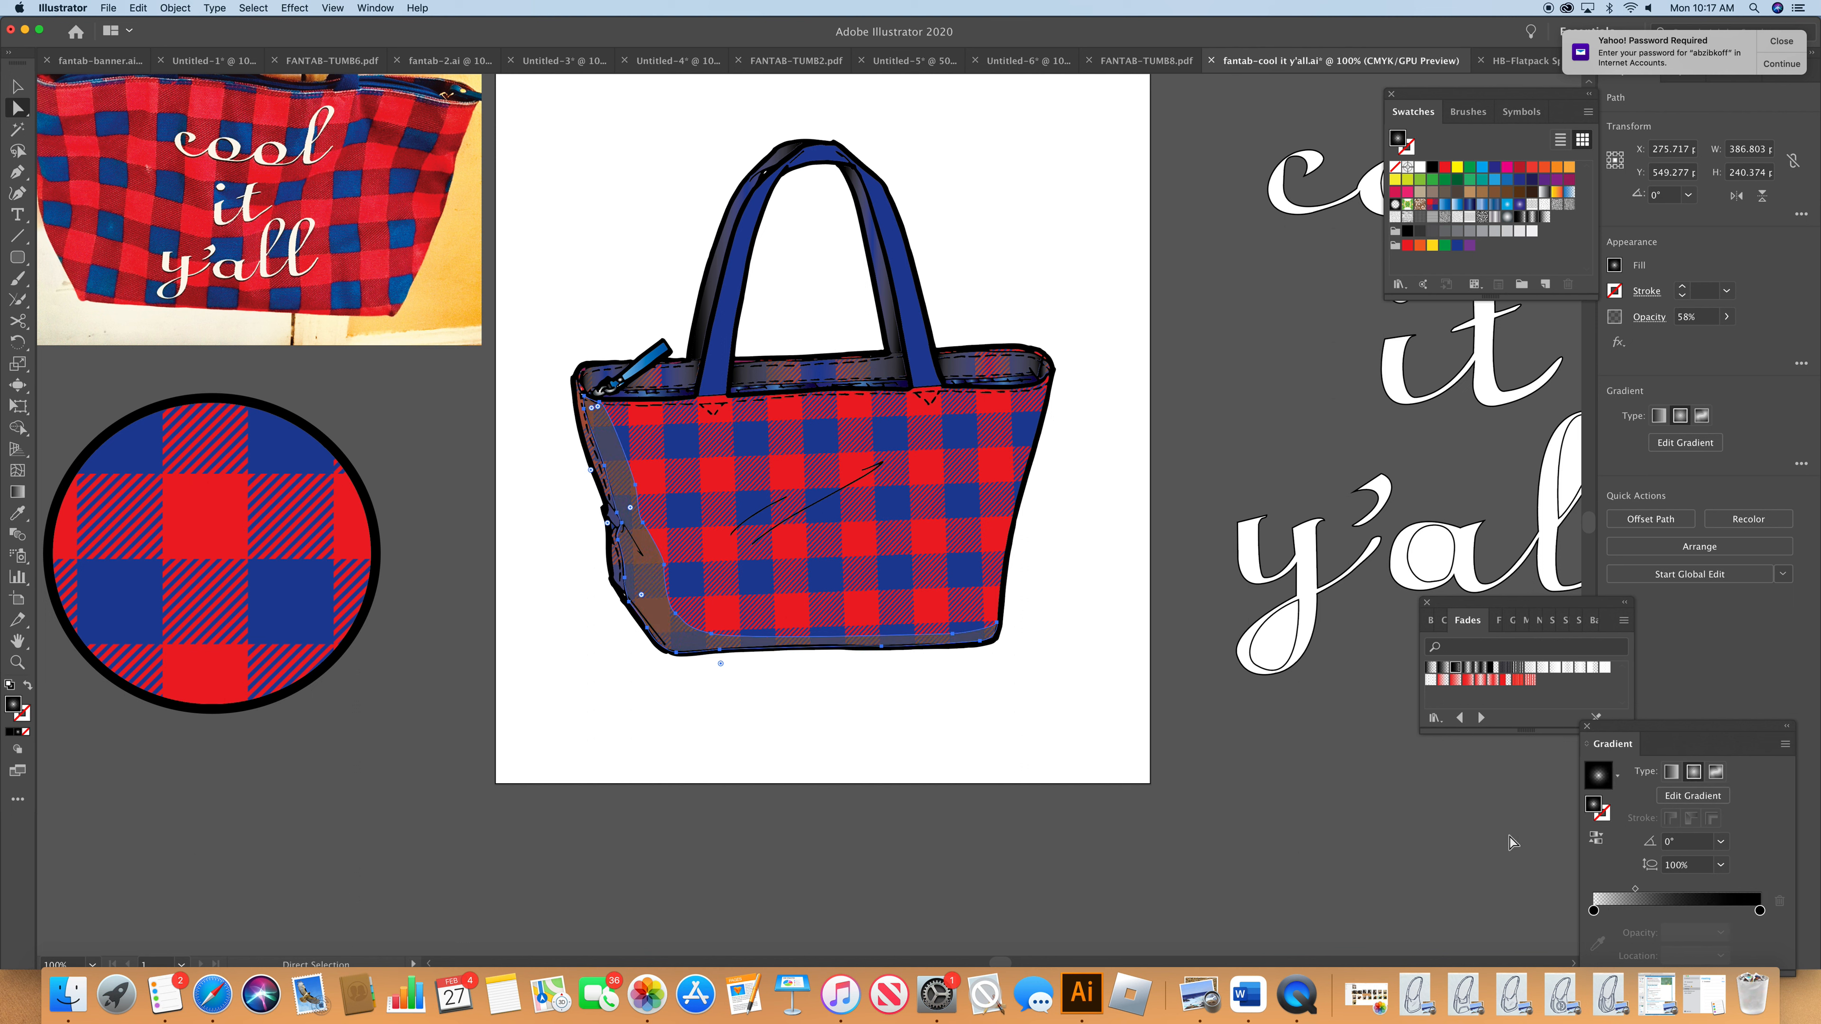
pyautogui.moveTo(1635, 888); pyautogui.dragTo(1713, 894)
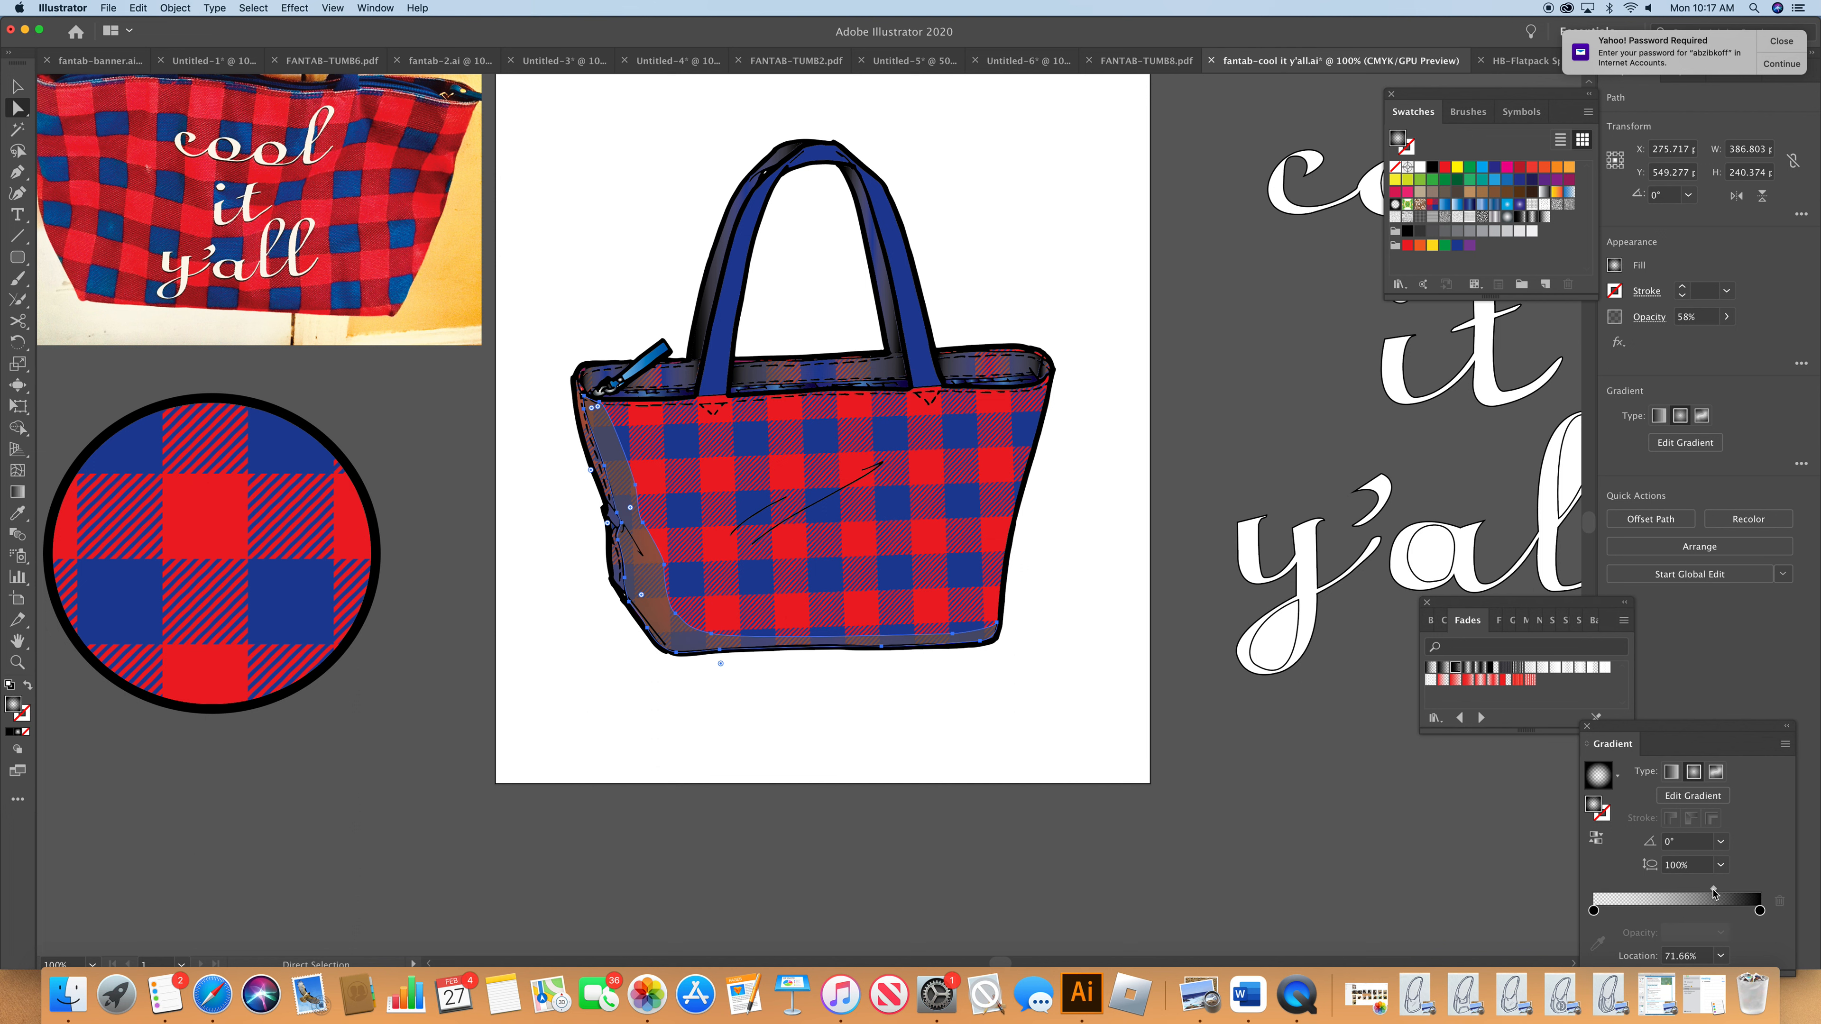
pyautogui.click(1486, 901)
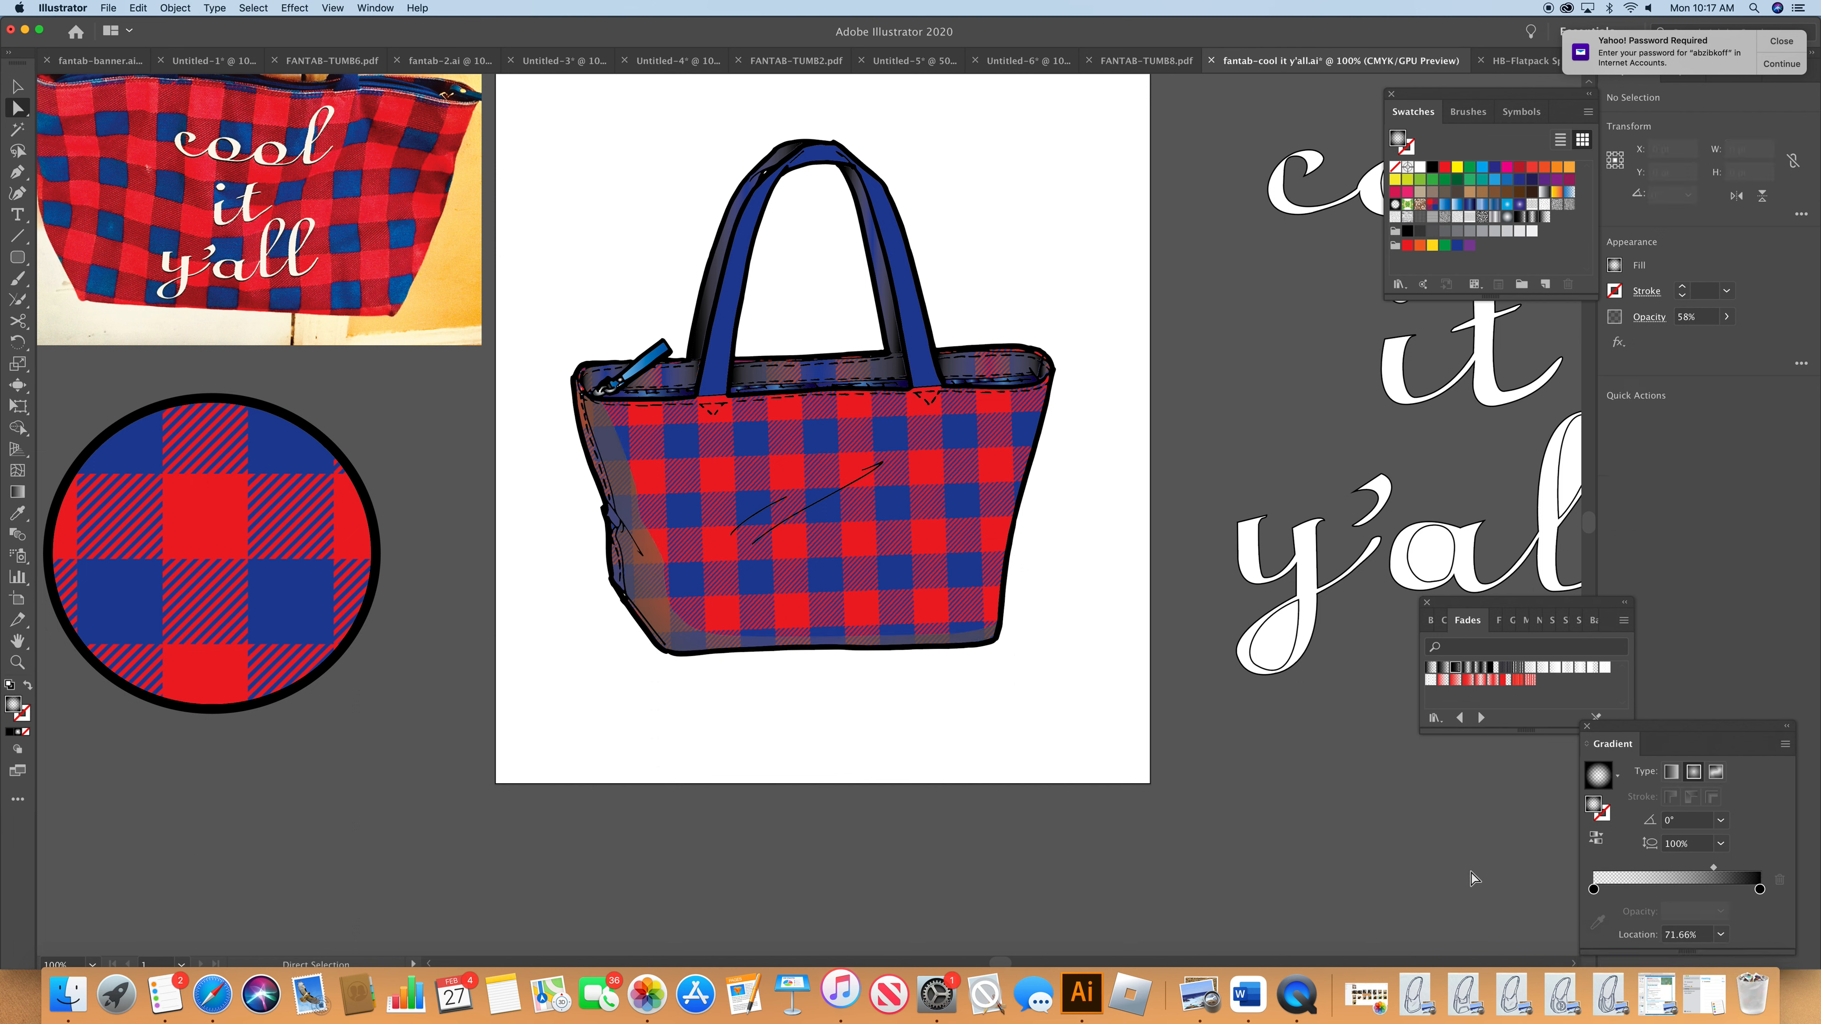
# - Refill the side and bottom shading shape with the first black linear fade from the Fades swatches
pyautogui.click(688, 641)
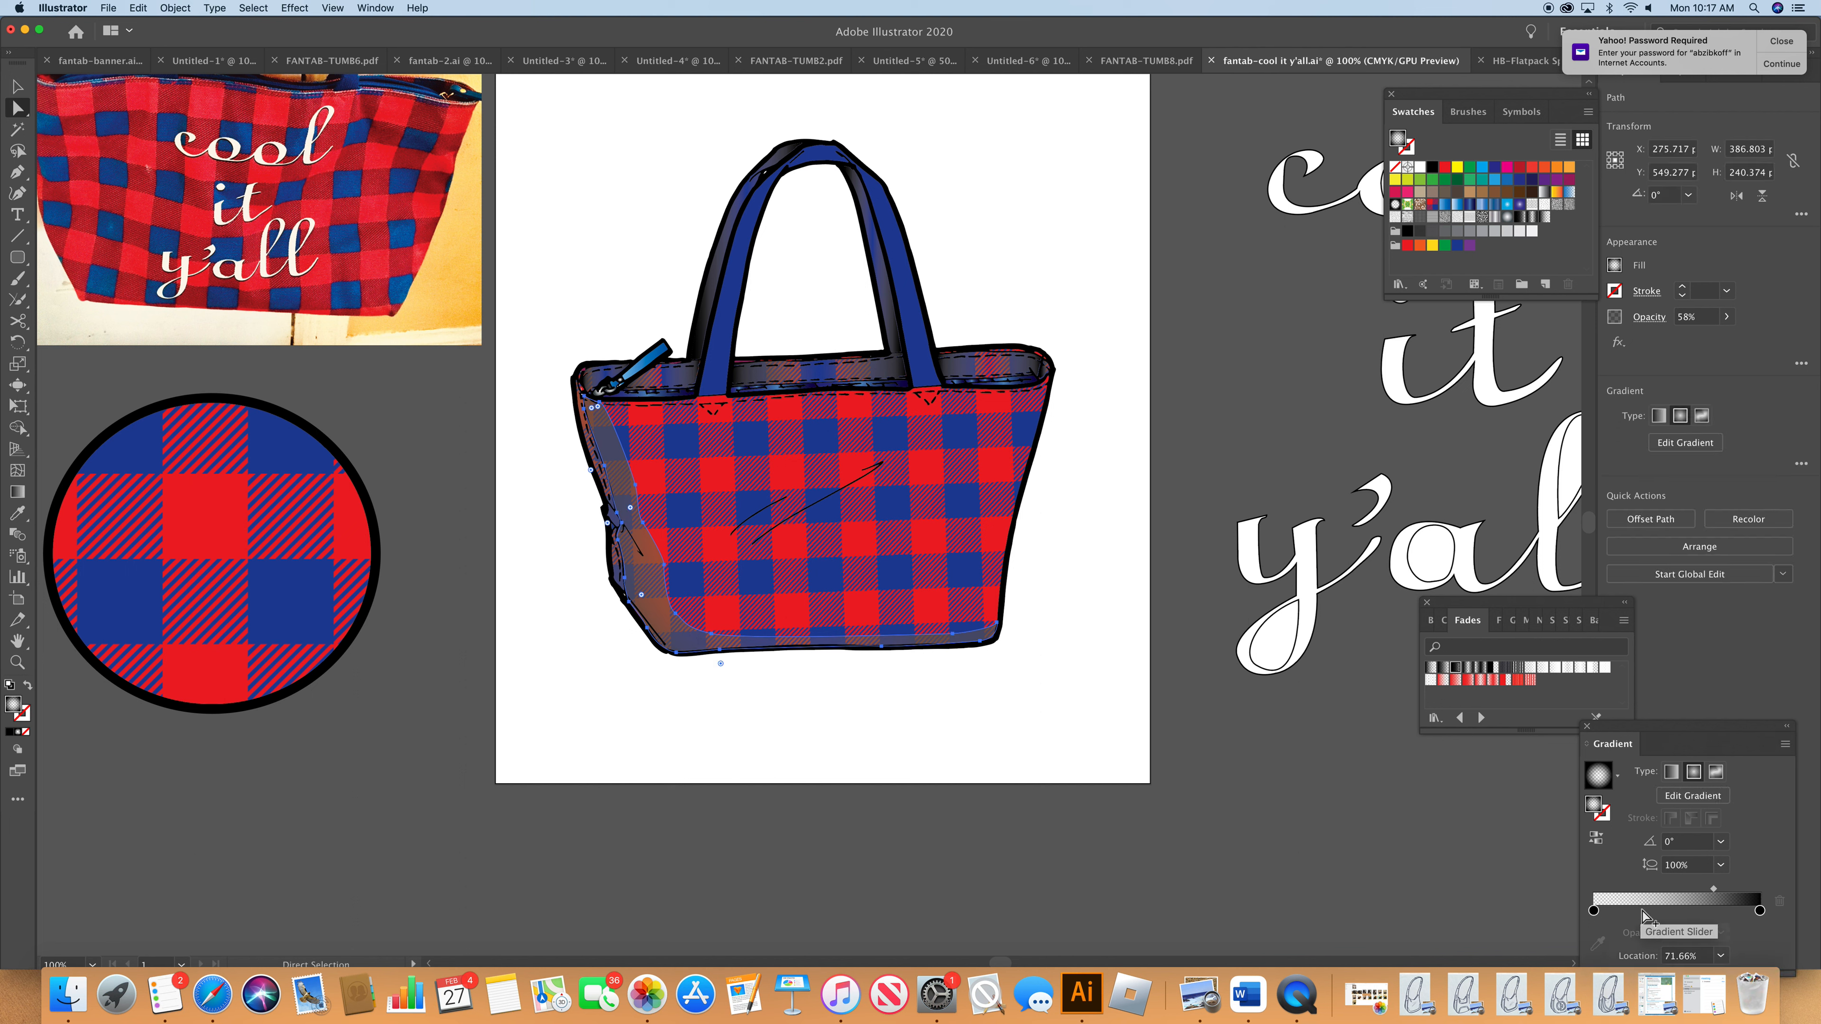
pyautogui.click(1430, 669)
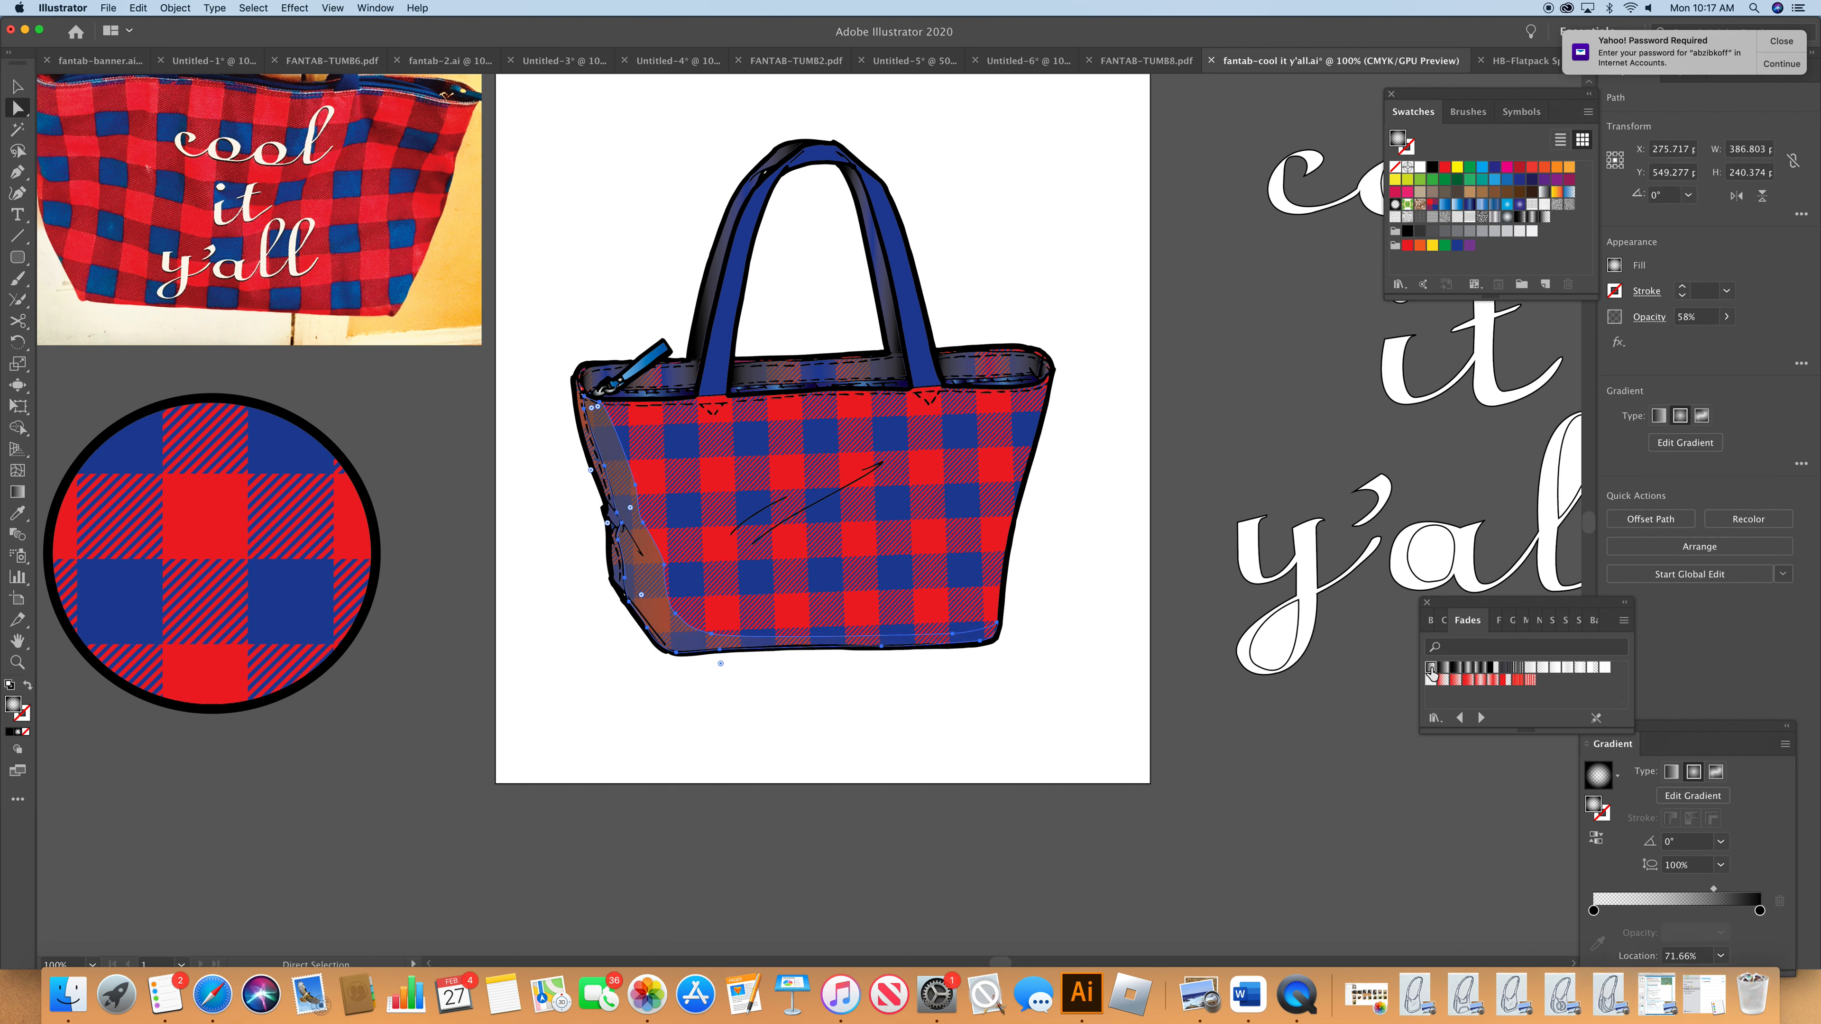
pyautogui.click(1202, 740)
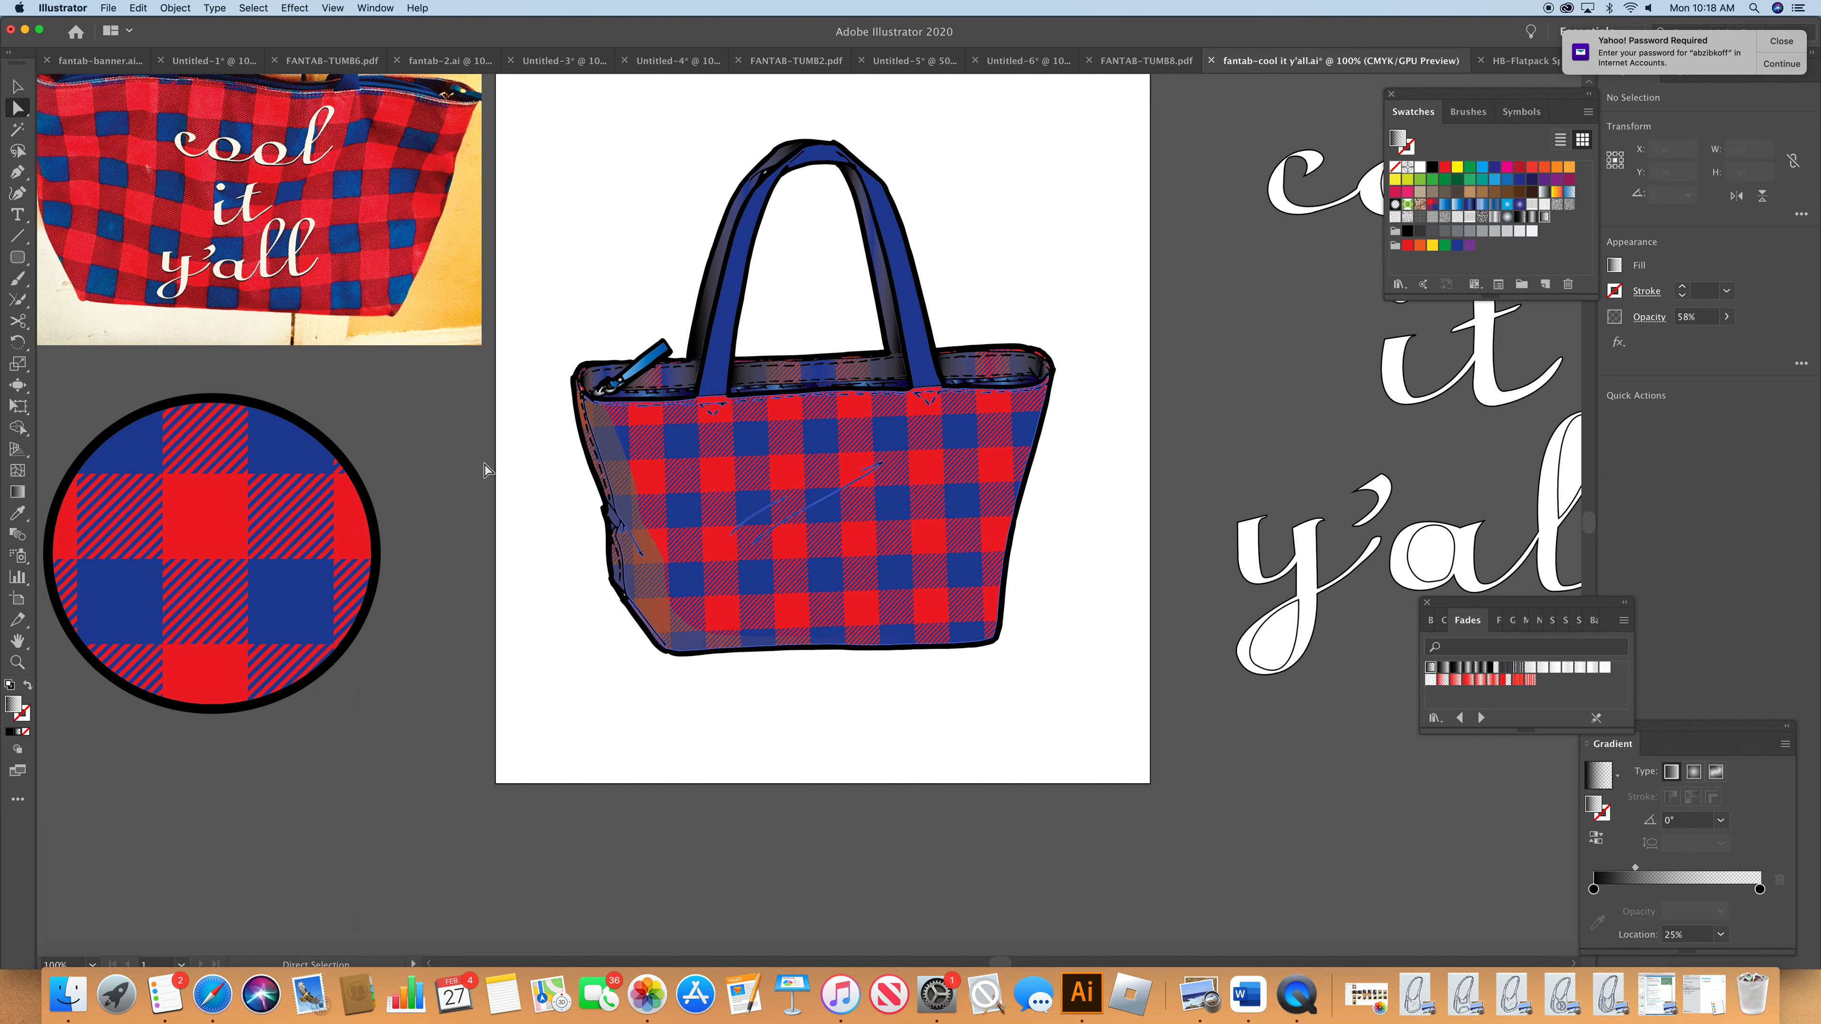
# - Reshape the inner contour of the bag's side shading by moving its middle anchor point down and slightly outward
pyautogui.click(596, 405)
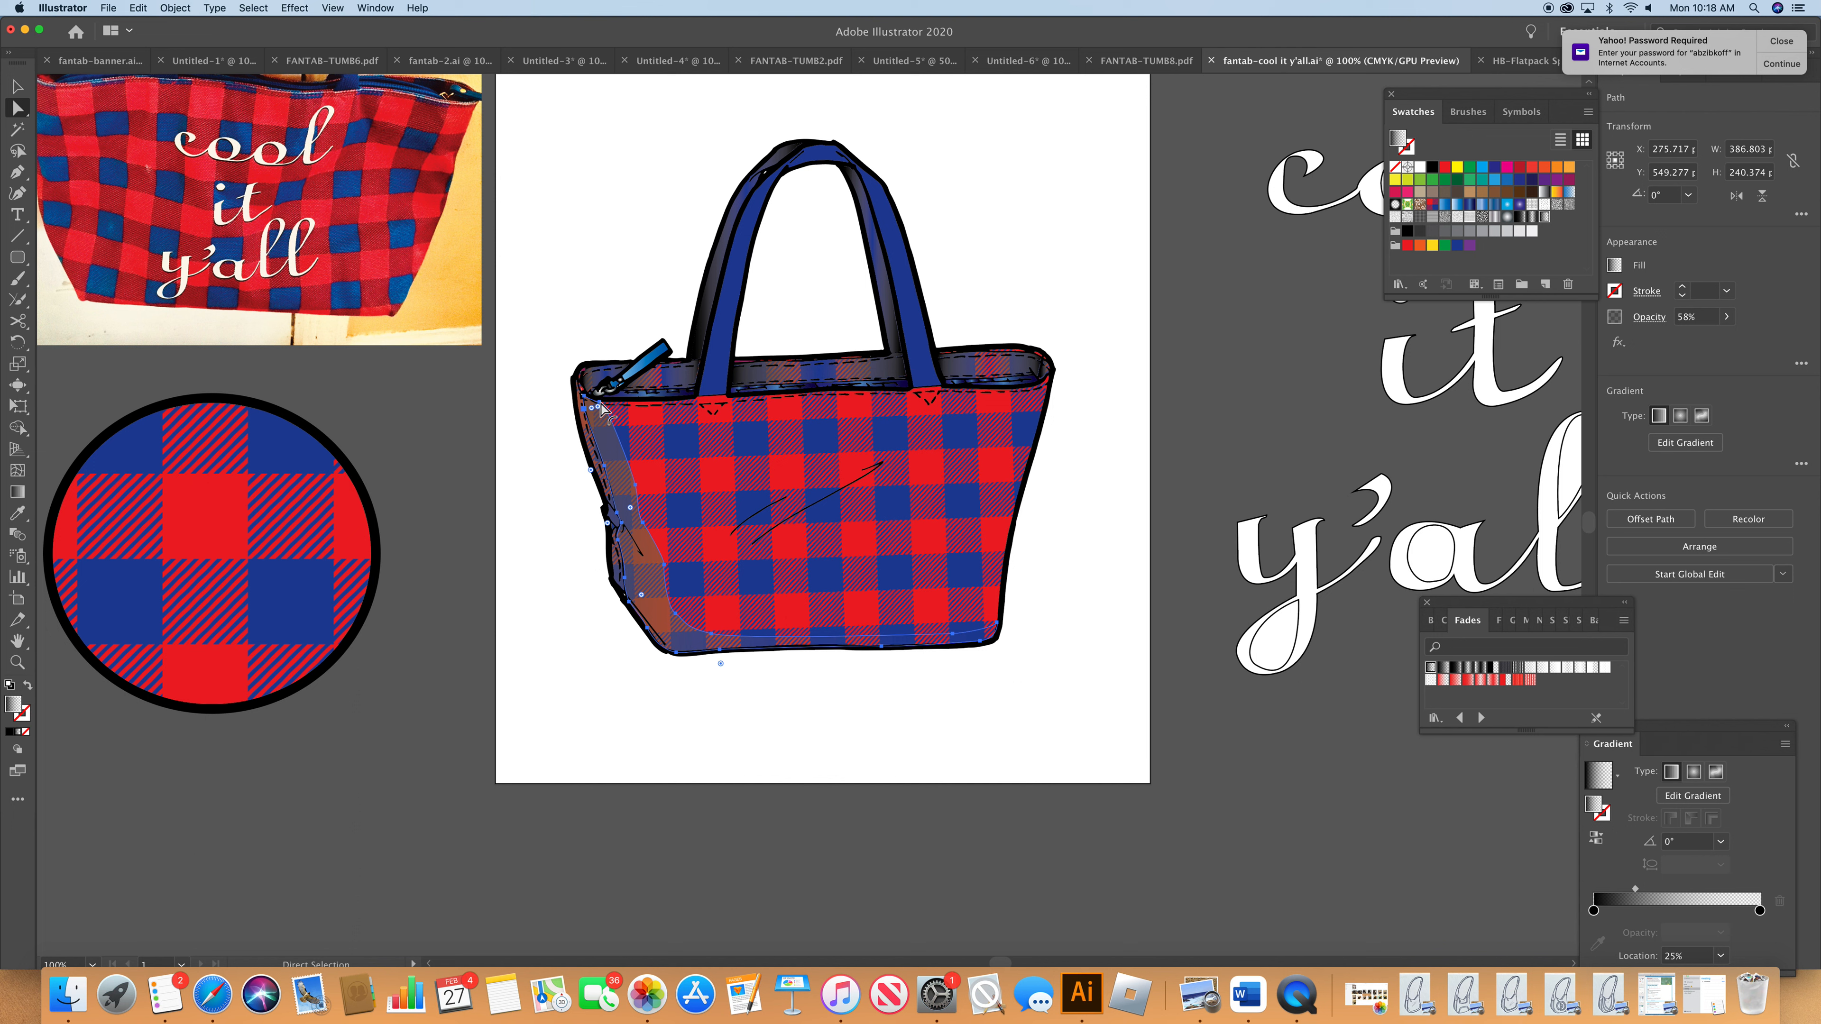
pyautogui.click(540, 448)
pyautogui.click(610, 406)
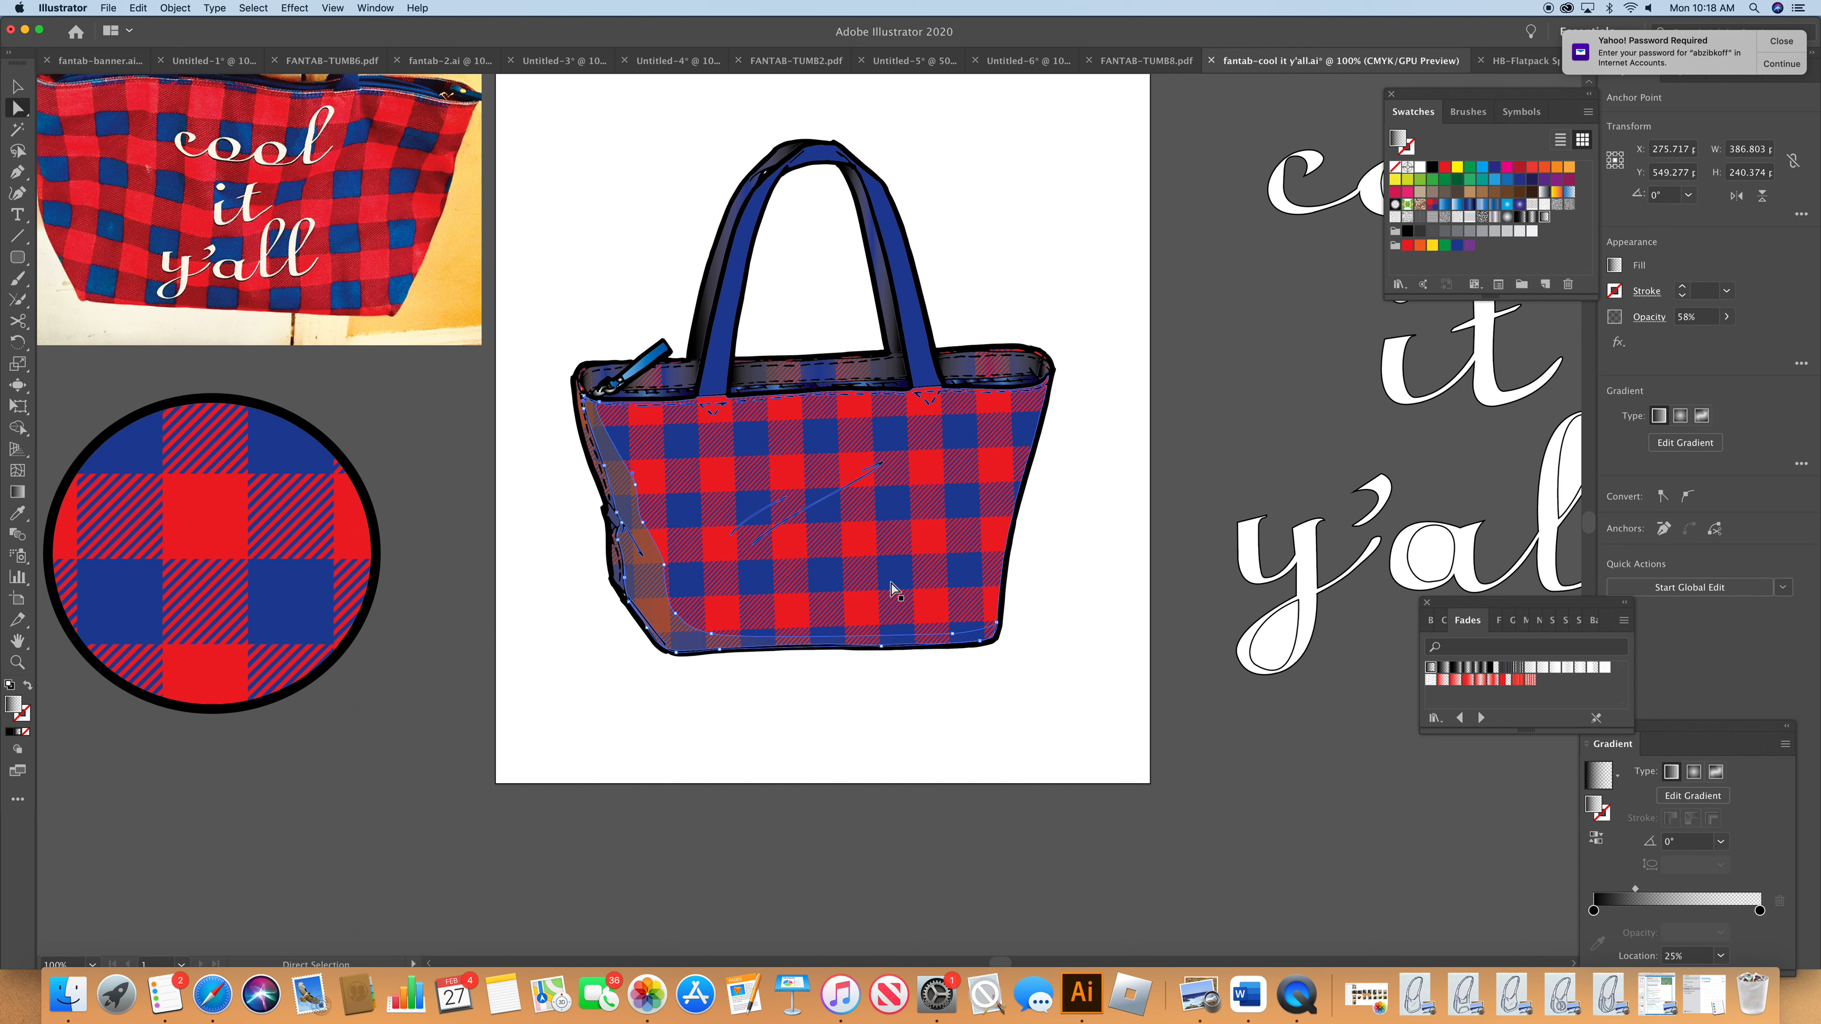
pyautogui.click(633, 486)
pyautogui.moveTo(633, 493); pyautogui.dragTo(654, 580)
pyautogui.click(533, 615)
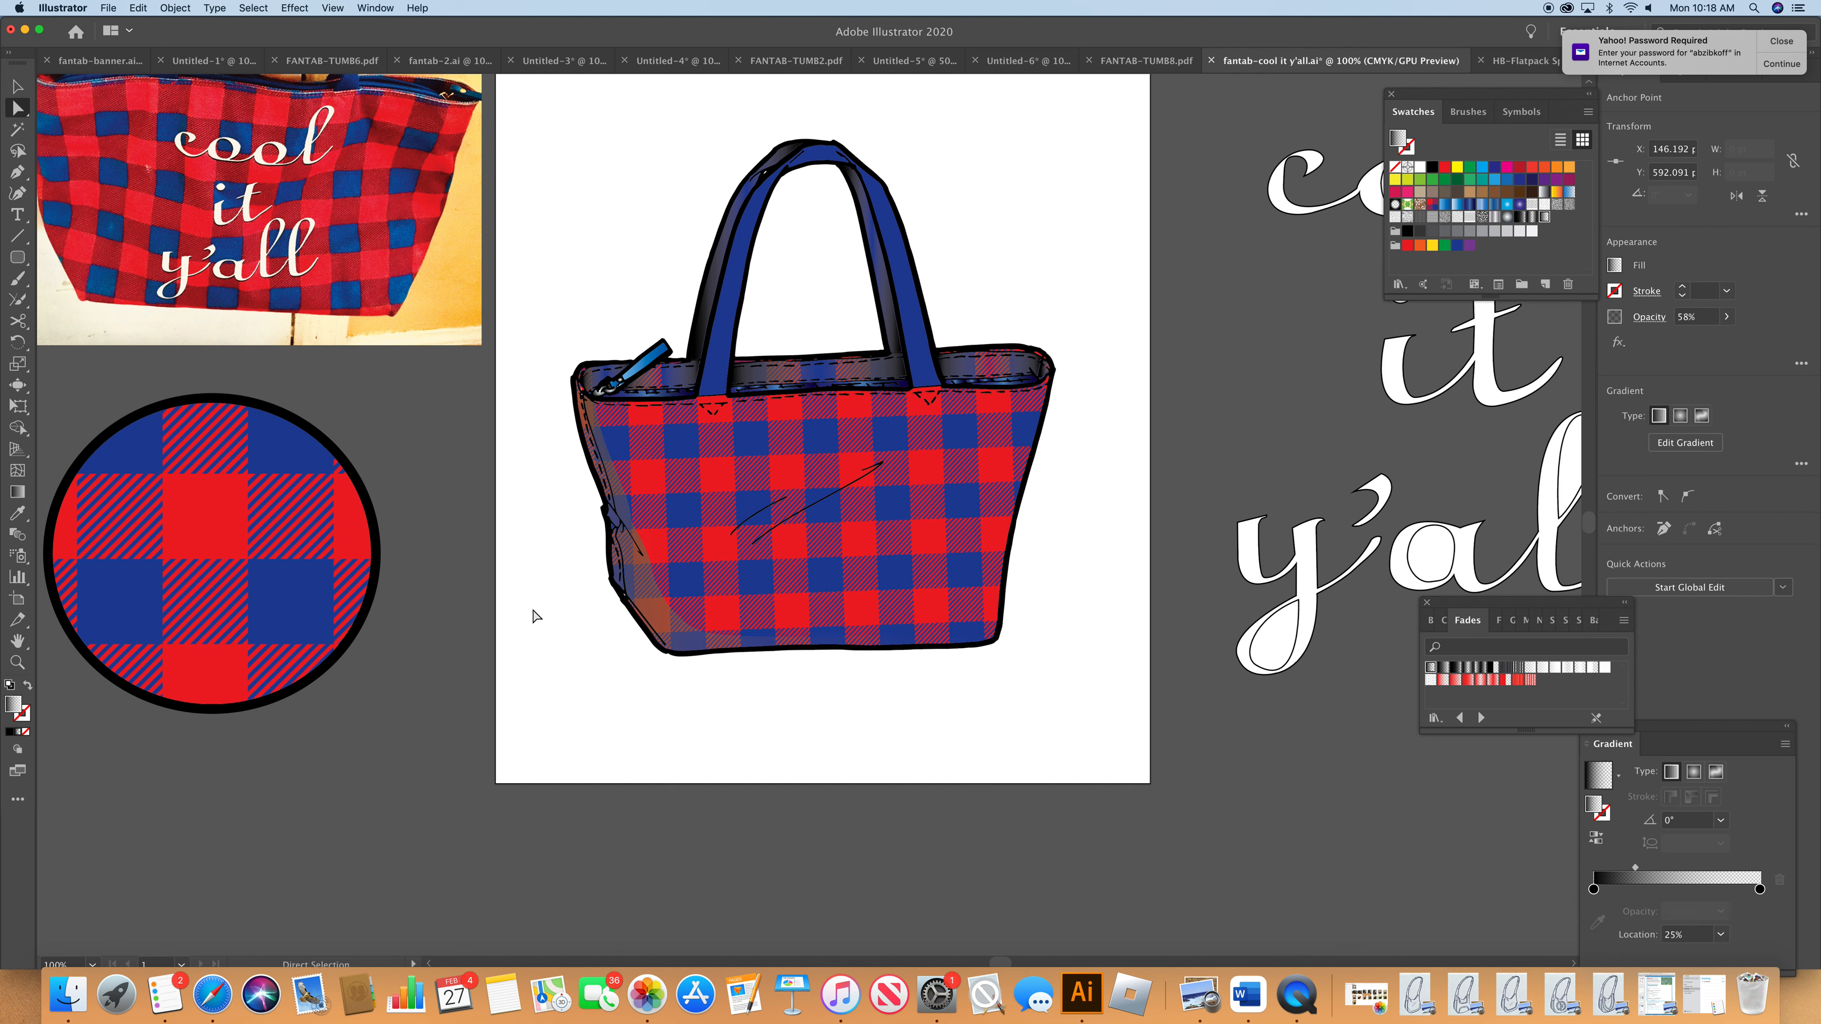
# - Set the opacity of the side and bottom shading shape to 36%
pyautogui.click(654, 618)
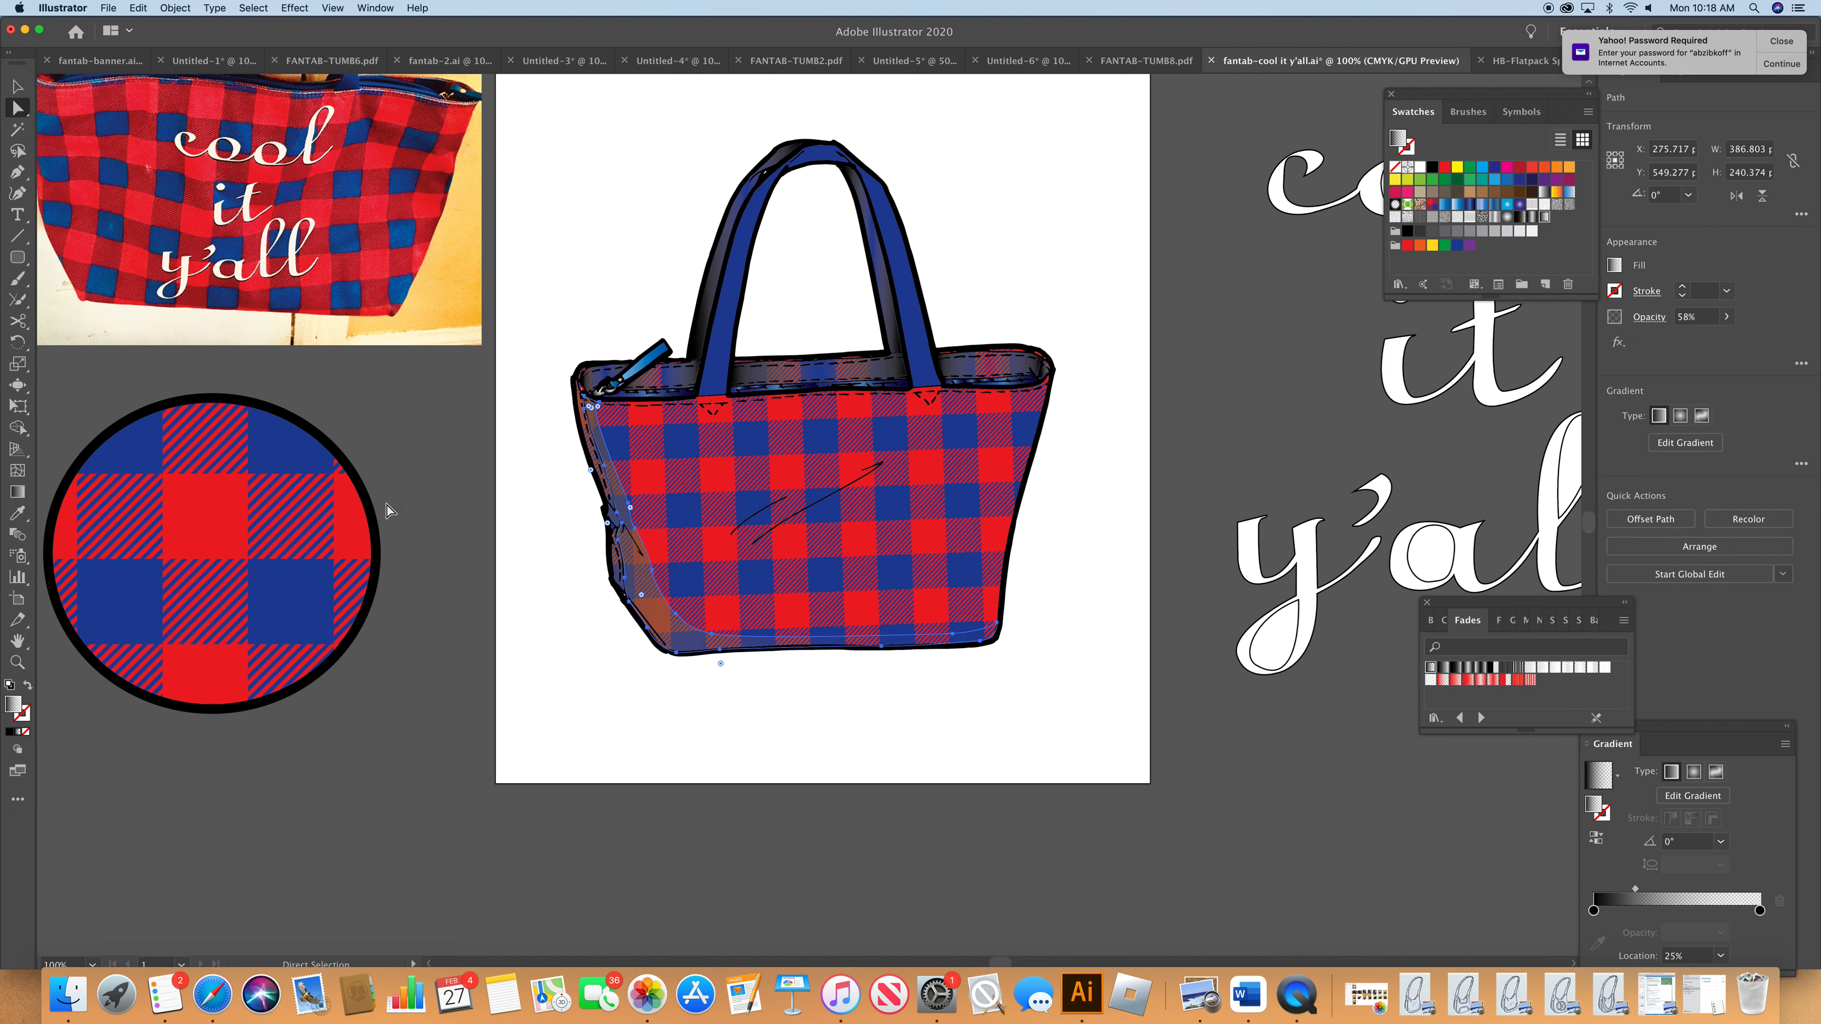
pyautogui.click(1655, 318)
pyautogui.click(1647, 350)
pyautogui.moveTo(1617, 372); pyautogui.dragTo(1604, 375)
pyautogui.click(1288, 433)
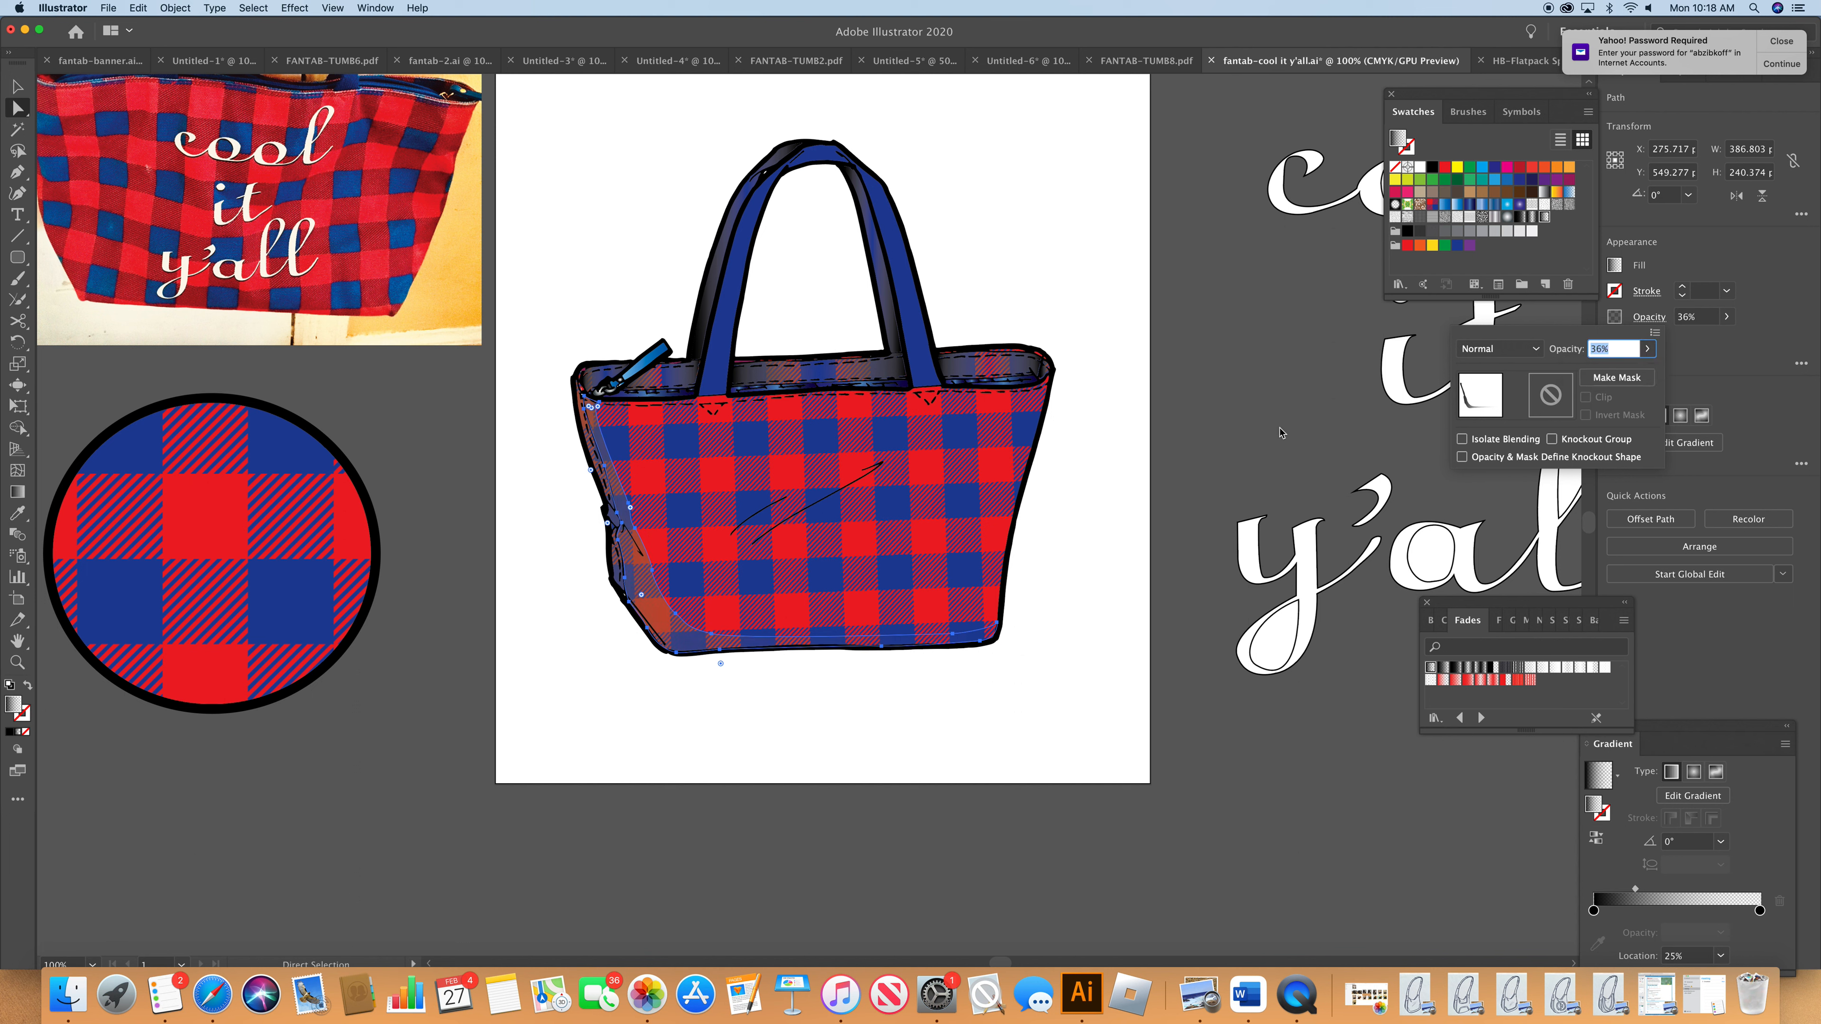
pyautogui.click(1255, 439)
pyautogui.click(1125, 435)
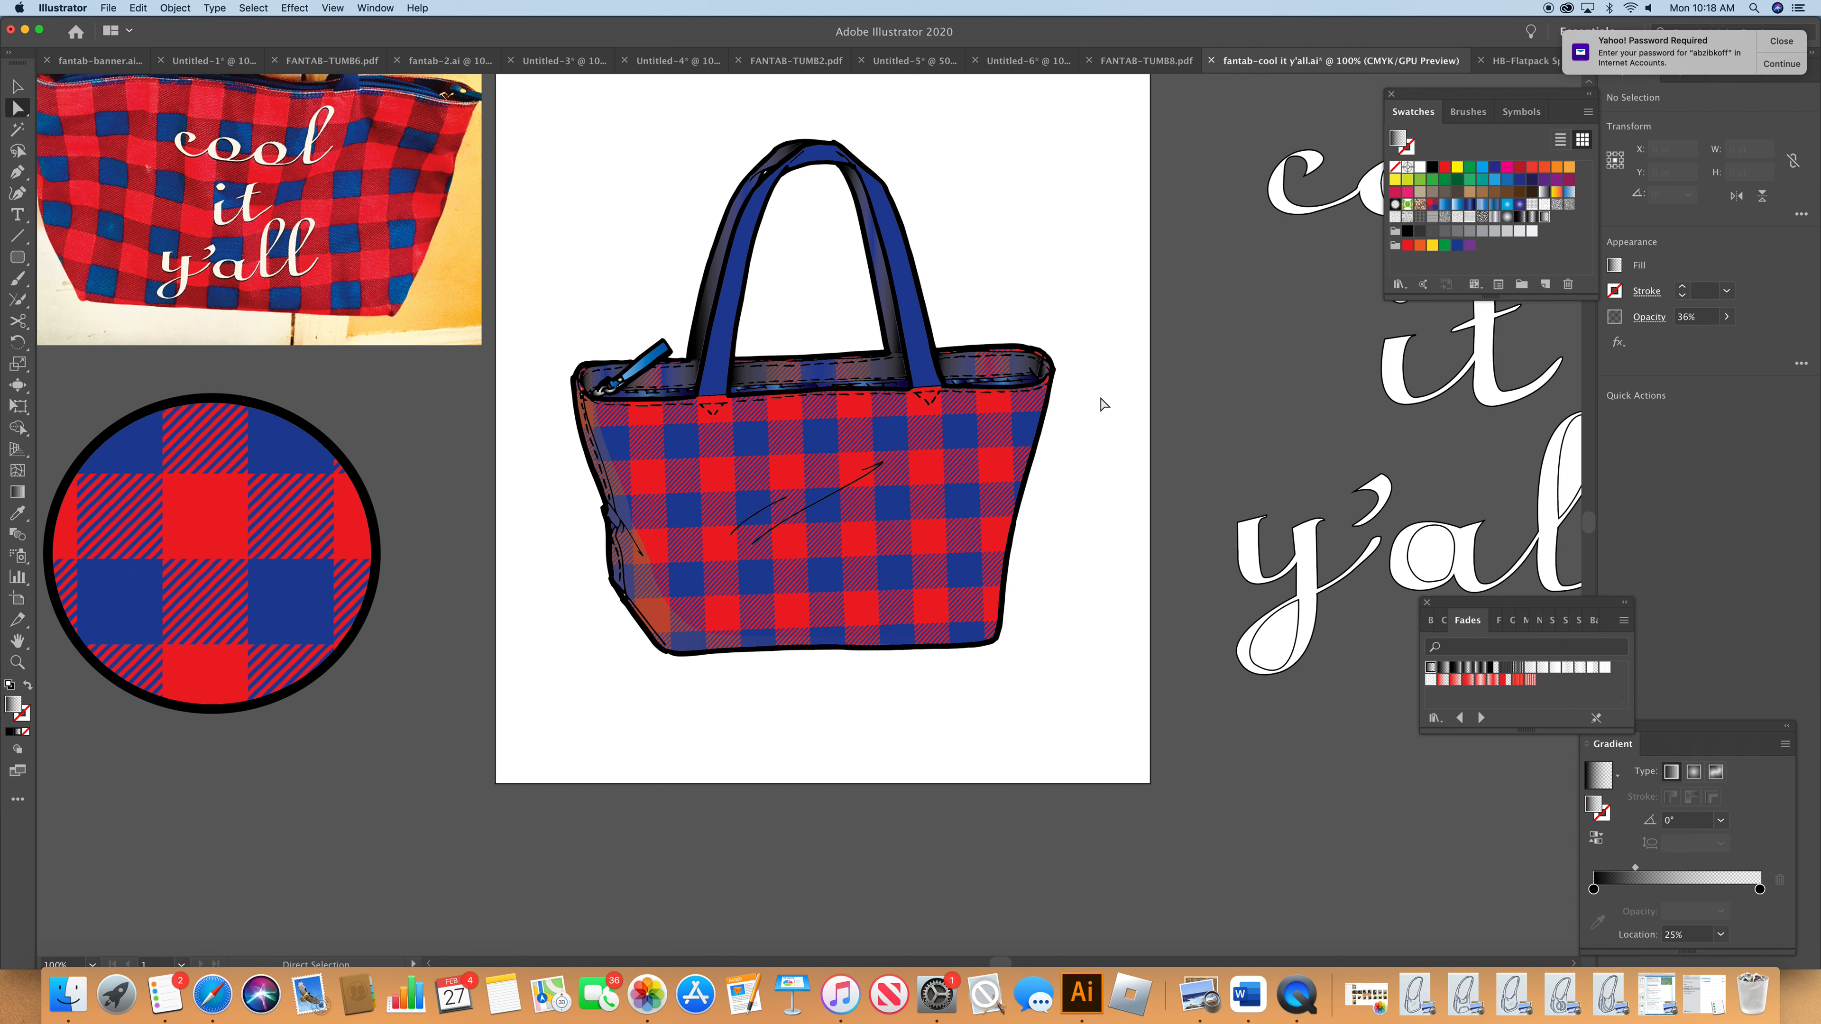
# - Copy the handle shading's black gradient onto the three narrow shading pieces along the bag's left edge with the Eyedropper
pyautogui.click(598, 452)
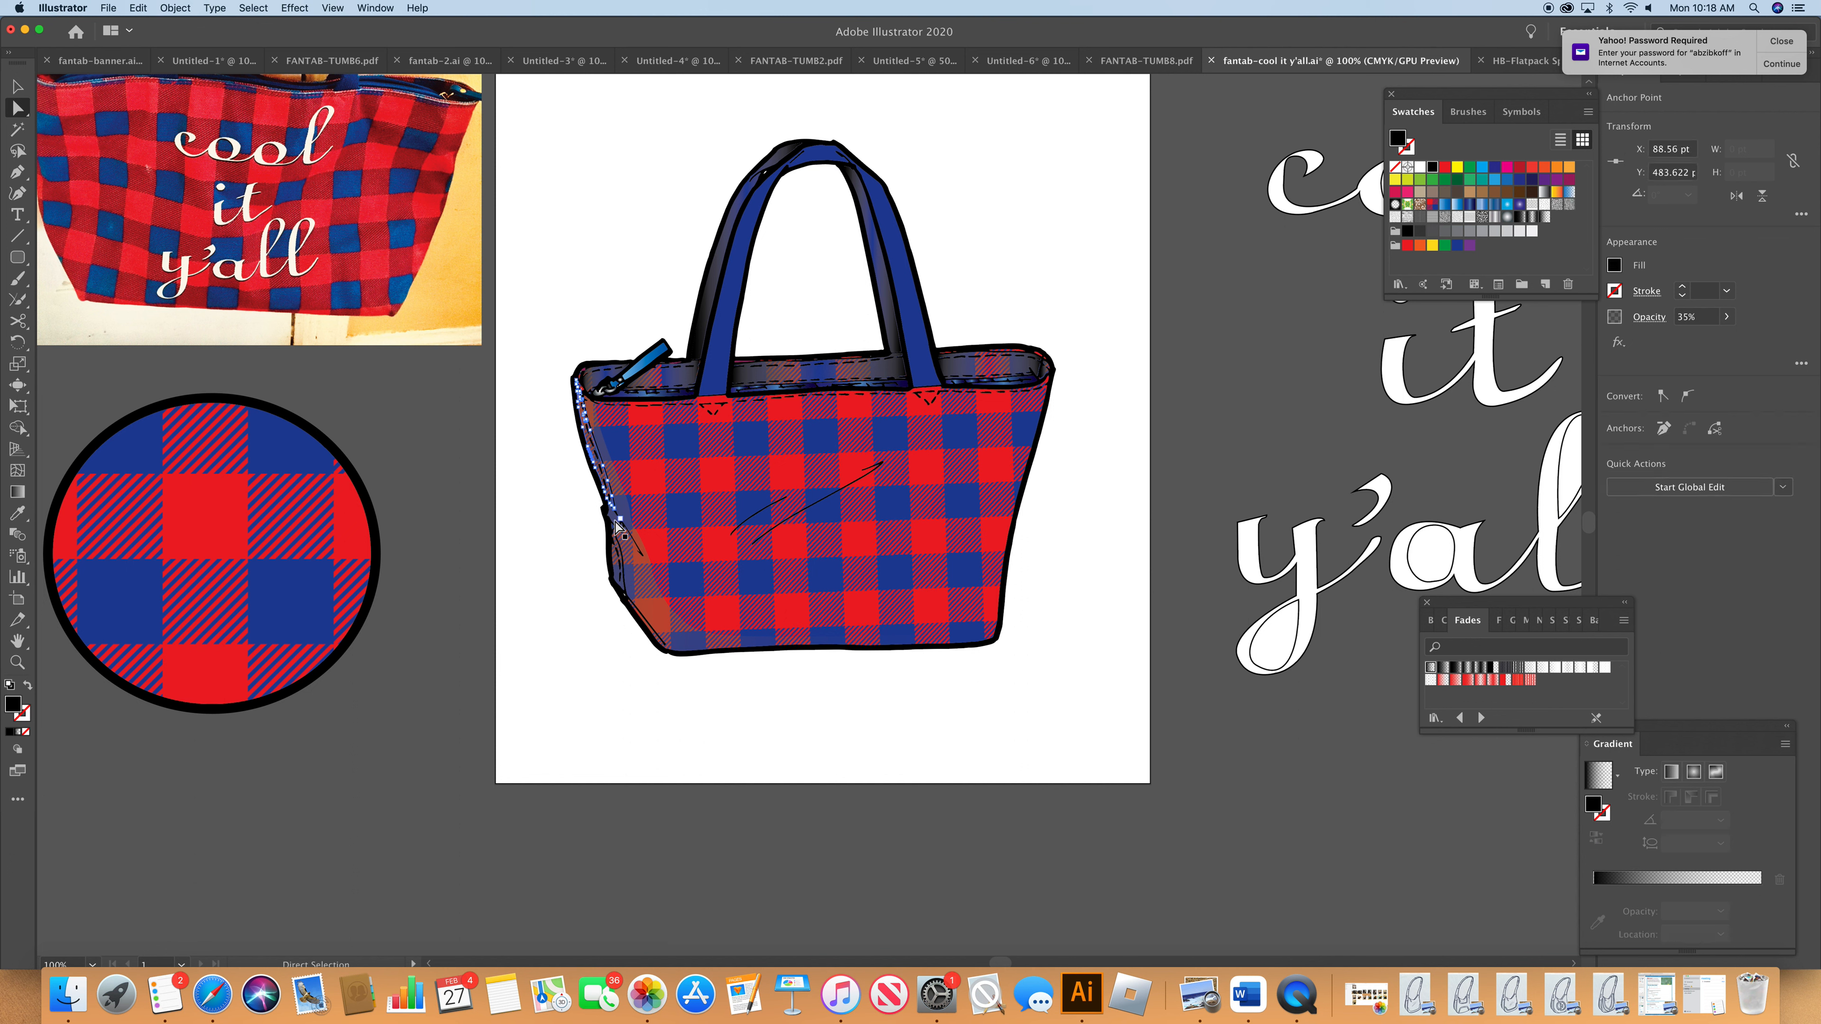
pyautogui.click(94, 965)
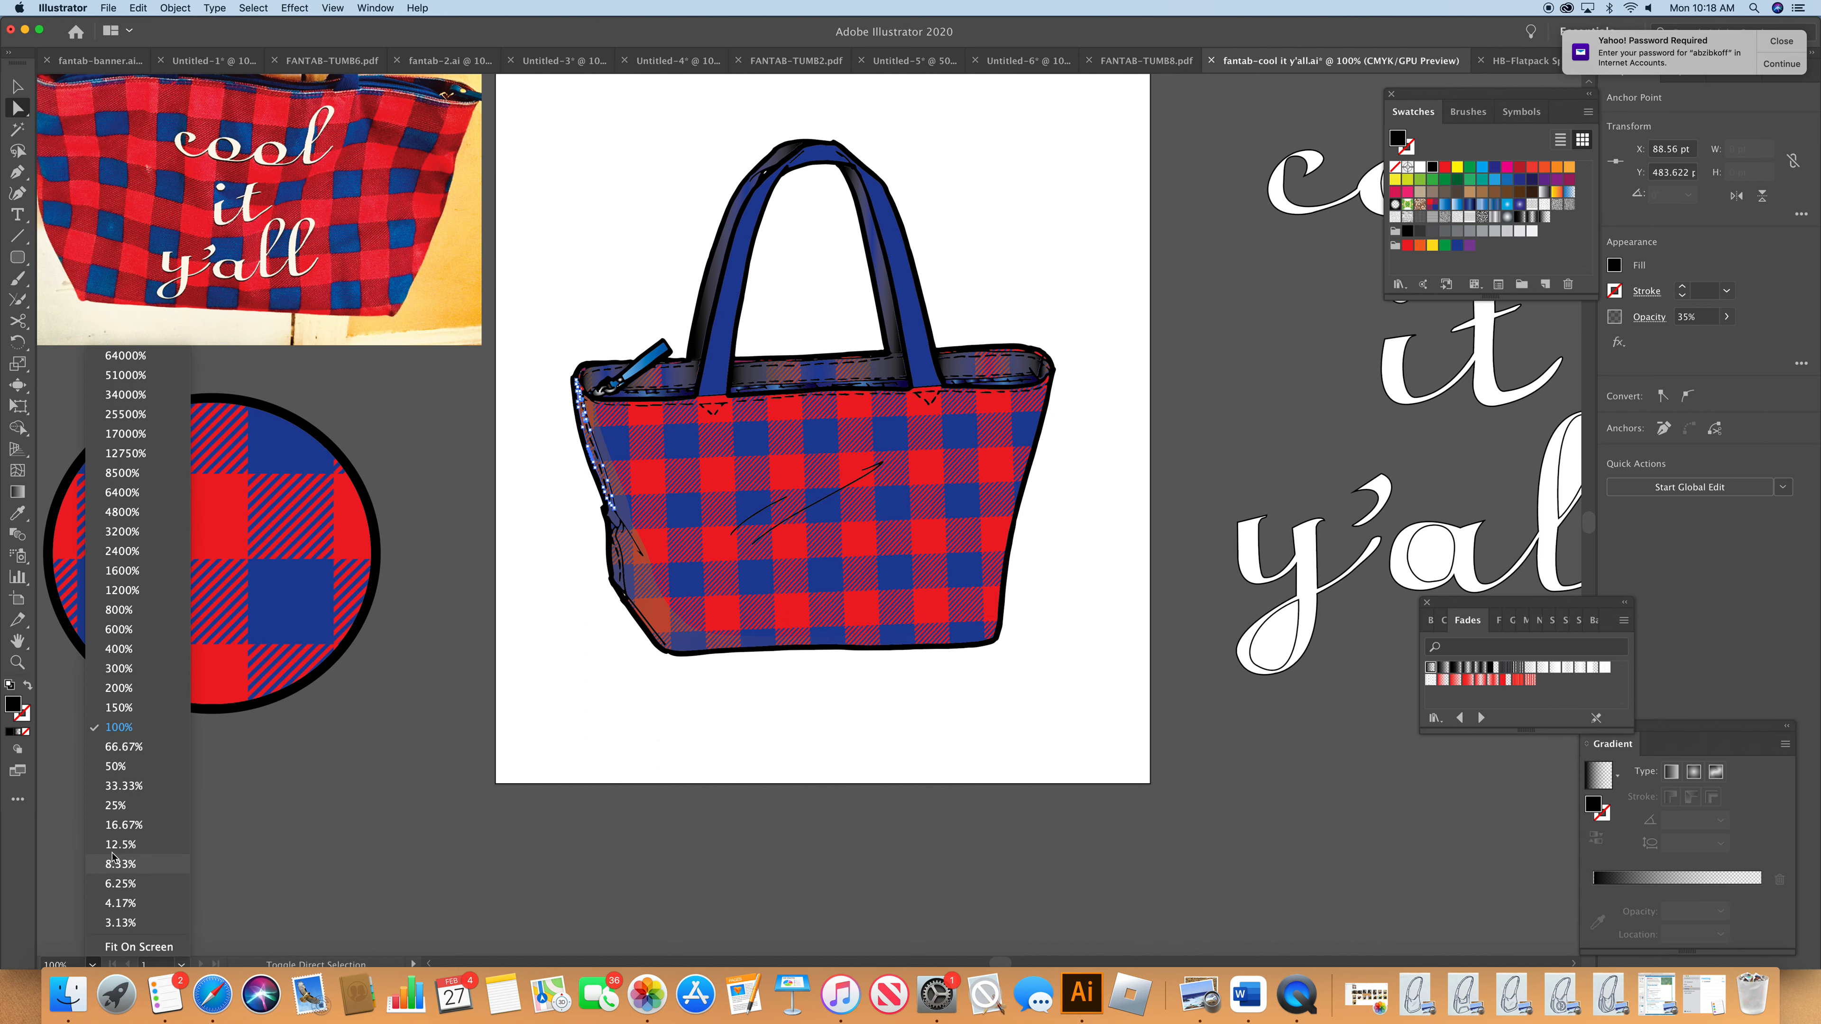
pyautogui.click(119, 687)
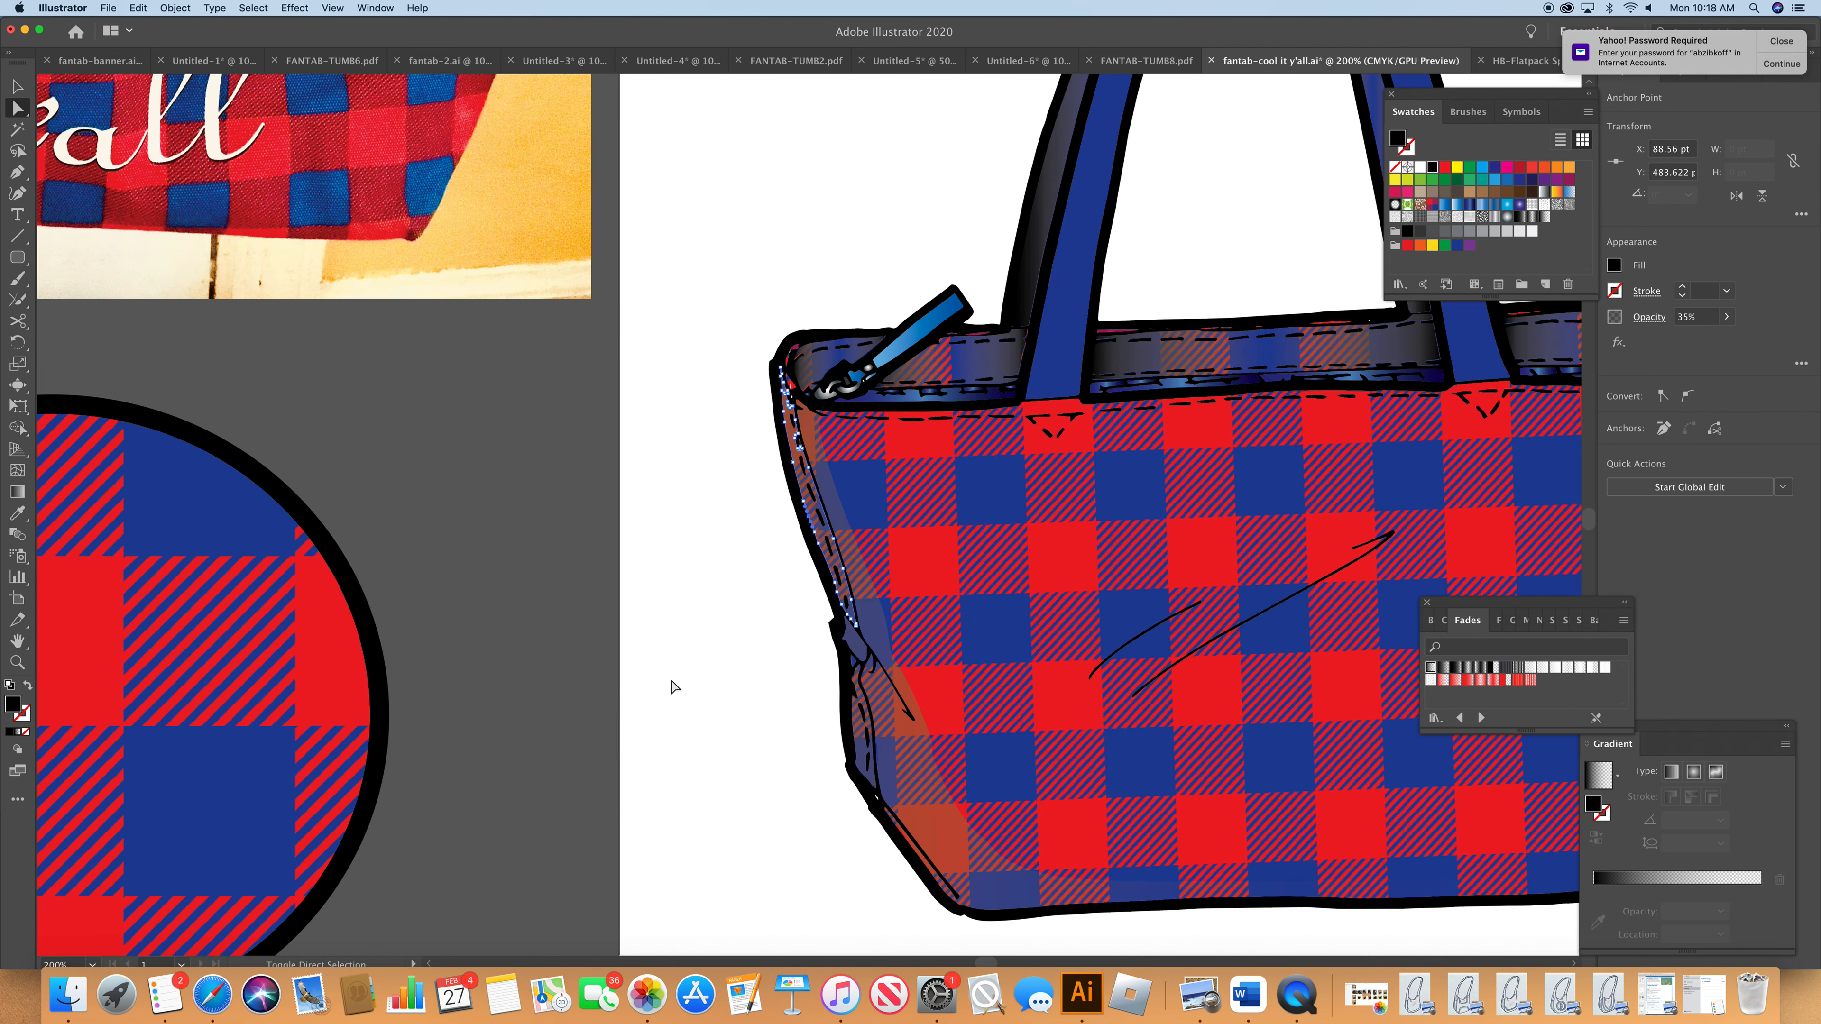
pyautogui.keyDown('shift'); pyautogui.click(855, 642); pyautogui.keyUp('shift')
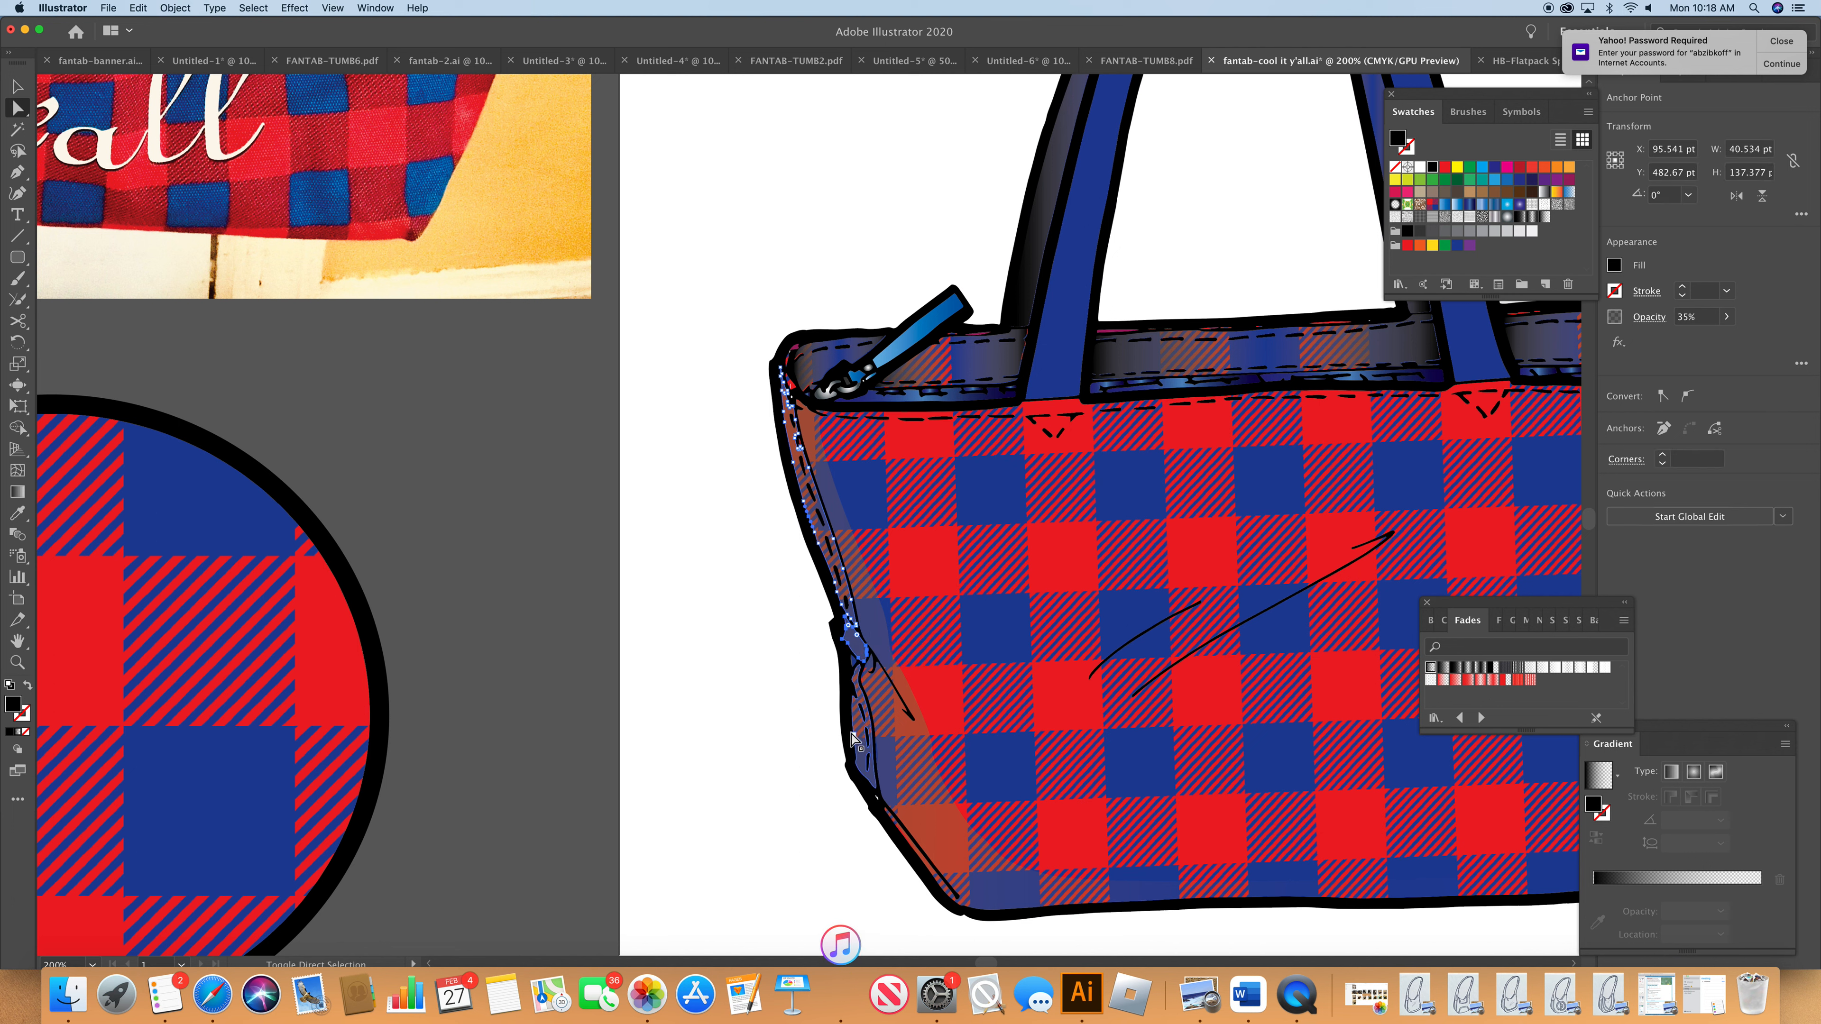
pyautogui.keyDown('shift'); pyautogui.click(858, 682); pyautogui.keyUp('shift')
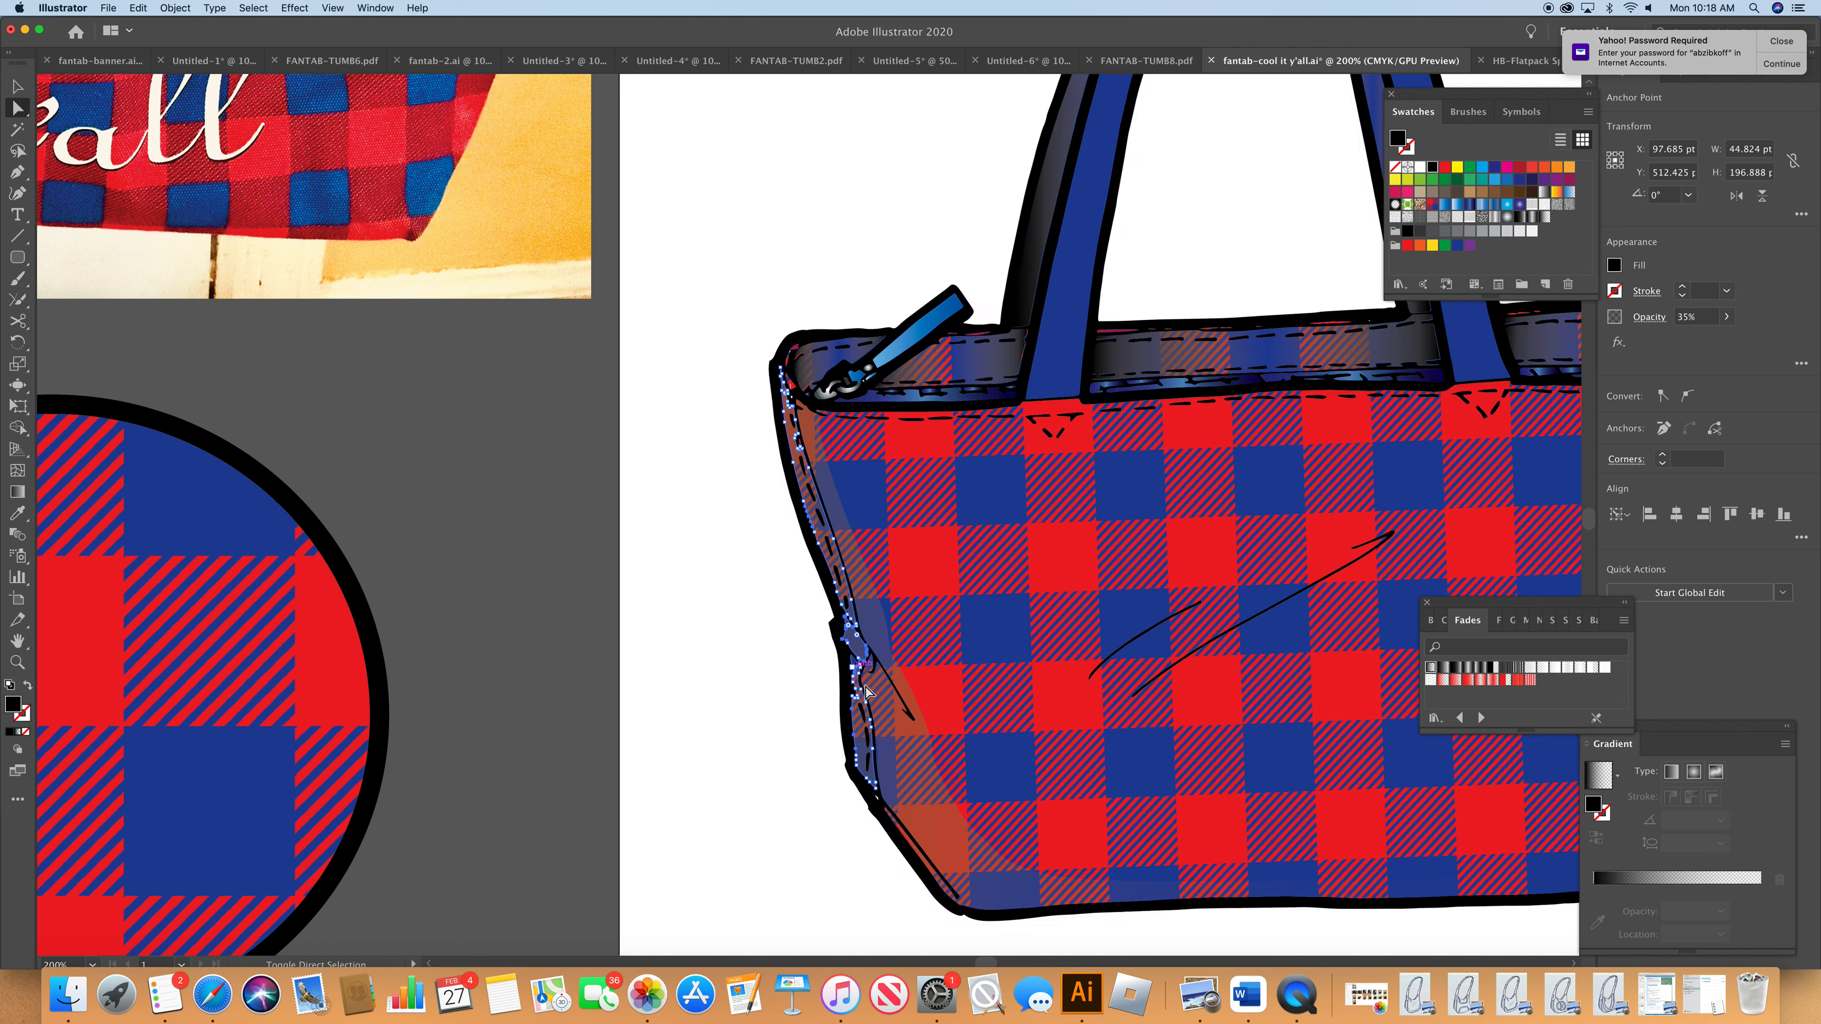
pyautogui.click(17, 512)
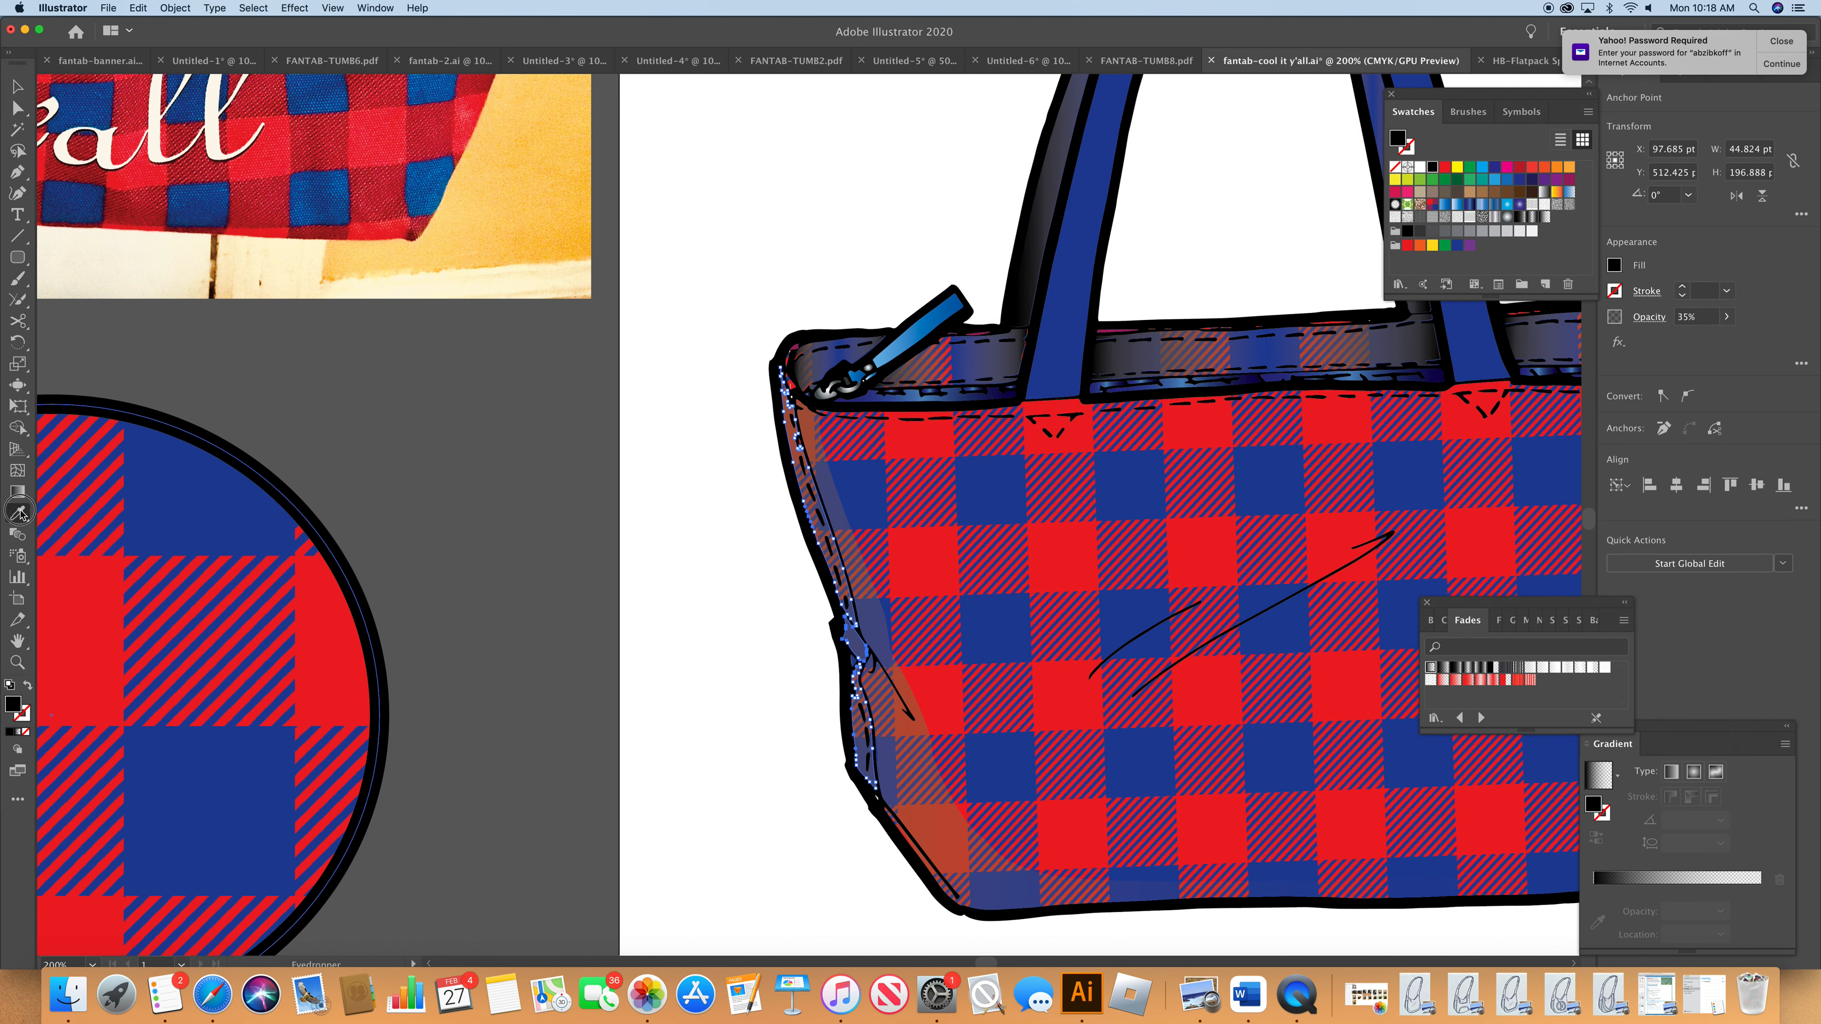
pyautogui.click(982, 360)
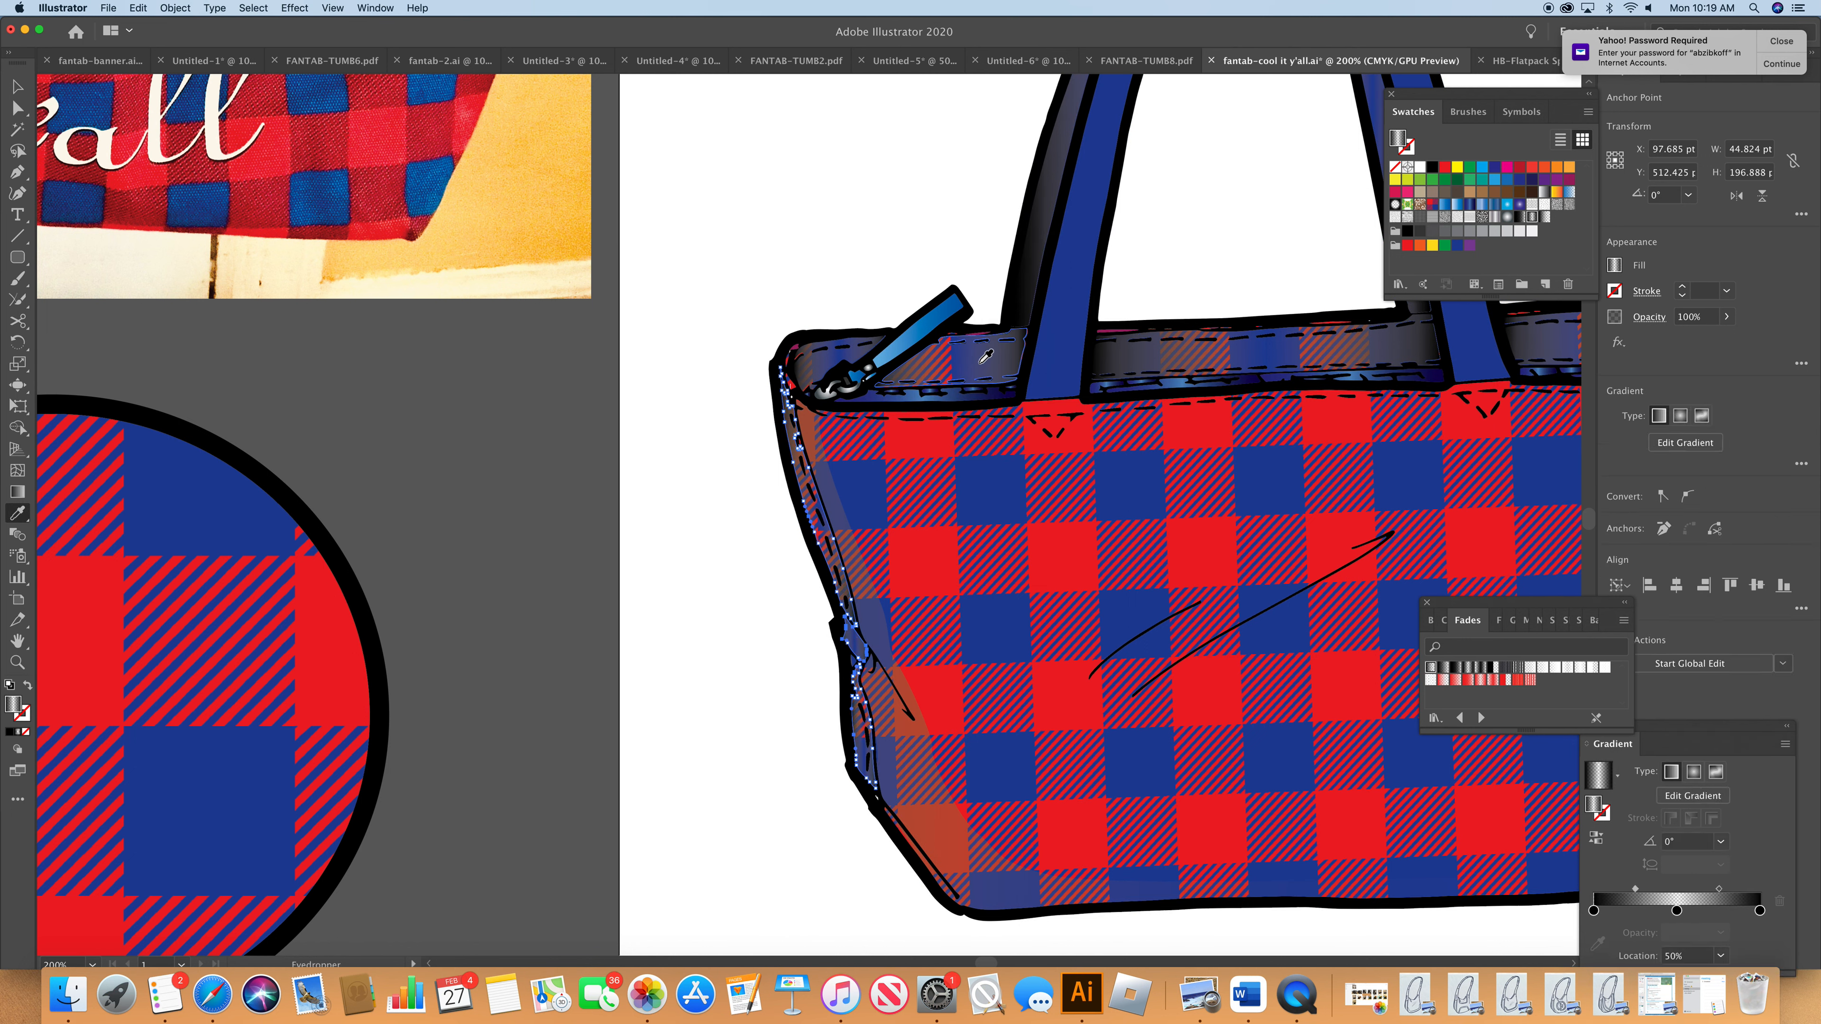
pyautogui.click(1033, 266)
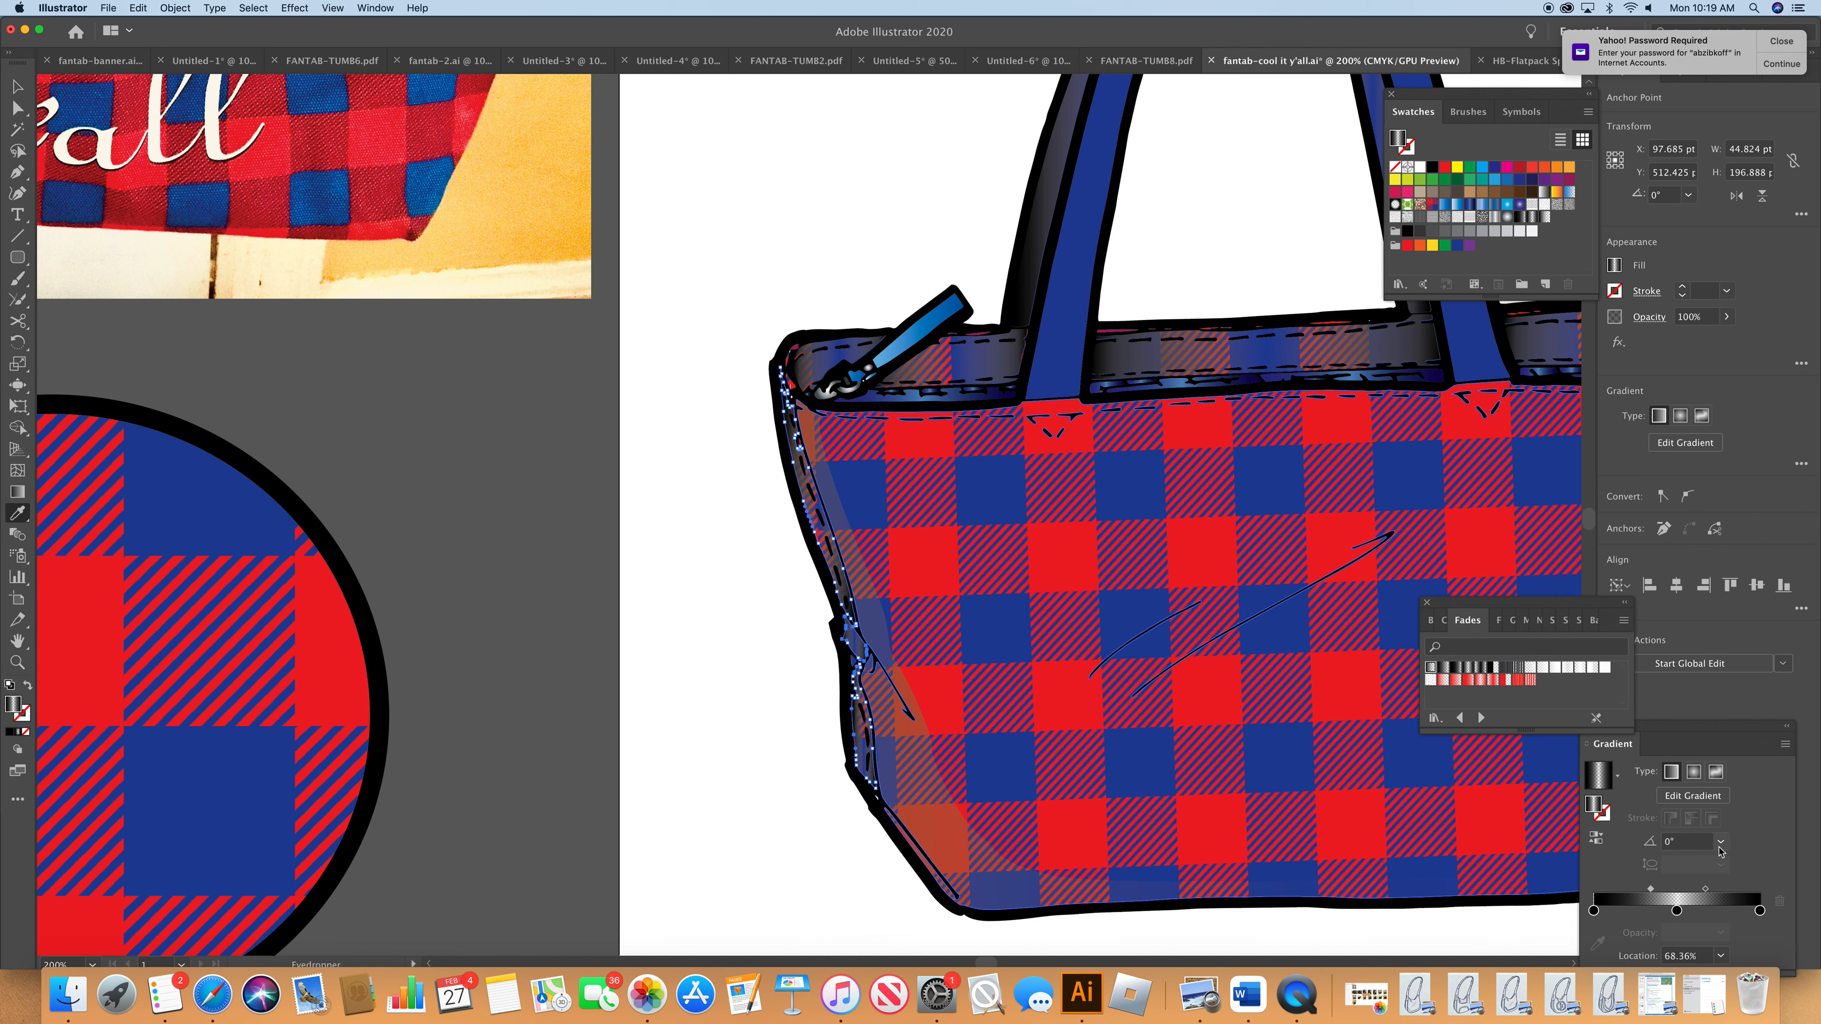
# - Set the gradient angle of the left-edge shading pieces to 90° and deselect them
pyautogui.click(1720, 843)
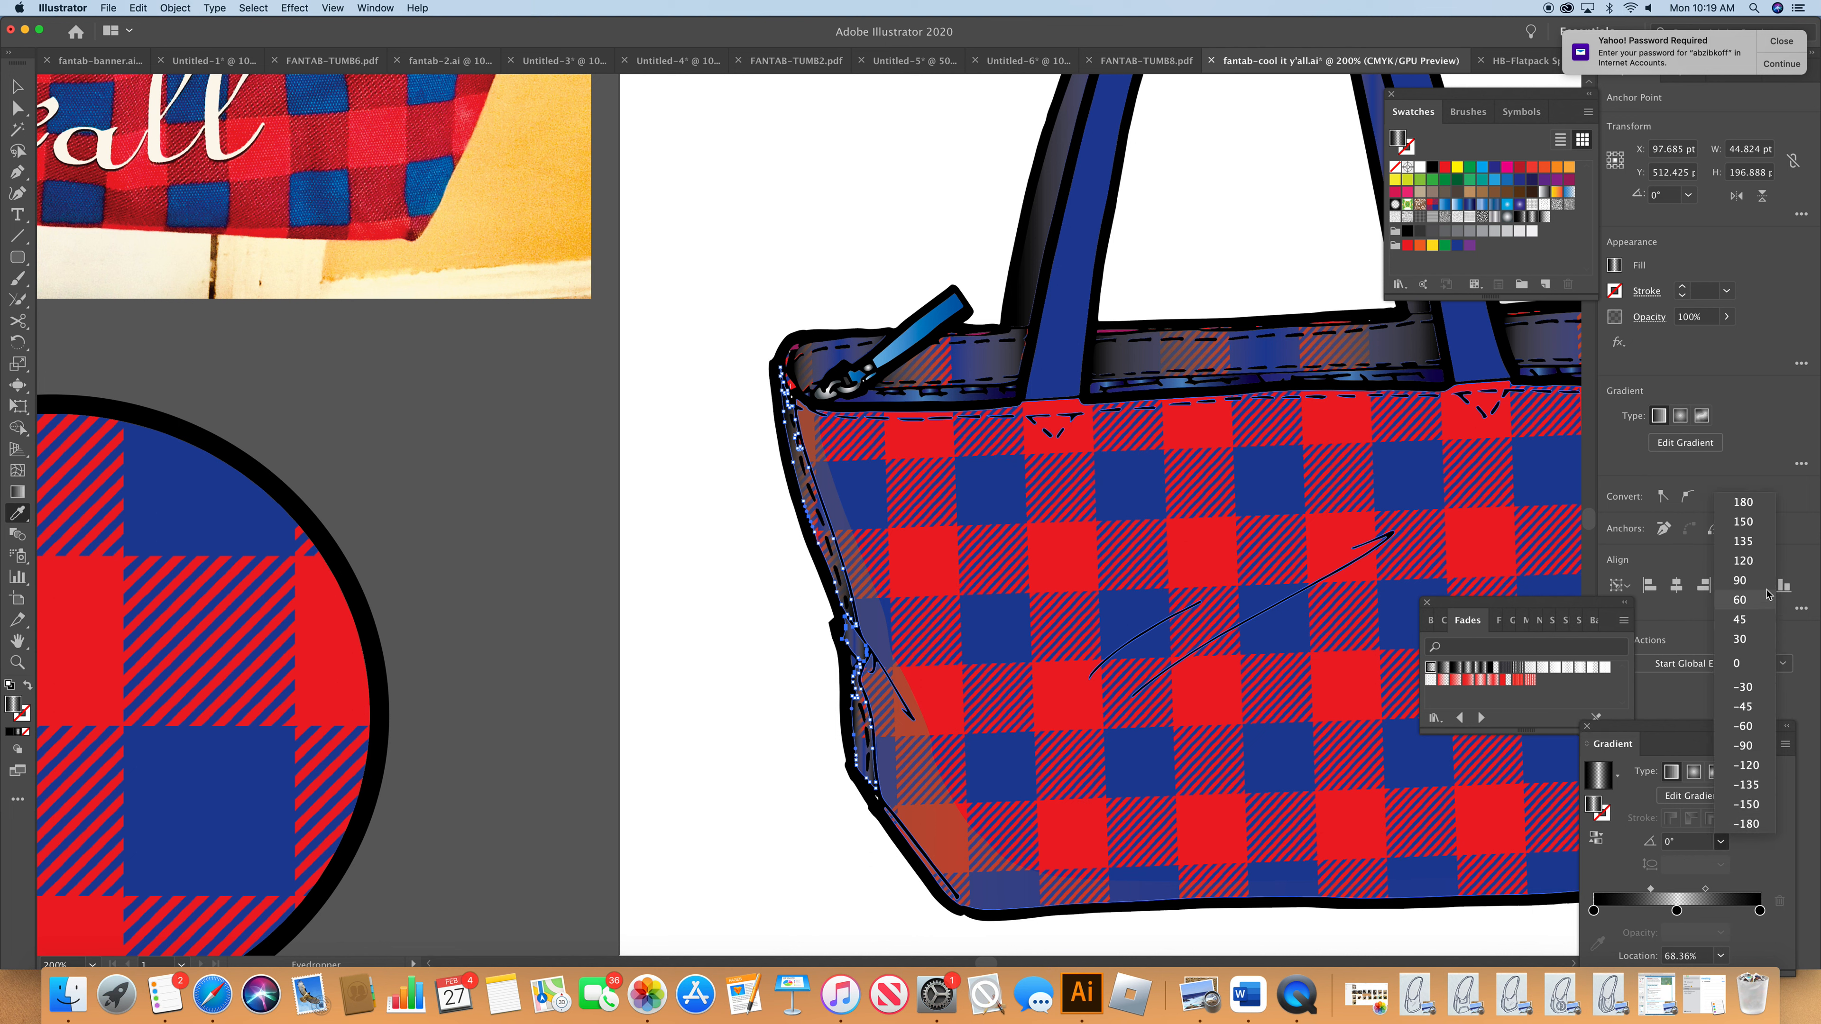
pyautogui.click(1766, 585)
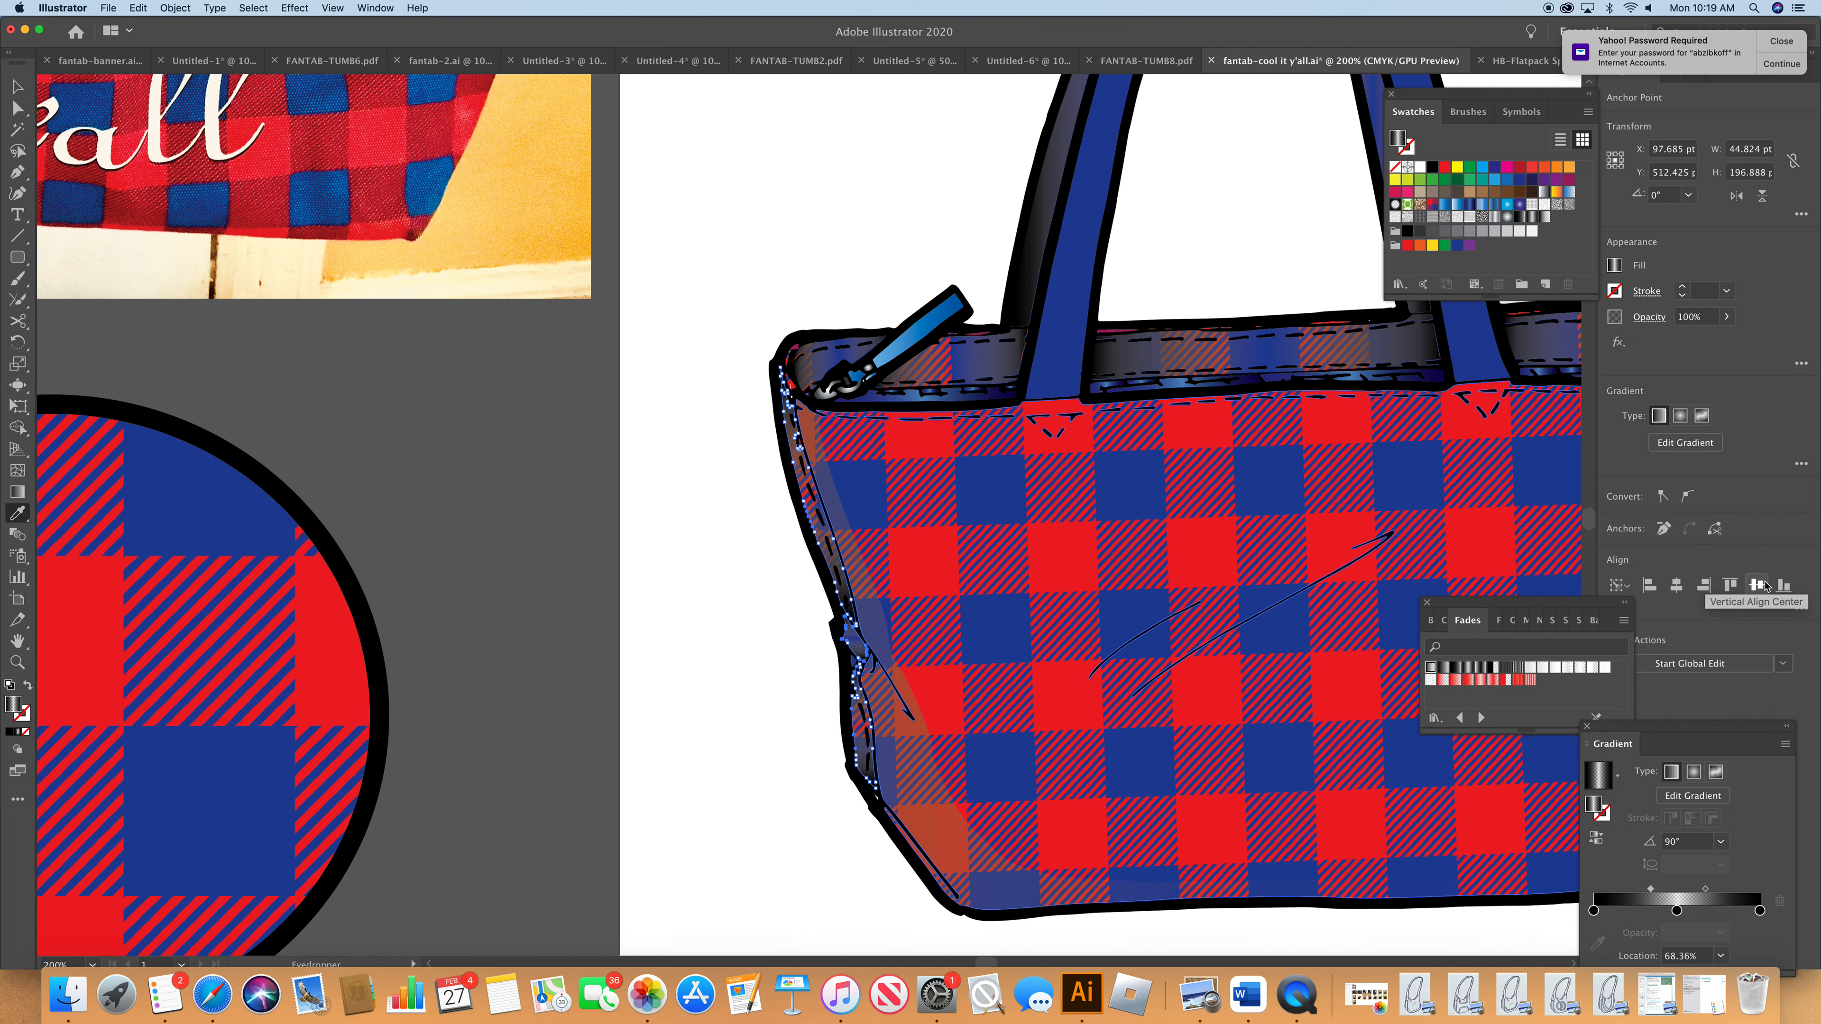
pyautogui.click(748, 841)
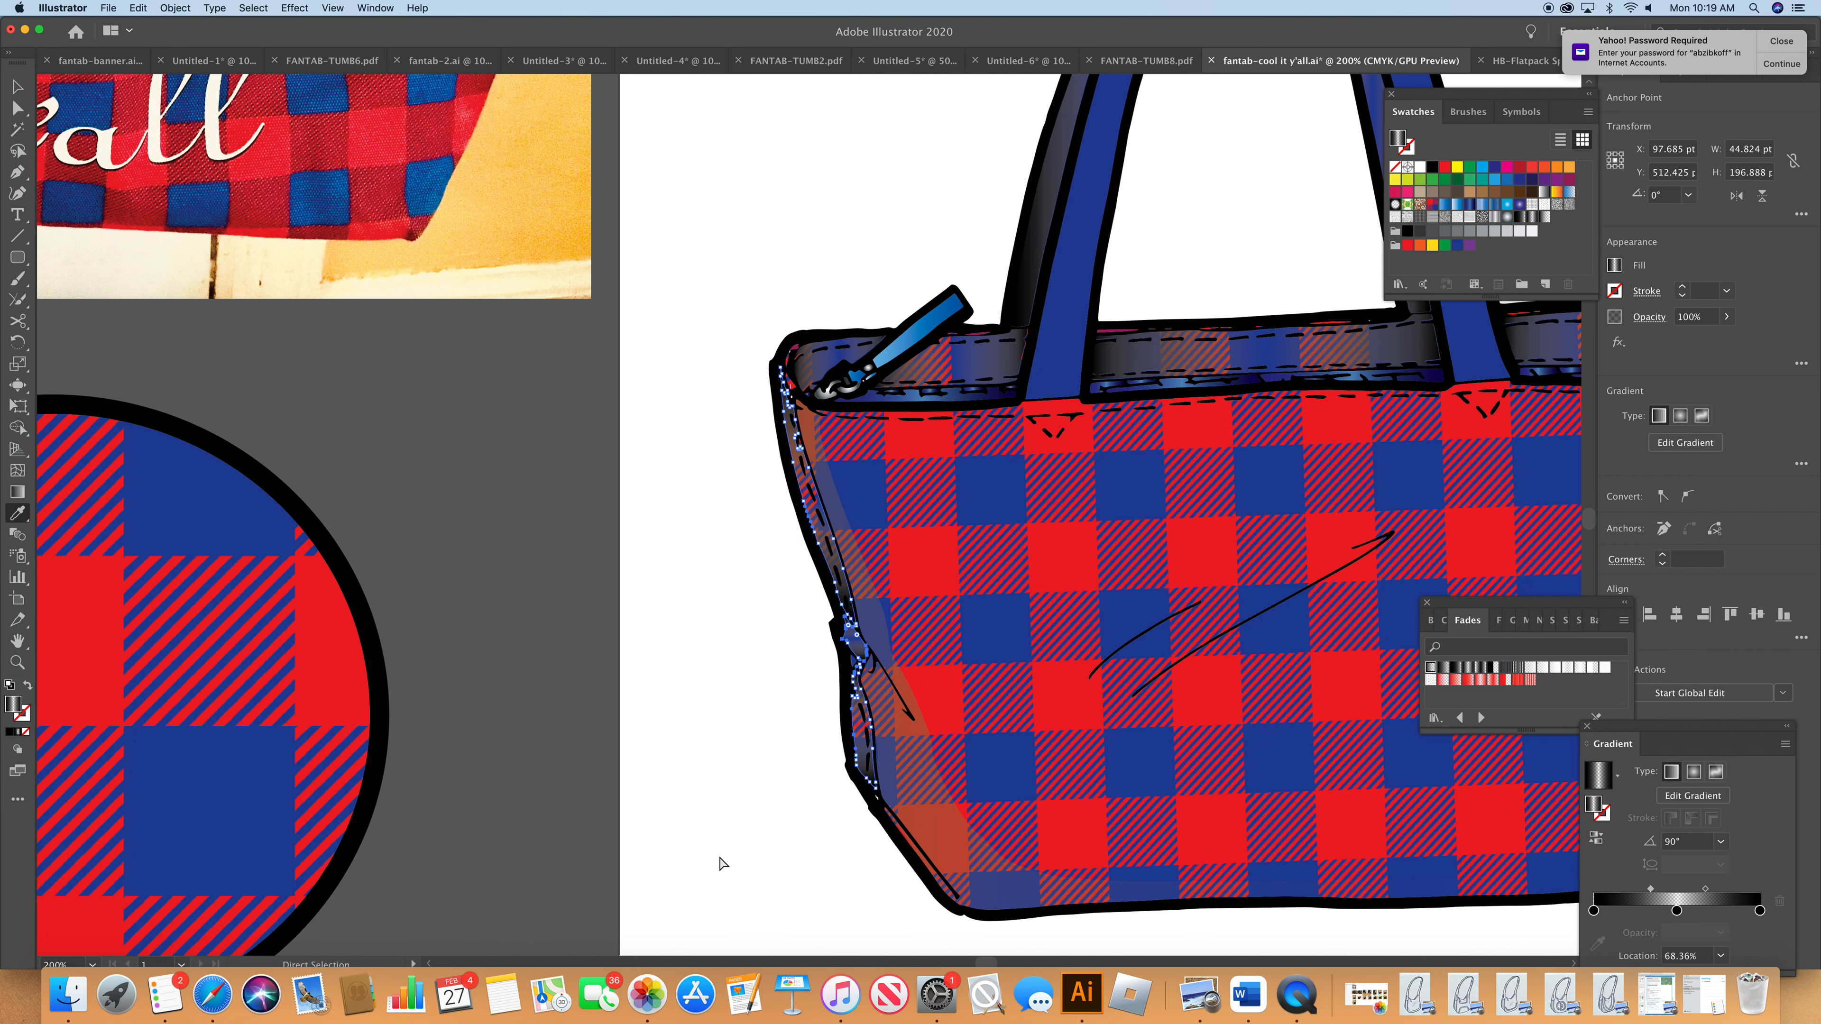
pyautogui.click(720, 863)
# - Copy the left-edge shading gradient onto the side and bottom shading shape and set its gradient midpoints to 46.59% and 63.09%
pyautogui.press('i')
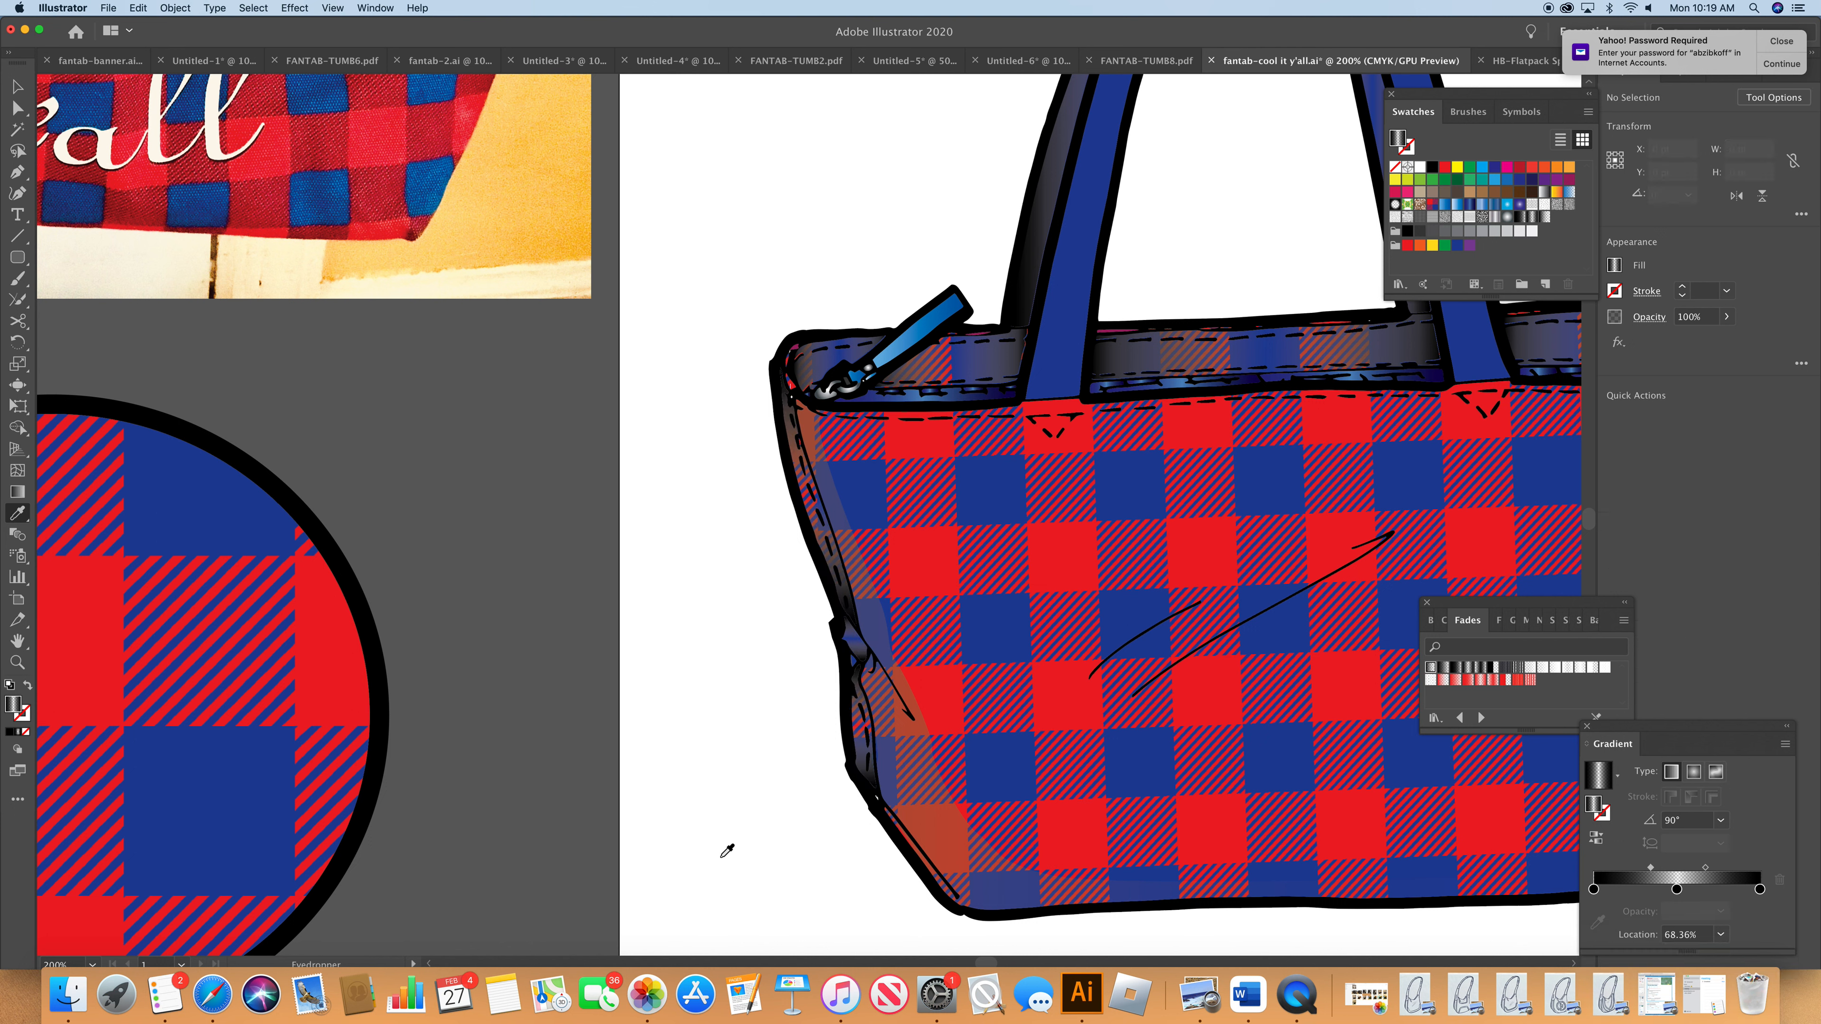
pyautogui.keyDown('super'); pyautogui.click(955, 868); pyautogui.keyUp('super')
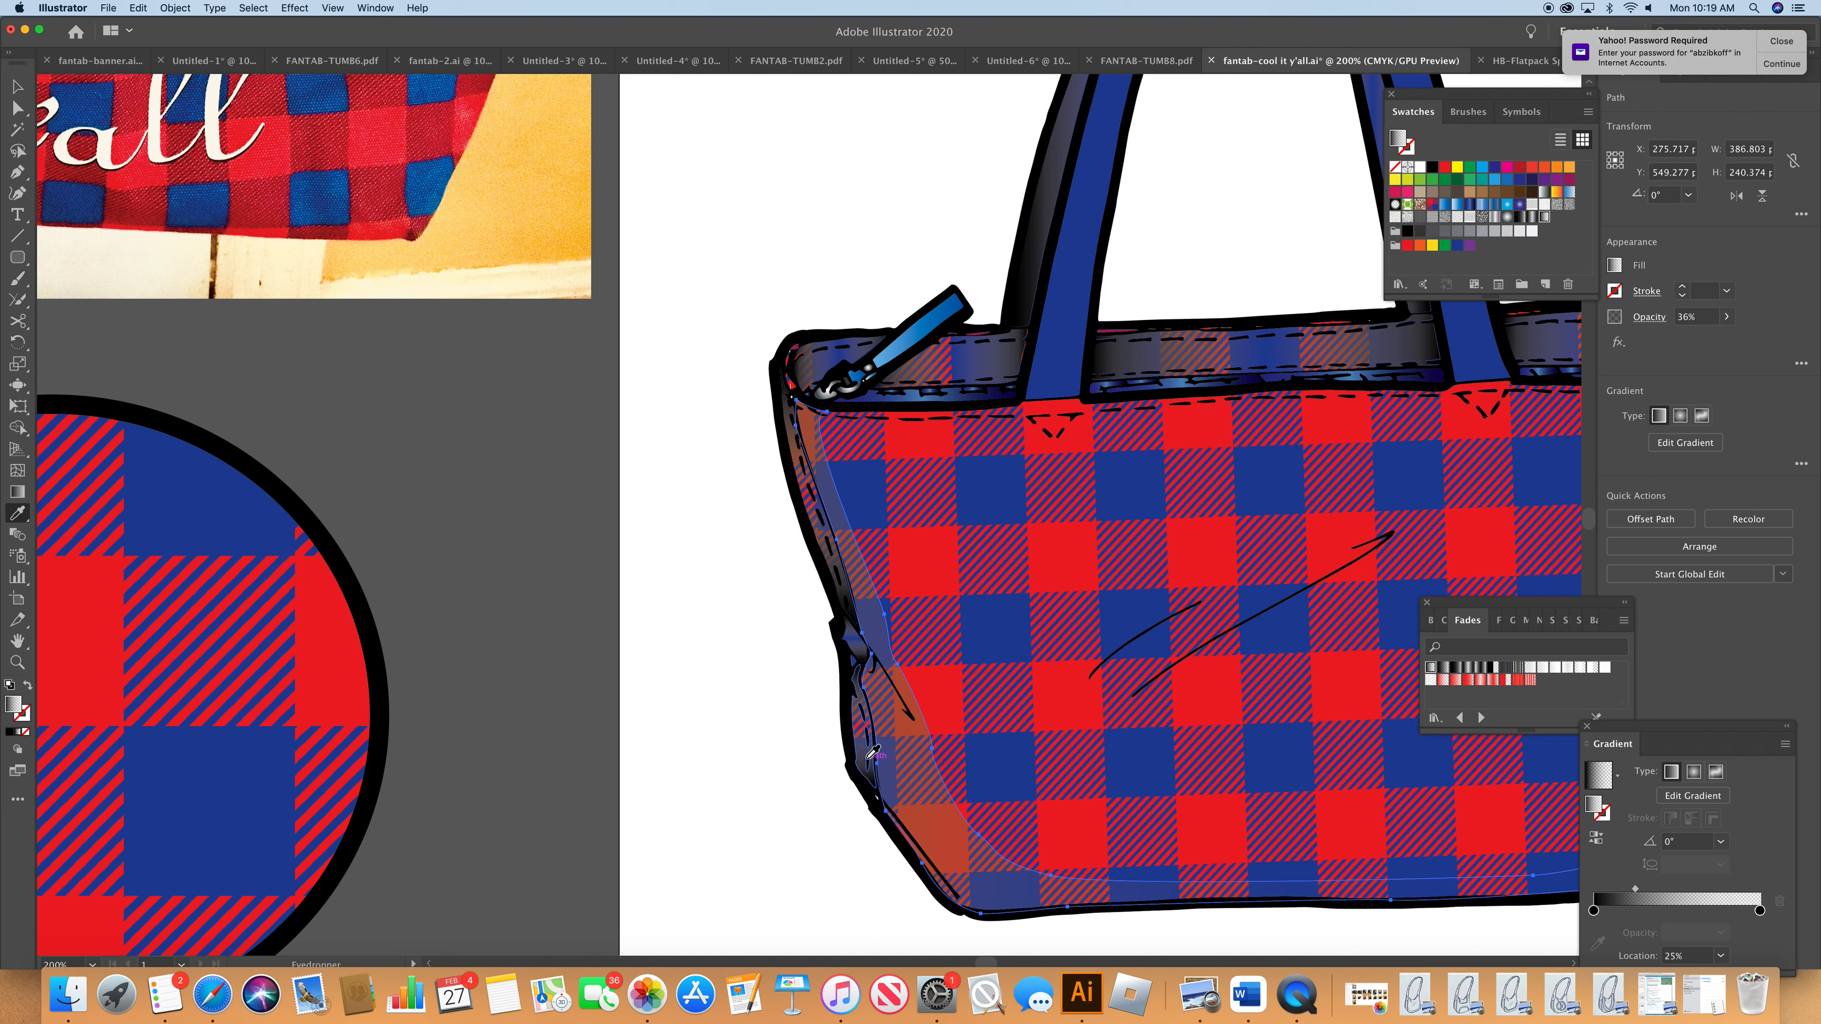
pyautogui.click(868, 749)
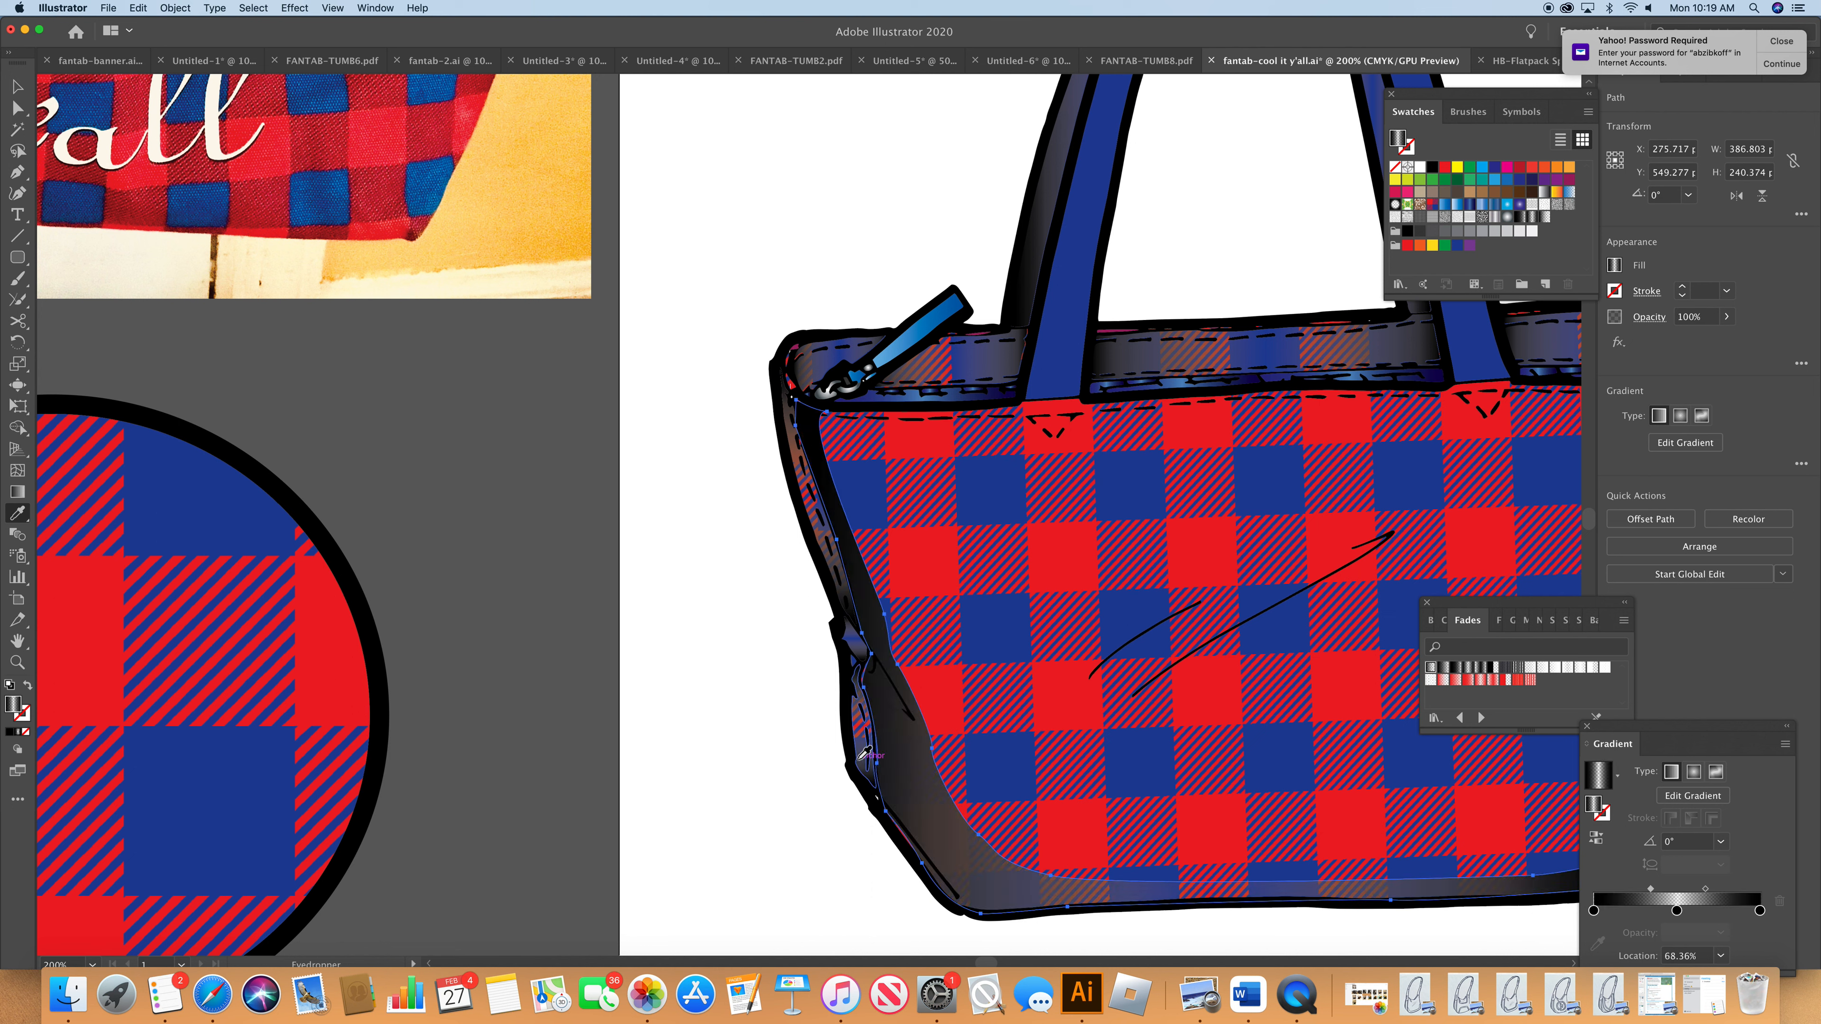
pyautogui.moveTo(1651, 895); pyautogui.dragTo(1634, 901)
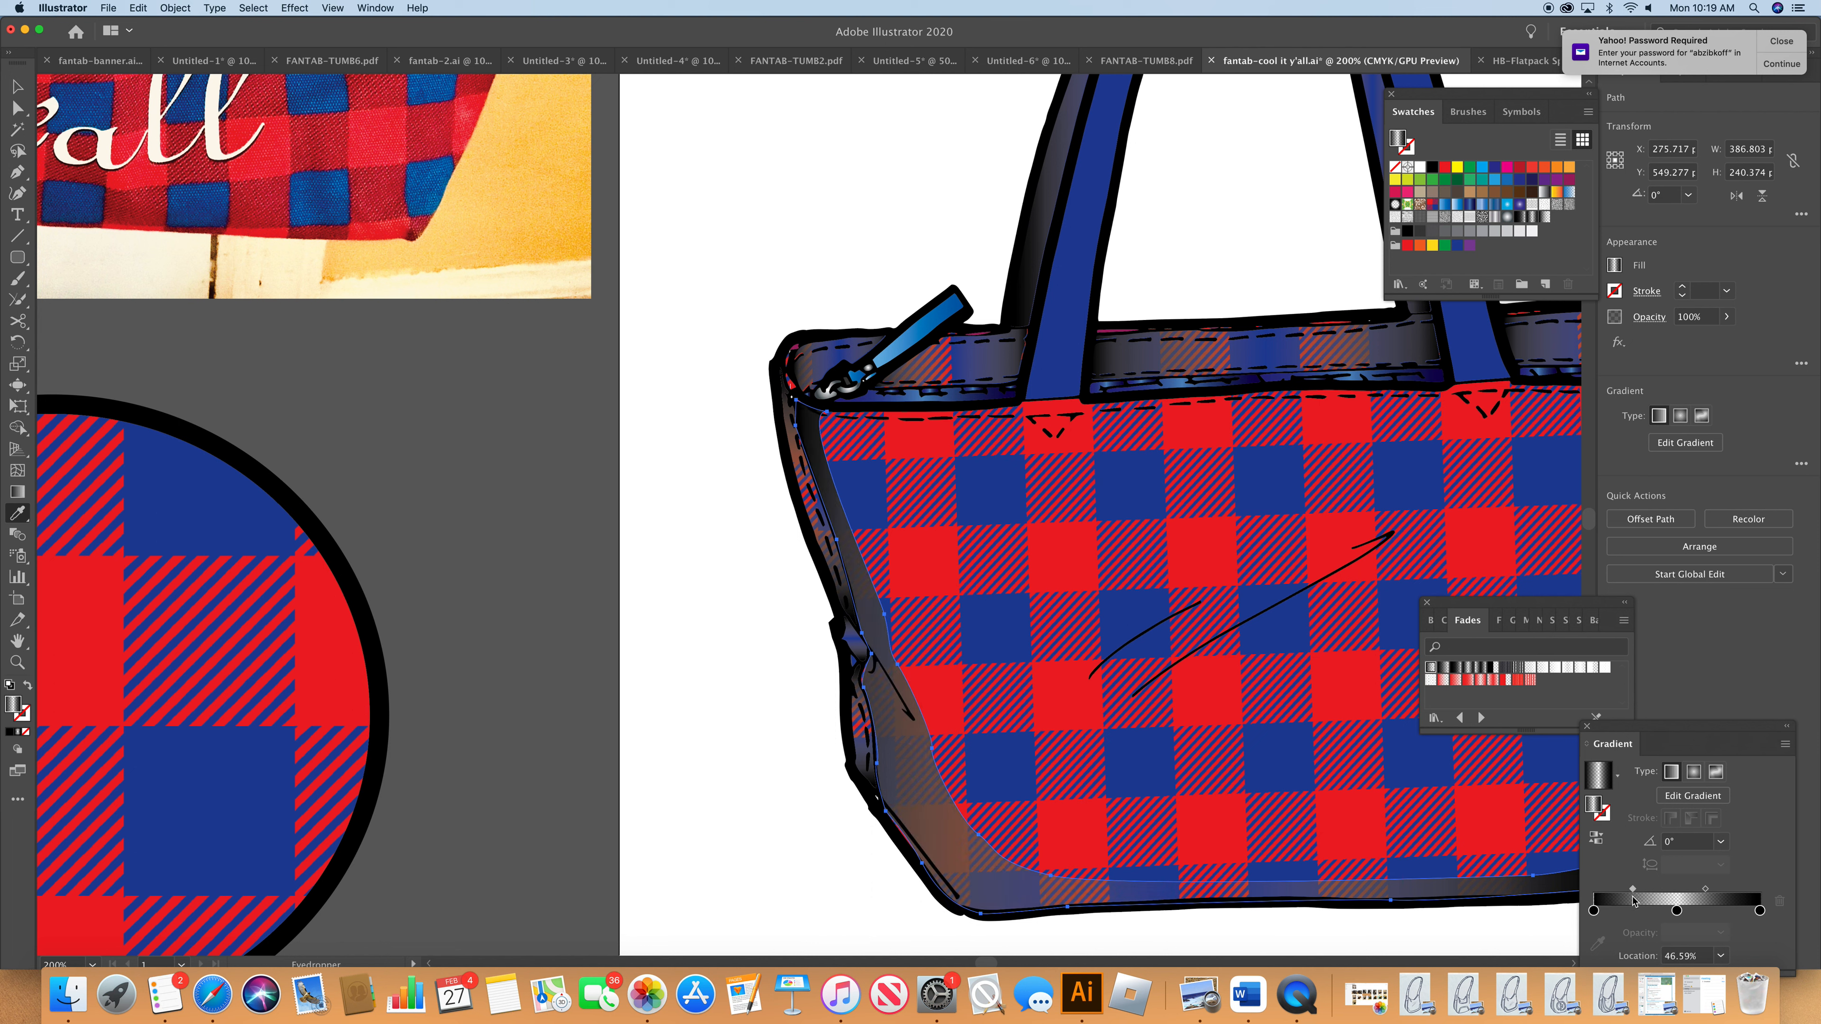
pyautogui.moveTo(1675, 910); pyautogui.dragTo(1731, 894)
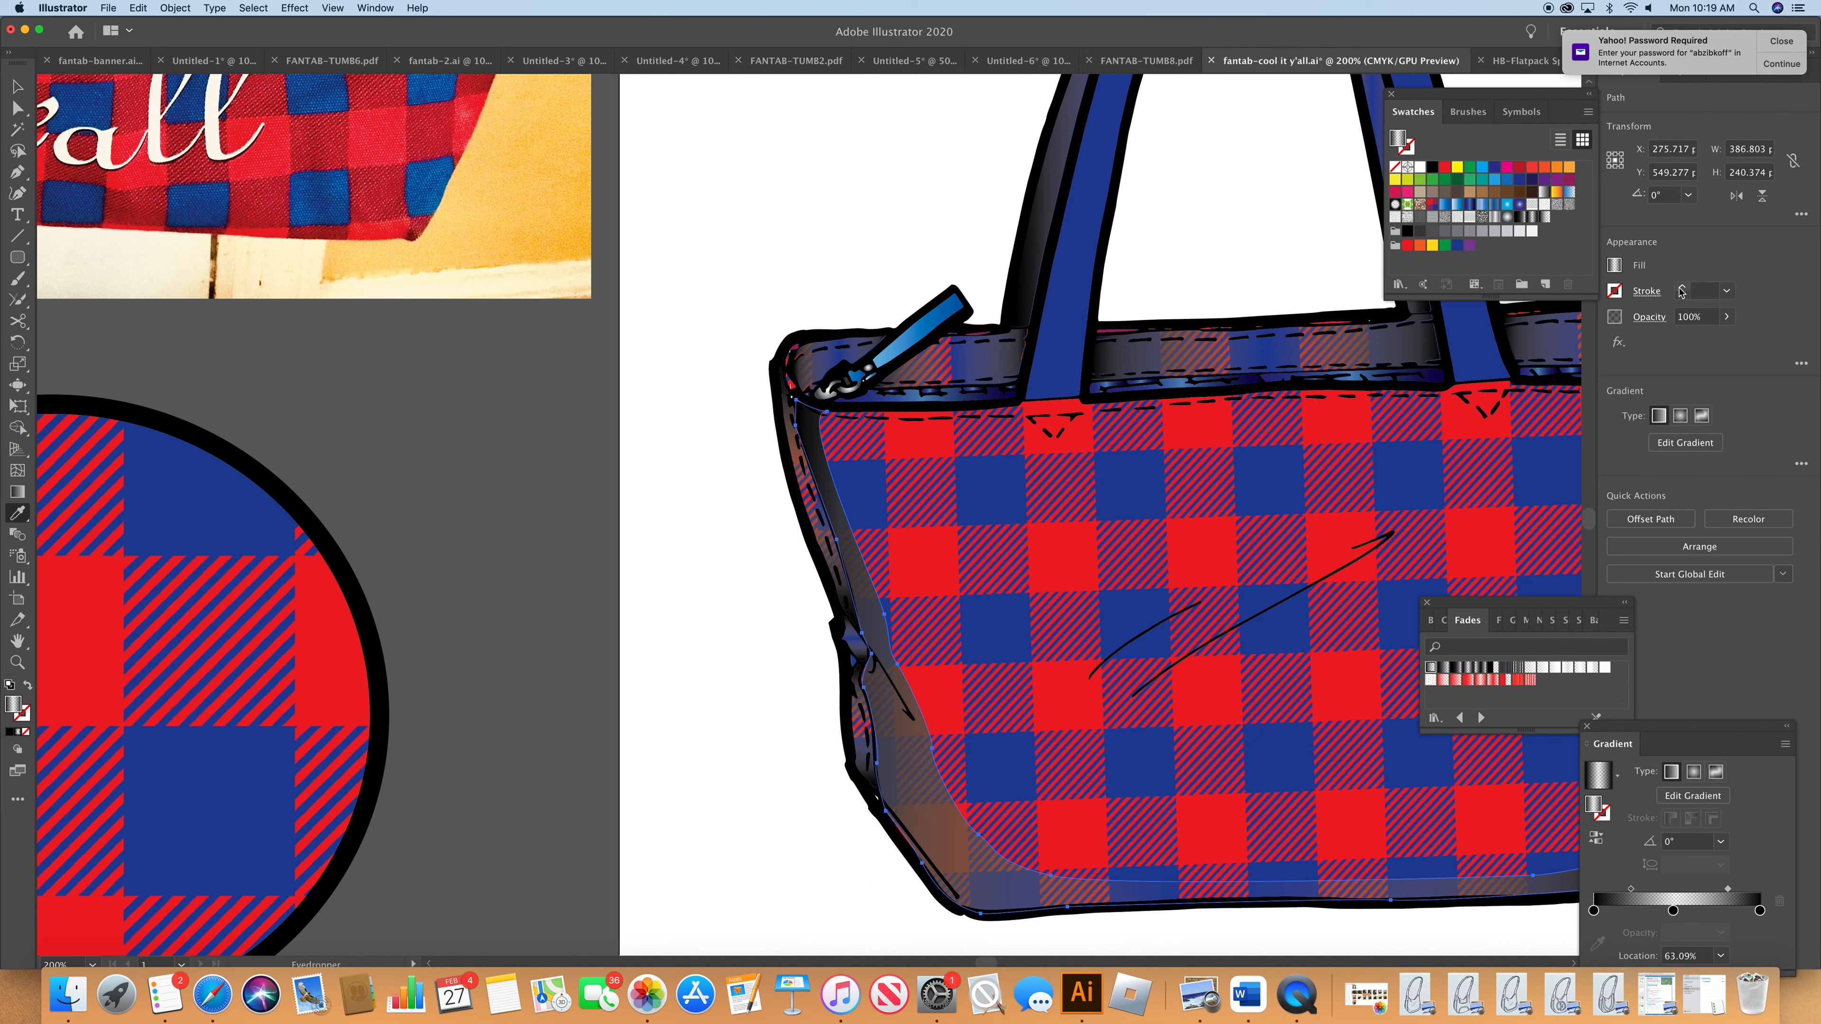
# - Set the opacity of the side and bottom shading shape to 47%
pyautogui.click(1650, 319)
pyautogui.click(1647, 348)
pyautogui.moveTo(1646, 372); pyautogui.dragTo(1611, 379)
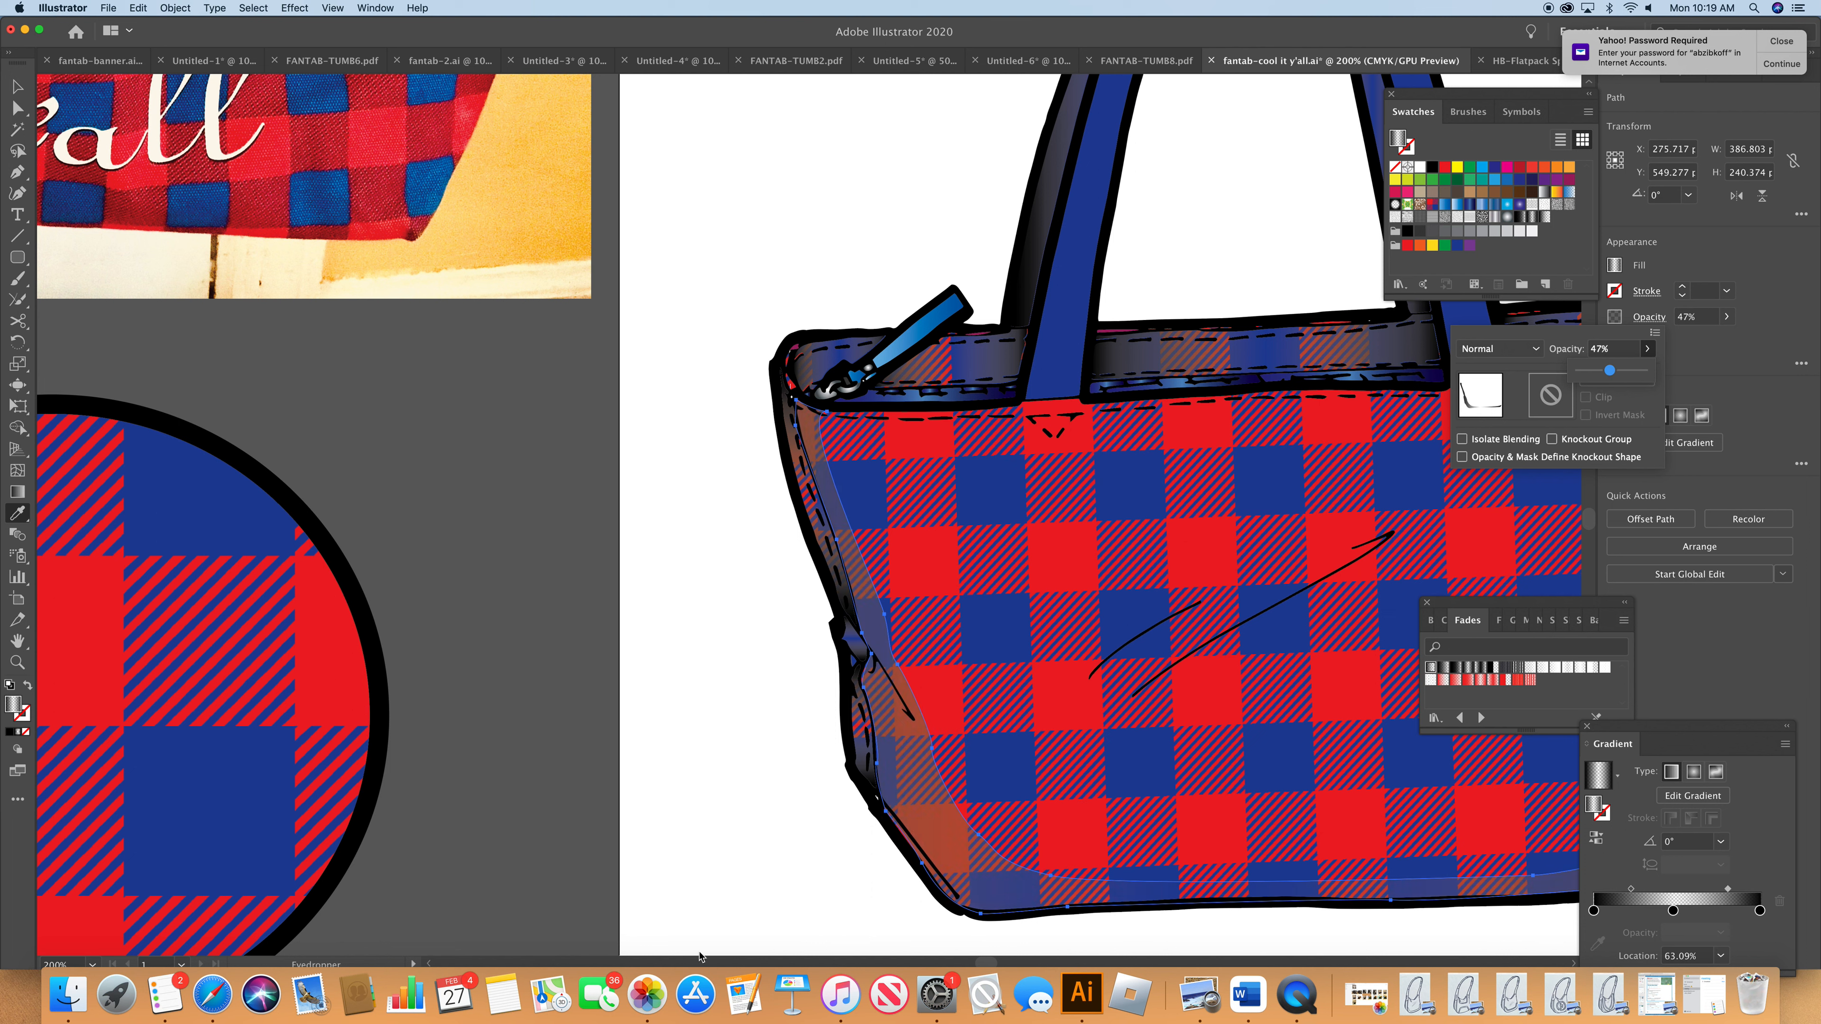
pyautogui.click(732, 894)
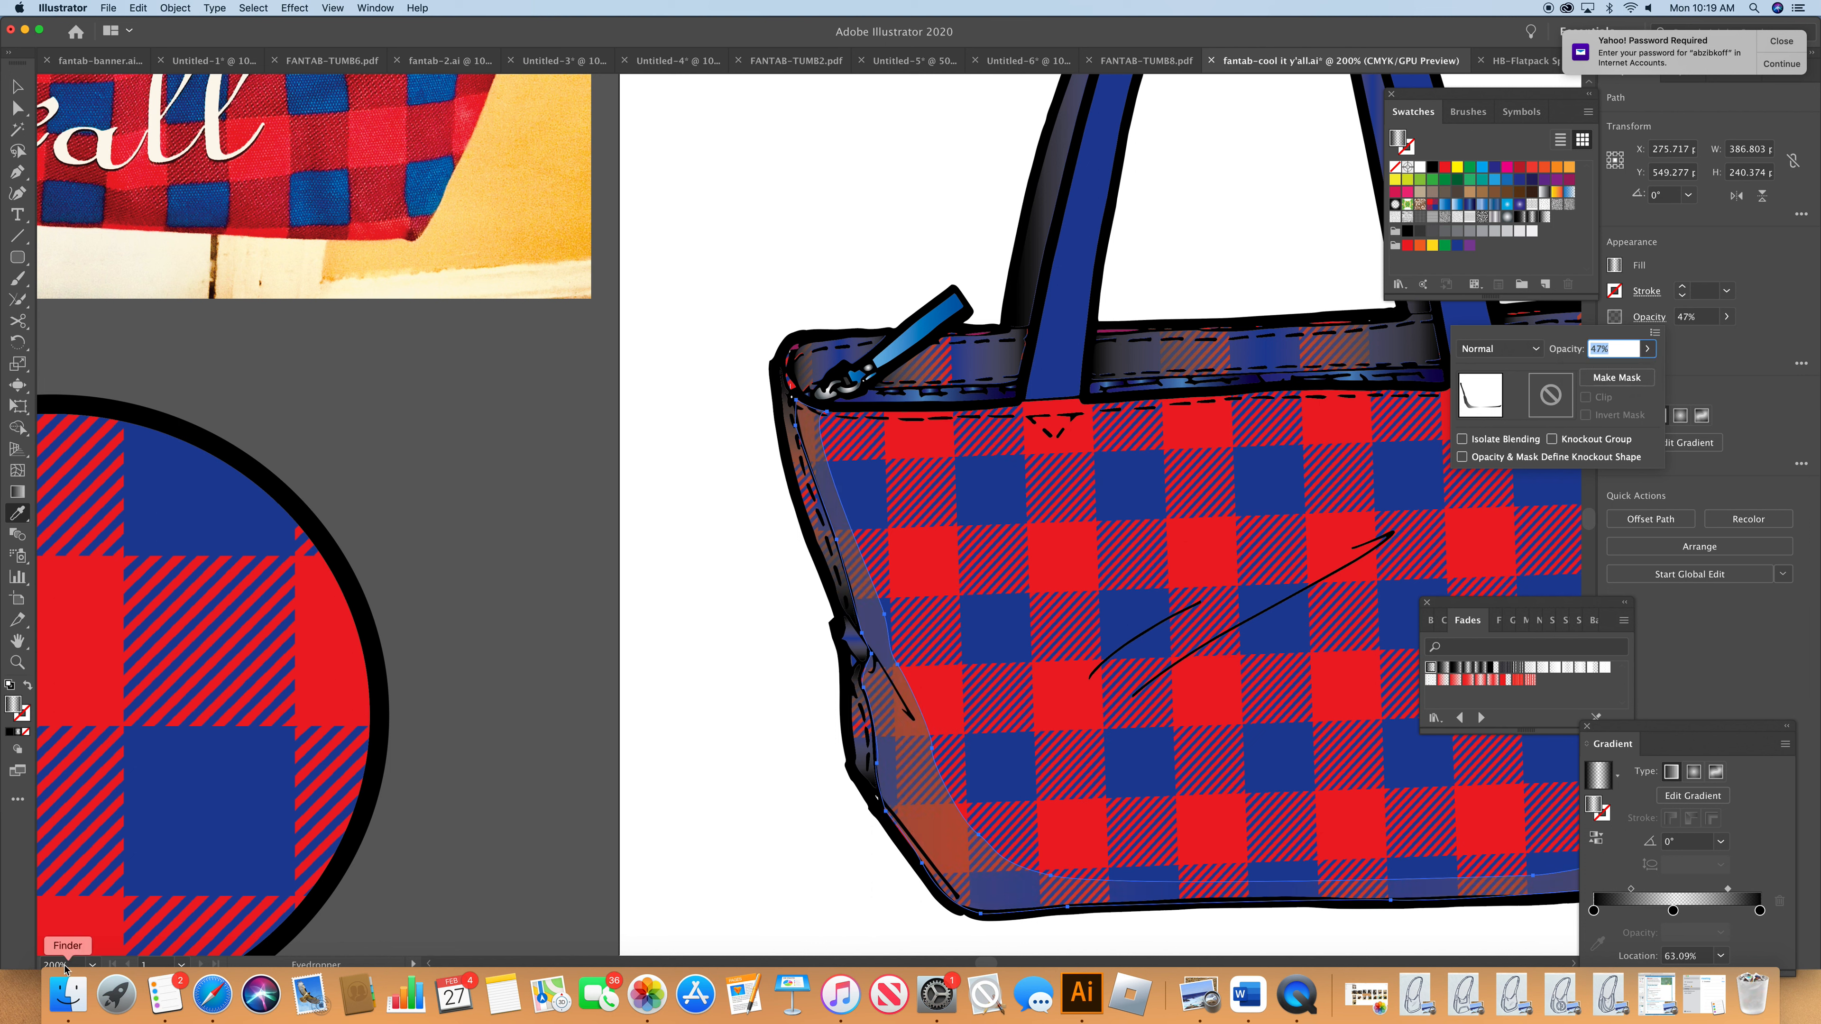
pyautogui.click(91, 964)
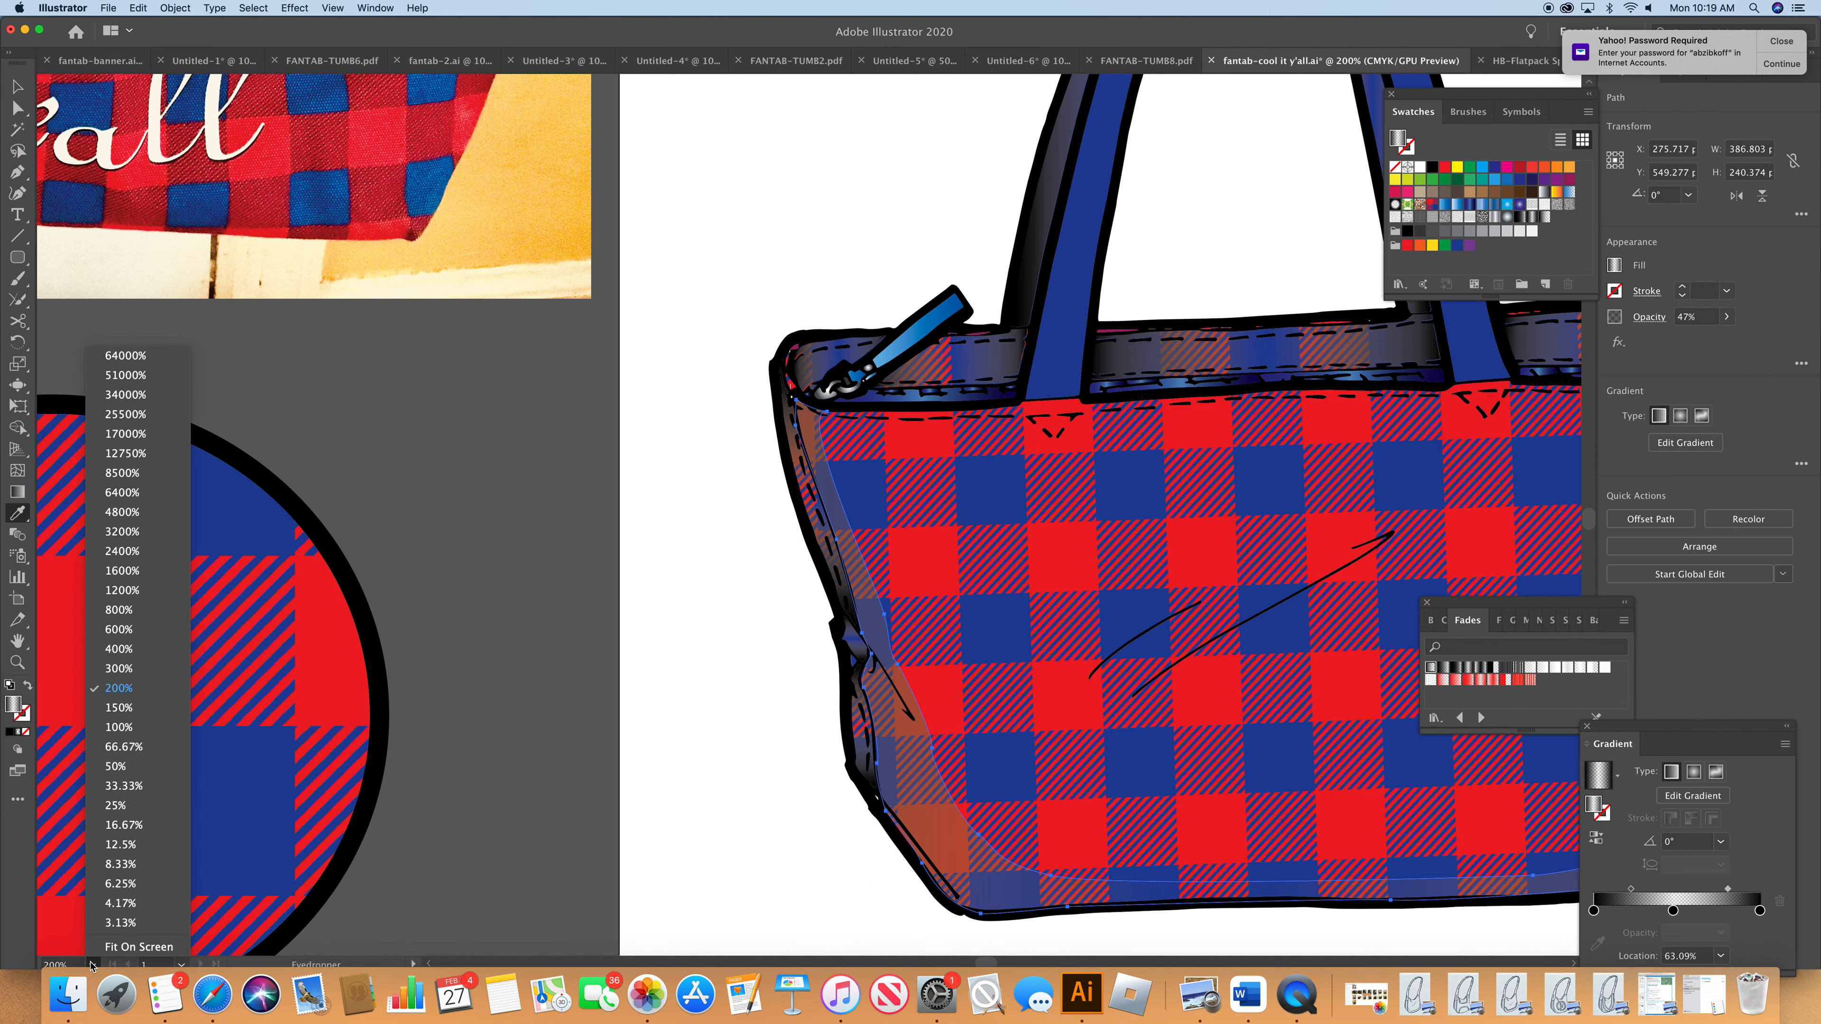
# - Apply the first black-to-transparent swatch of the Fades library to the side and bottom shading shape and set its opacity to 85%
pyautogui.click(119, 726)
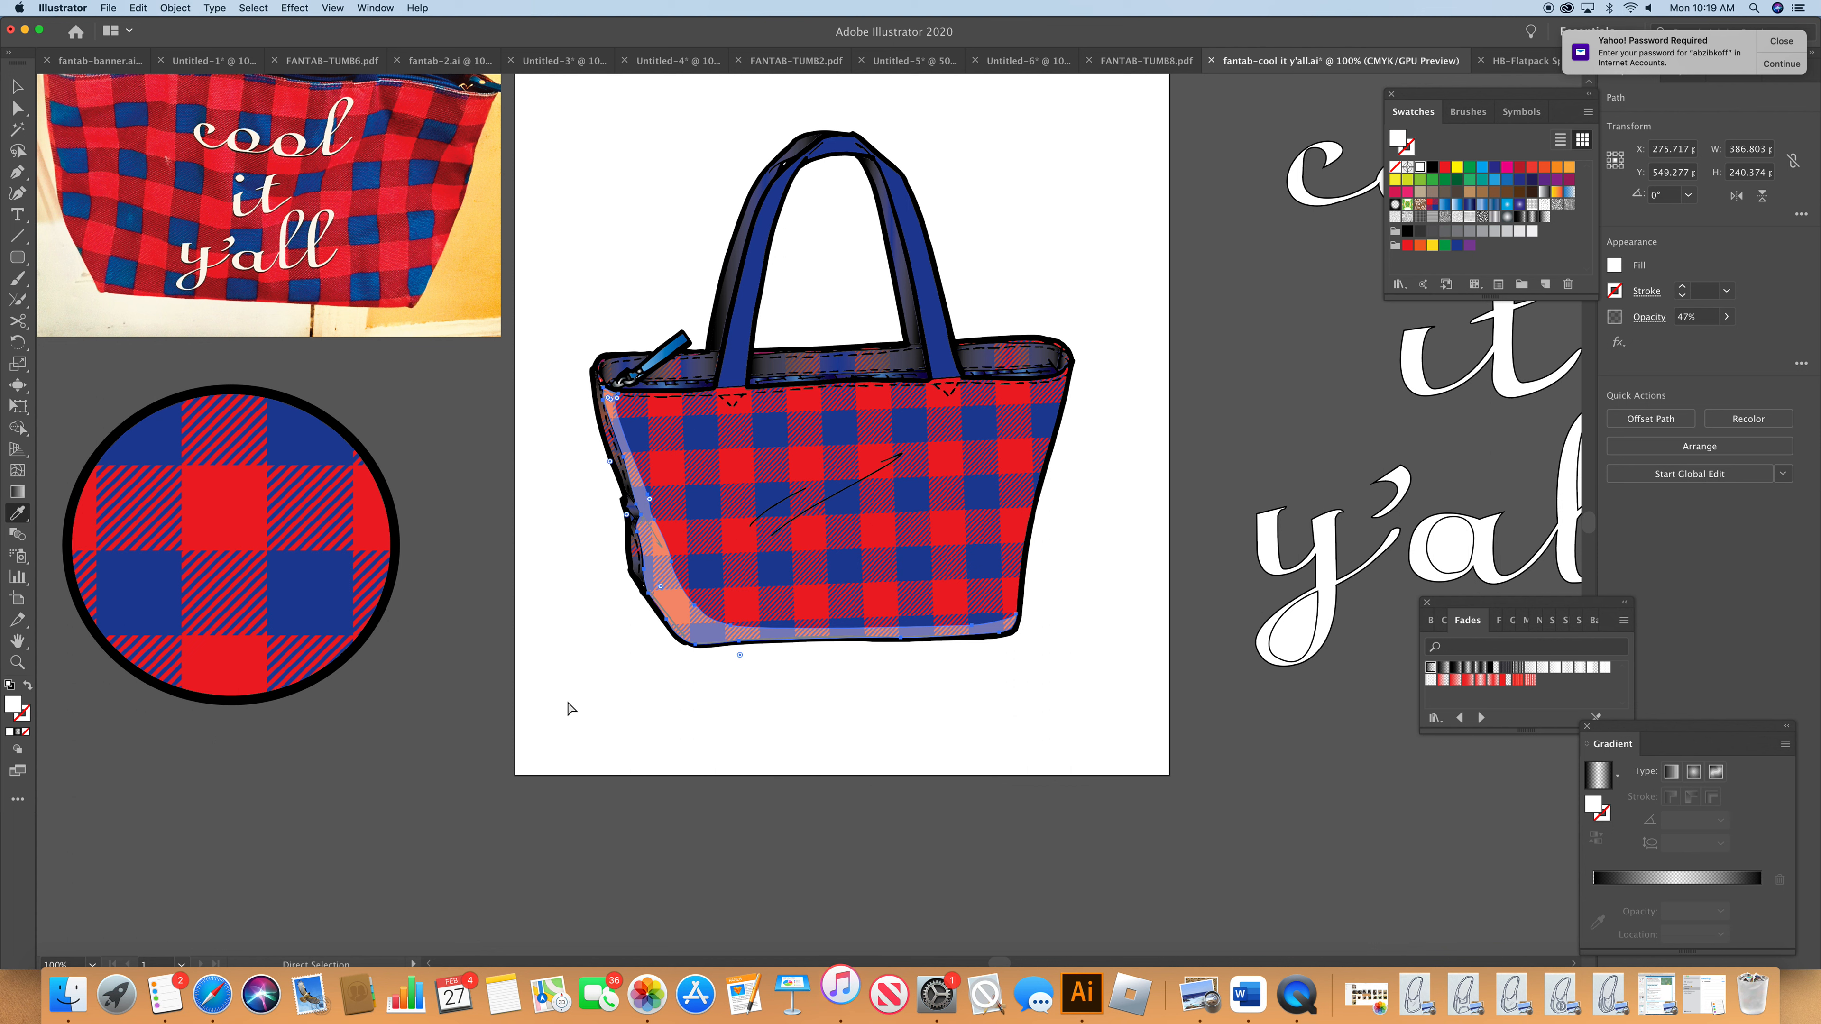
pyautogui.press('super+z')
pyautogui.keyDown('super'); pyautogui.click(570, 805); pyautogui.keyUp('super')
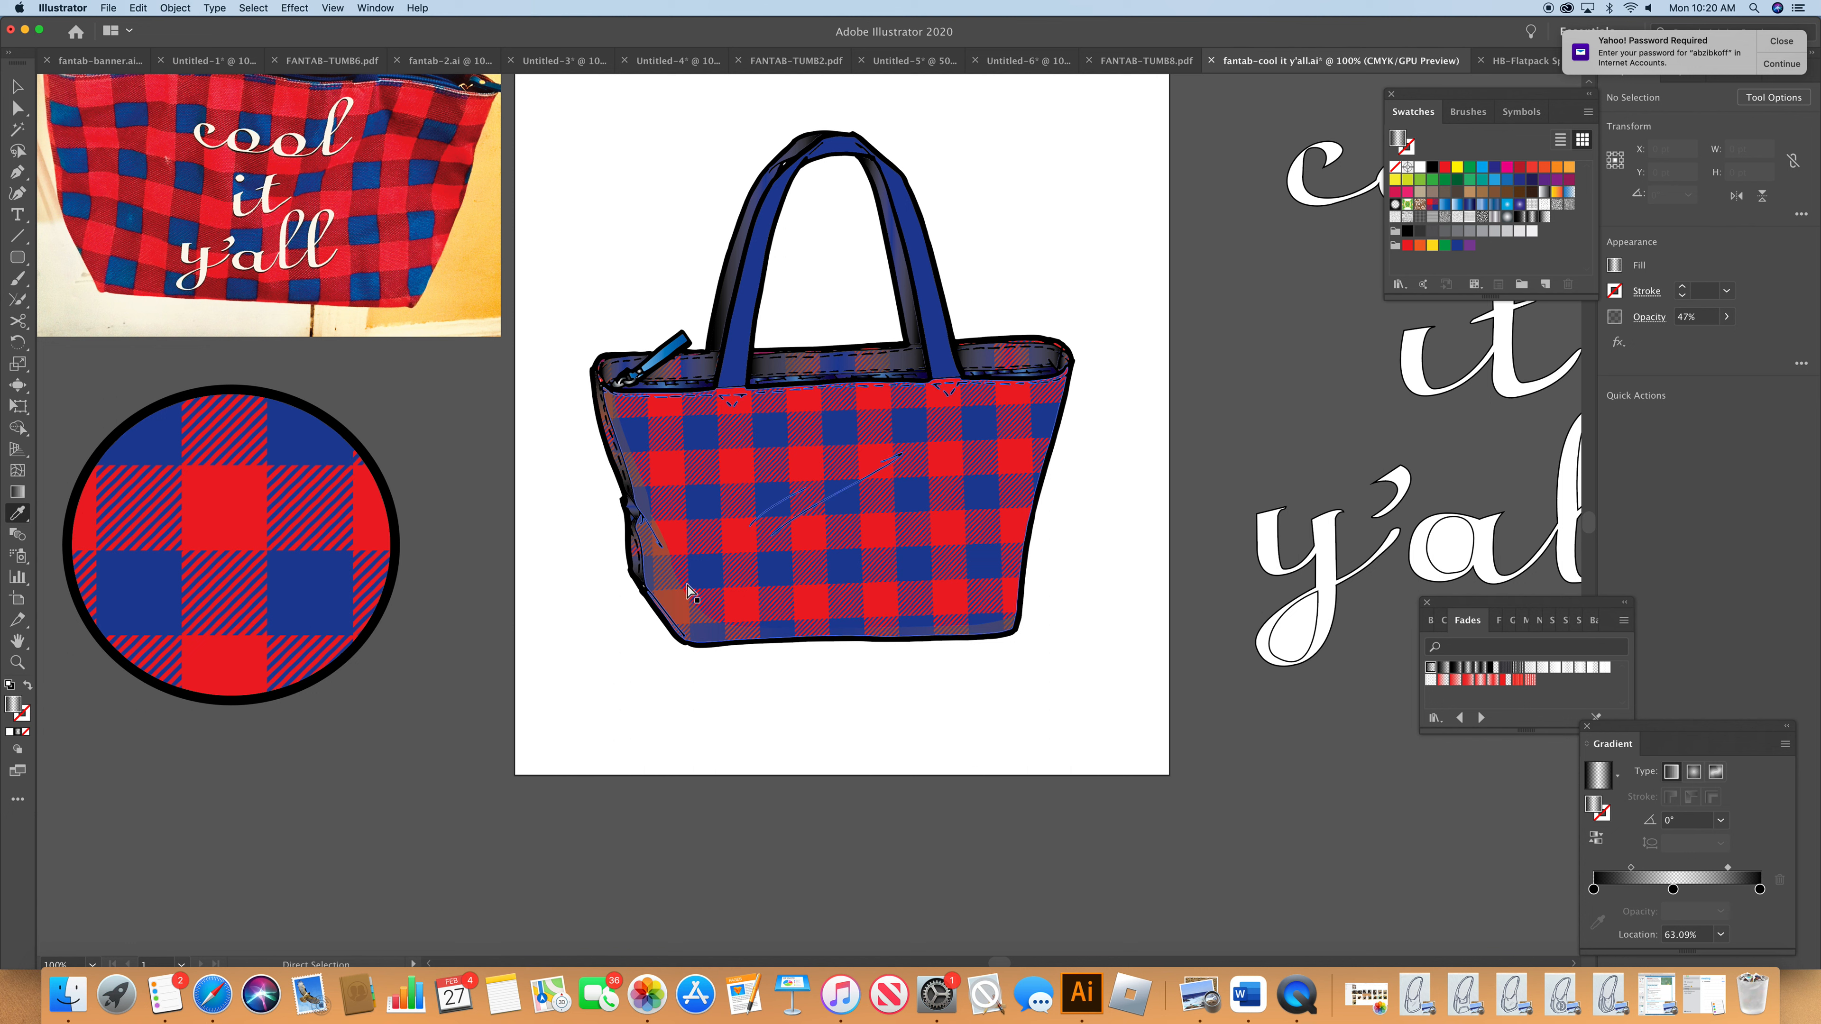
pyautogui.keyDown('super'); pyautogui.click(703, 649); pyautogui.keyUp('super')
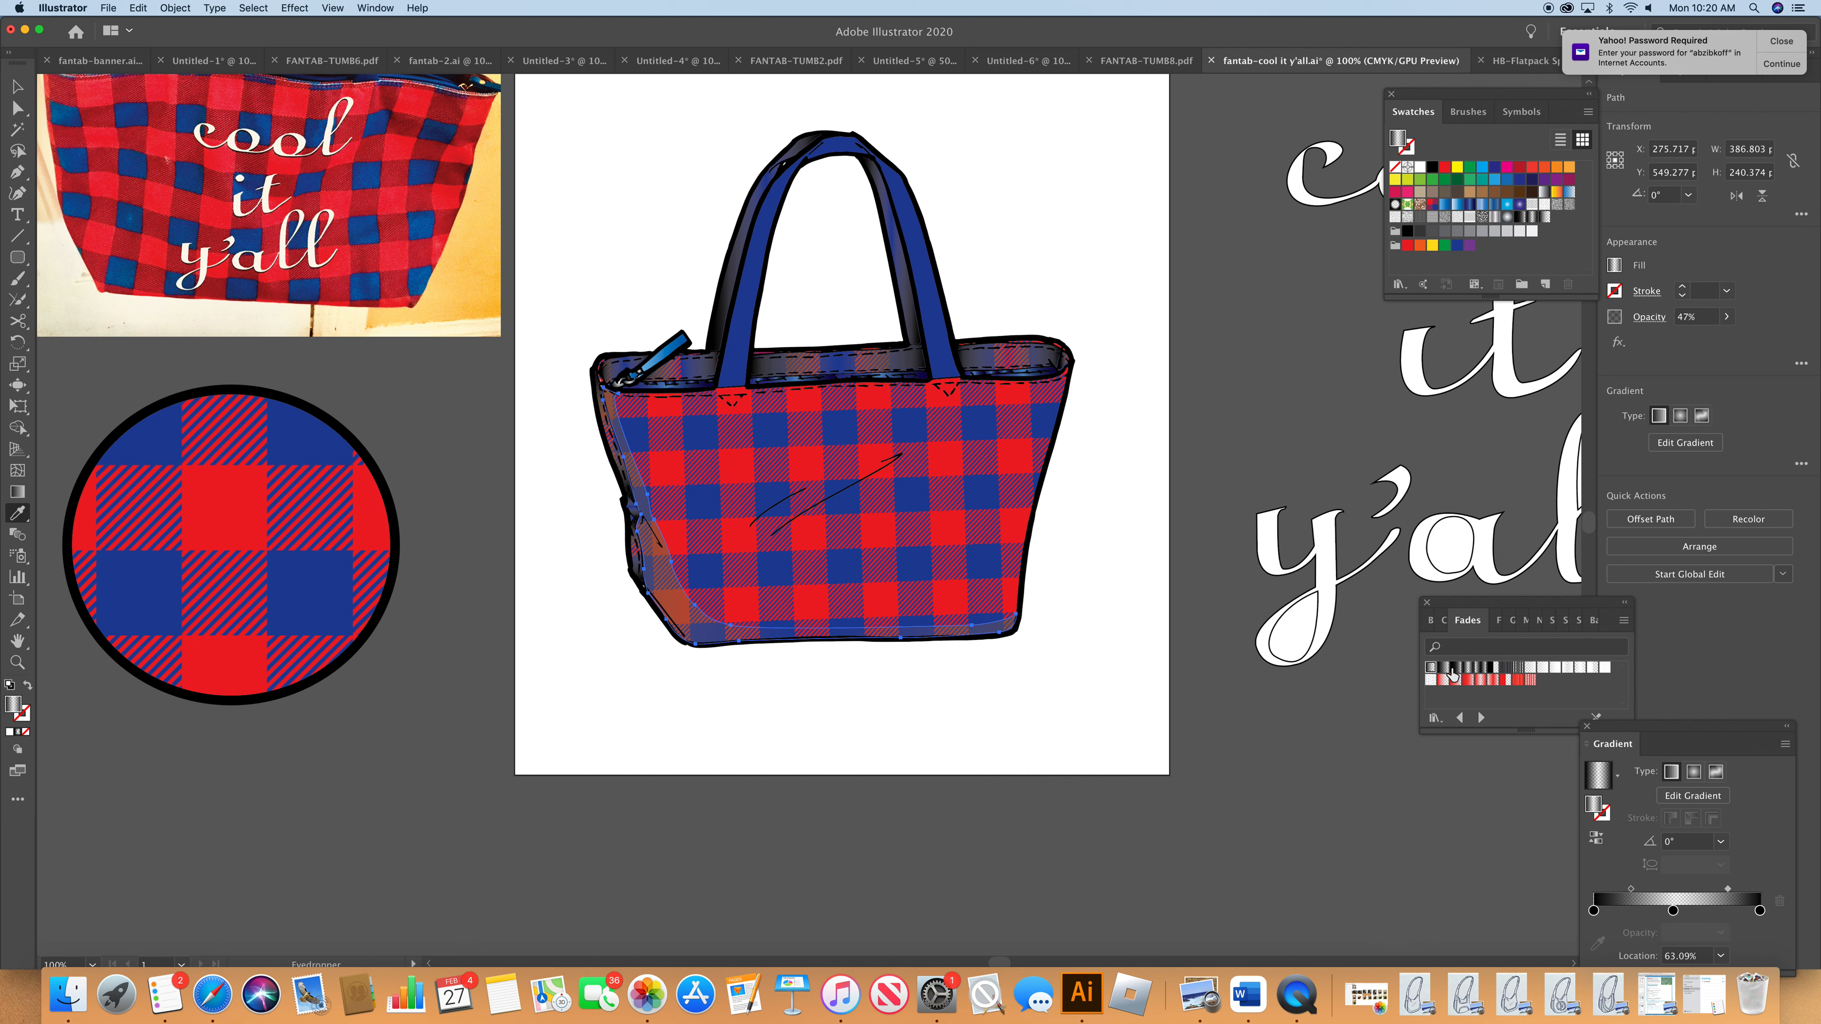
pyautogui.click(1454, 669)
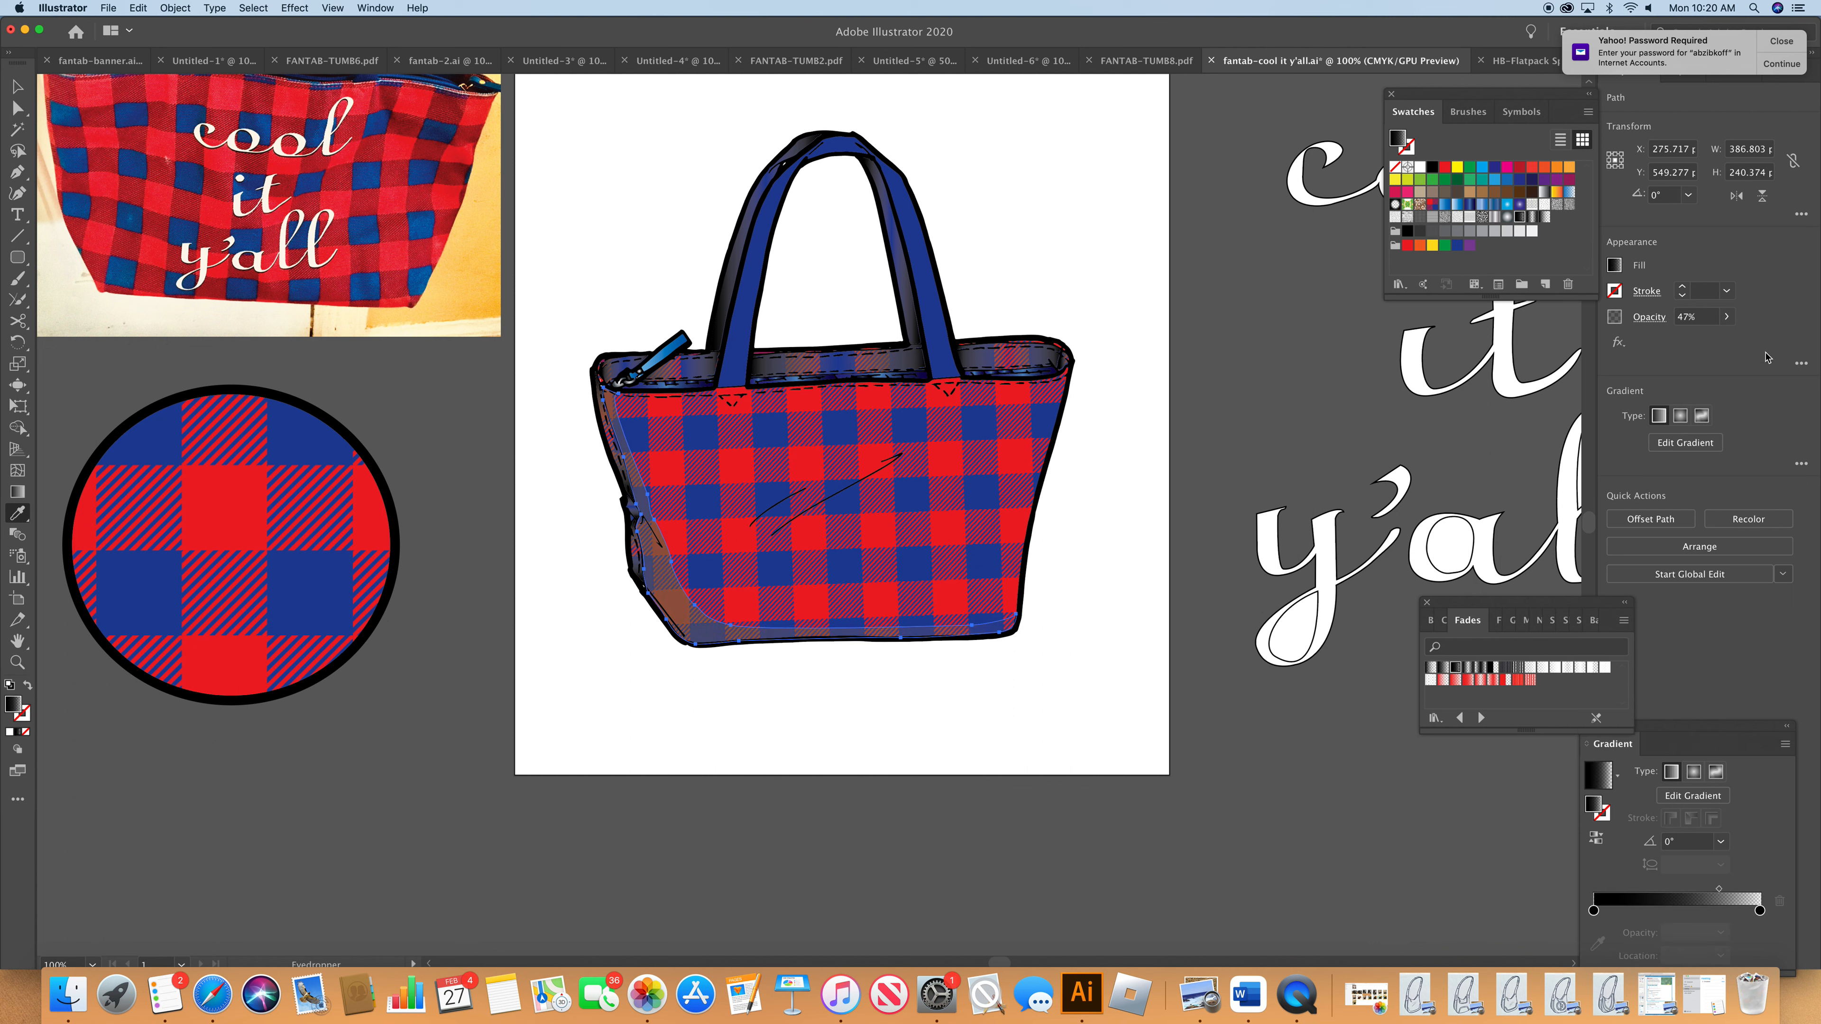
pyautogui.click(1723, 321)
pyautogui.moveTo(1699, 345); pyautogui.dragTo(1713, 346)
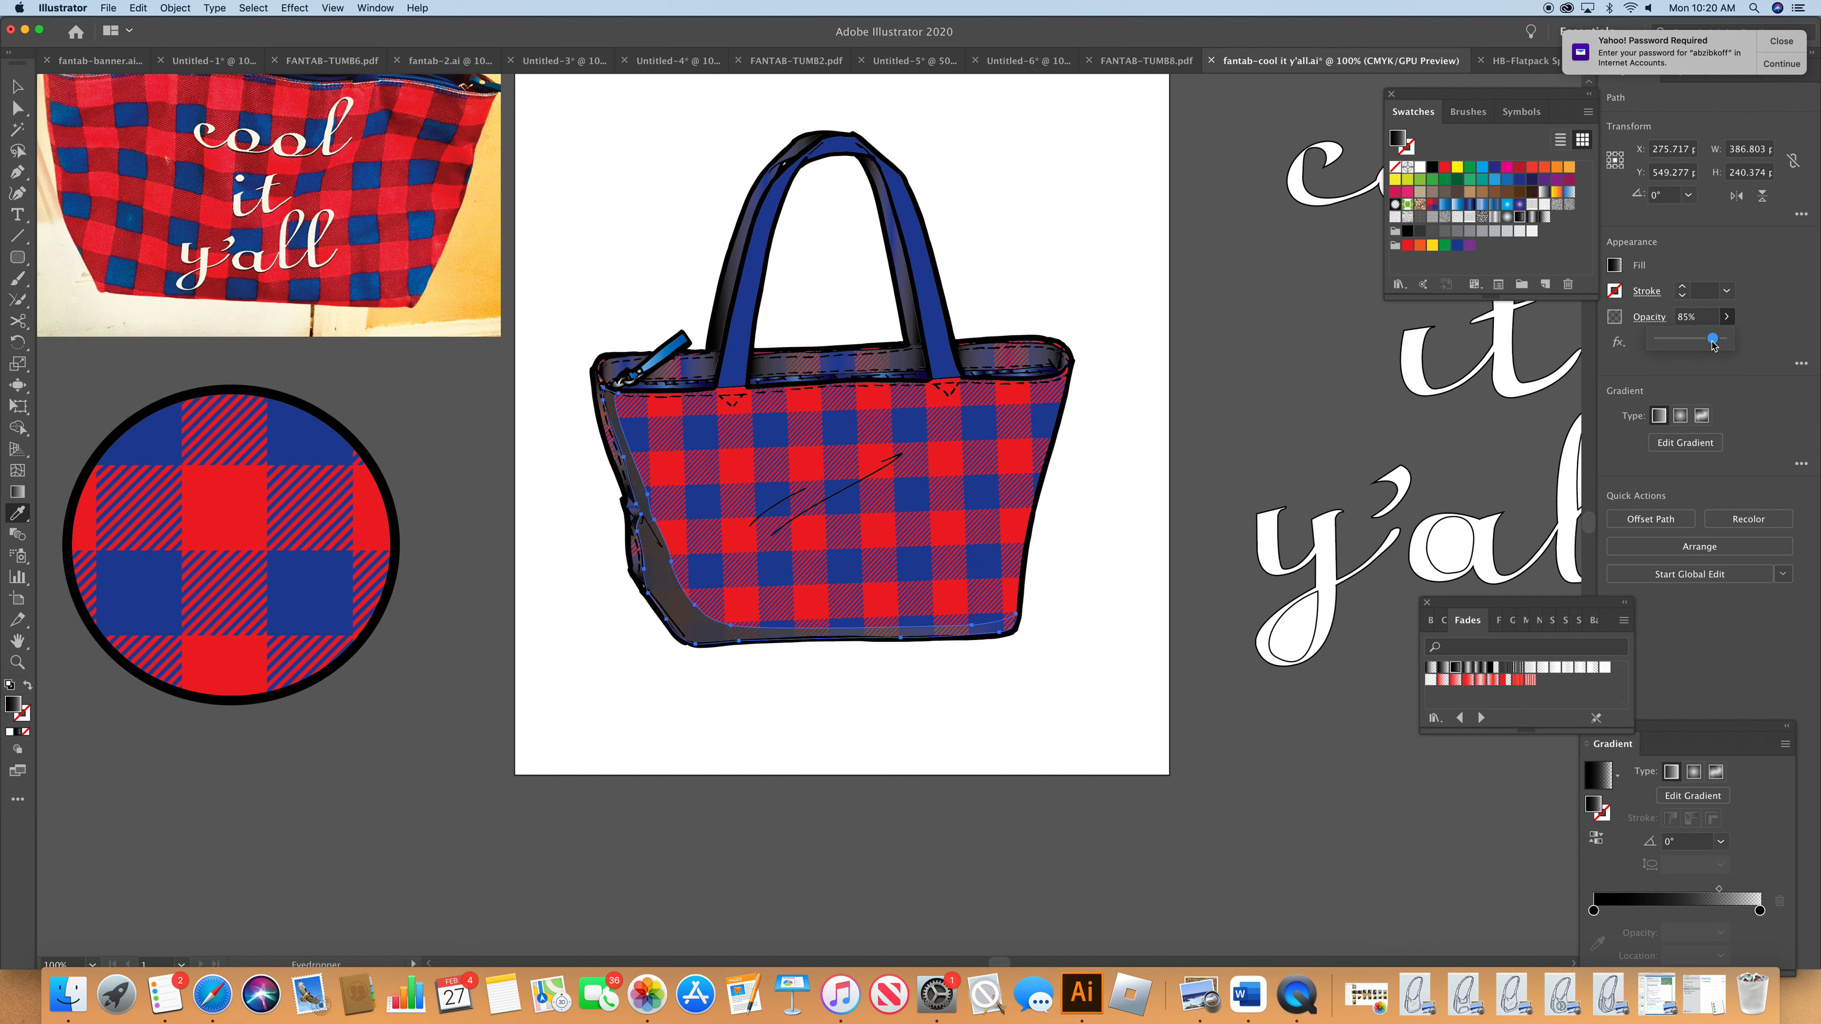
pyautogui.click(1430, 668)
pyautogui.click(1213, 781)
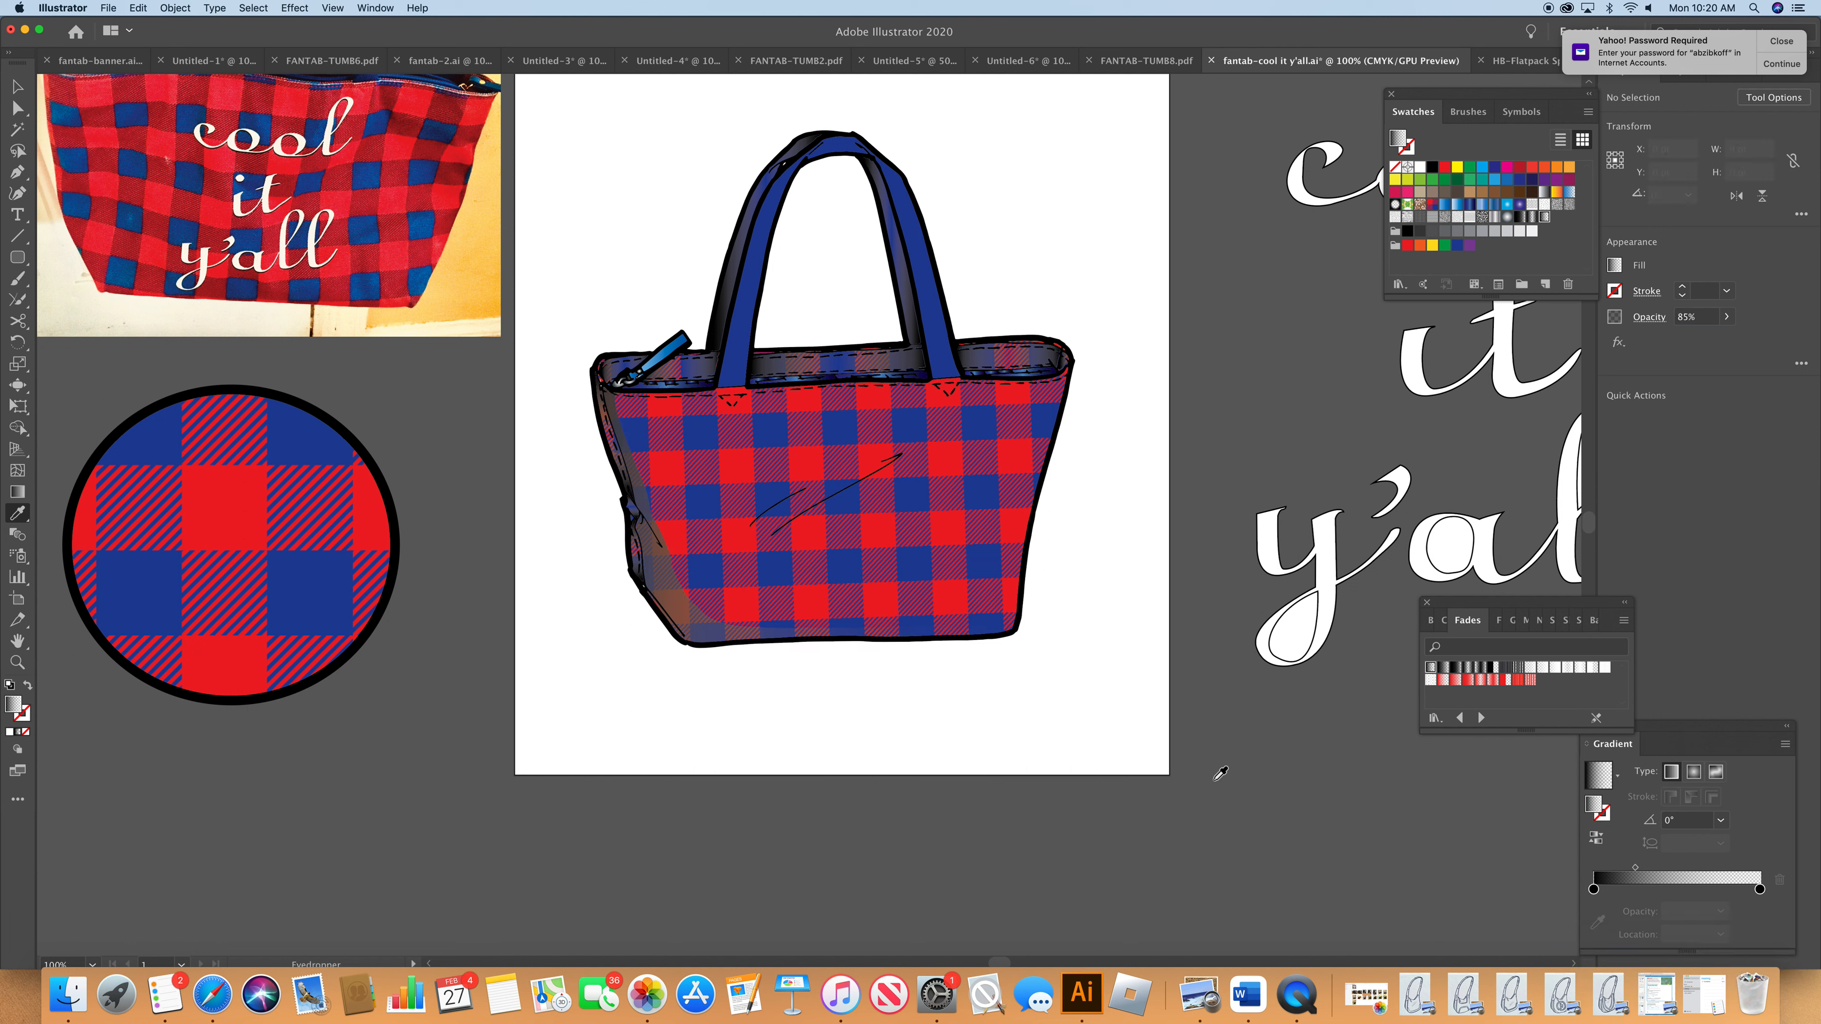
# - Move the black gradient stop of the side and bottom shading shape to 13% and raise the shape's opacity to 100%
pyautogui.click(690, 618)
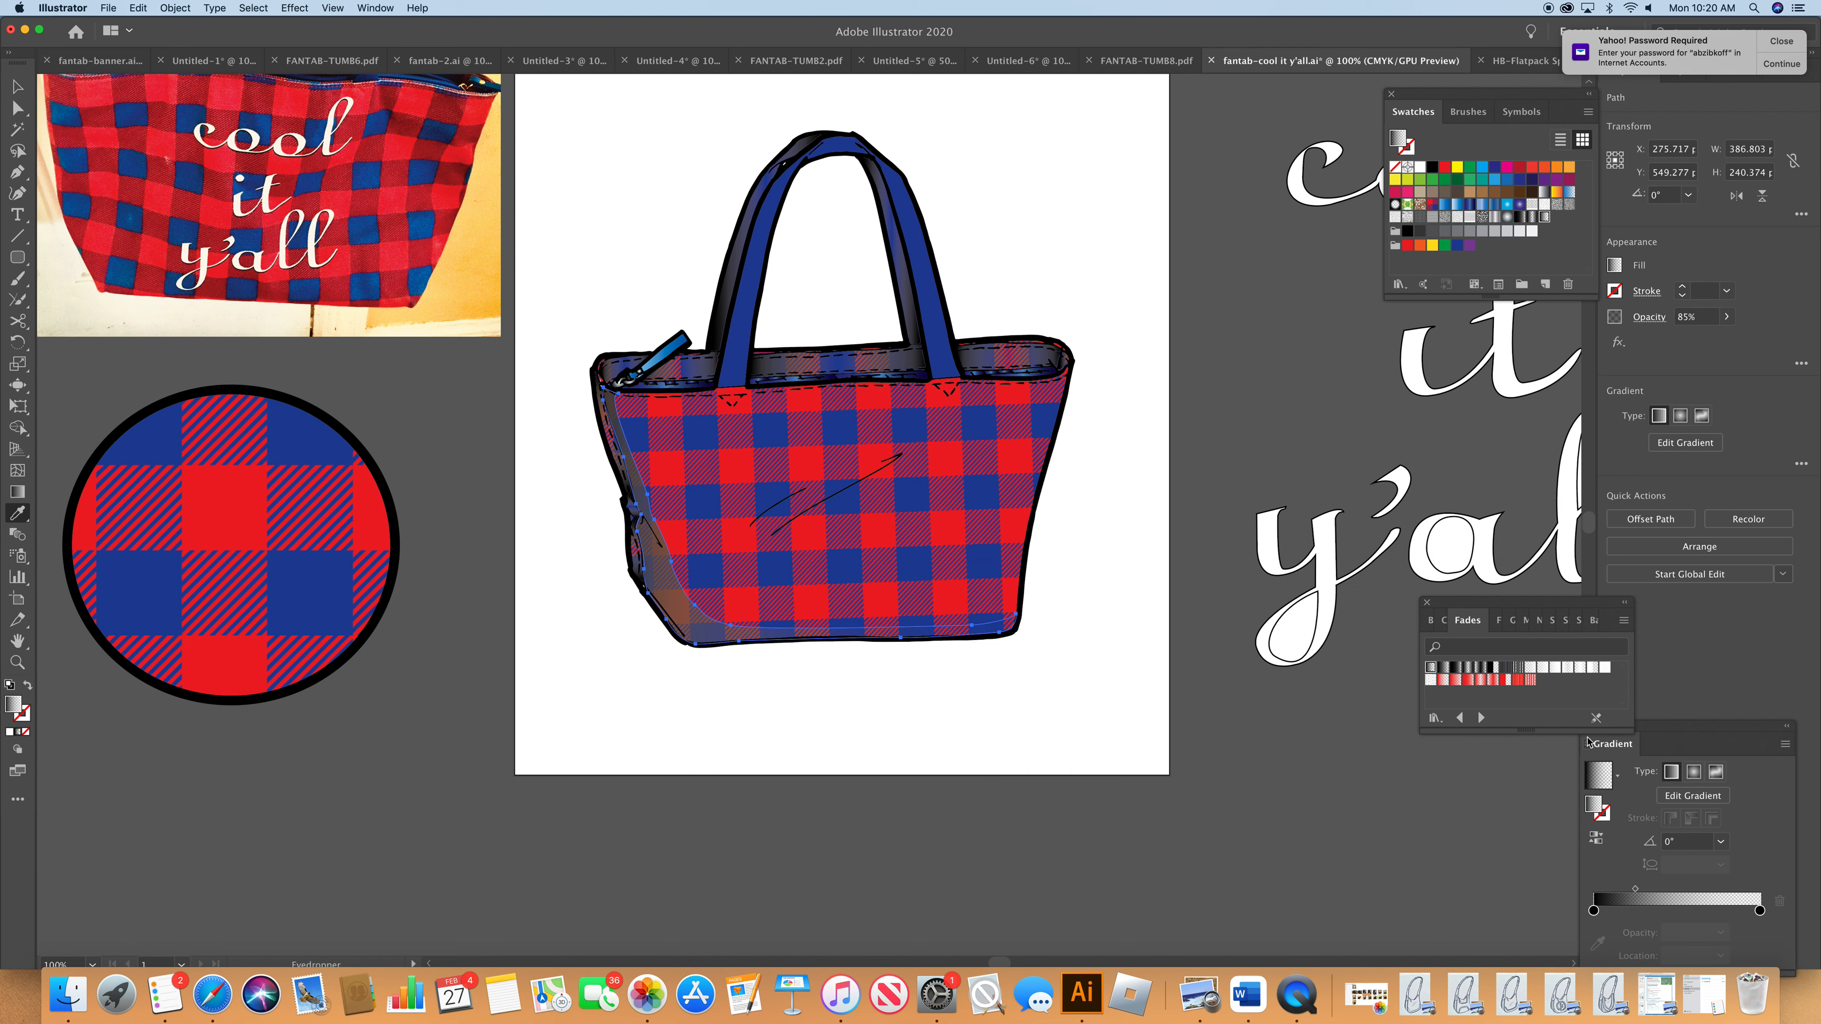
pyautogui.moveTo(1632, 894)
pyautogui.mouseDown()
pyautogui.moveTo(1603, 911)
pyautogui.moveTo(1633, 917)
pyautogui.moveTo(1615, 919)
pyautogui.mouseUp()
pyautogui.click(1635, 890)
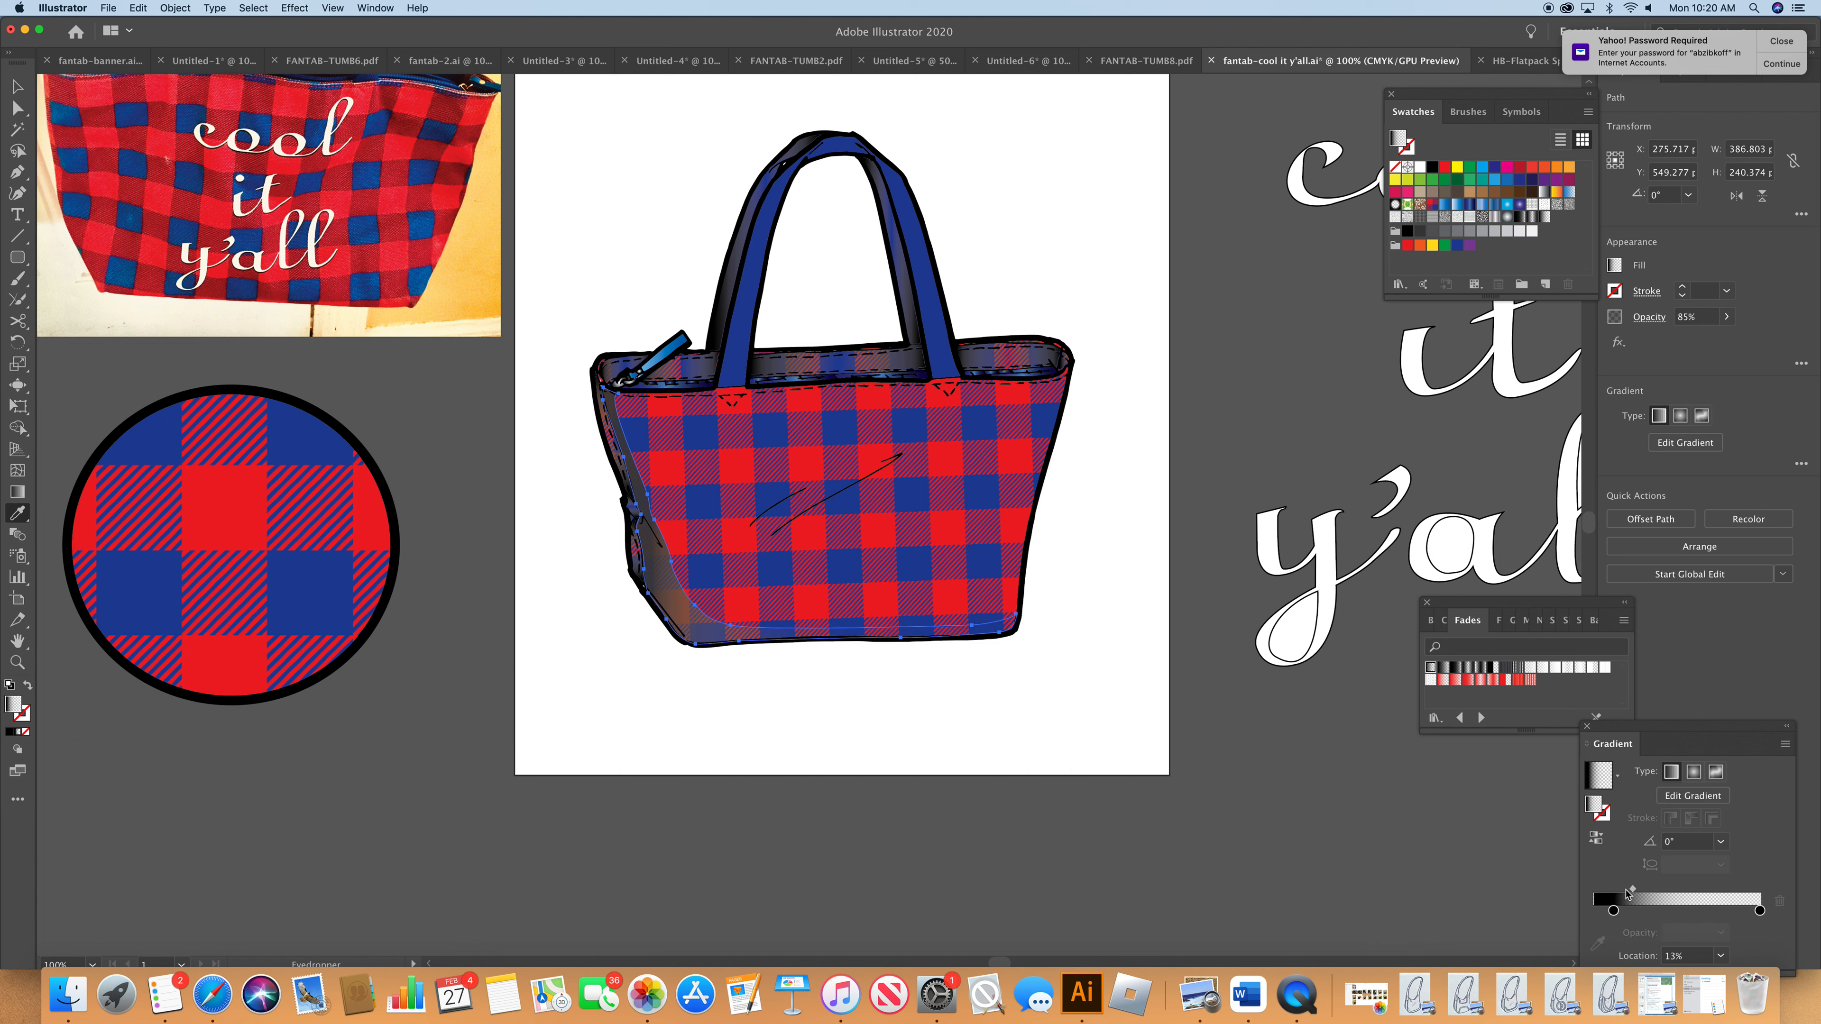
pyautogui.click(1727, 318)
pyautogui.moveTo(1721, 343); pyautogui.dragTo(1733, 343)
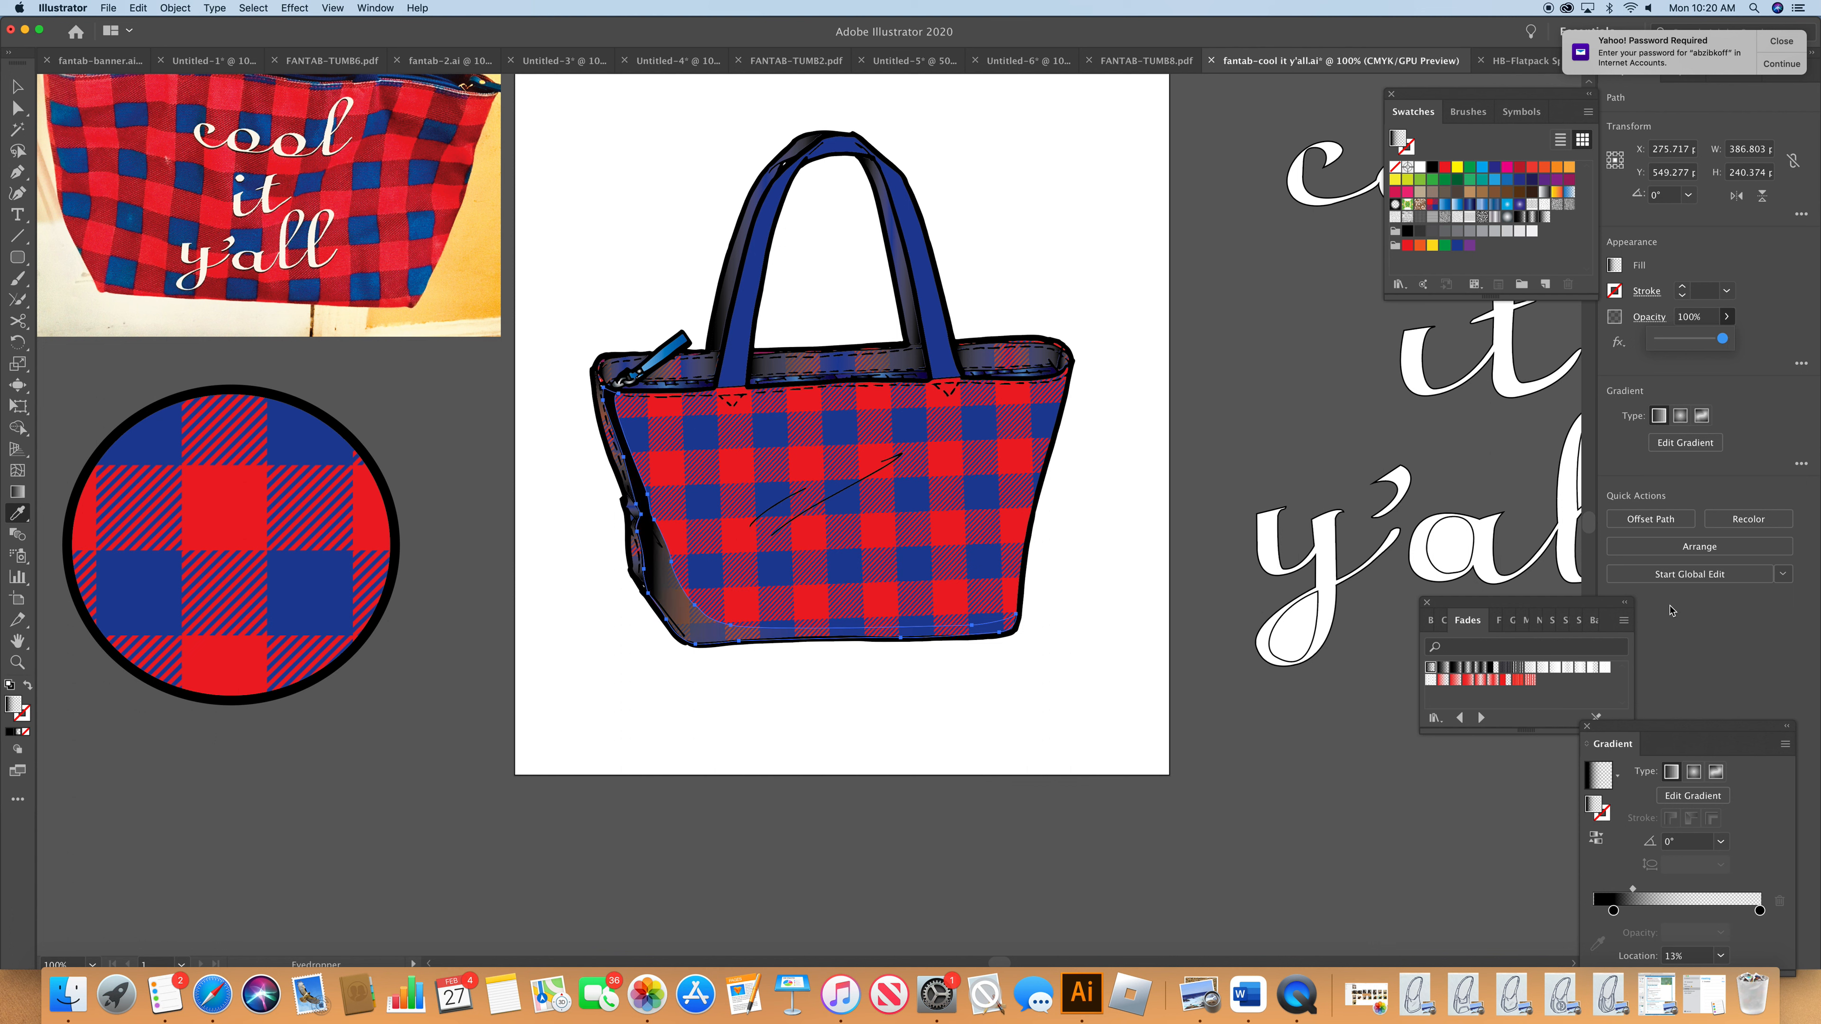
# - Set the side and bottom shading's gradient angle to 45°, return its black stop to 0%, and deselect the shape
pyautogui.click(1720, 841)
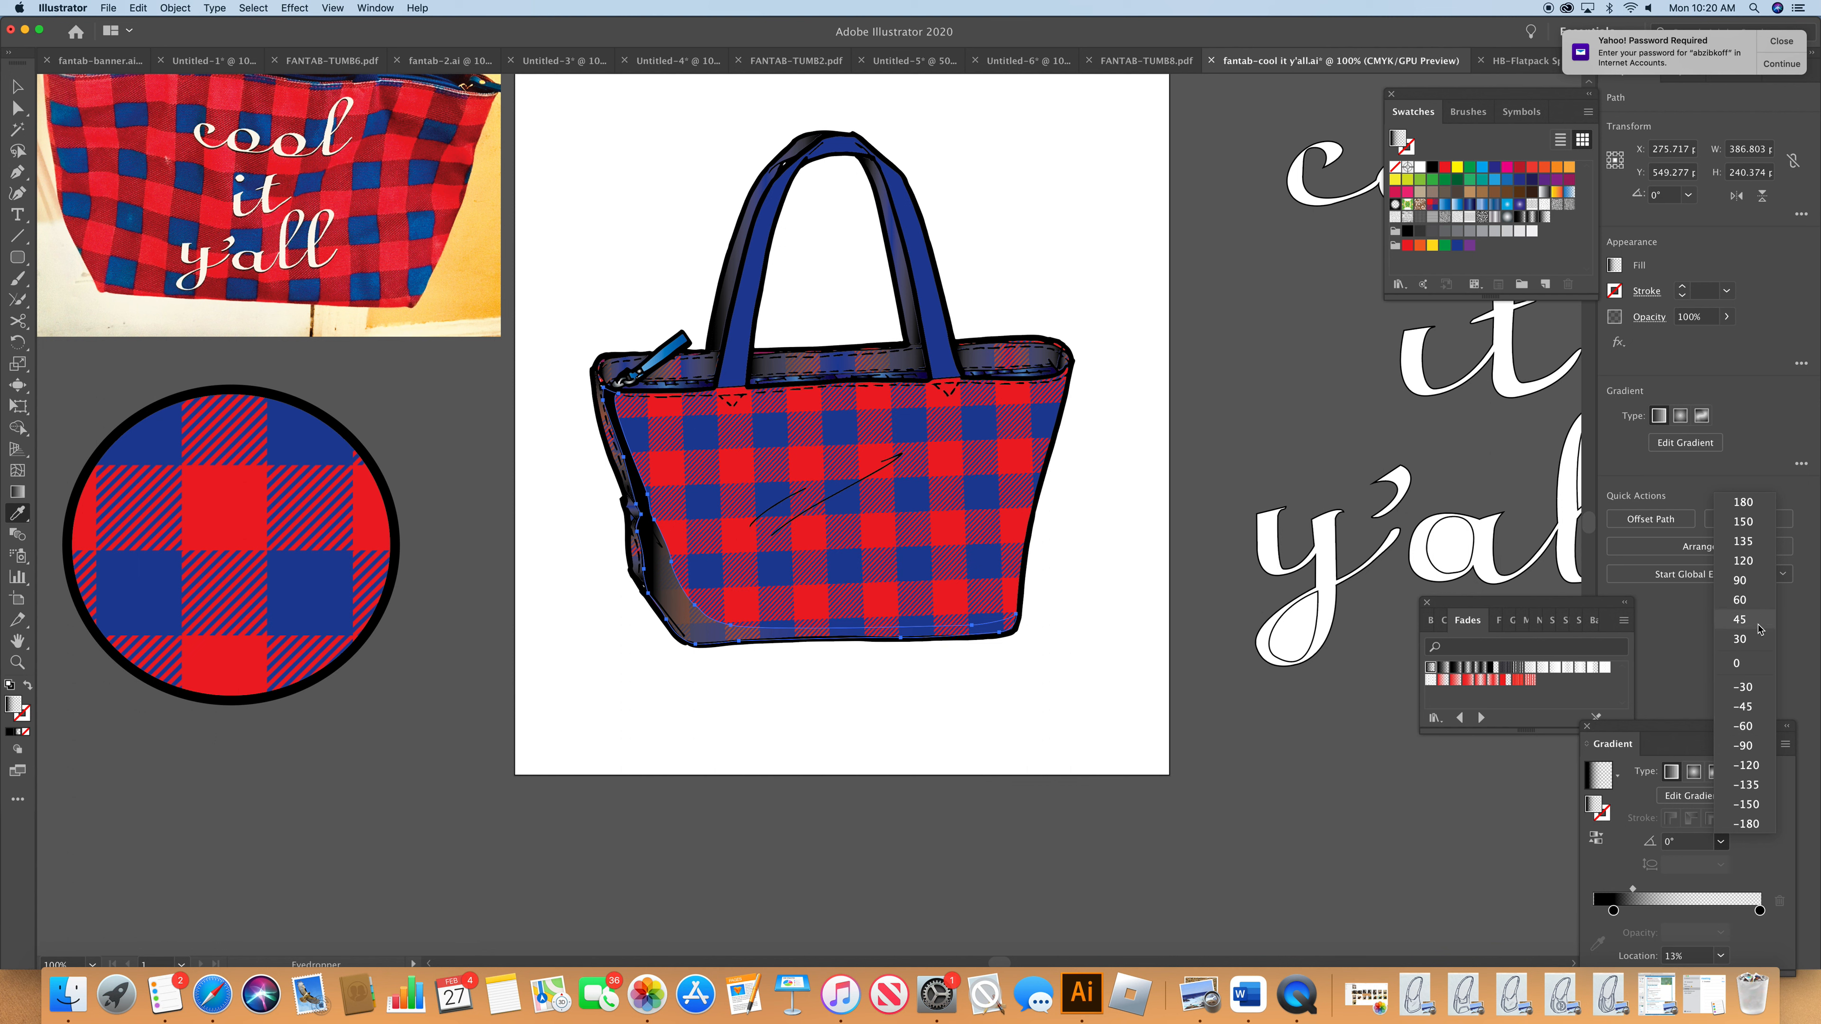
pyautogui.click(1740, 618)
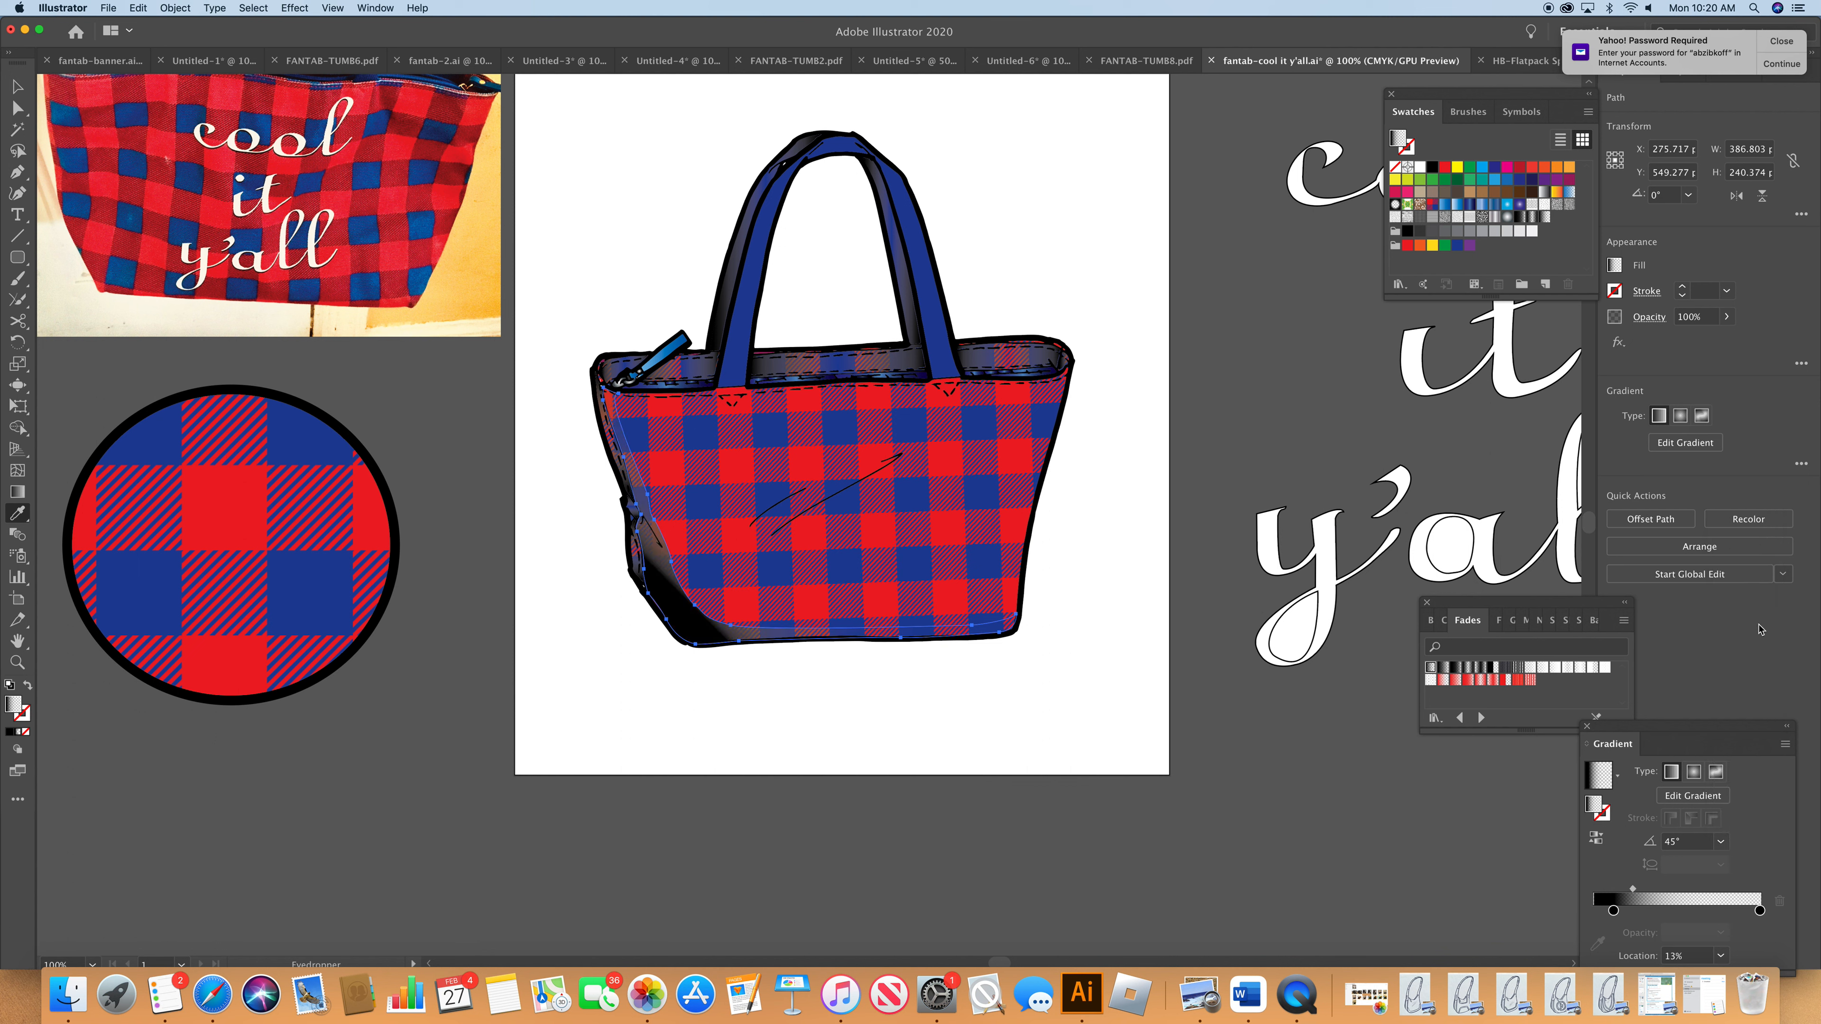
pyautogui.moveTo(1613, 910); pyautogui.dragTo(1598, 911)
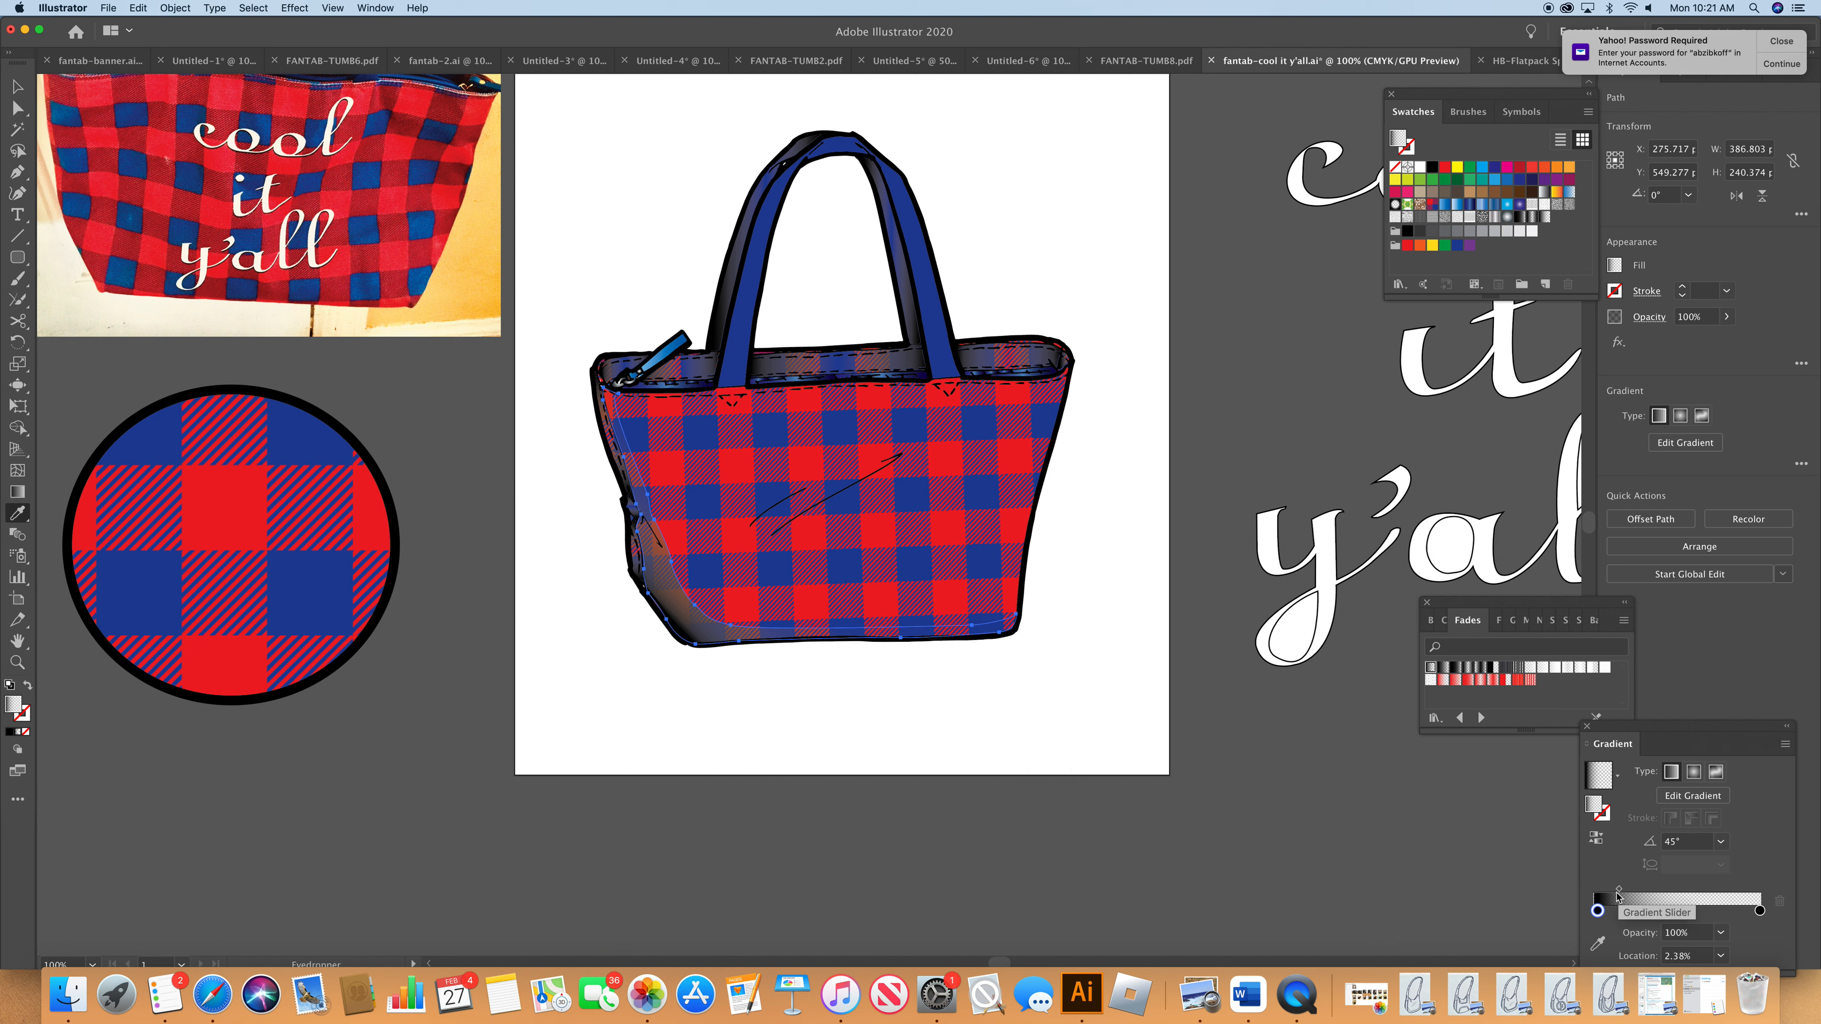
pyautogui.moveTo(1597, 910)
pyautogui.mouseDown()
pyautogui.moveTo(1621, 915)
pyautogui.moveTo(1583, 920)
pyautogui.mouseUp()
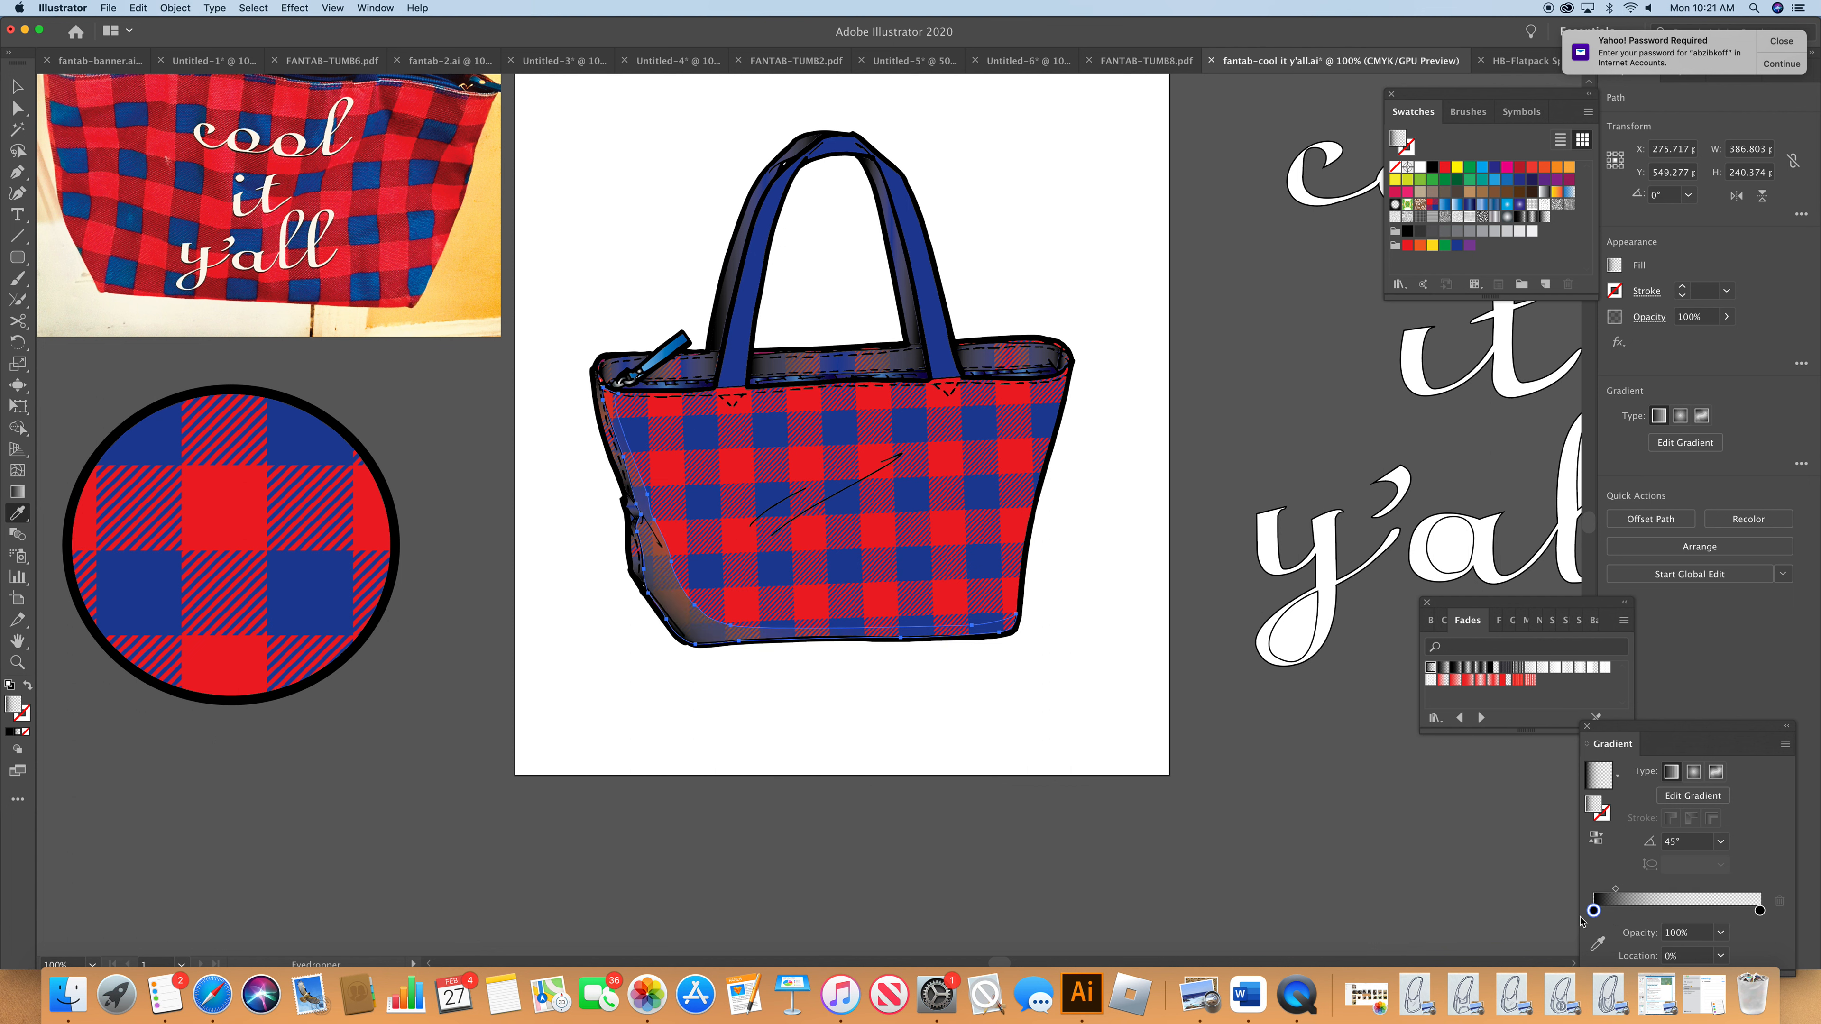
pyautogui.click(1516, 868)
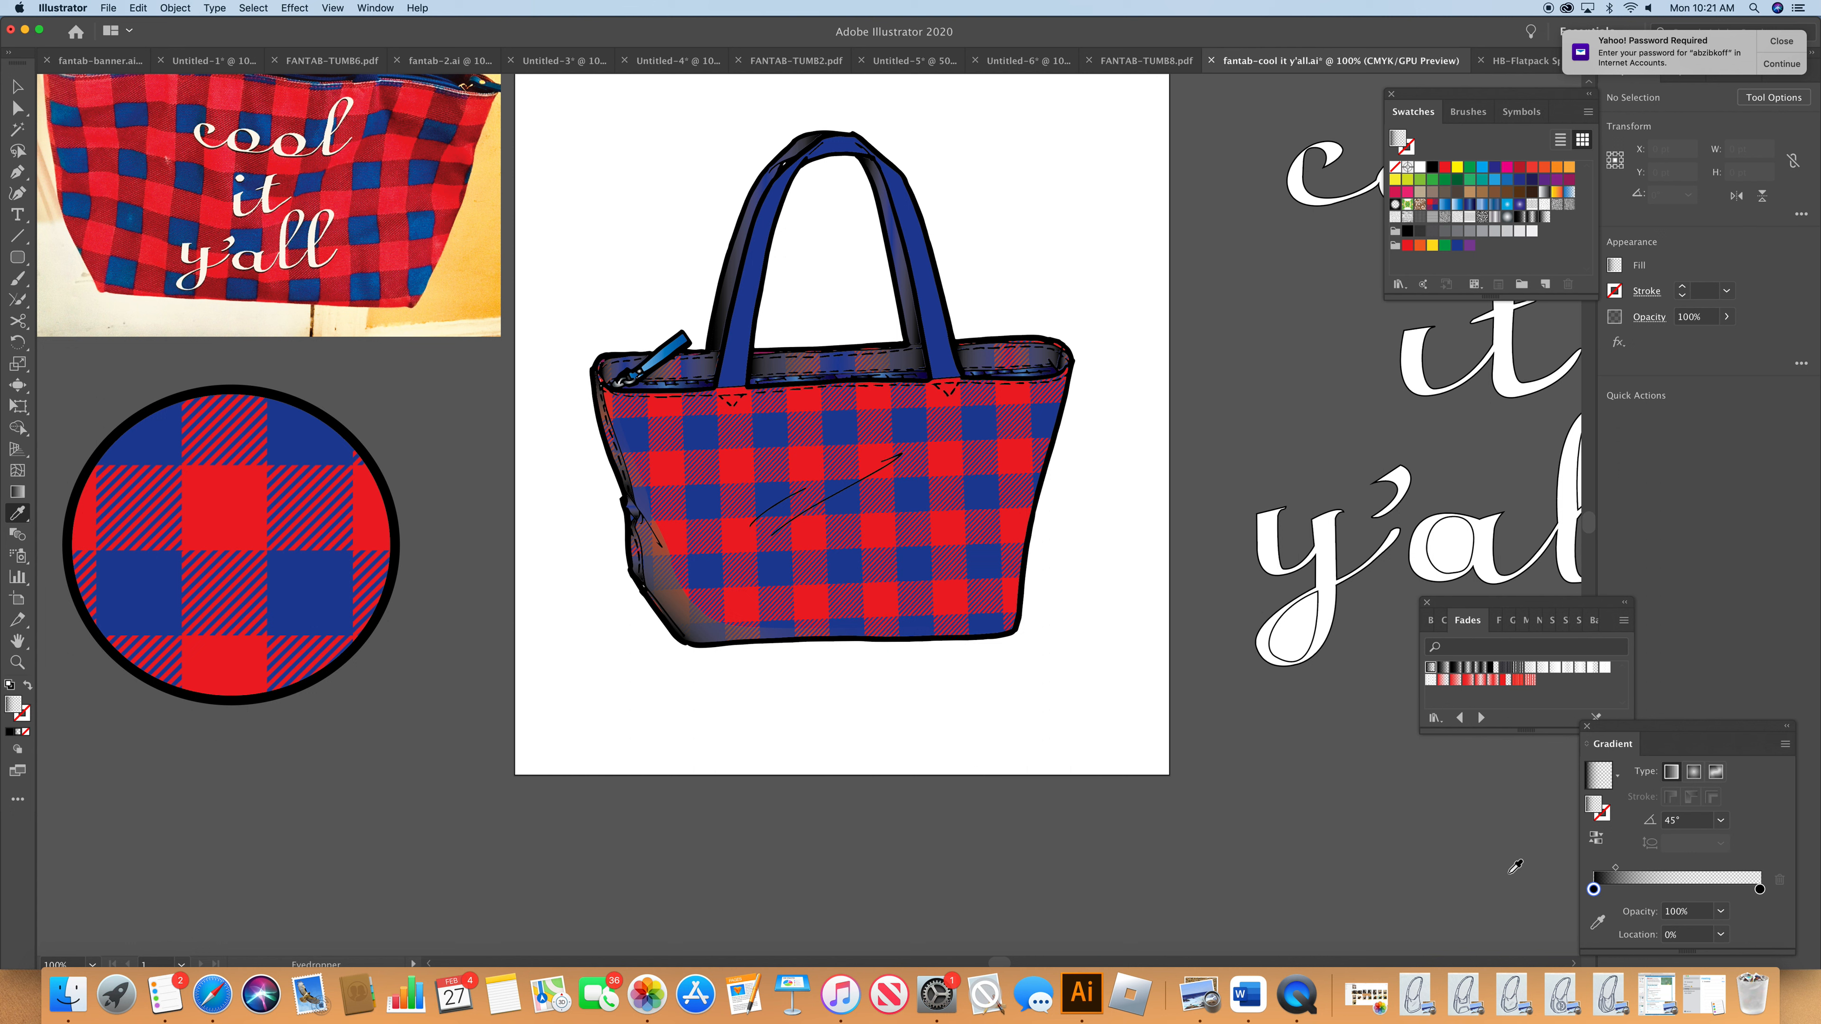
# - Set the opacity of the side and bottom shading shape to 90% and deselect it, undoing any accidental fill sampling
pyautogui.press('a')
pyautogui.click(622, 592)
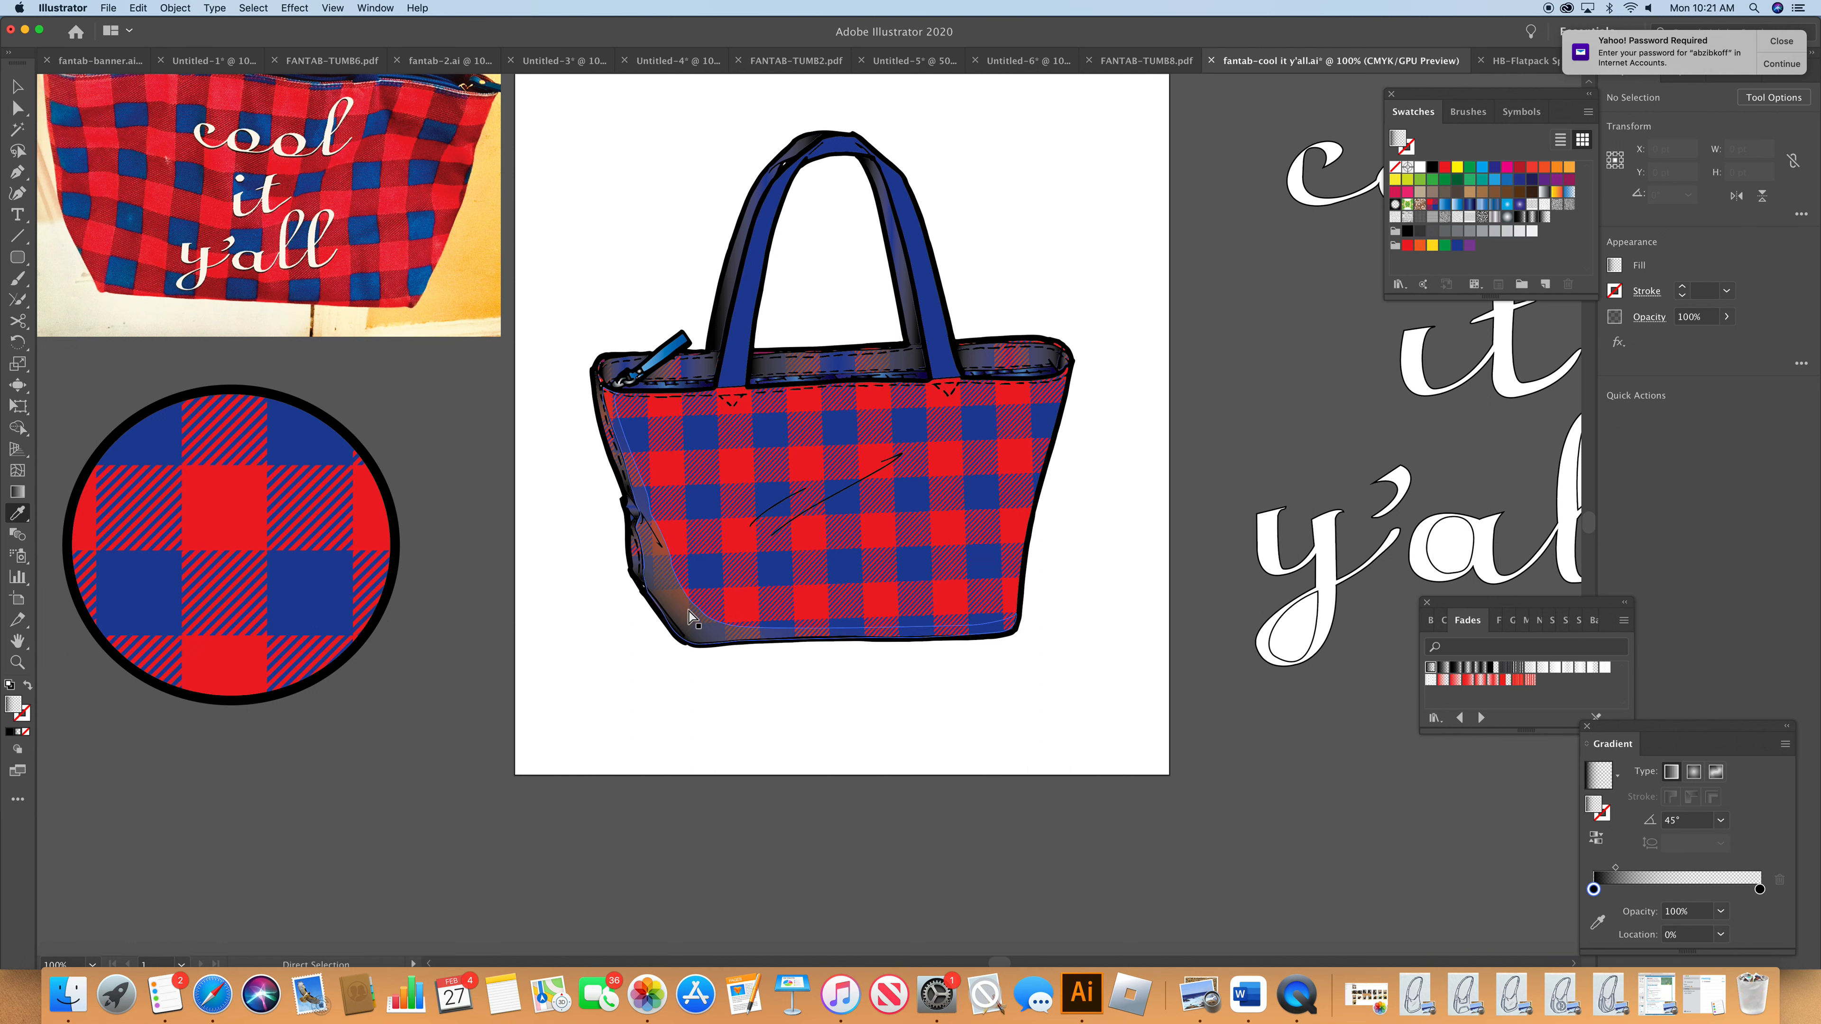
pyautogui.press('i')
pyautogui.click(1658, 319)
pyautogui.click(1646, 348)
pyautogui.moveTo(1645, 371); pyautogui.dragTo(1632, 373)
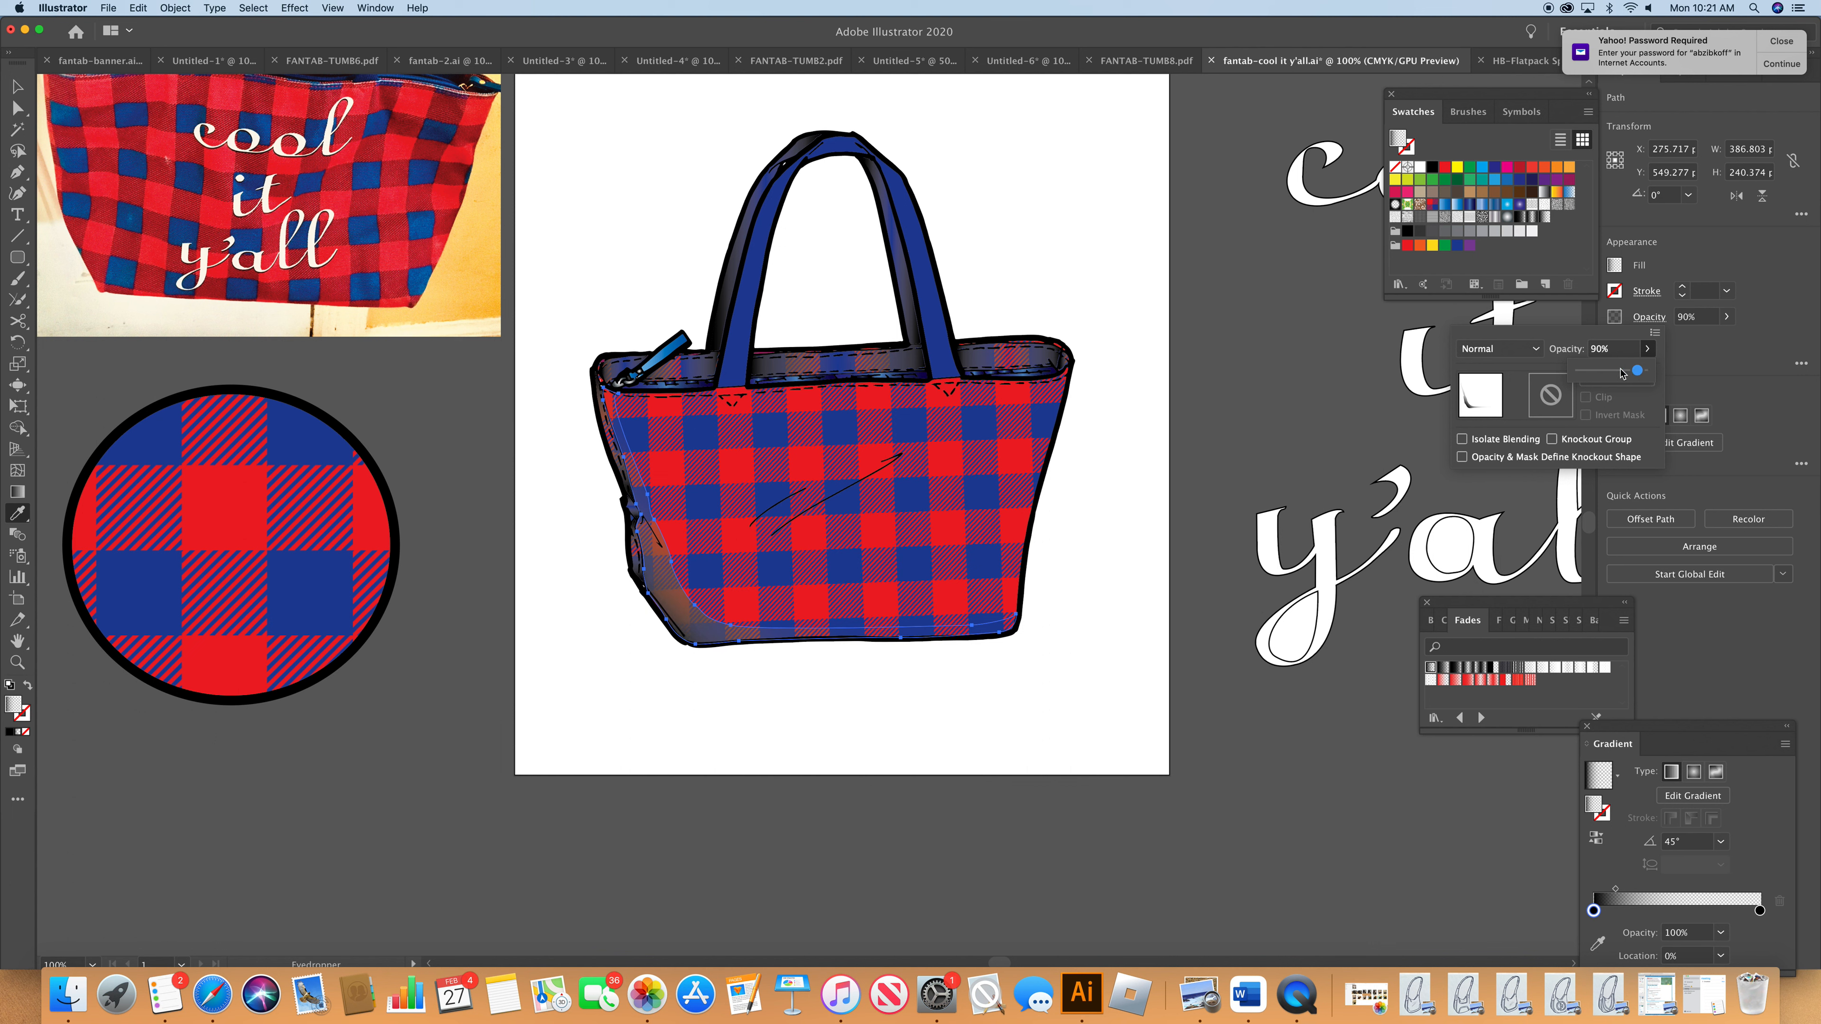
pyautogui.click(1273, 432)
pyautogui.click(1273, 432)
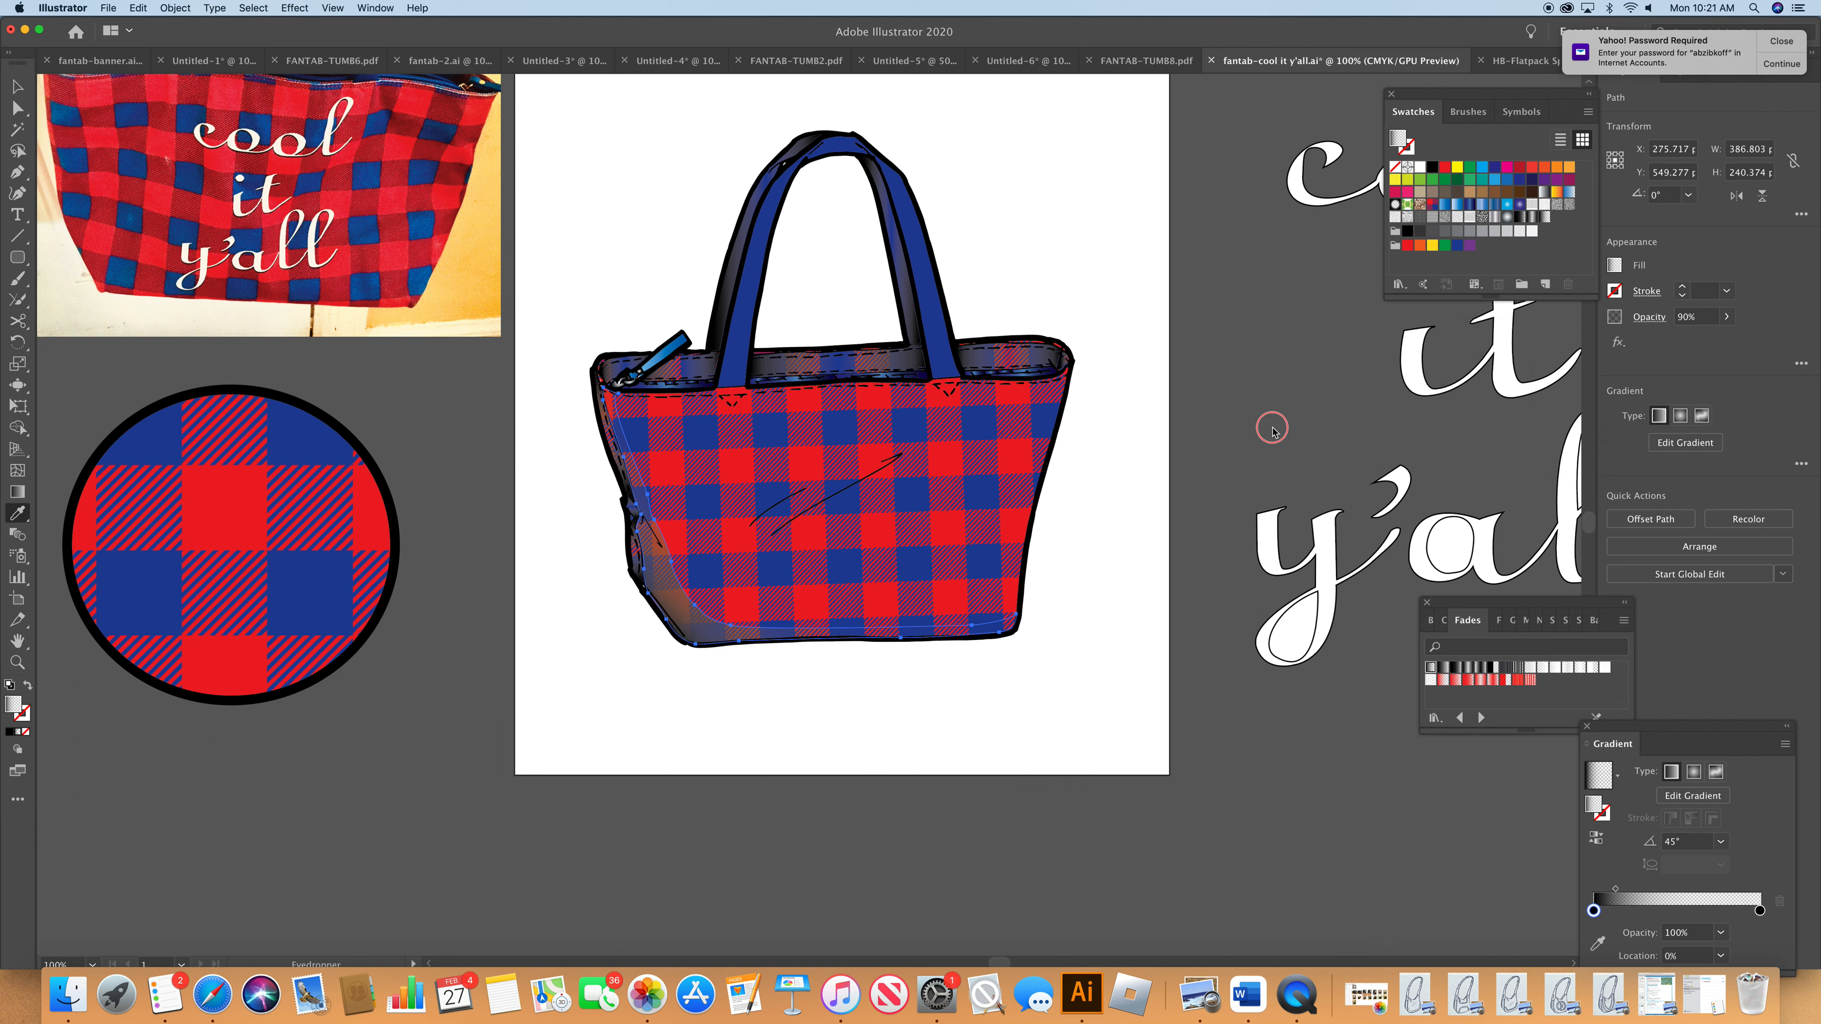
pyautogui.click(1276, 430)
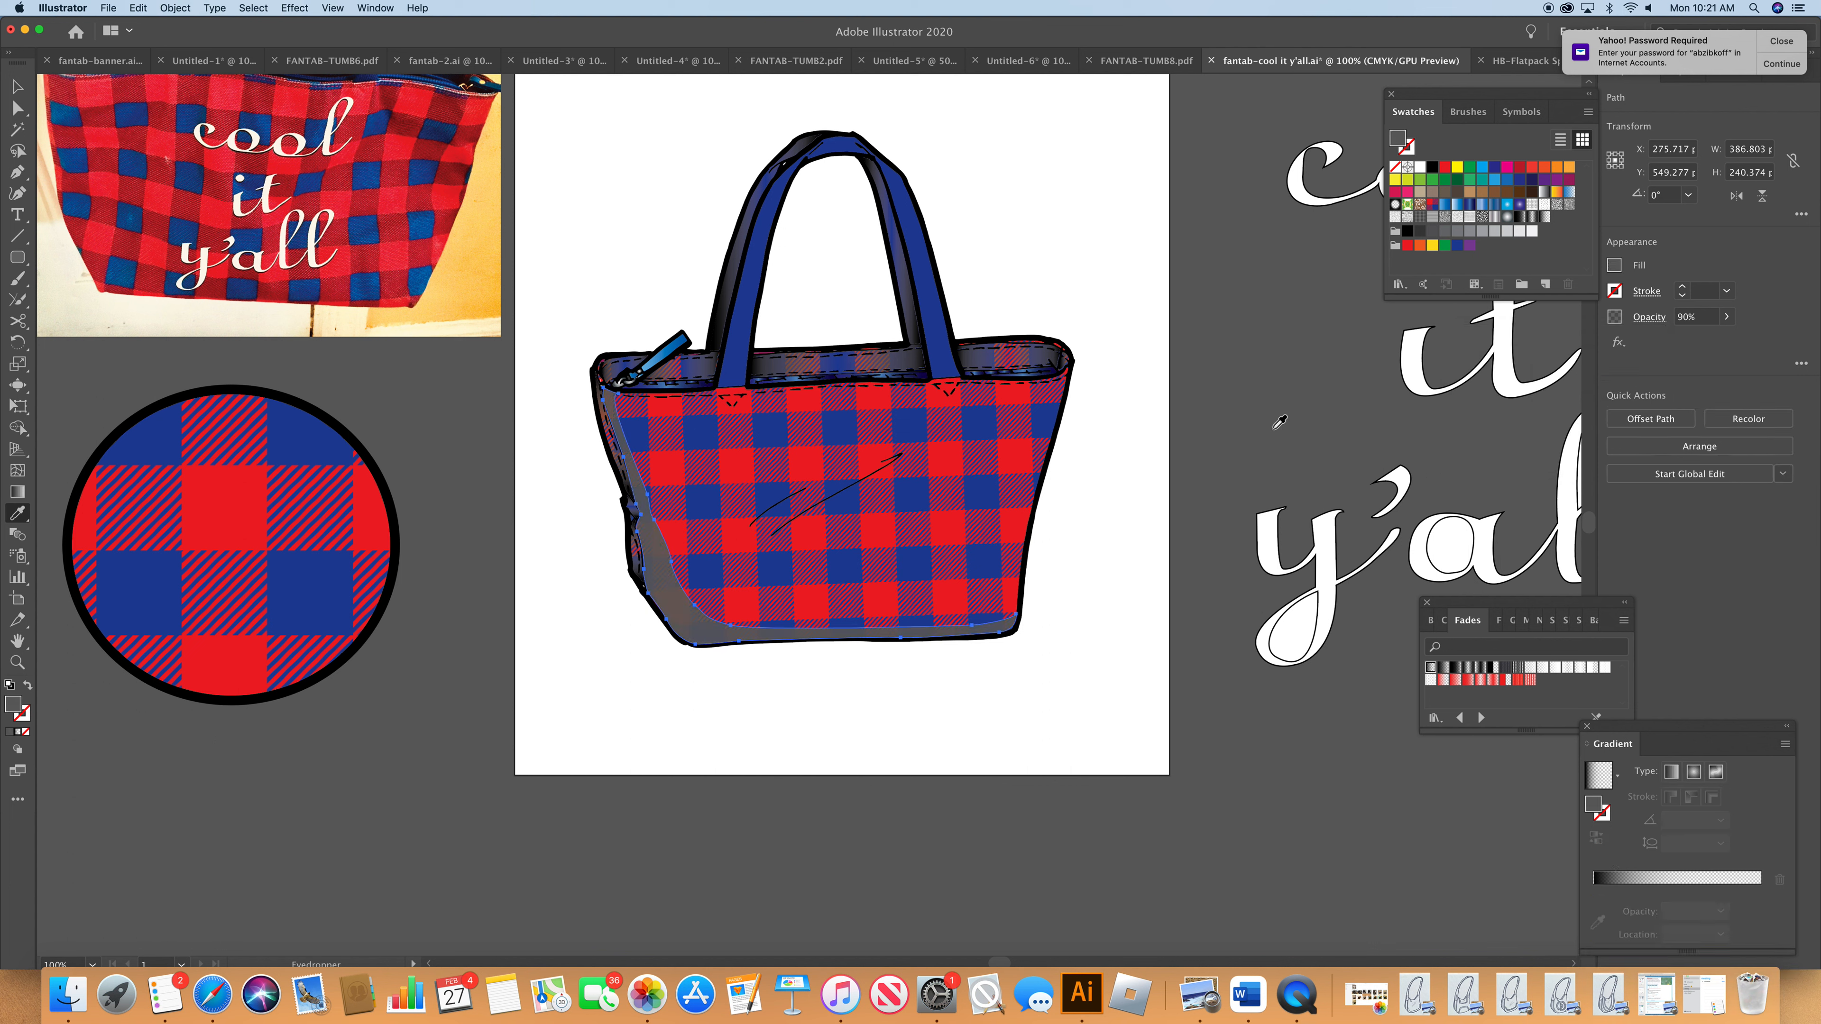
pyautogui.press('a')
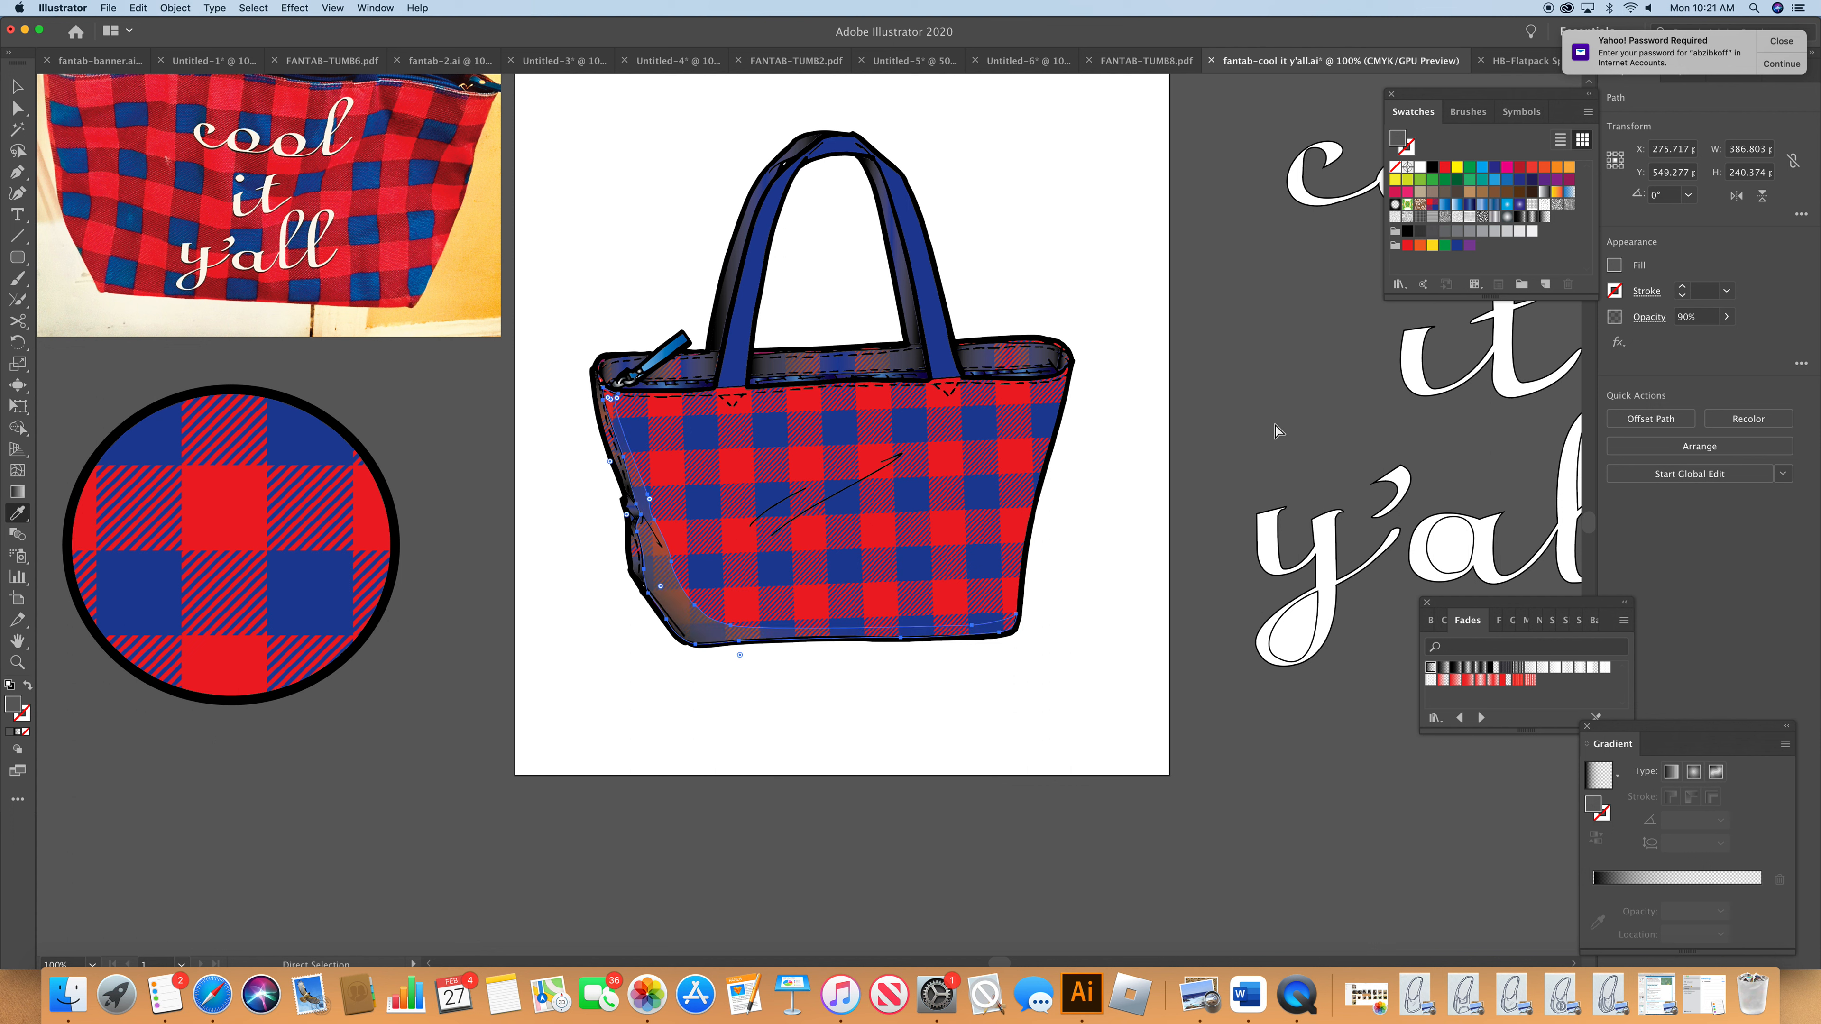
pyautogui.press('i')
pyautogui.click(1281, 417)
pyautogui.press('super+shift+a')
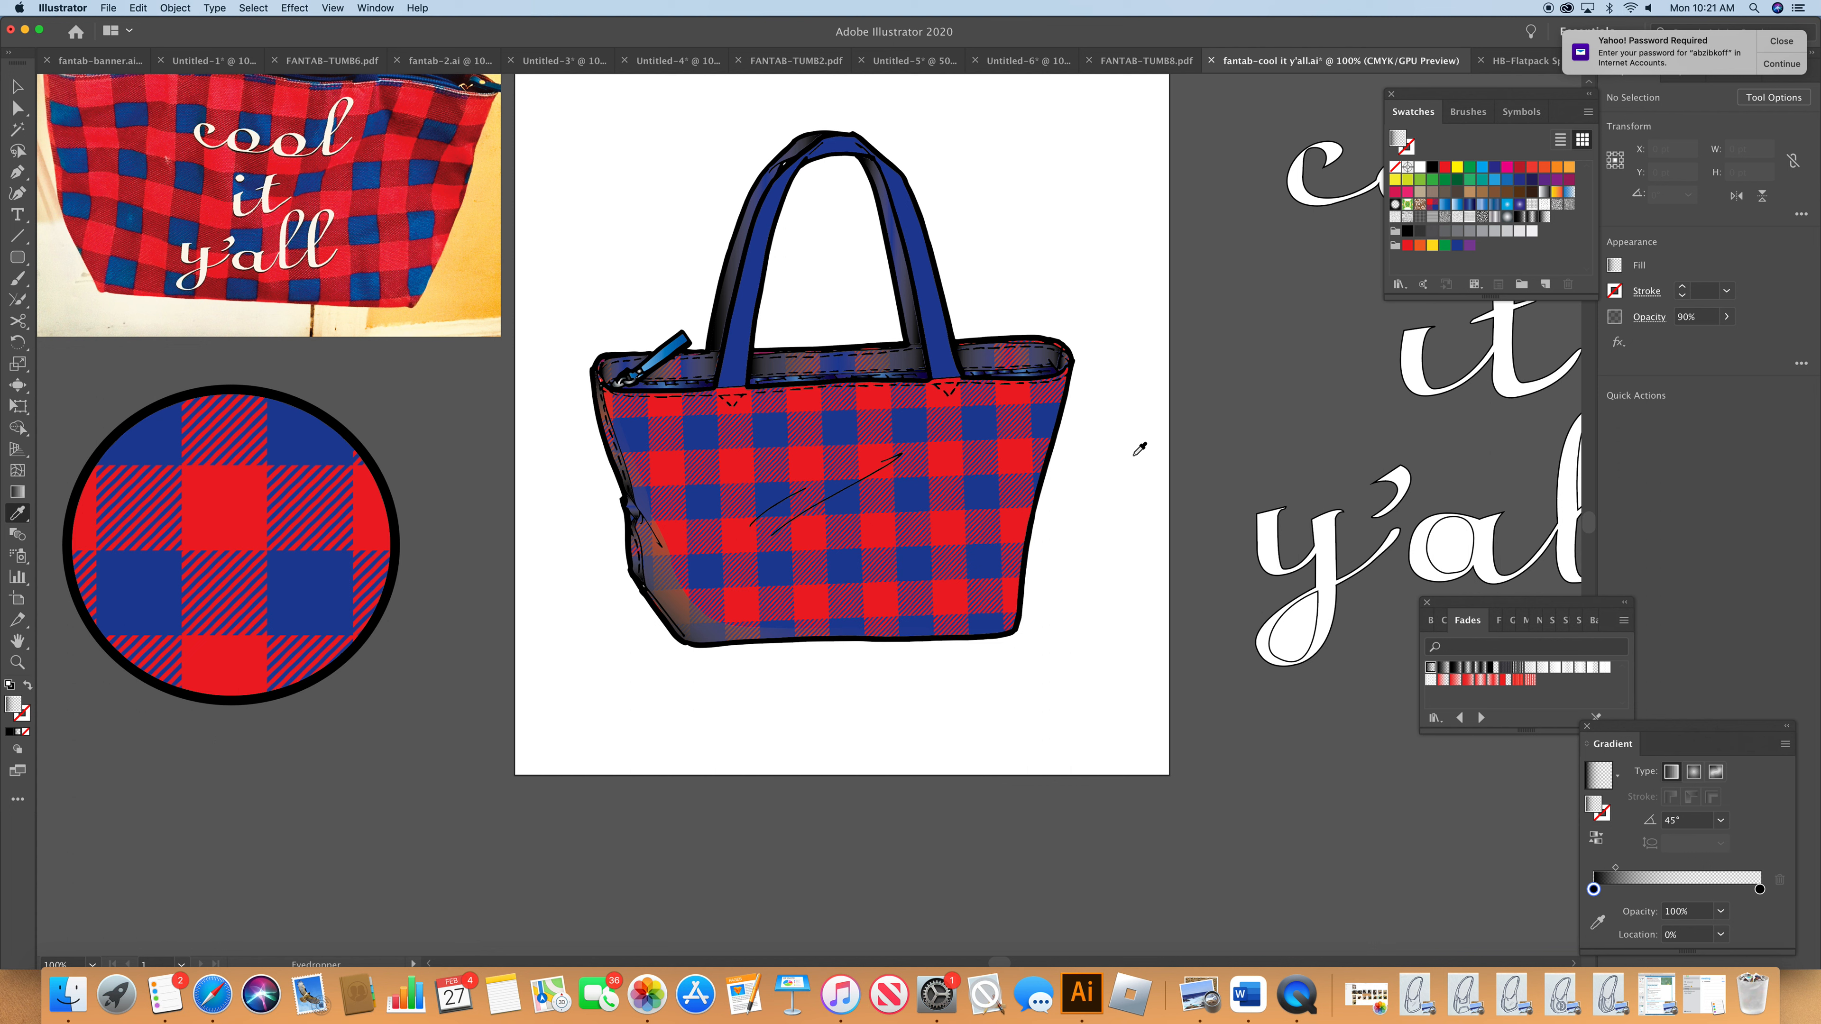
# - Duplicate the white "cool it y'all" lettering group beside the artboard and place the copy over the bag
pyautogui.click(19, 88)
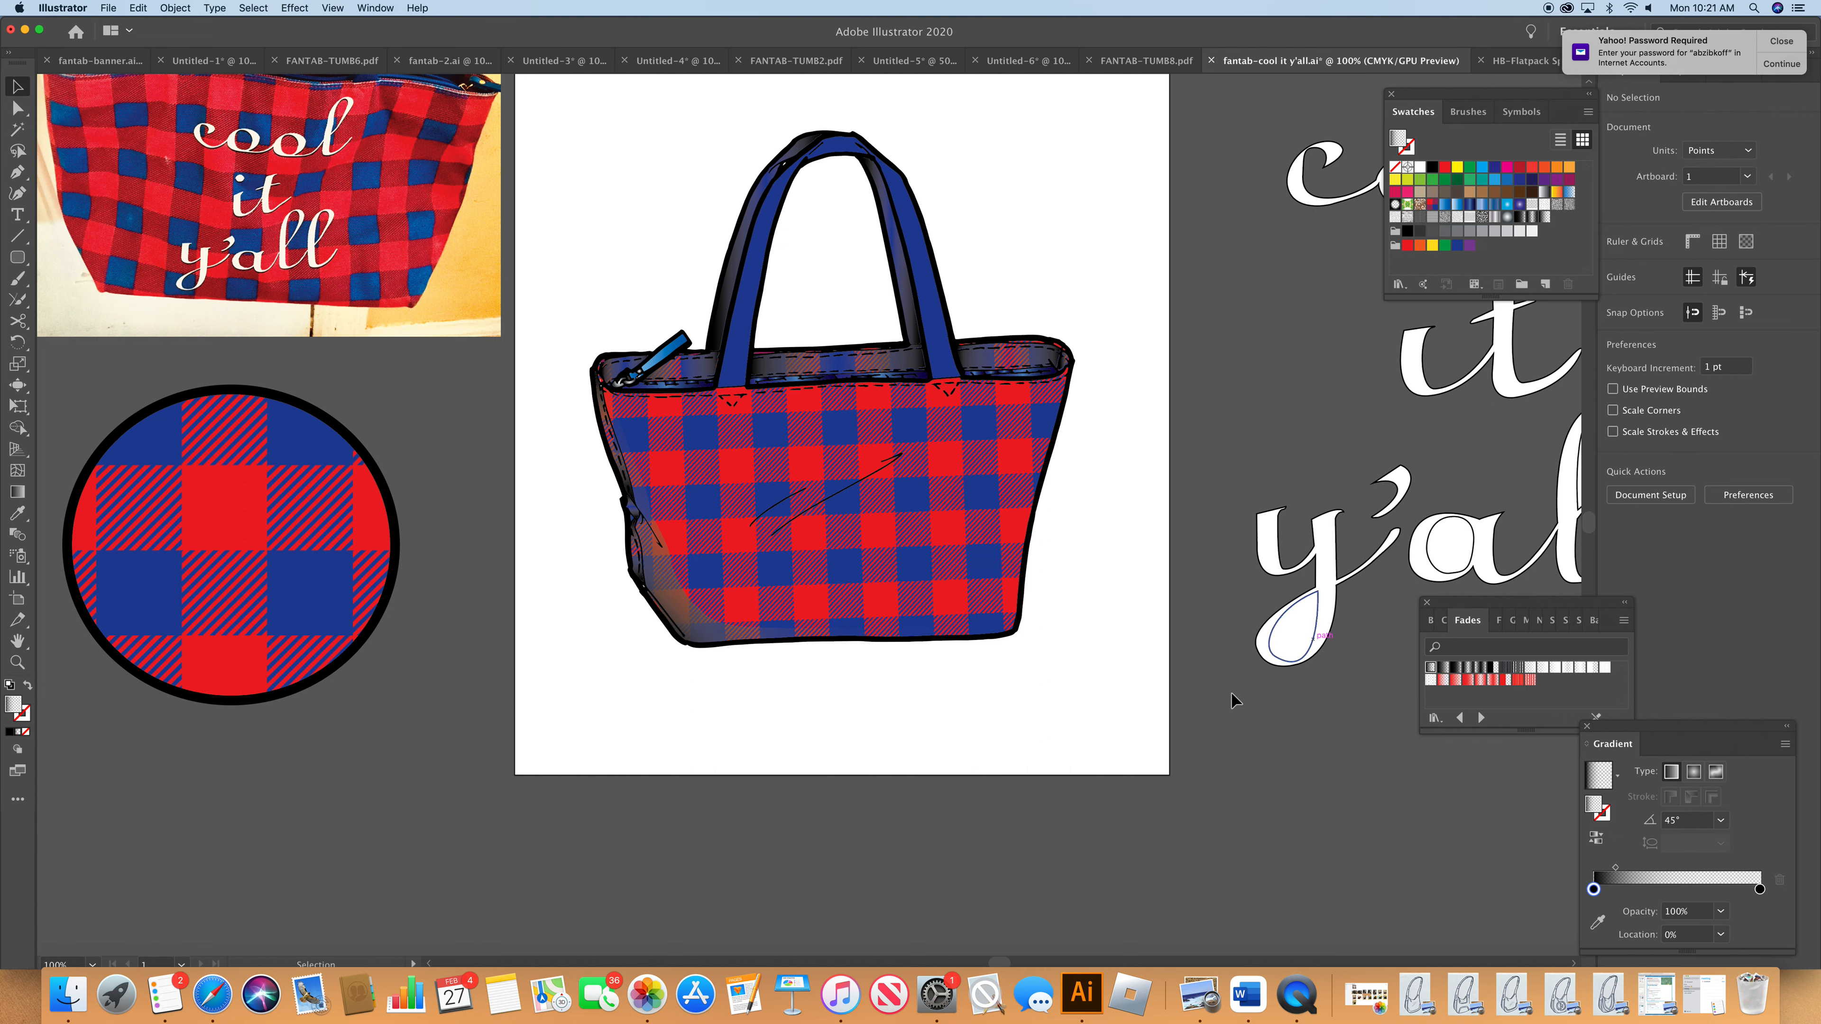
pyautogui.click(92, 965)
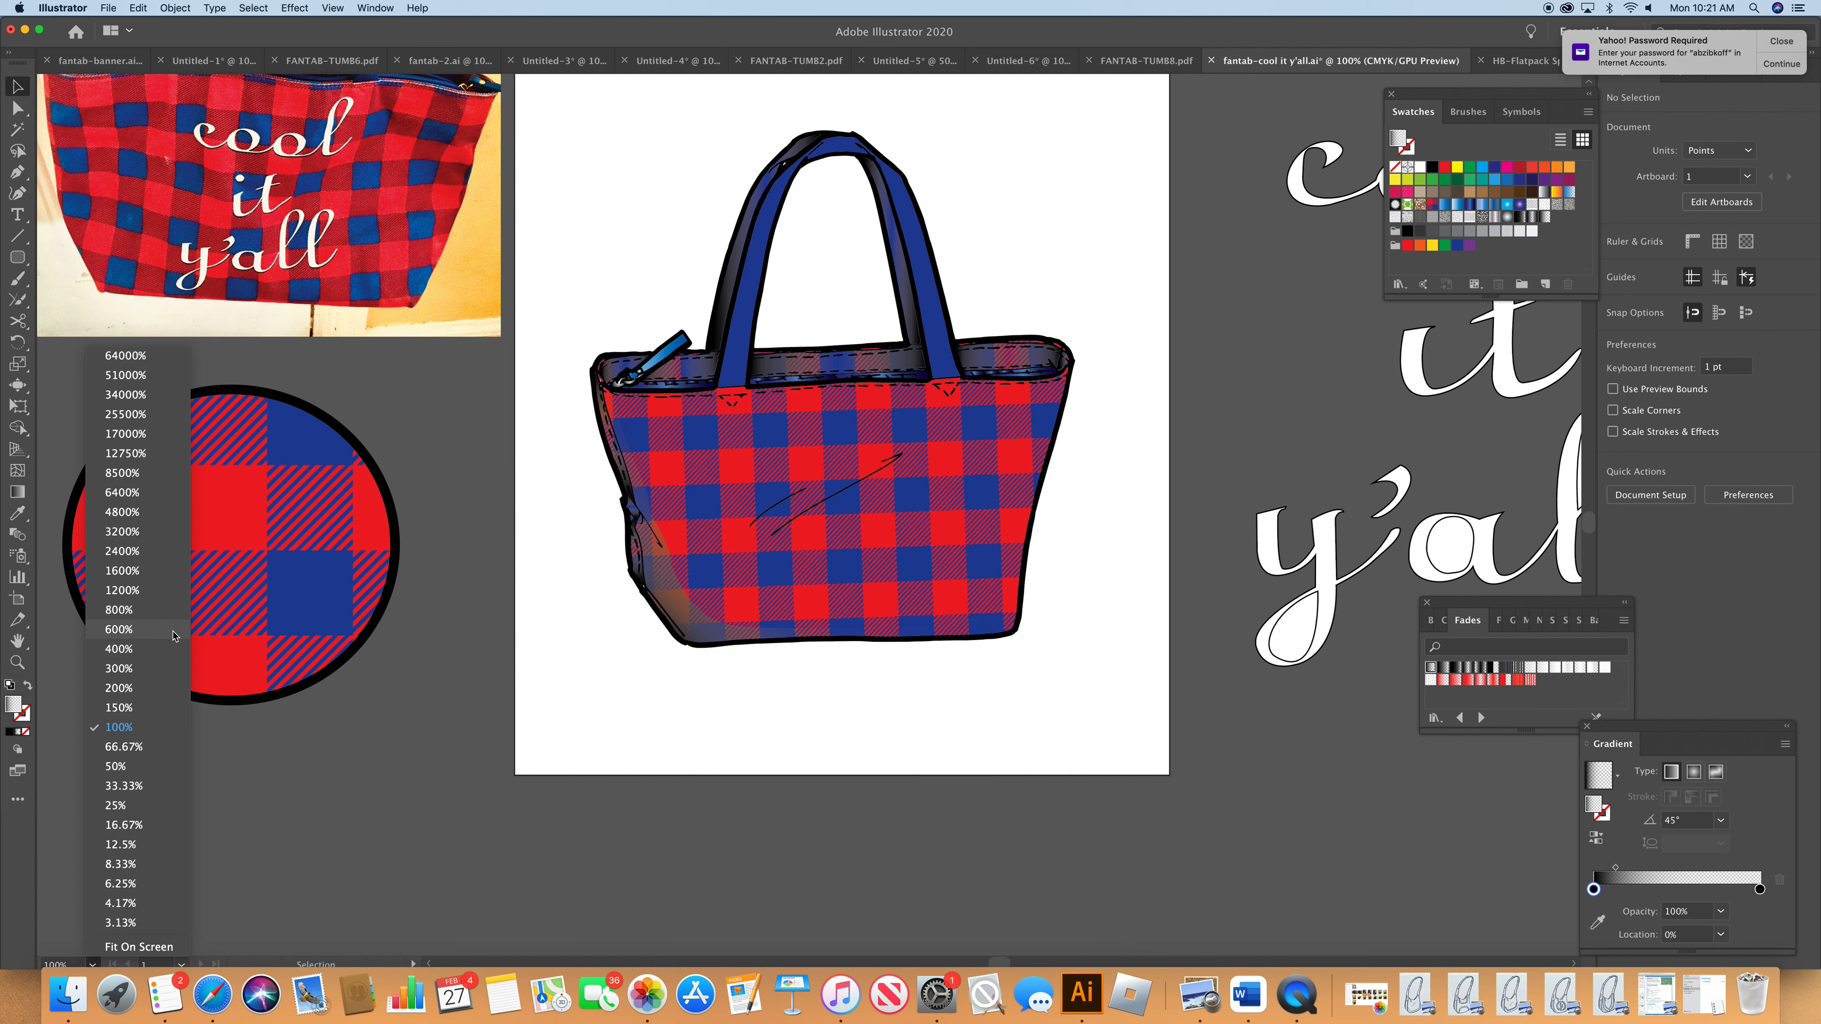
pyautogui.click(162, 638)
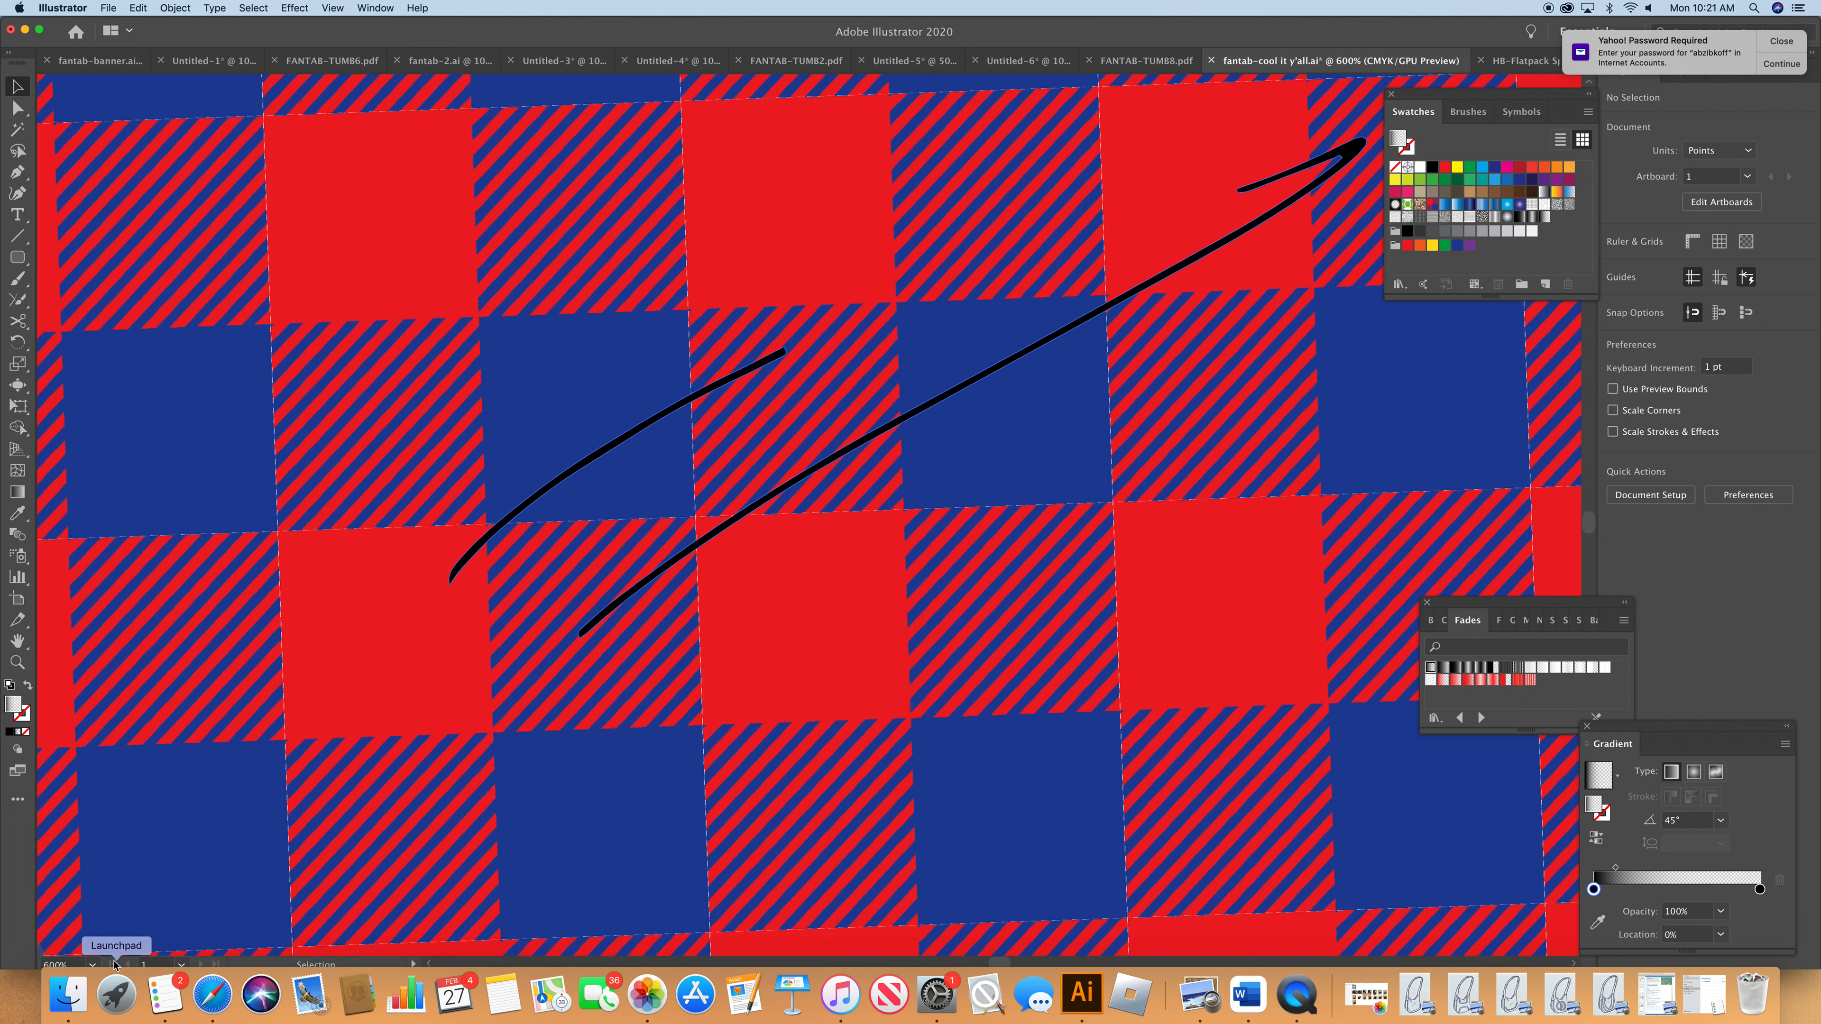
pyautogui.click(92, 964)
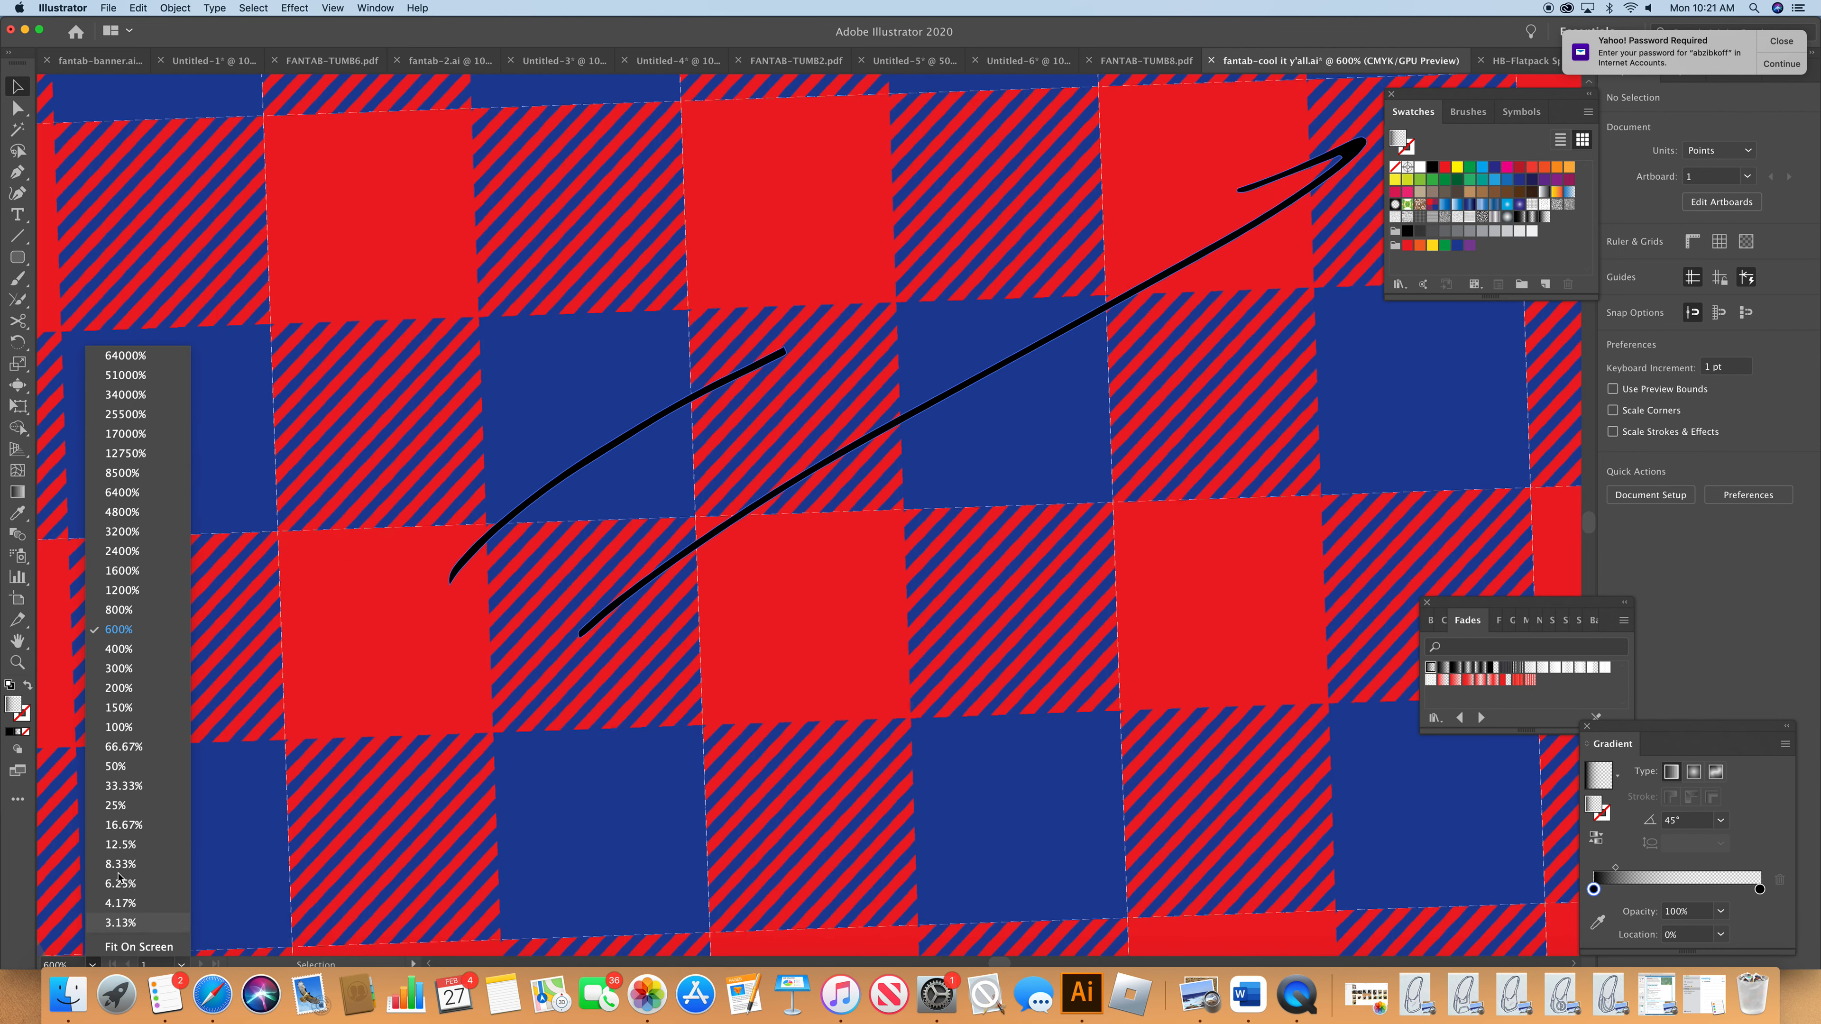
pyautogui.click(123, 739)
pyautogui.moveTo(996, 963); pyautogui.dragTo(1027, 963)
pyautogui.scroll(5, 1586, 525)
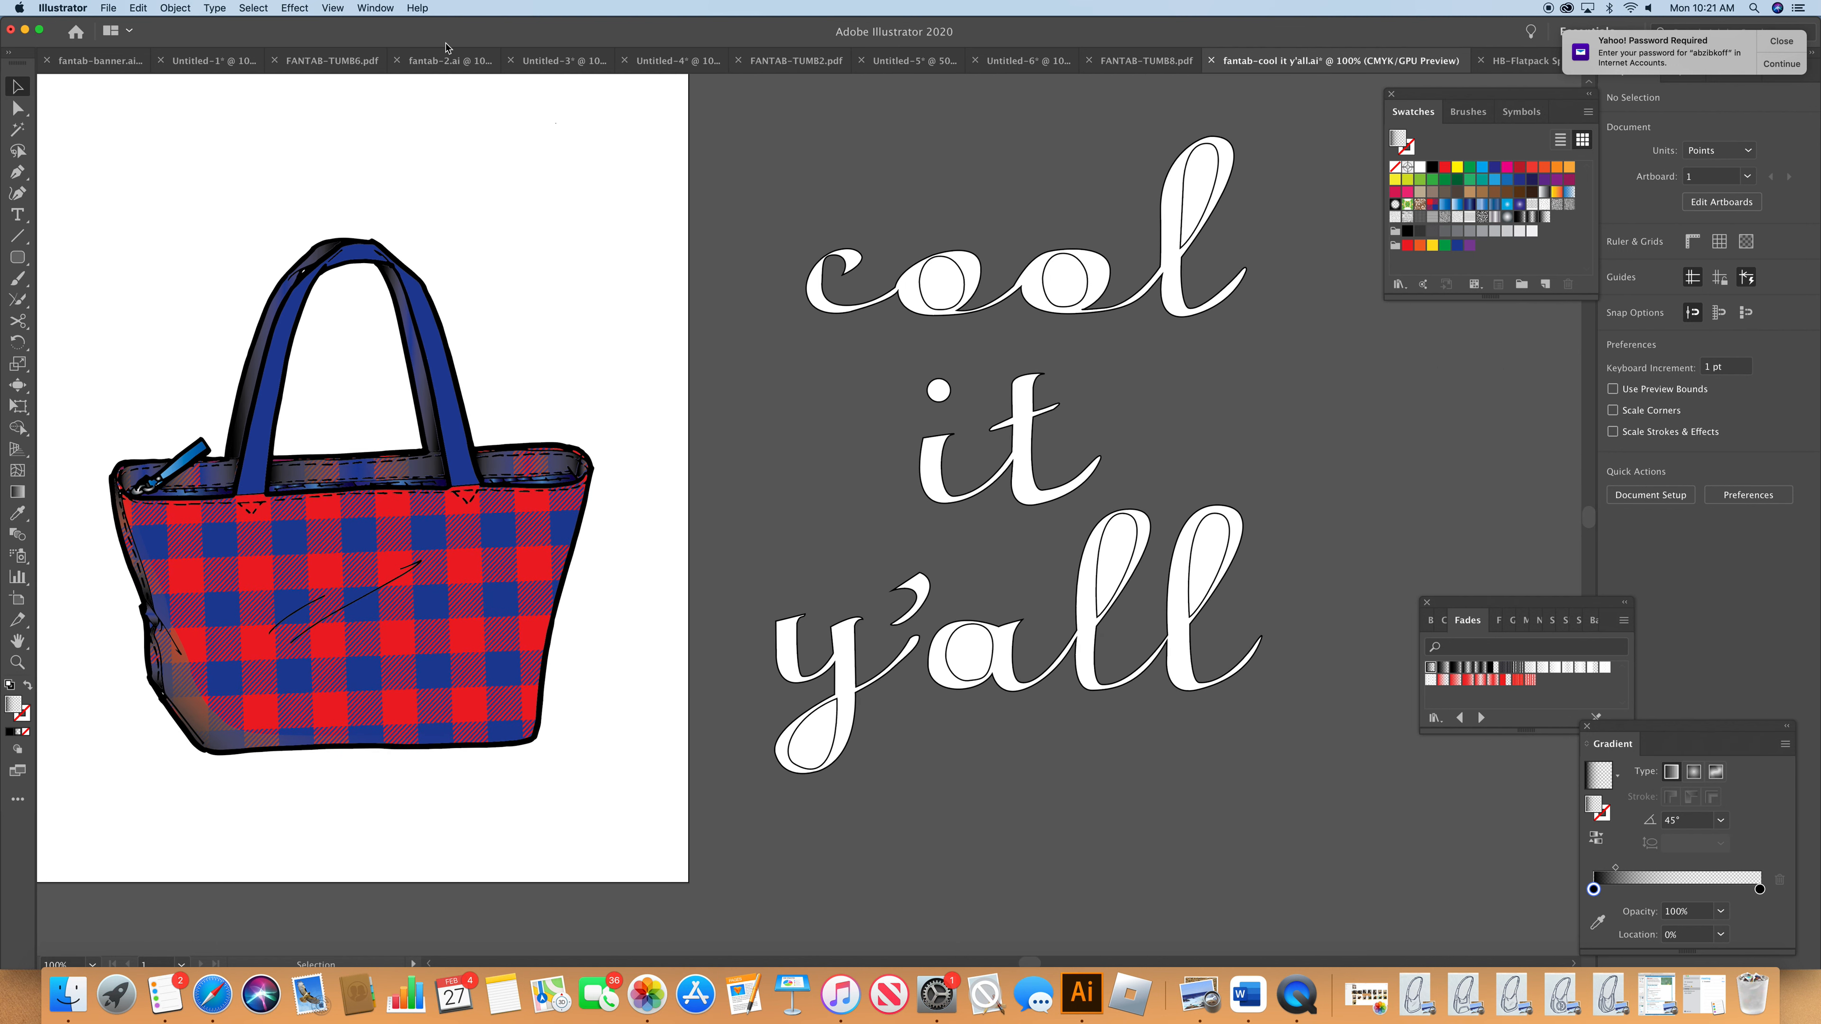
pyautogui.moveTo(706, 101); pyautogui.dragTo(1319, 820)
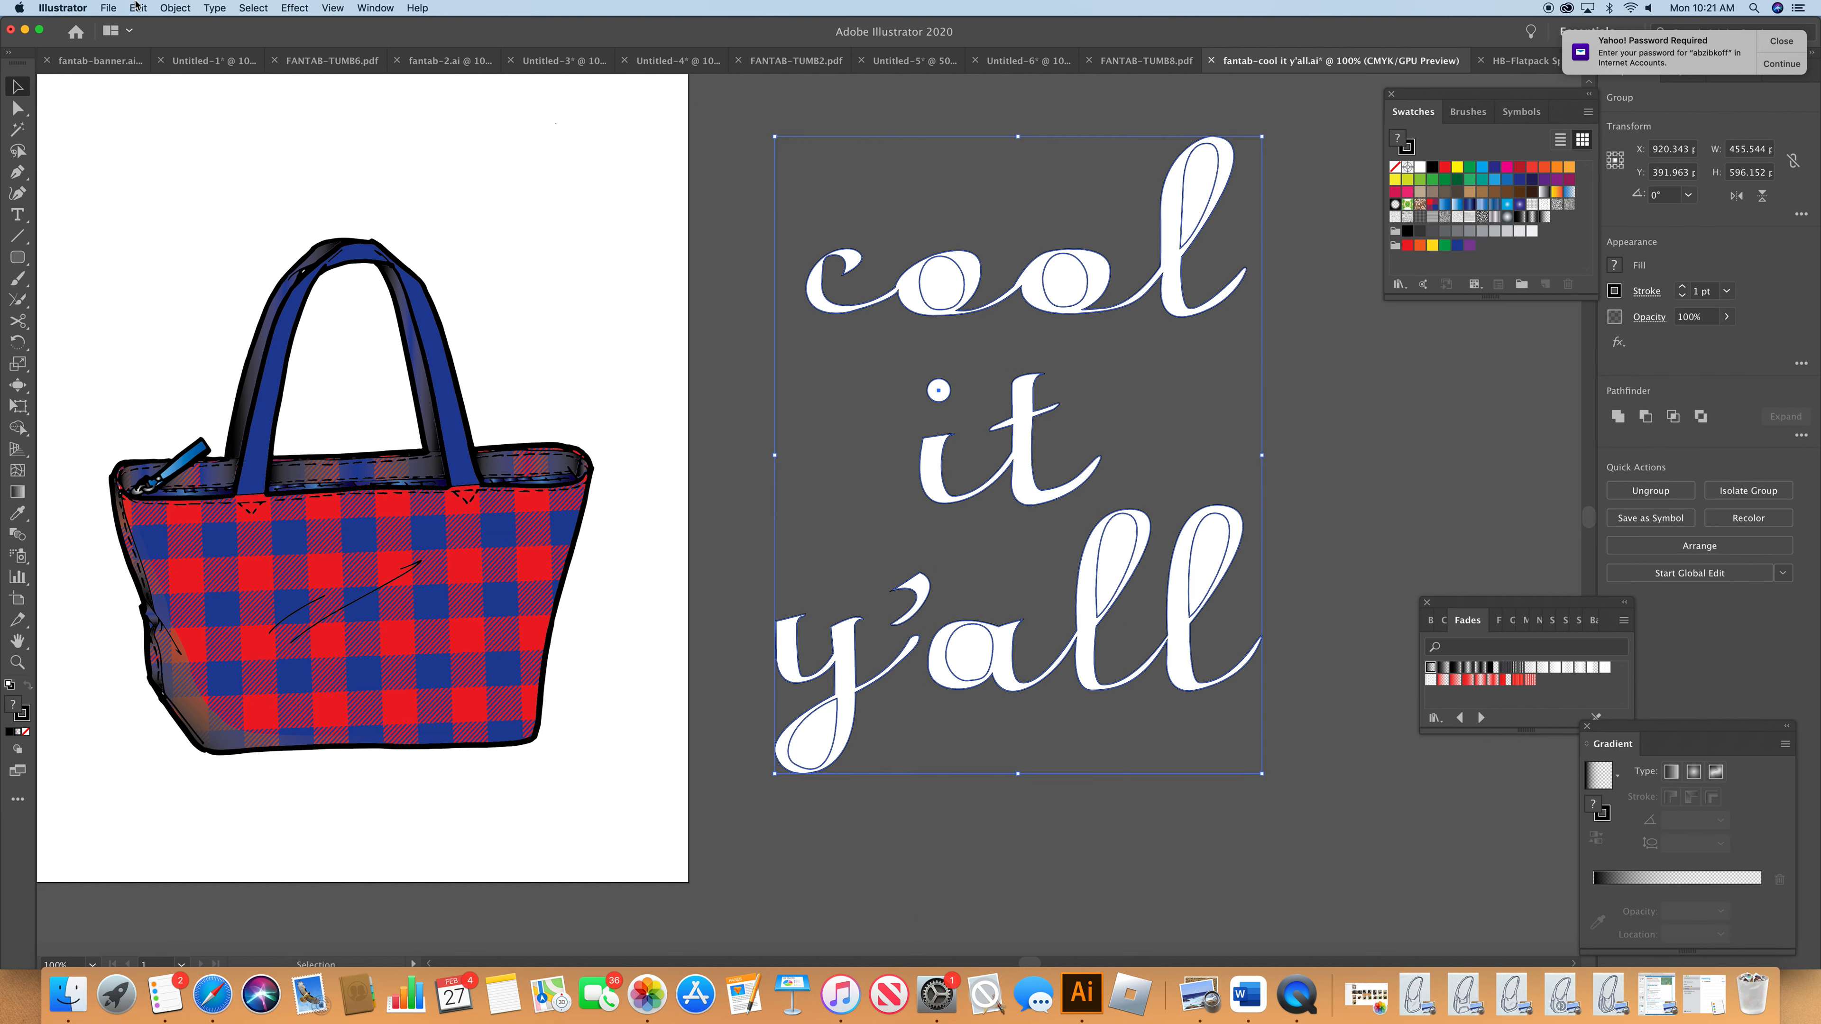
pyautogui.click(172, 10)
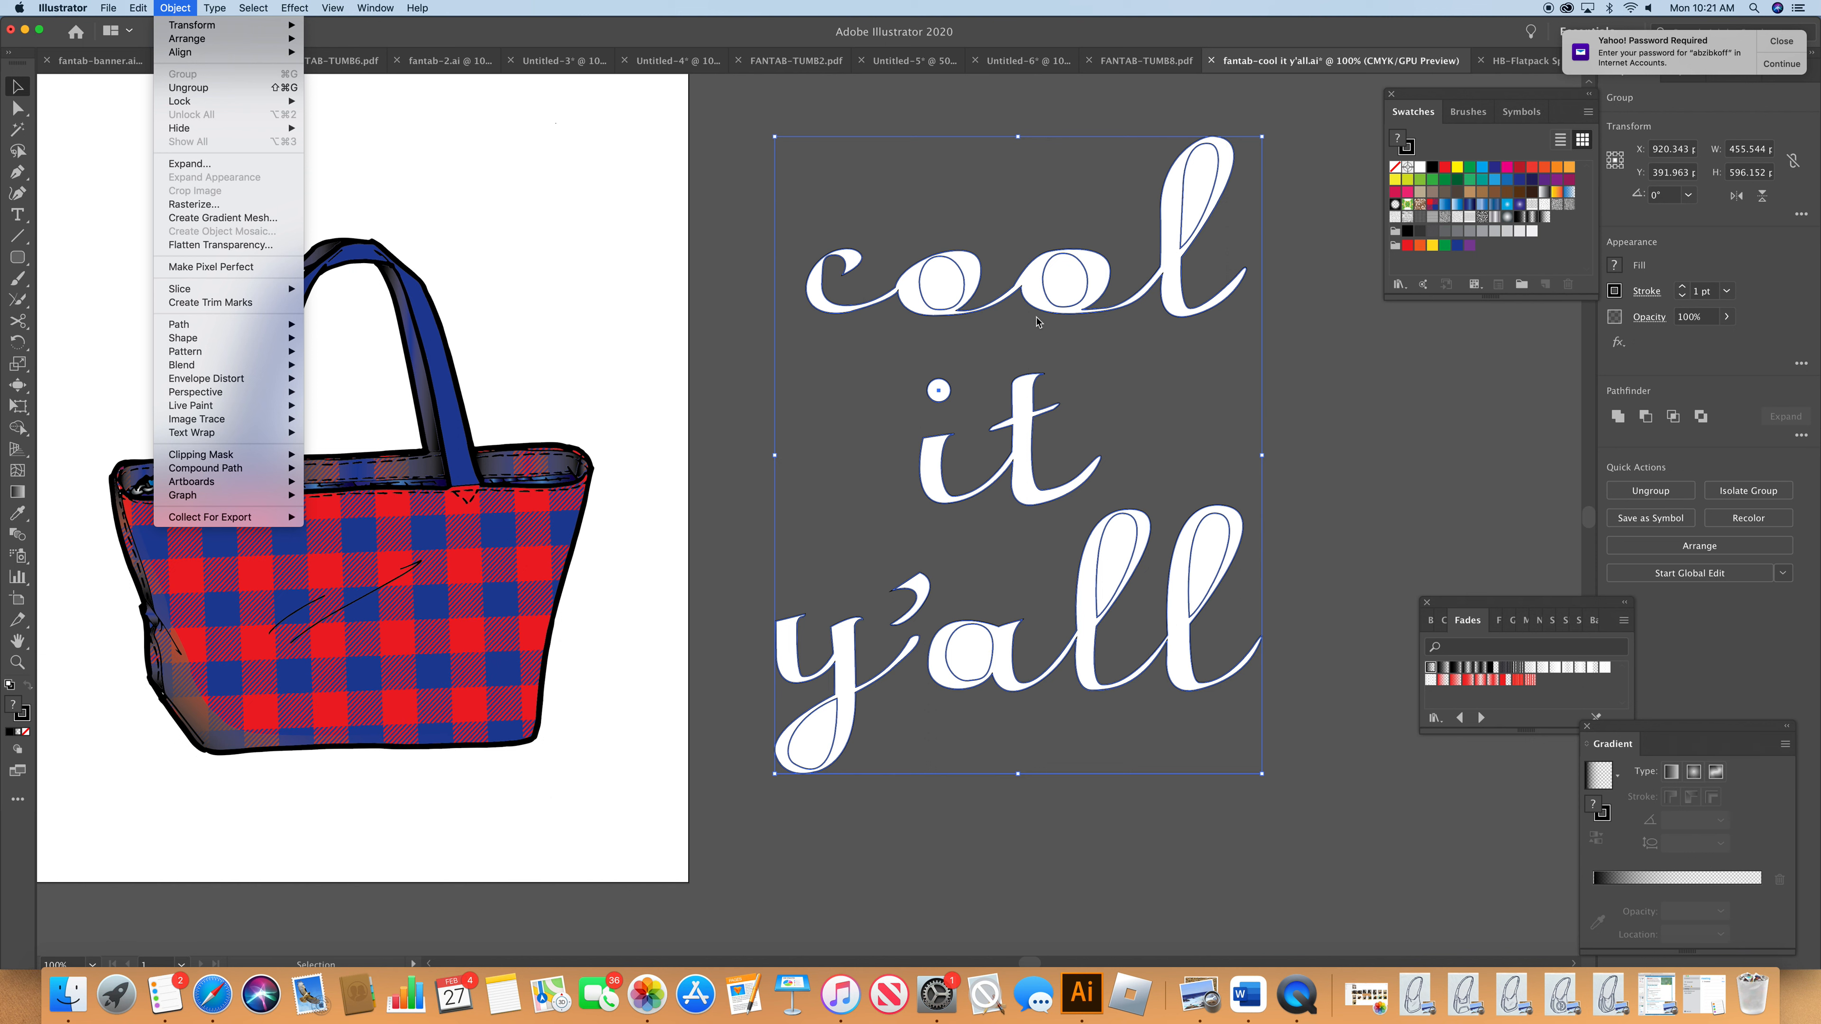
pyautogui.press('super+v')
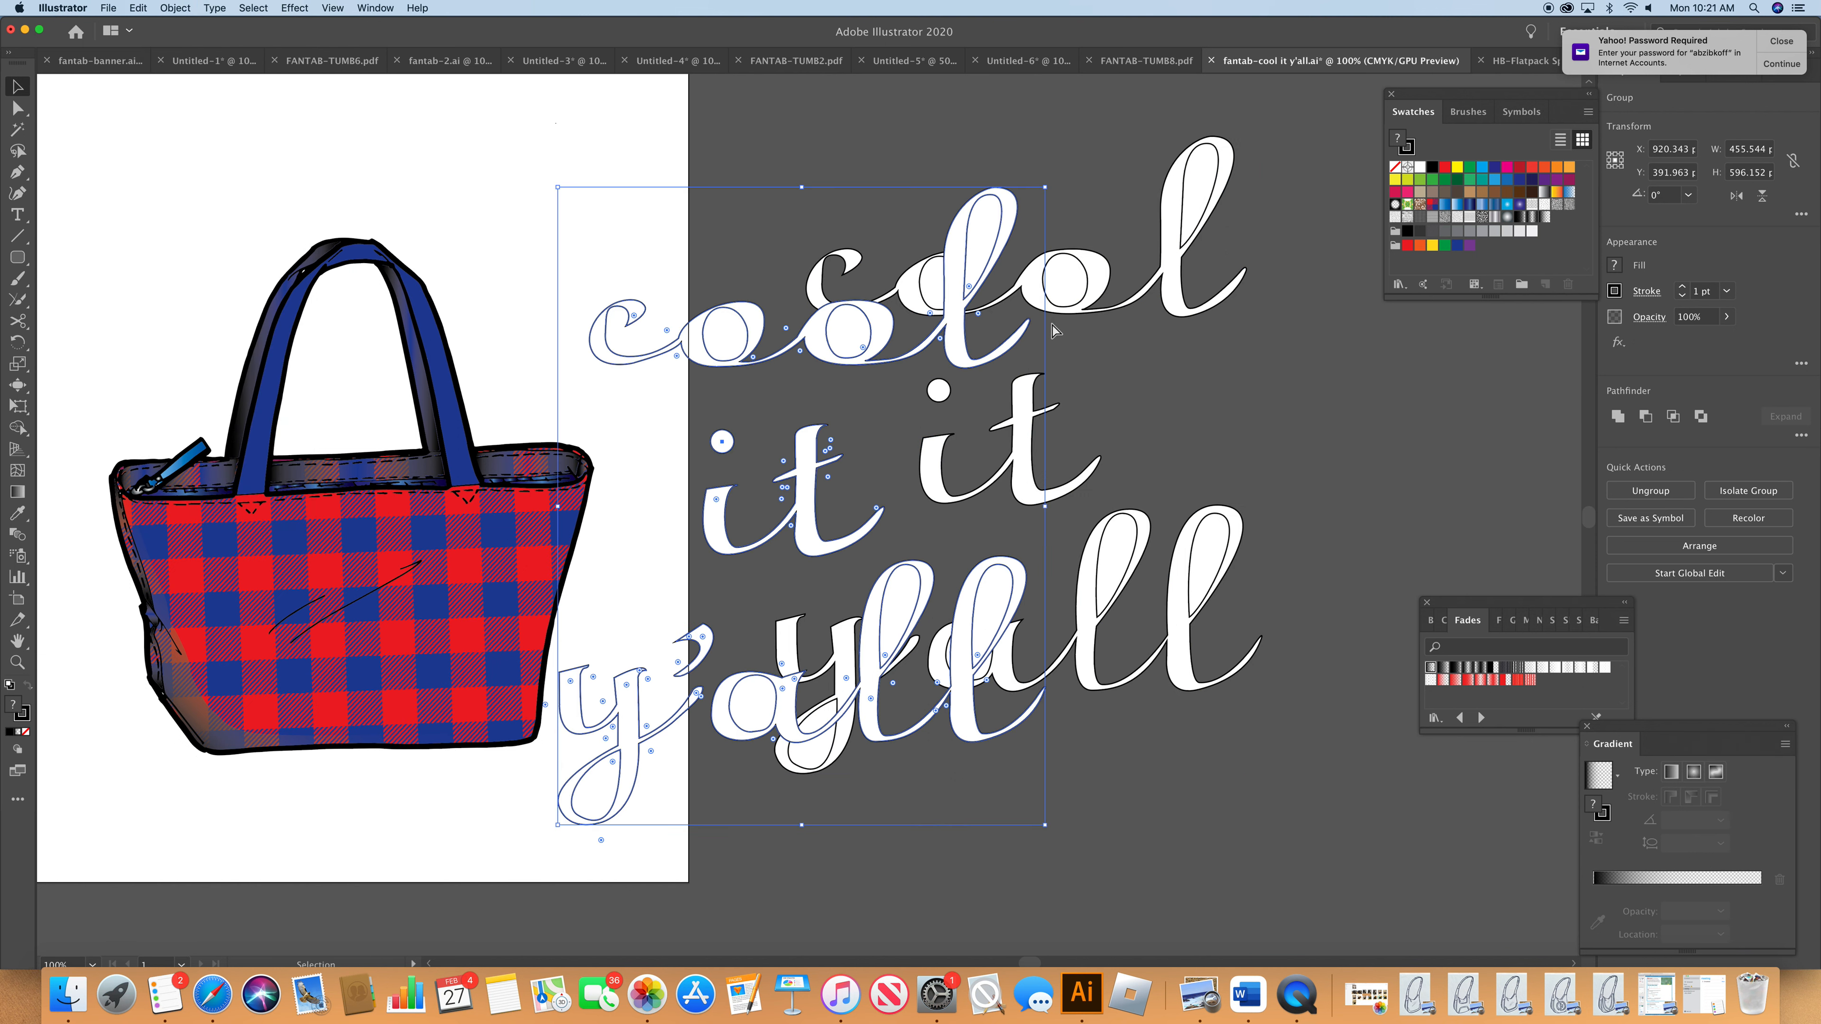
pyautogui.moveTo(713, 535); pyautogui.dragTo(305, 586)
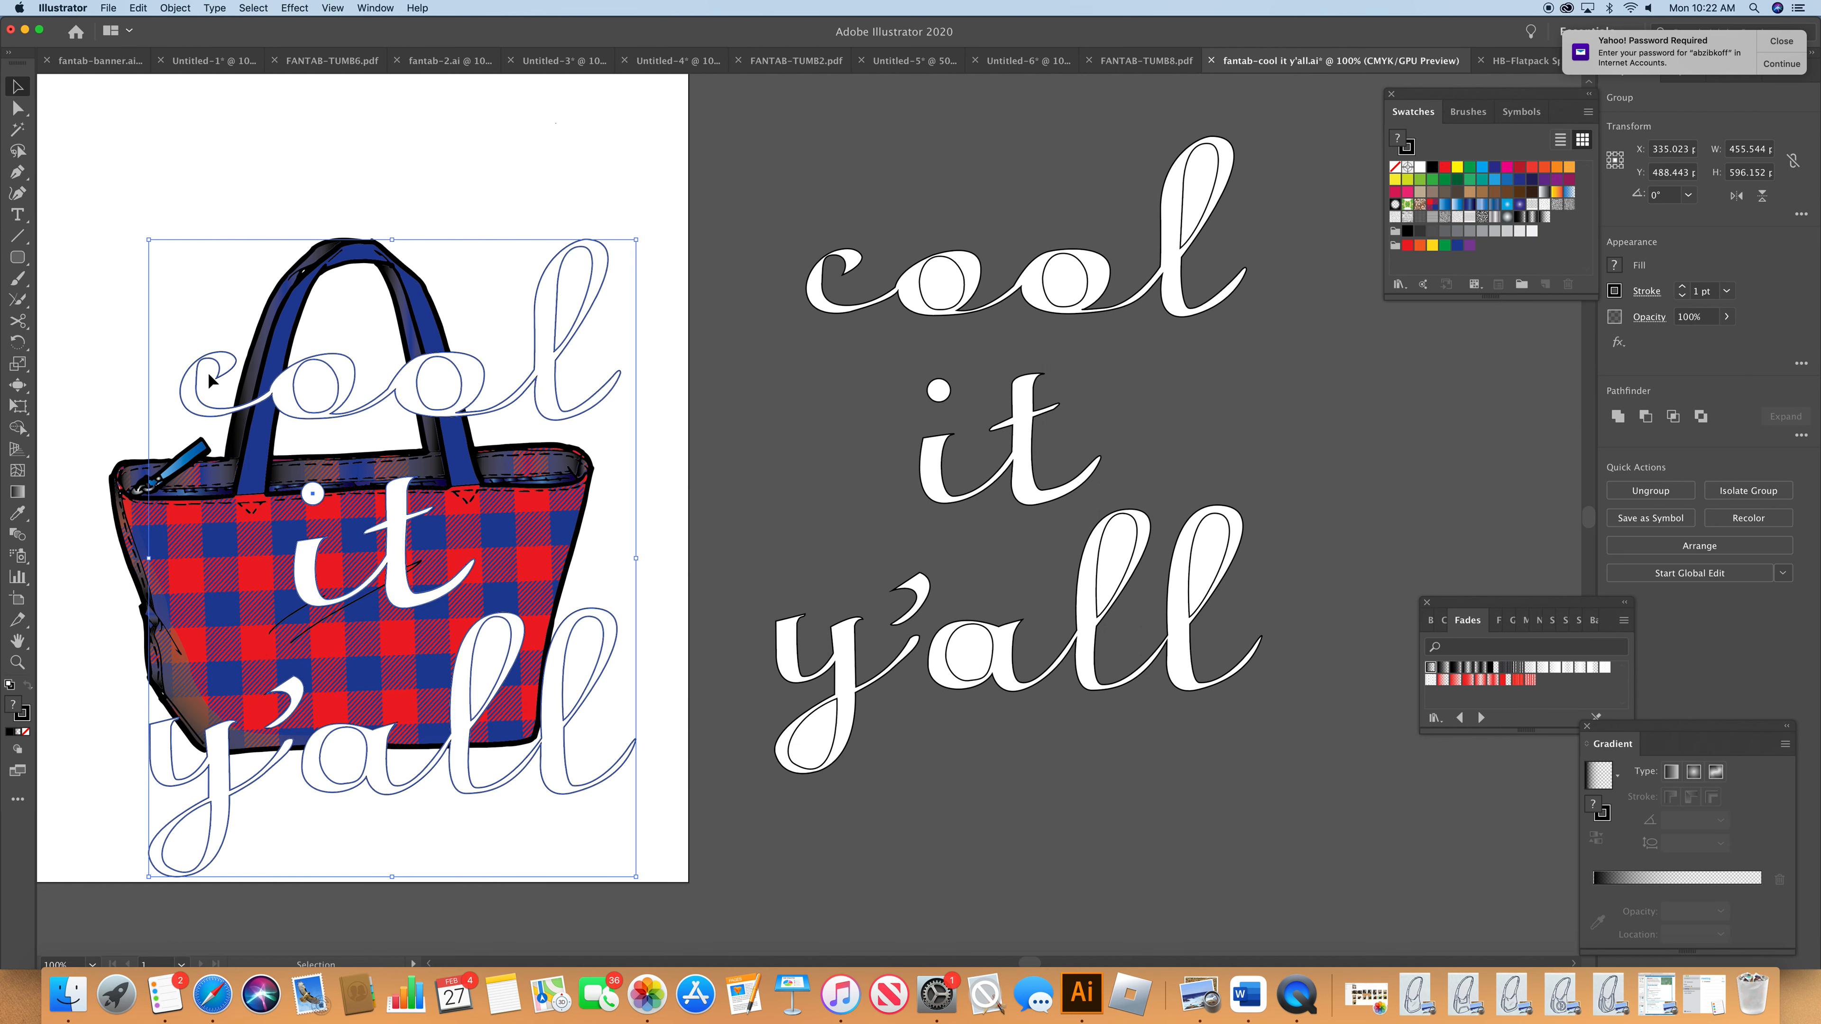
# - Scale the lettering copy down proportionally to about 214 × 280 pt and move it onto the bag's plaid front
pyautogui.moveTo(151, 244); pyautogui.dragTo(409, 513)
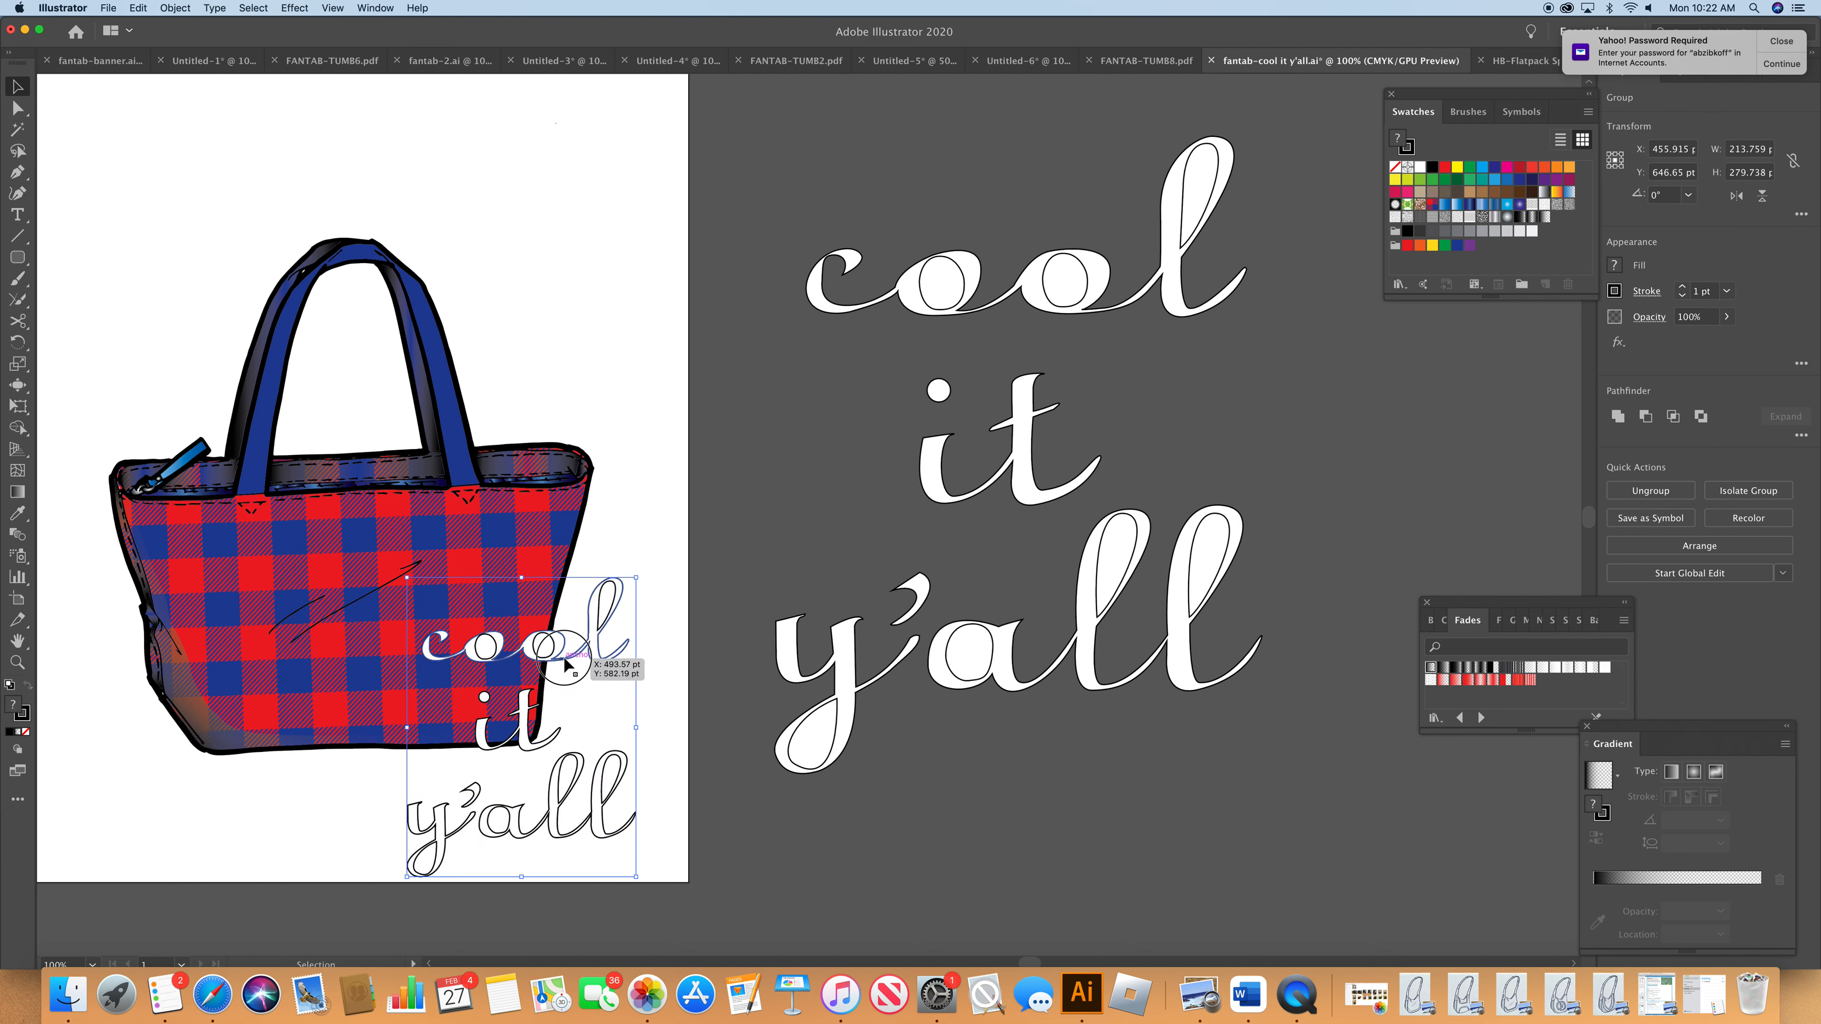
pyautogui.doubleClick(558, 660)
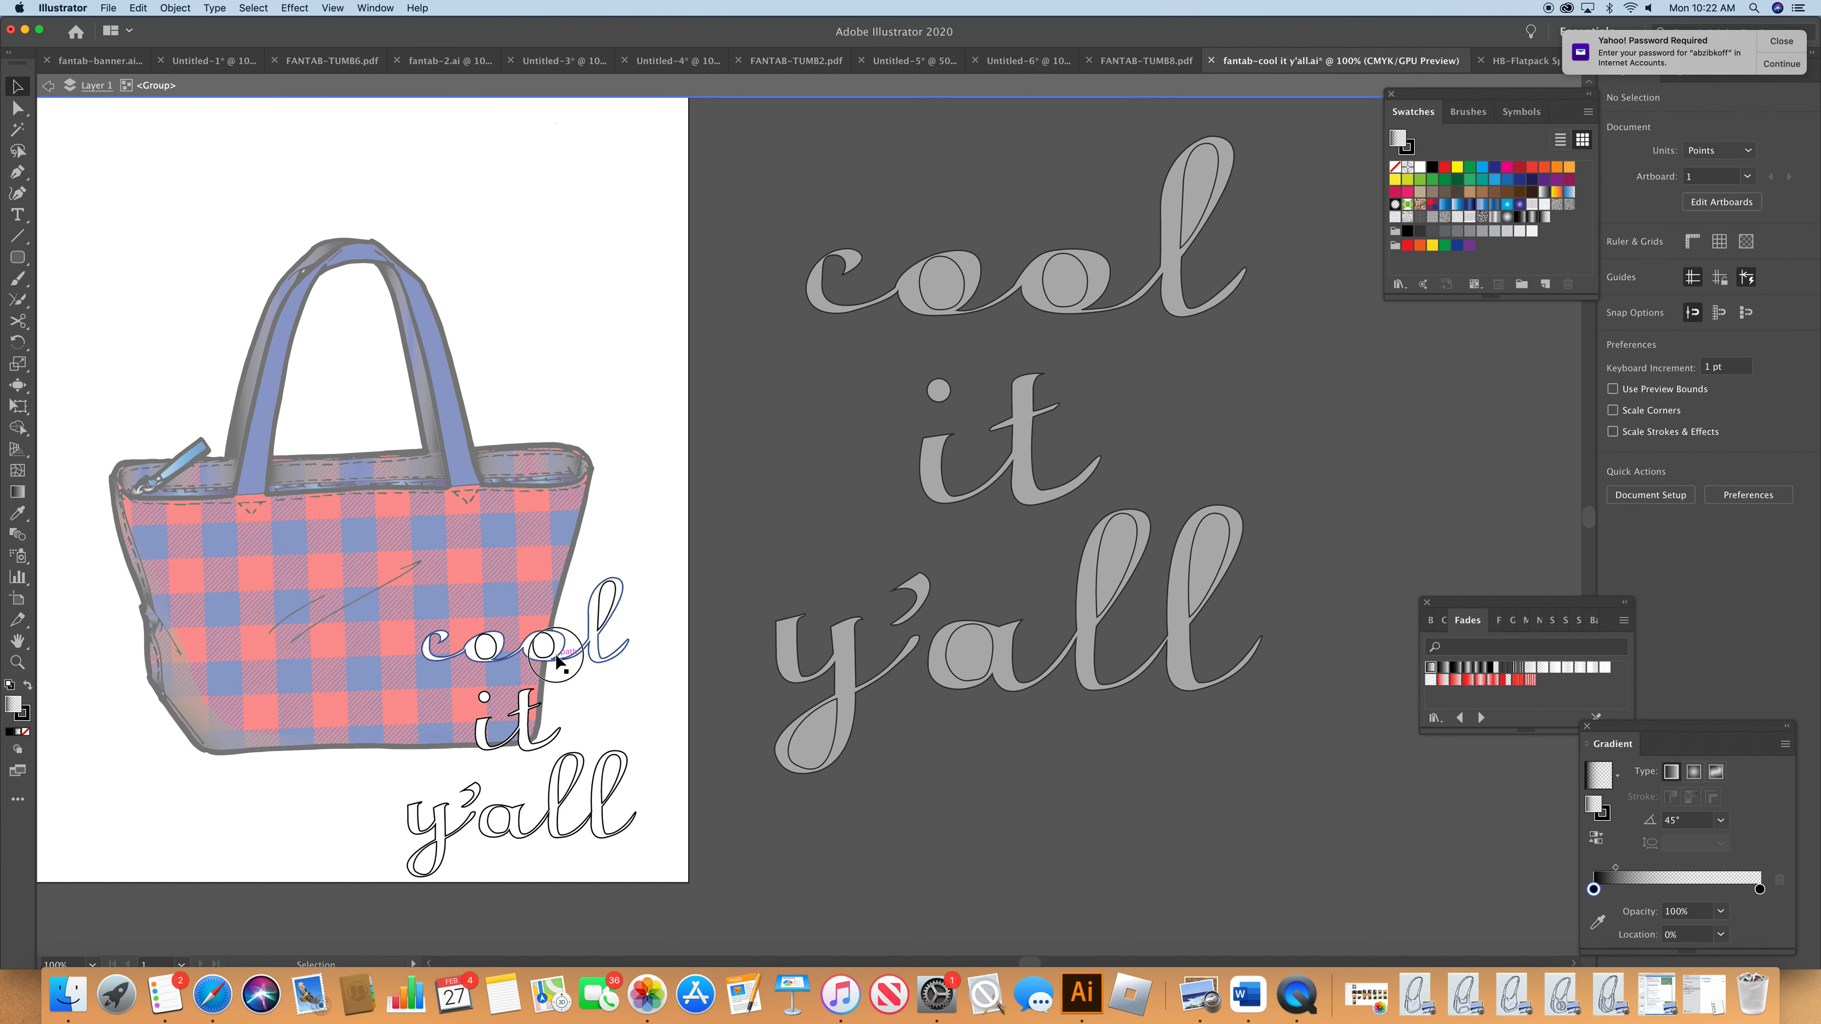
pyautogui.click(51, 87)
pyautogui.moveTo(557, 660); pyautogui.dragTo(391, 576)
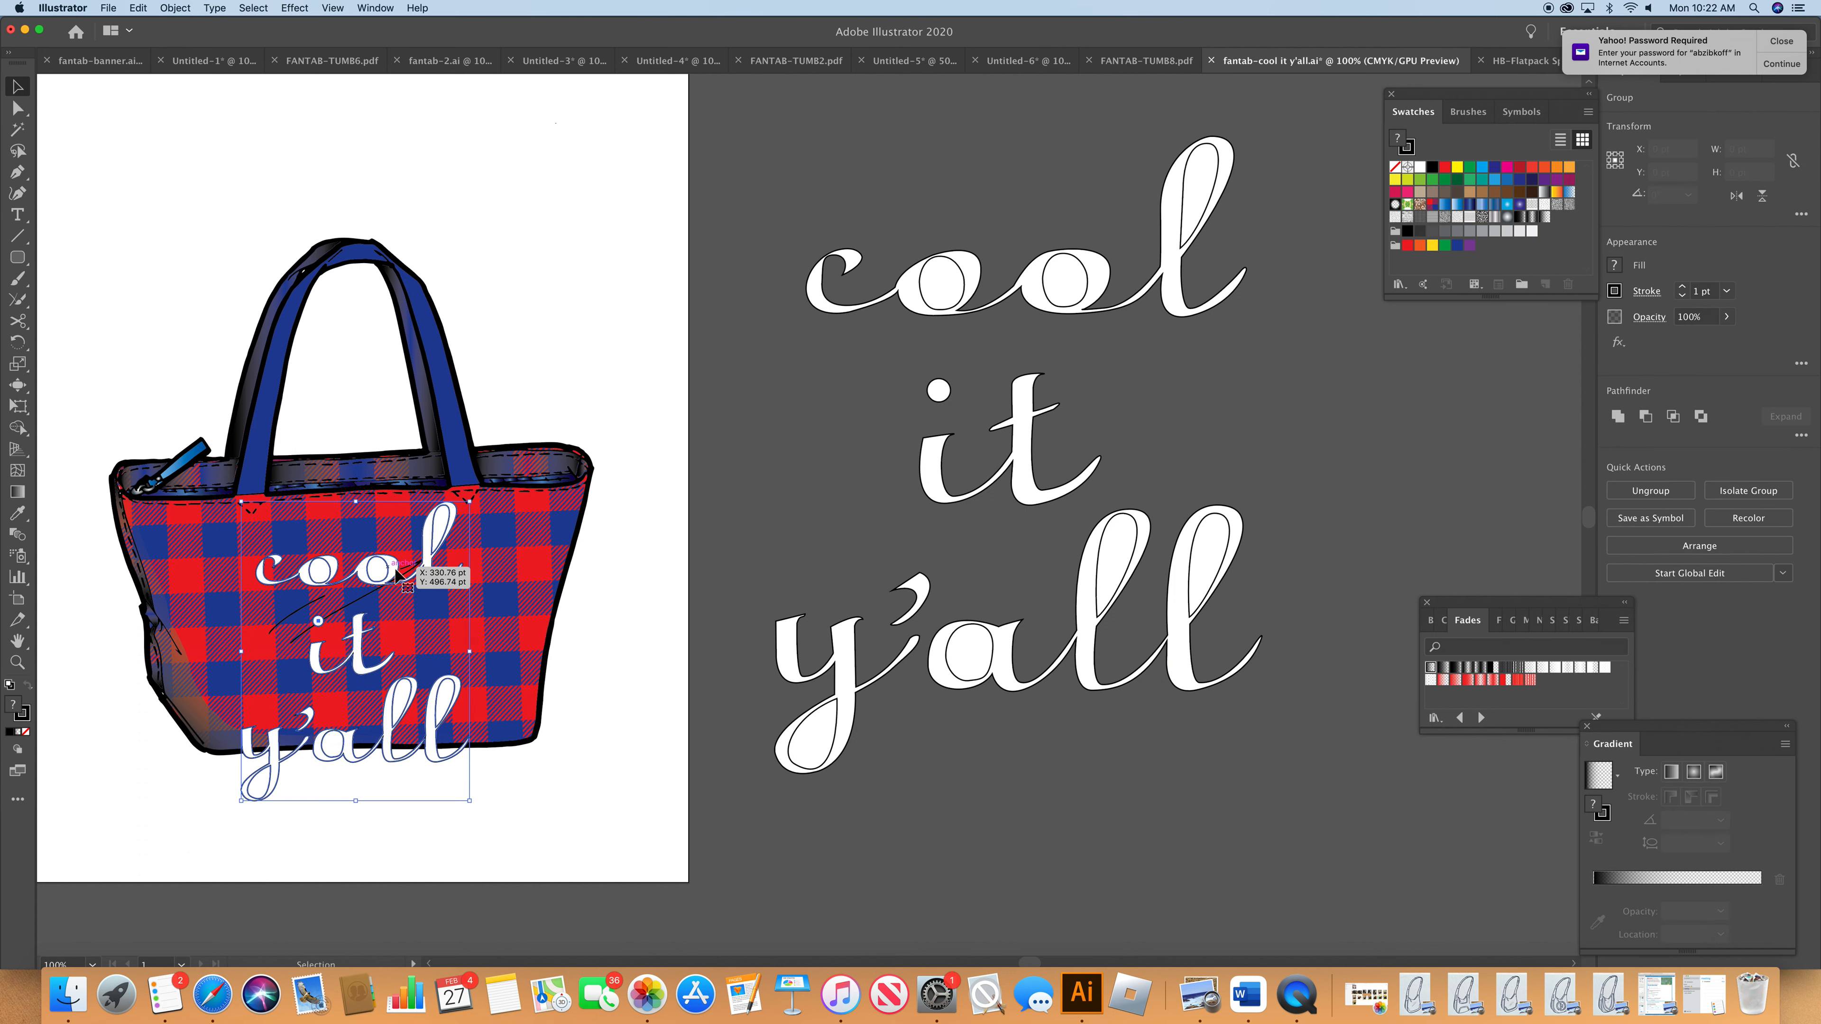
# - Shrink the lettering copy to about 157 × 205 pt so it fits within the bag's front, below the handles
pyautogui.keyDown('shift'); pyautogui.click(466, 801); pyautogui.keyUp('shift')
pyautogui.moveTo(470, 800); pyautogui.dragTo(427, 745)
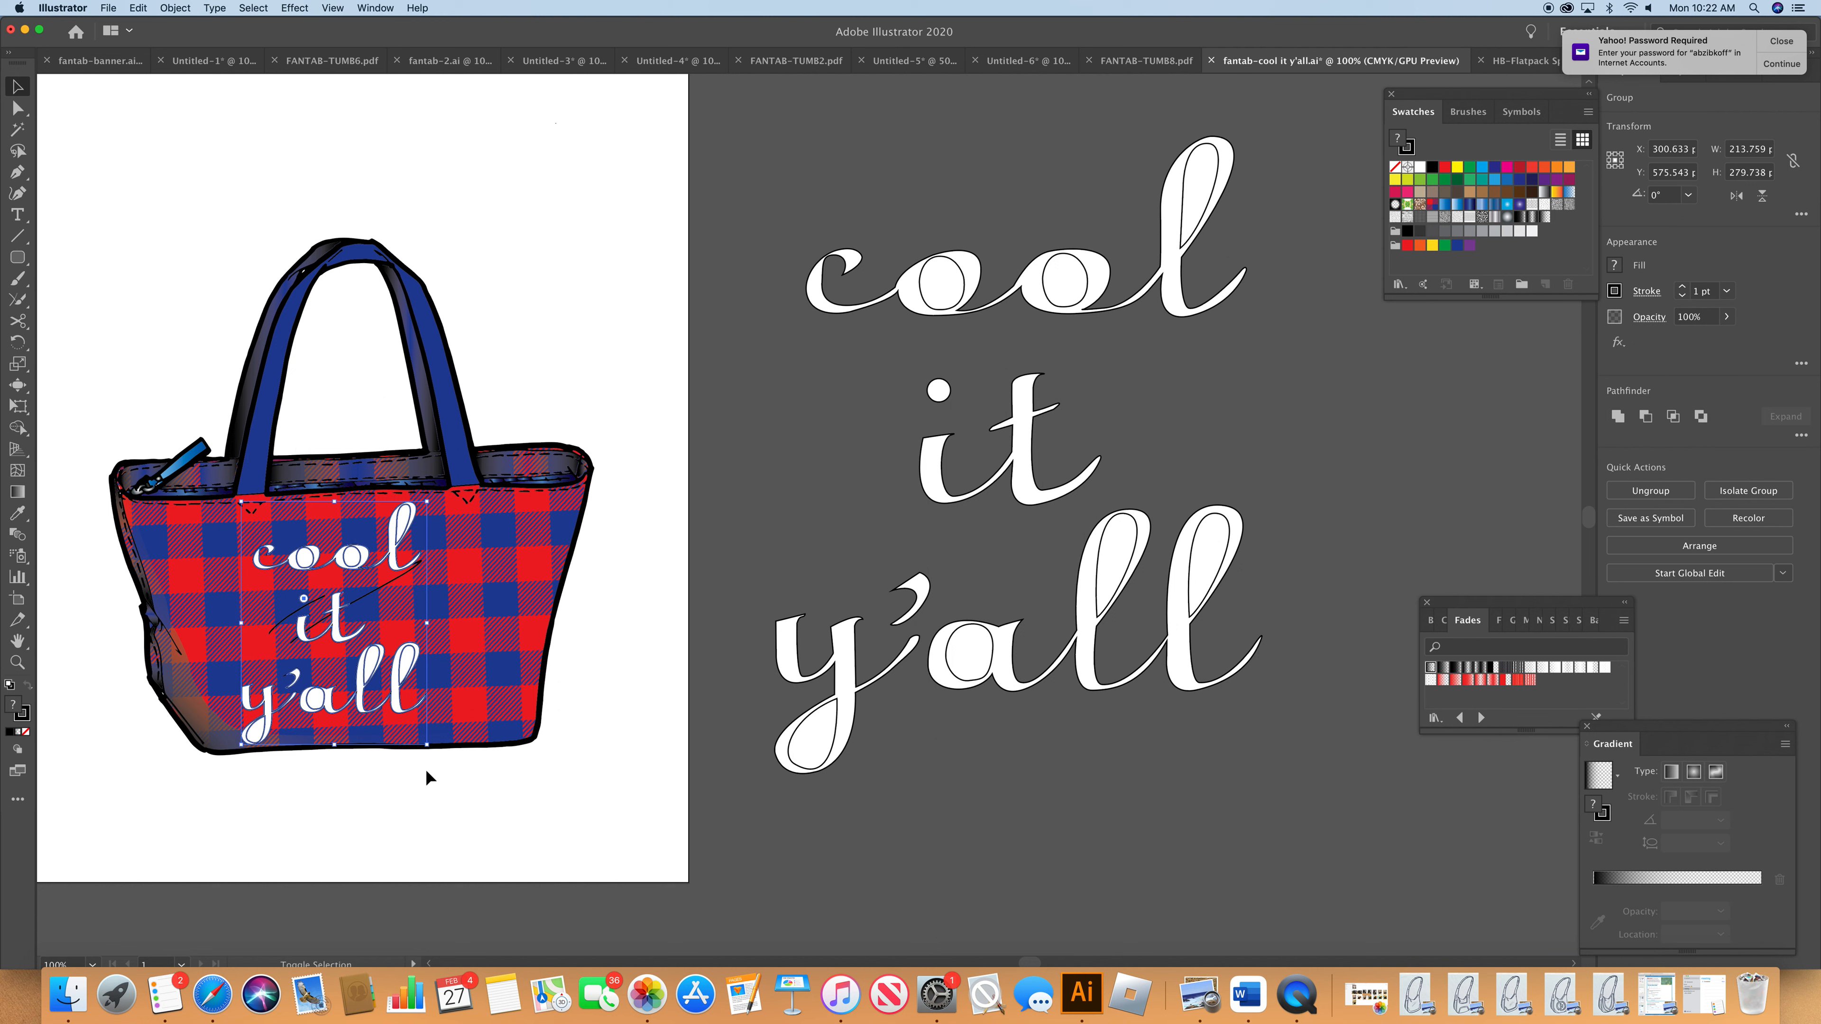
pyautogui.moveTo(241, 744); pyautogui.dragTo(265, 742)
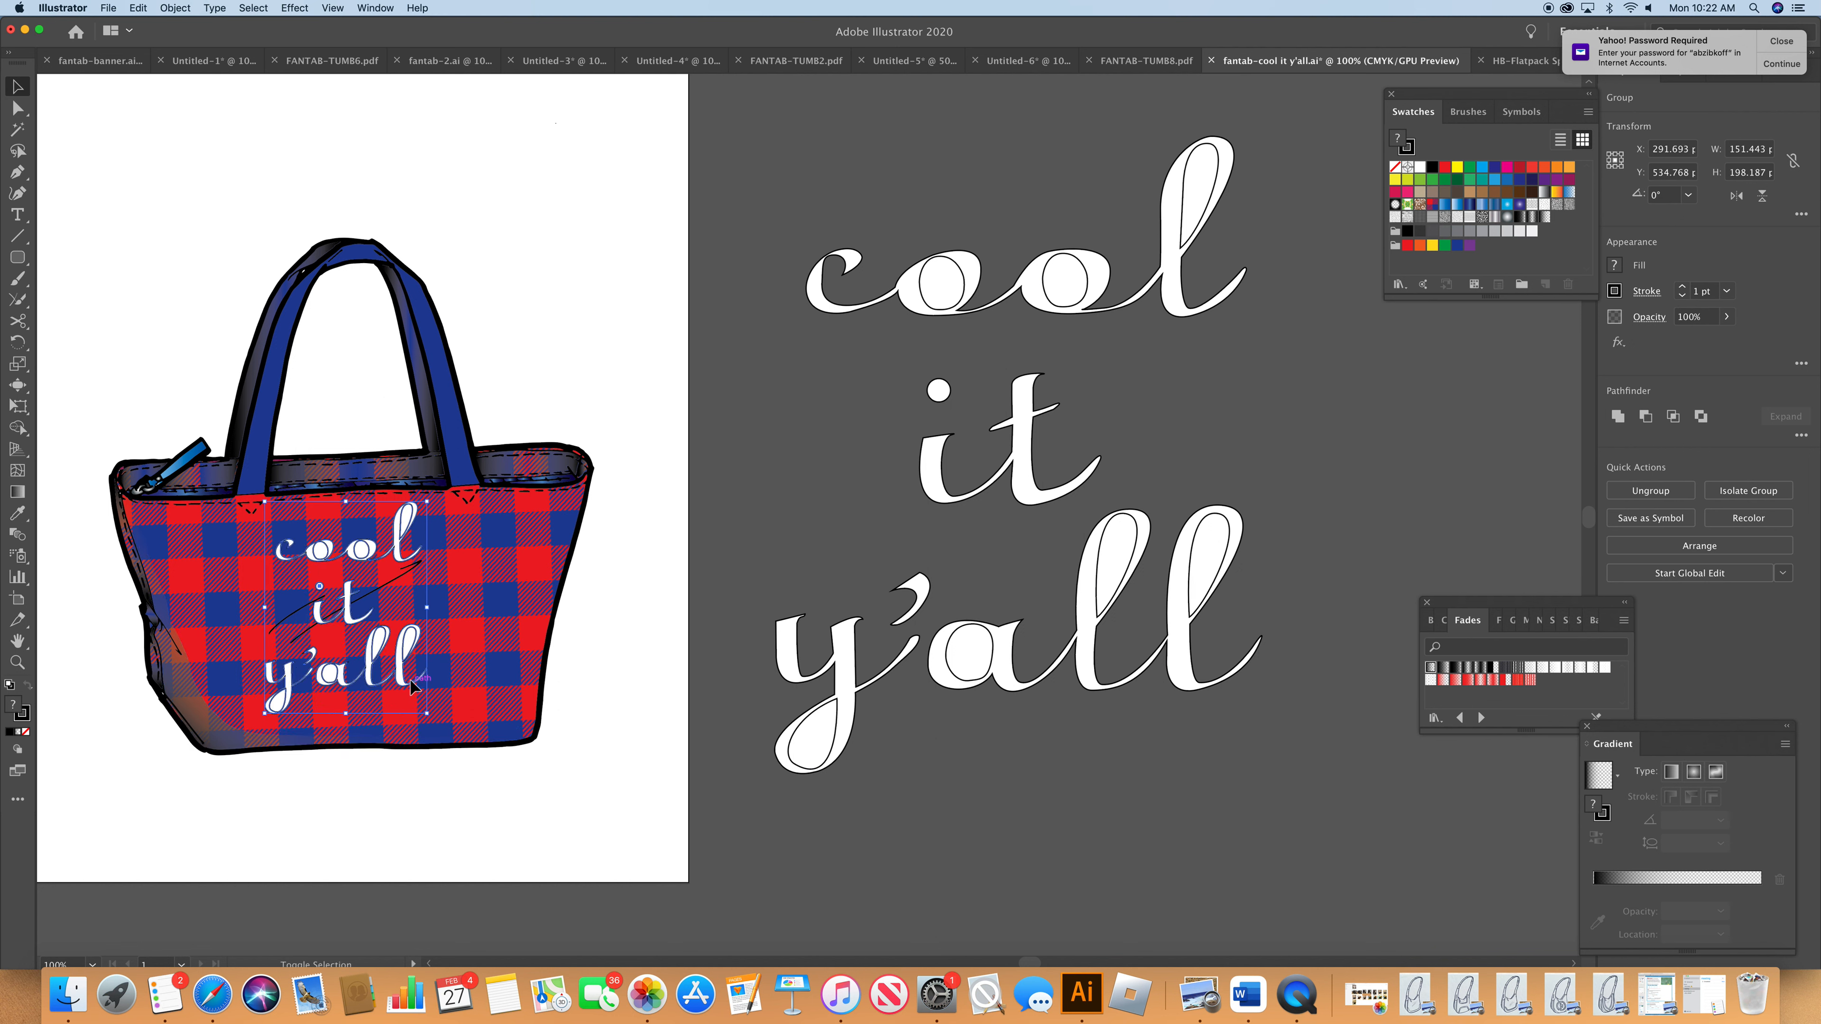
pyautogui.moveTo(427, 713)
pyautogui.mouseDown()
pyautogui.moveTo(442, 725)
pyautogui.moveTo(424, 700)
pyautogui.mouseUp()
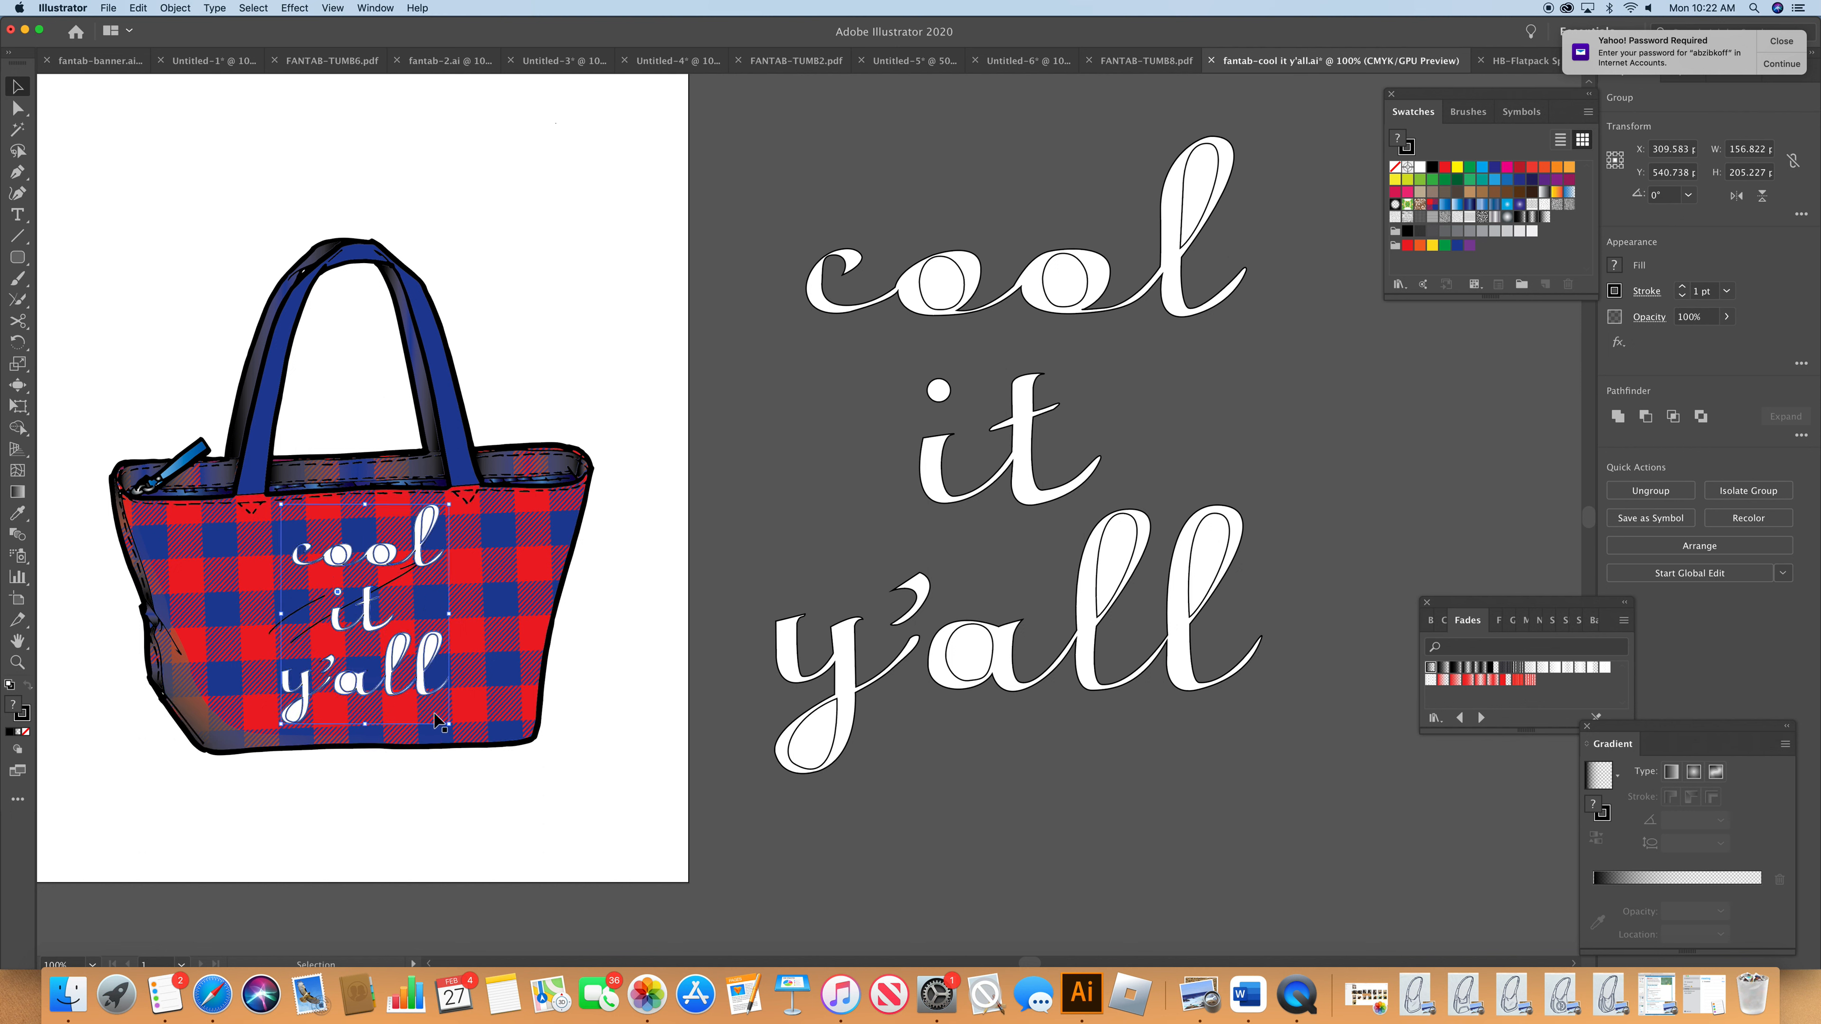
# - Select the inner openings of both o's and the l in "cool" on the bag's lettering copy
pyautogui.click(483, 784)
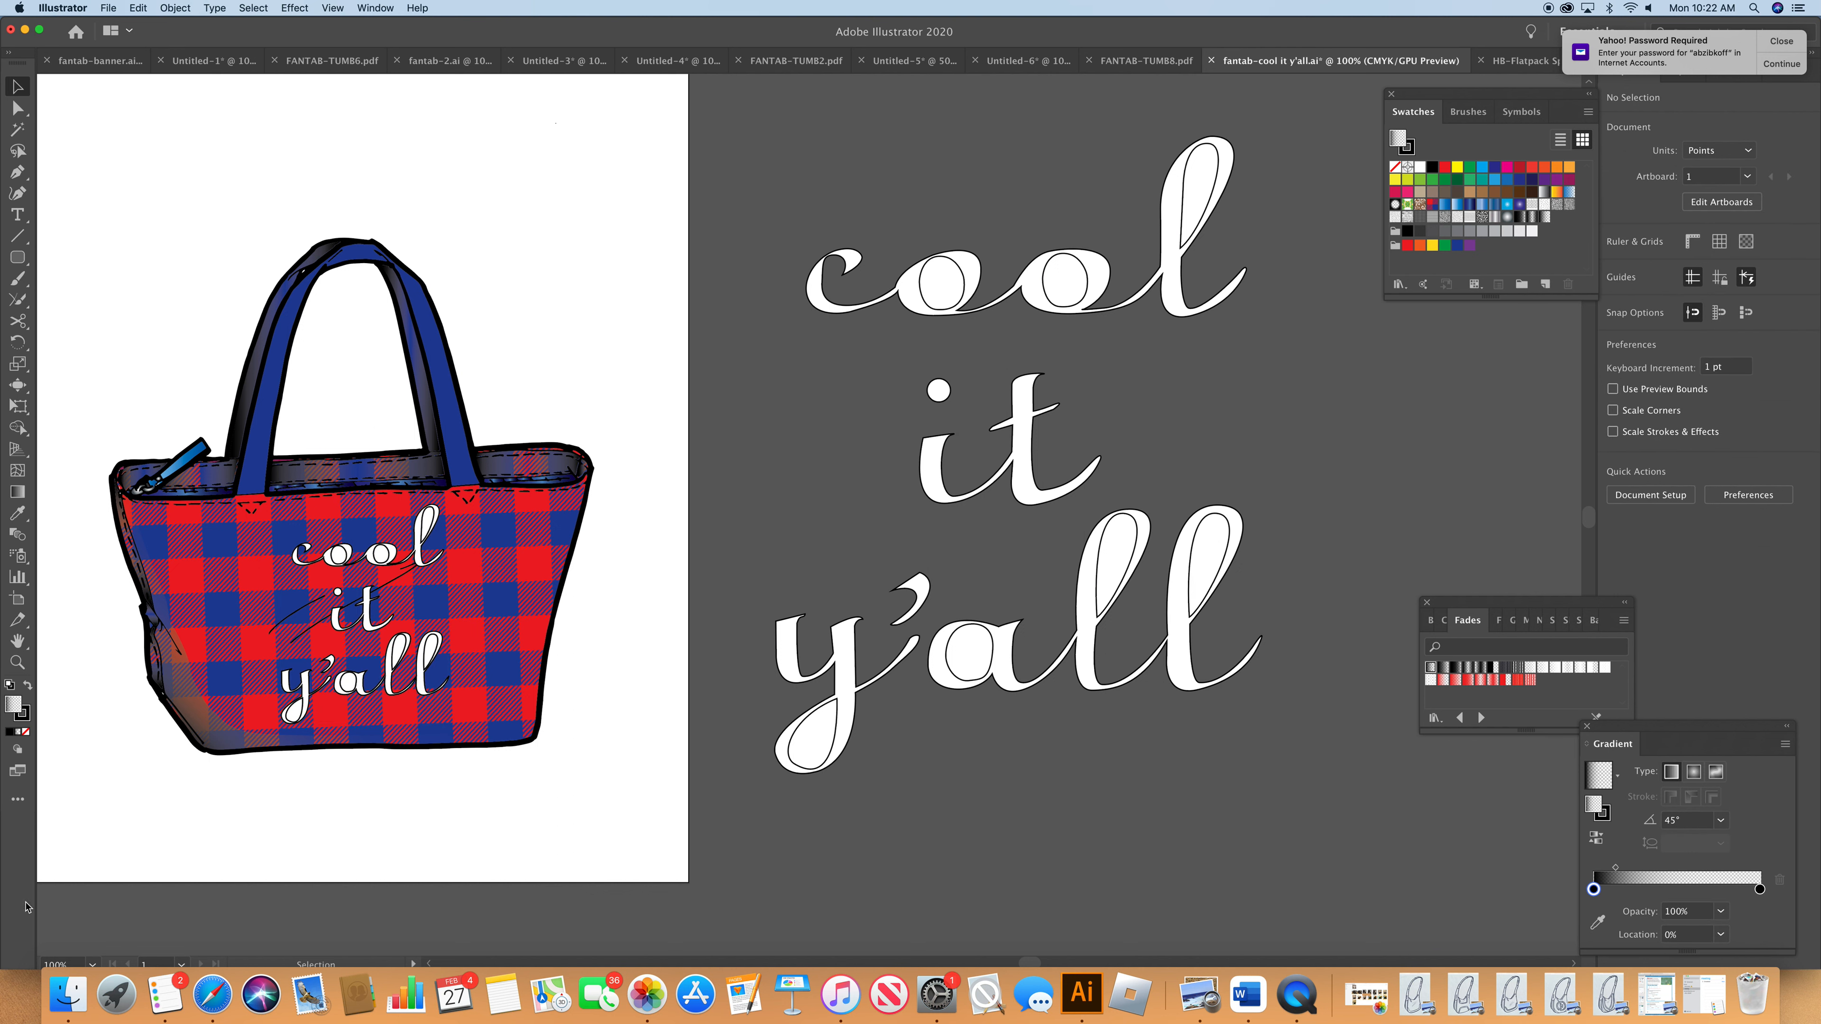
pyautogui.click(92, 964)
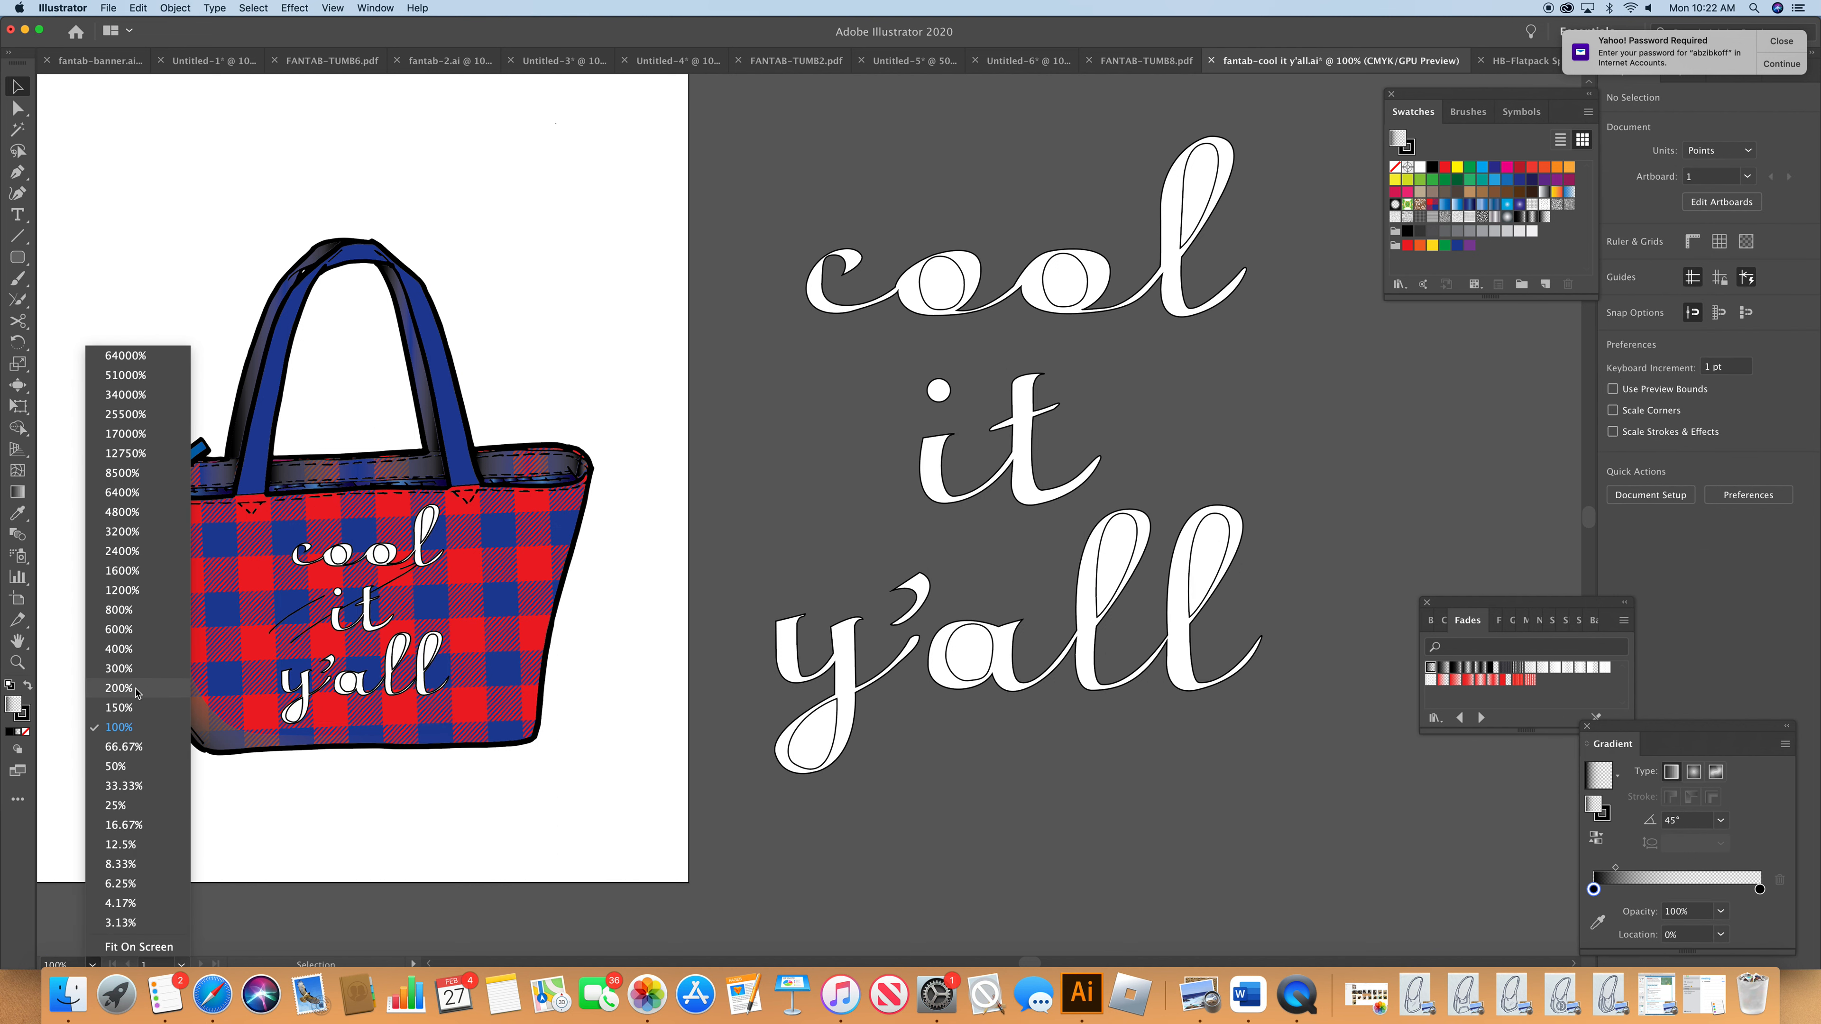
pyautogui.click(133, 670)
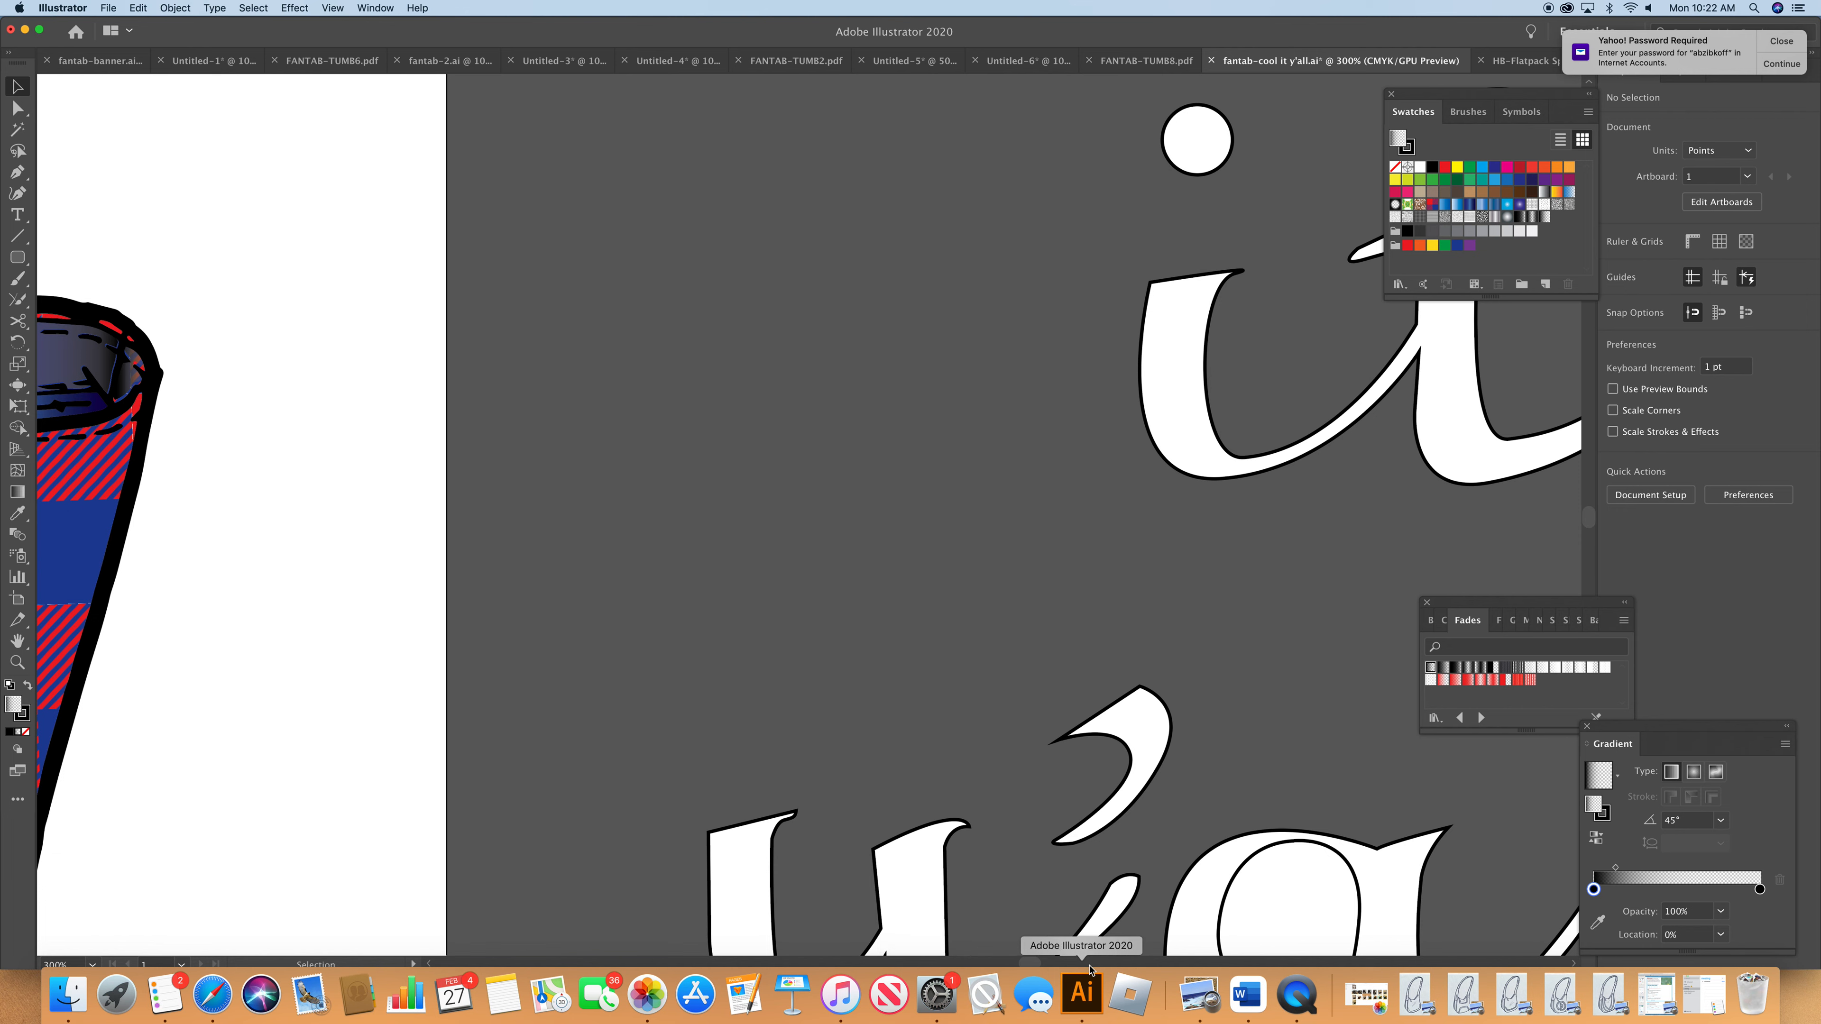
pyautogui.hscroll(-15, 800, 707)
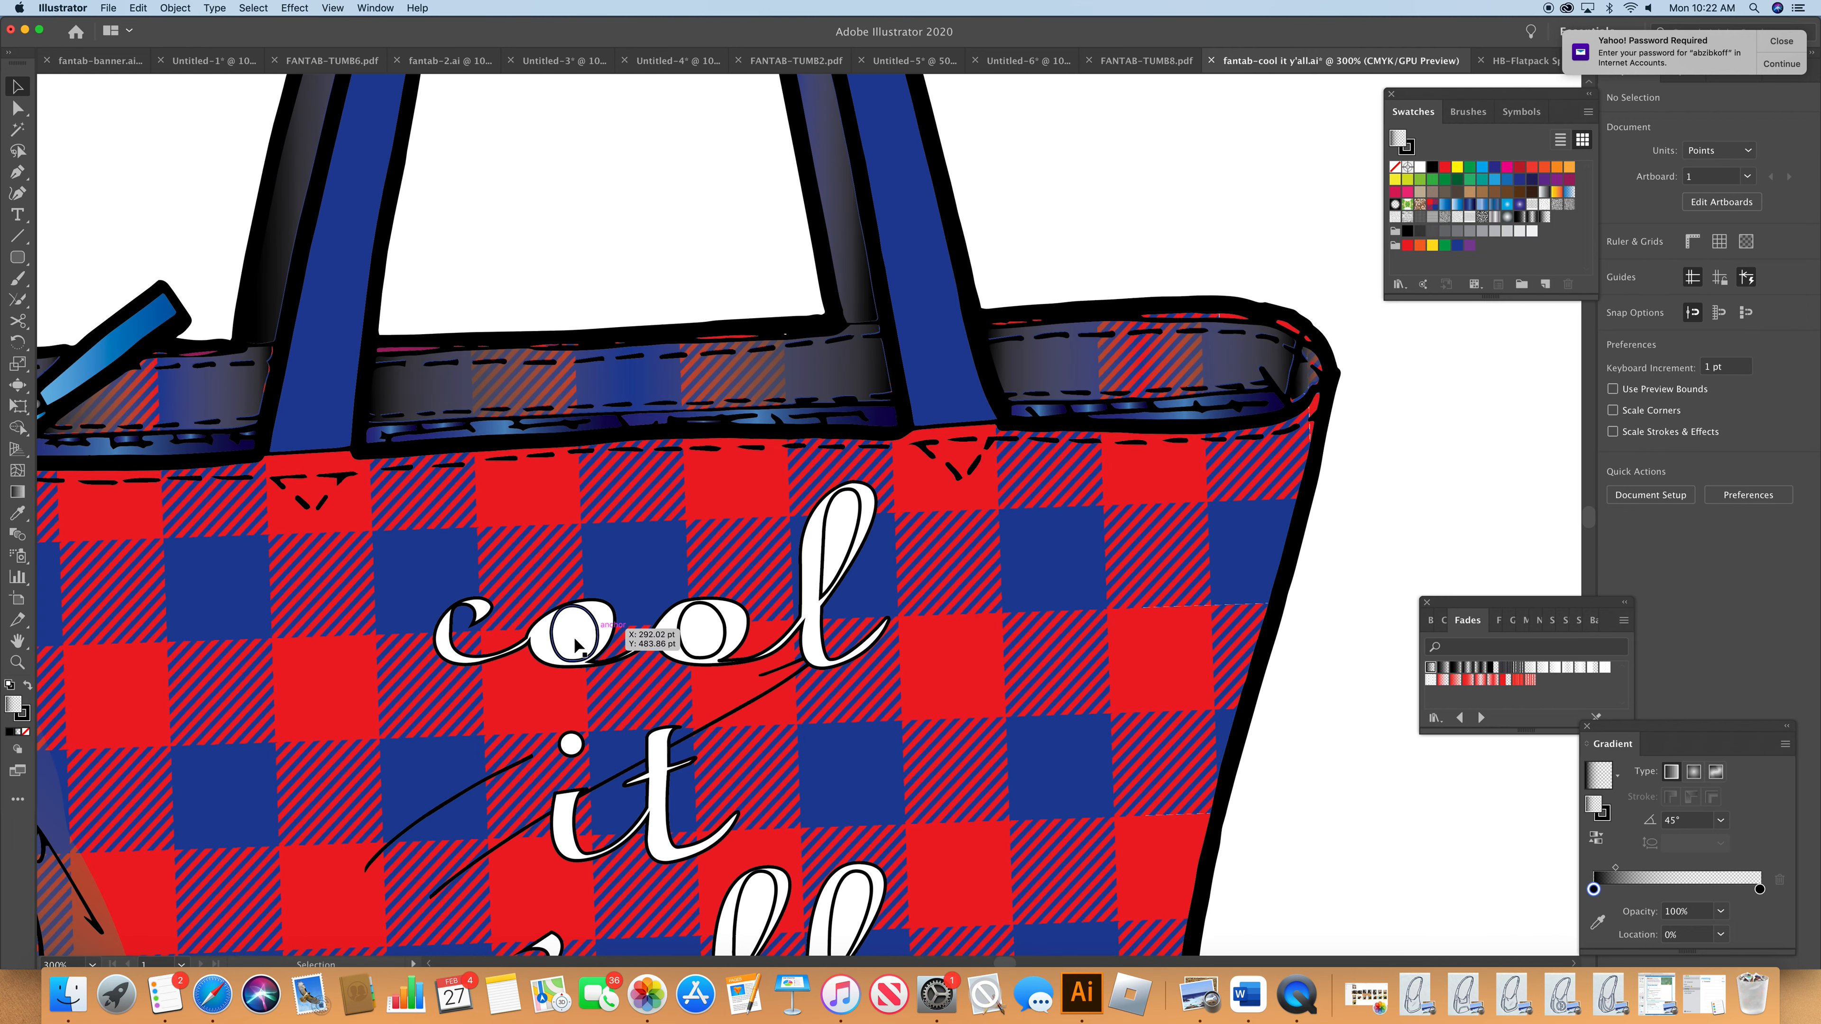
pyautogui.press('a')
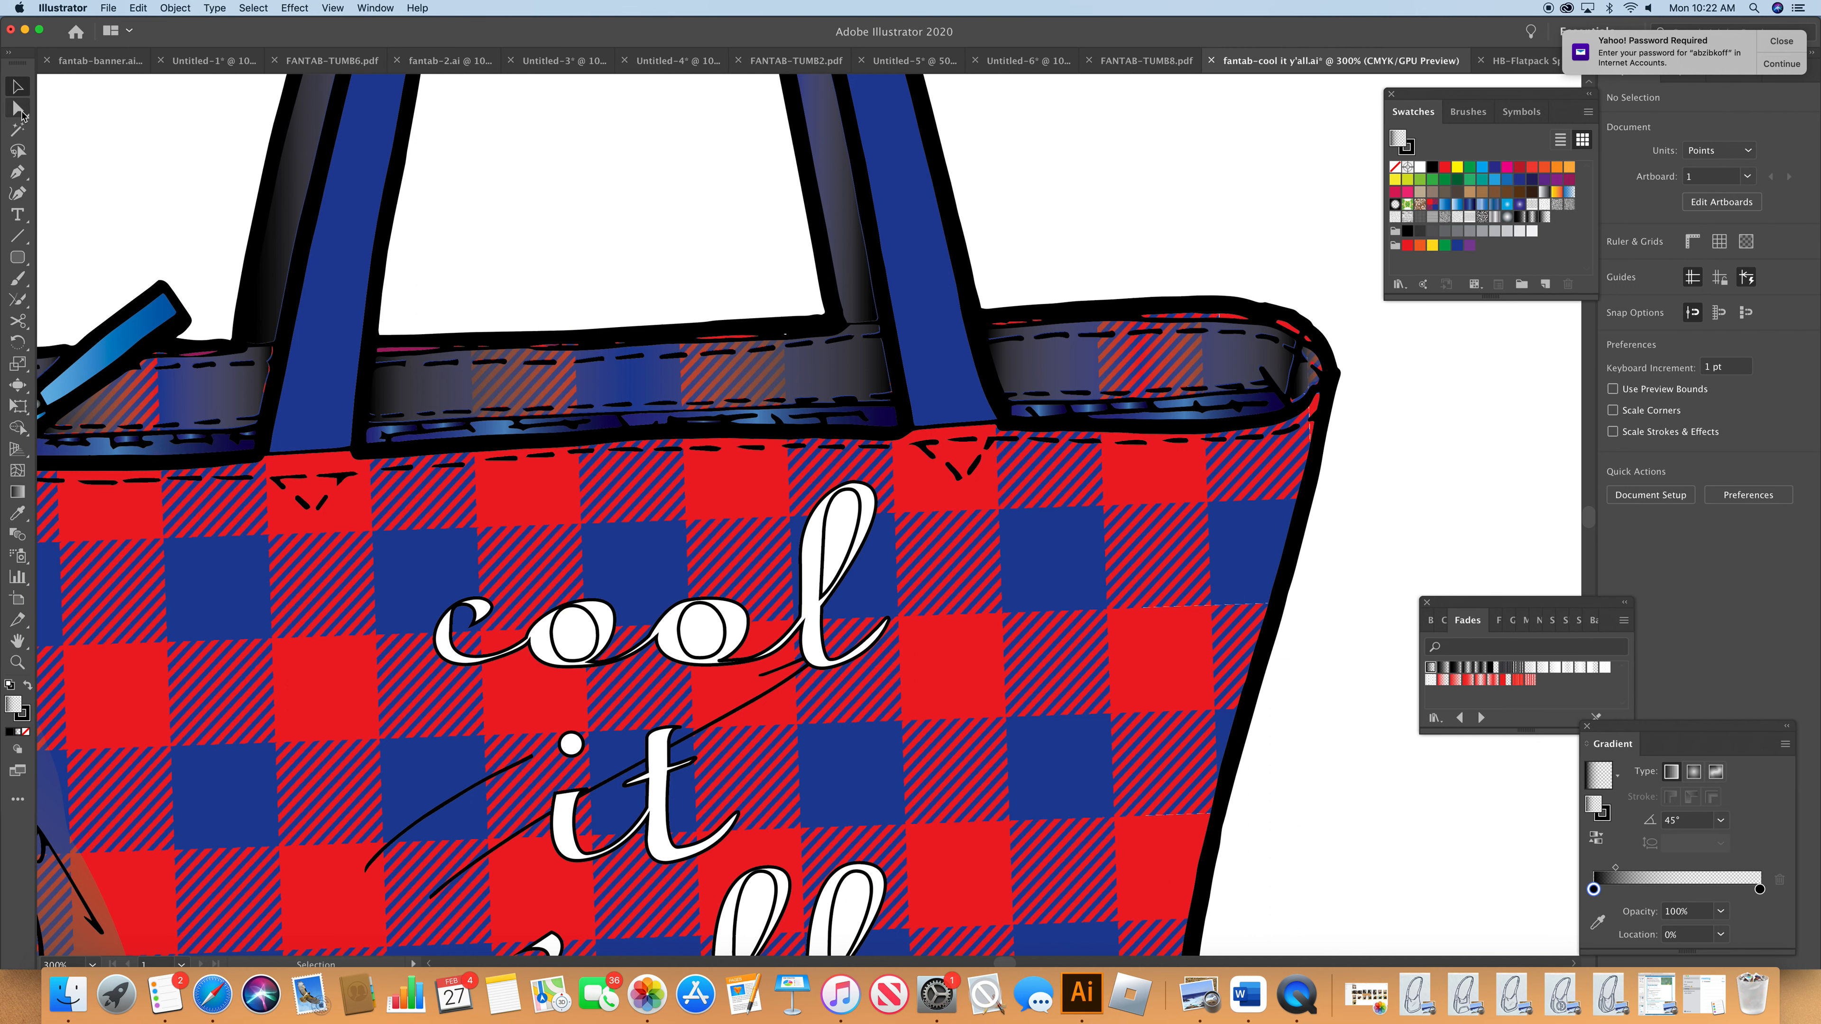
pyautogui.click(572, 654)
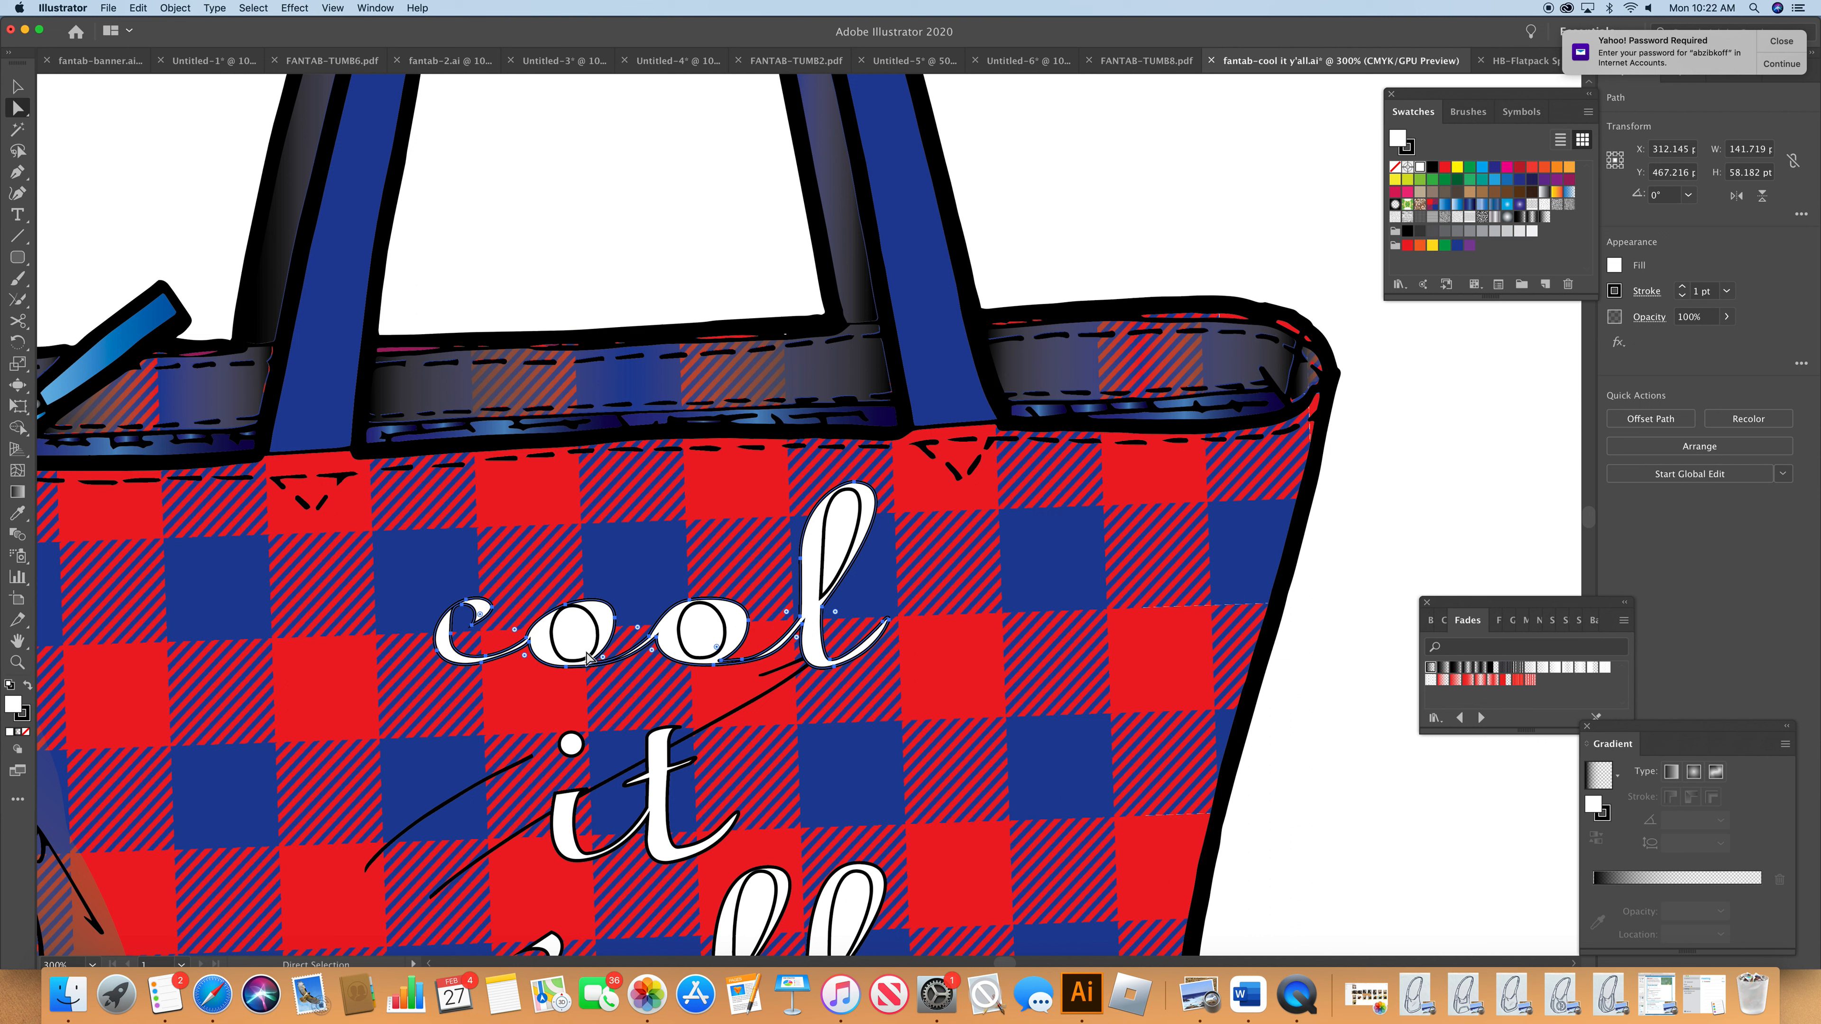
pyautogui.click(593, 653)
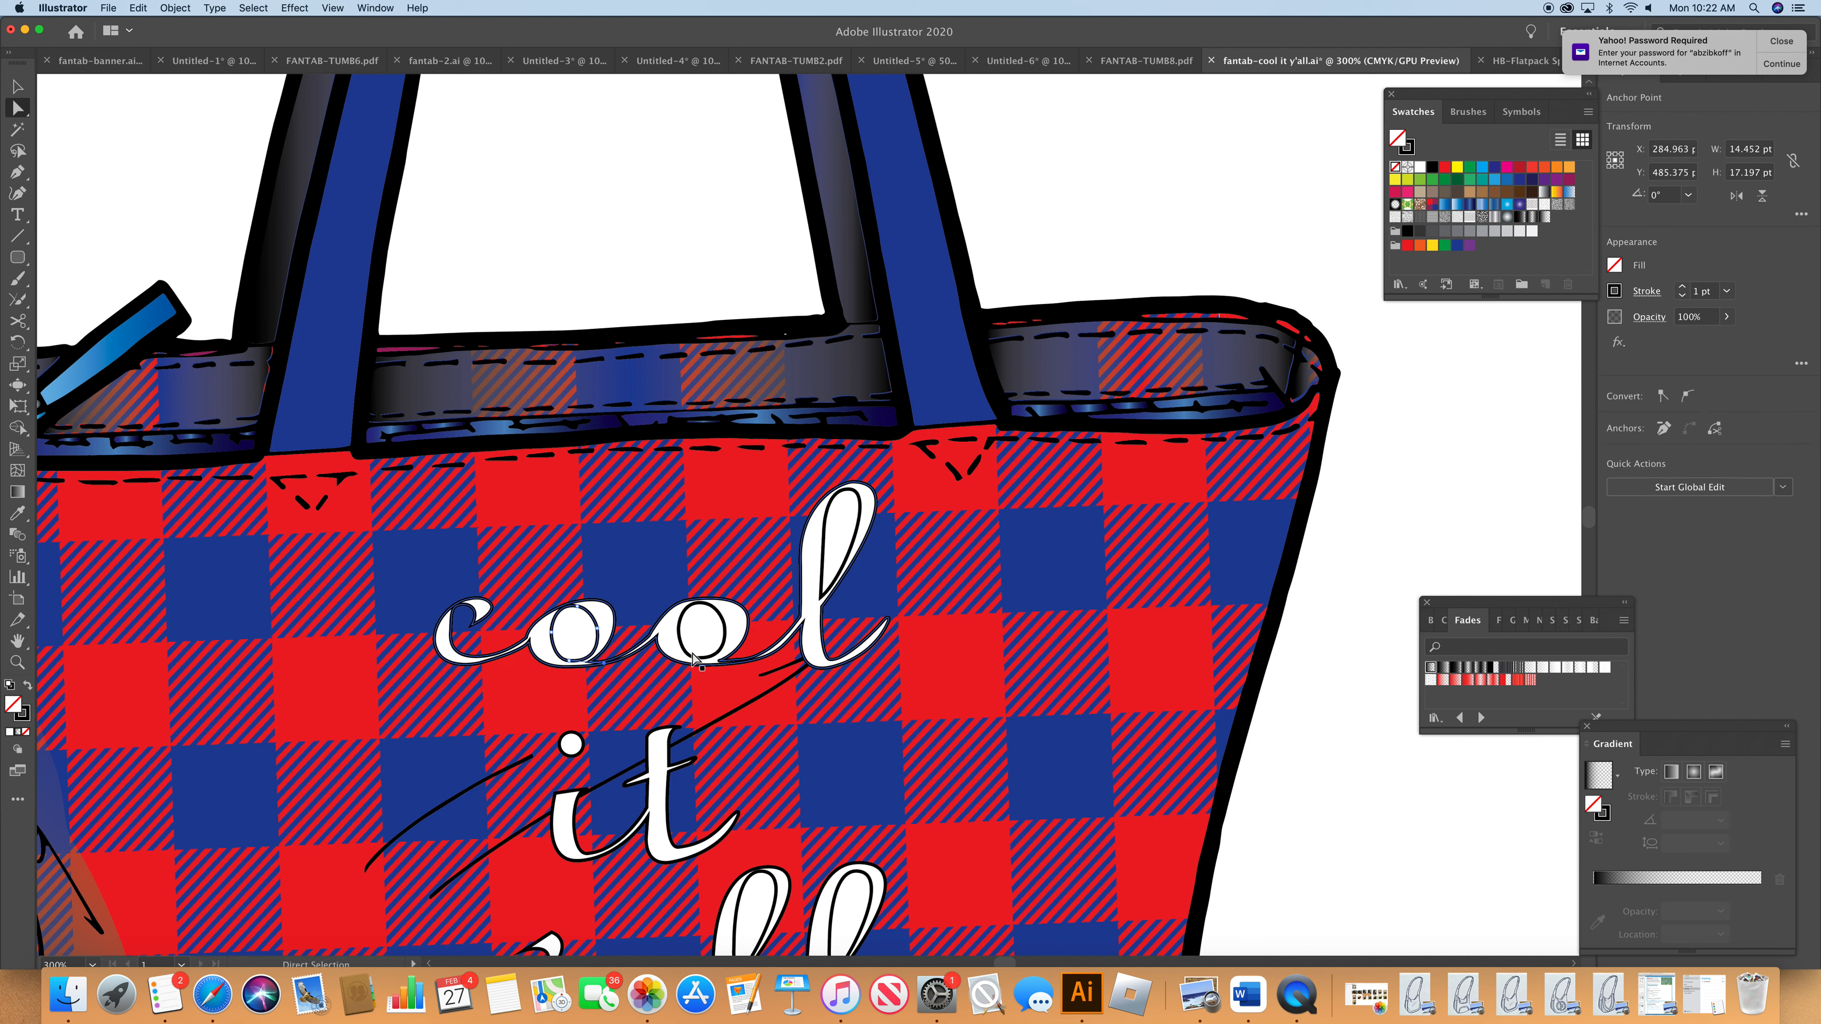
pyautogui.keyDown('shift'); pyautogui.click(695, 660); pyautogui.keyUp('shift')
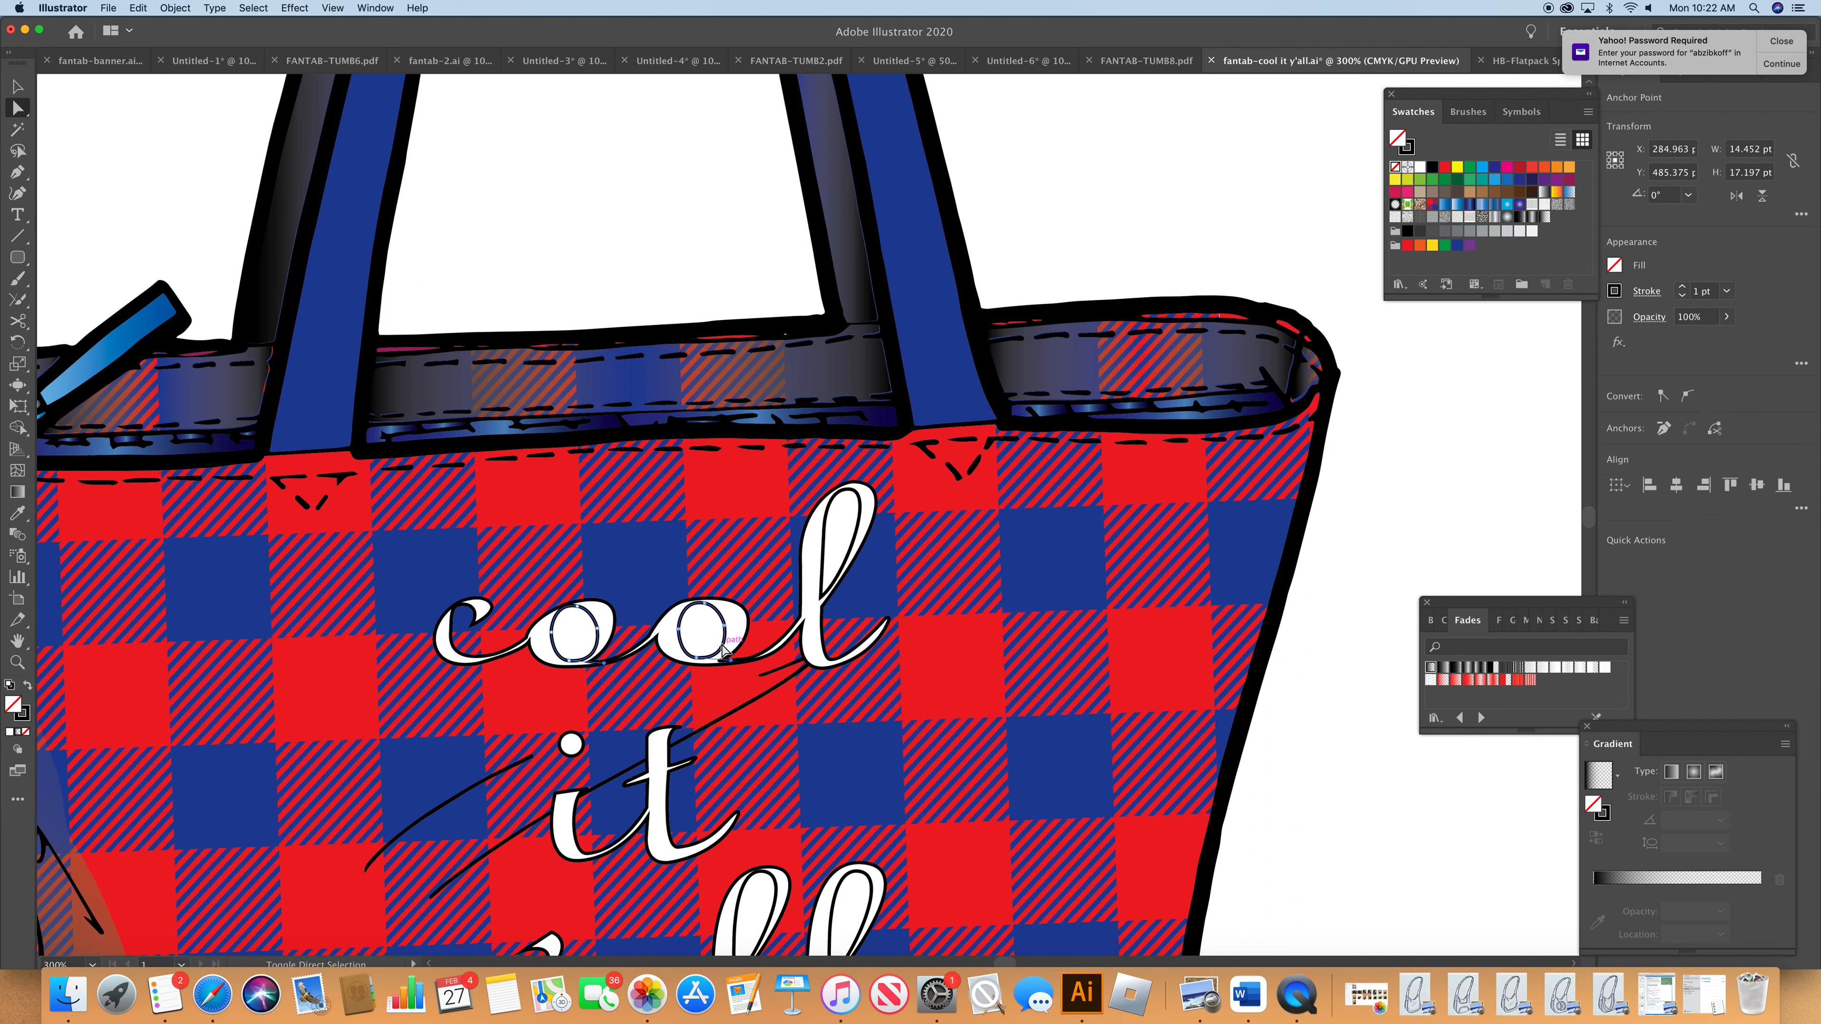
pyautogui.keyDown('shift'); pyautogui.click(842, 576); pyautogui.keyUp('shift')
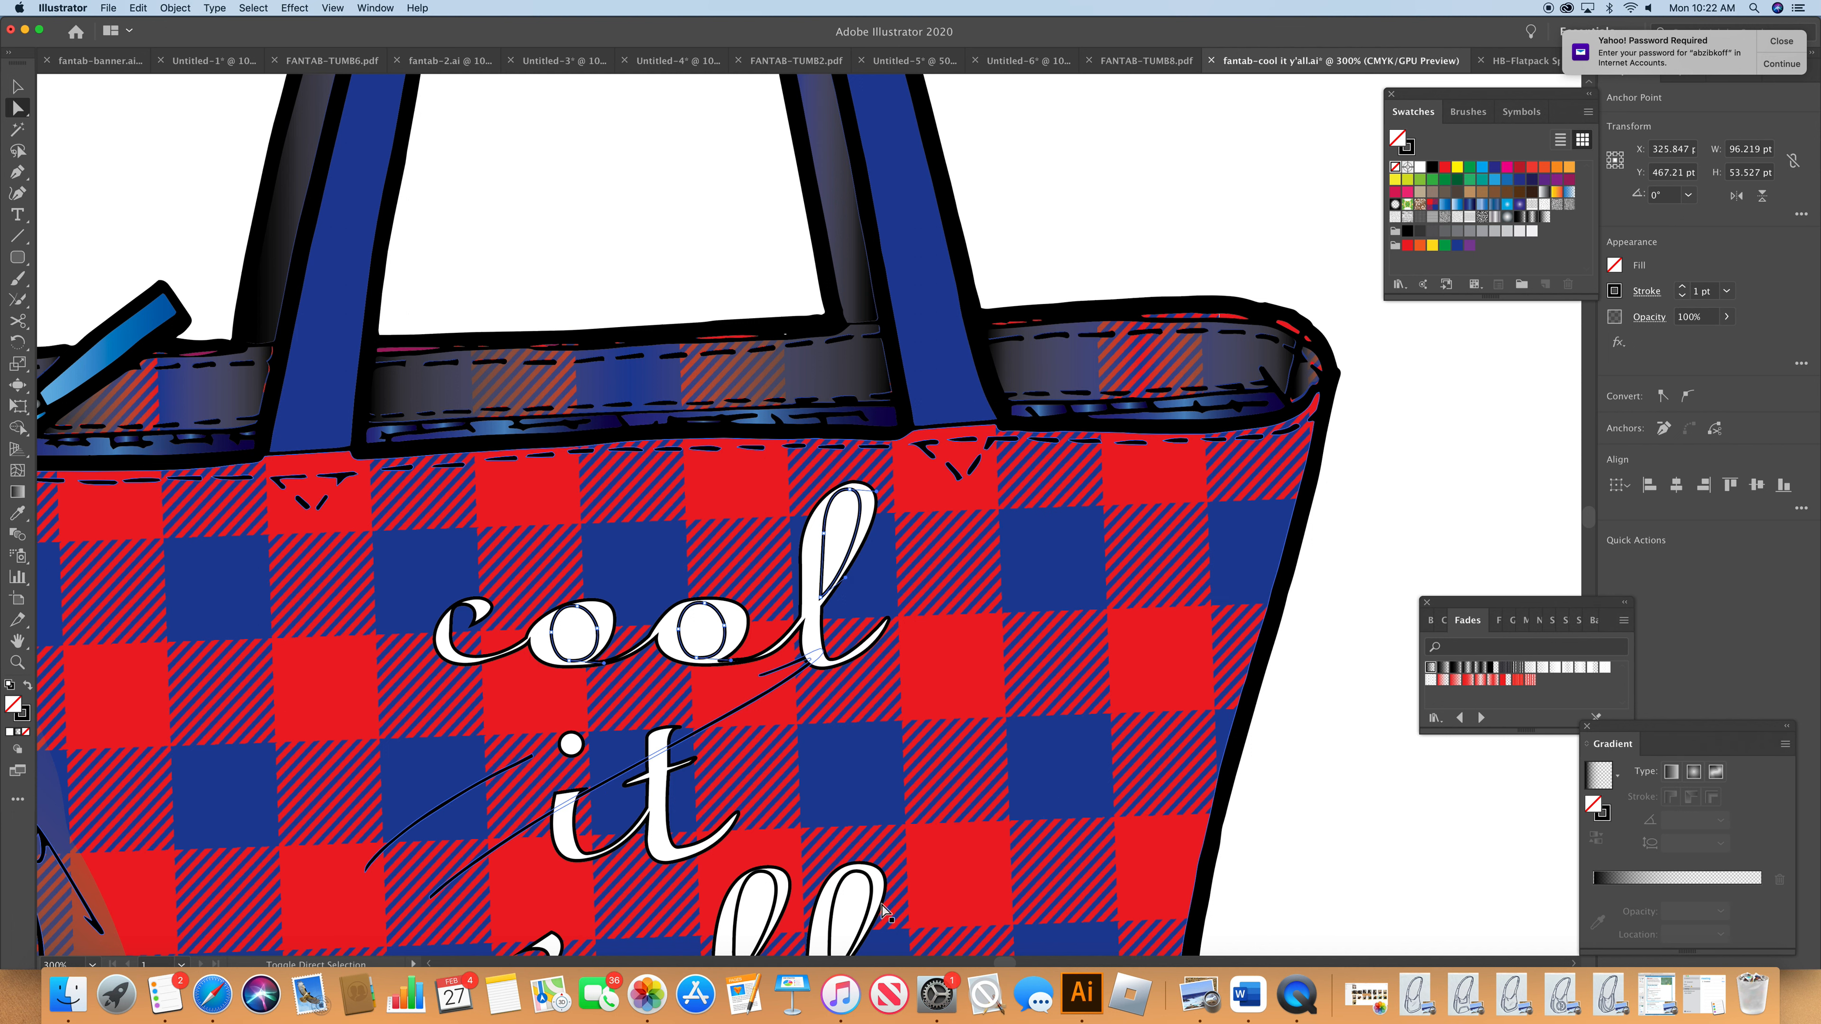
# - Add the inner openings of the two l's, the a and the y in "y'all" to the selection
pyautogui.keyDown('shift'); pyautogui.click(817, 915); pyautogui.keyUp('shift')
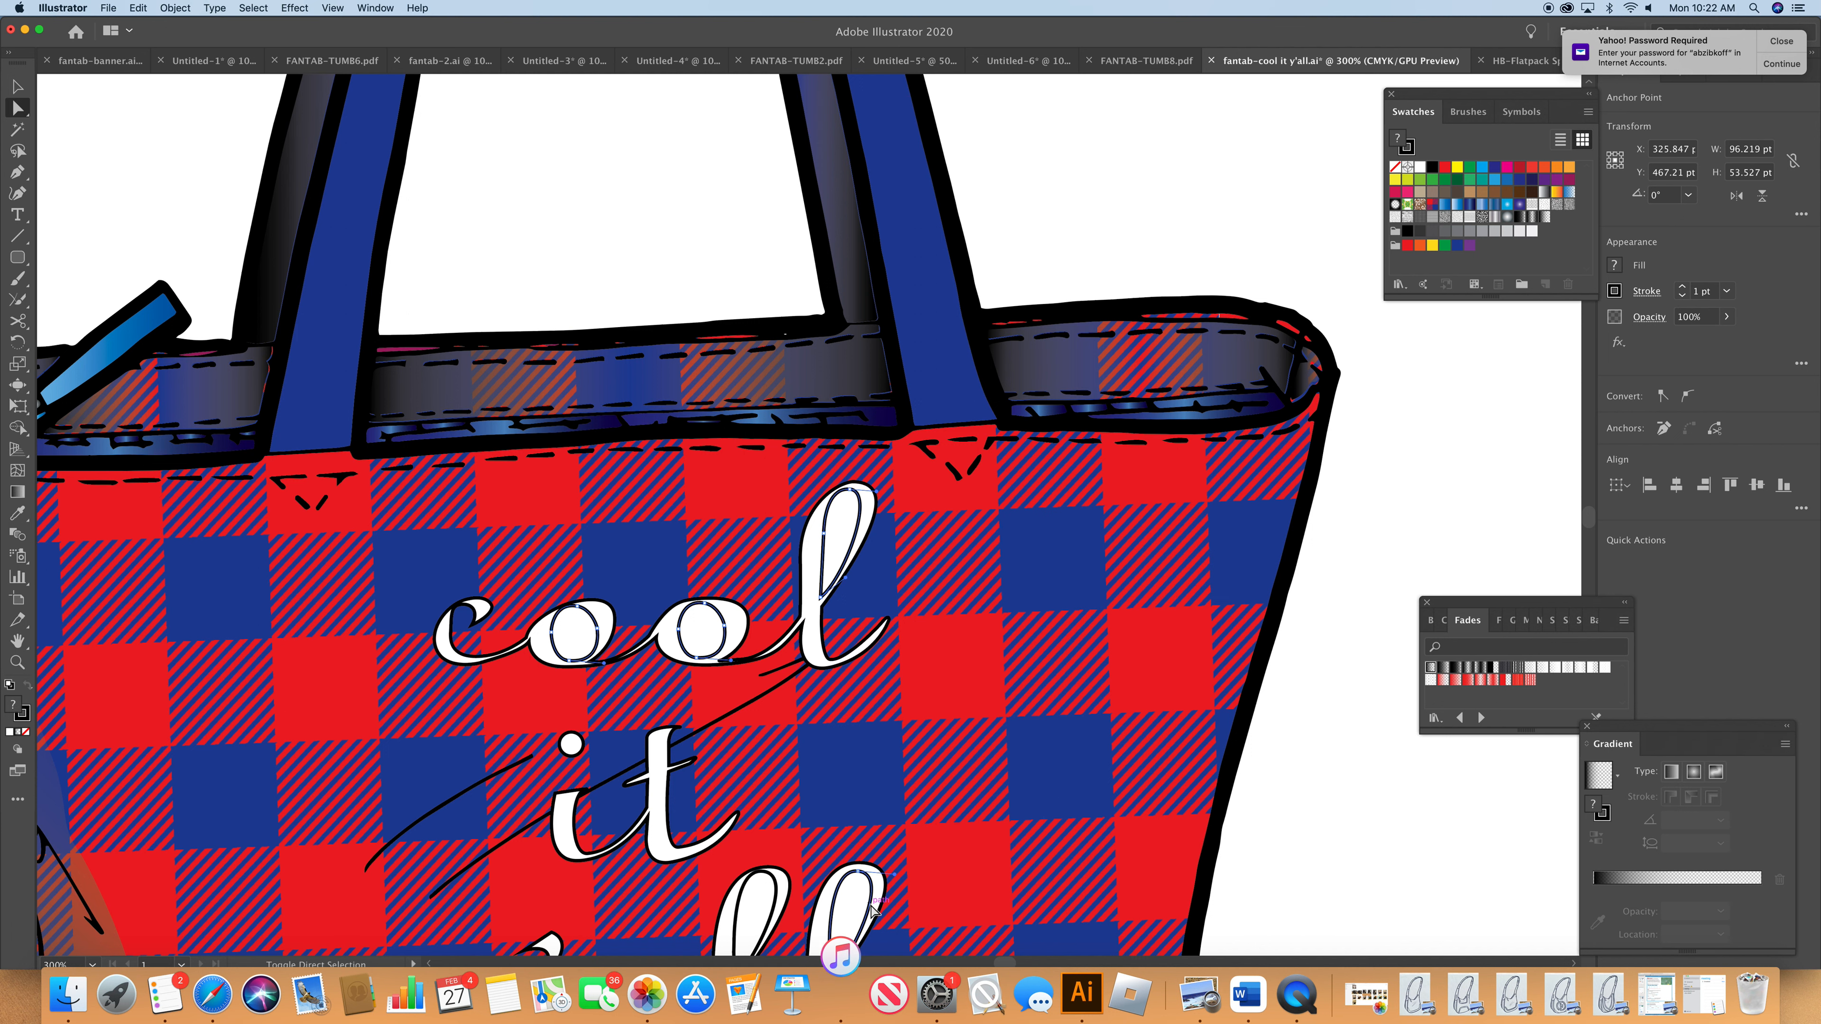
pyautogui.keyDown('shift'); pyautogui.click(760, 906); pyautogui.keyUp('shift')
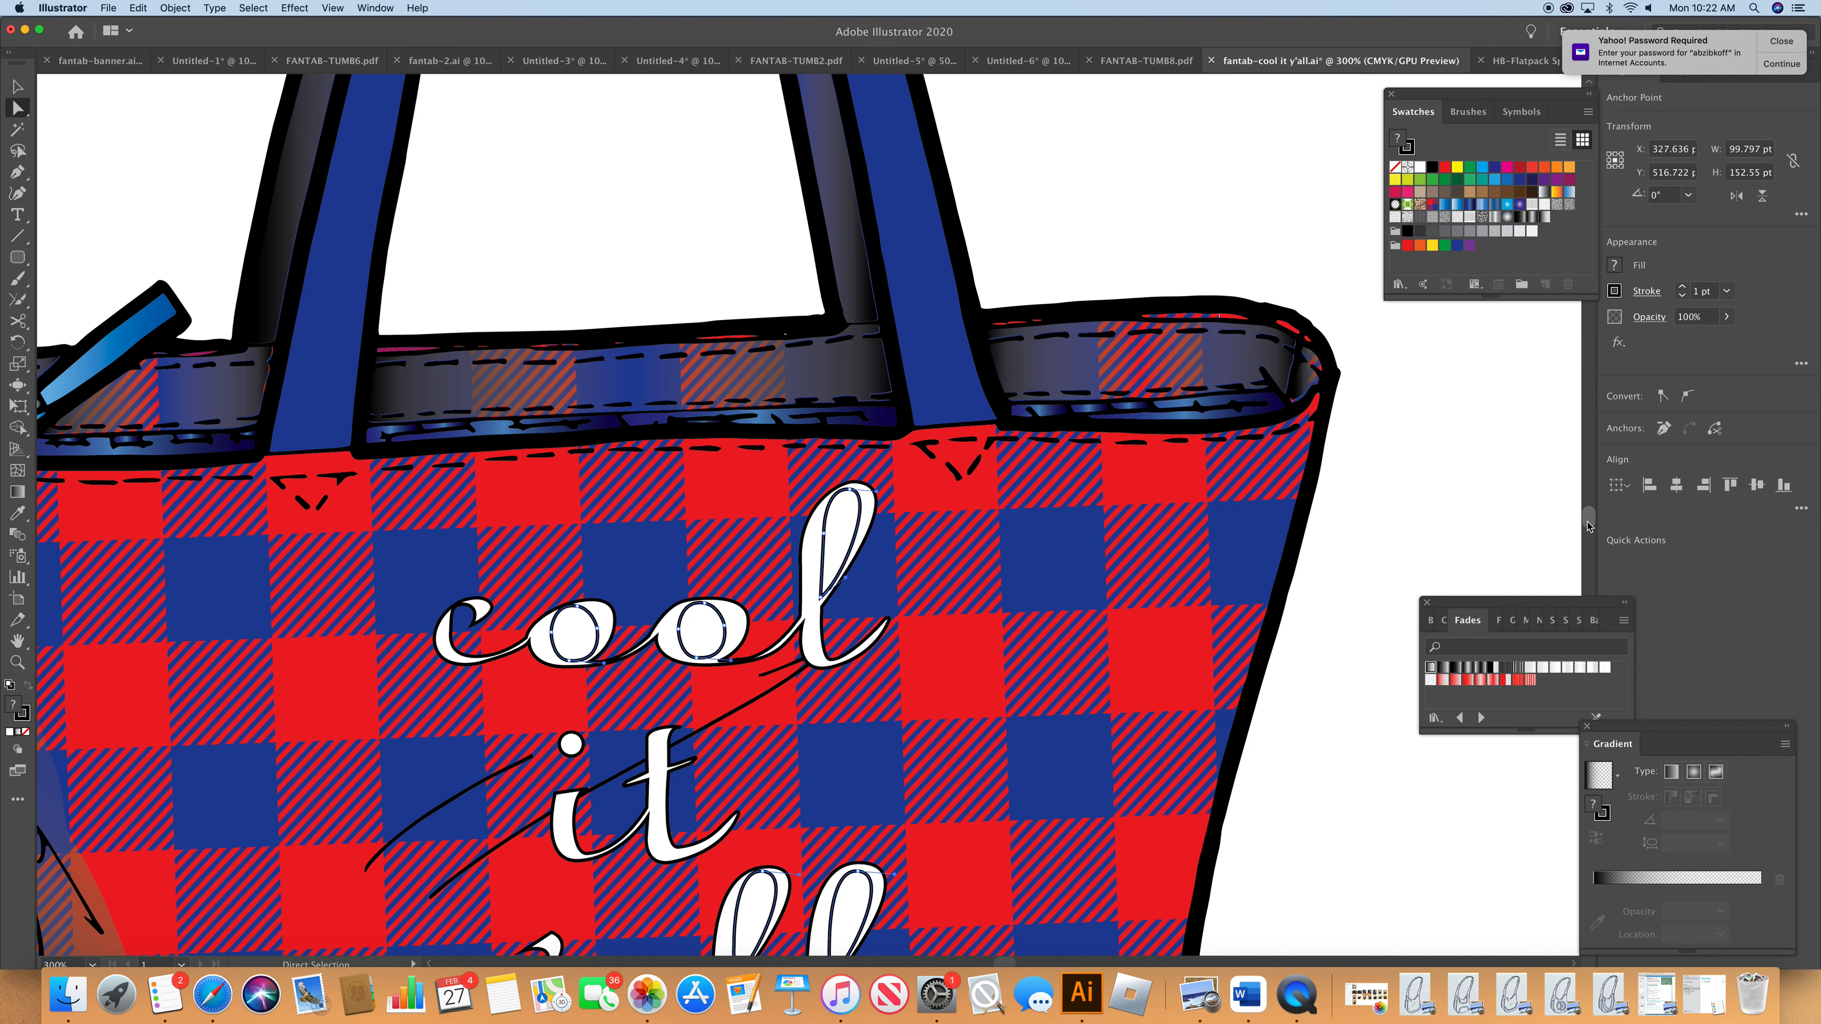
pyautogui.scroll(-5, 1585, 521)
pyautogui.keyDown('shift'); pyautogui.click(654, 753); pyautogui.keyUp('shift')
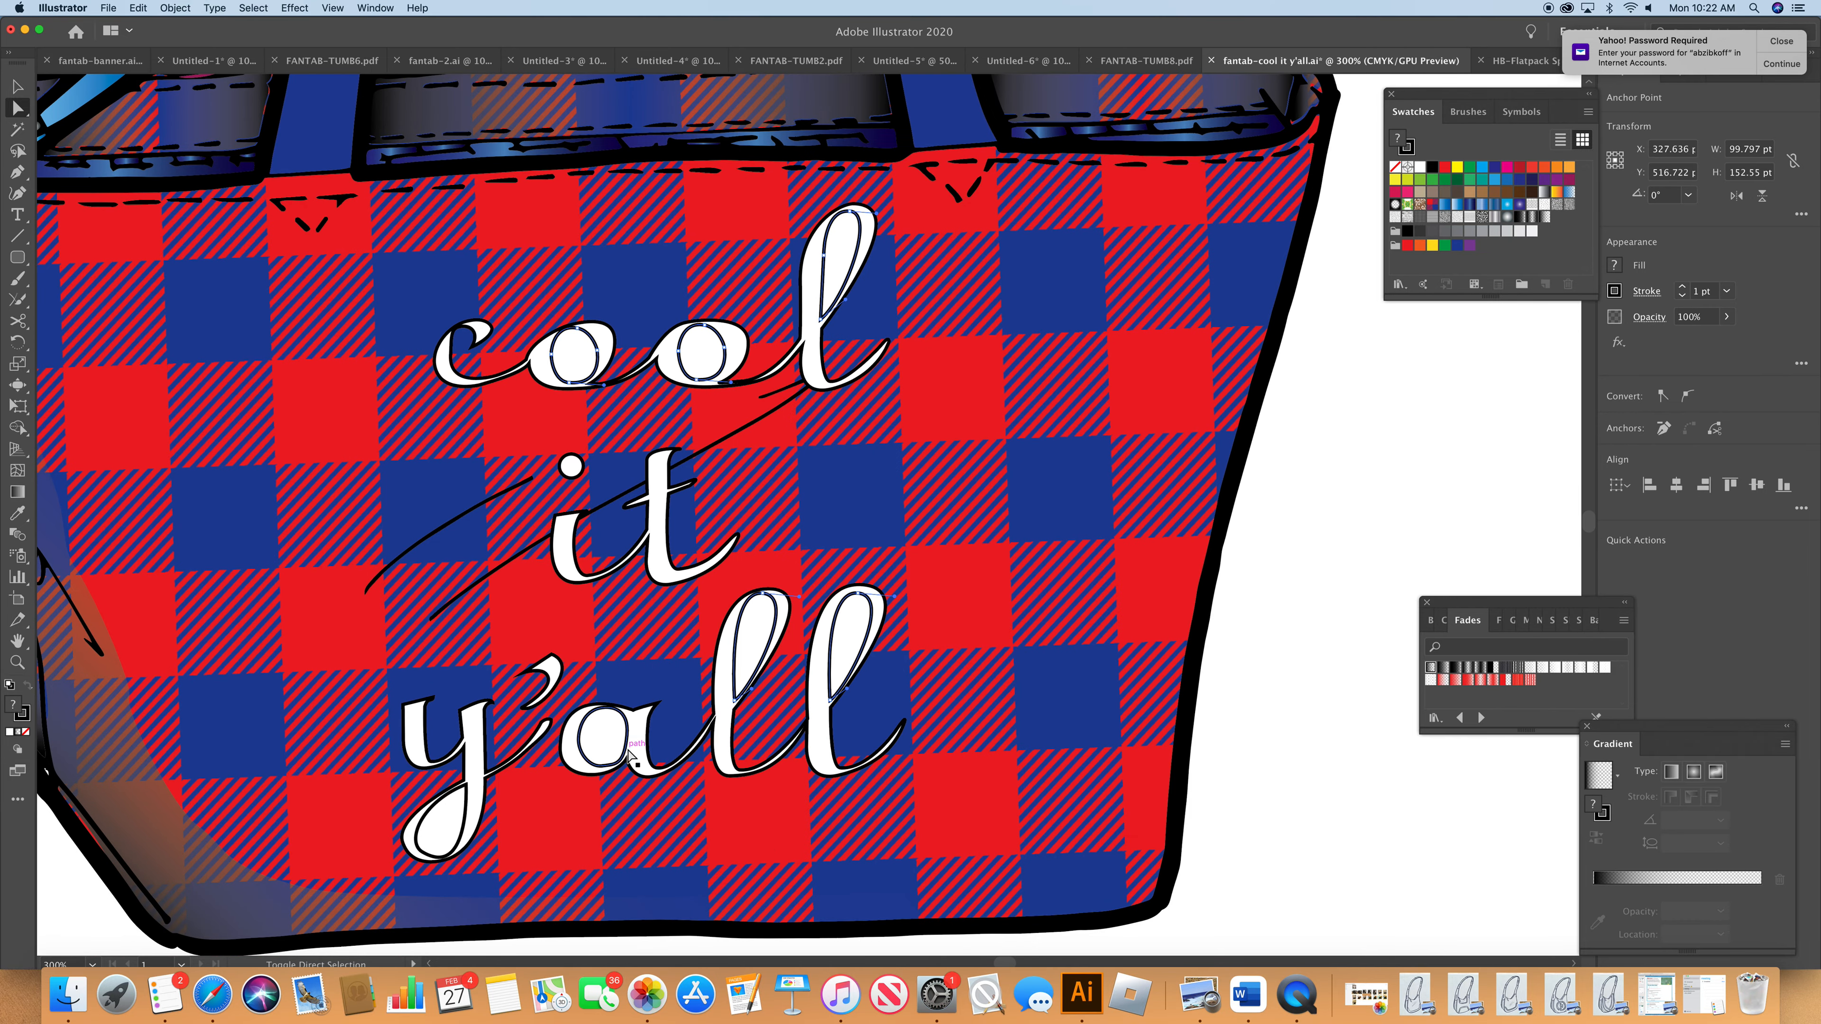
pyautogui.keyDown('shift'); pyautogui.click(467, 827); pyautogui.keyUp('shift')
pyautogui.keyDown('shift'); pyautogui.click(463, 823); pyautogui.keyUp('shift')
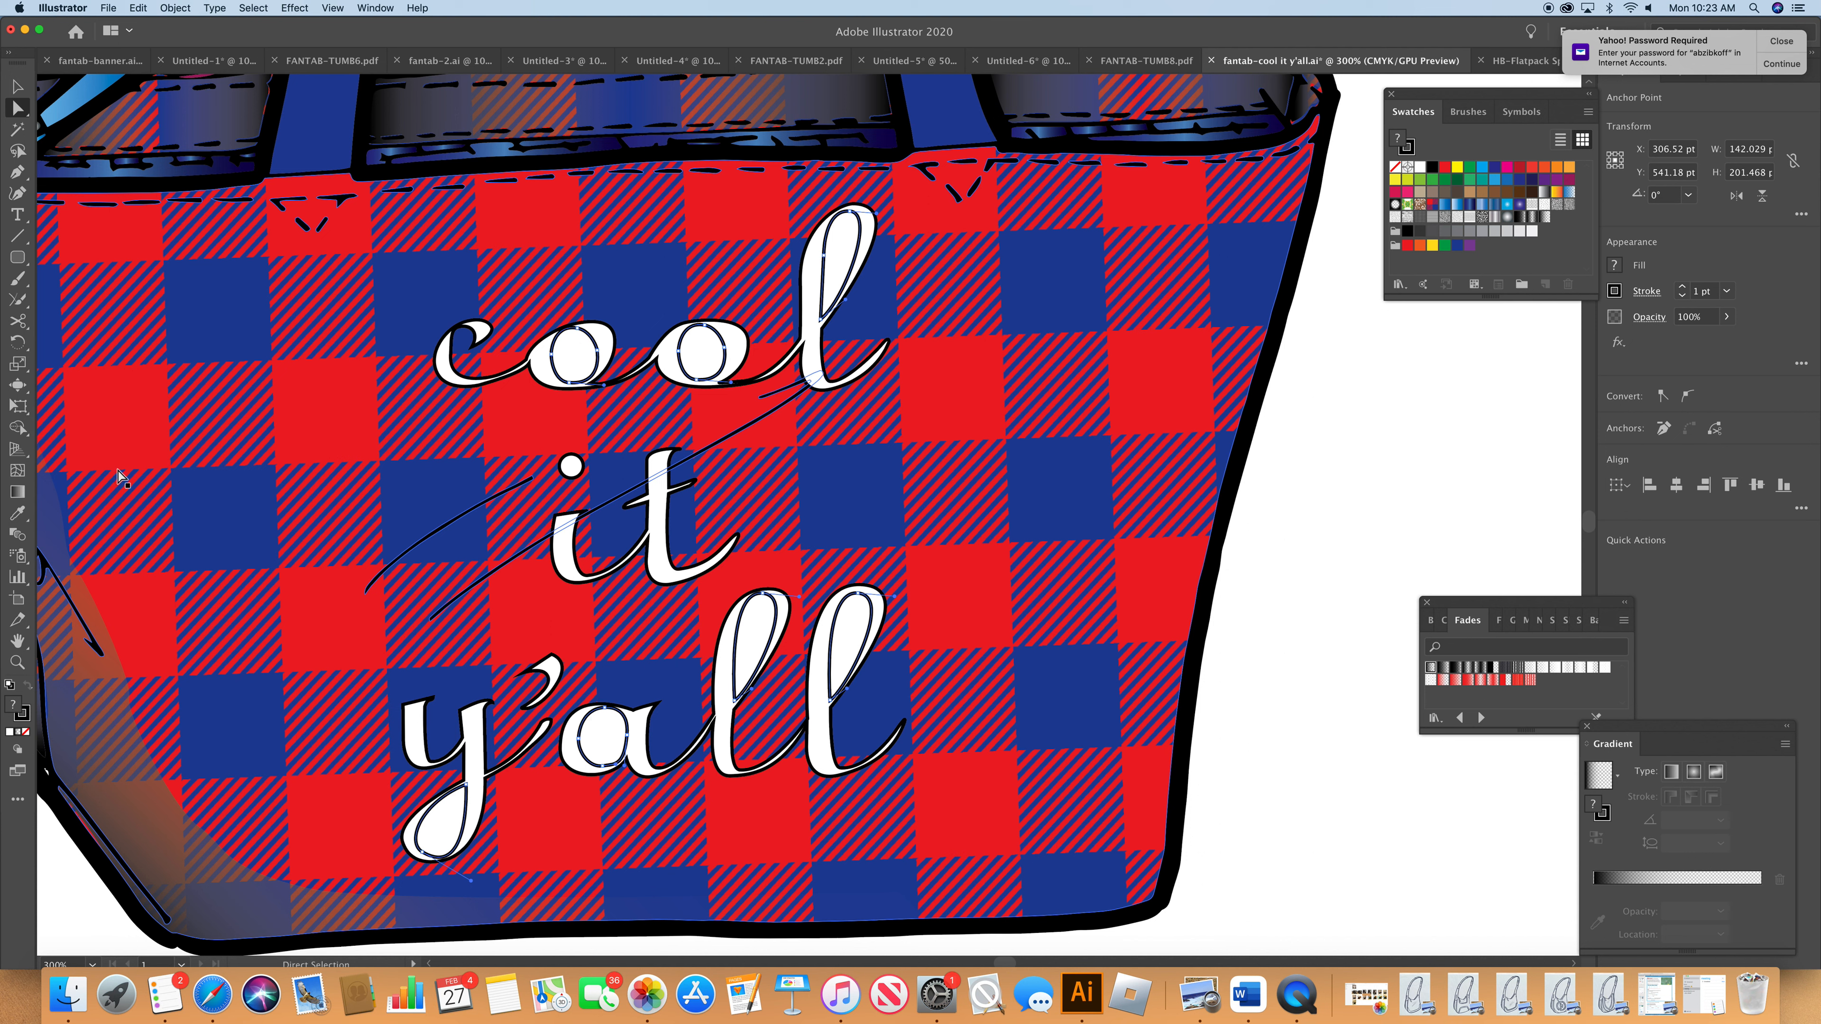
# - Fill the selected letter openings with the bag's sampled red-and-blue plaid pattern, give them a black stroke and deselect them
pyautogui.click(18, 513)
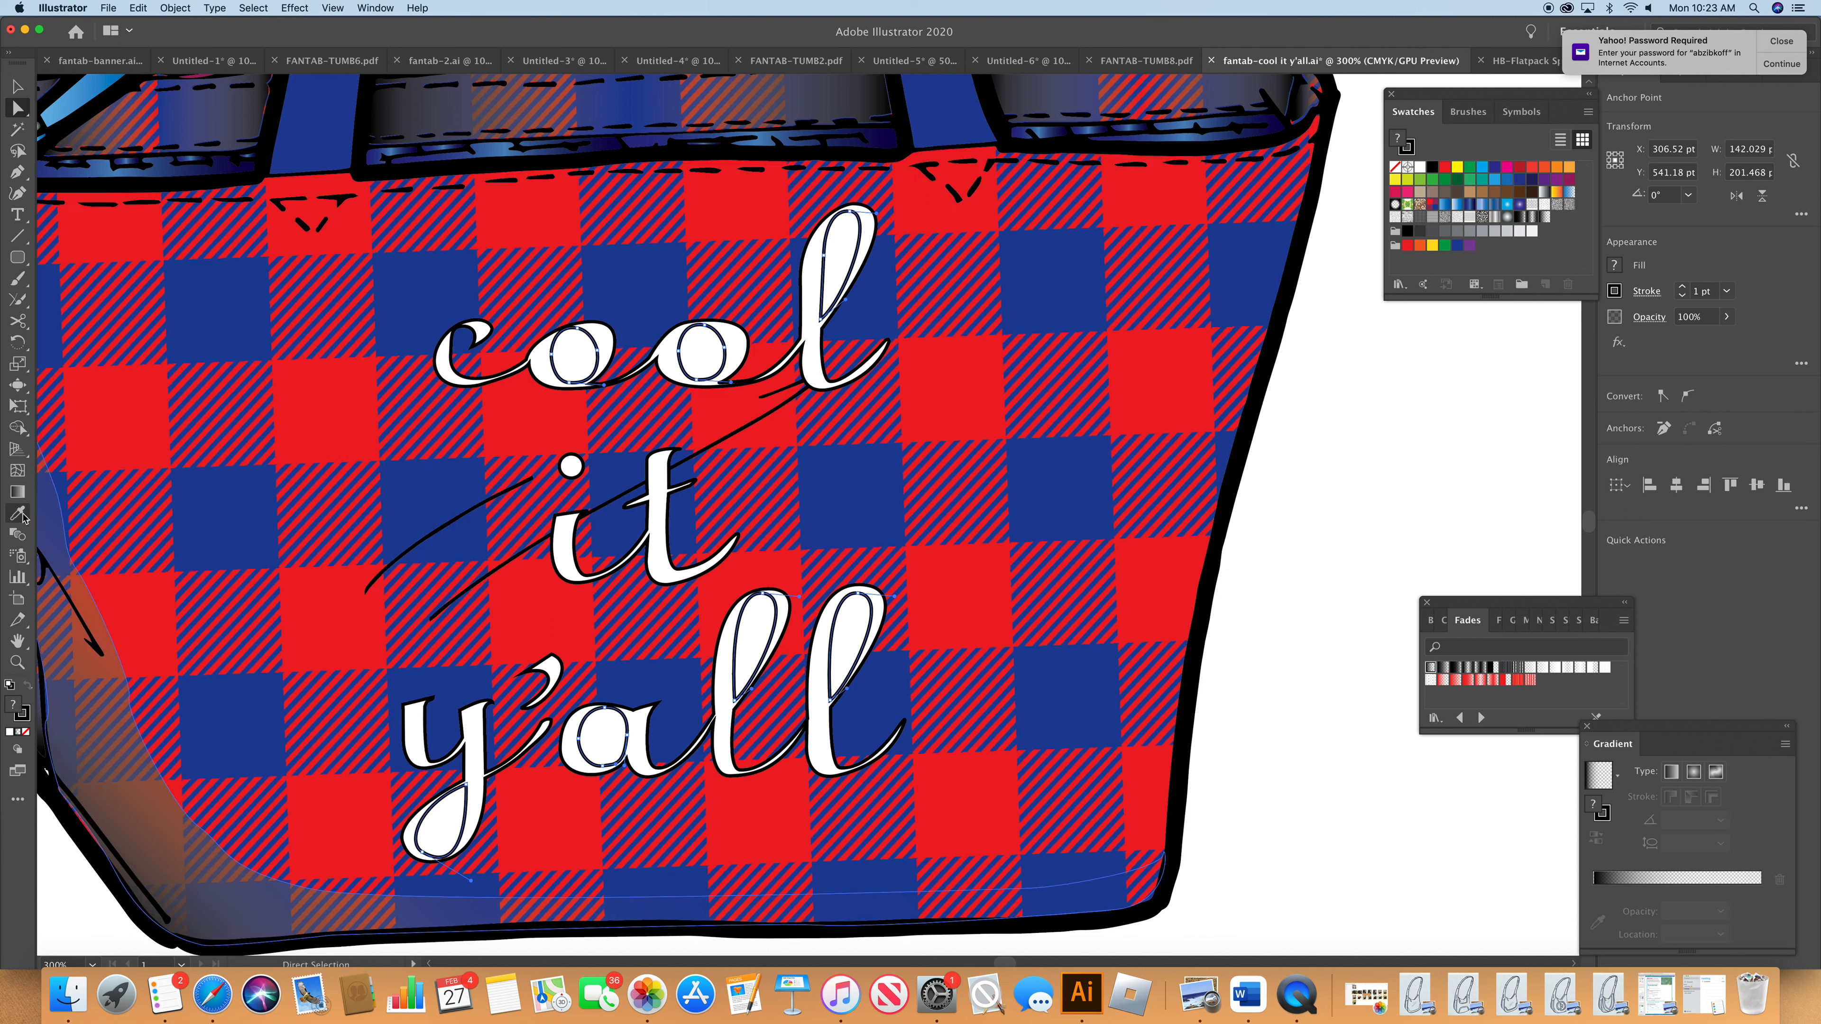
pyautogui.click(265, 547)
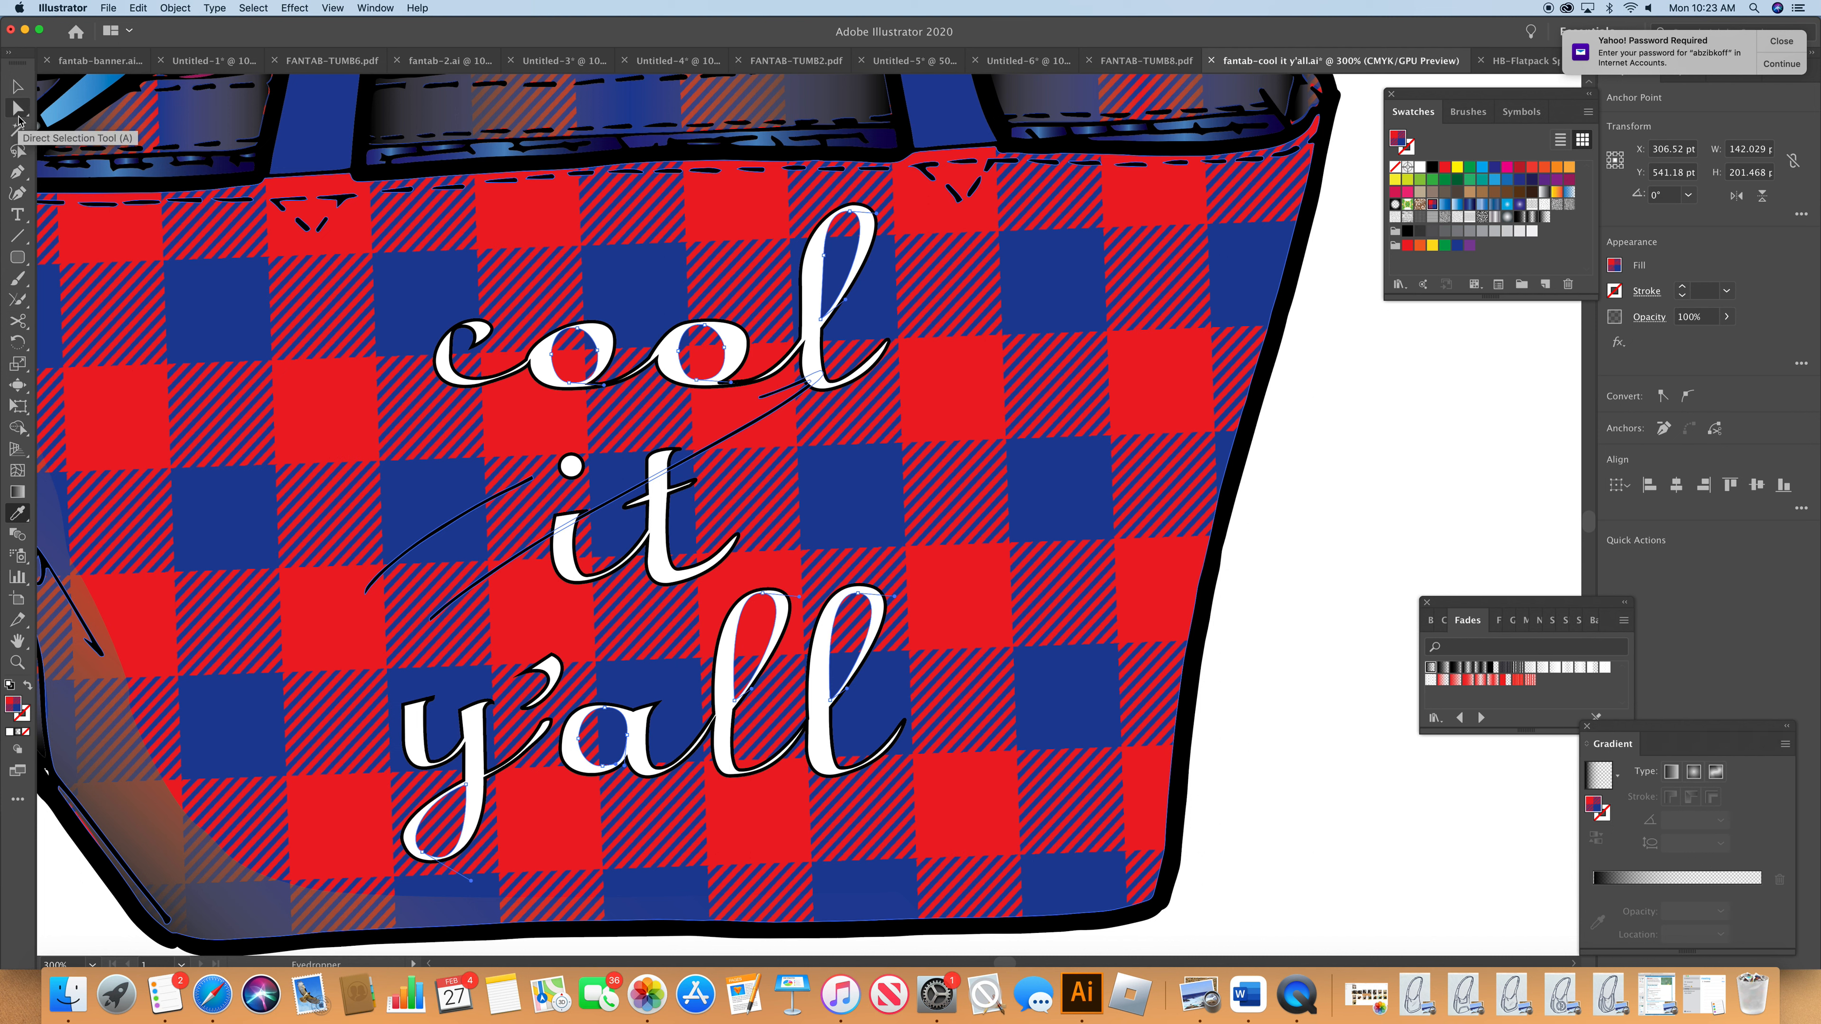
pyautogui.click(1411, 151)
pyautogui.click(1434, 168)
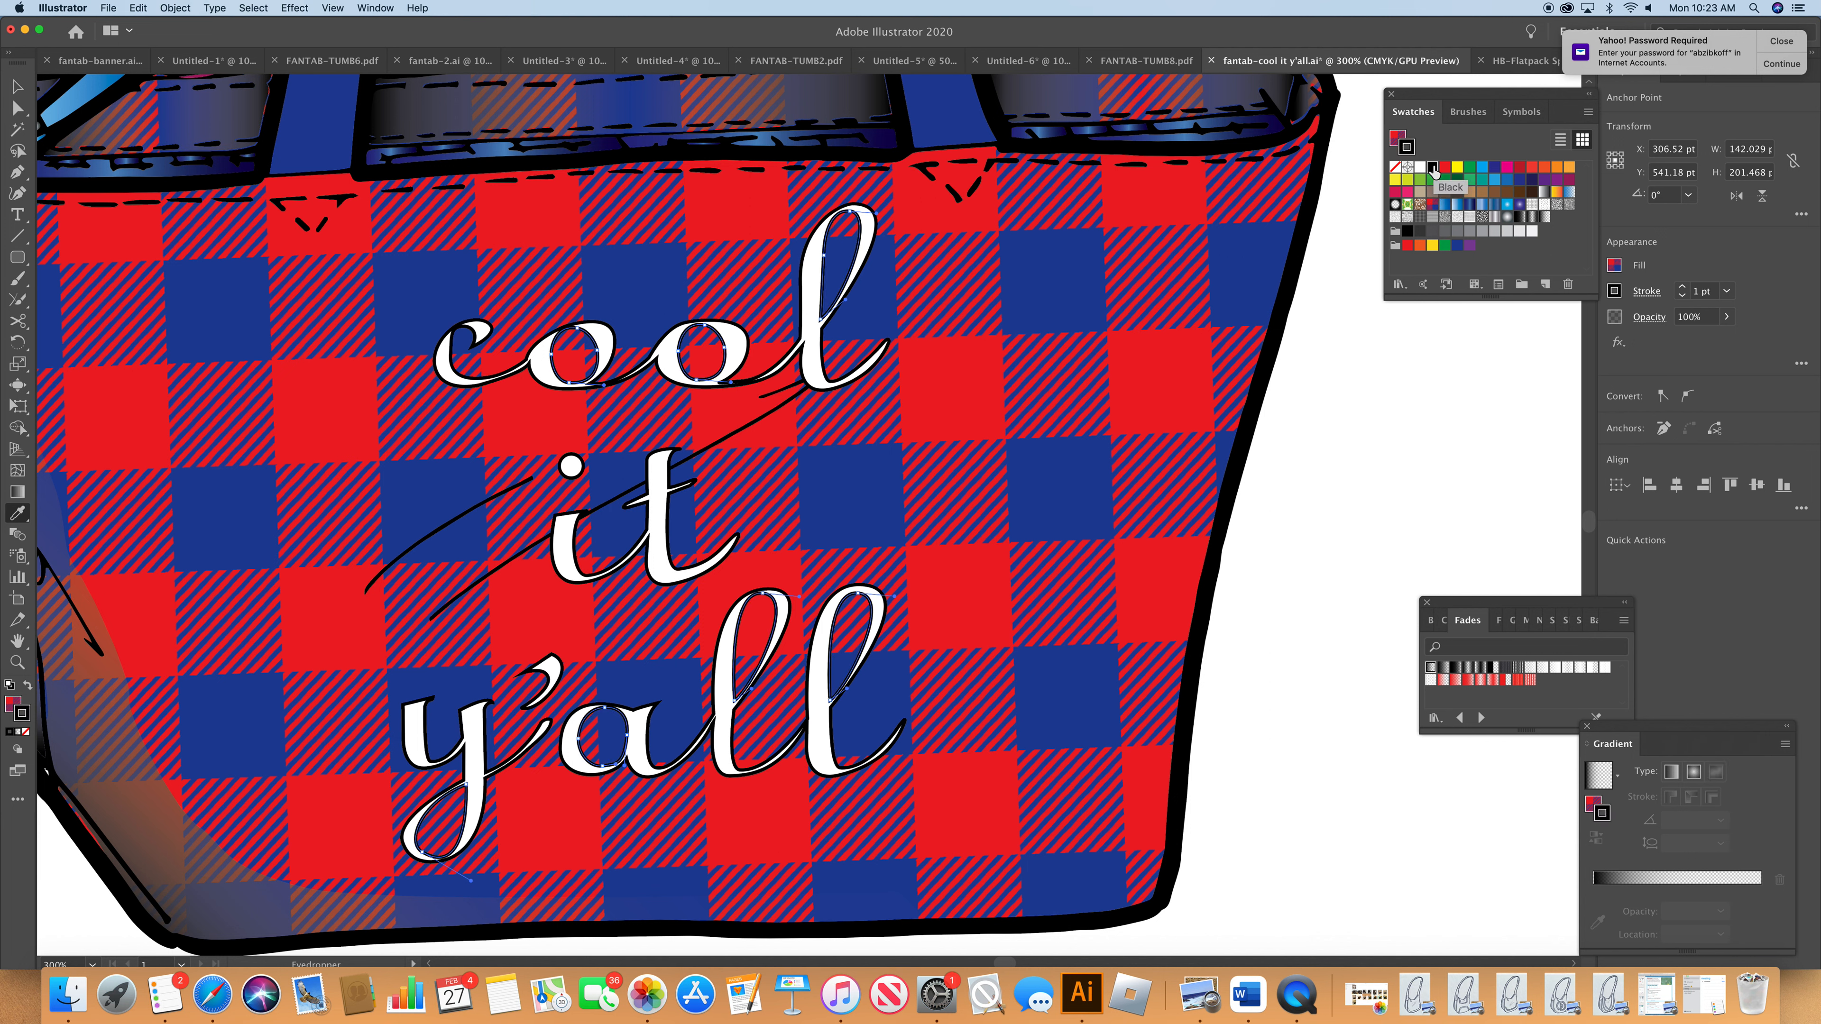
pyautogui.keyDown('shift'); pyautogui.click(1333, 313); pyautogui.keyUp('shift')
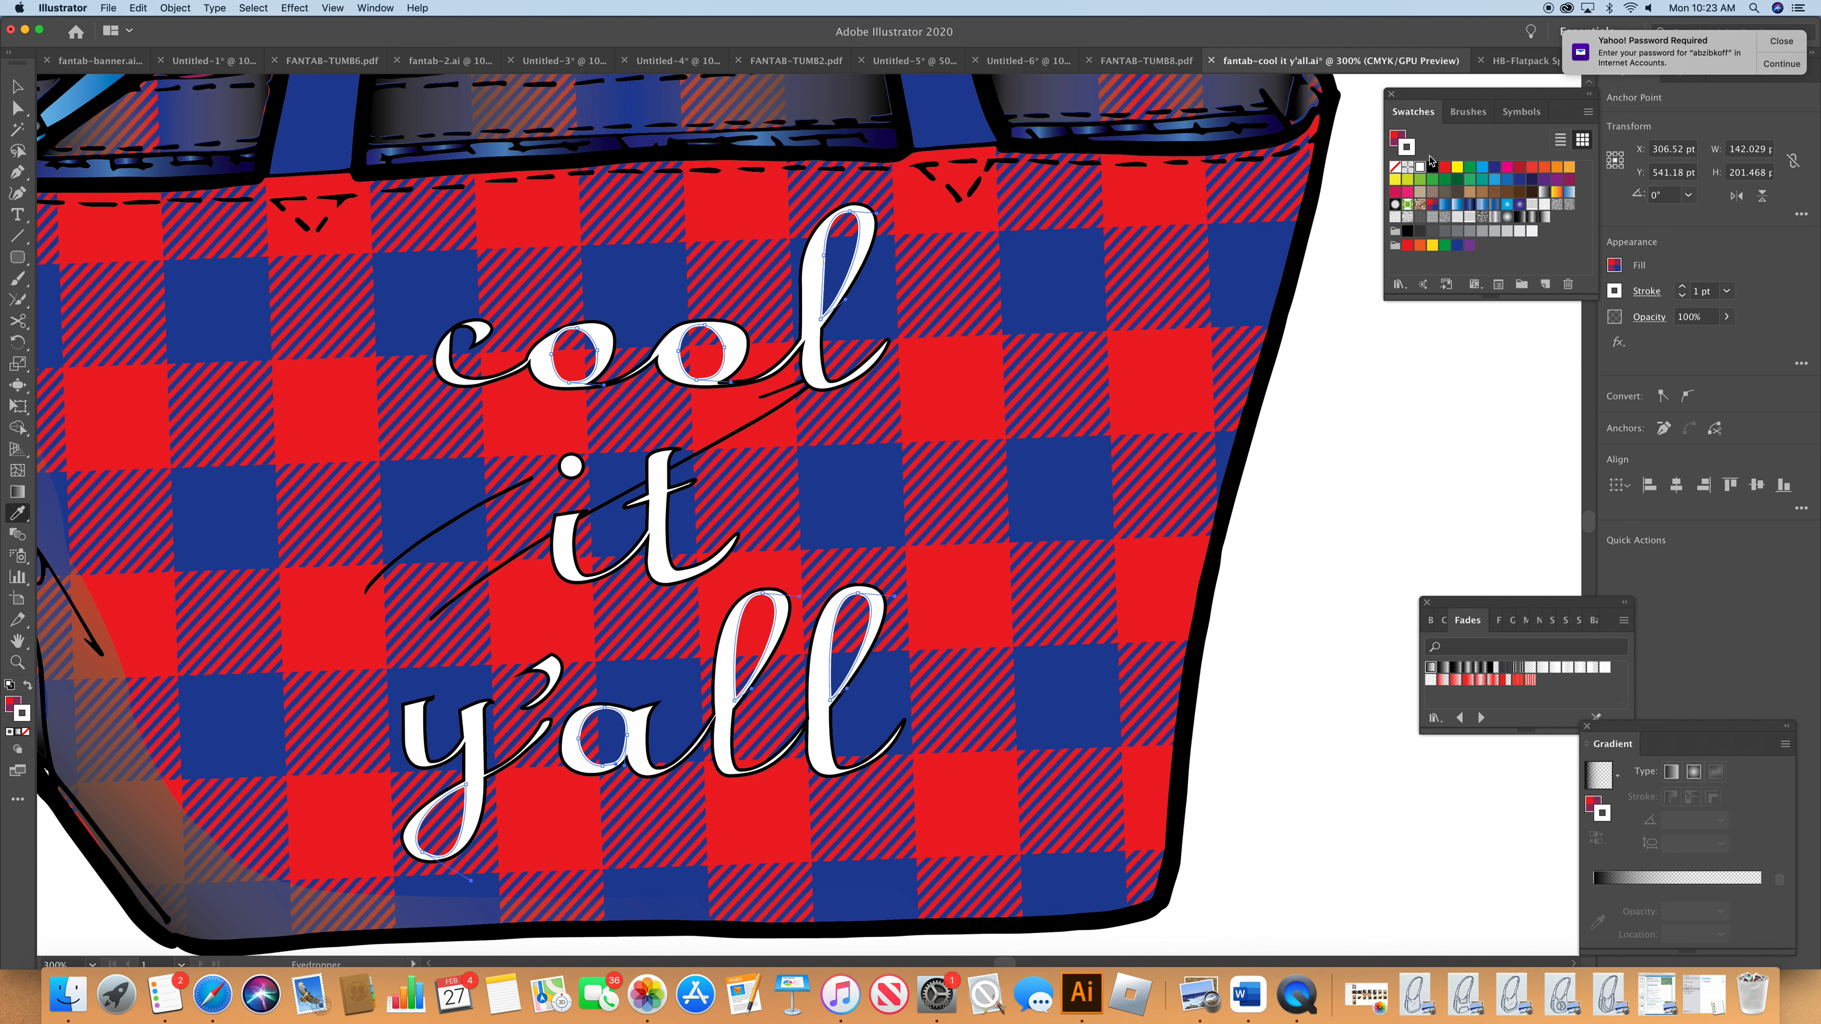
pyautogui.keyDown('super'); pyautogui.click(1304, 344); pyautogui.keyUp('super')
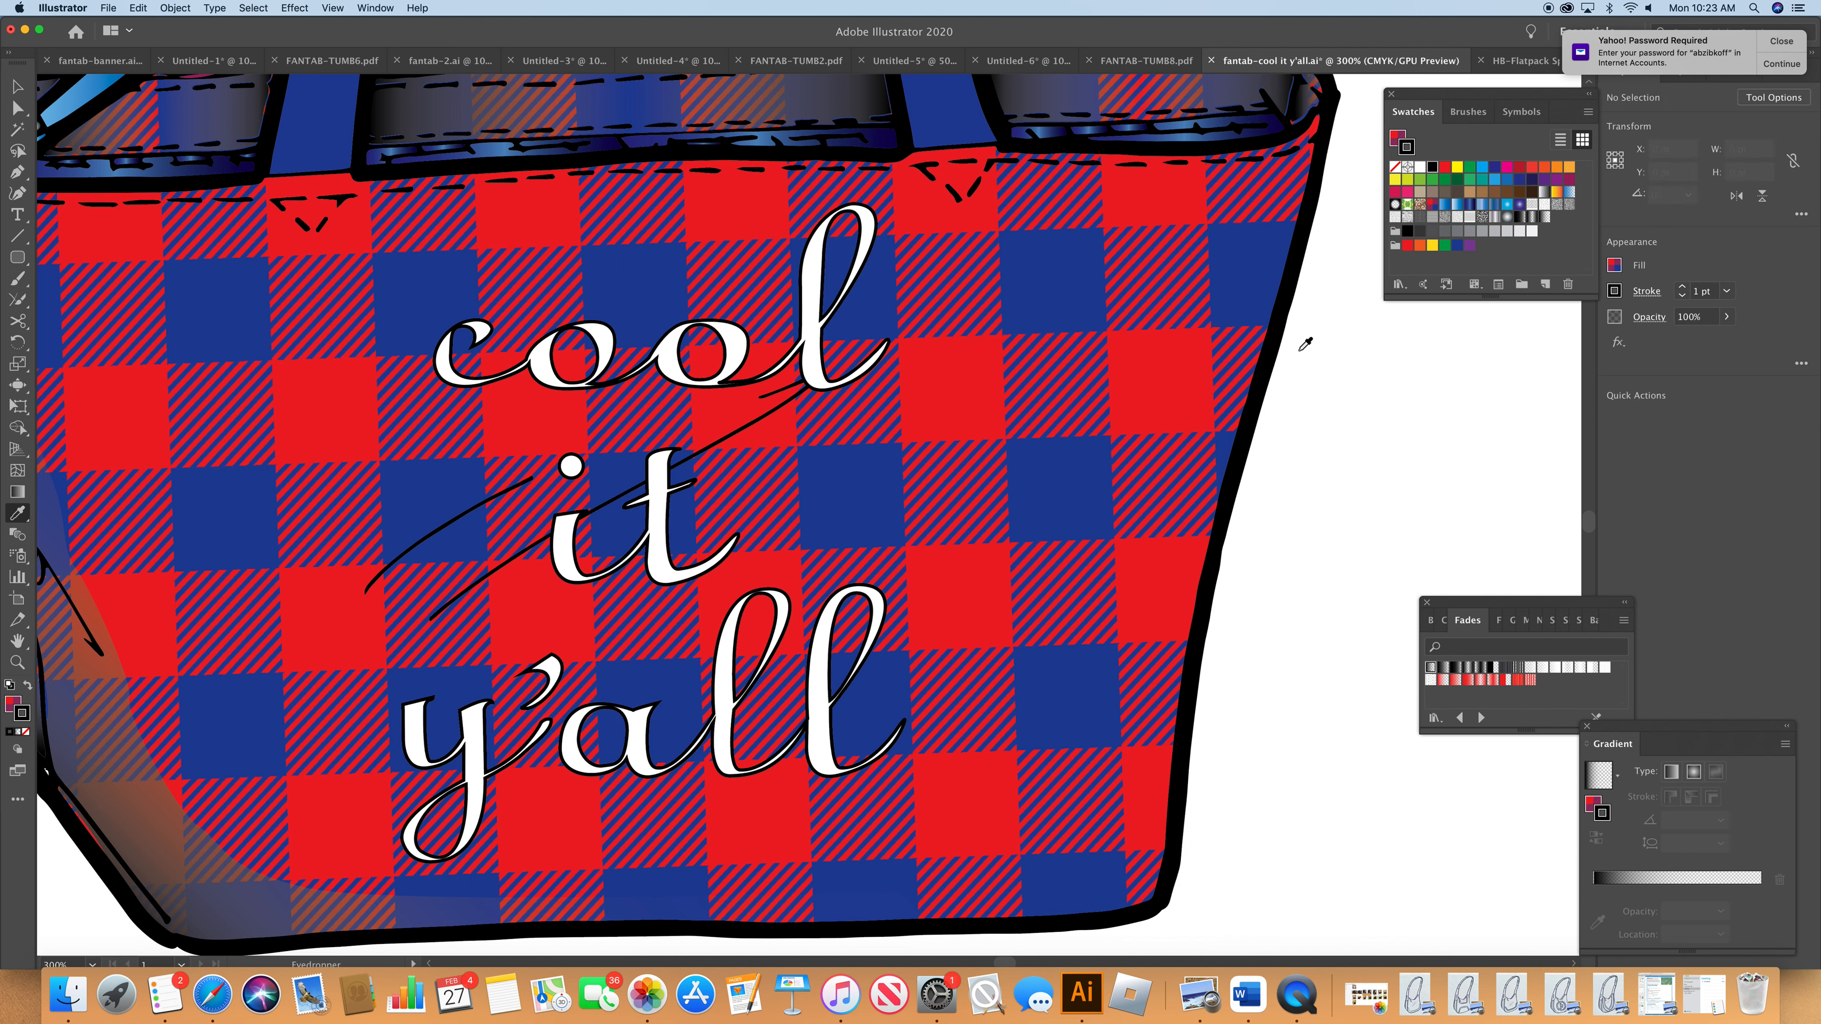
# - Try a reversed radial gradient on the stroke of the bag's side and bottom shading shape
pyautogui.click(94, 967)
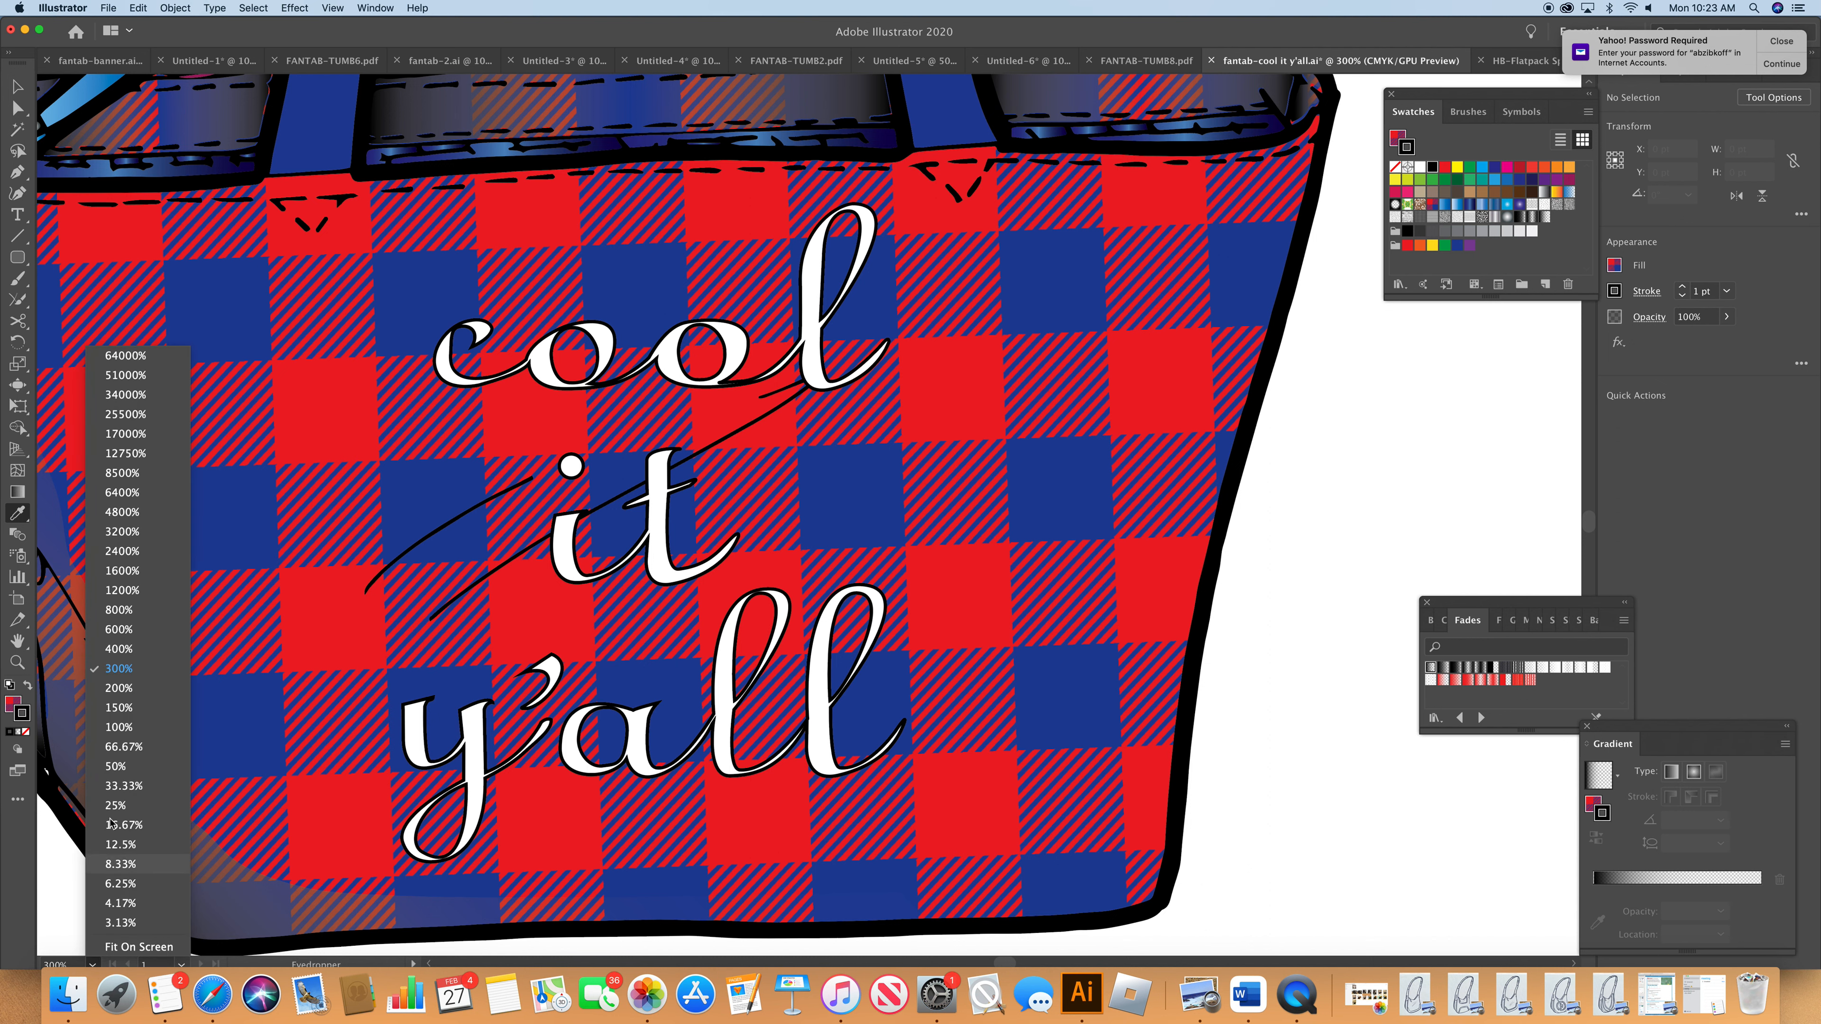
pyautogui.click(118, 727)
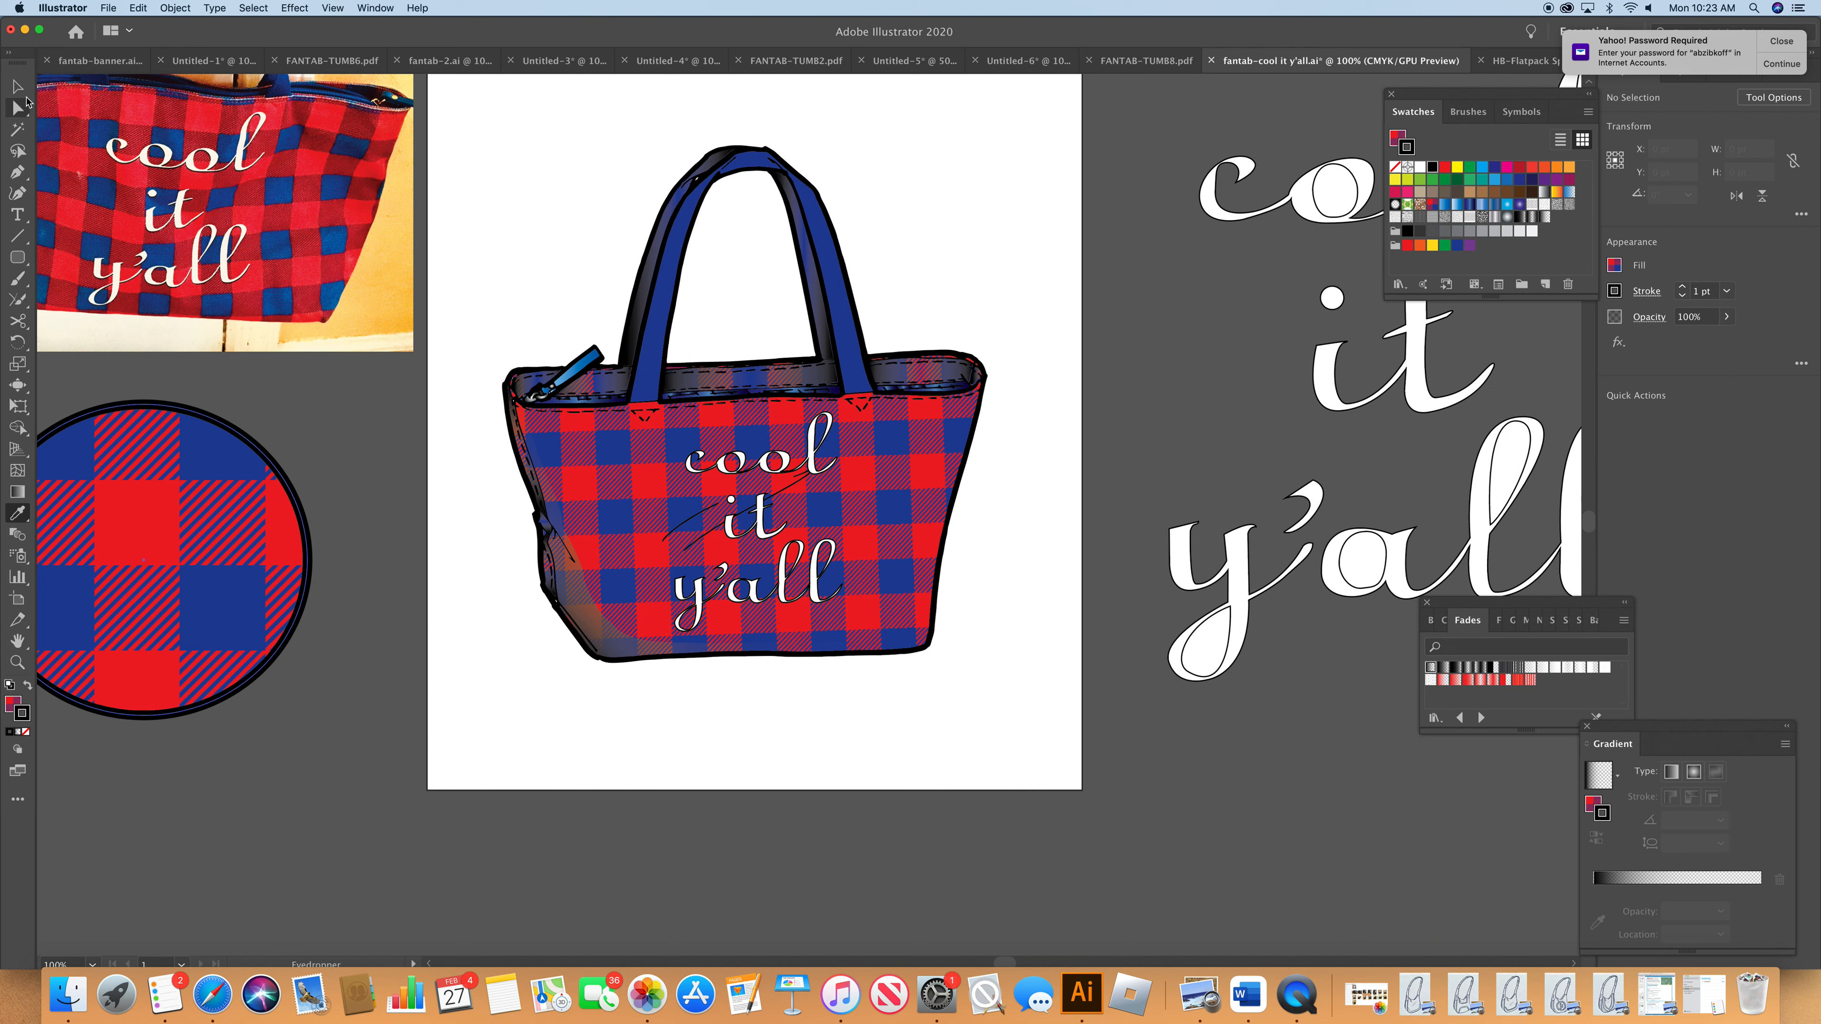
pyautogui.click(17, 87)
pyautogui.click(567, 600)
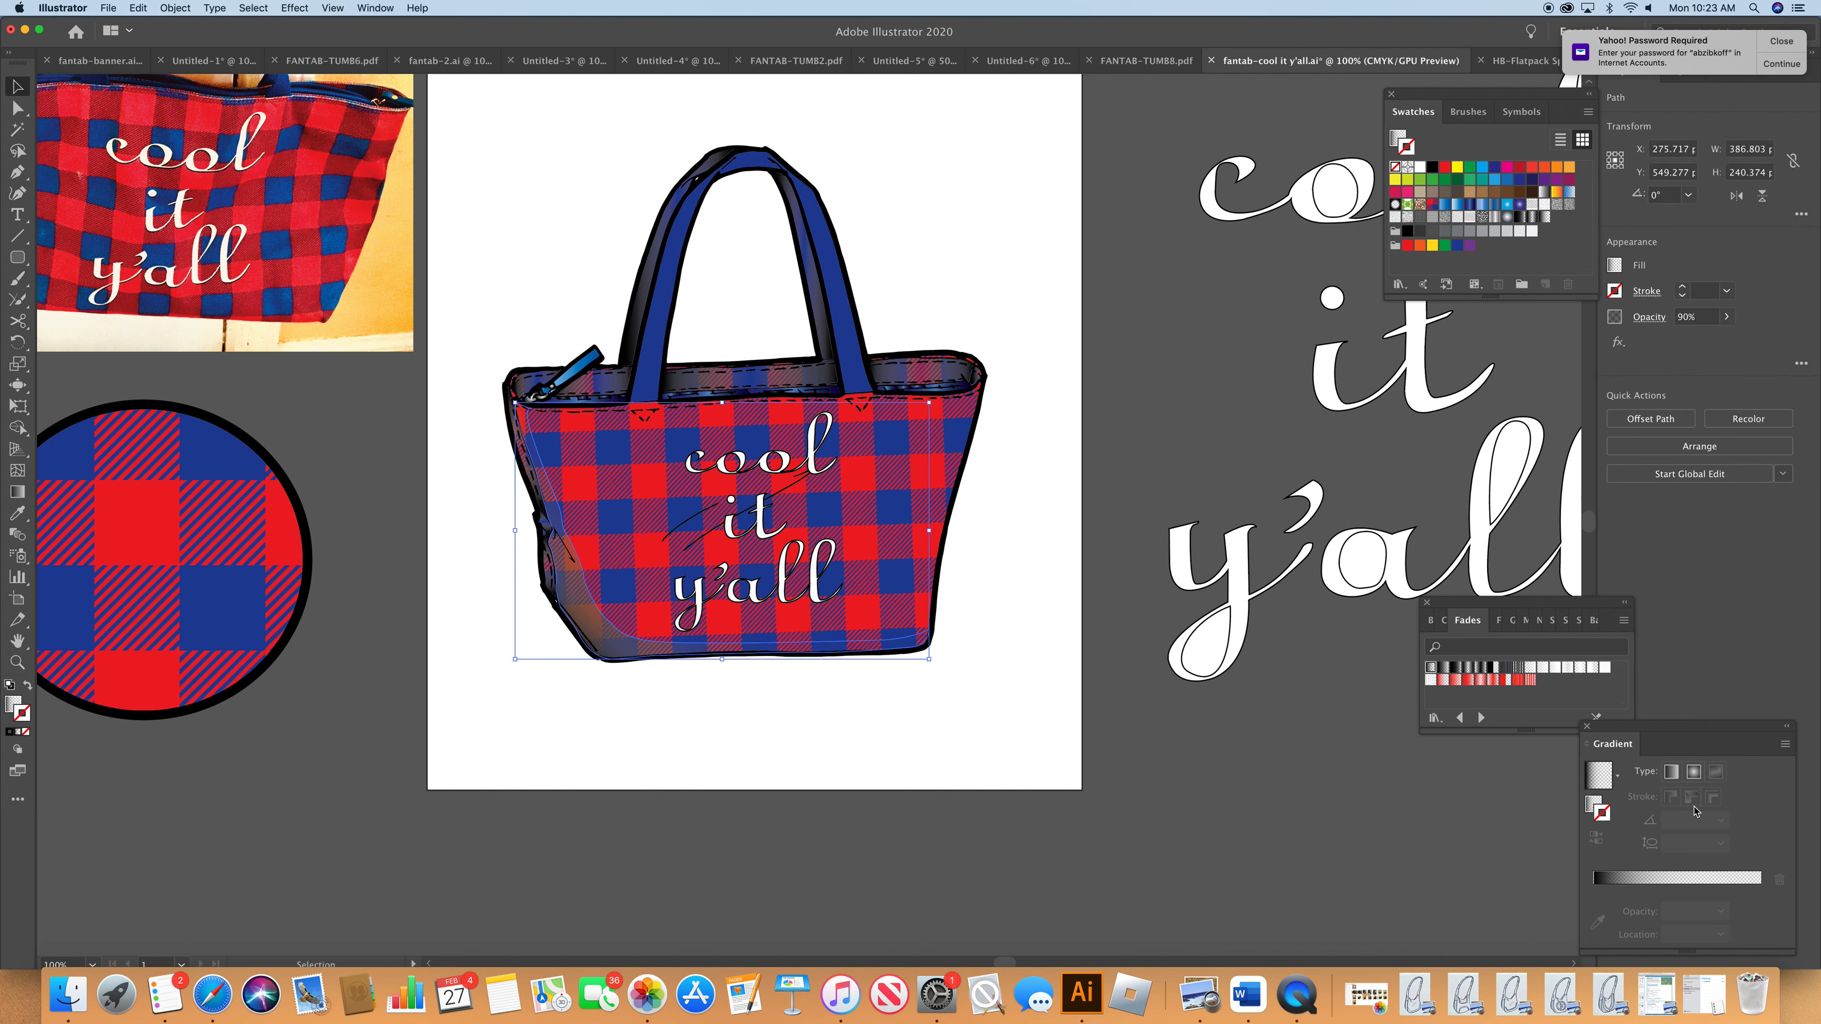
pyautogui.click(1694, 771)
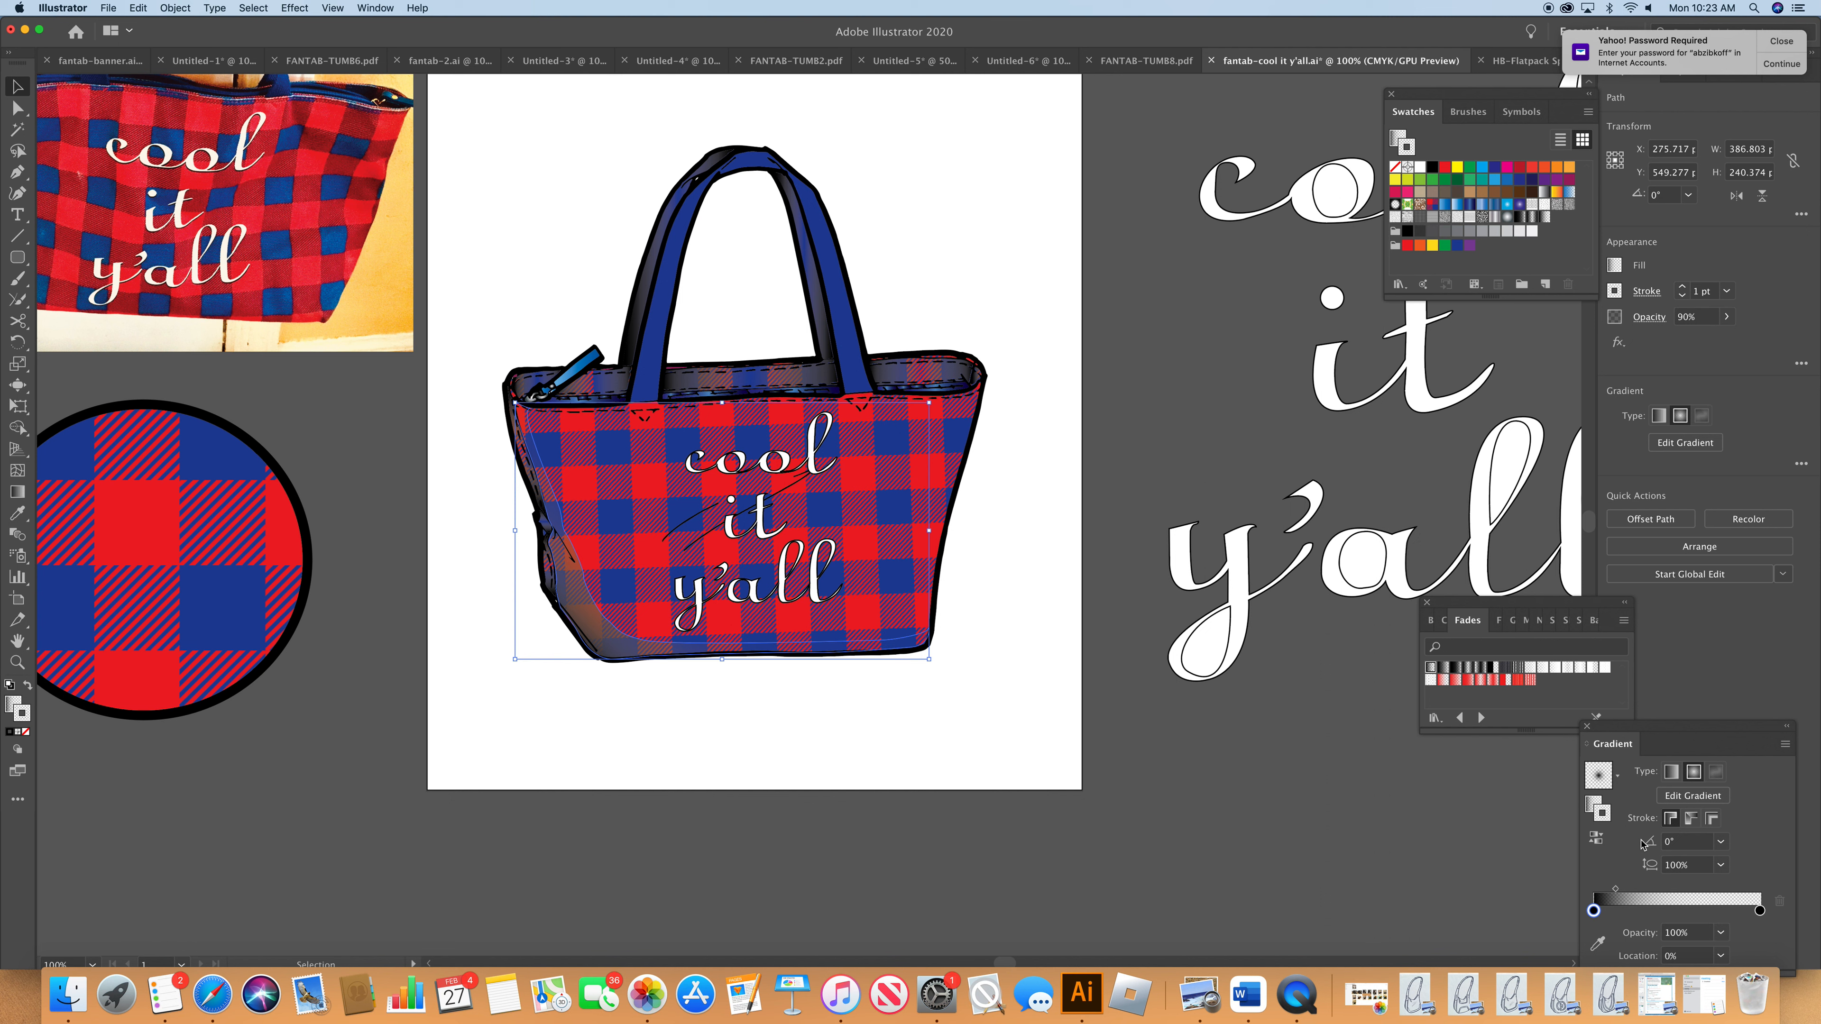
pyautogui.click(1597, 837)
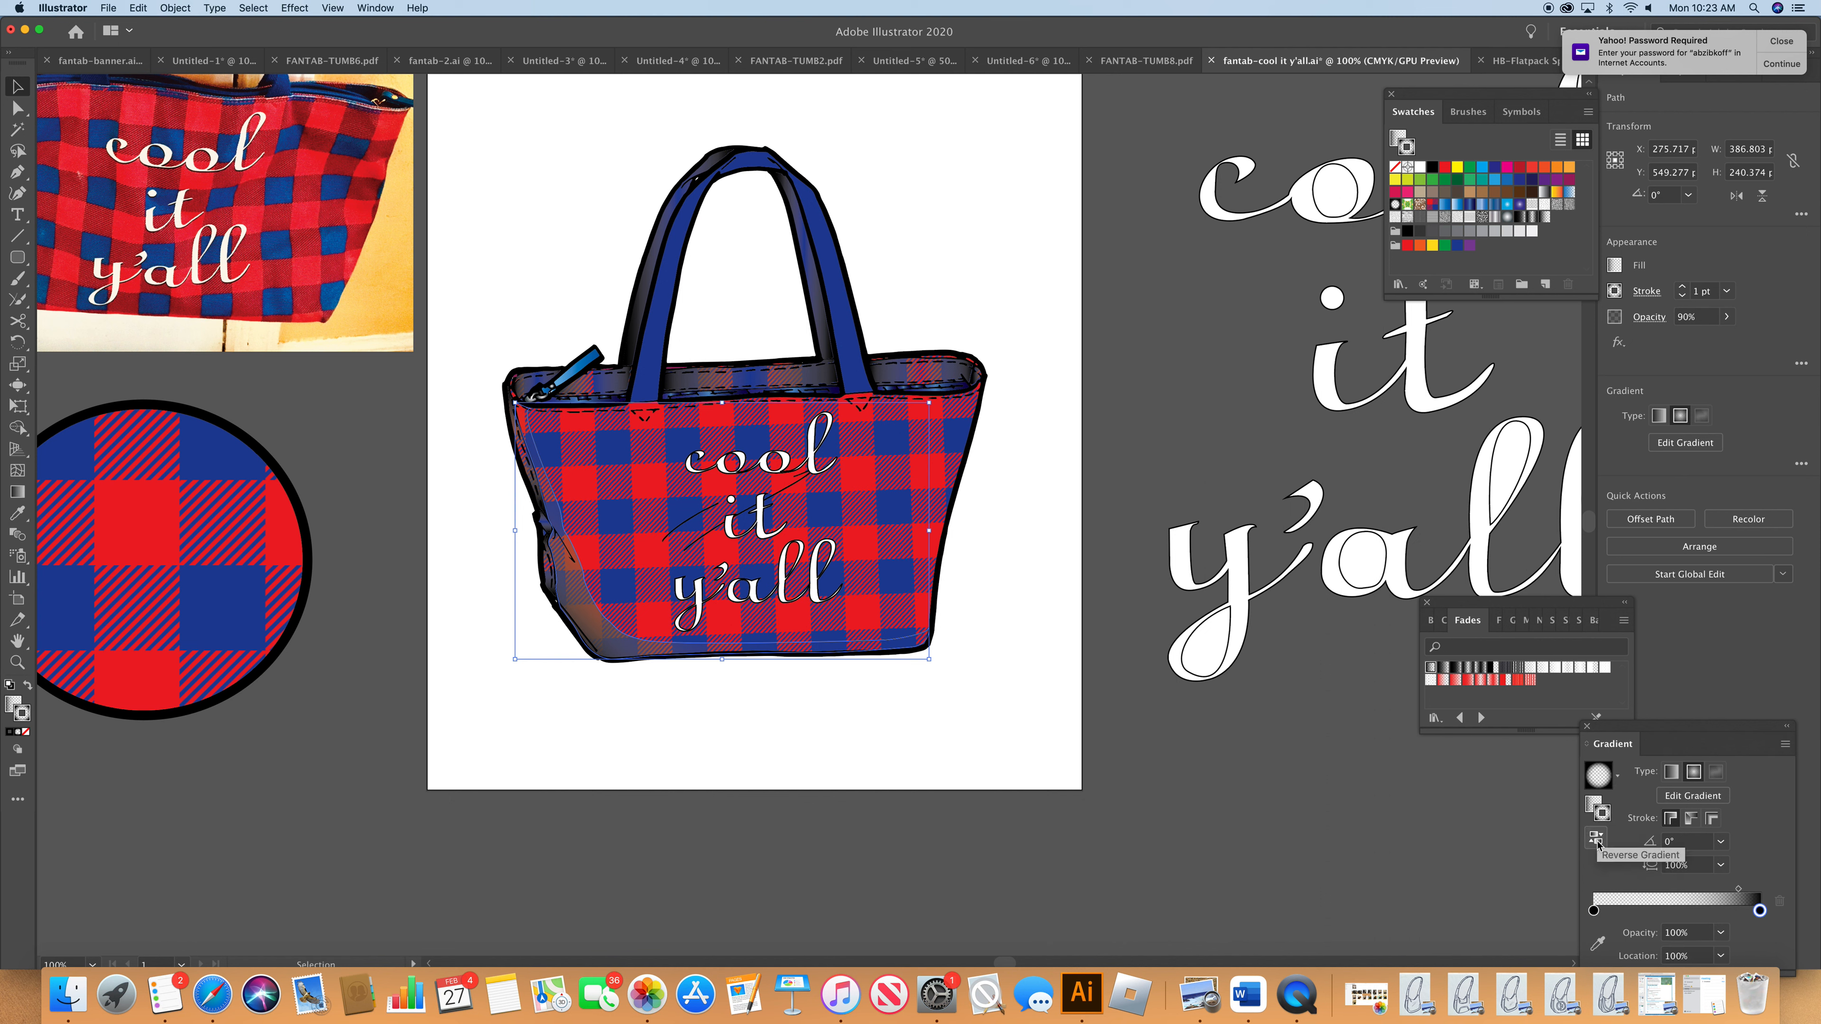
pyautogui.click(1263, 799)
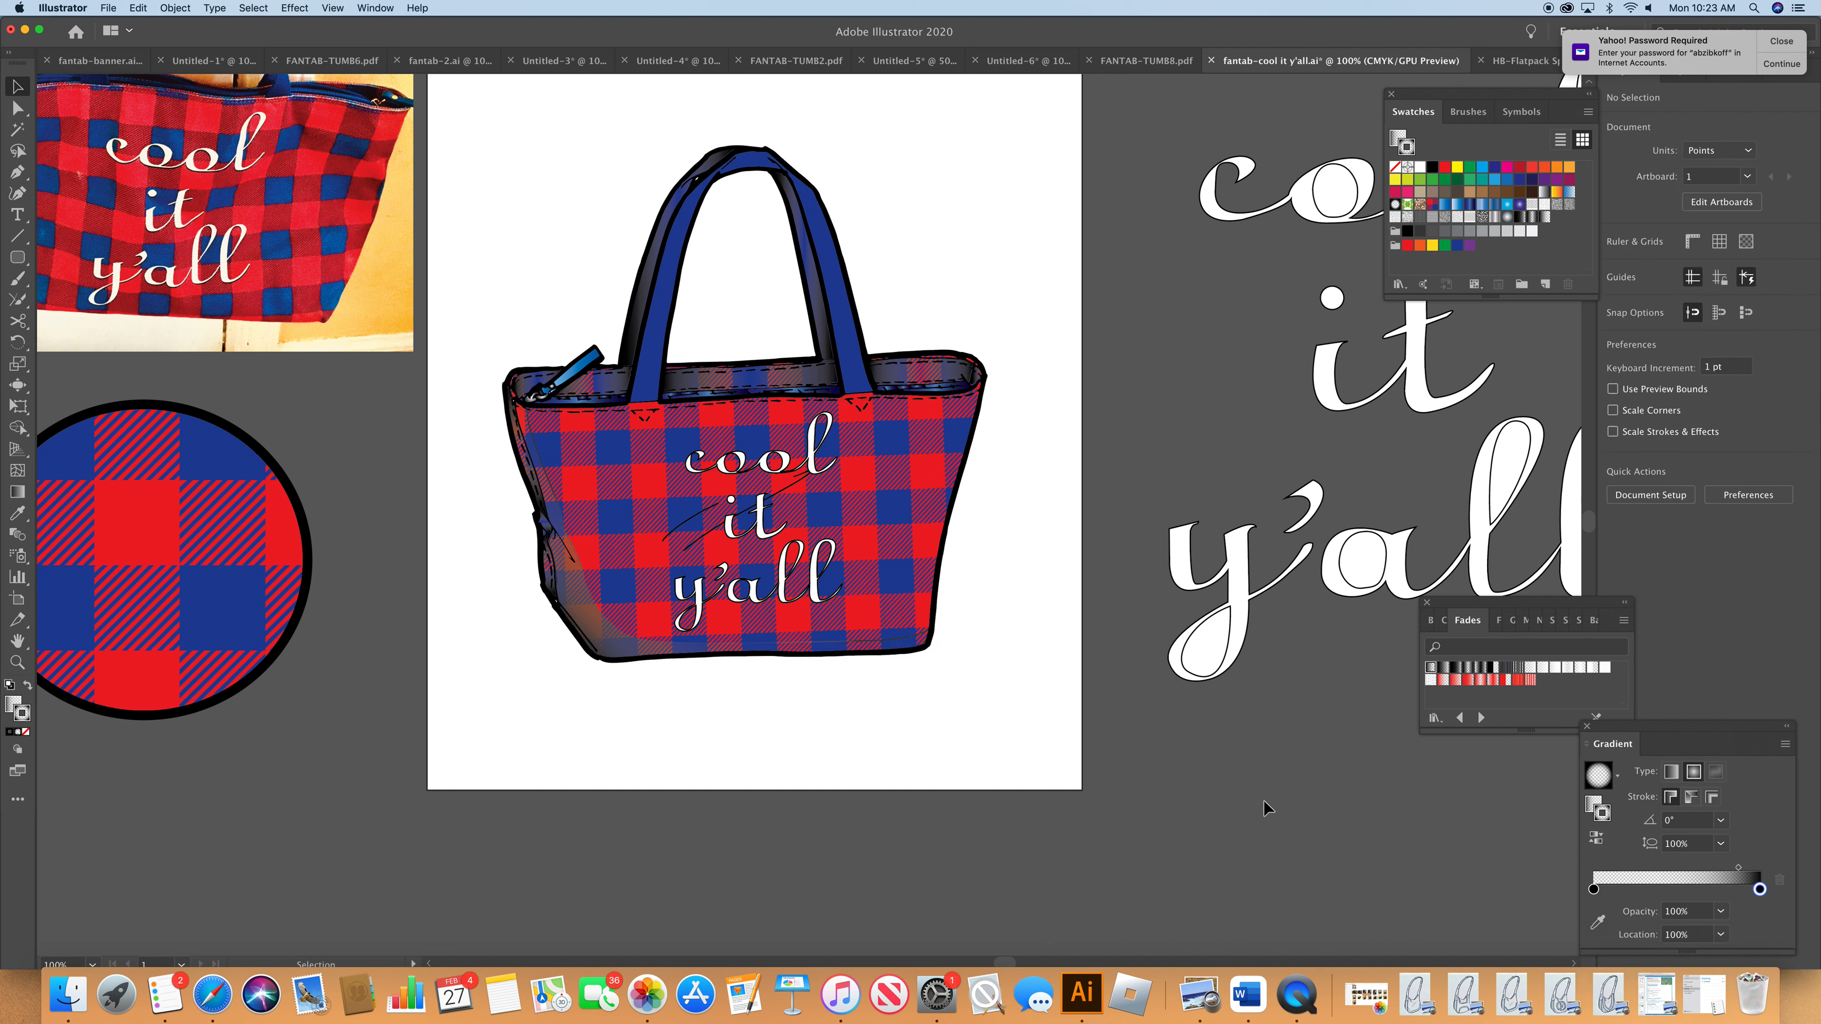
# - Set the stroke of the bag's side and bottom shading shape to none and deselect it
pyautogui.click(766, 649)
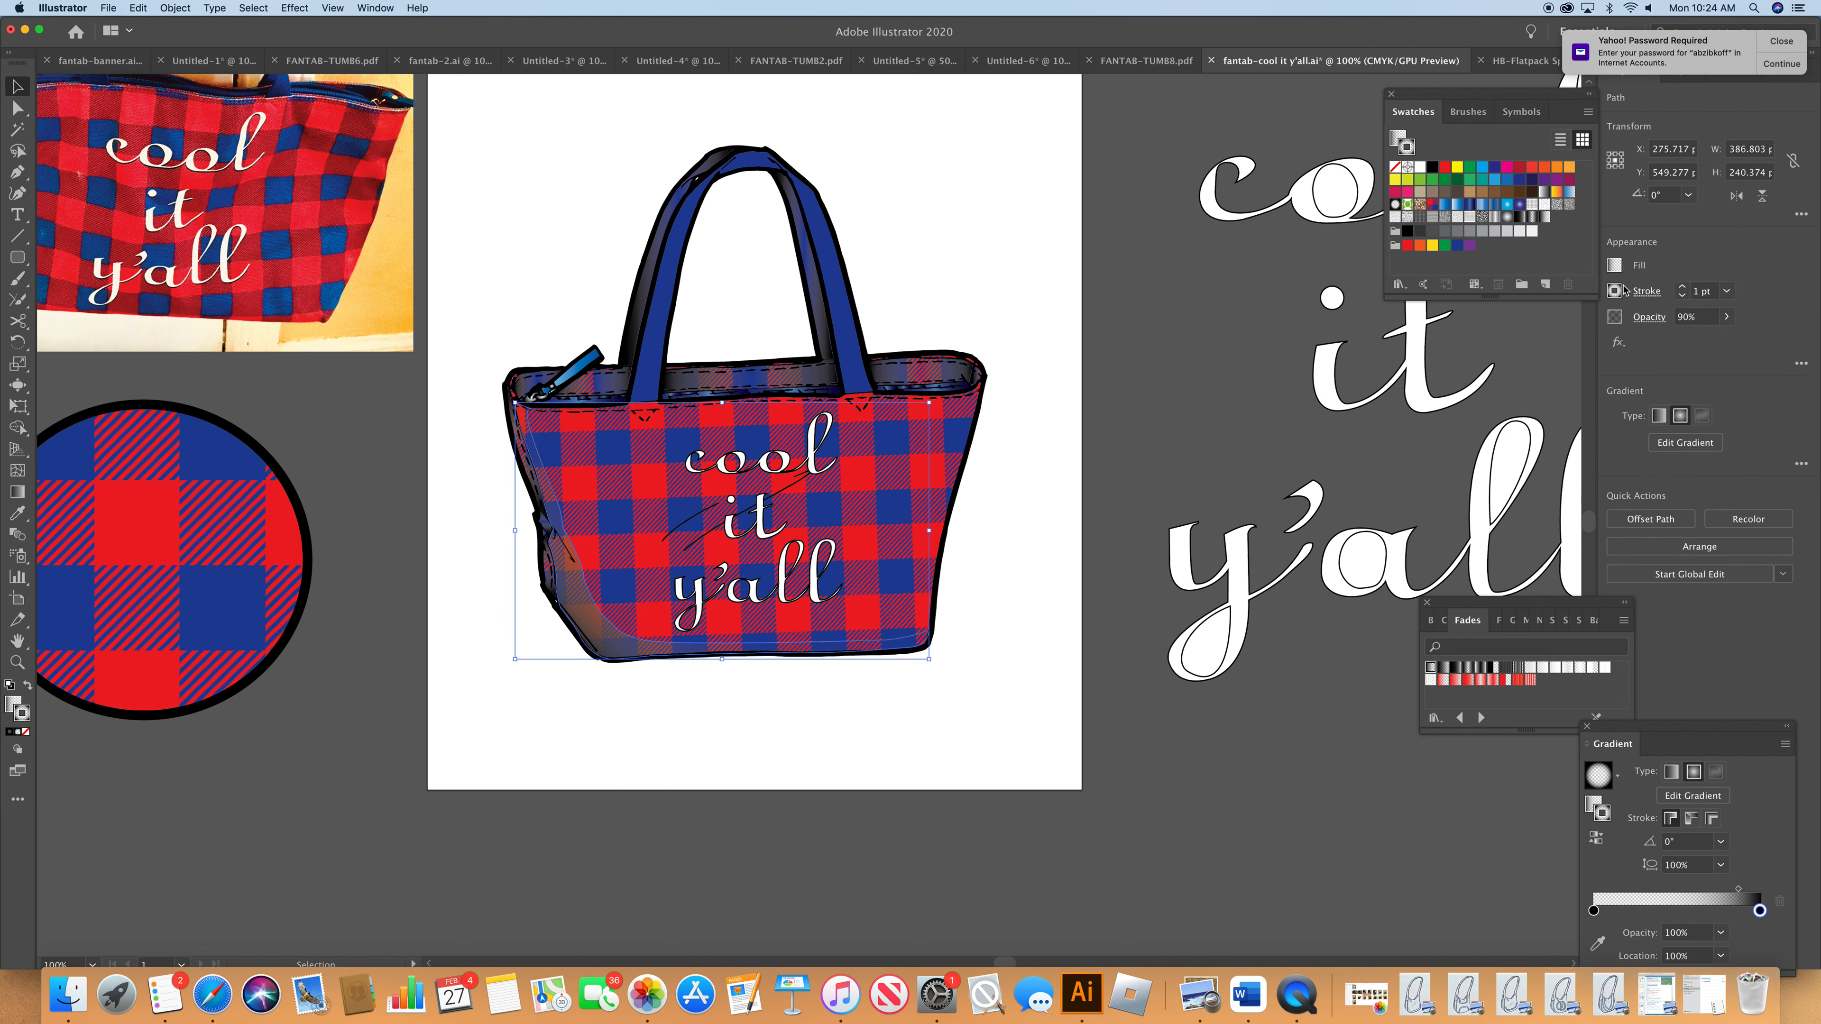
pyautogui.click(1615, 291)
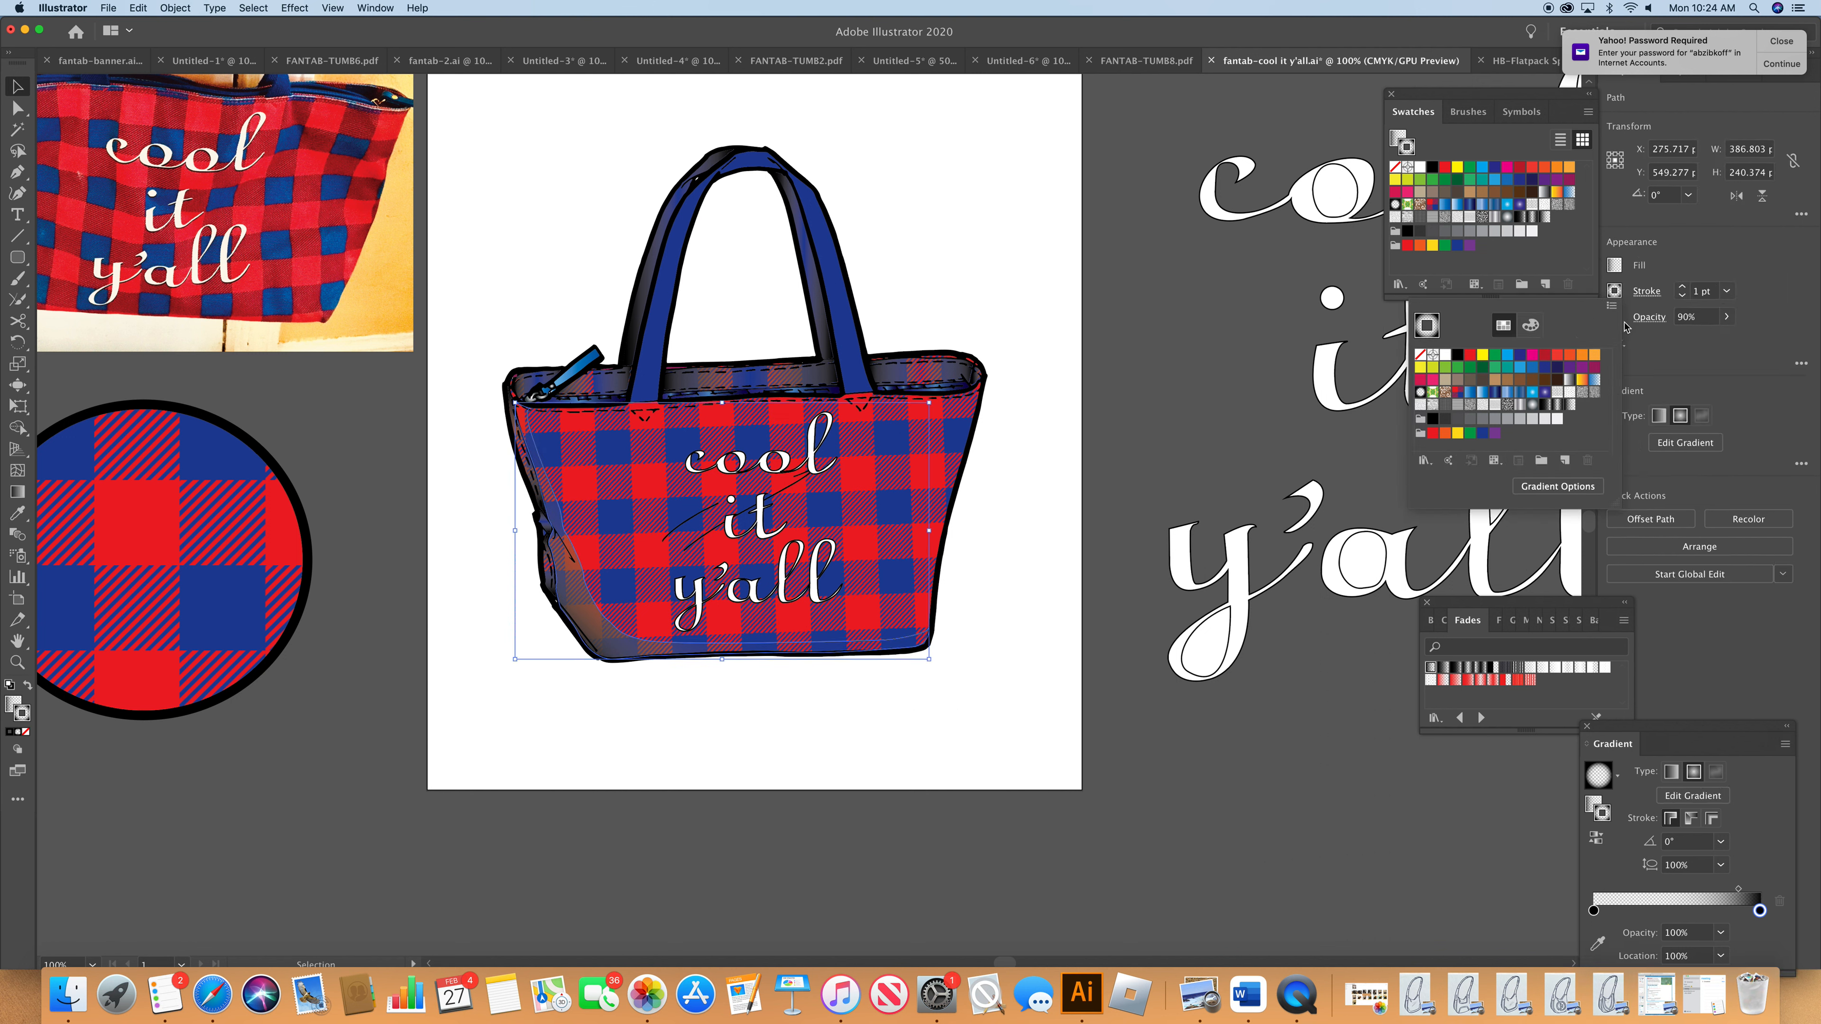
pyautogui.click(1420, 356)
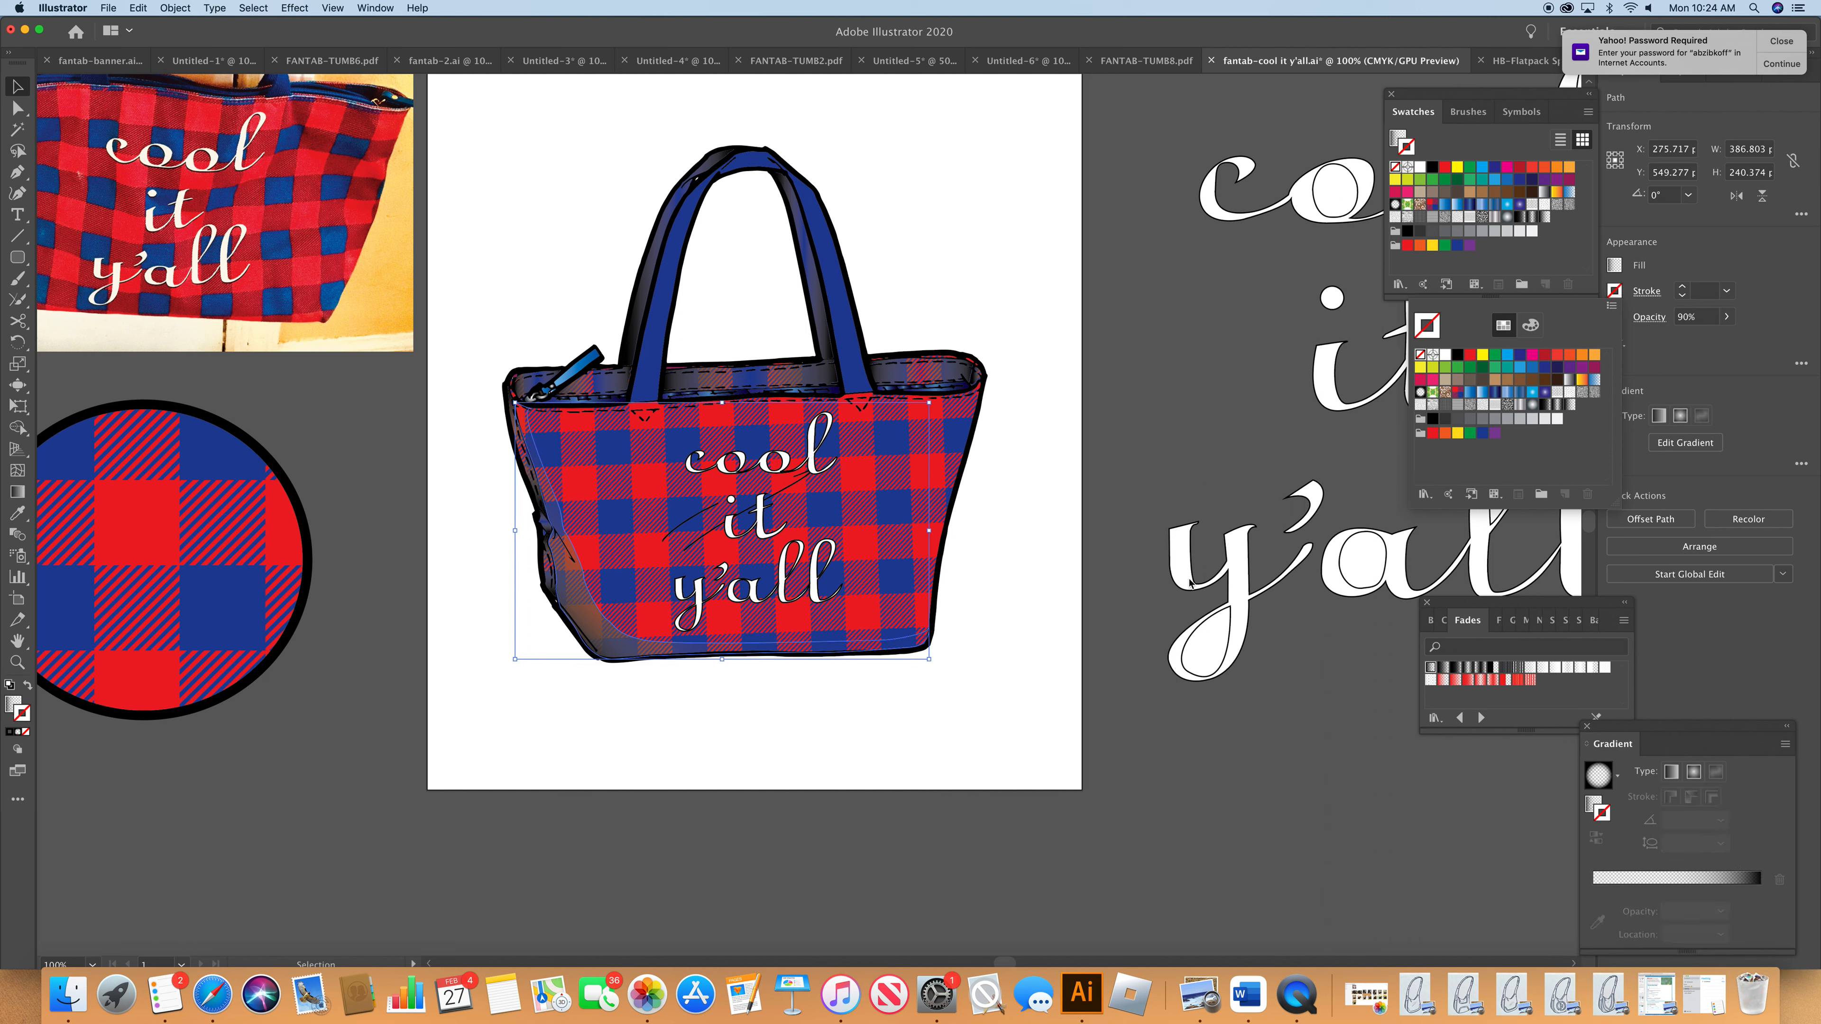
pyautogui.click(1144, 590)
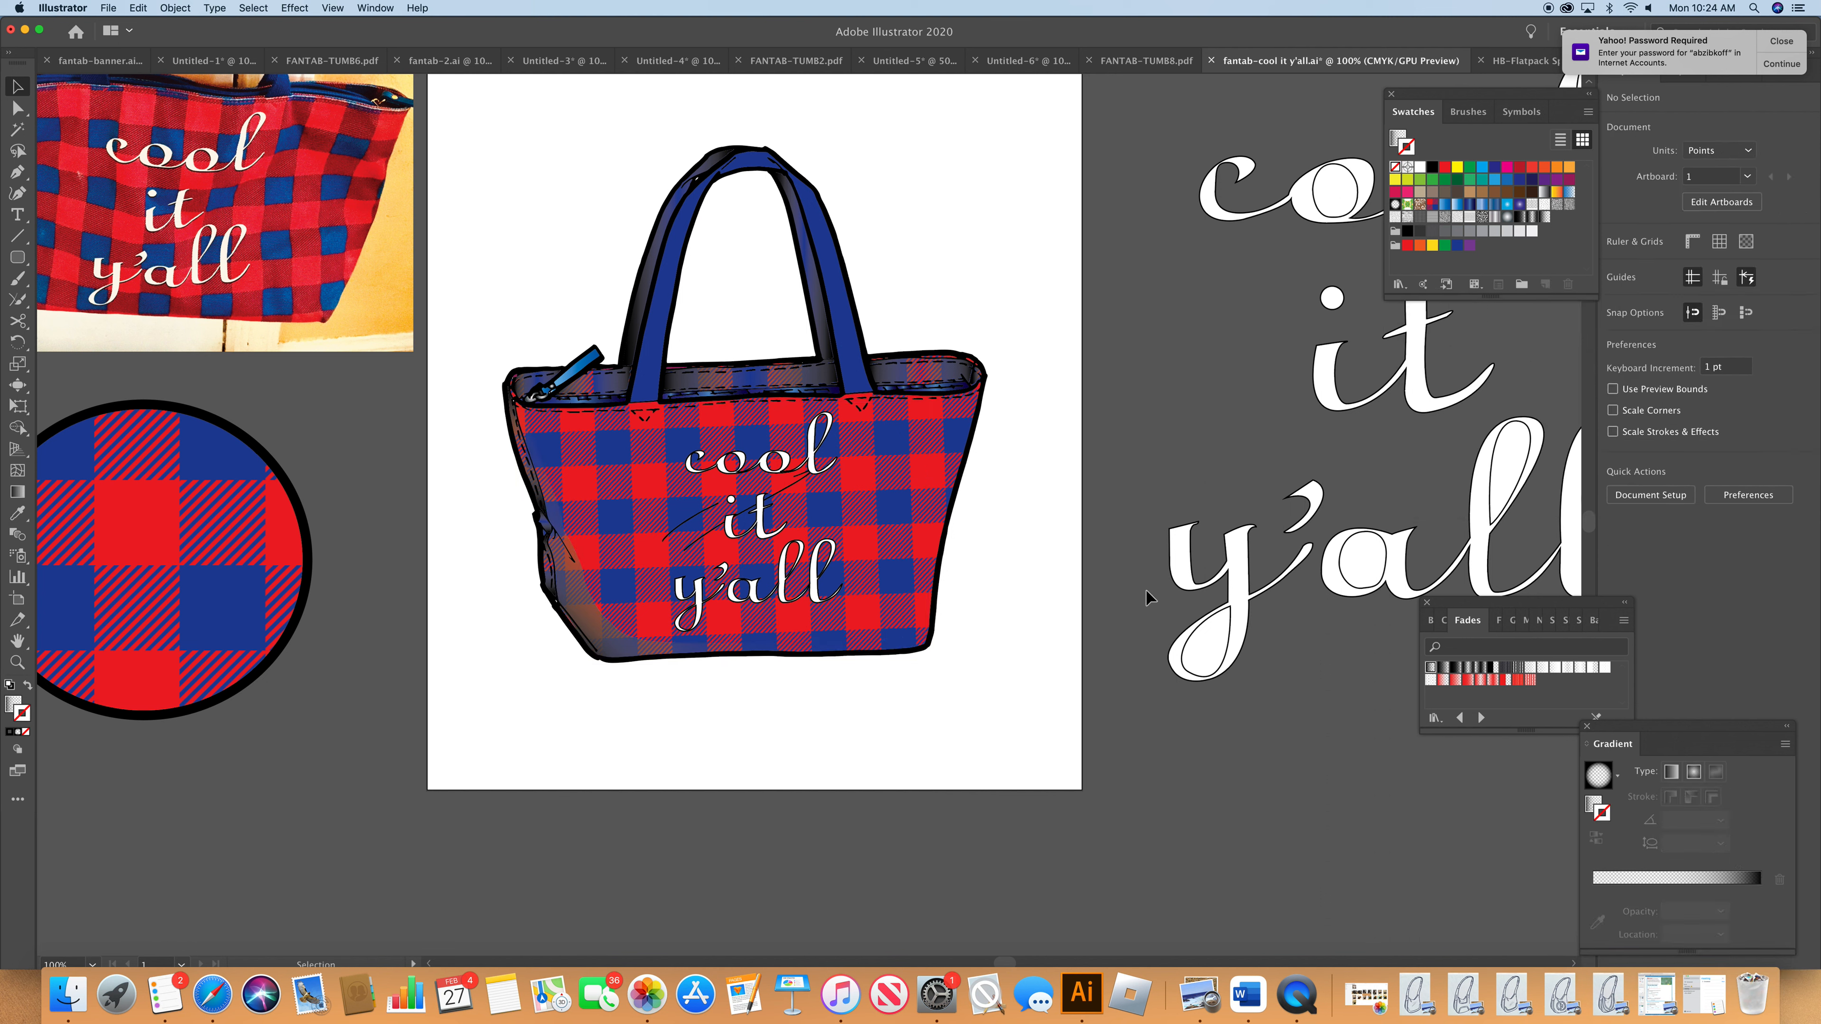